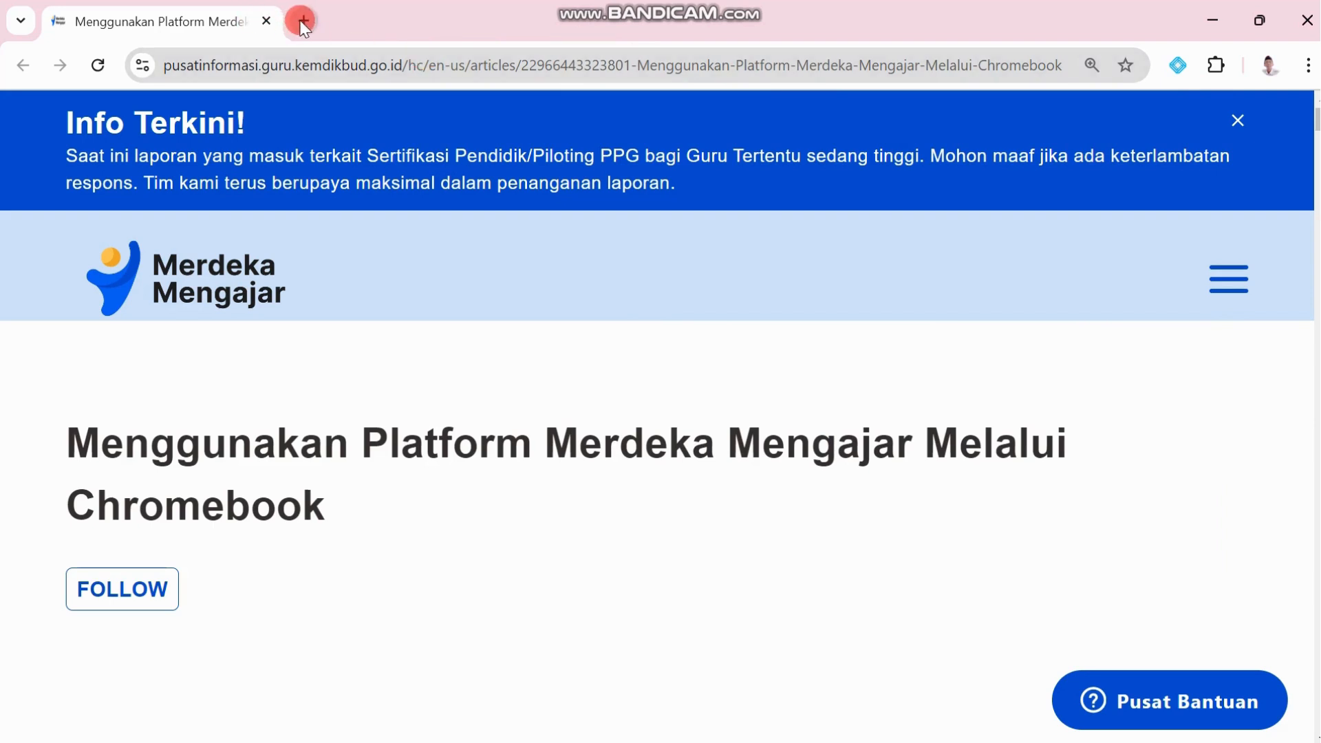
Step: Open Google Drive in a new browser tab
click(301, 21)
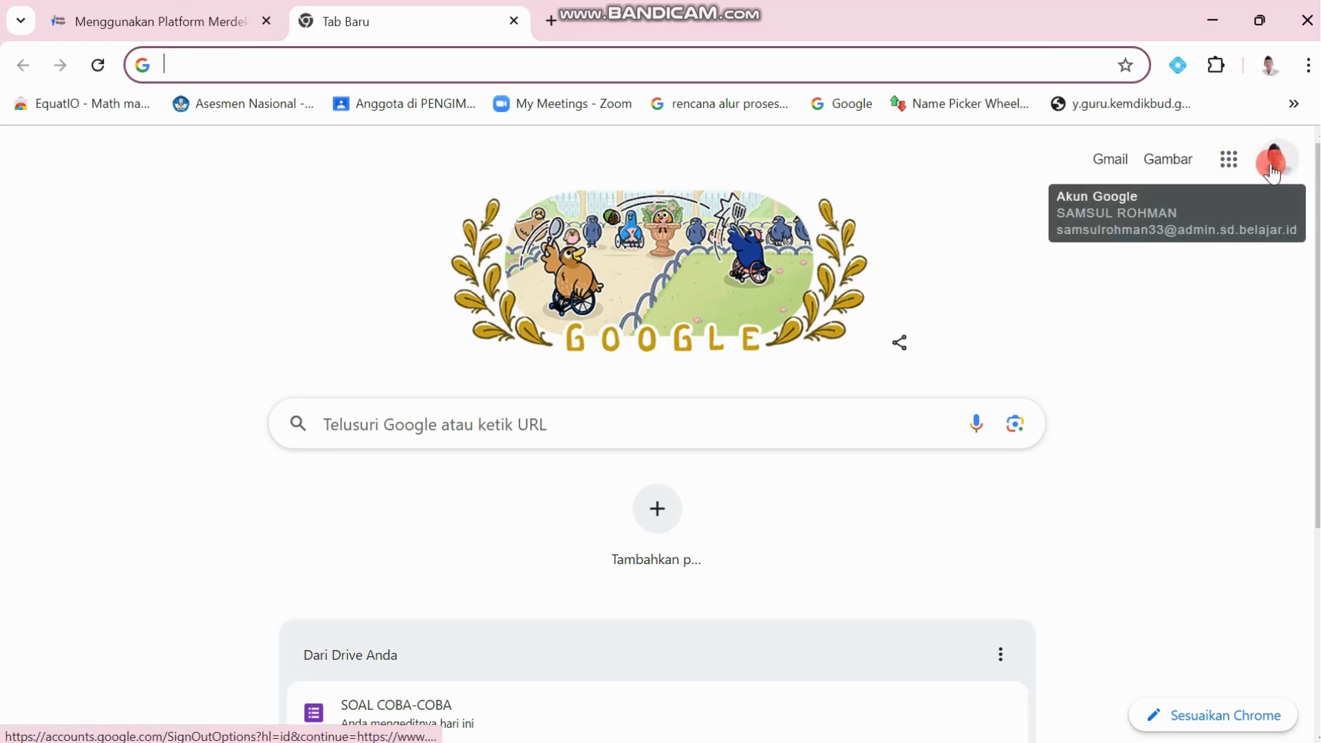
click(1234, 164)
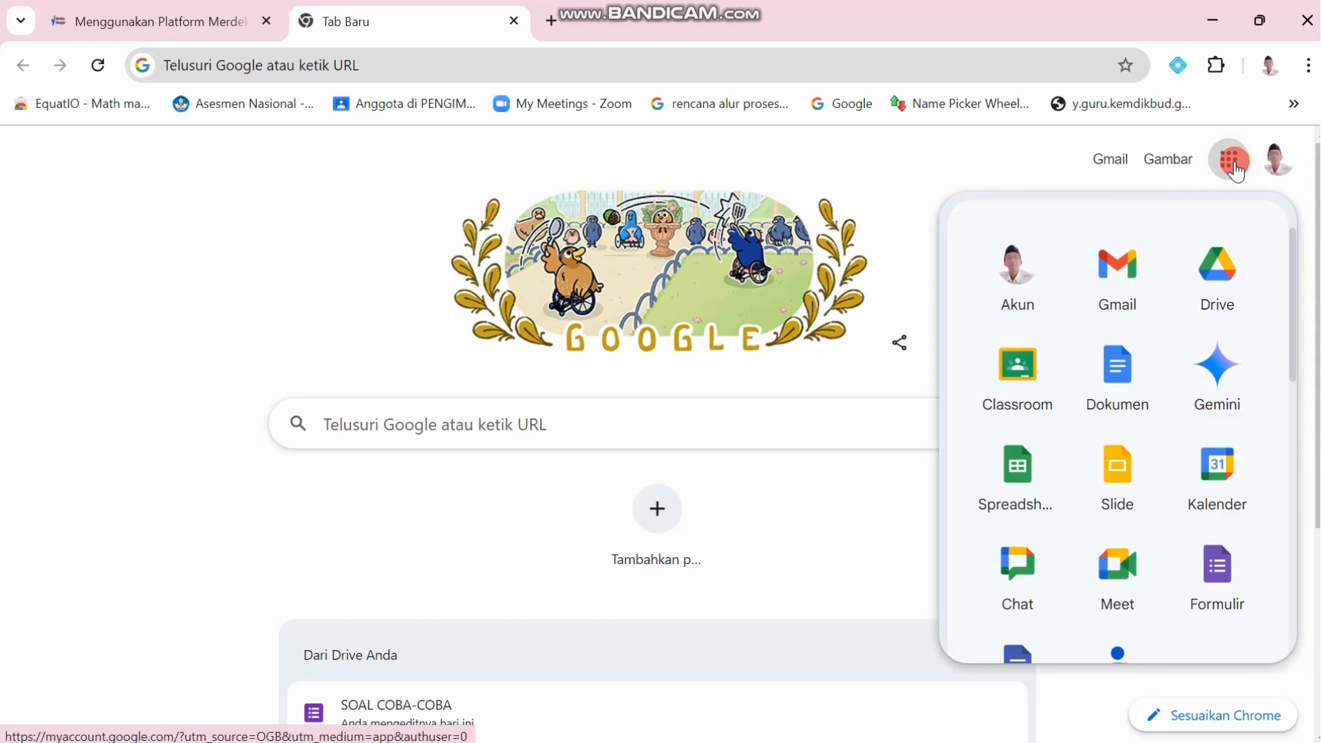
click(1239, 282)
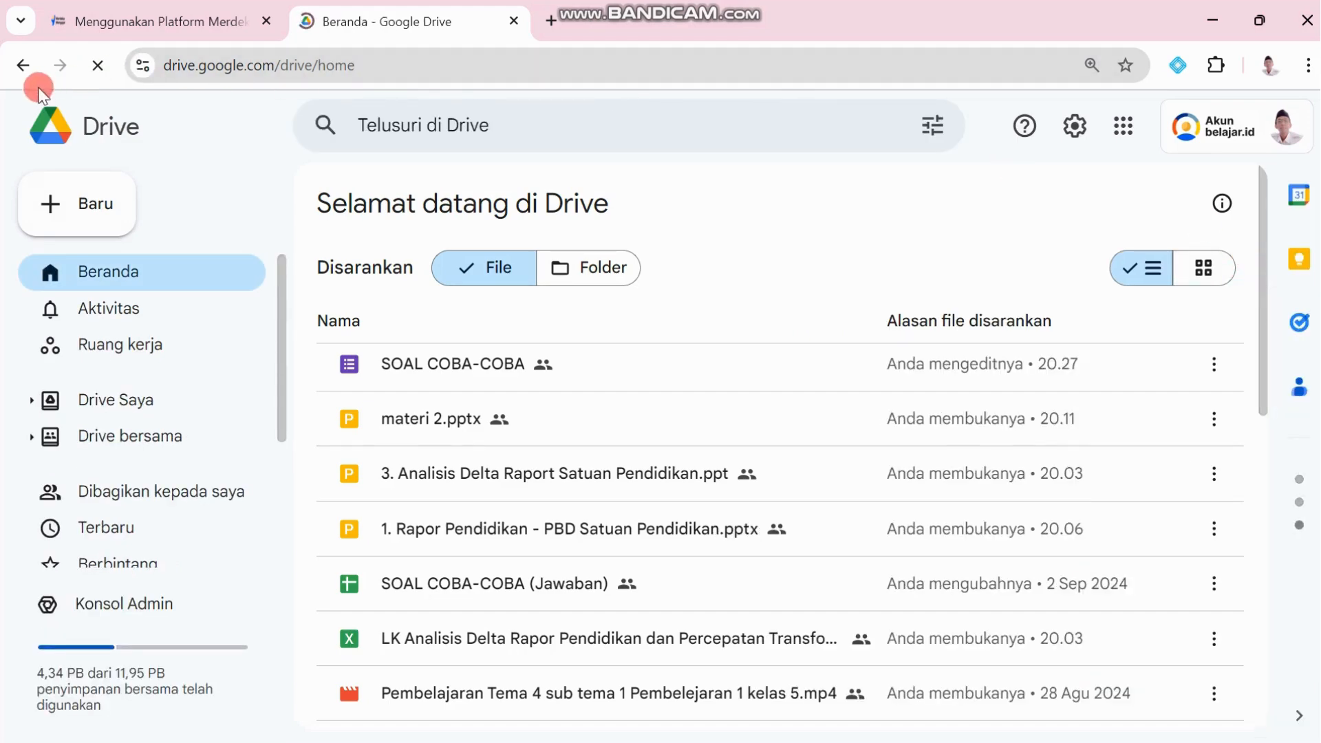
Step: Create a new Drive folder named UJI COBA
click(90, 208)
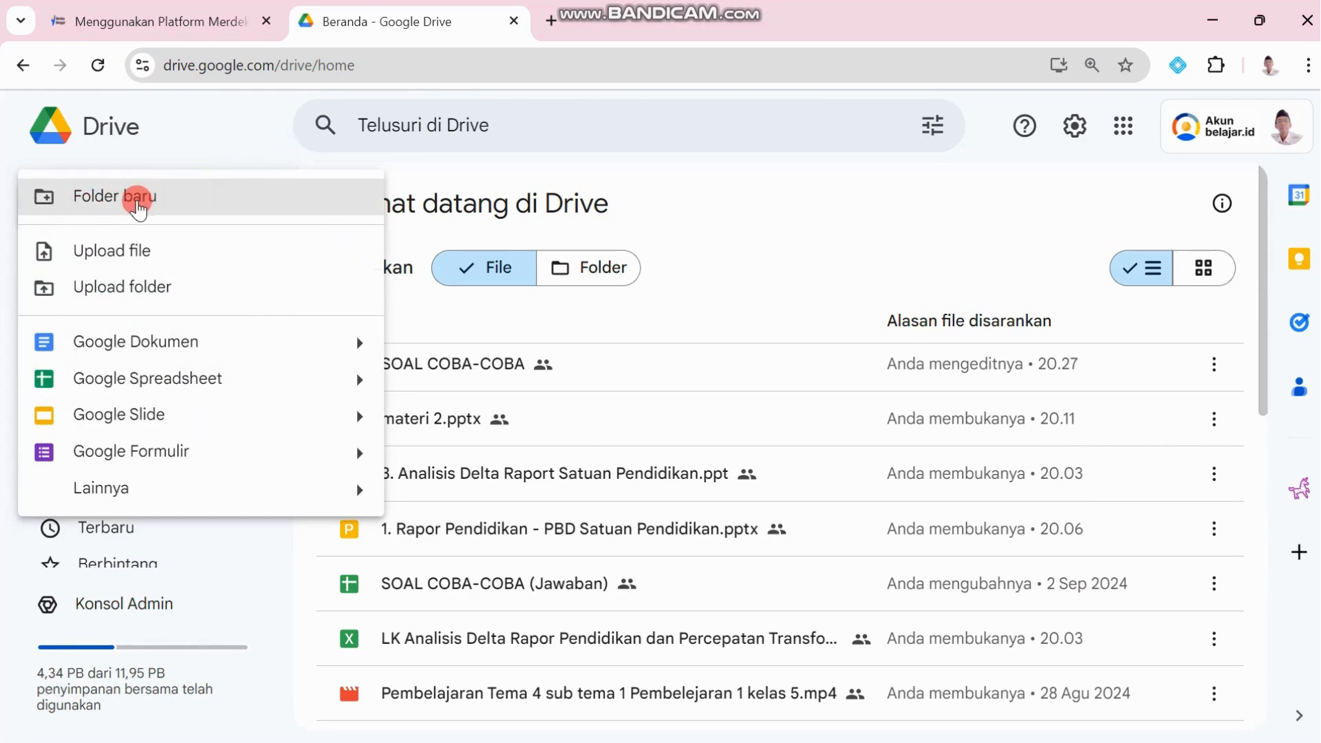
click(137, 199)
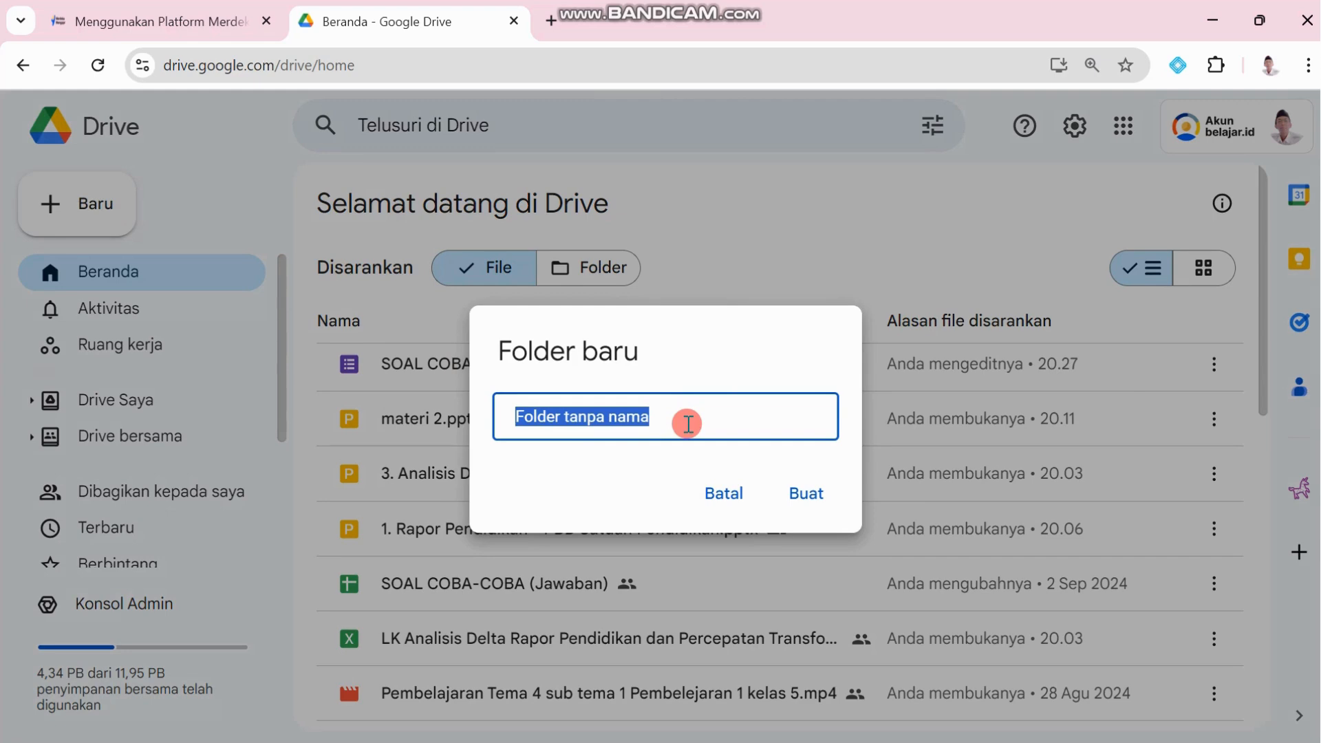
text(uji)
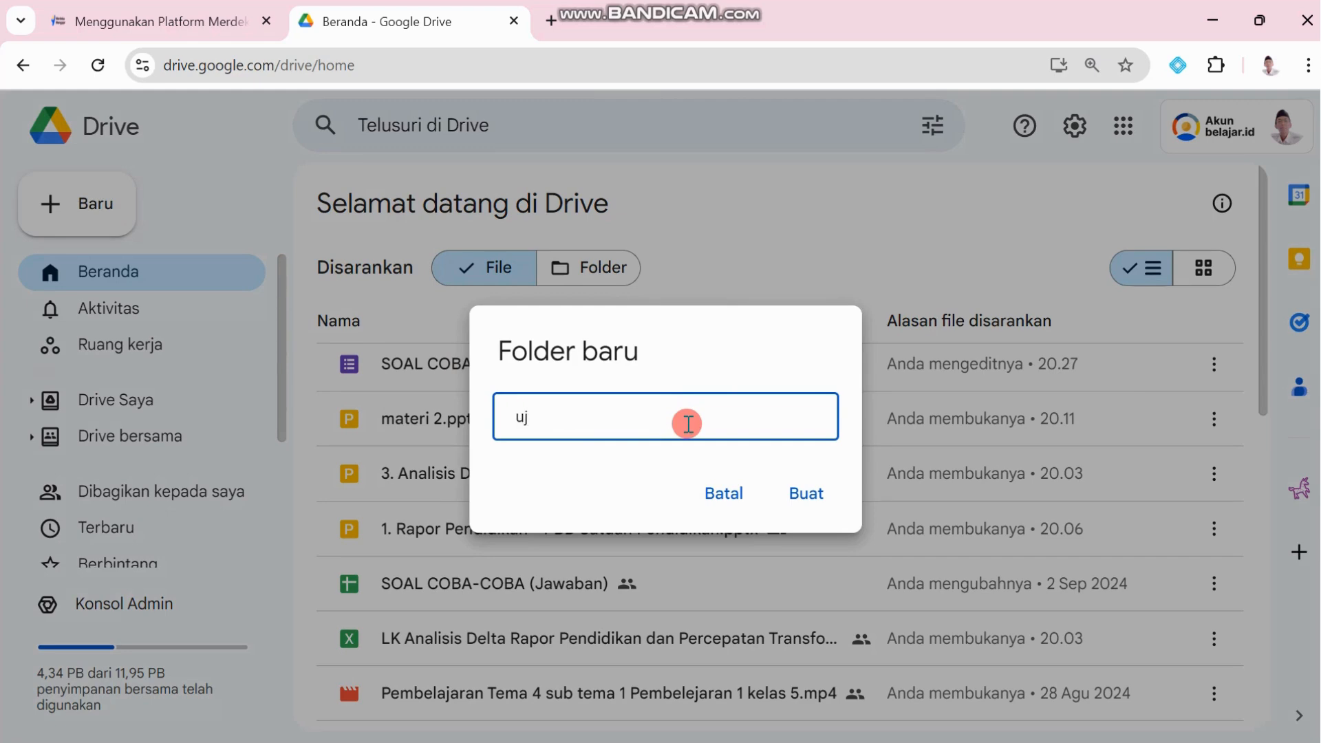
key(BackSpace)
key(BackSpace)
key(Caps_Lock)
text(UJI C)
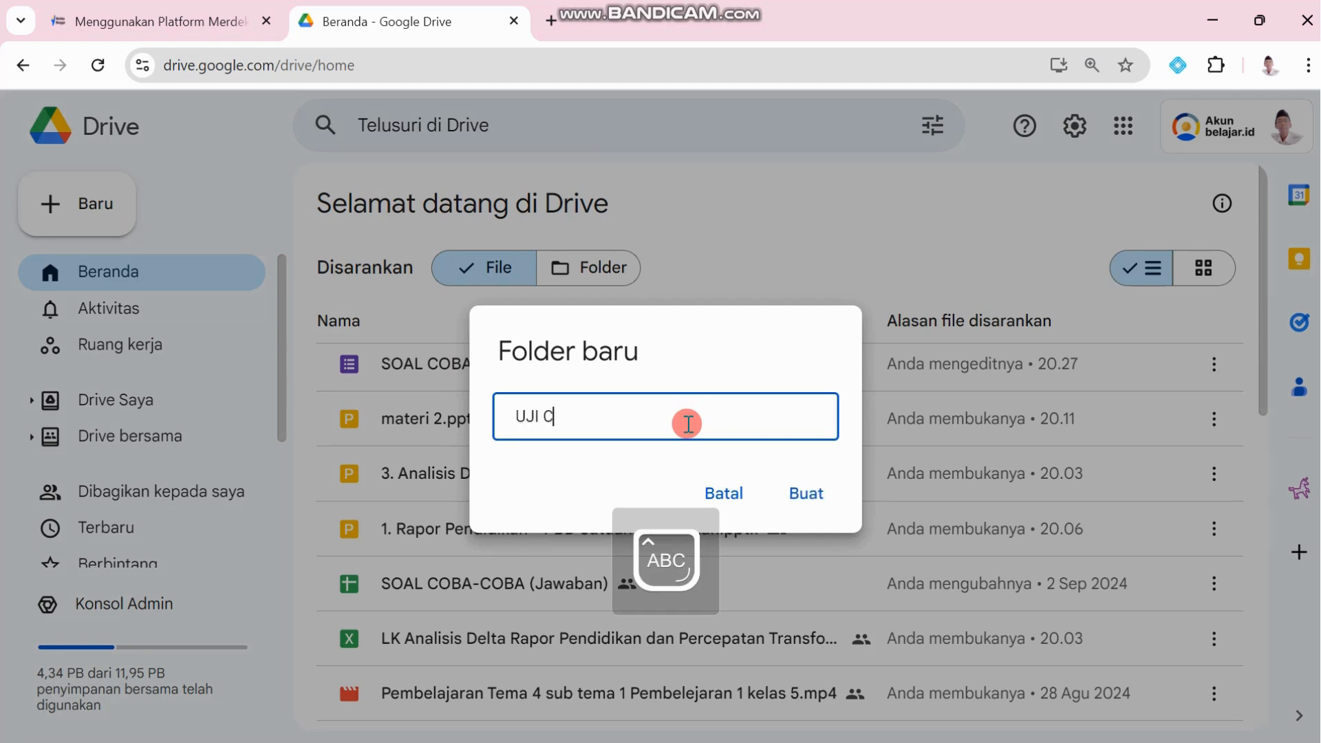
text(OBA)
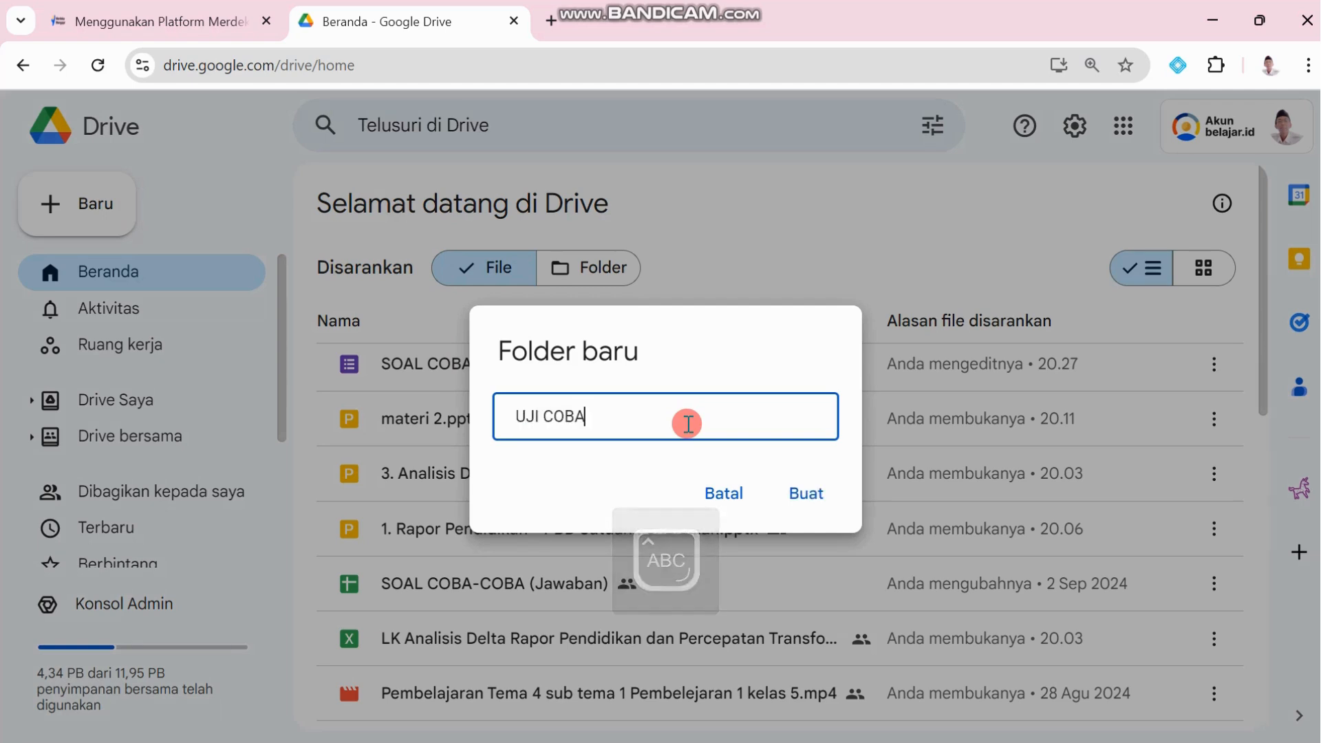
click(815, 499)
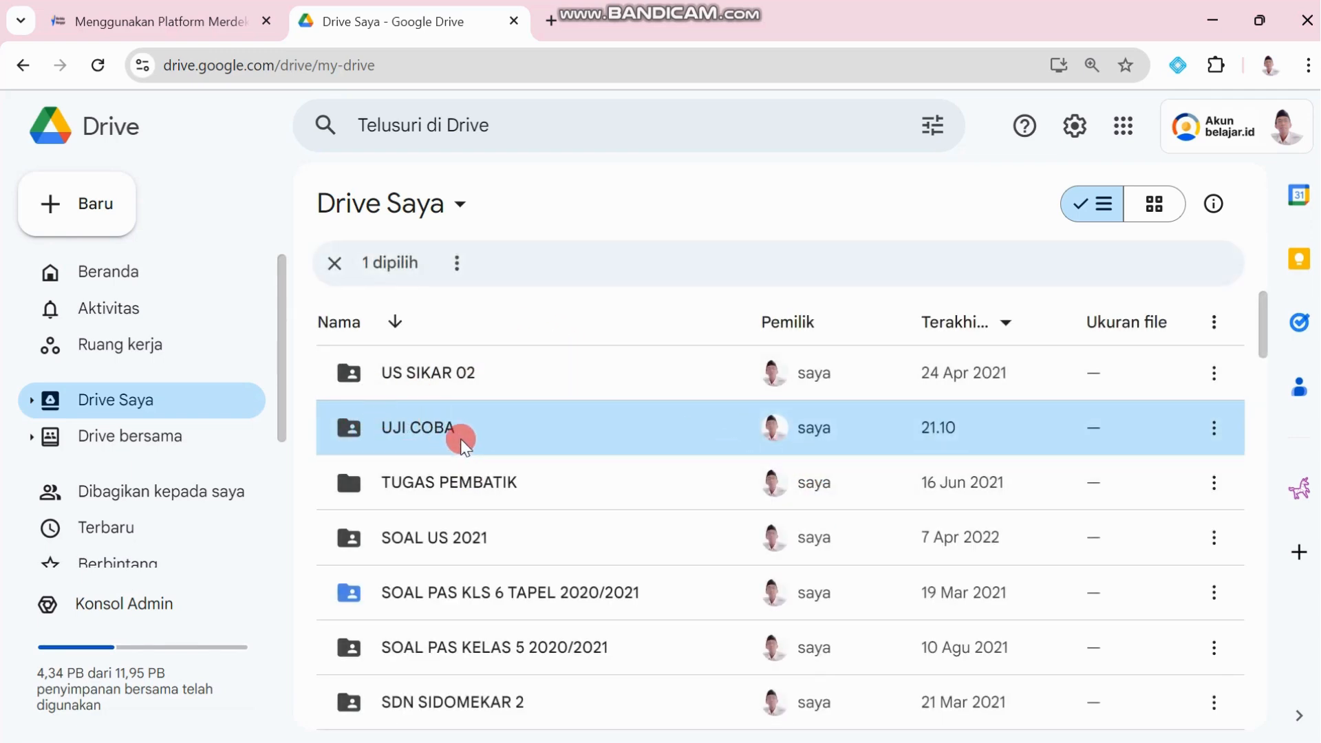
Step: Create a blank Google Form inside the UJI COBA folder, accepting that it is shared with the folder's members
double_click(443, 428)
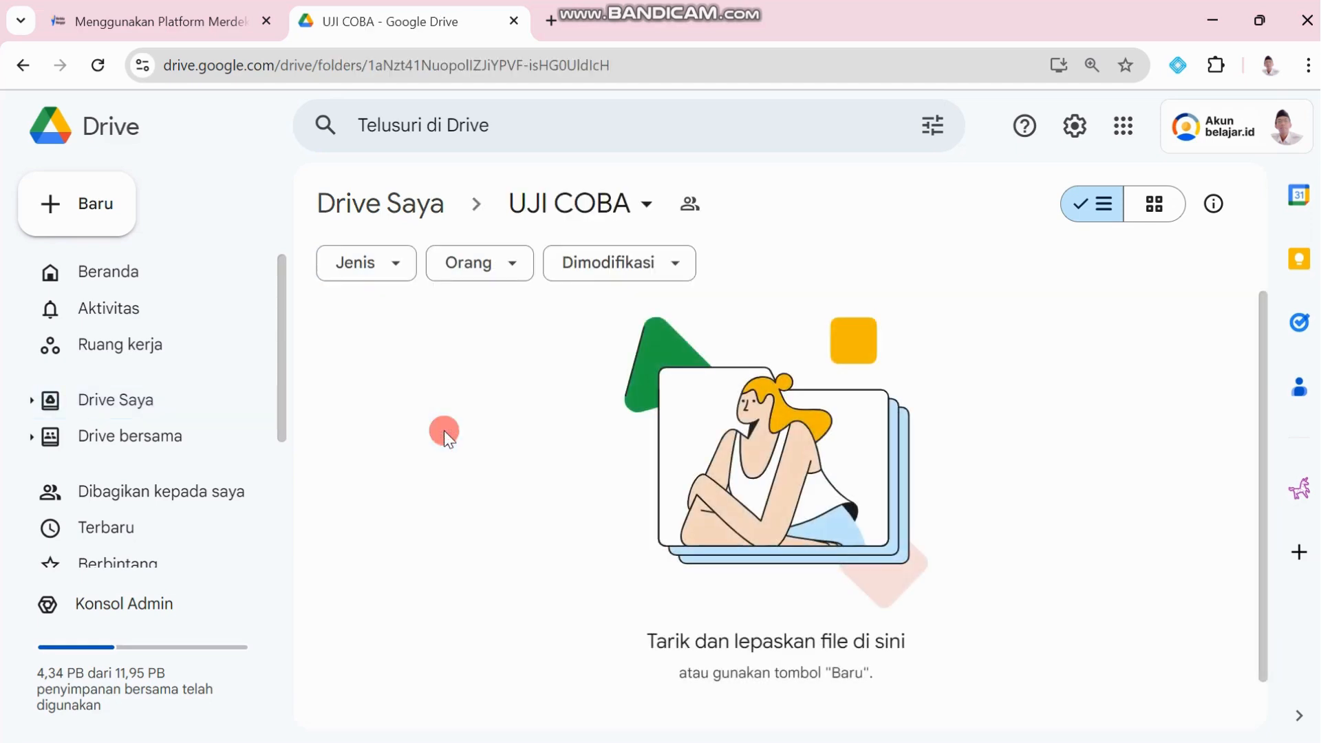
click(76, 200)
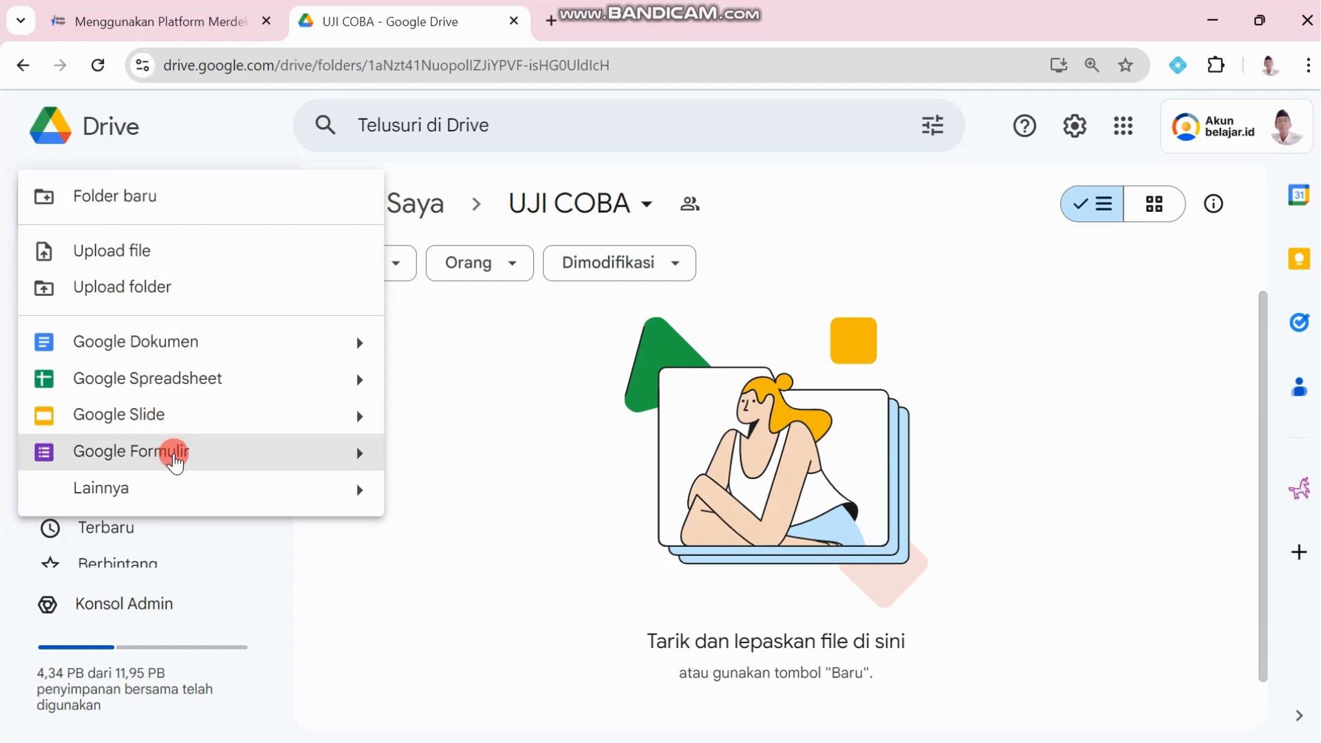
click(354, 452)
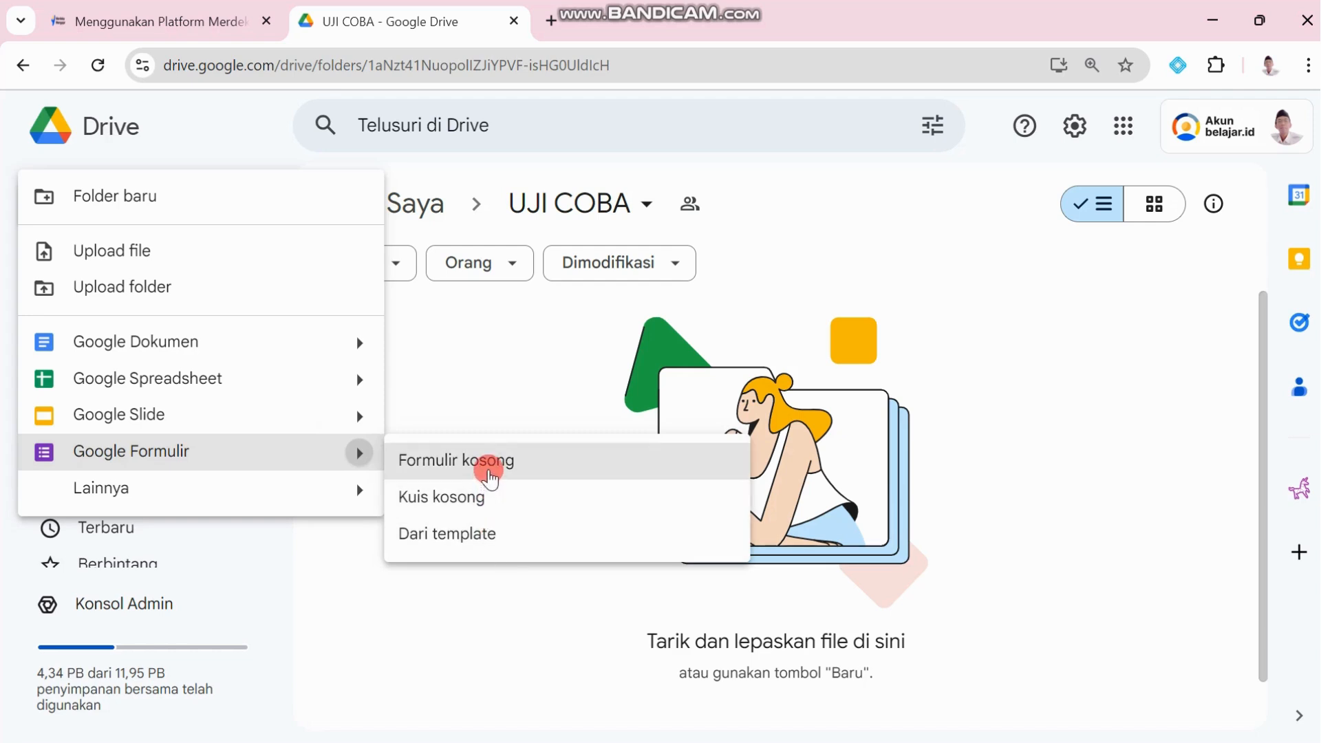
click(489, 470)
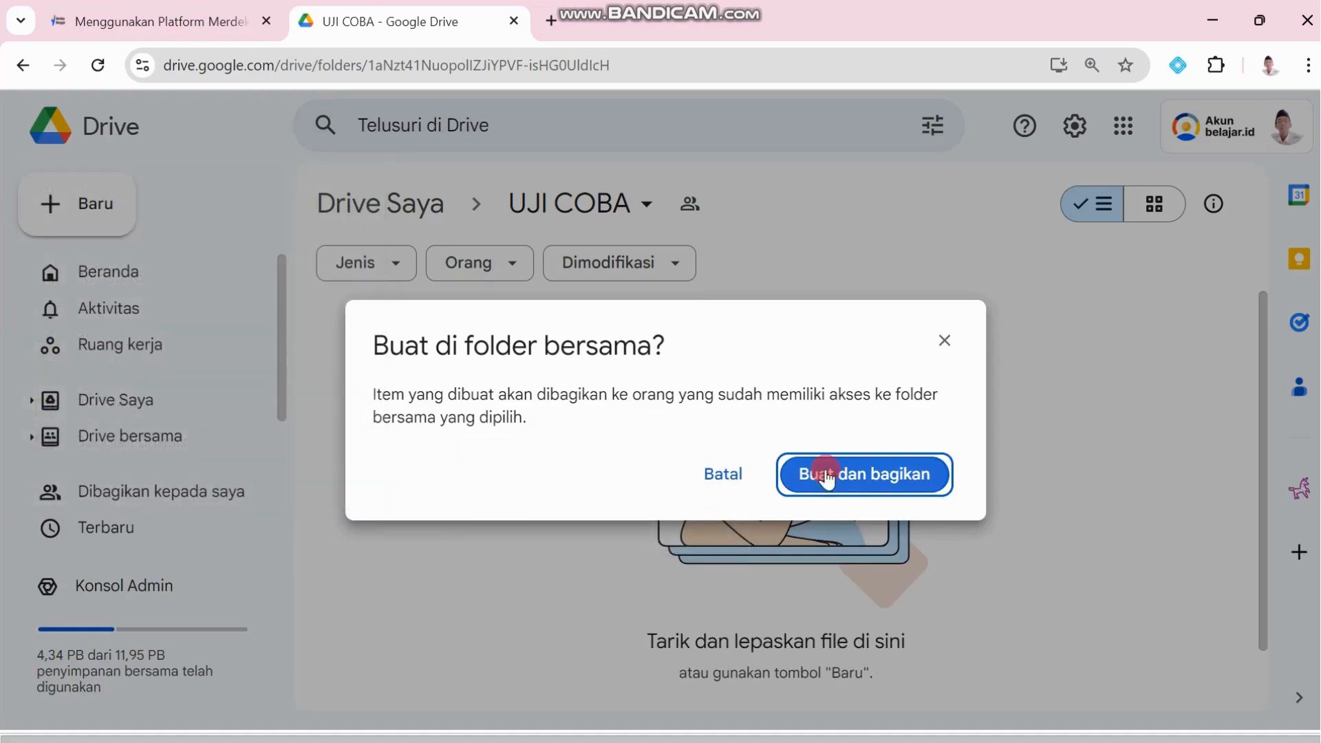
click(864, 490)
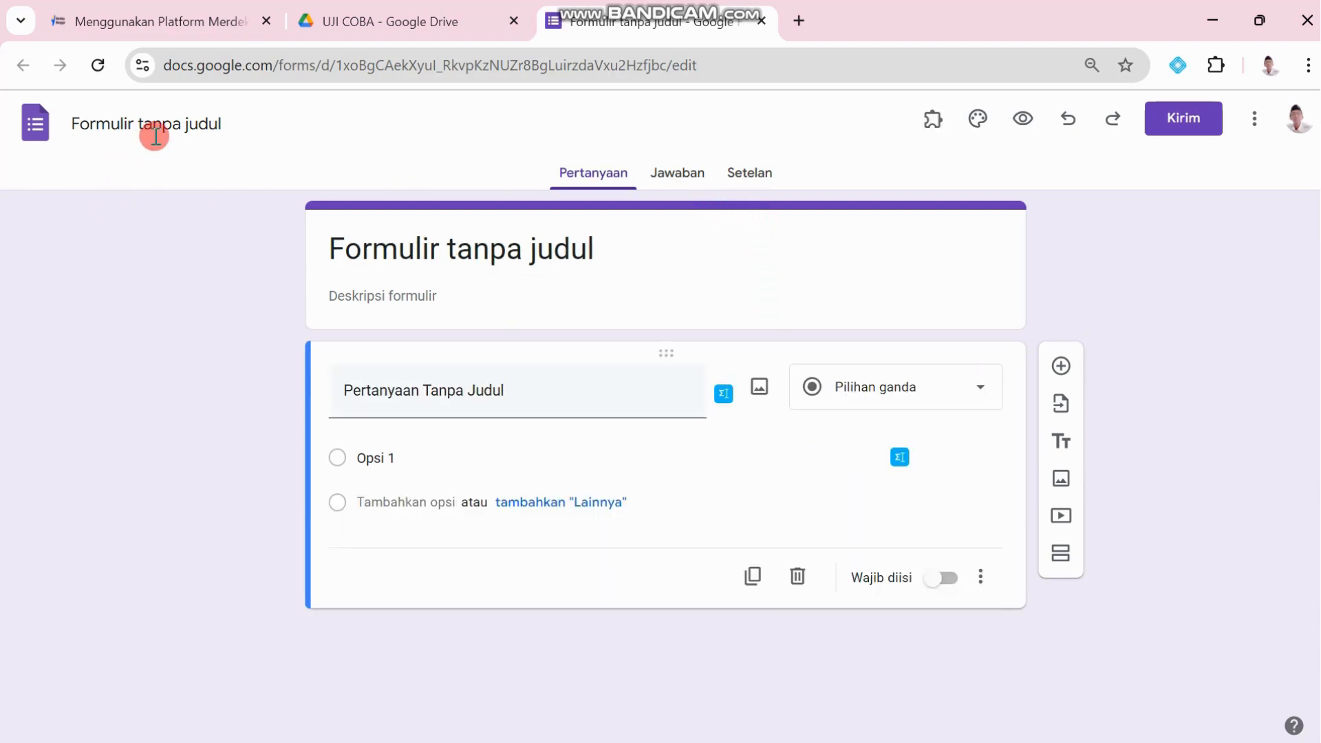
Step: Name the form SOAL COBA and apply that name as its heading
click(223, 123)
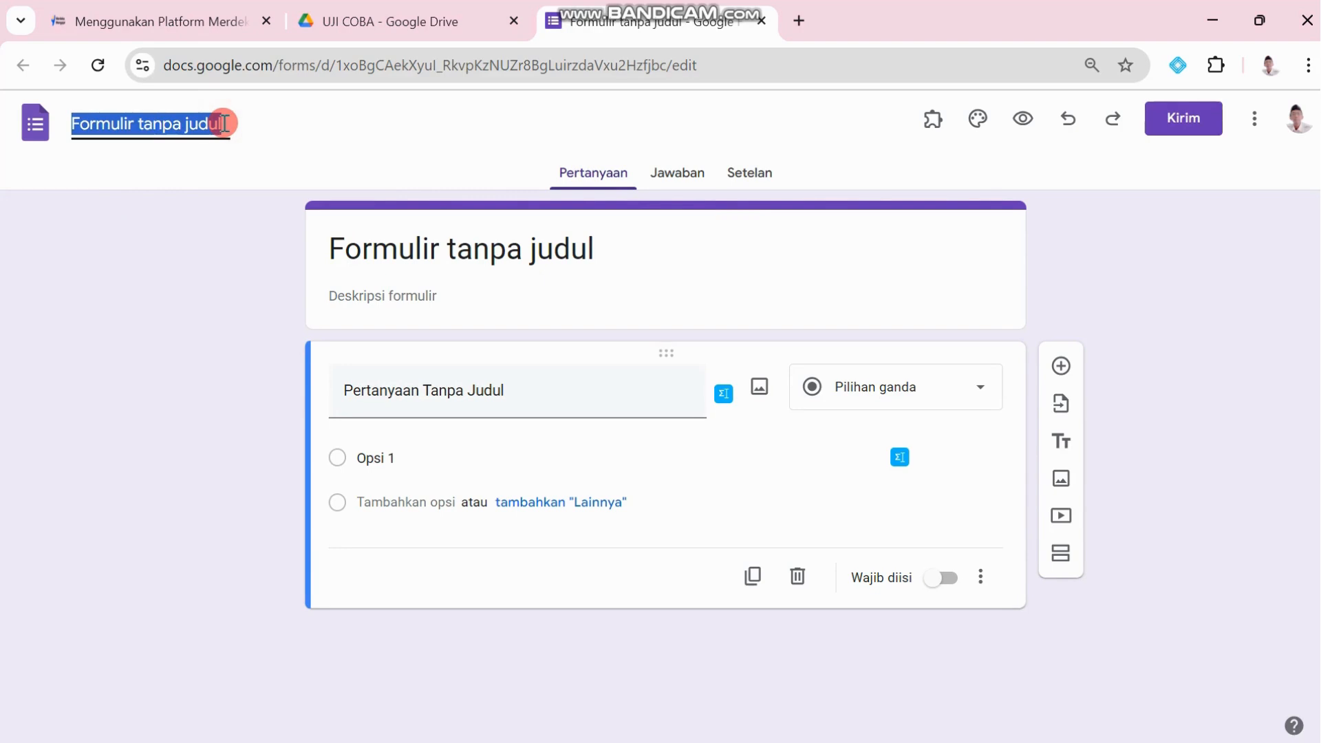
text(SOAL)
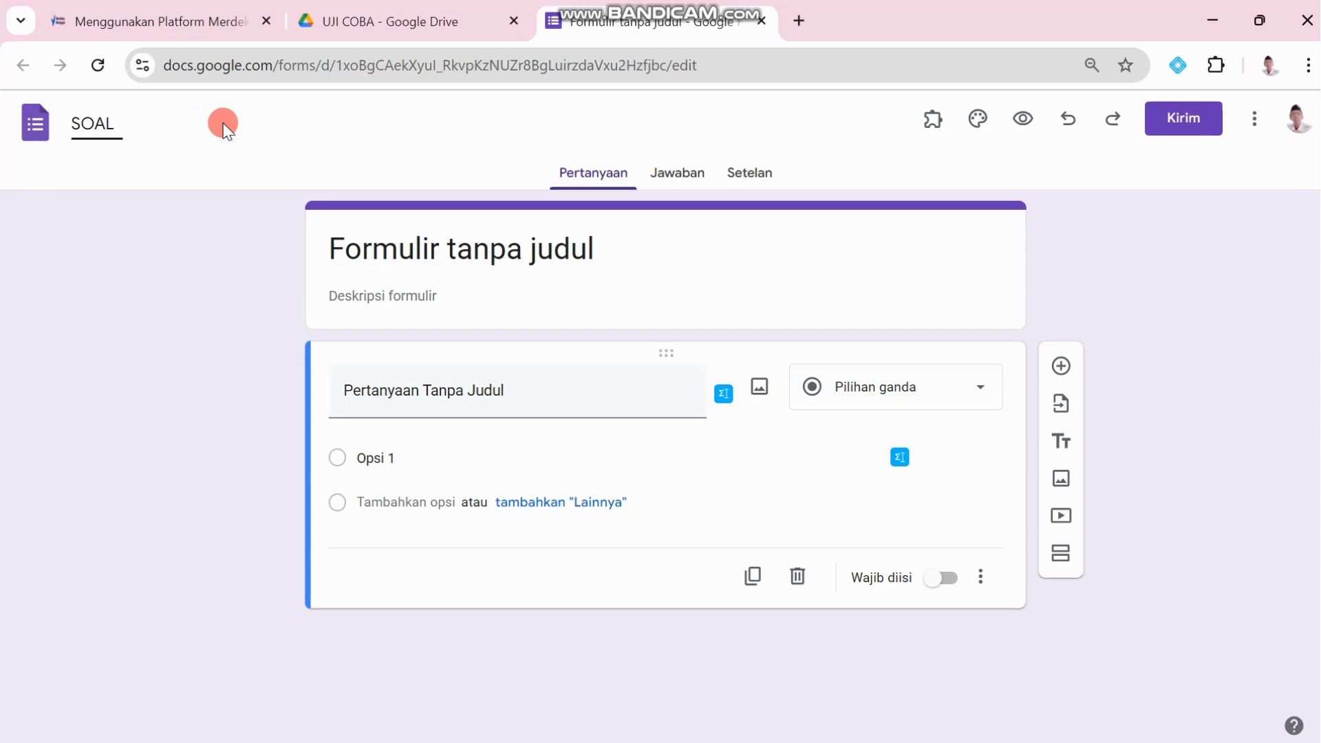
text( COBA)
click(622, 265)
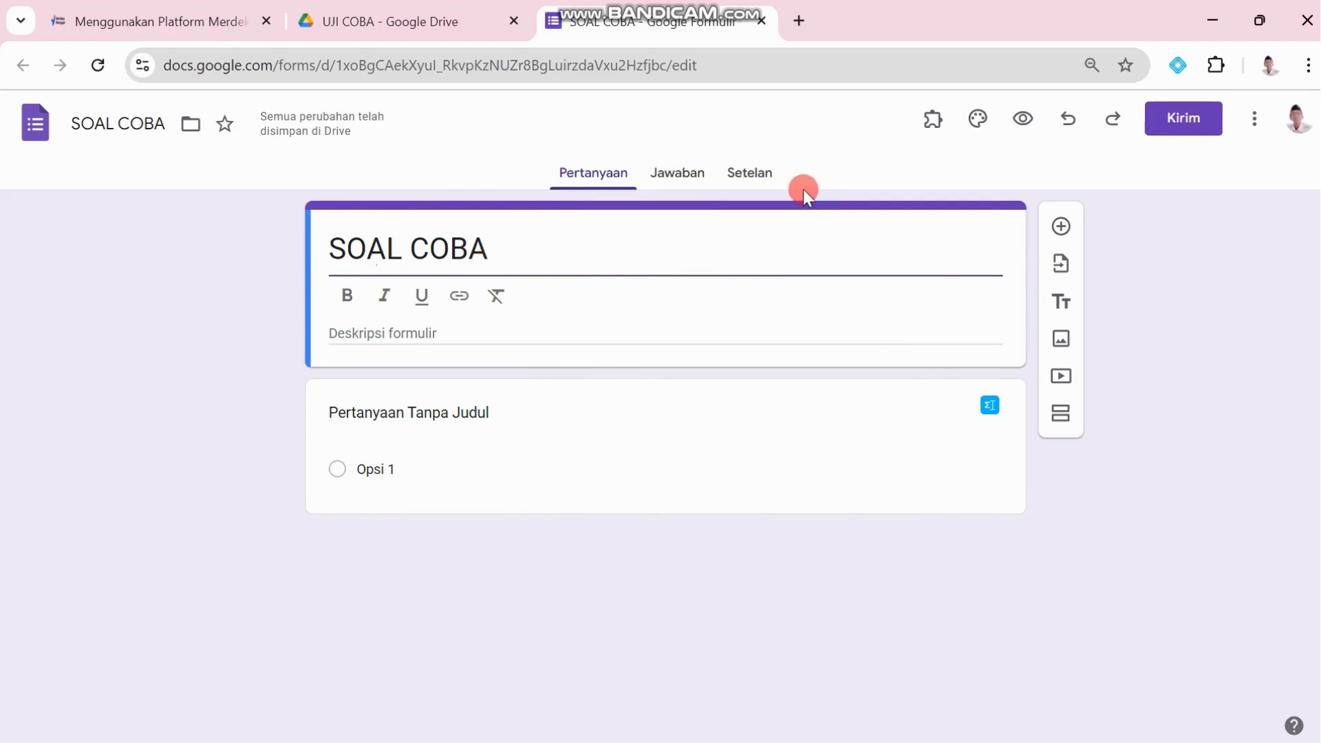
Step: Make the form a quiz in its settings, with grades released Segera setelah setiap pengiriman
click(739, 178)
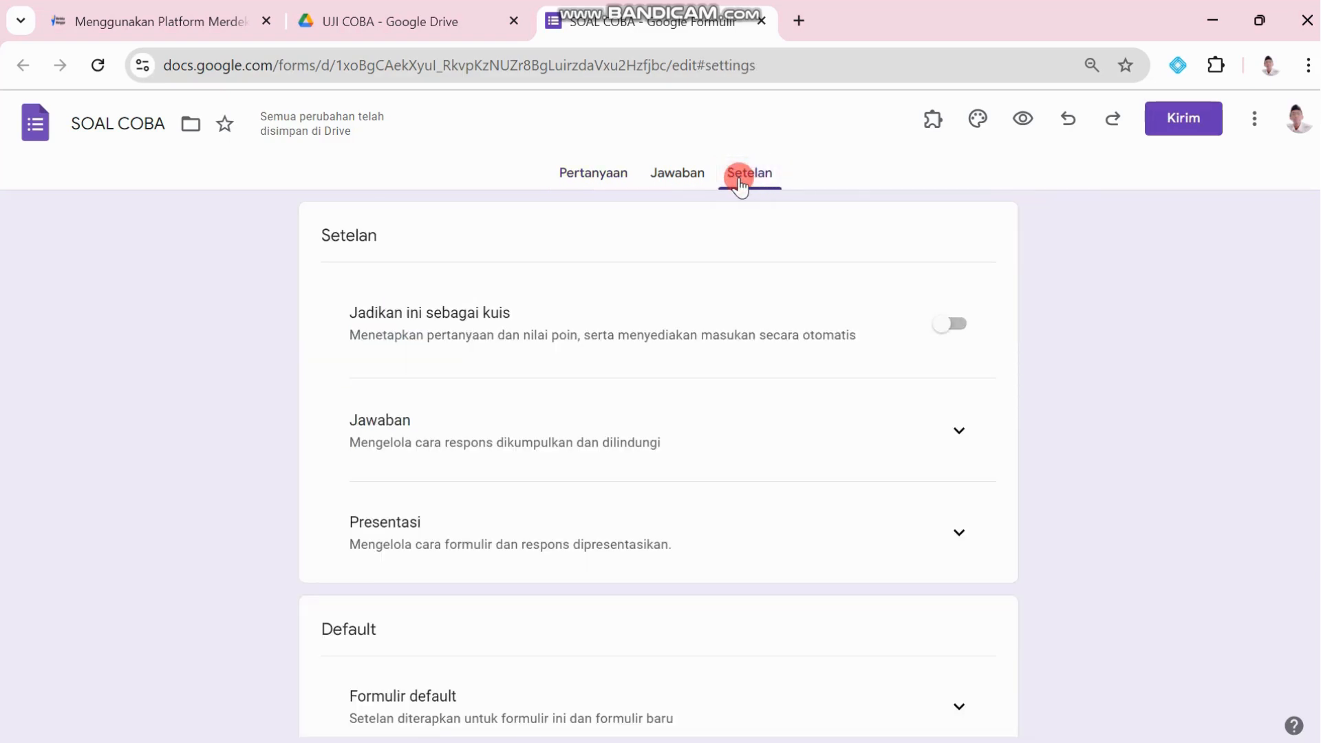
click(419, 132)
click(961, 332)
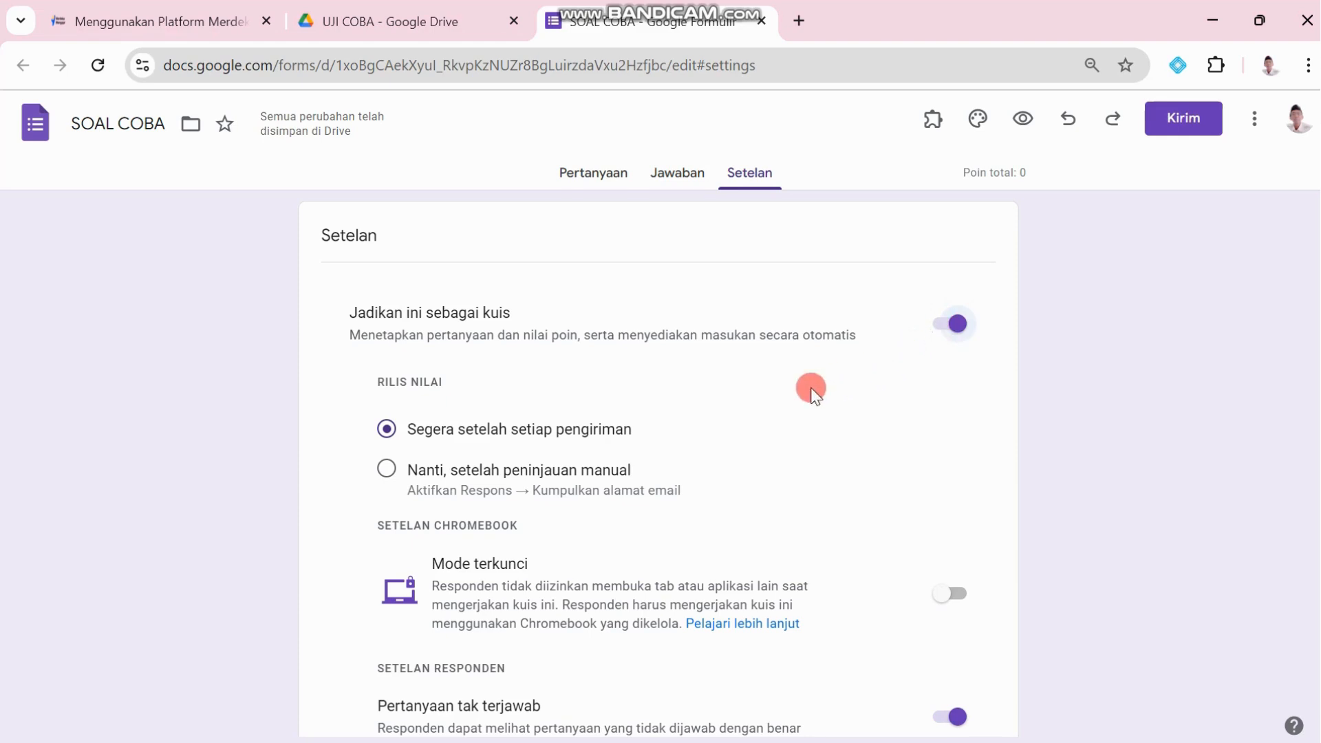
scroll(703, 407, down, 1)
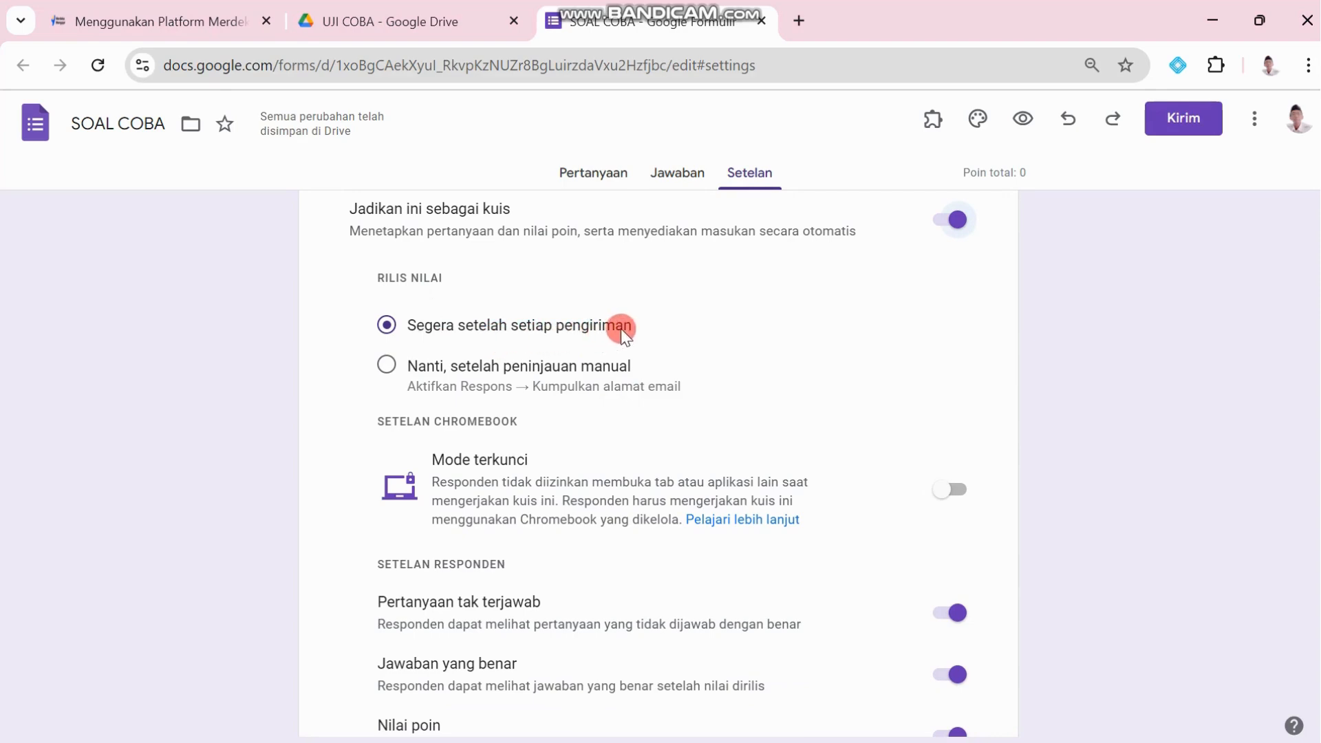
click(389, 324)
Step: Turn off the respondent settings Pertanyaan tak terjawab and Jawaban yang benar
scroll(618, 608, down, 3)
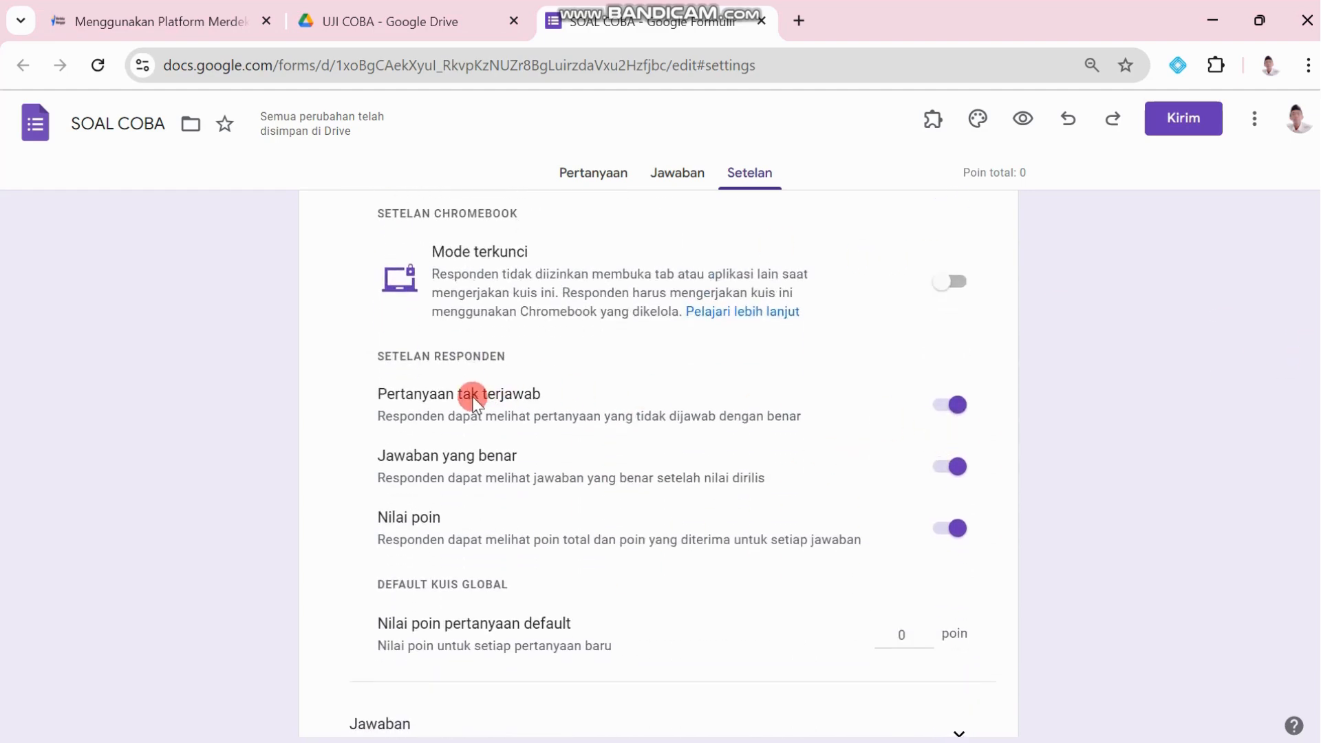
click(940, 407)
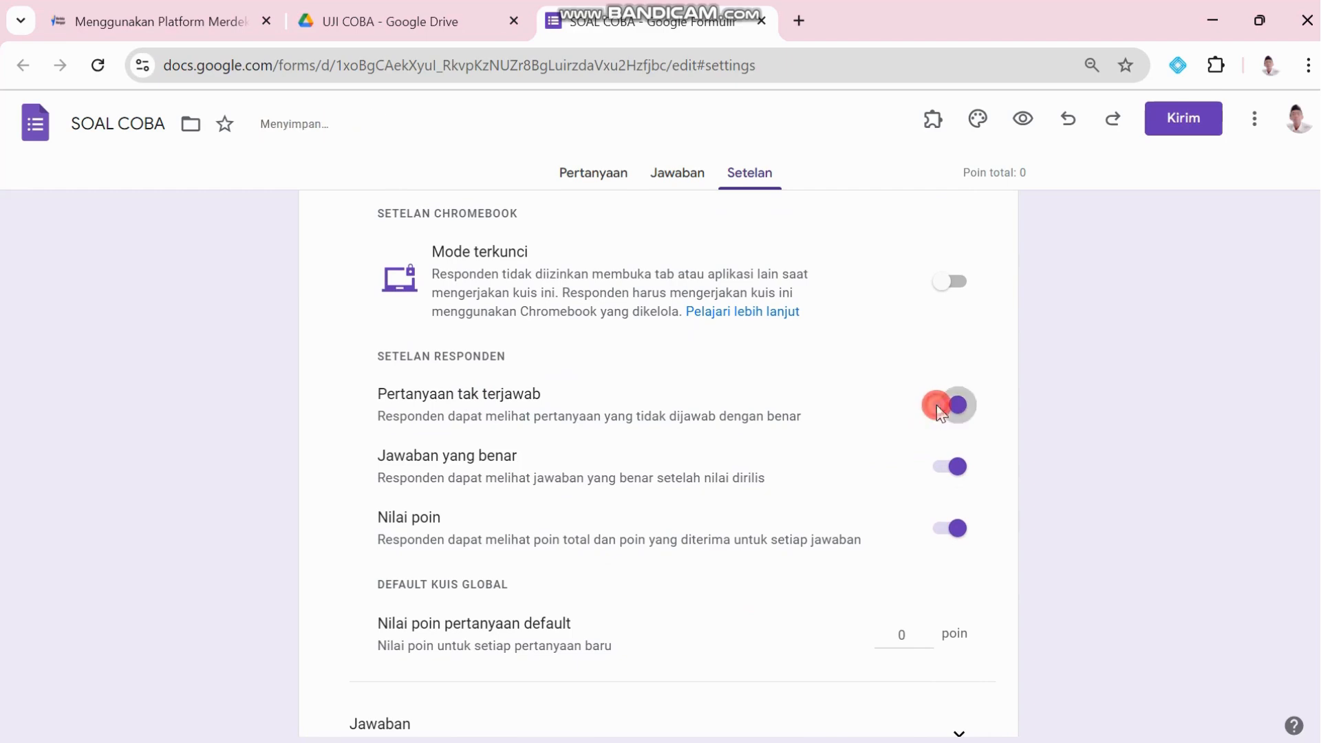
click(944, 478)
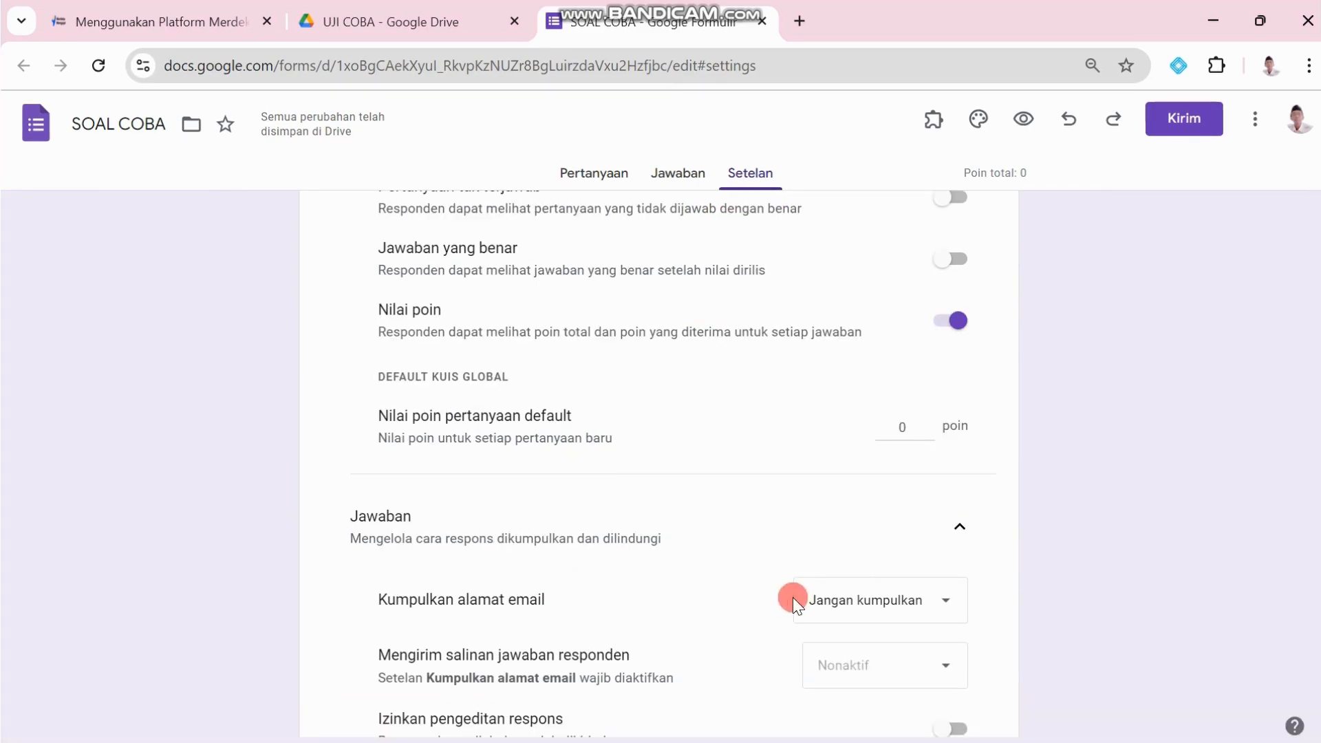
Step: Set Kumpulkan alamat email to Jangan kumpulkan and turn off the restriction to users of the Kementerian Pendidikan organisation
click(948, 601)
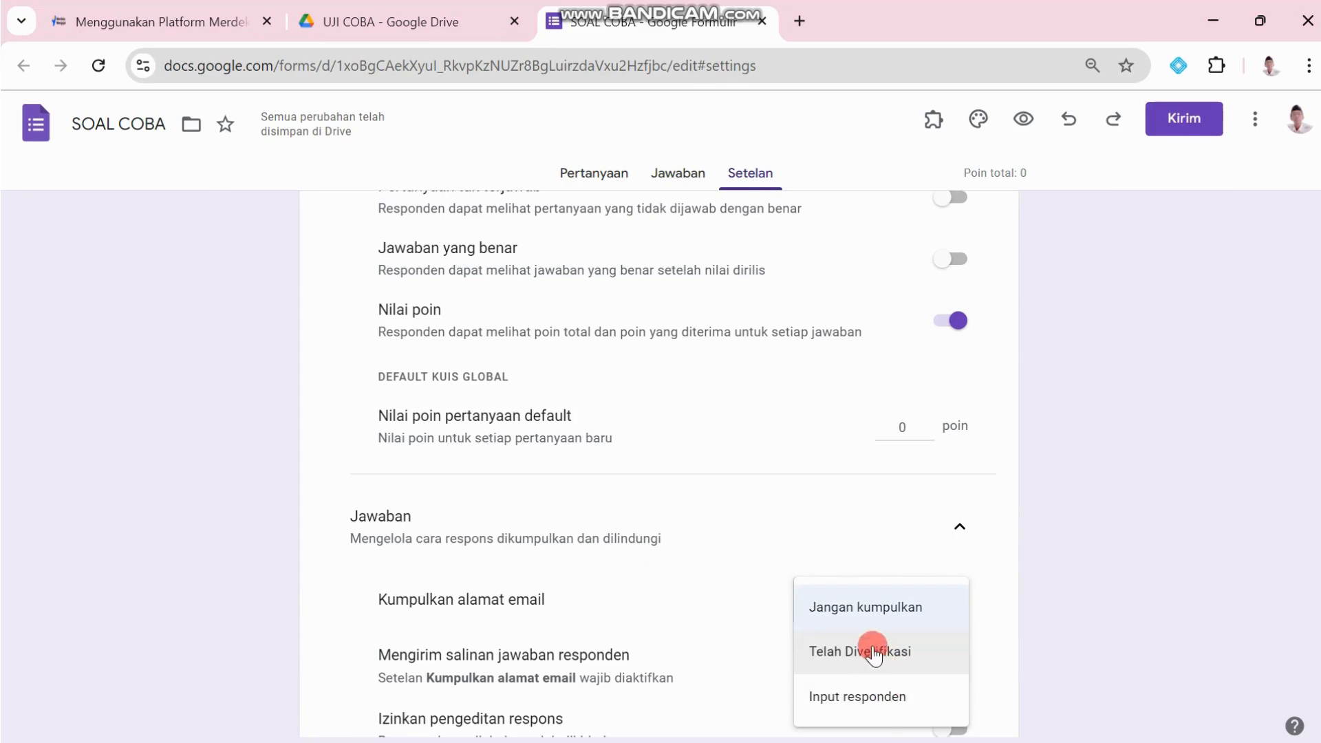
click(865, 609)
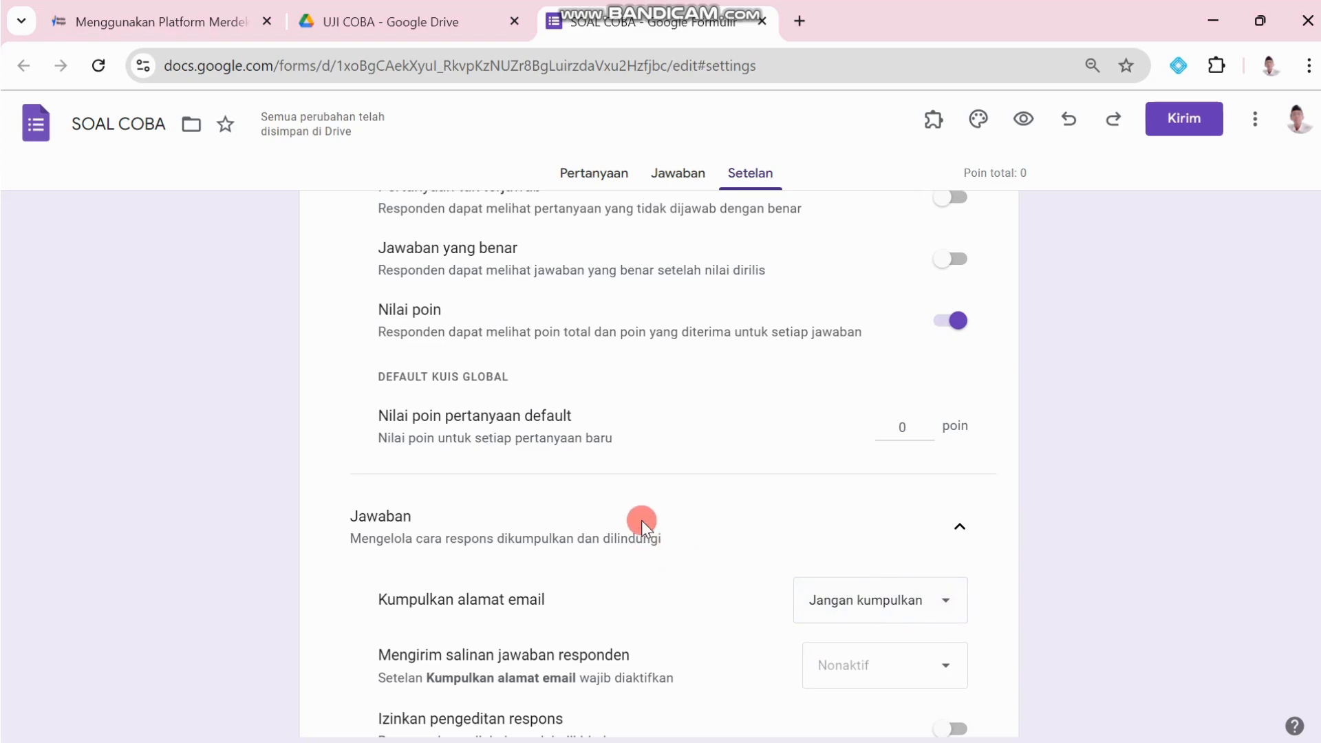
scroll(630, 515, down, 3)
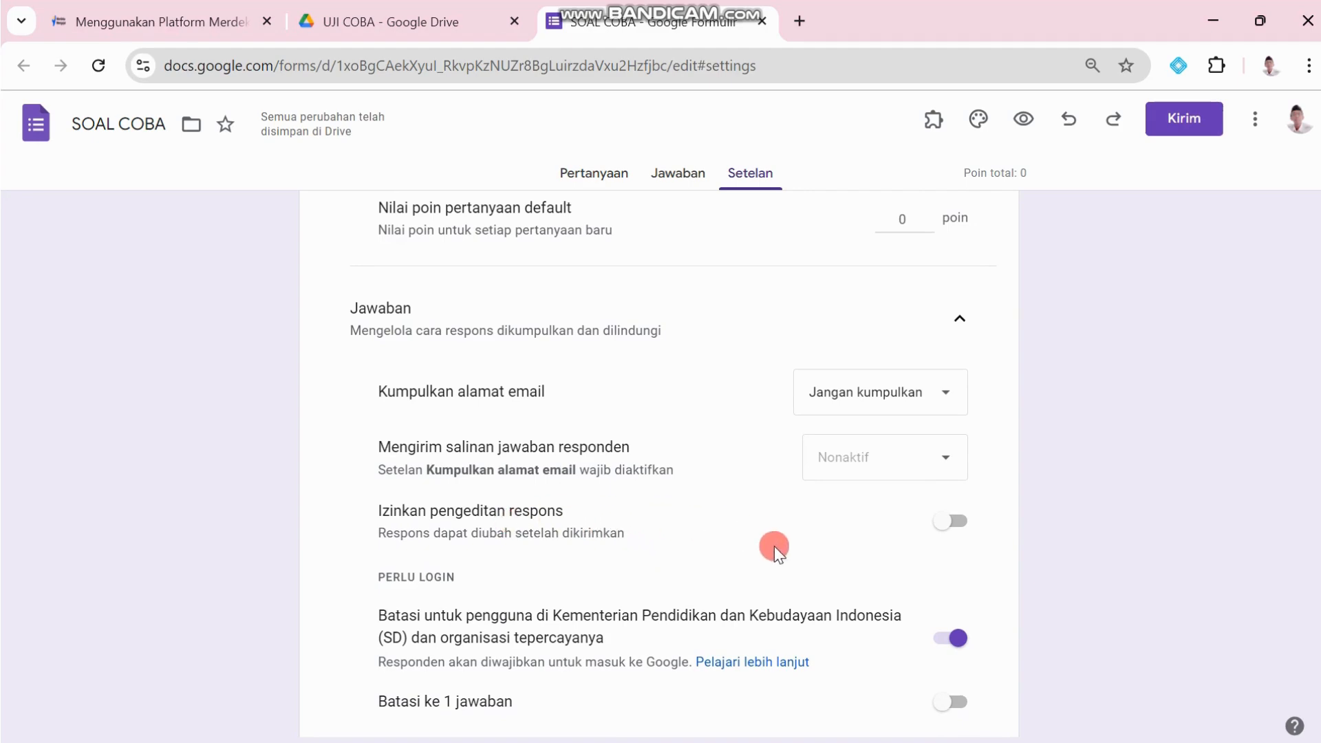
scroll(692, 559, down, 2)
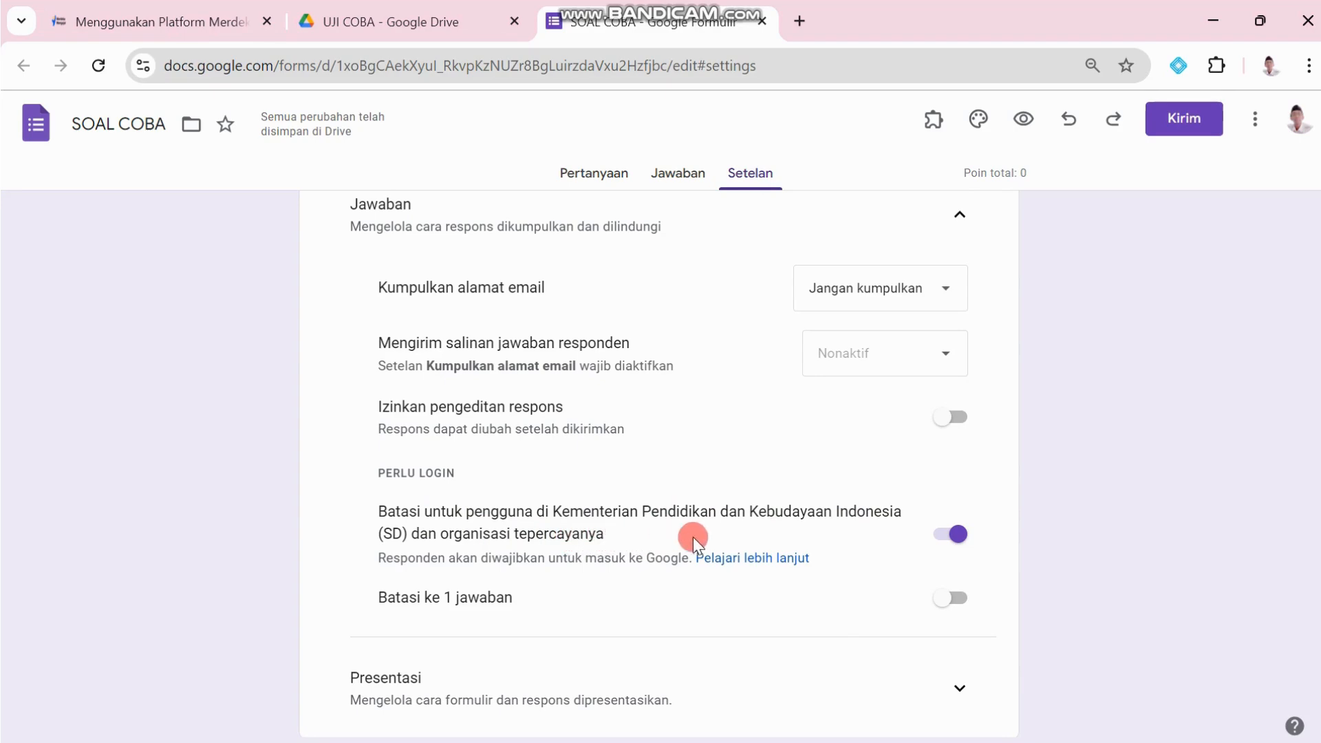
click(957, 534)
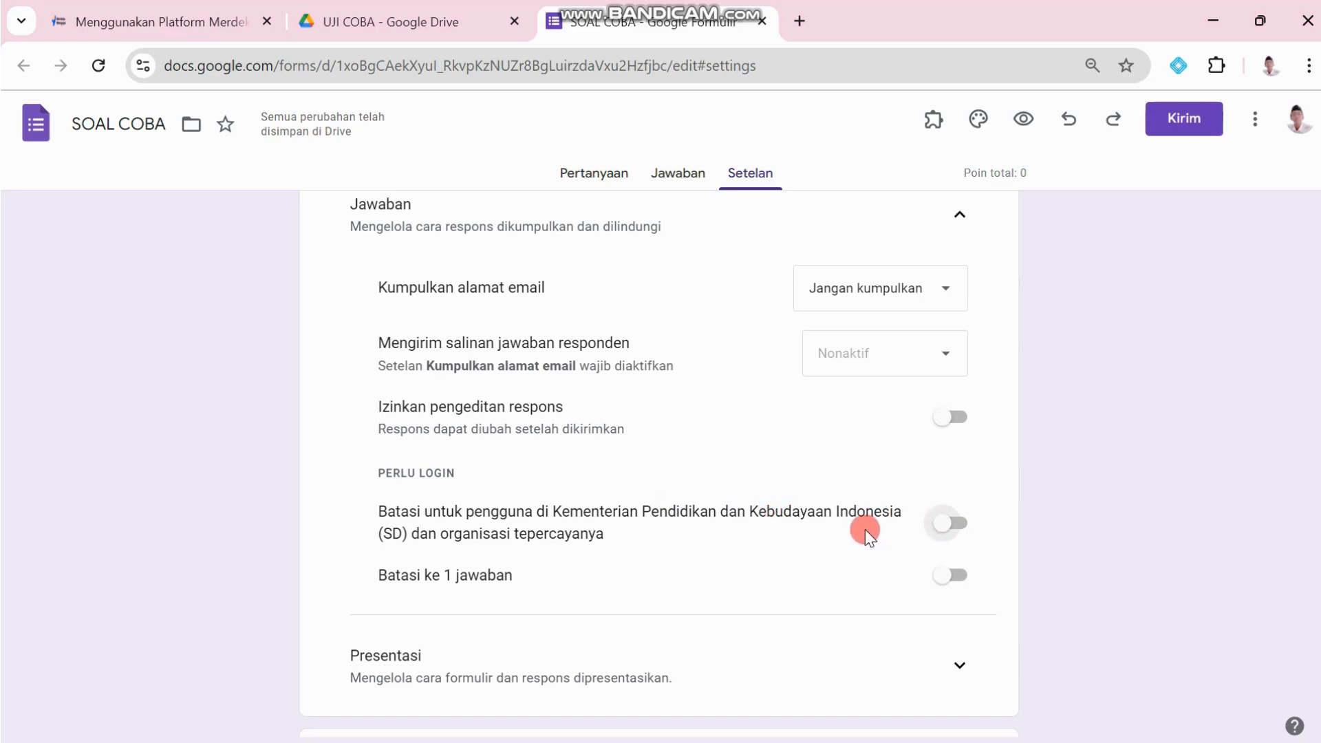
click(958, 575)
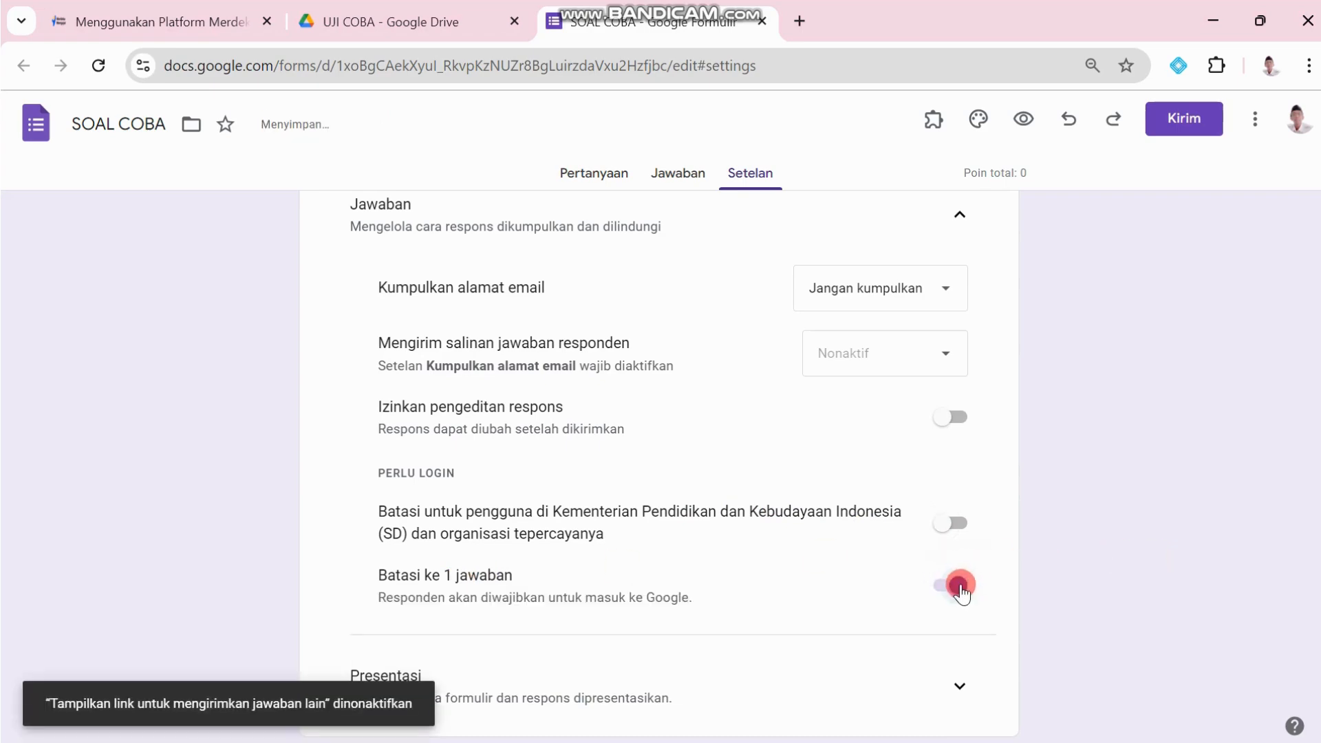
click(958, 585)
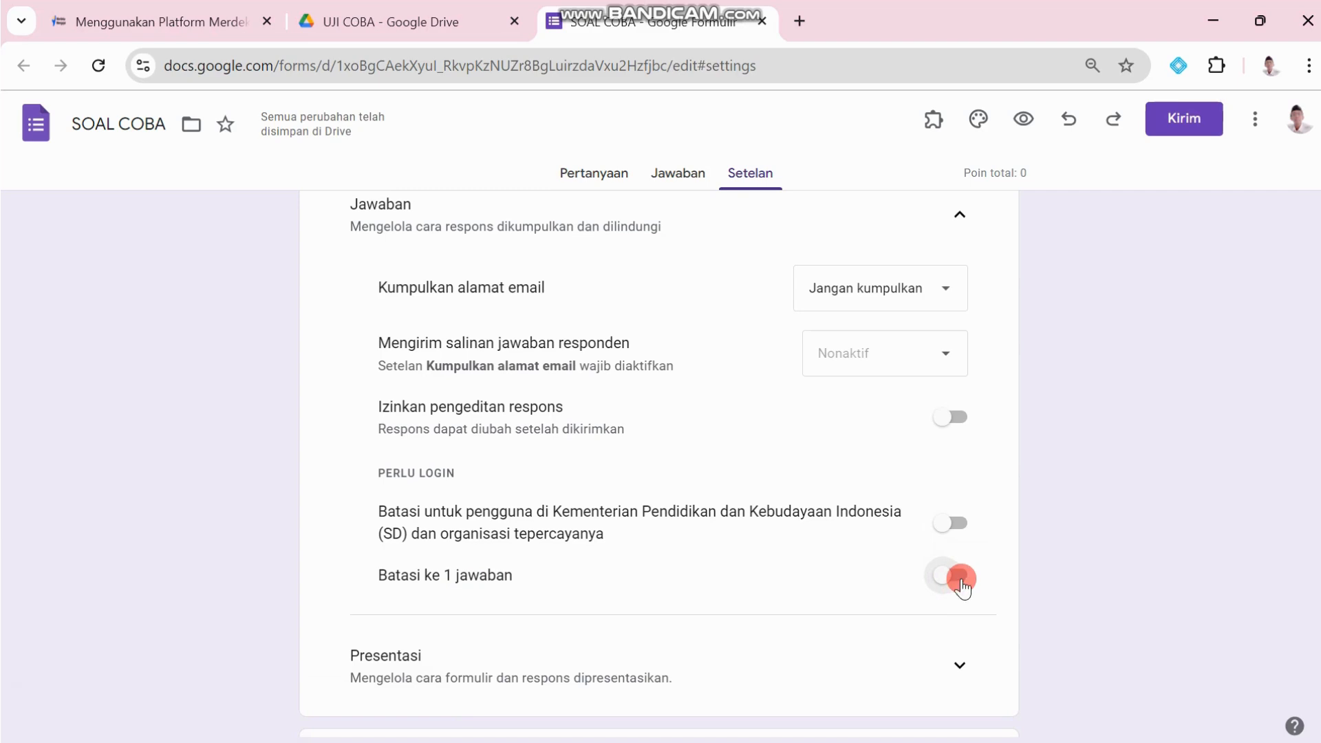
click(960, 579)
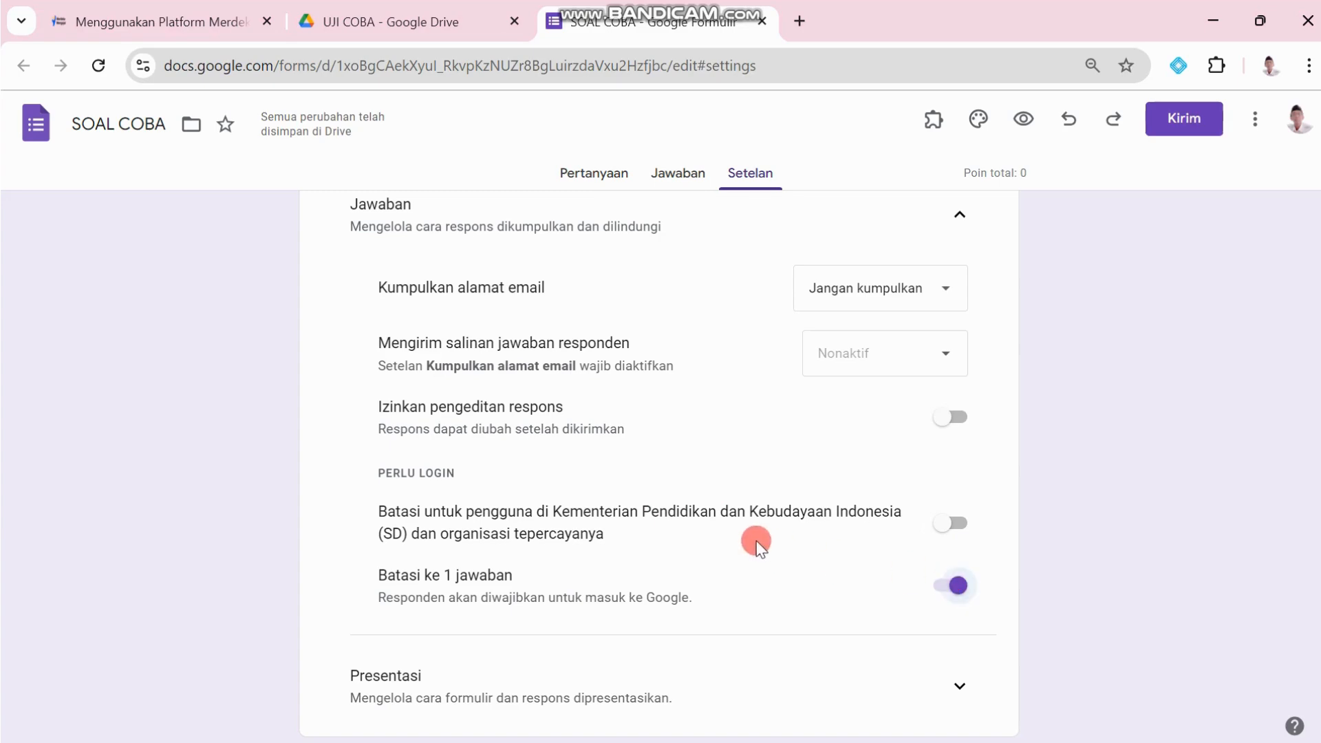
scroll(756, 540, down, 3)
click(954, 378)
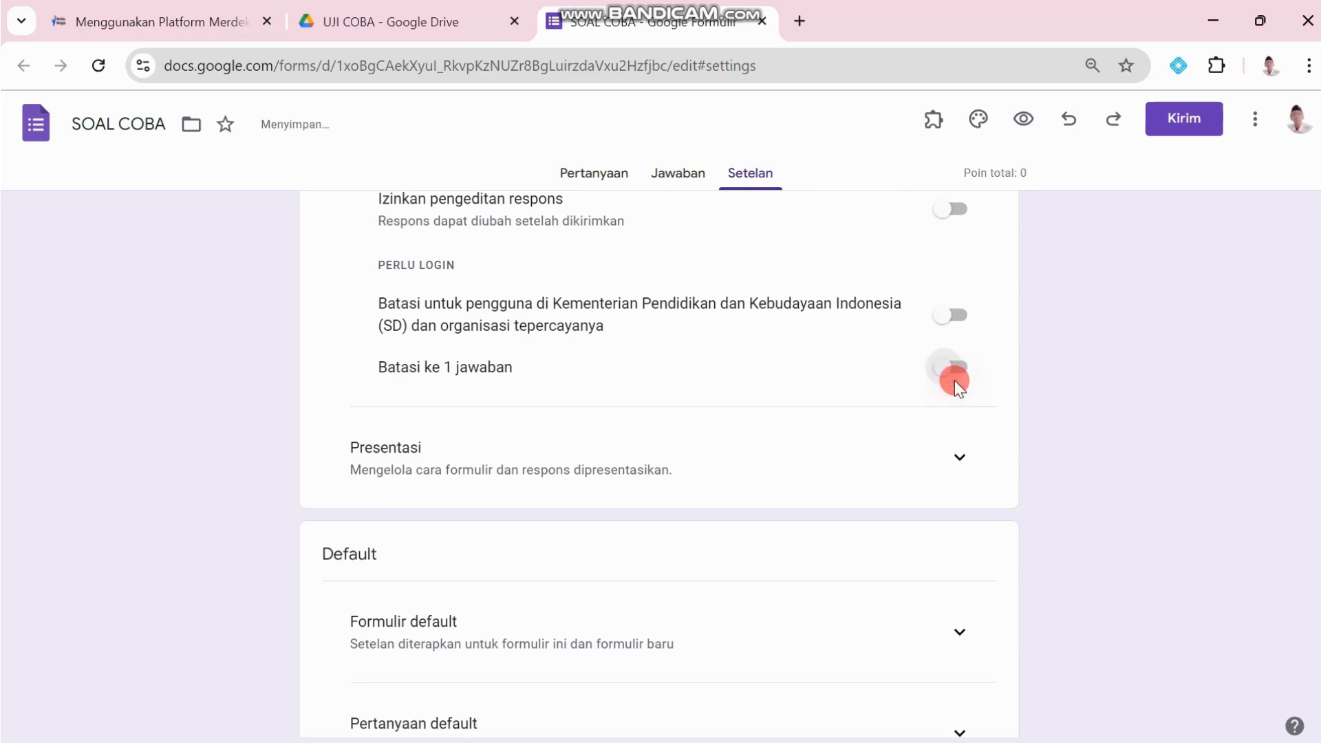
Step: Turn on Acak urutan pertanyaan in the form's Presentasi settings
click(955, 456)
scroll(798, 511, down, 3)
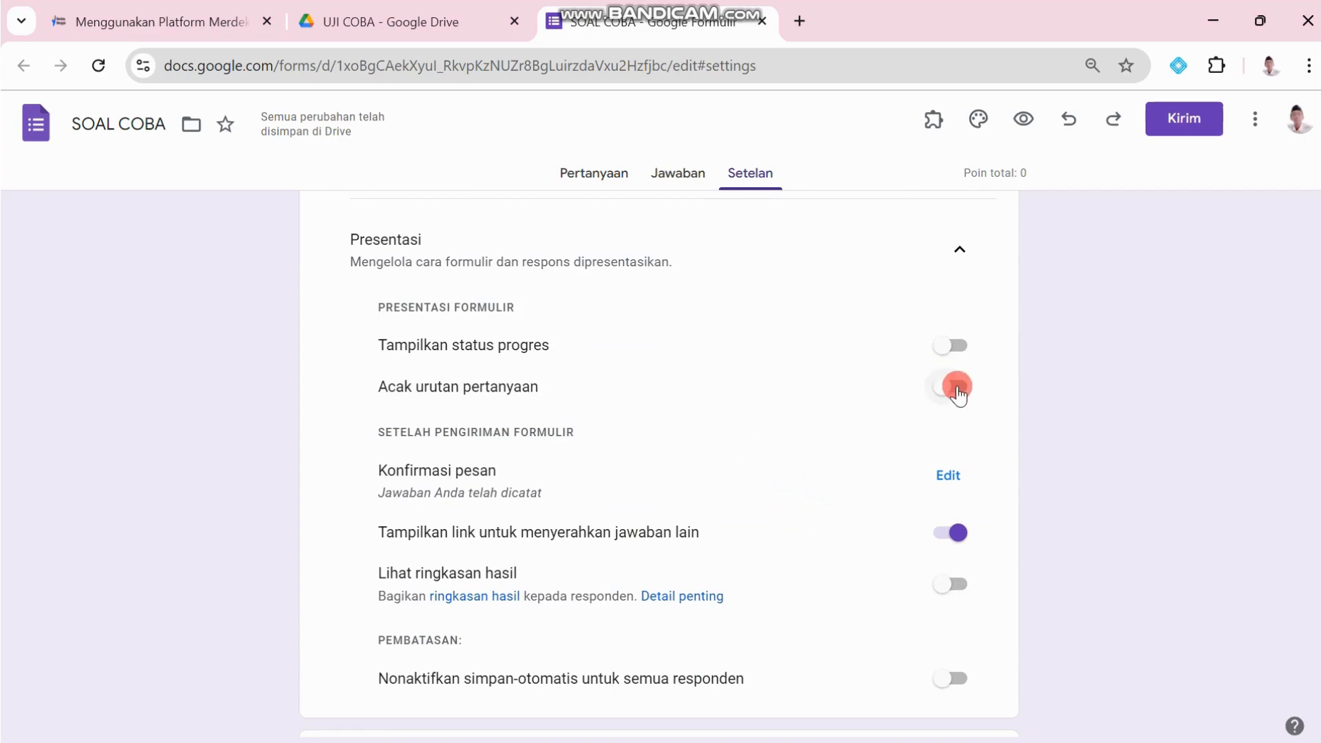
click(957, 388)
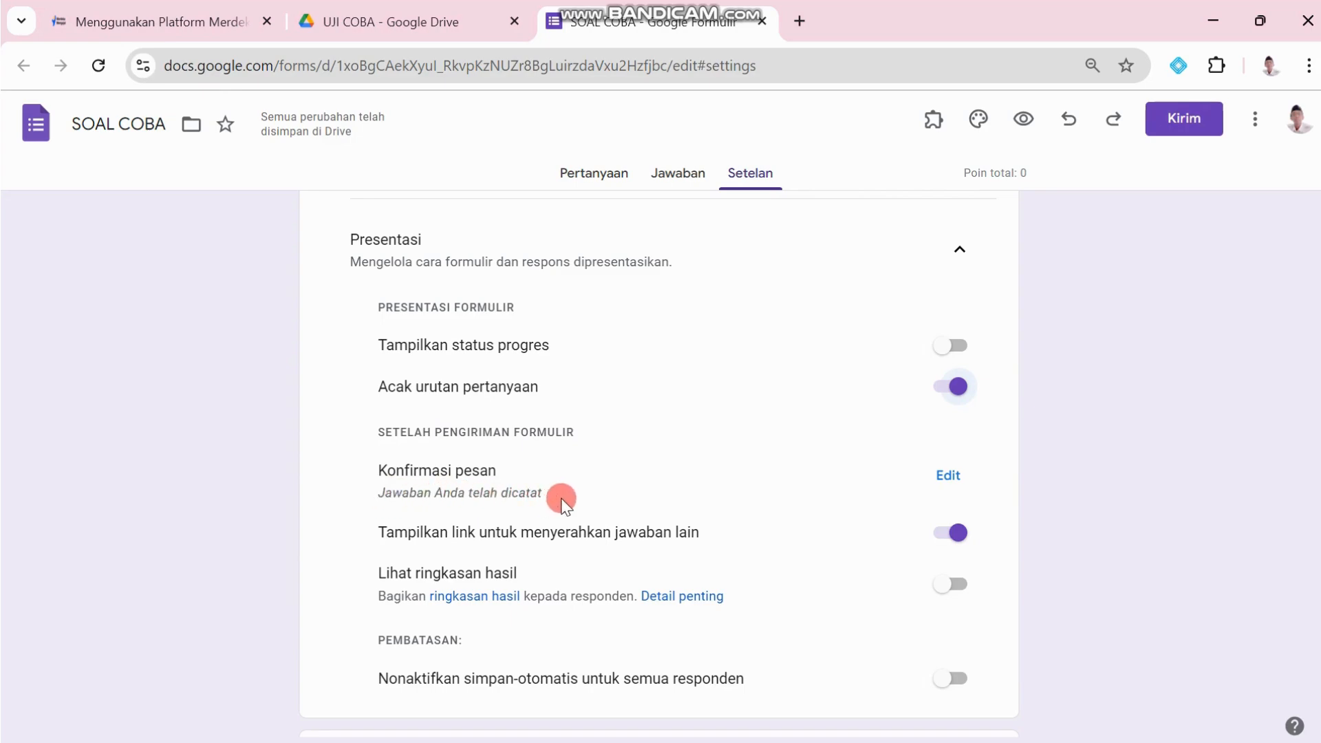
Step: Set Konfirmasi pesan to "TERIMAKASIH SUDAH MENGERJAKAN DENGAN PENUH TANGGUNG JAWAB" and turn off Tampilkan link untuk menyerahkan jawaban lain
click(944, 482)
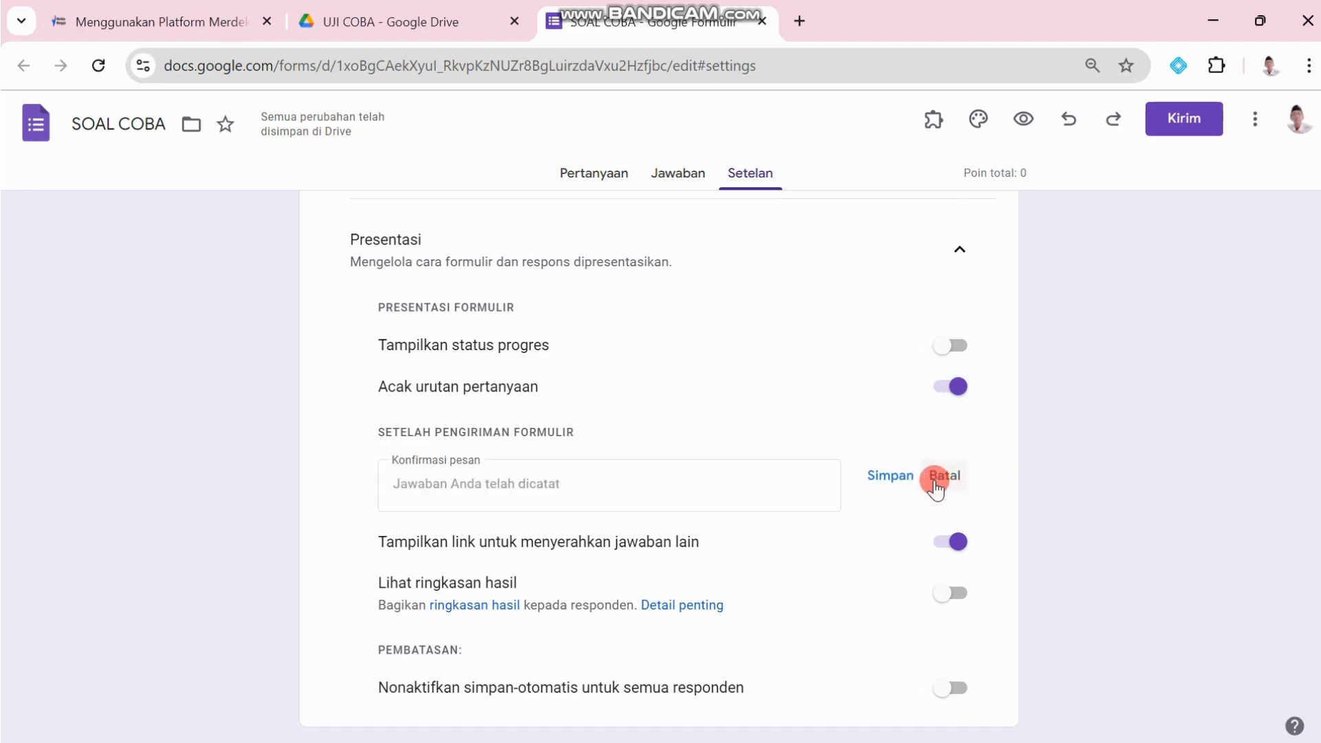
click(588, 488)
text(TERIMAKAS)
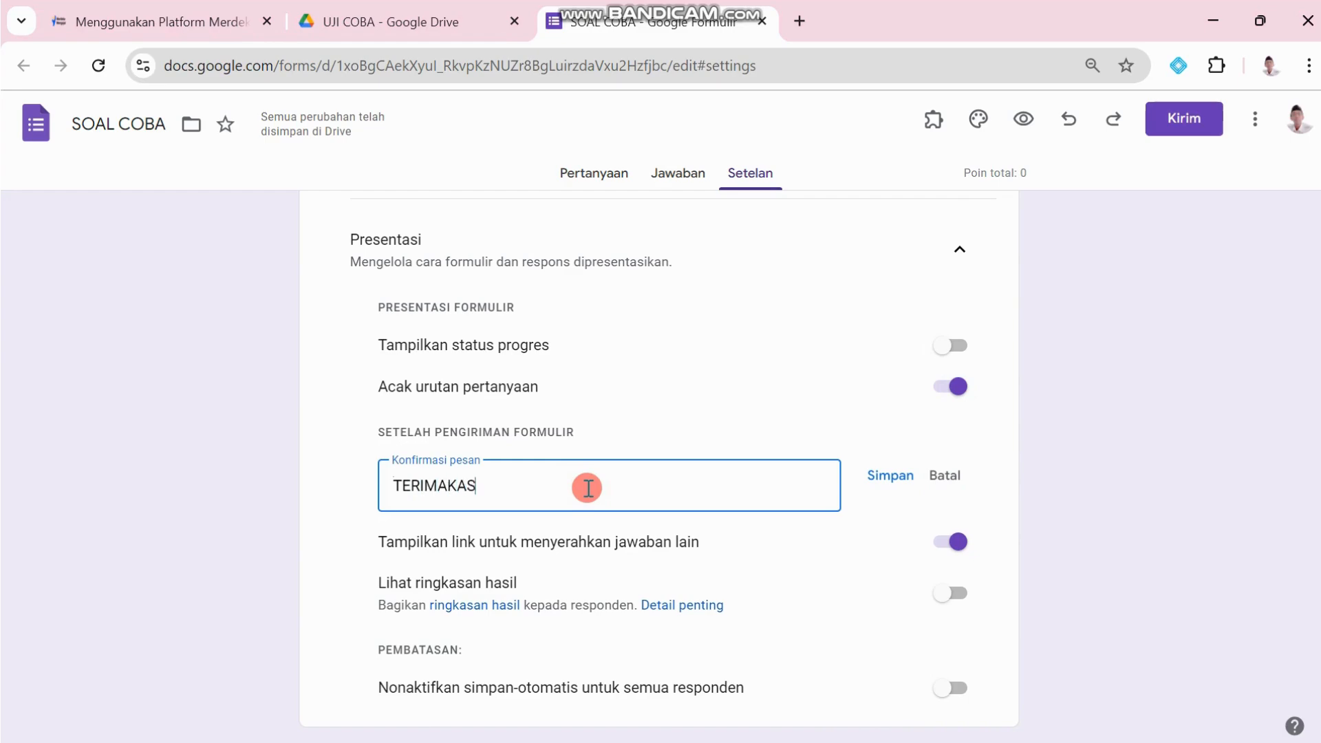
text(IH SUDAH MEN)
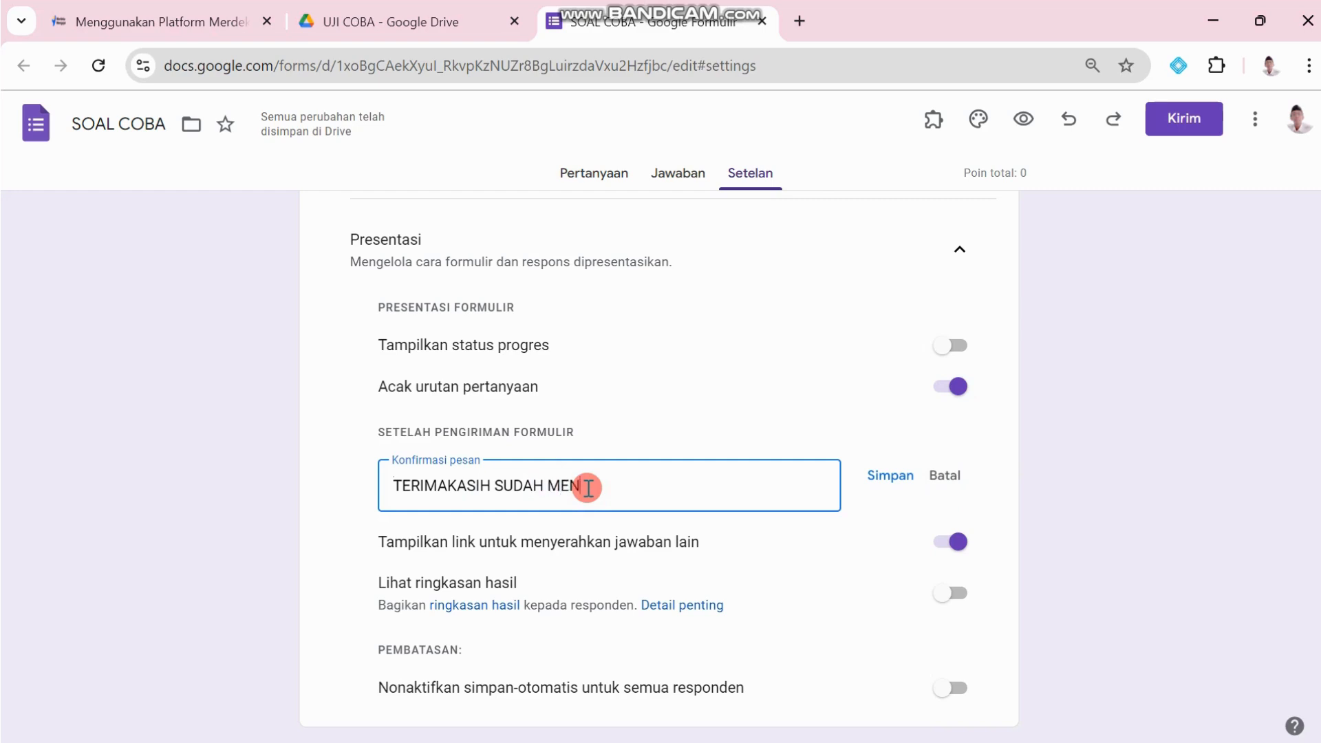
text(GERJAKAN DENG)
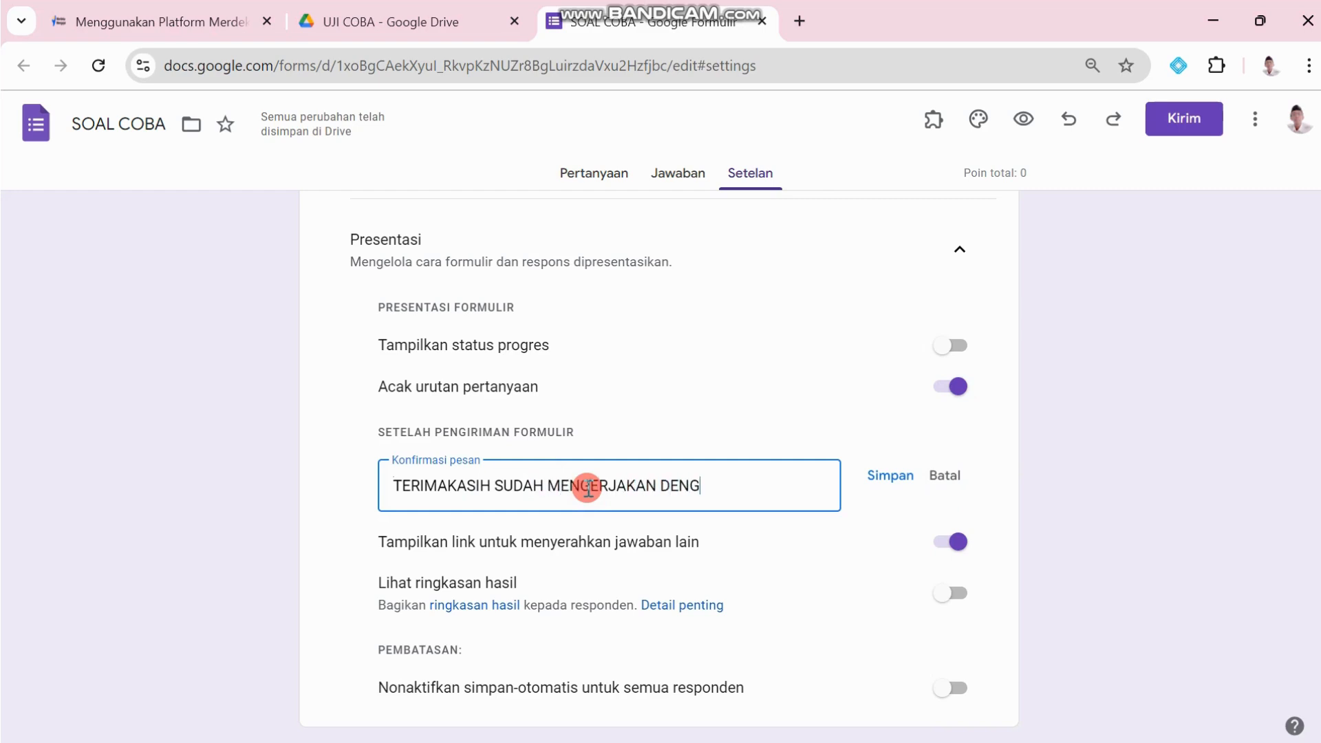
text(AN PENUH TANG)
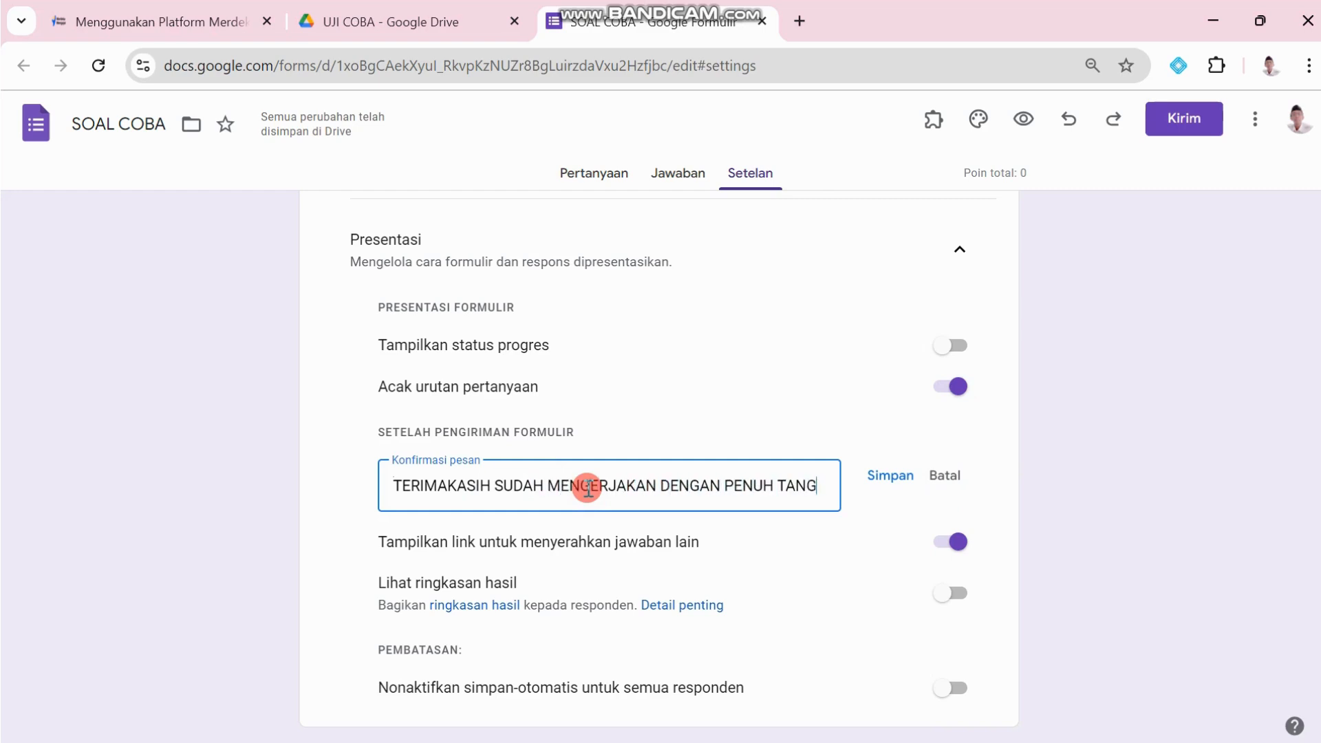
text(GUNG JAWAB)
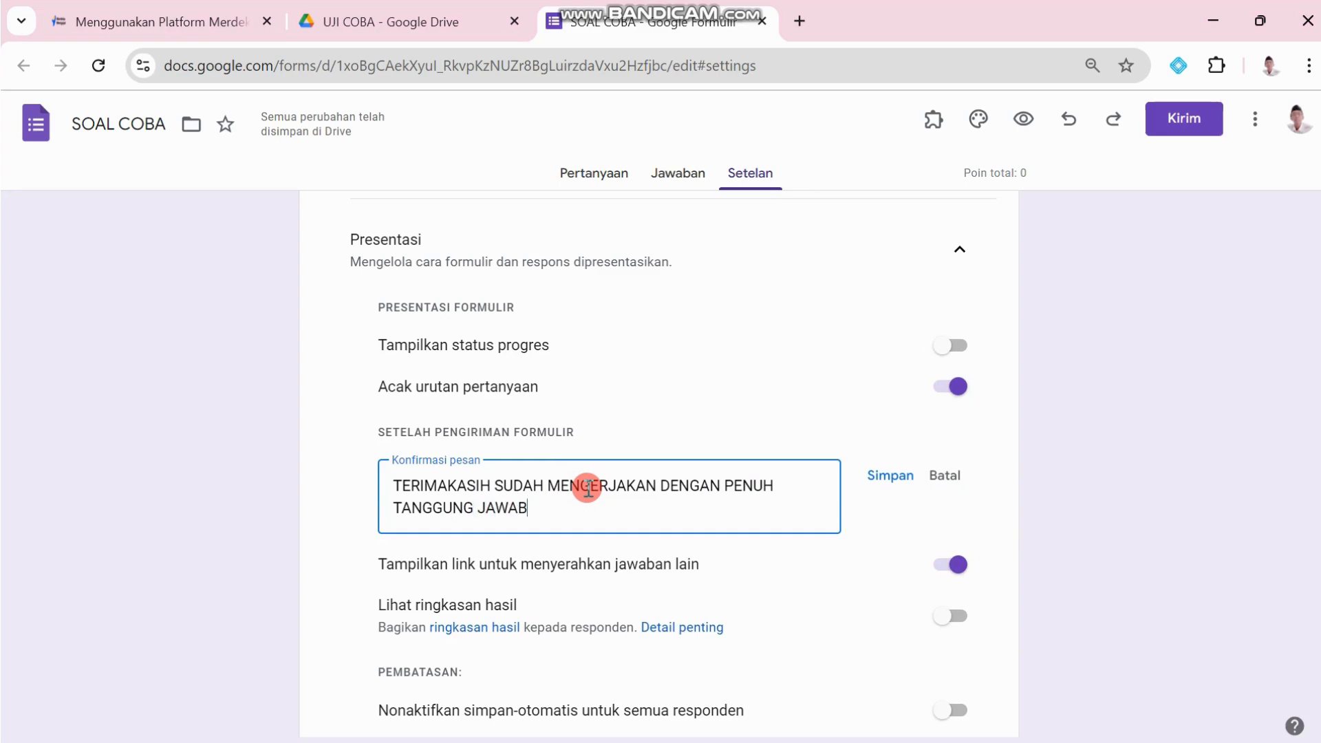
click(888, 477)
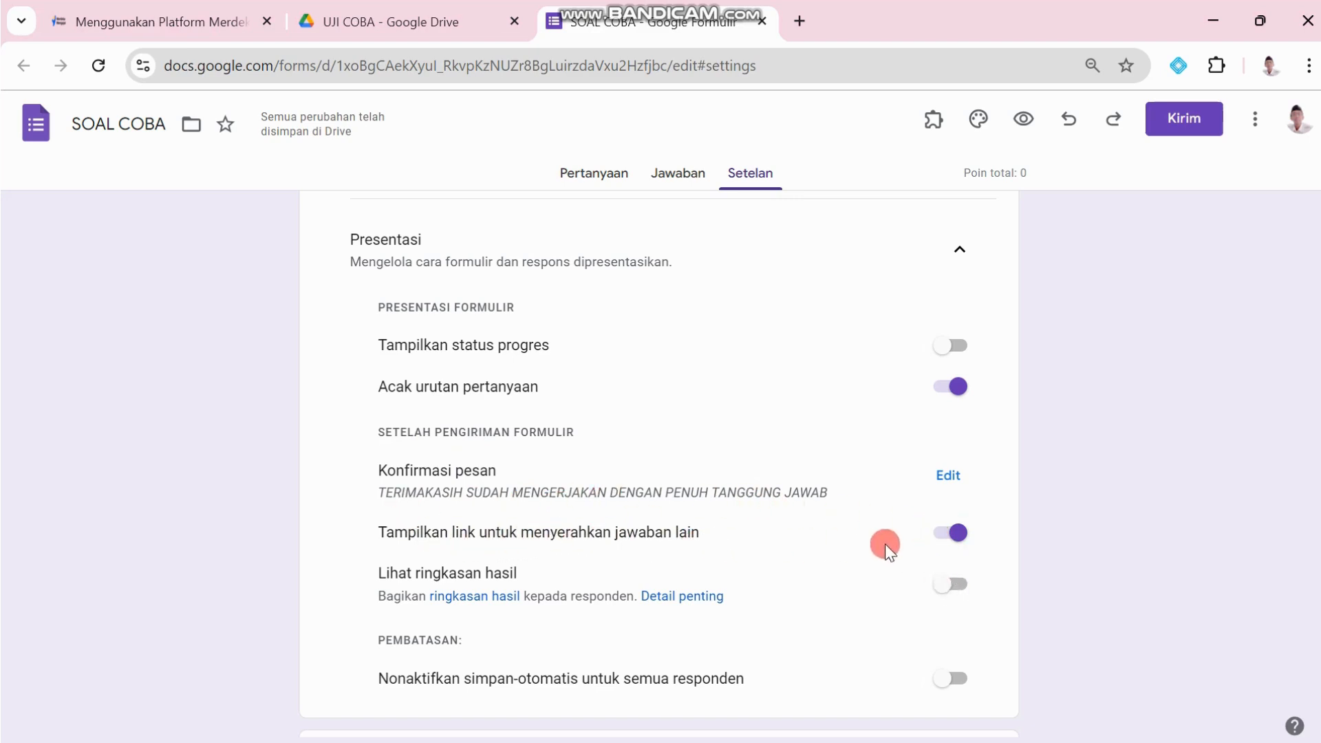
click(954, 537)
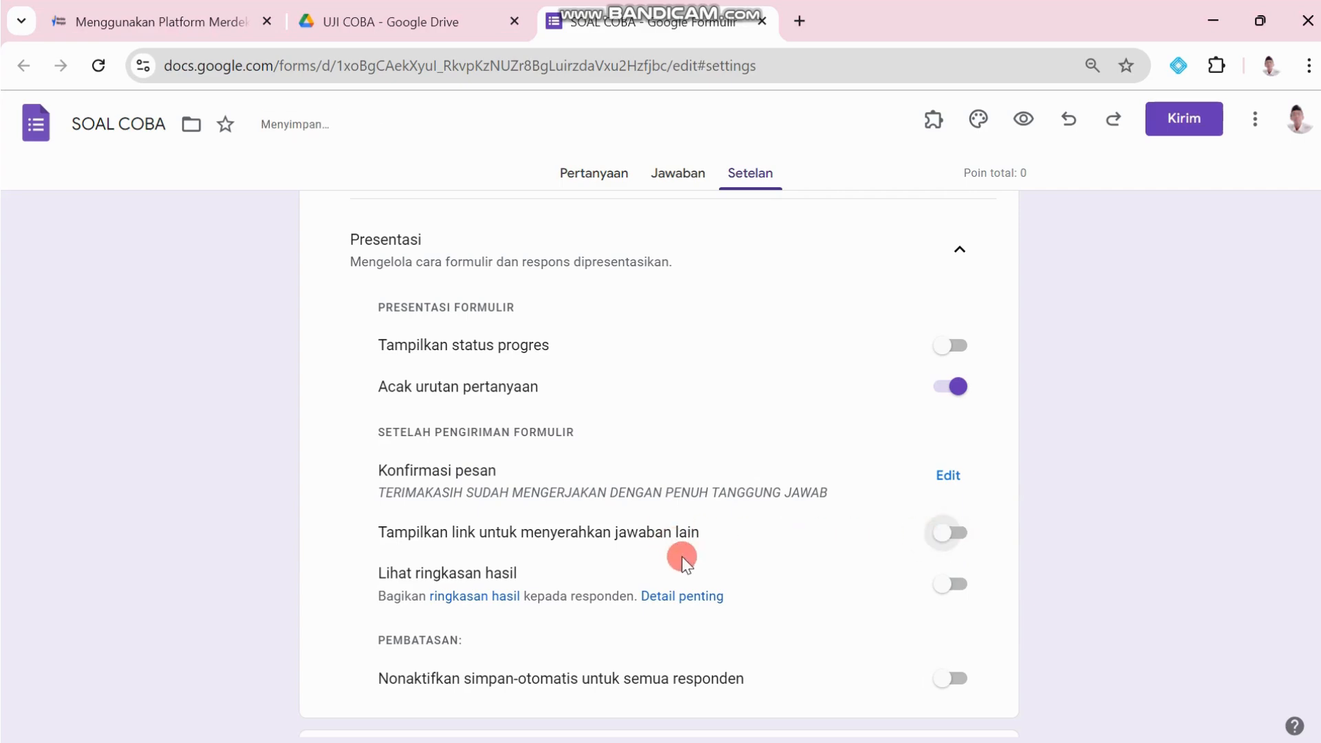
Step: Review the Formulir default and Pertanyaan default sections of the form's settings
scroll(683, 555, down, 5)
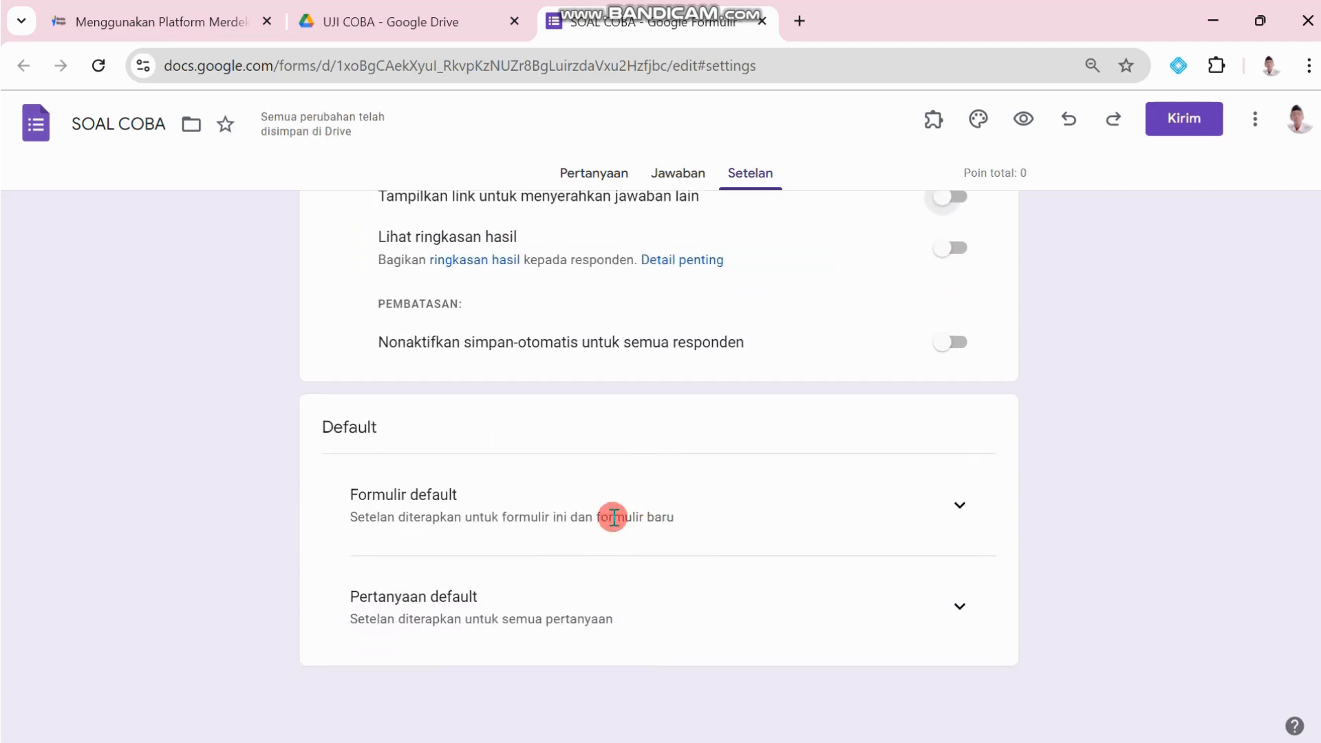
click(954, 509)
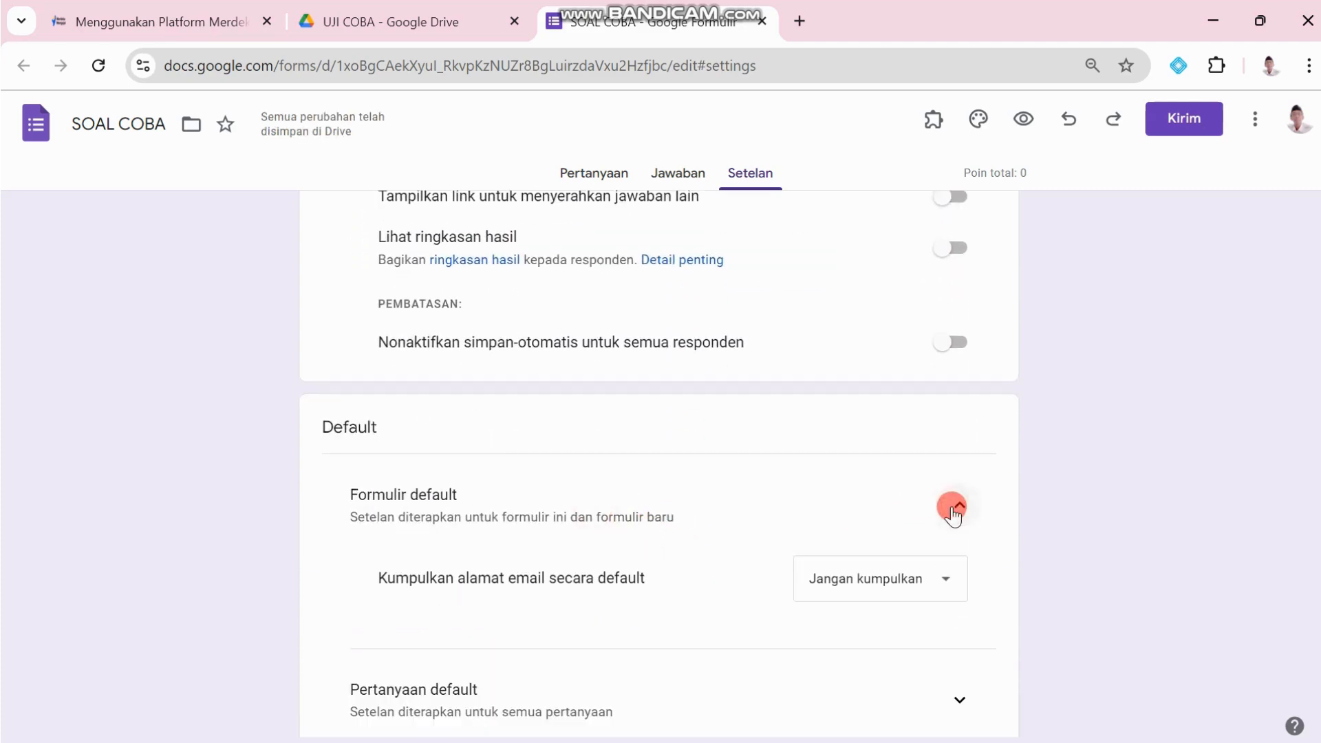
scroll(939, 518, down, 2)
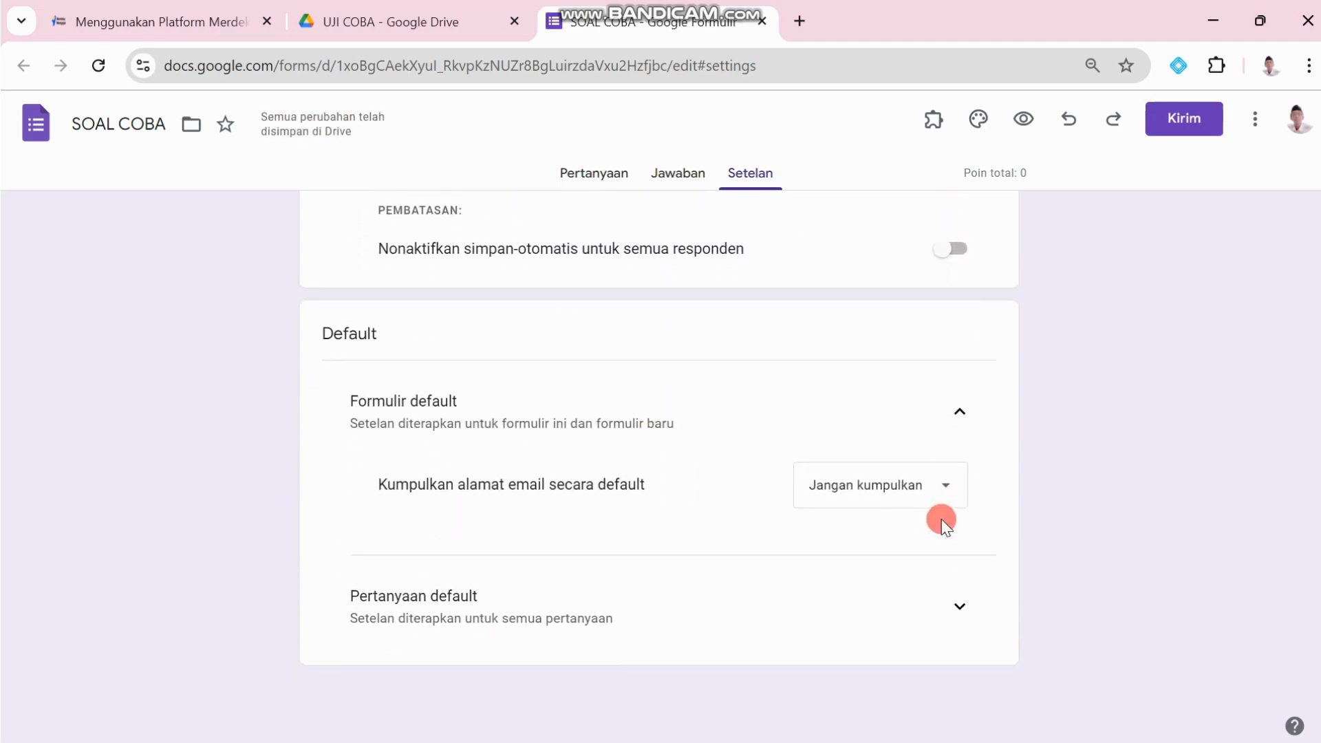
click(960, 609)
scroll(959, 630, up, 15)
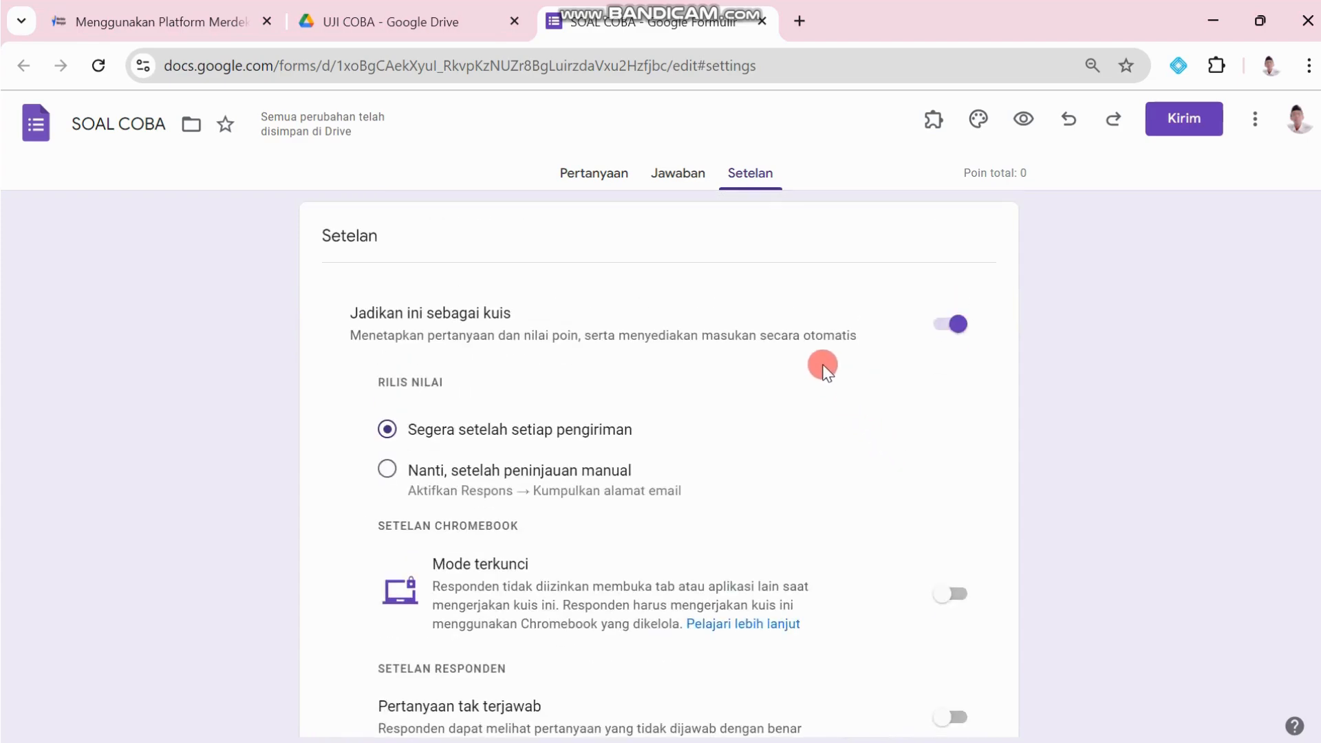
Step: Title the form's untitled first question NAMA, make it a Jawaban singkat question and mark it as Wajib diisi
click(605, 173)
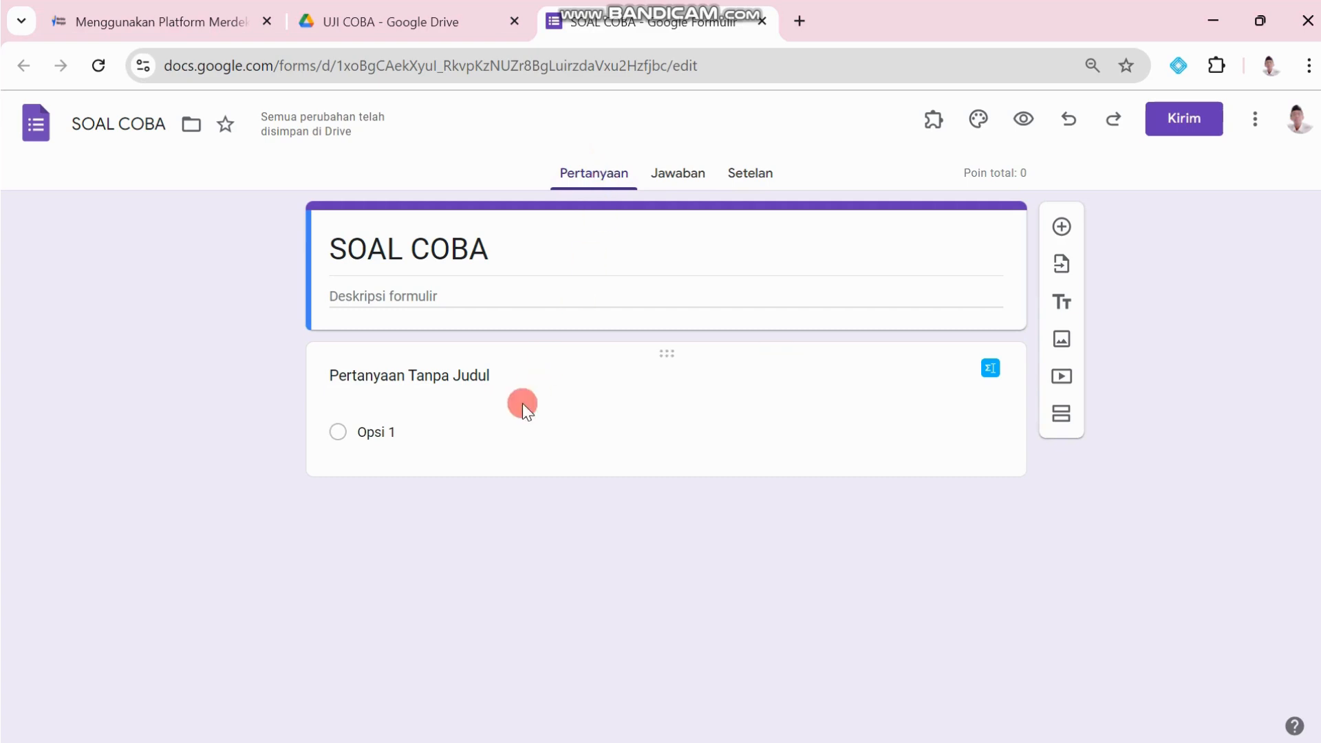
click(489, 375)
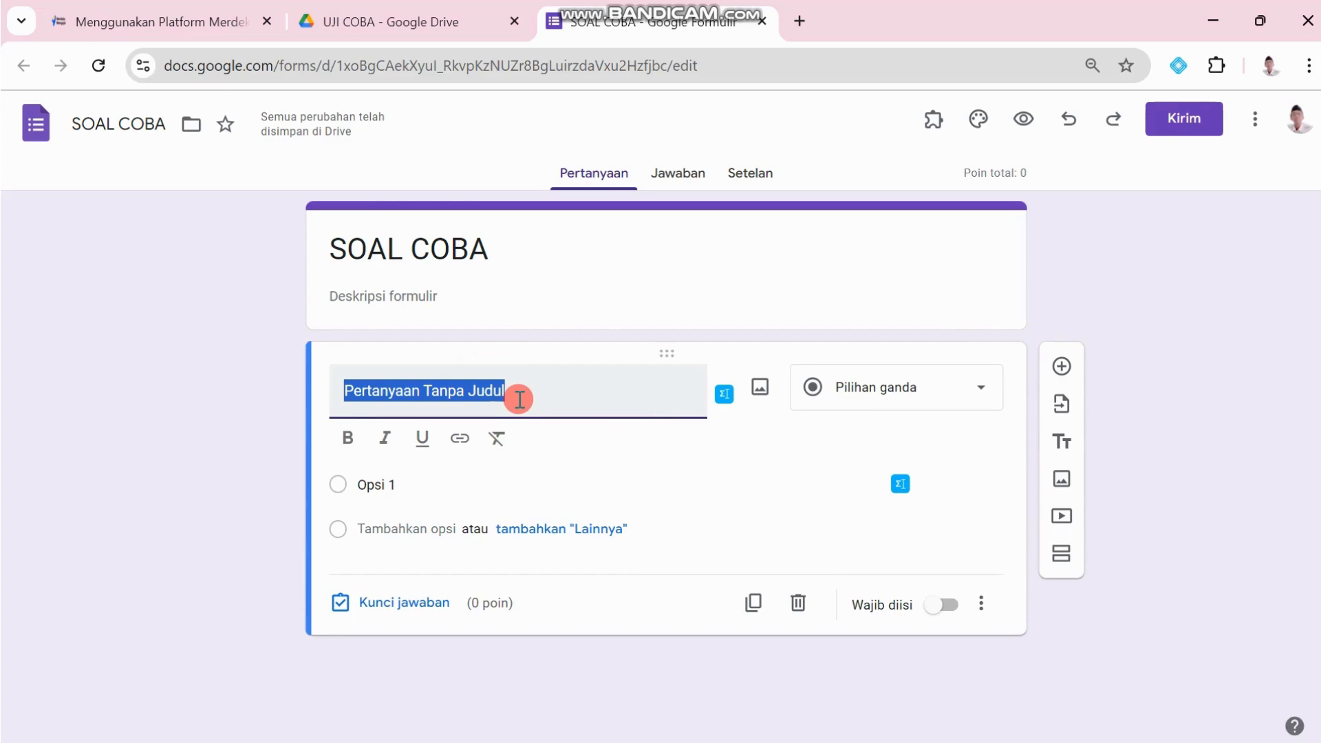
text(NAMA)
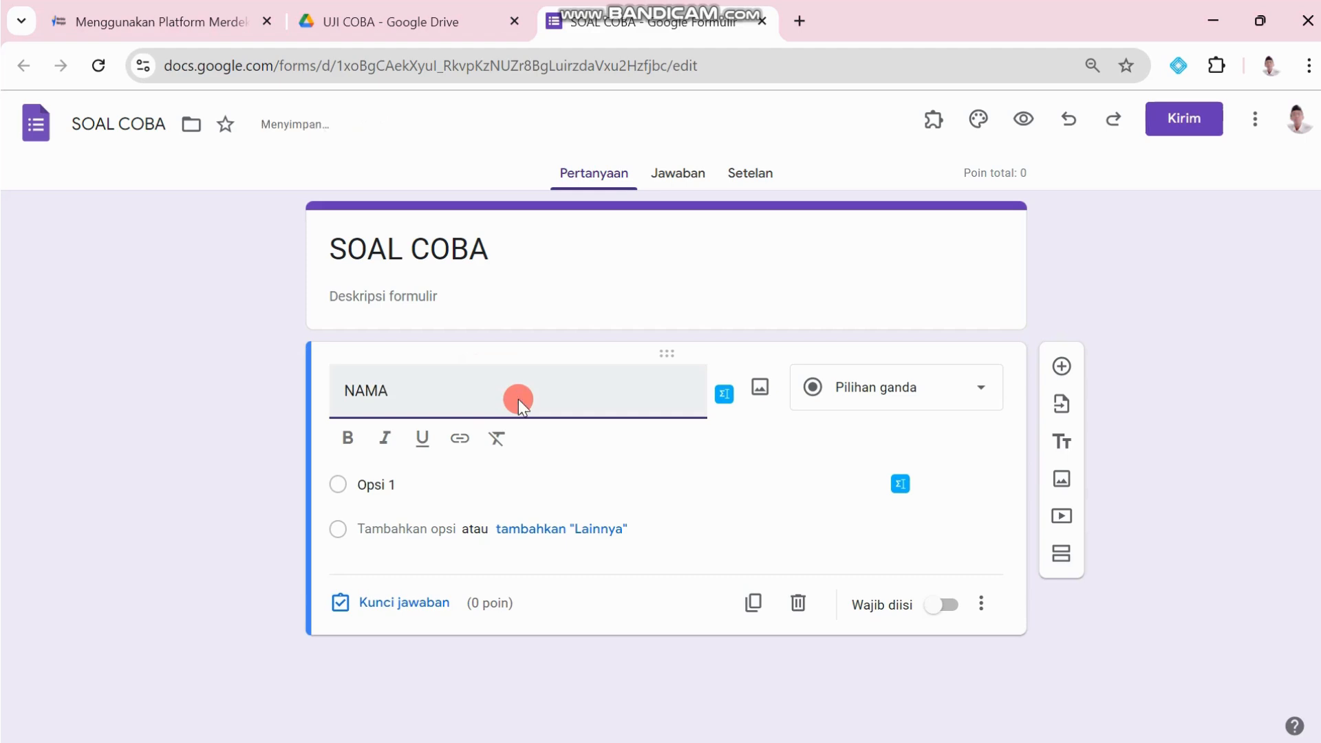
click(985, 400)
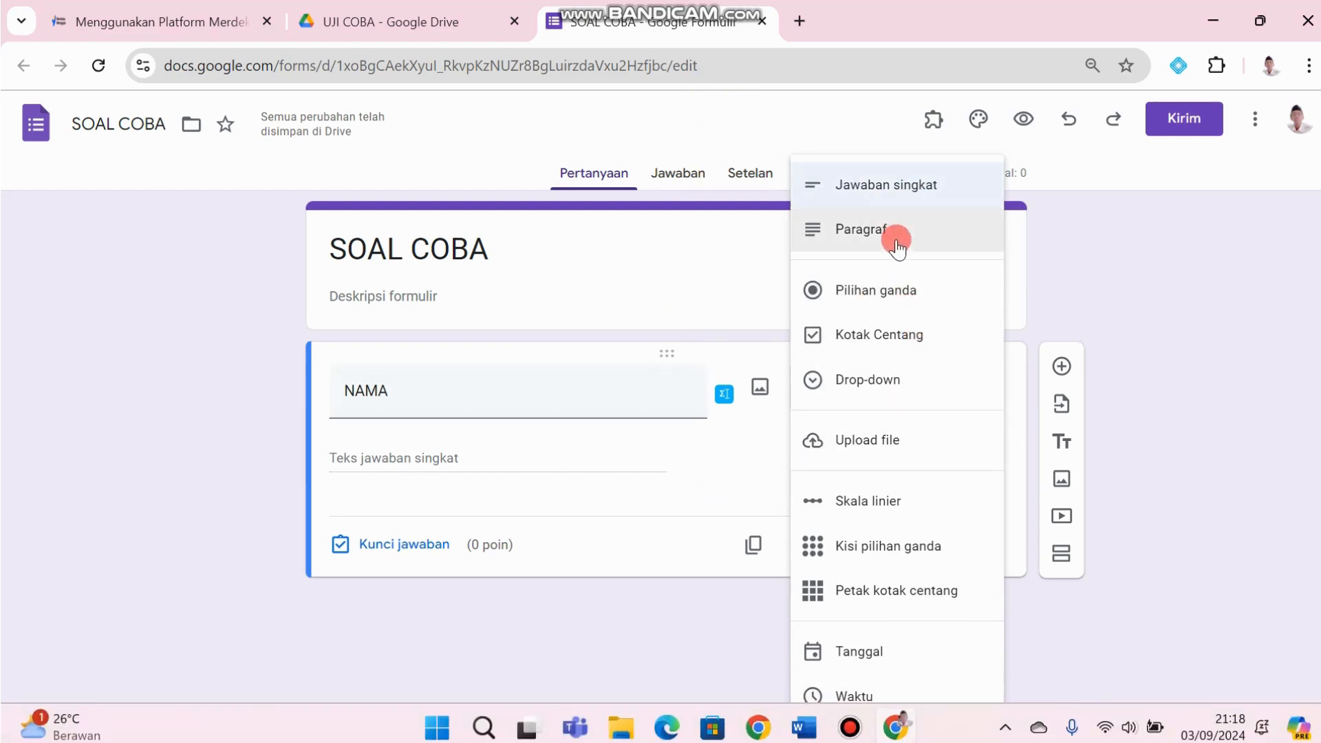
click(877, 193)
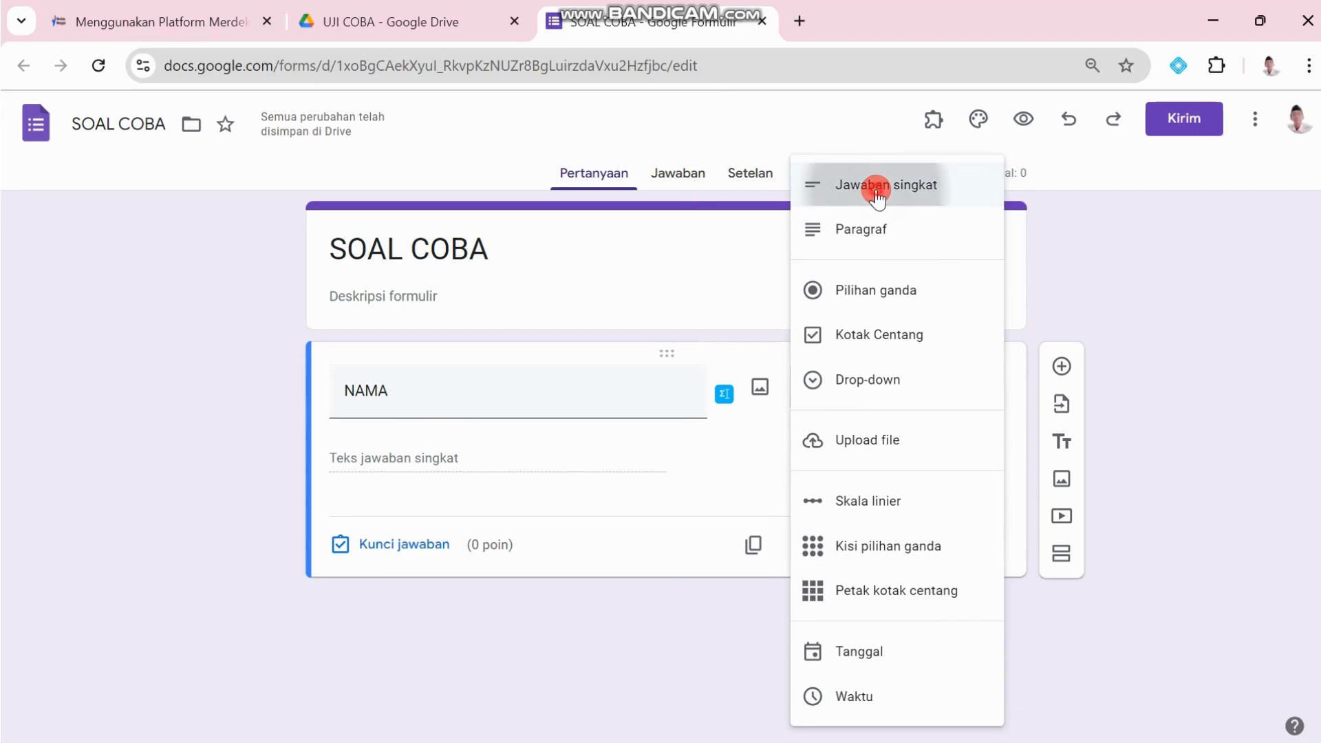
click(864, 402)
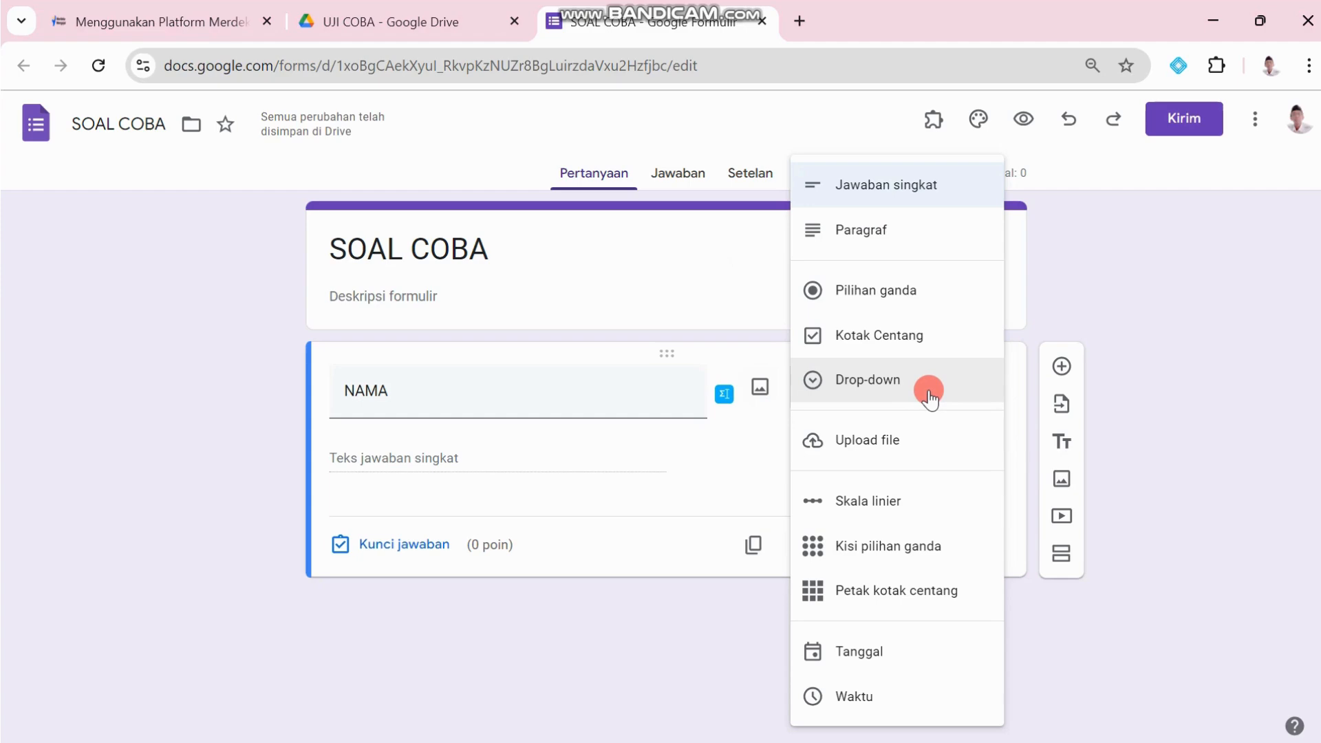
click(921, 187)
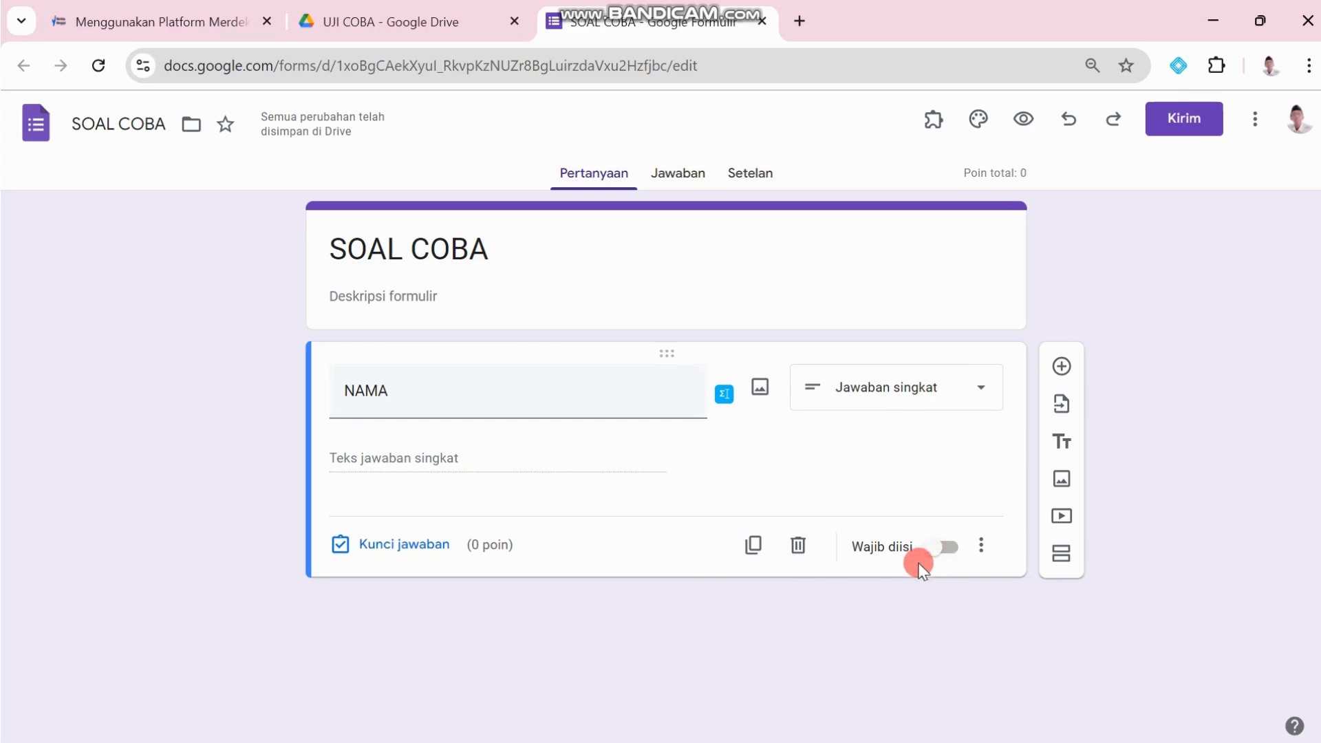
click(953, 547)
Step: Add a second question titled KELAS below NAMA and set its type to Drop-down
click(1060, 368)
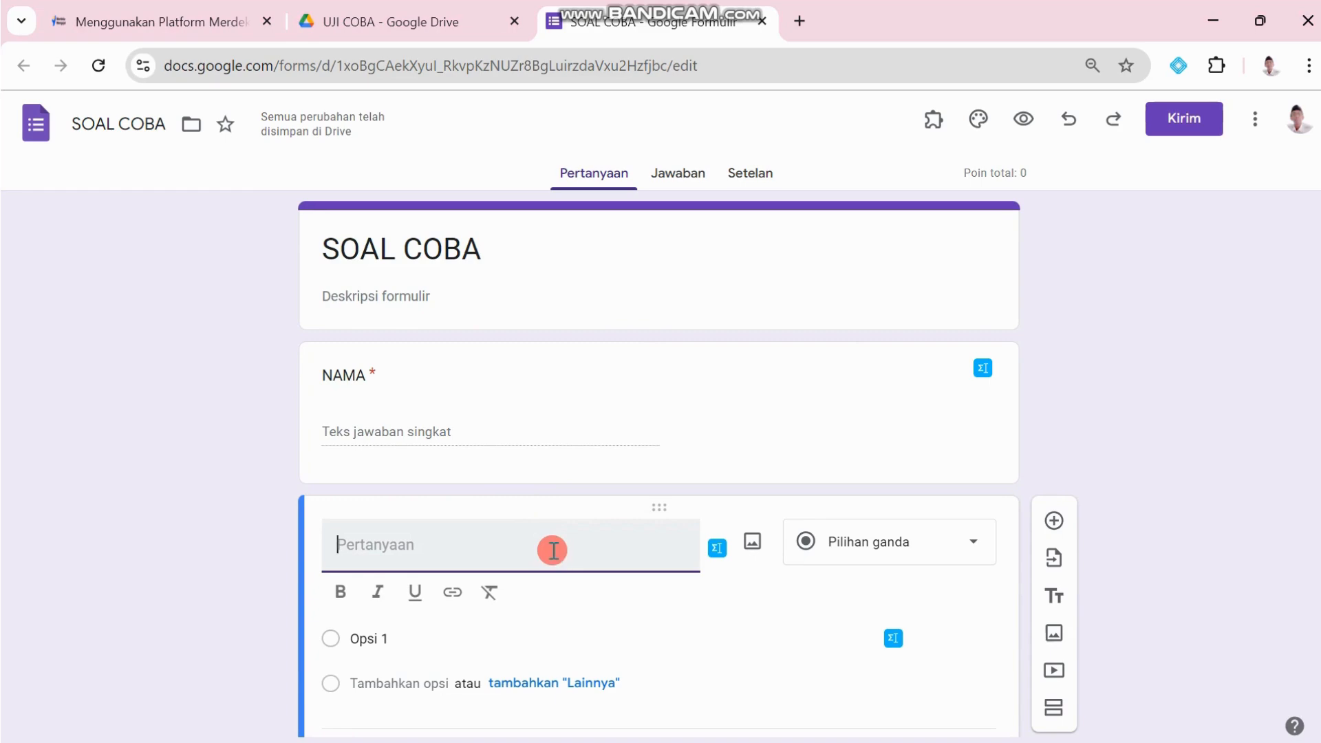
text(KELAS)
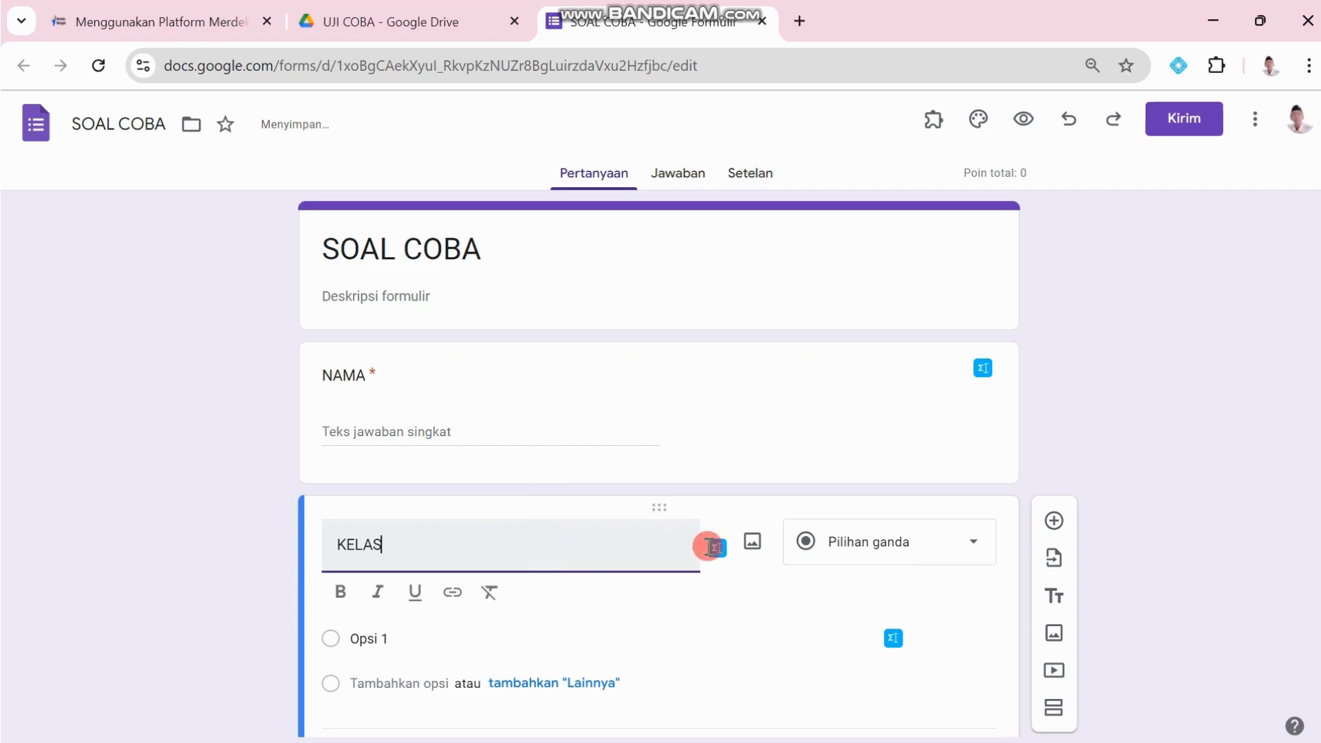
click(975, 547)
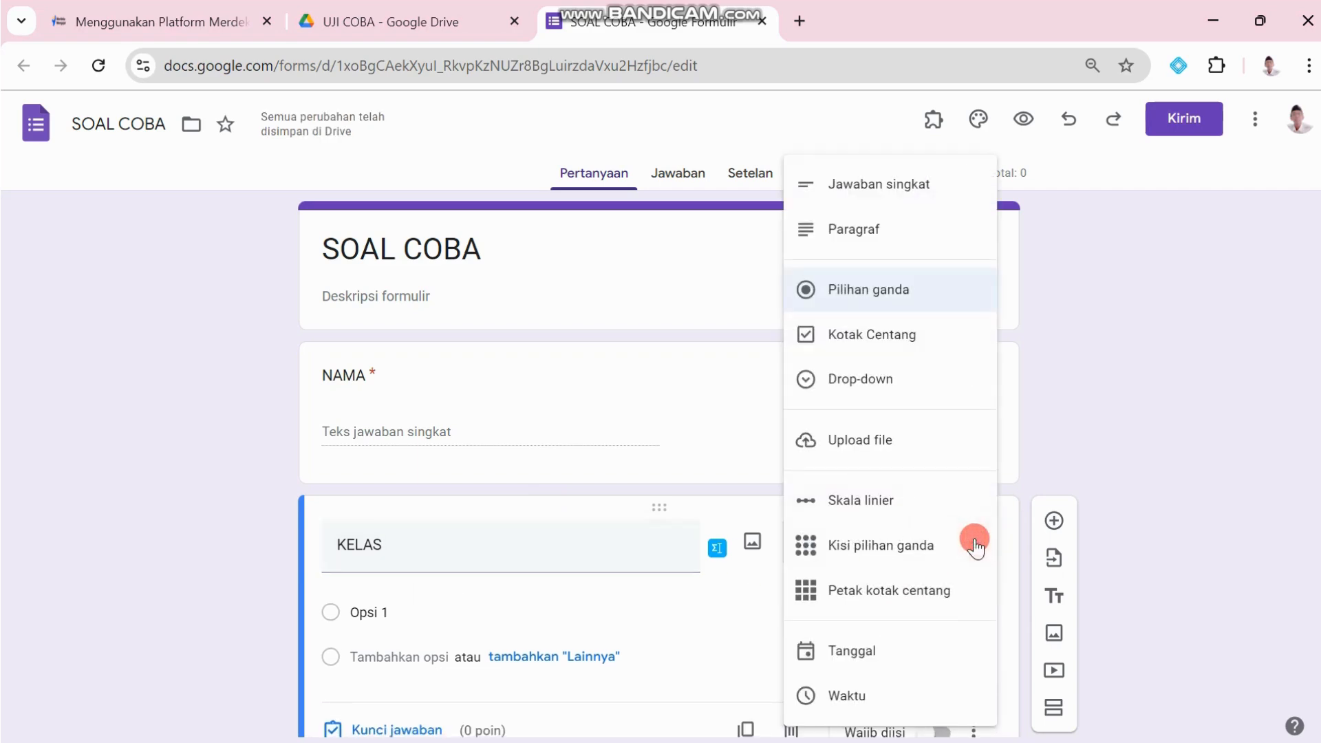
click(891, 380)
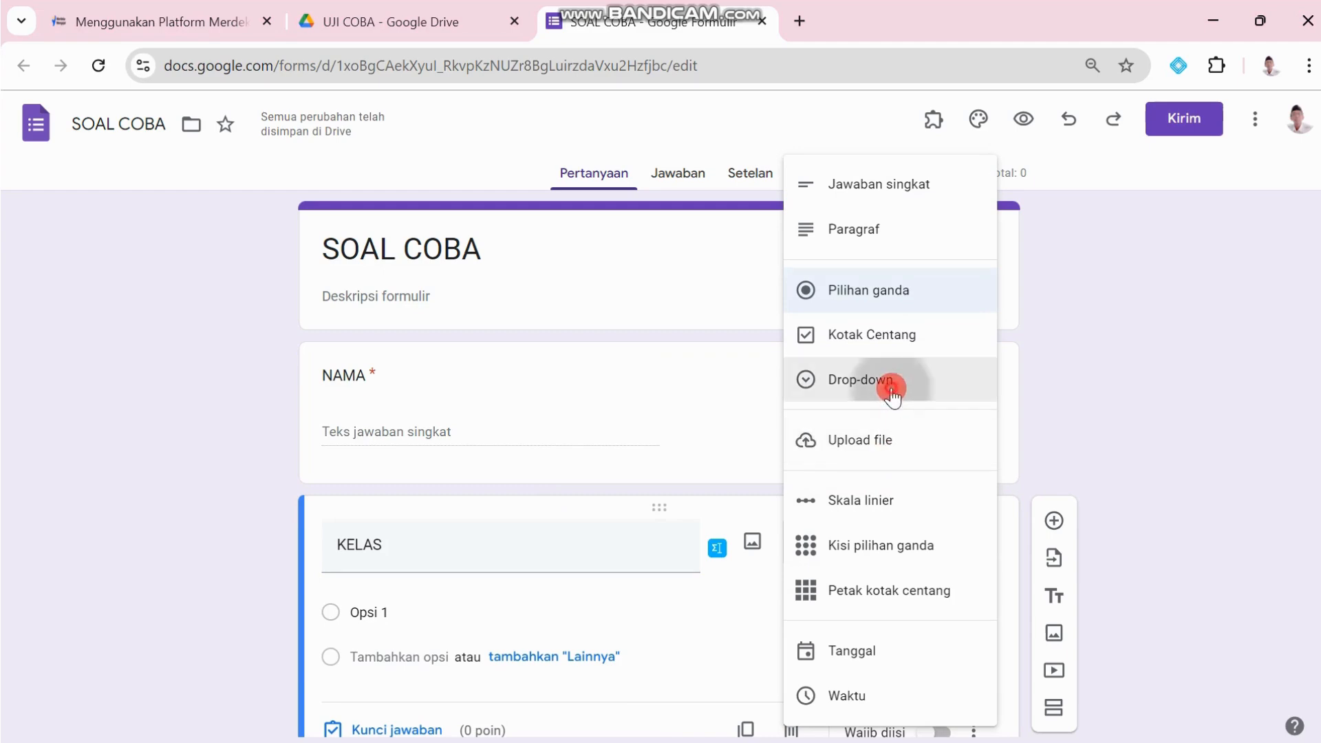
Step: Give the KELAS question the options kELAS 1, KELAS 2 and KELAS 3 and mark it as Wajib diisi
click(423, 608)
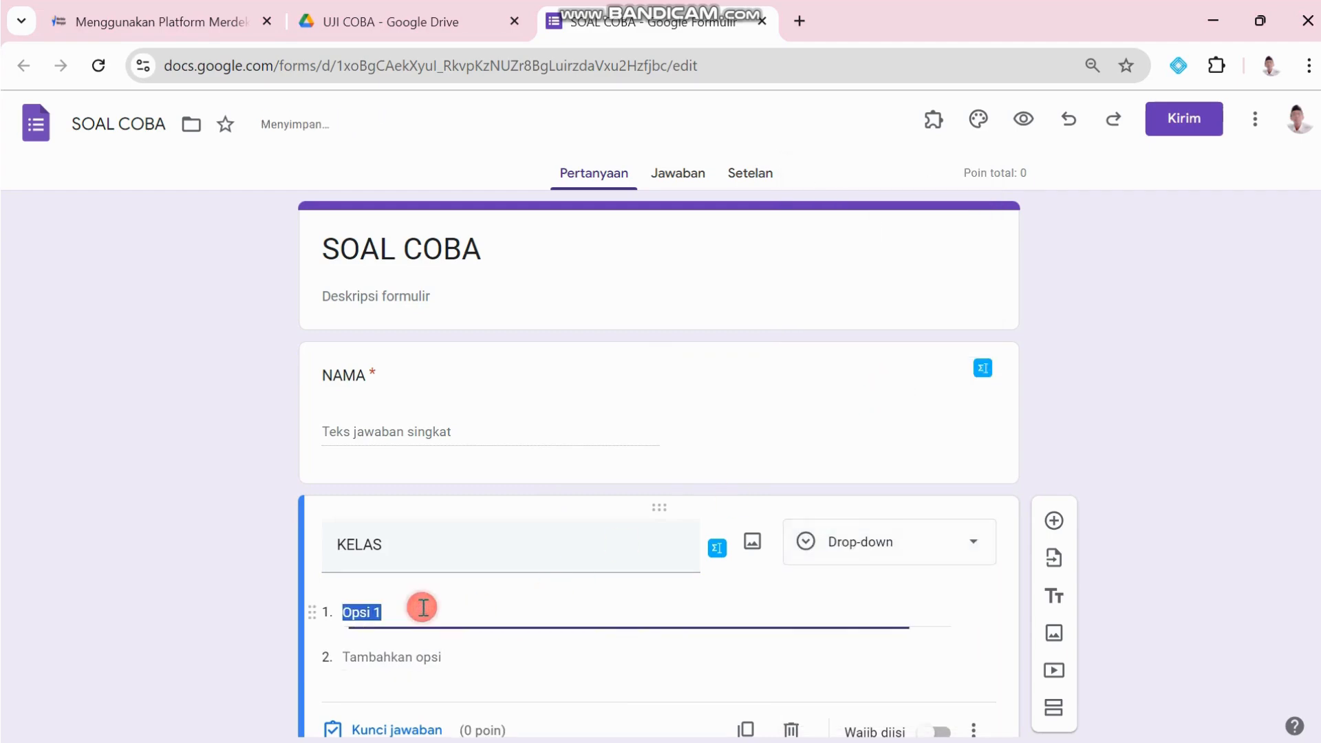
text(kELAS)
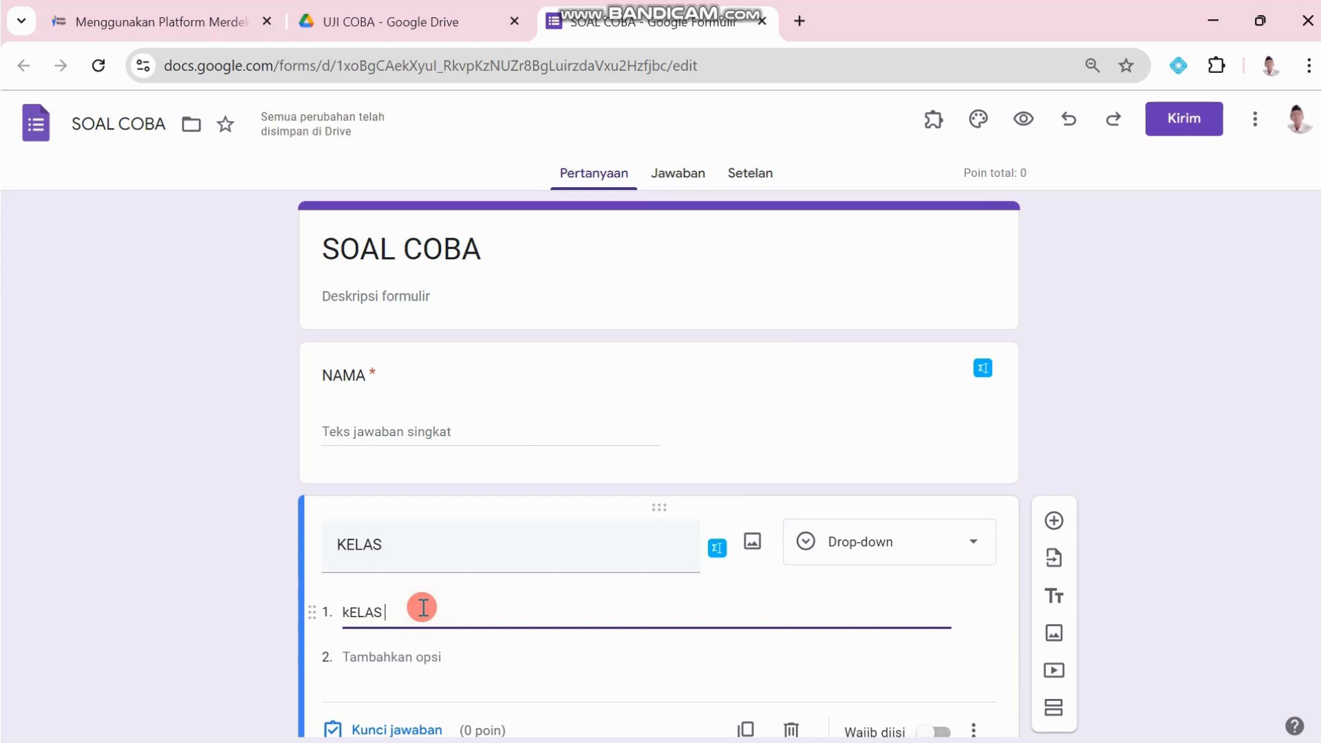
text( 1)
key(Return)
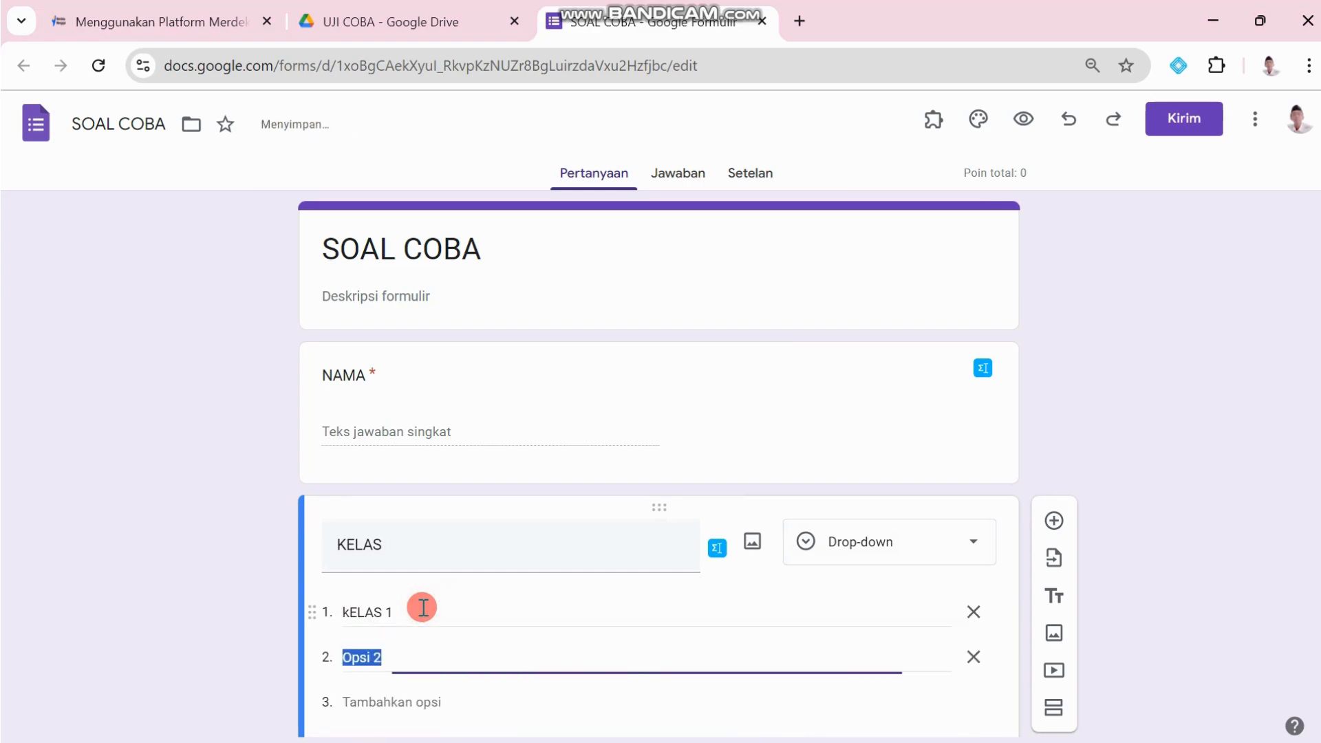
text(KELAS)
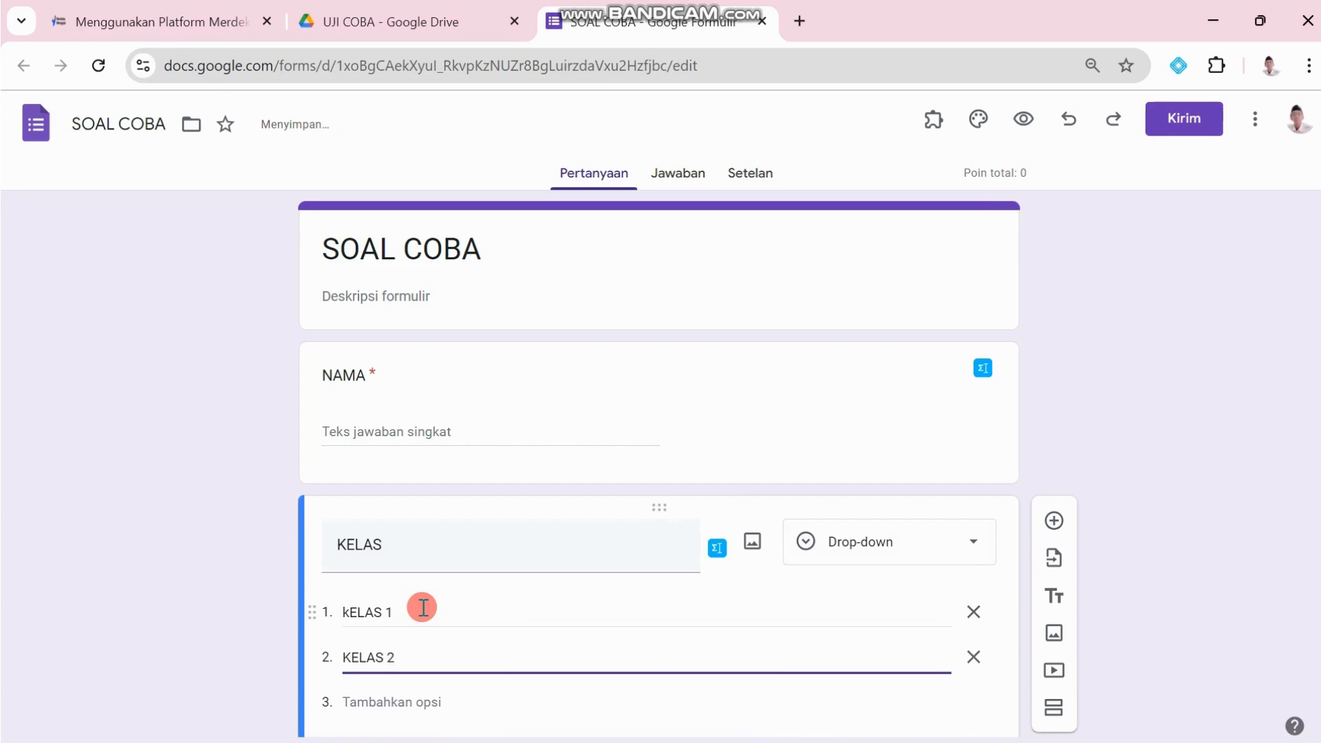
key(Return)
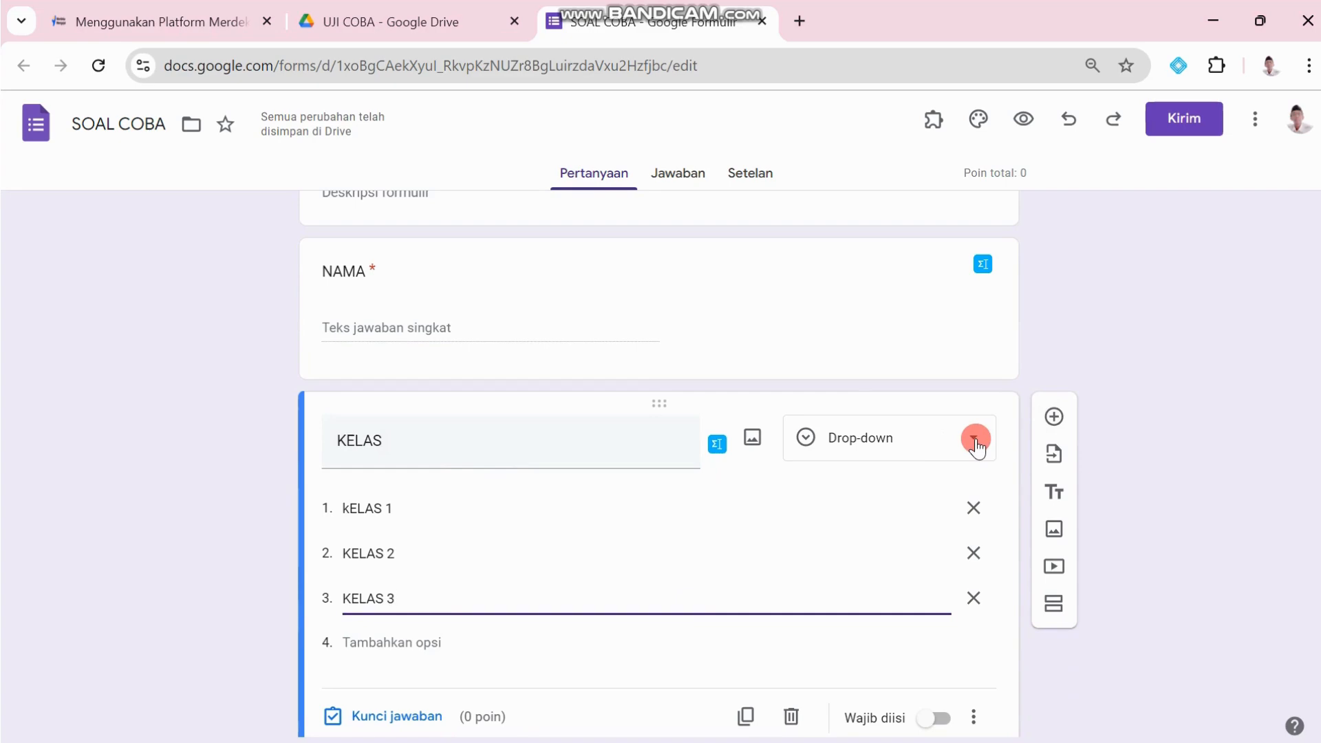
scroll(687, 495, down, 1)
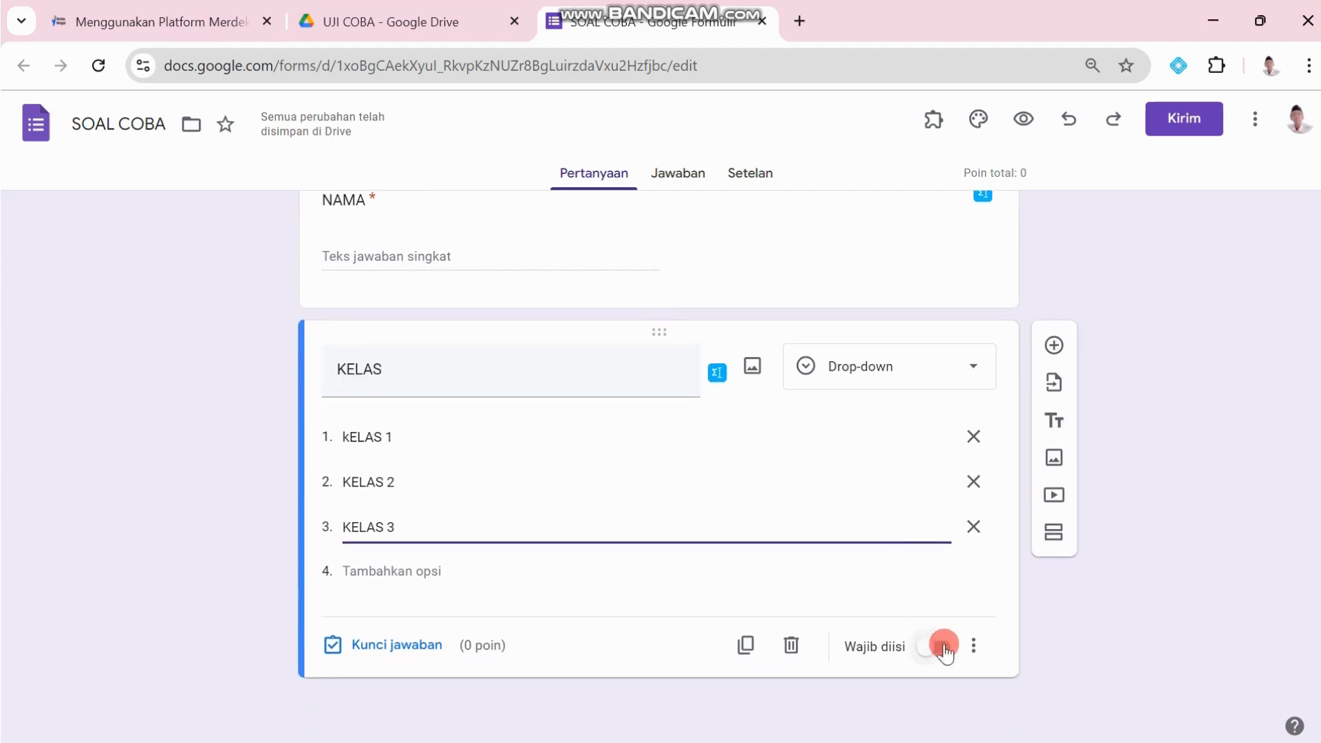
click(945, 653)
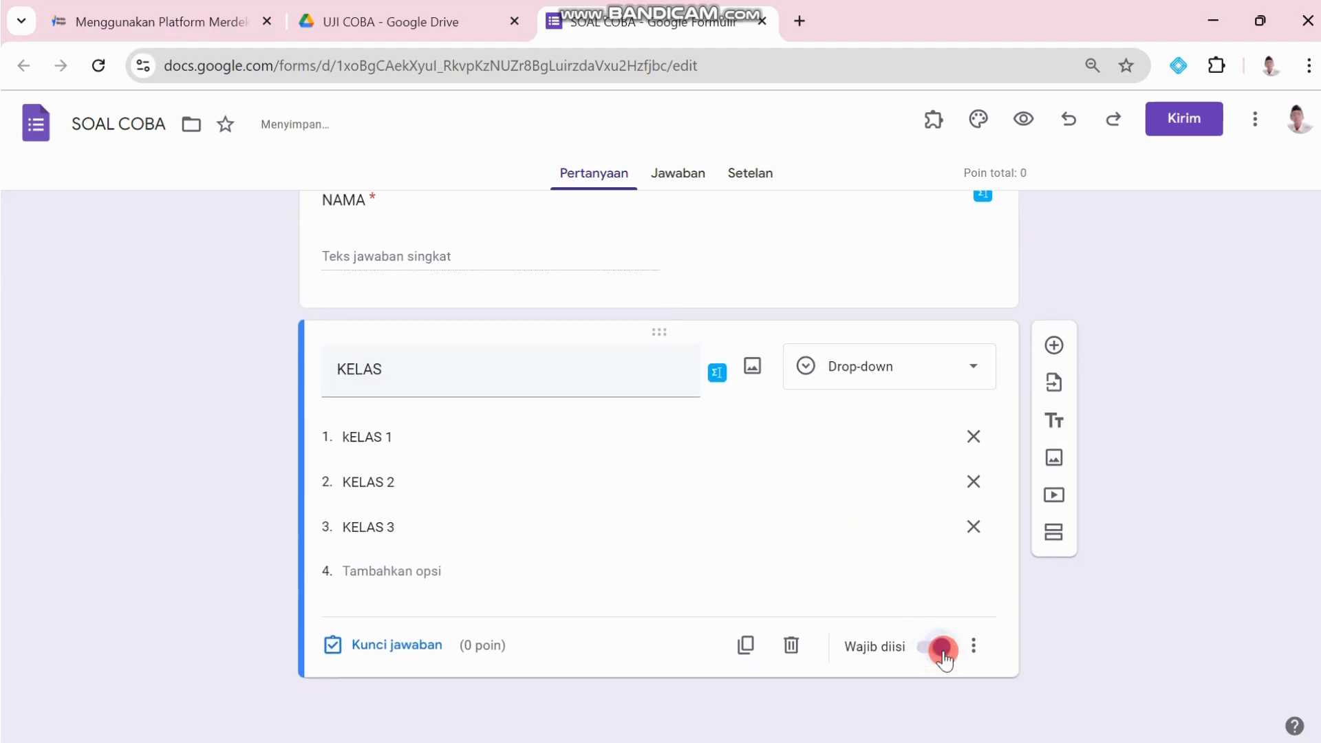
scroll(582, 406, up, 2)
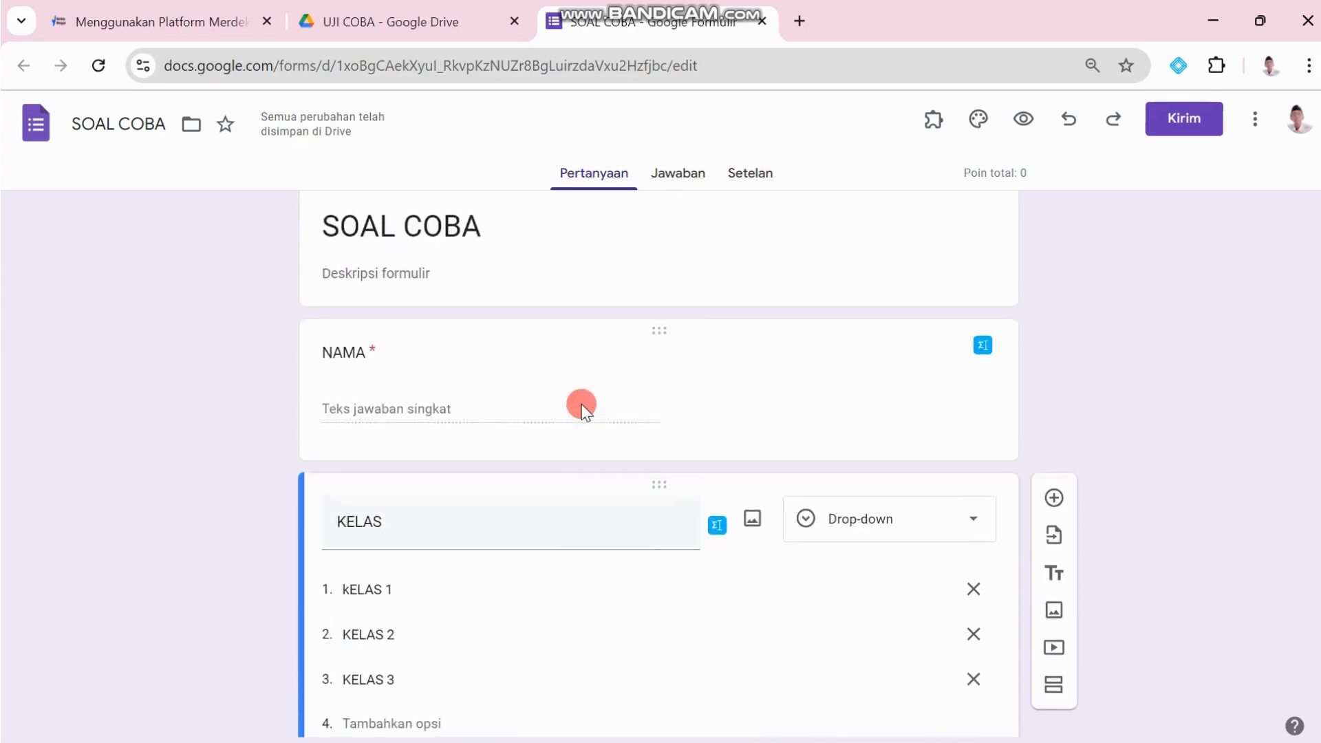
scroll(582, 406, up, 1)
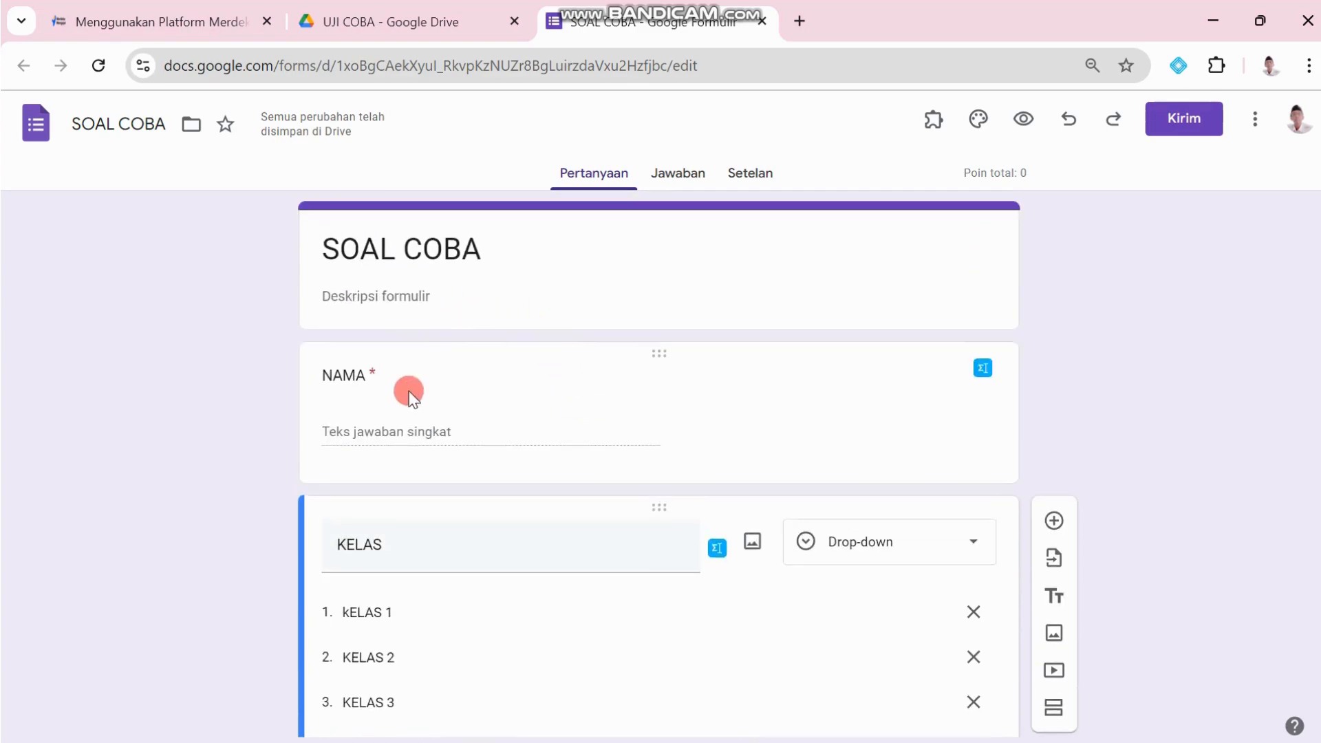
scroll(578, 525, down, 2)
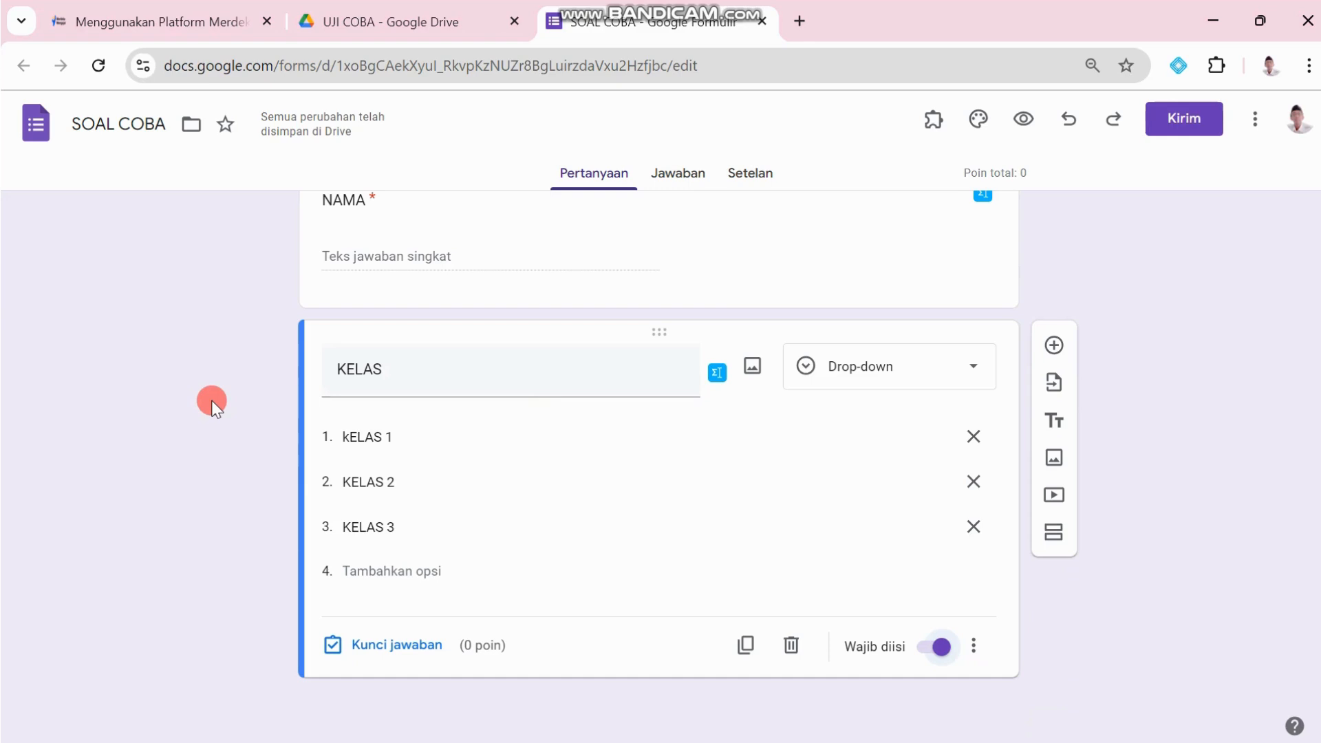
scroll(680, 398, up, 3)
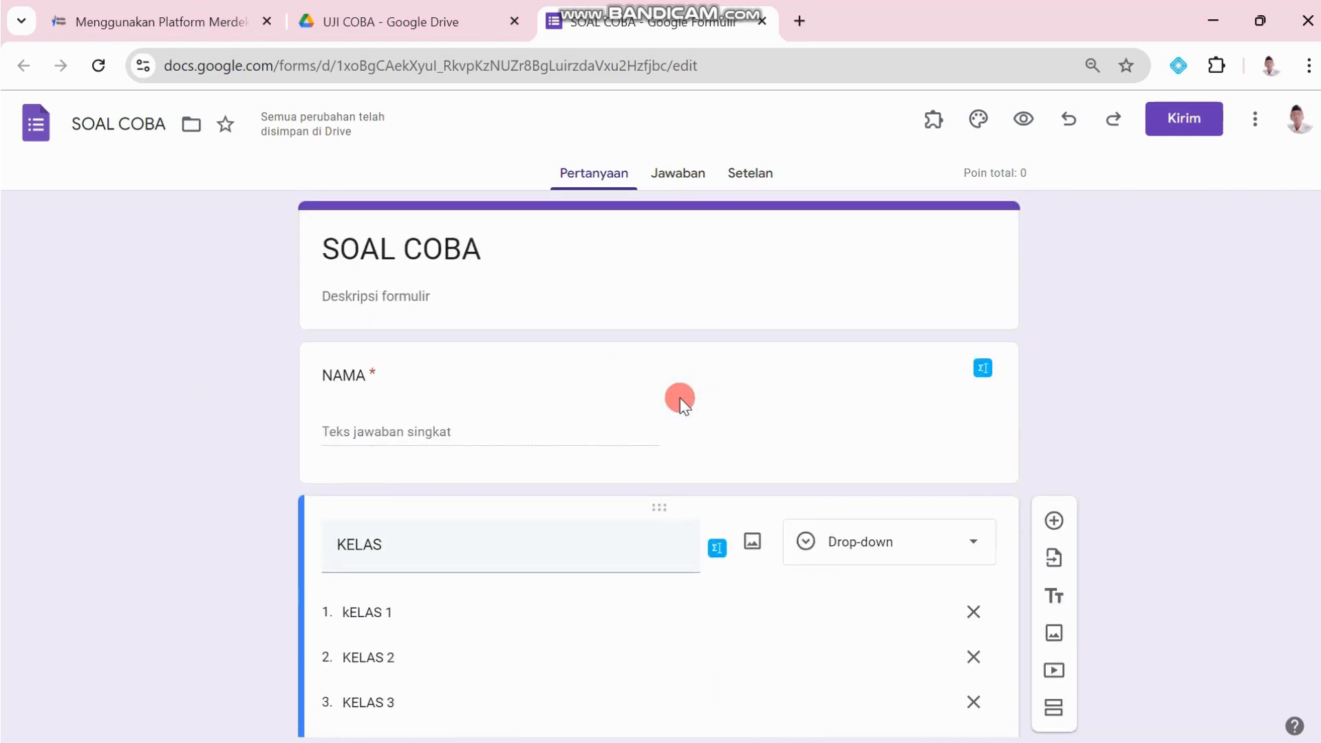
scroll(730, 392, down, 3)
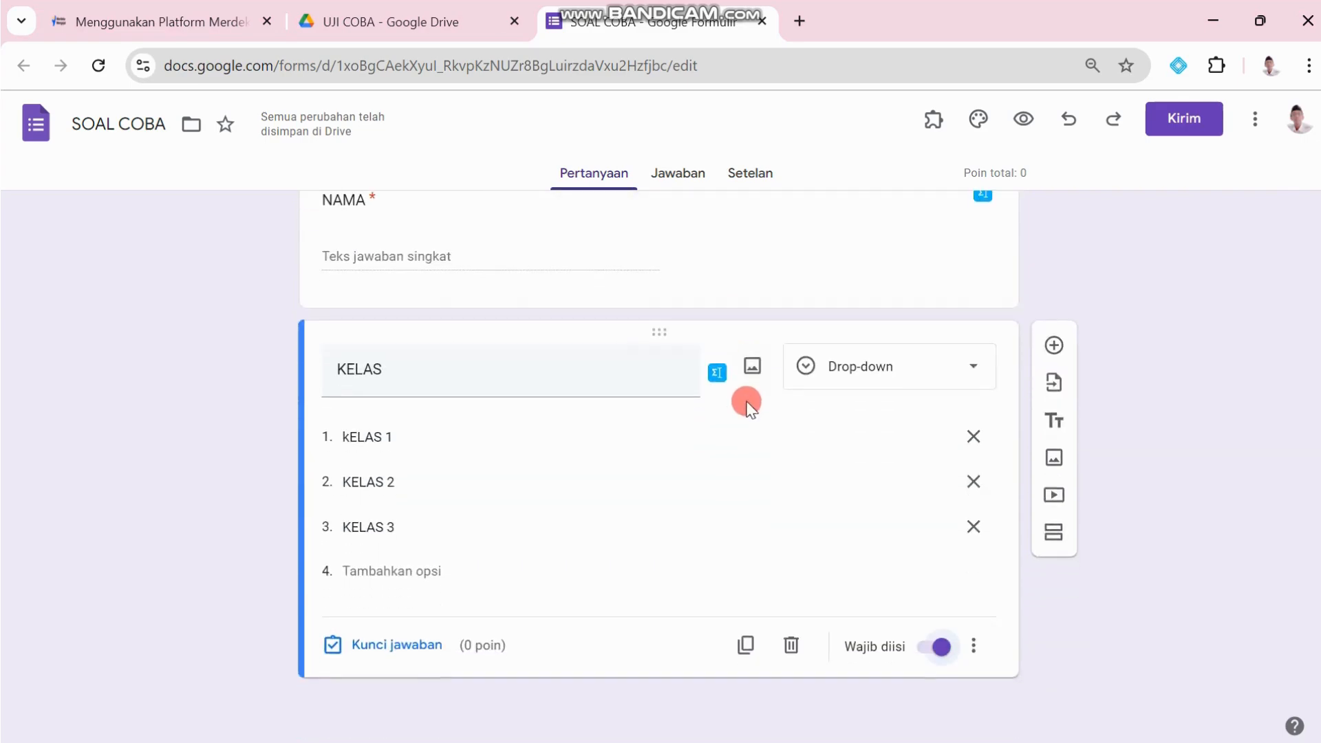
Step: Add a new section after the KELAS question and title it "Pilihlah jawaban yang paling benar !"
scroll(633, 306, up, 3)
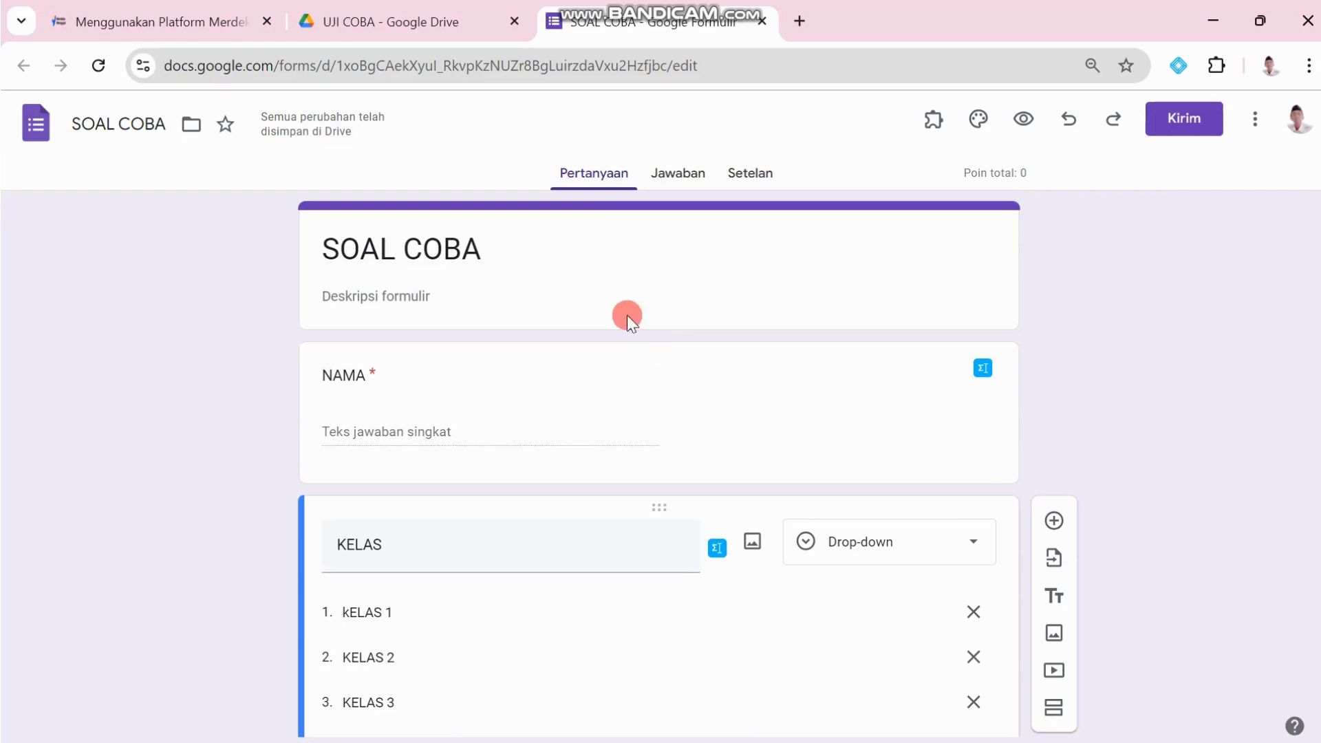
scroll(802, 420, down, 3)
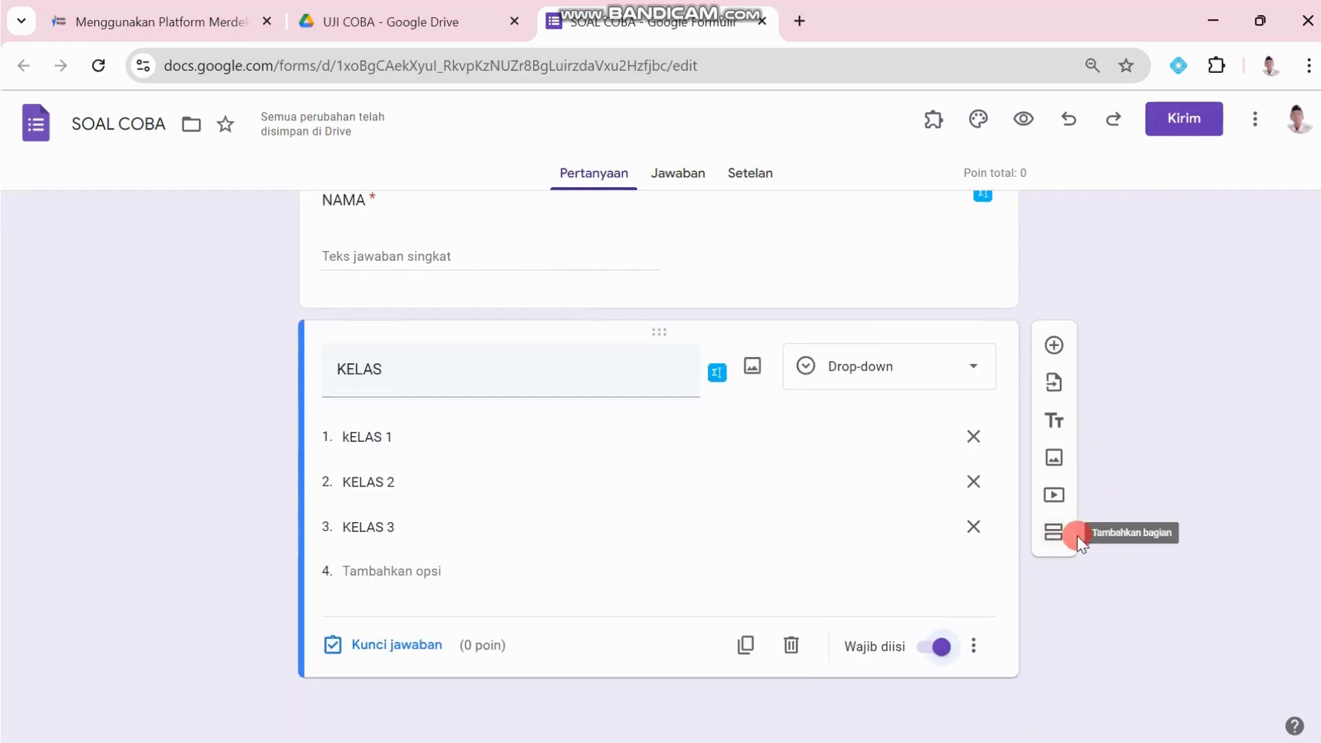
click(1058, 543)
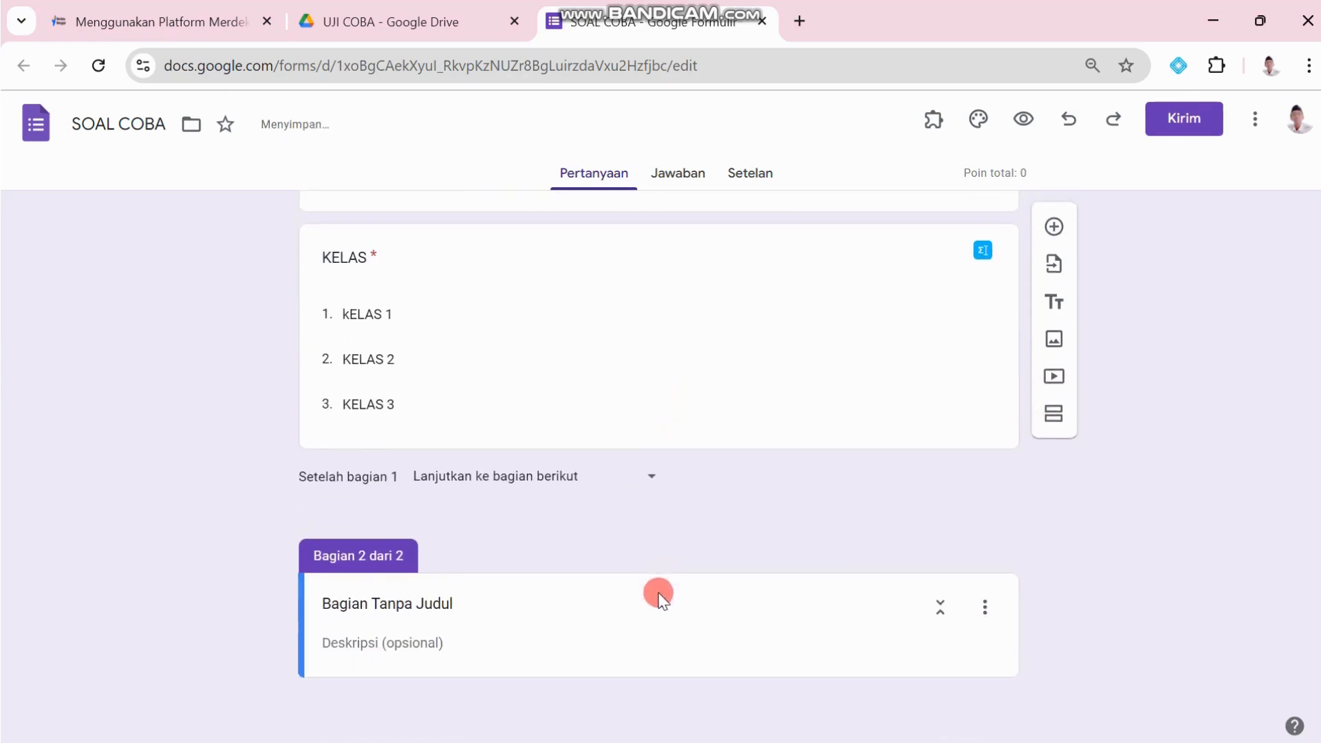
click(615, 603)
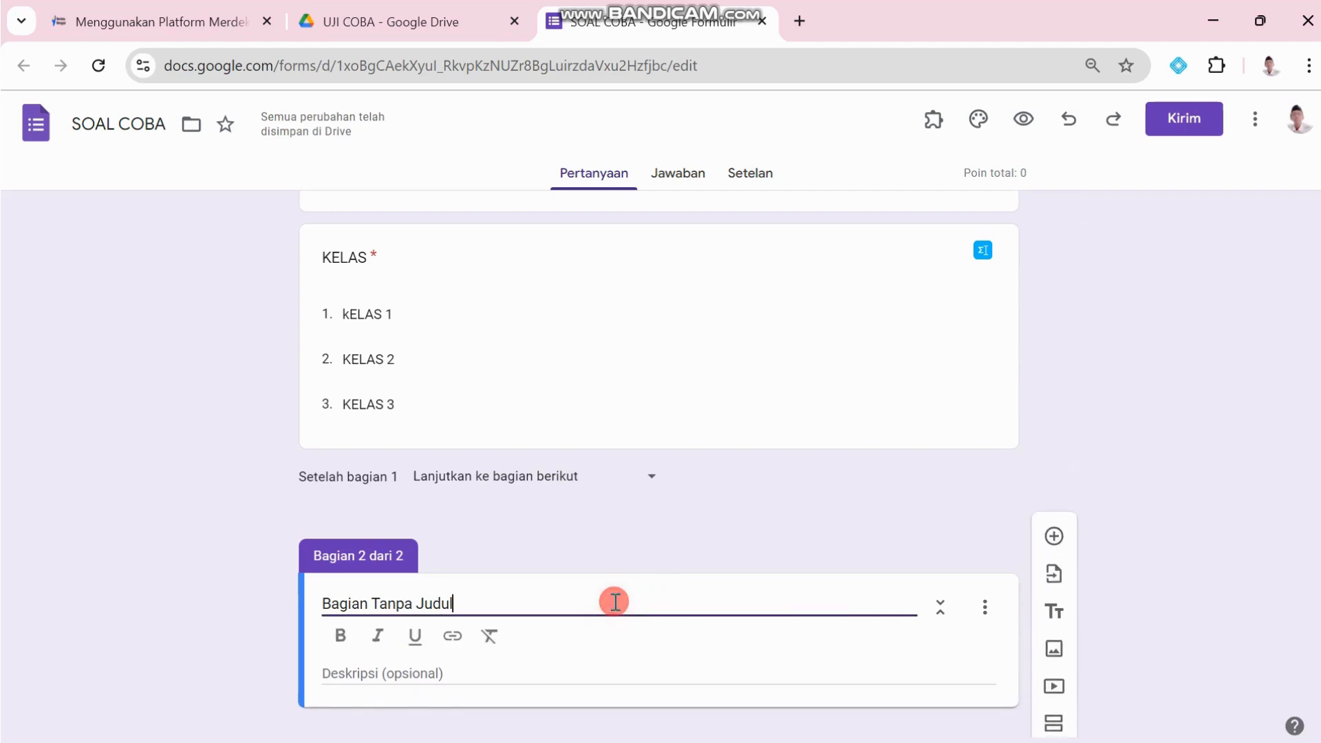
triple_click(614, 603)
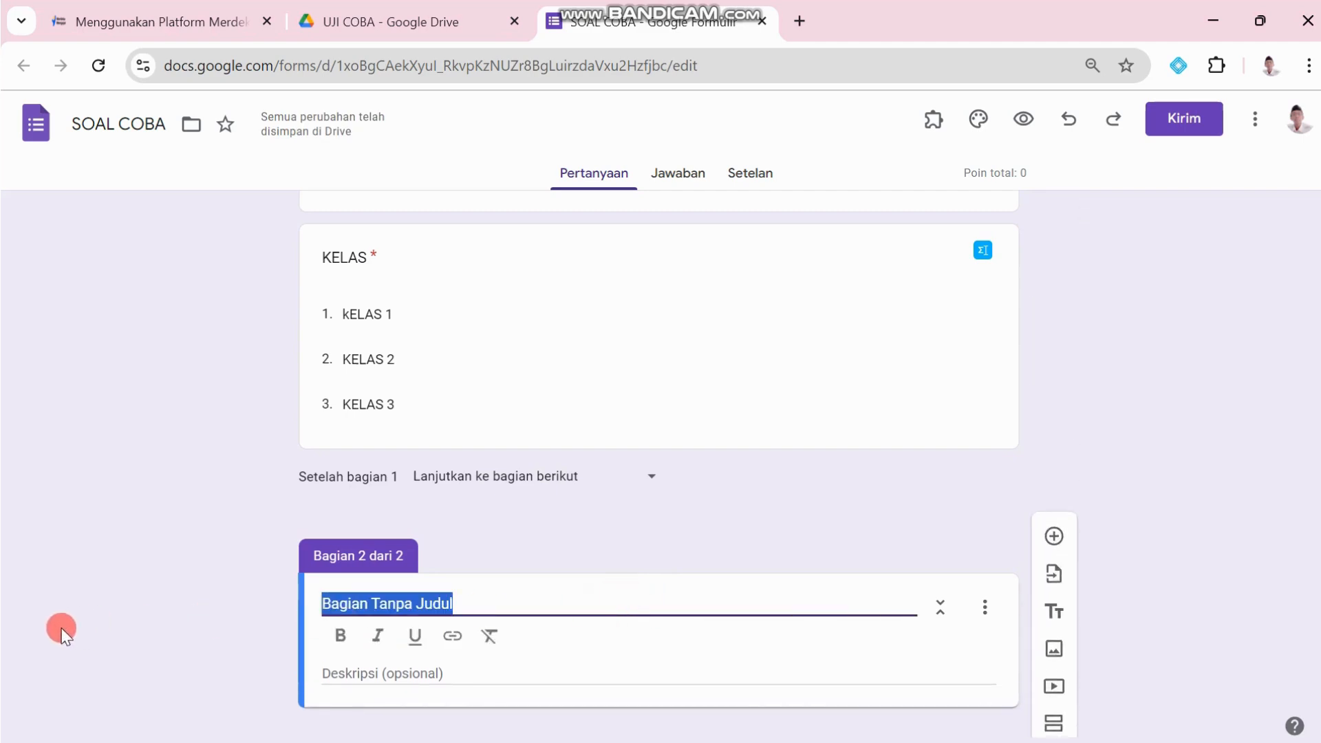
key(Caps_Lock)
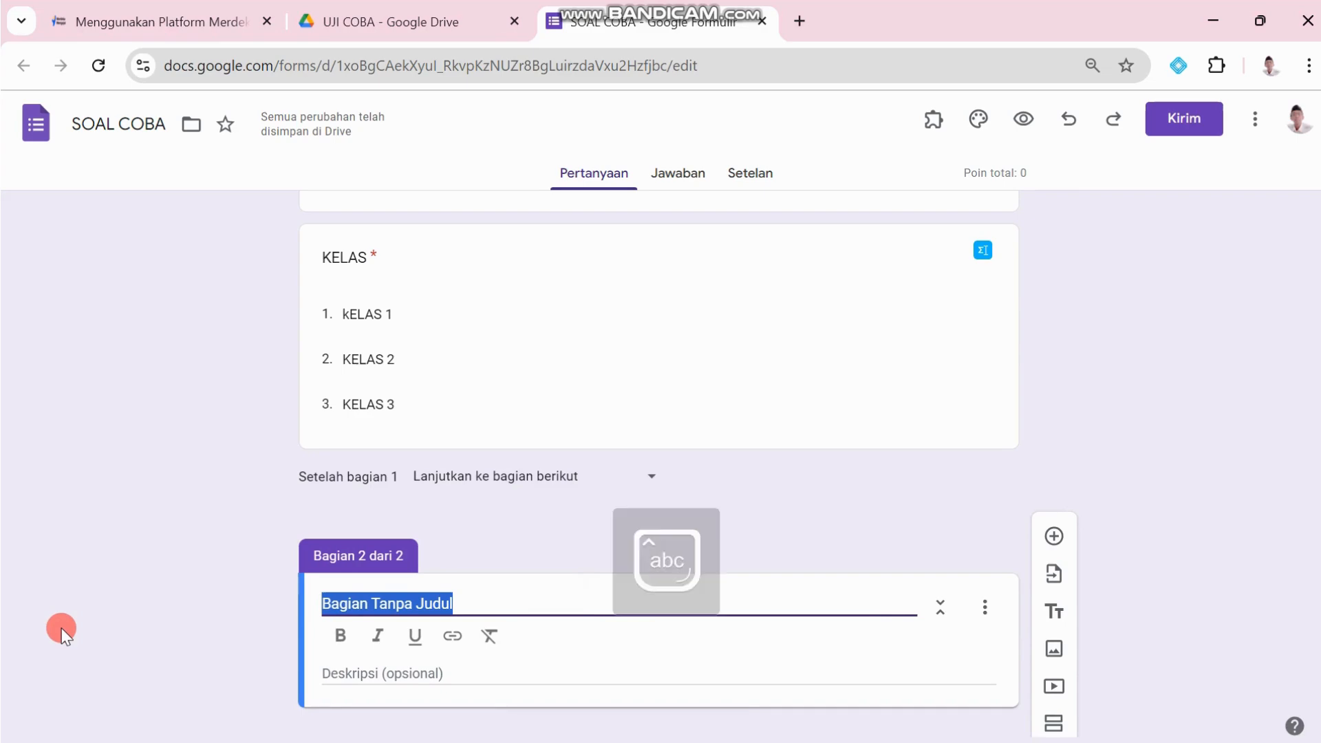
text(Pilih)
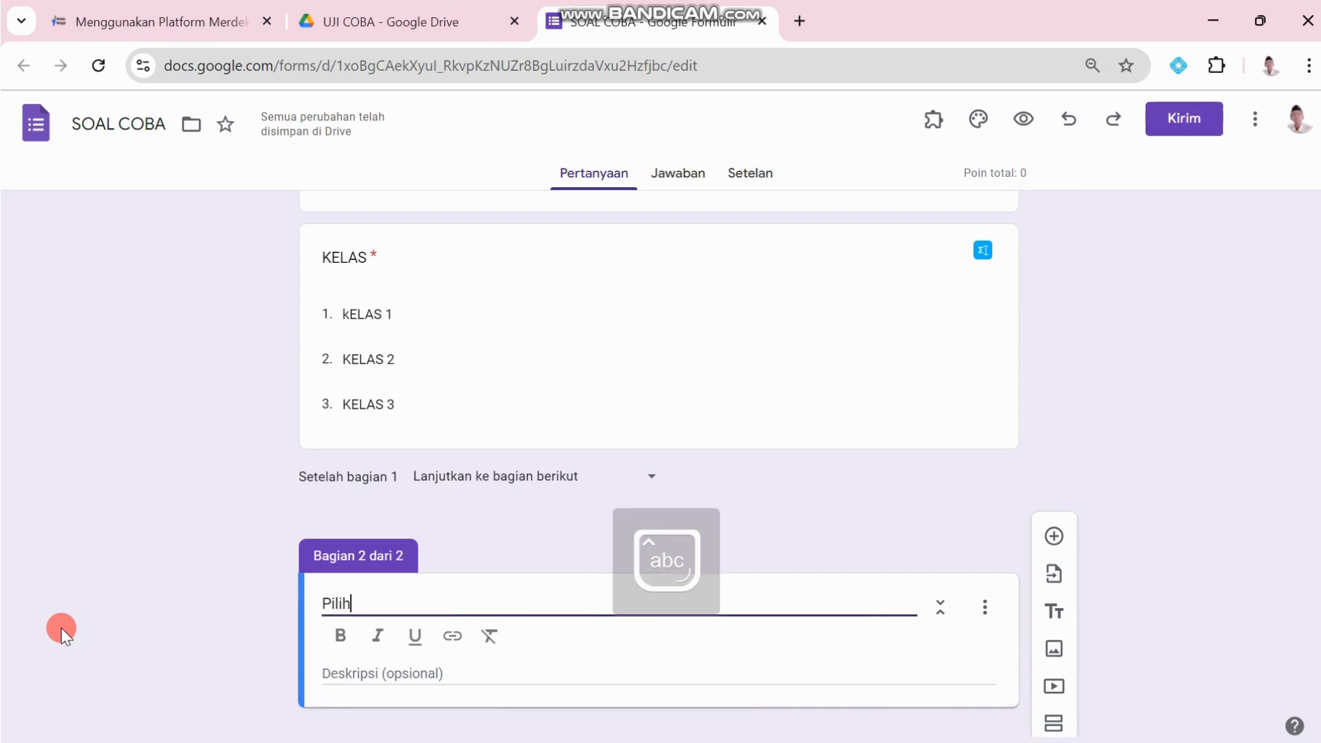
text(lah jawa)
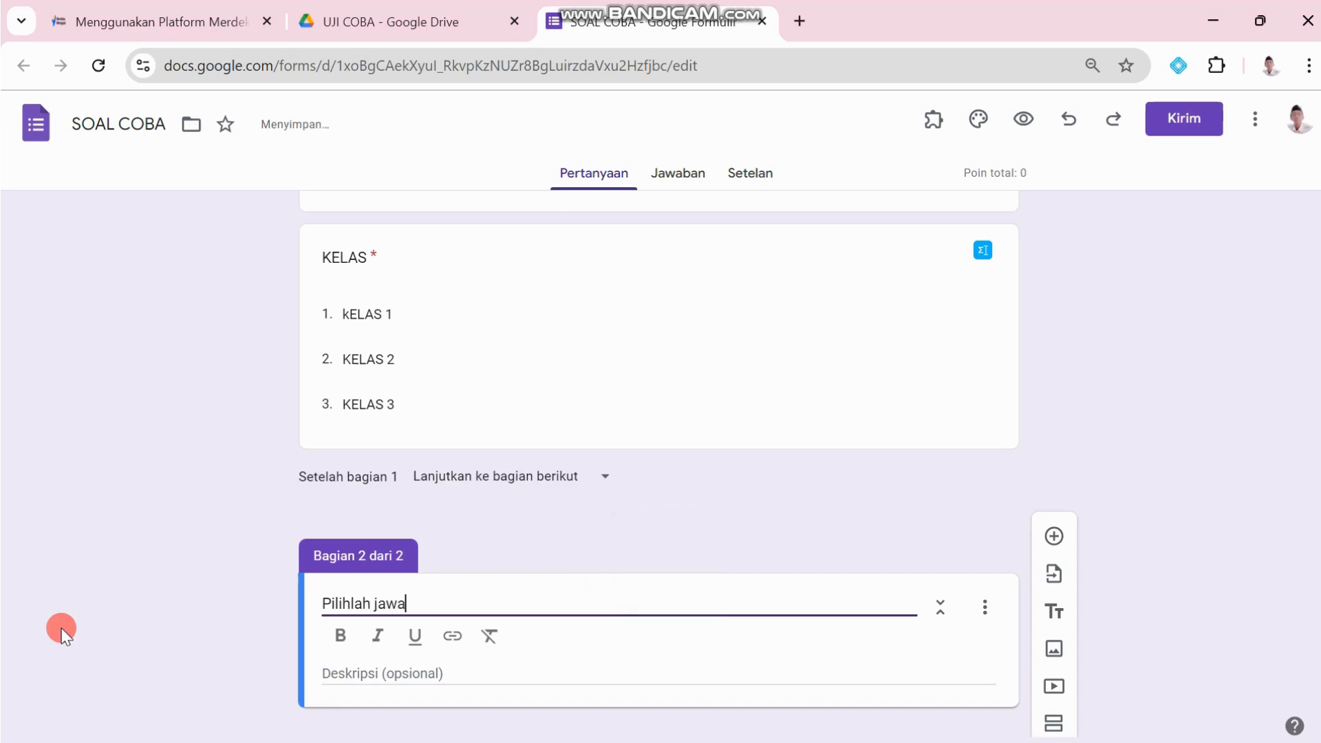
text(ban yang paling benar !)
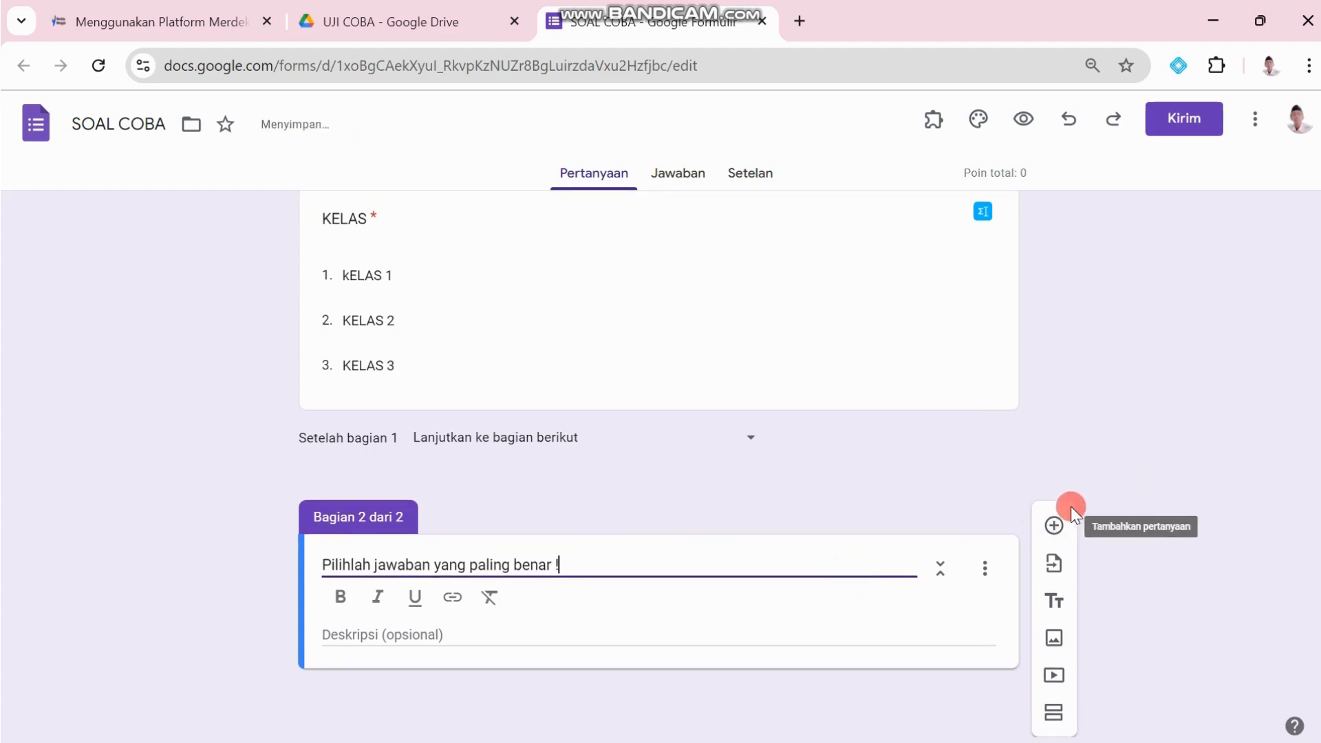
Step: Add a question to section 2 and fill its text with question 1, copied from the Word document CONTOH SOAL COBA-COBA
click(1056, 526)
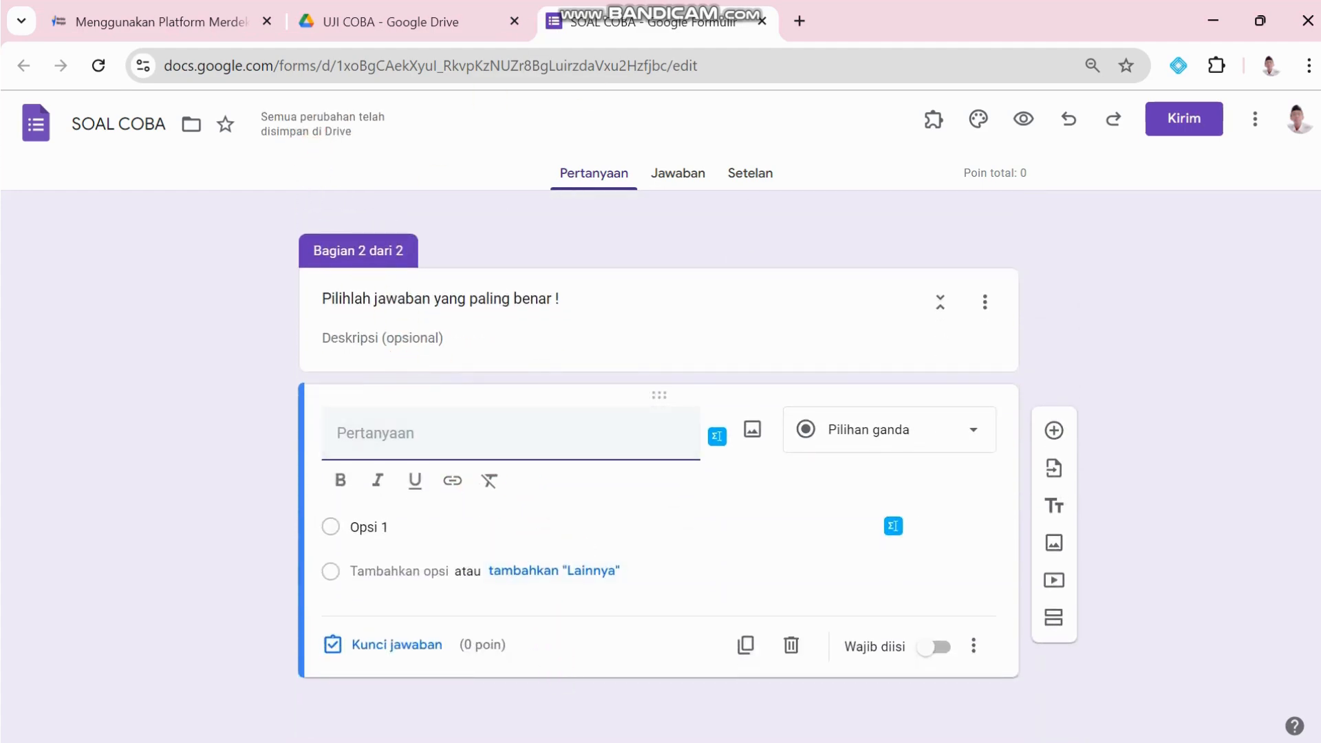
mouse_move(817, 735)
click(807, 735)
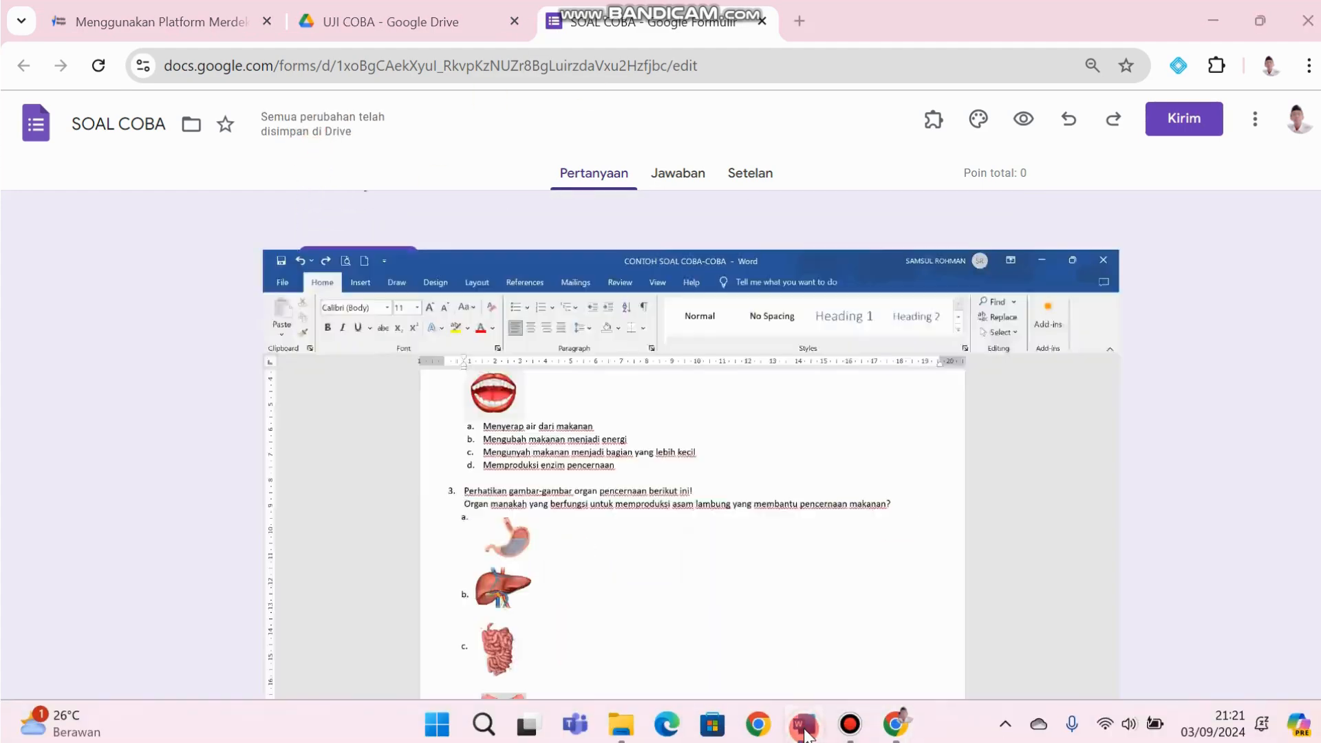
scroll(498, 334, up, 3)
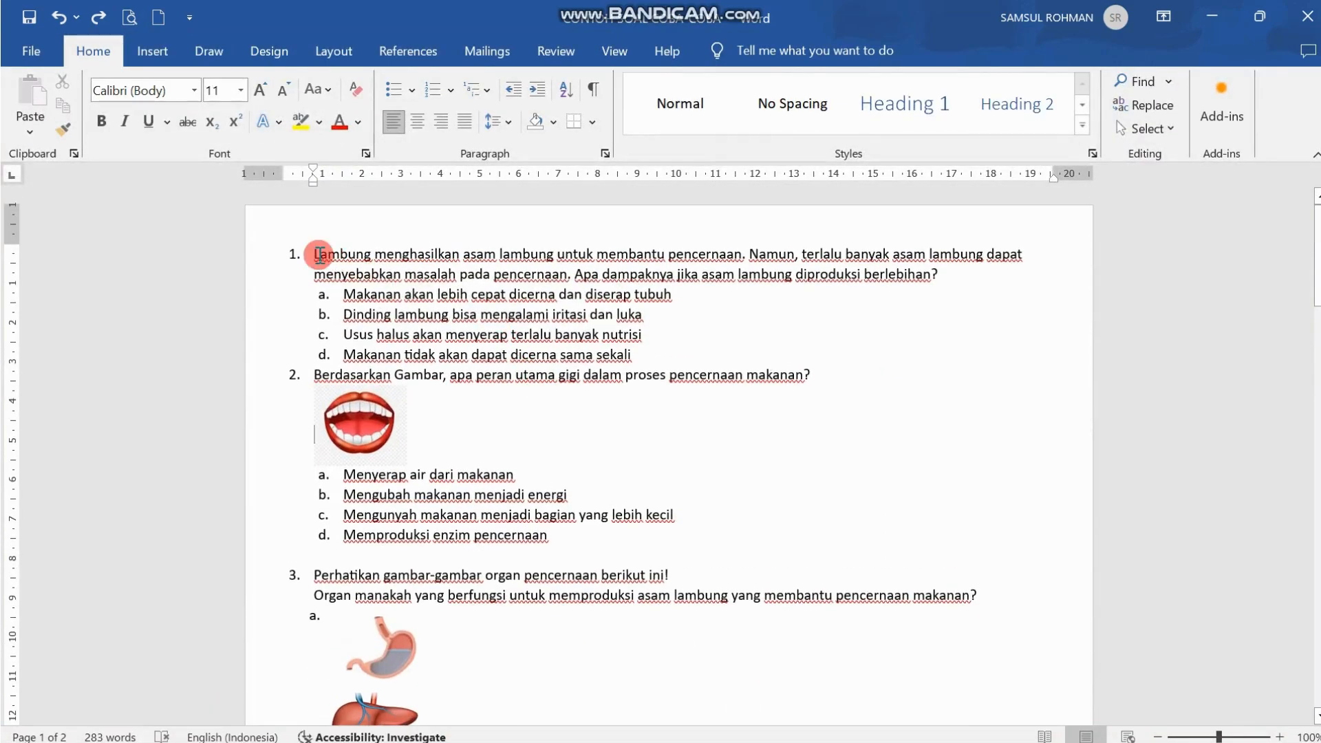
drag(315, 254, 940, 278)
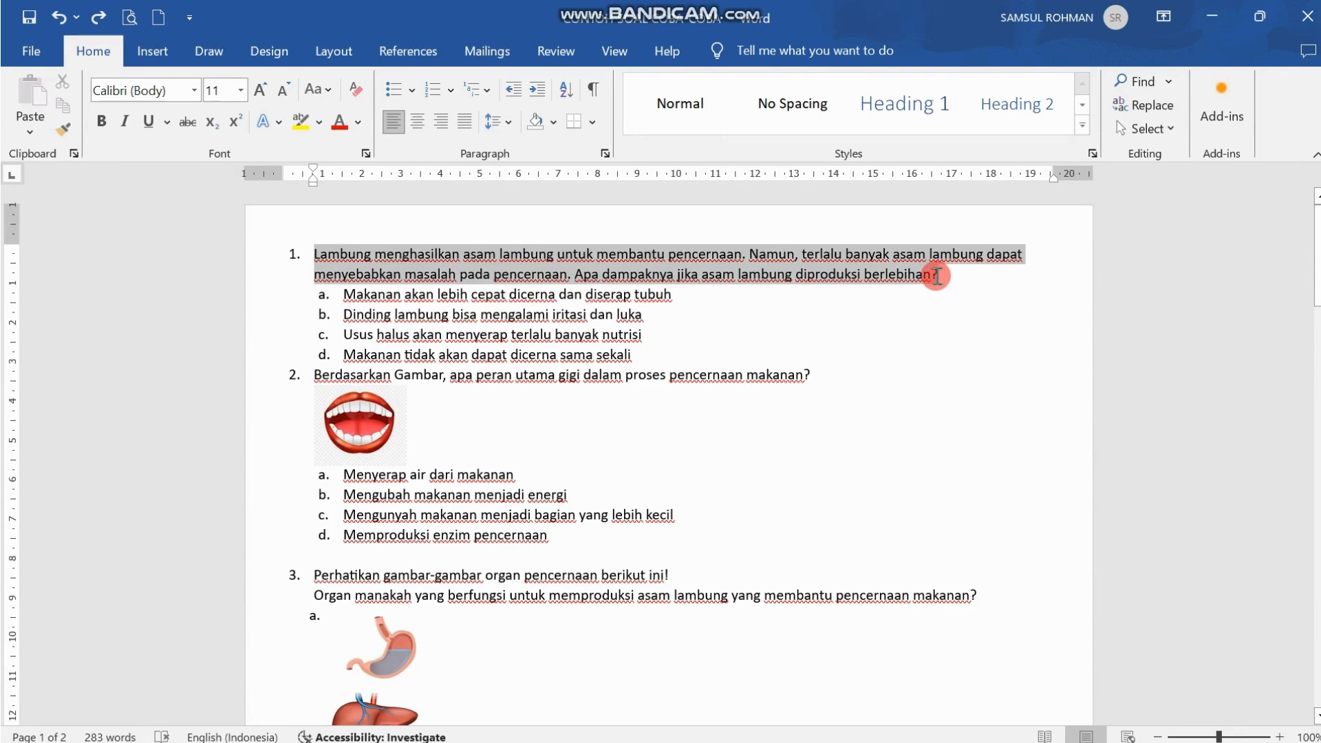
key(ctrl+c)
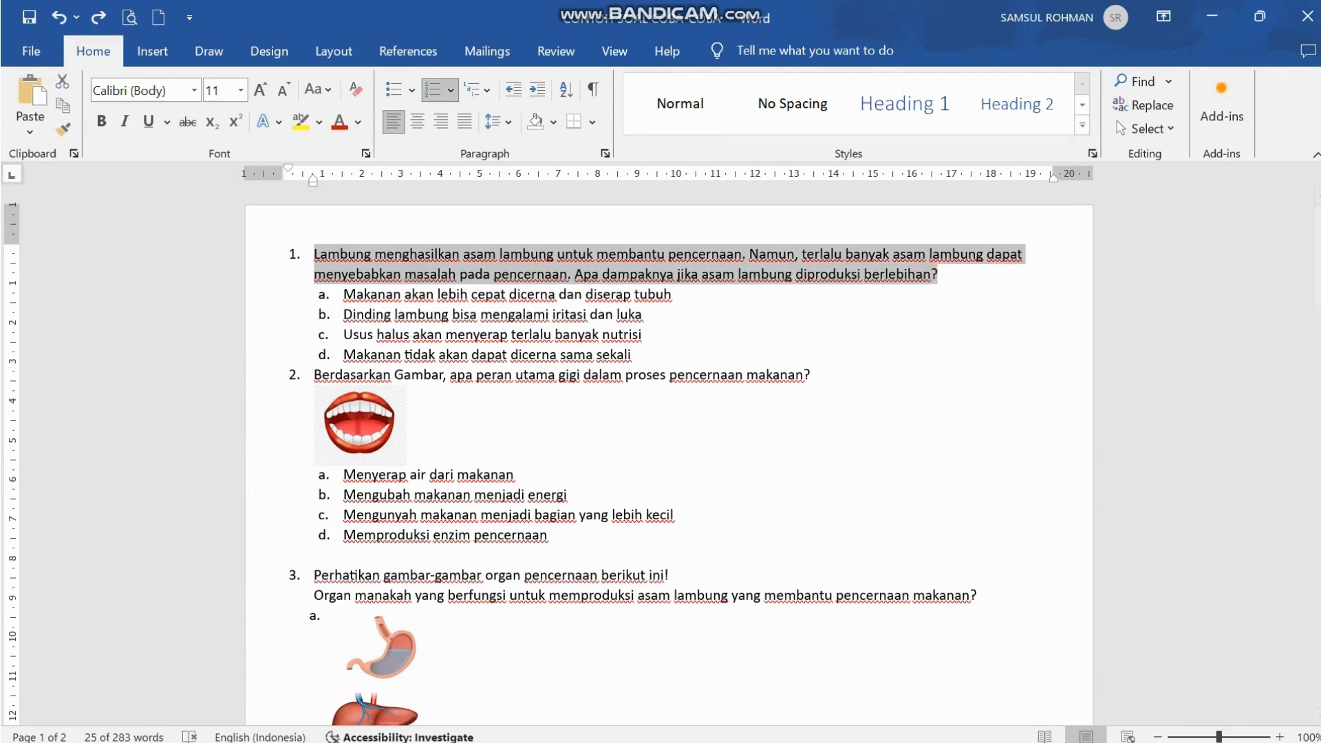
click(882, 717)
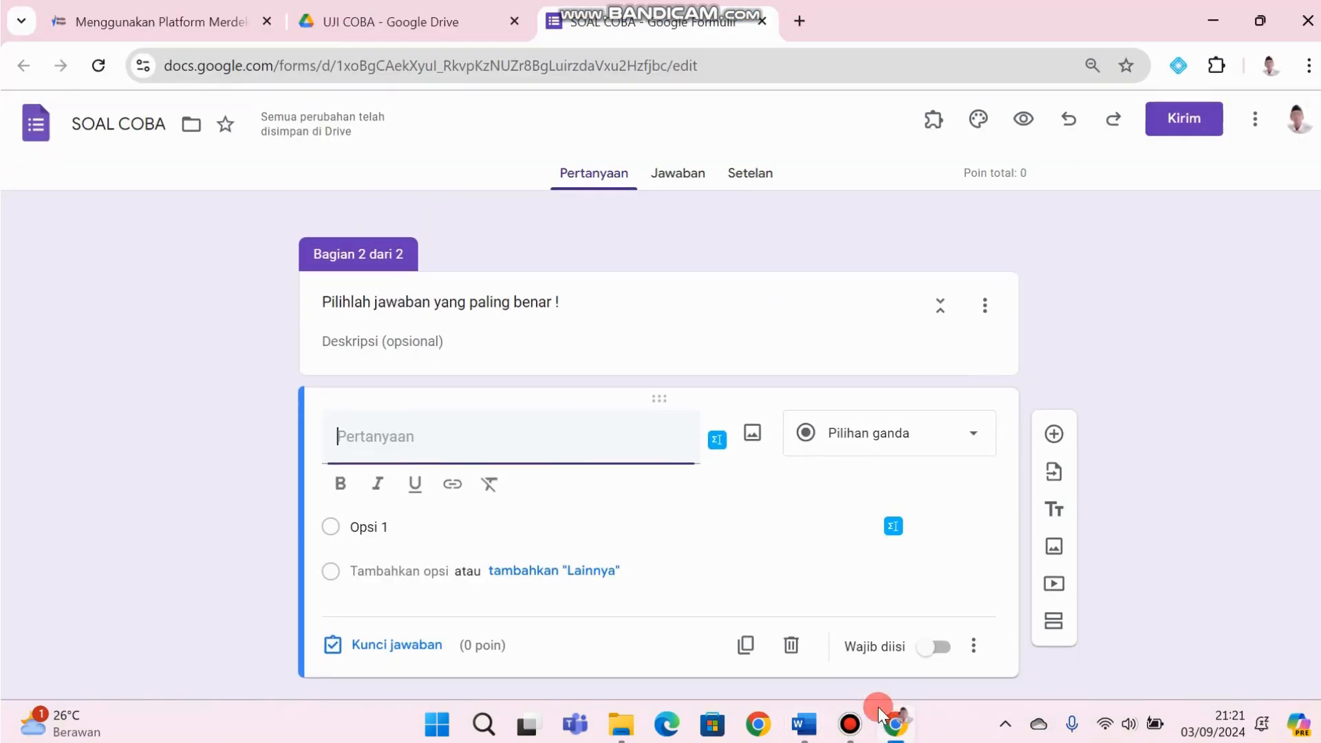
click(481, 448)
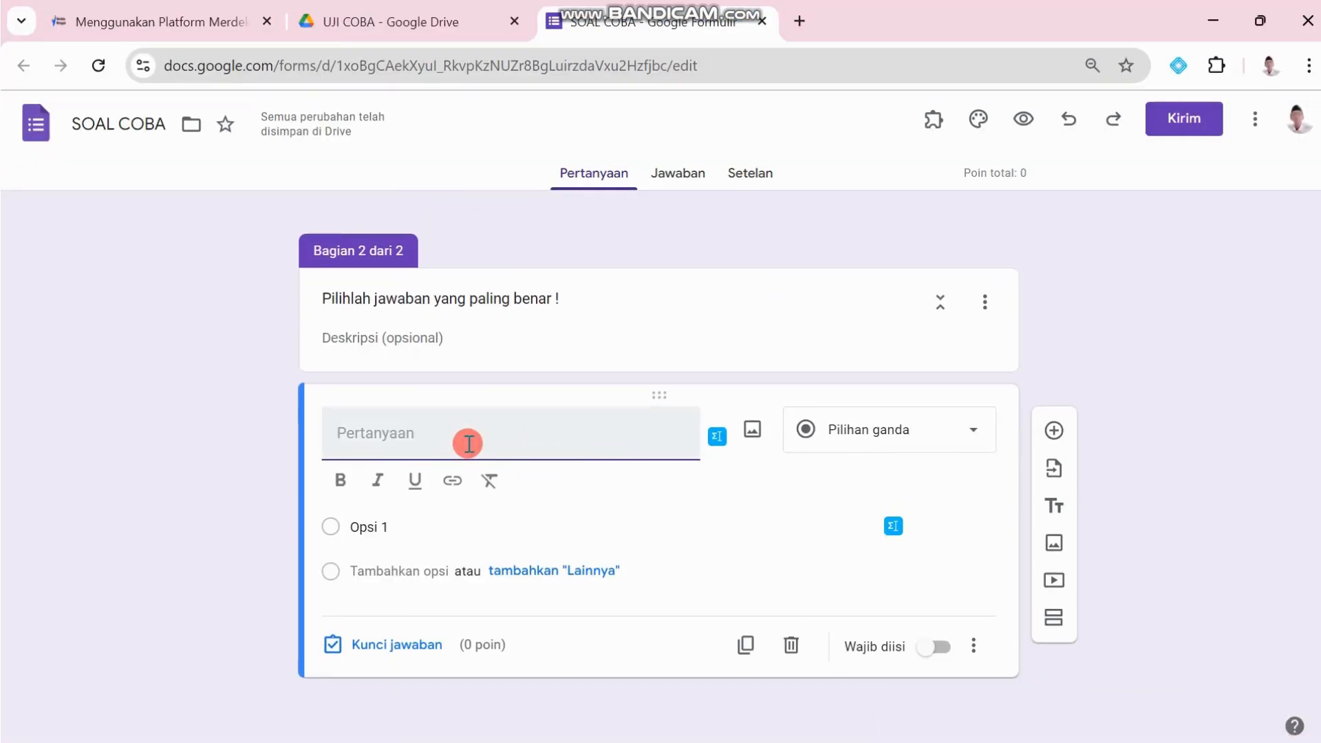
key(ctrl+v)
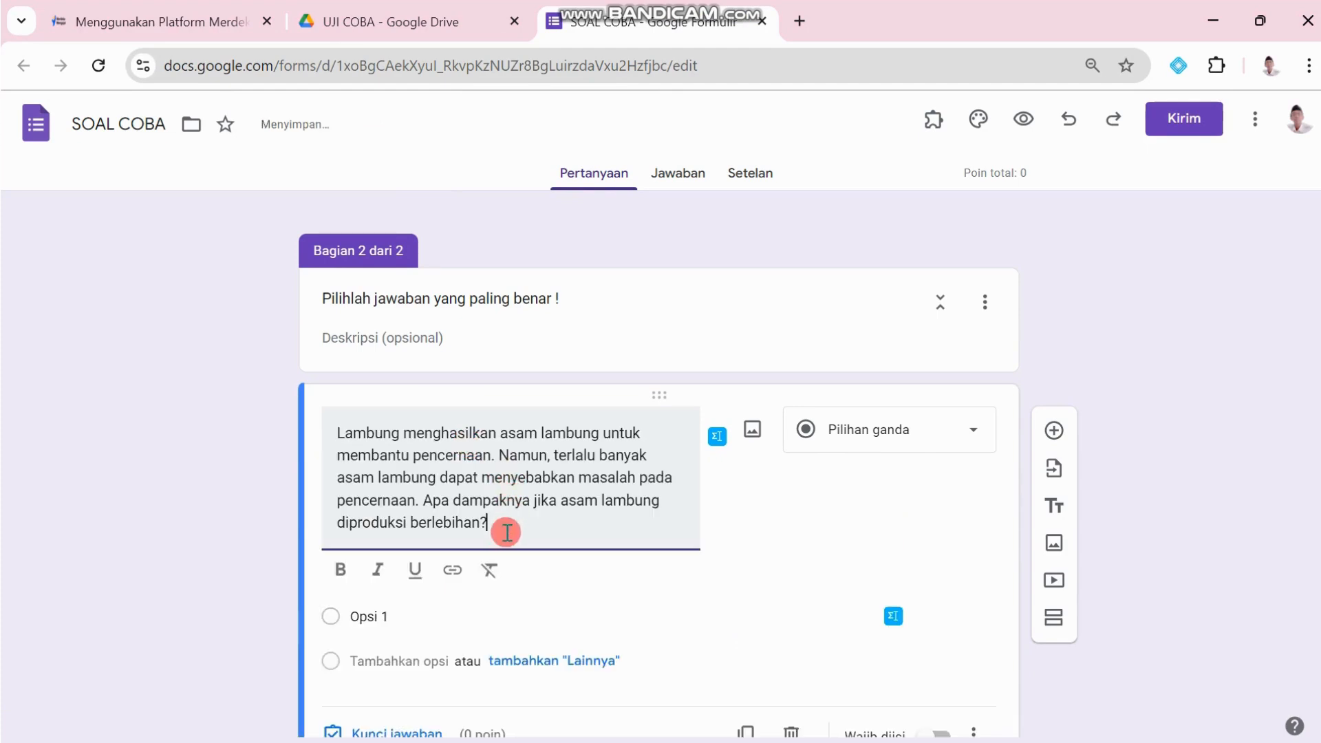
Step: Switch to the Word document and remove the a–d list numbering from the four answer options of question 1
scroll(589, 643, down, 1)
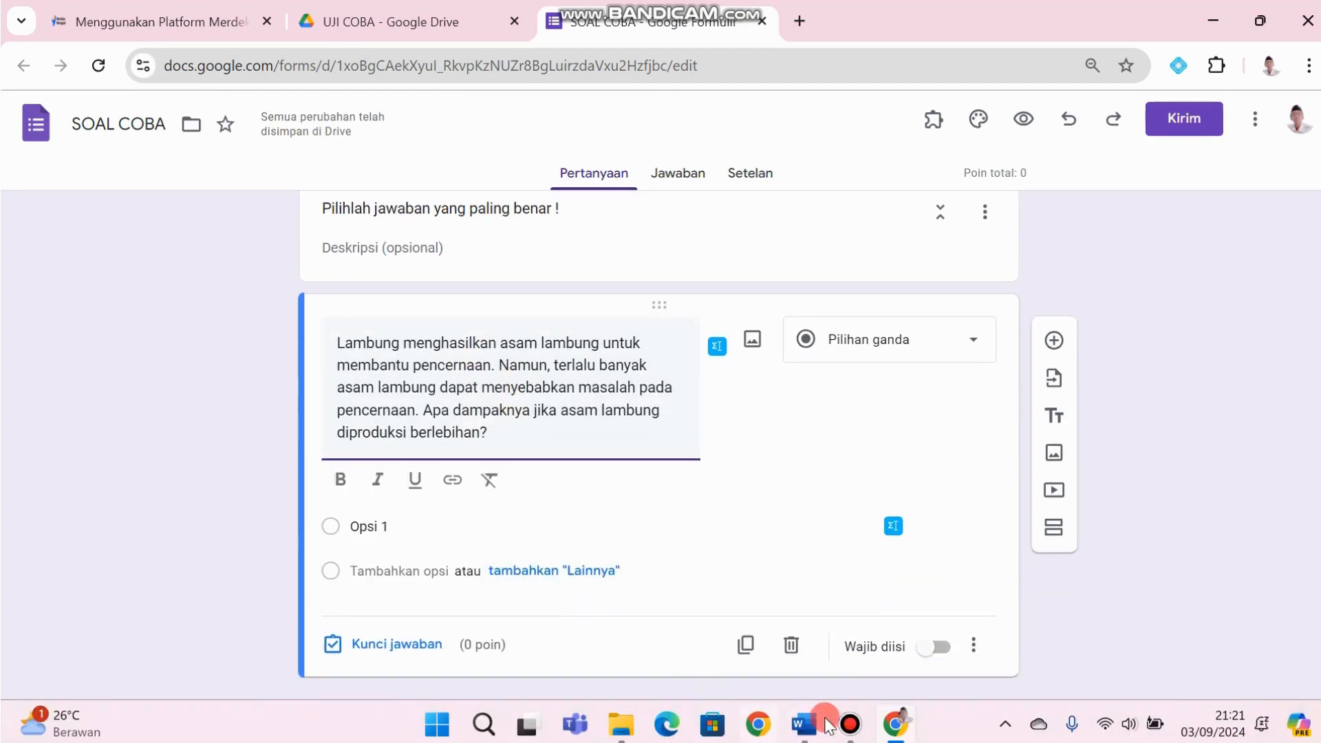
click(803, 730)
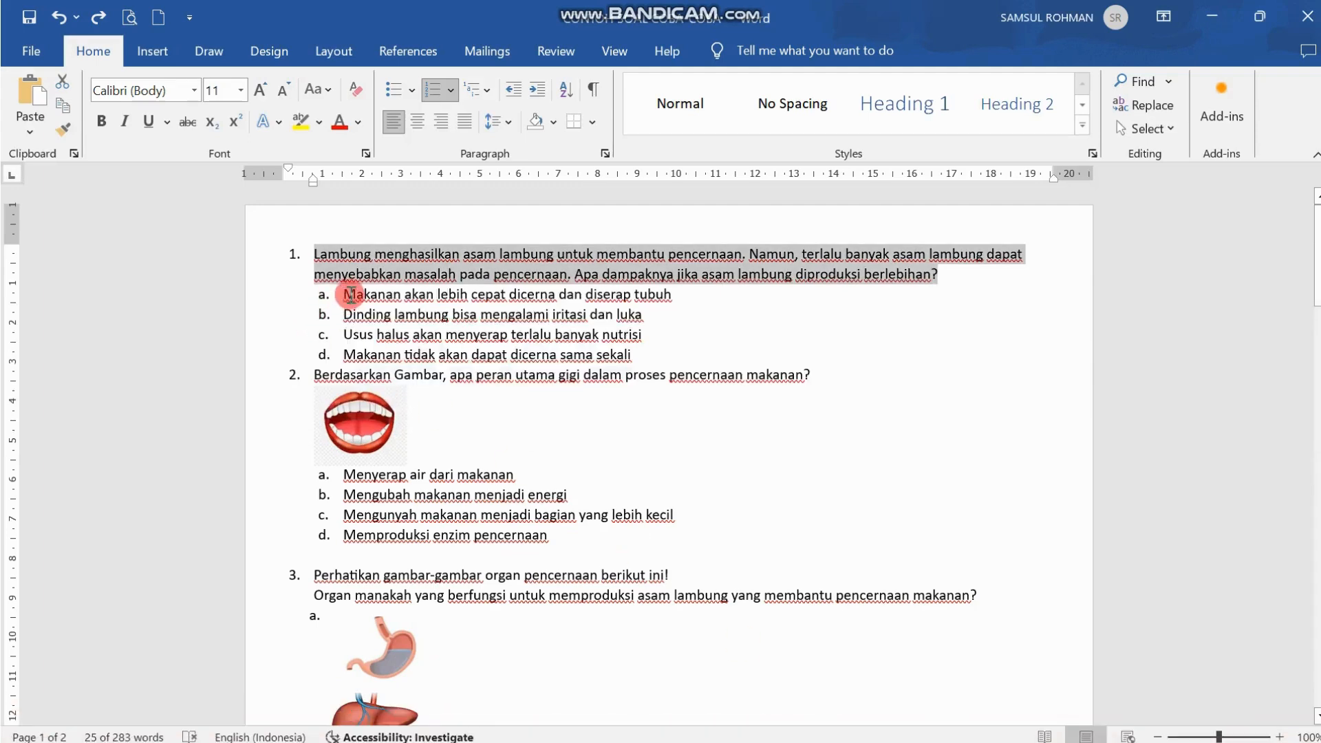
click(346, 292)
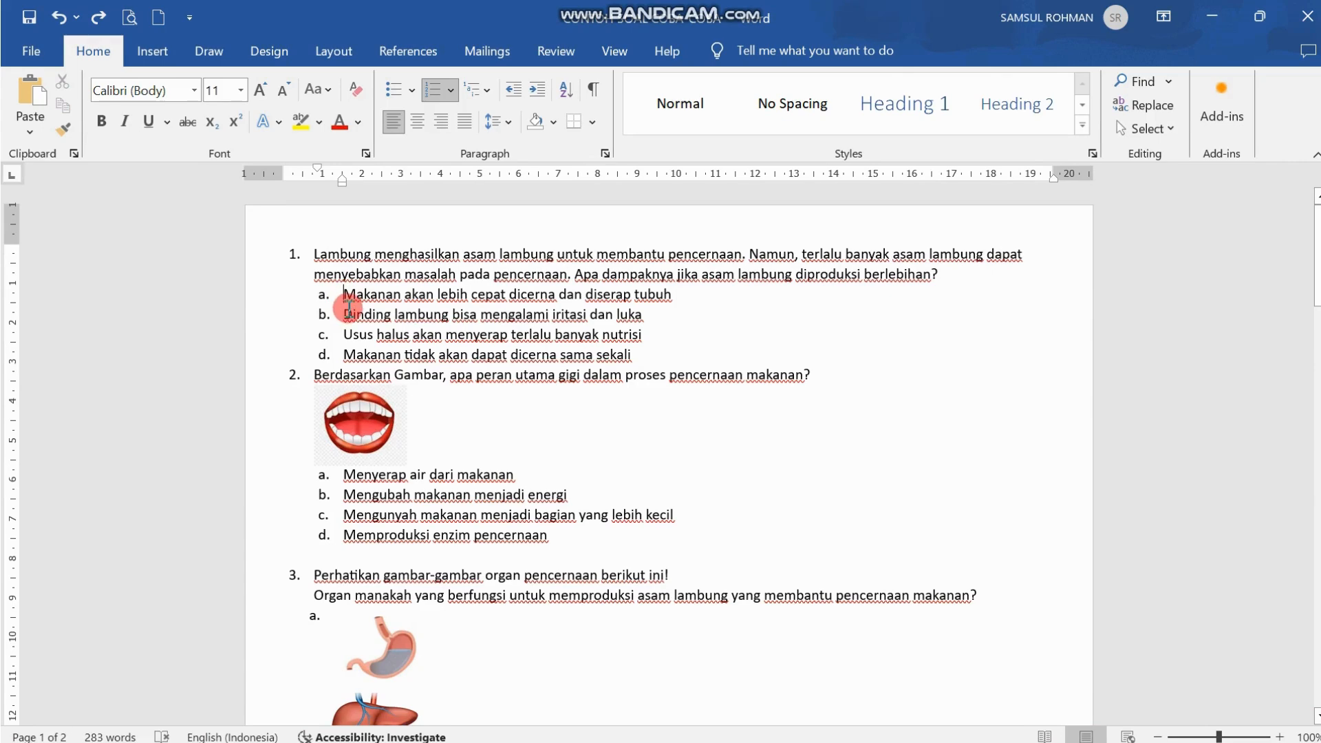
click(347, 294)
drag(345, 294, 633, 356)
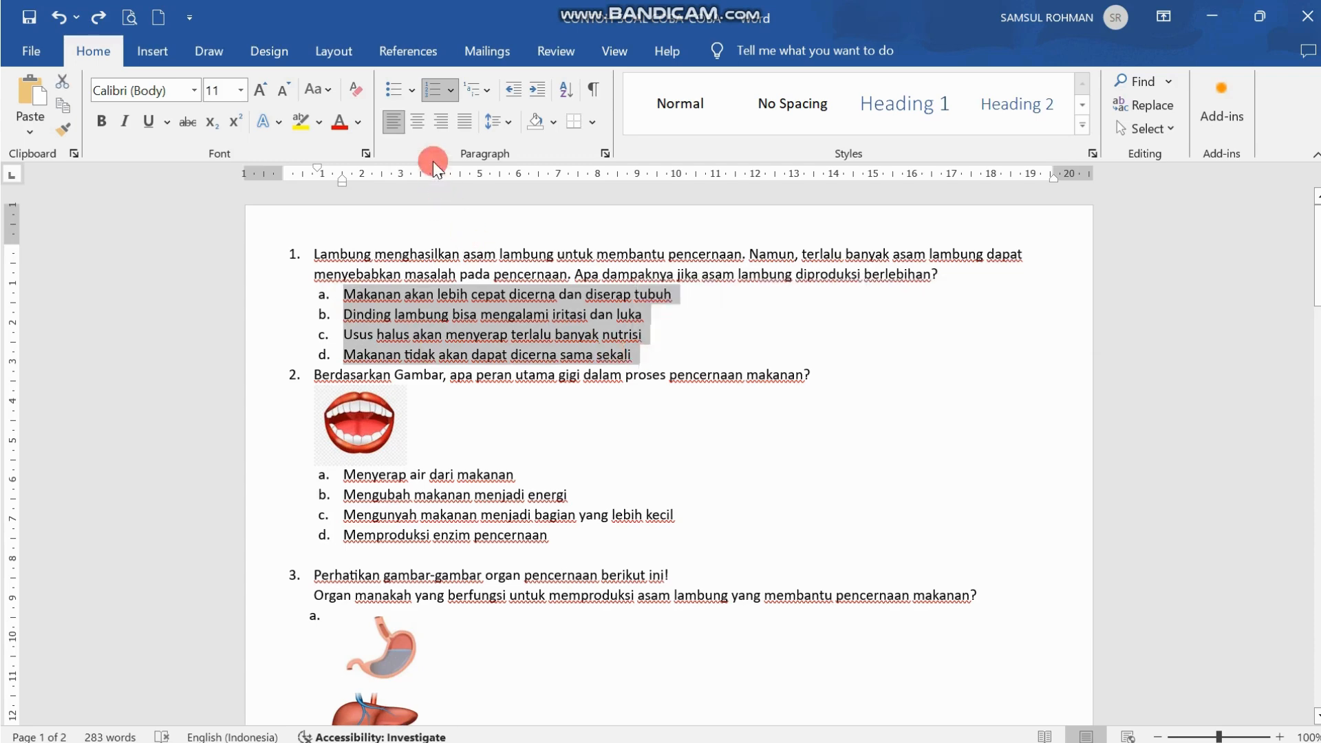
click(450, 89)
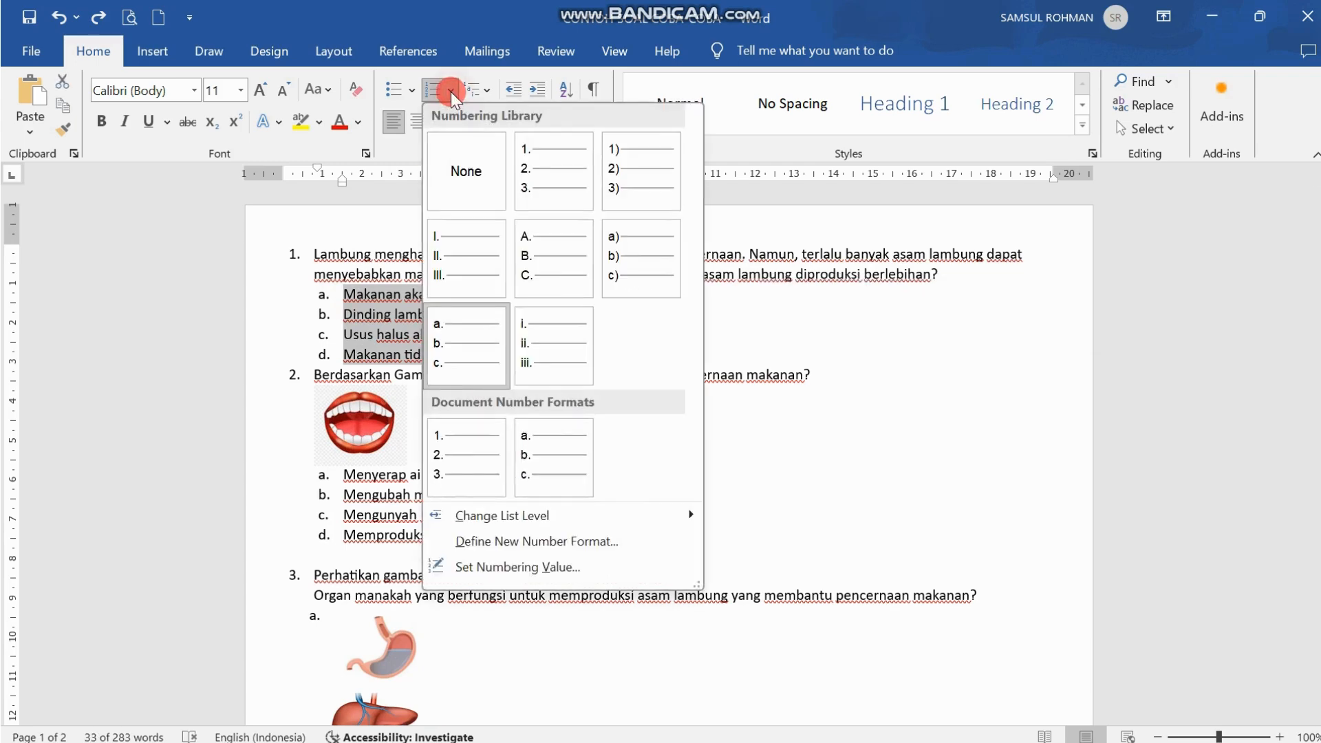
click(454, 165)
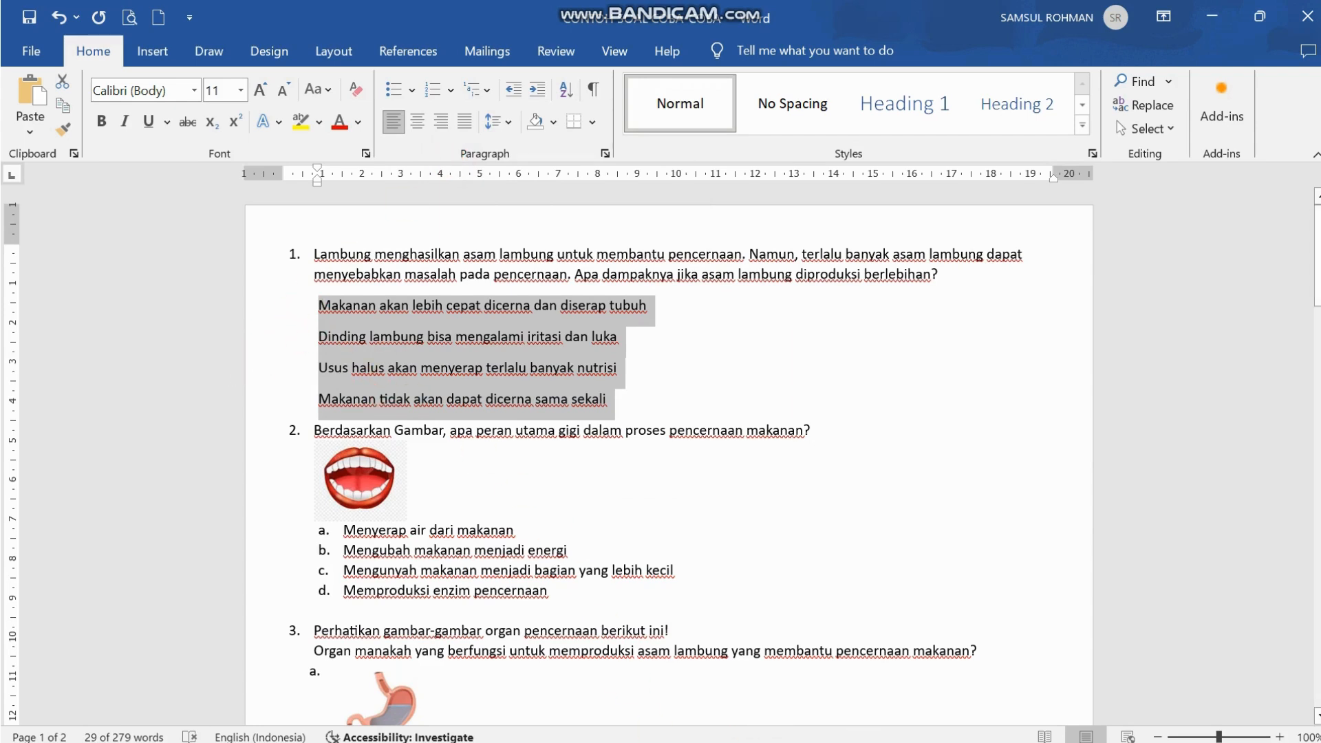
Step: Back in the form, paste the four unnumbered options from Word as the answer choices of the new question
click(892, 722)
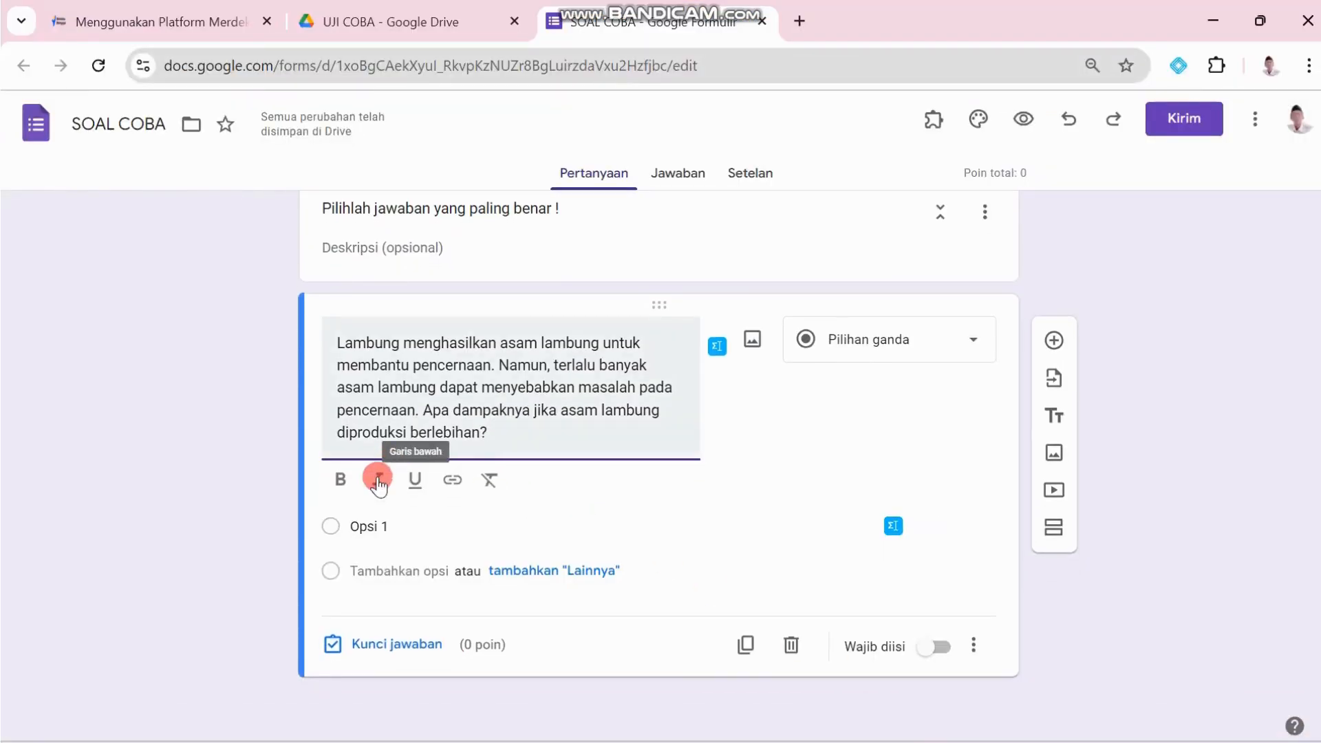
click(390, 522)
key(ctrl+v)
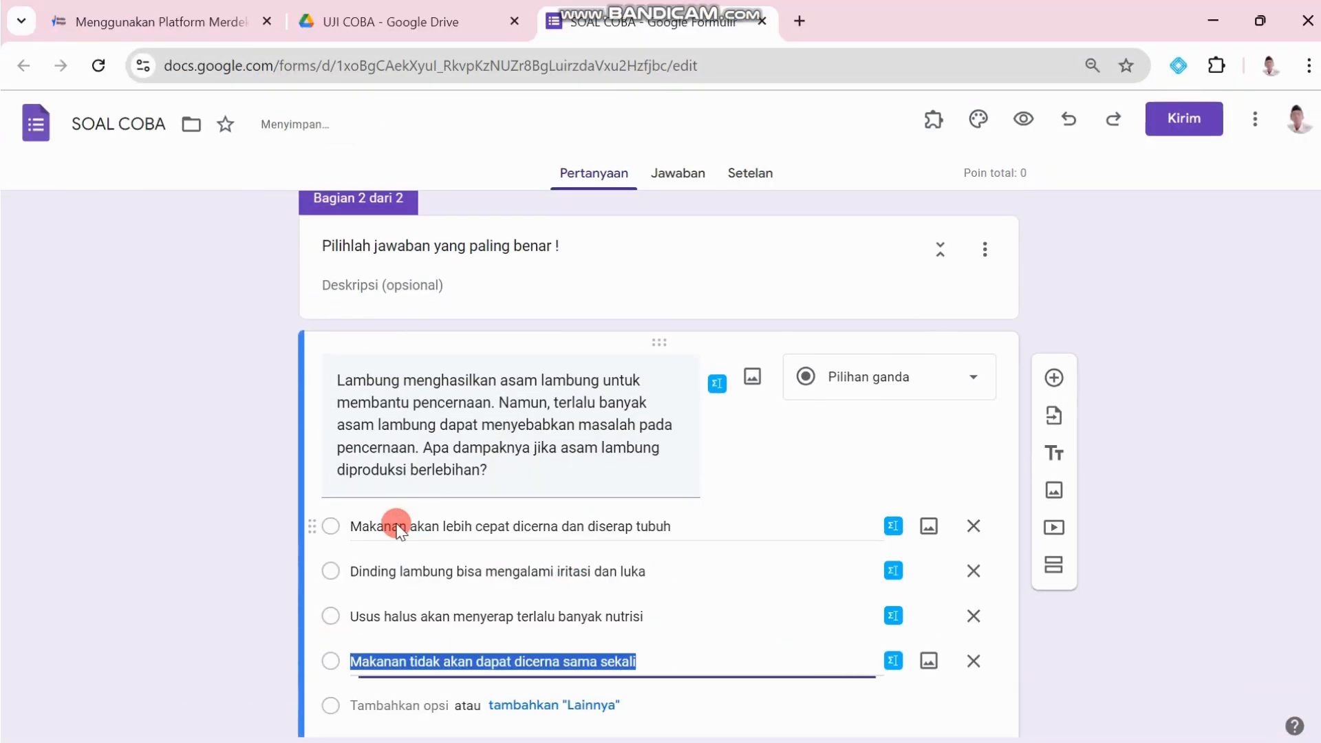
Step: Set the question's answer key to "Dinding lambung bisa mengalami iritasi dan luka" and its score to 5 points
scroll(611, 599, down, 2)
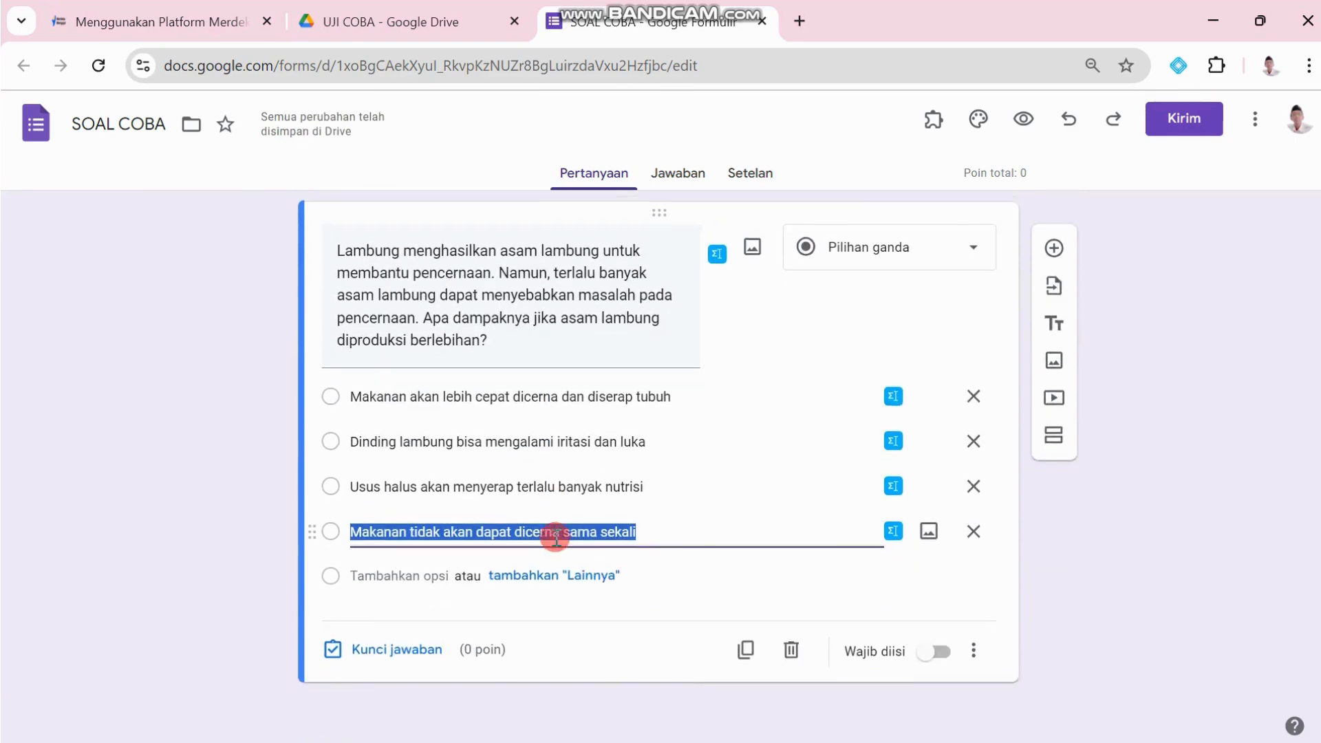
click(397, 647)
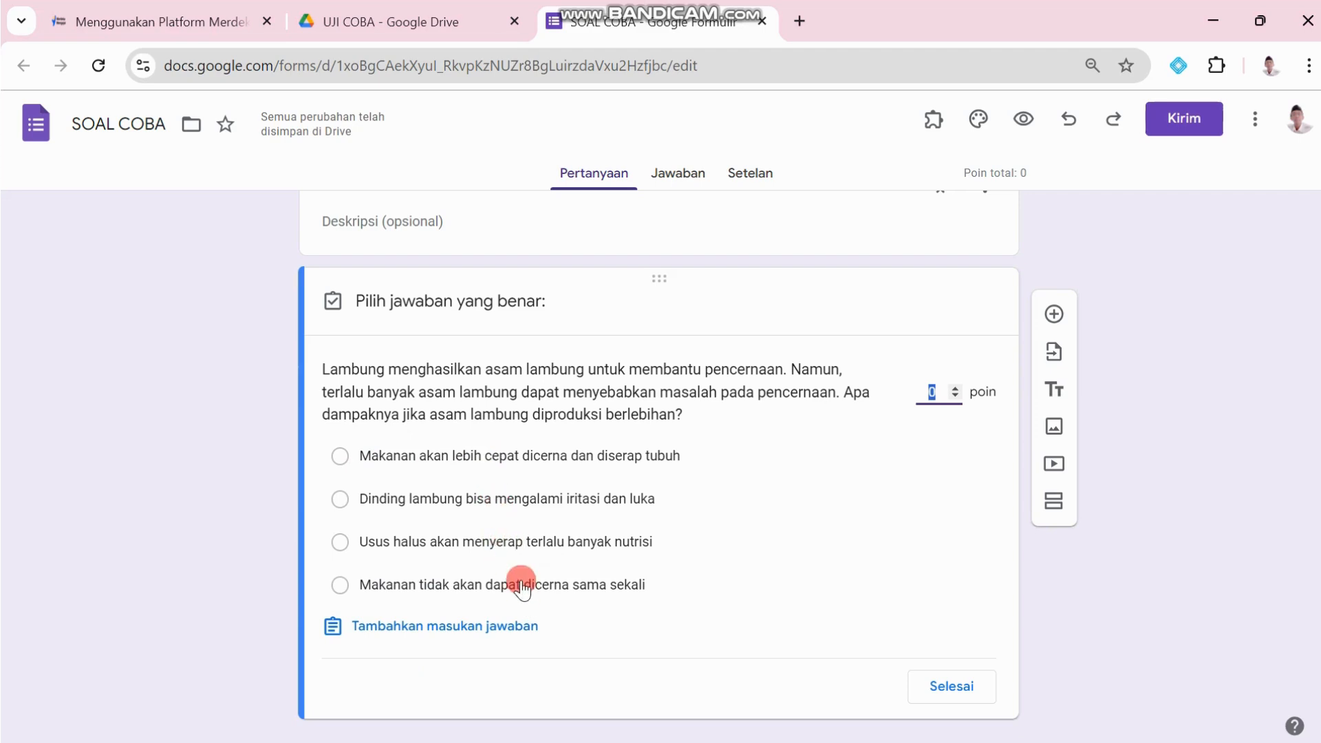
click(523, 500)
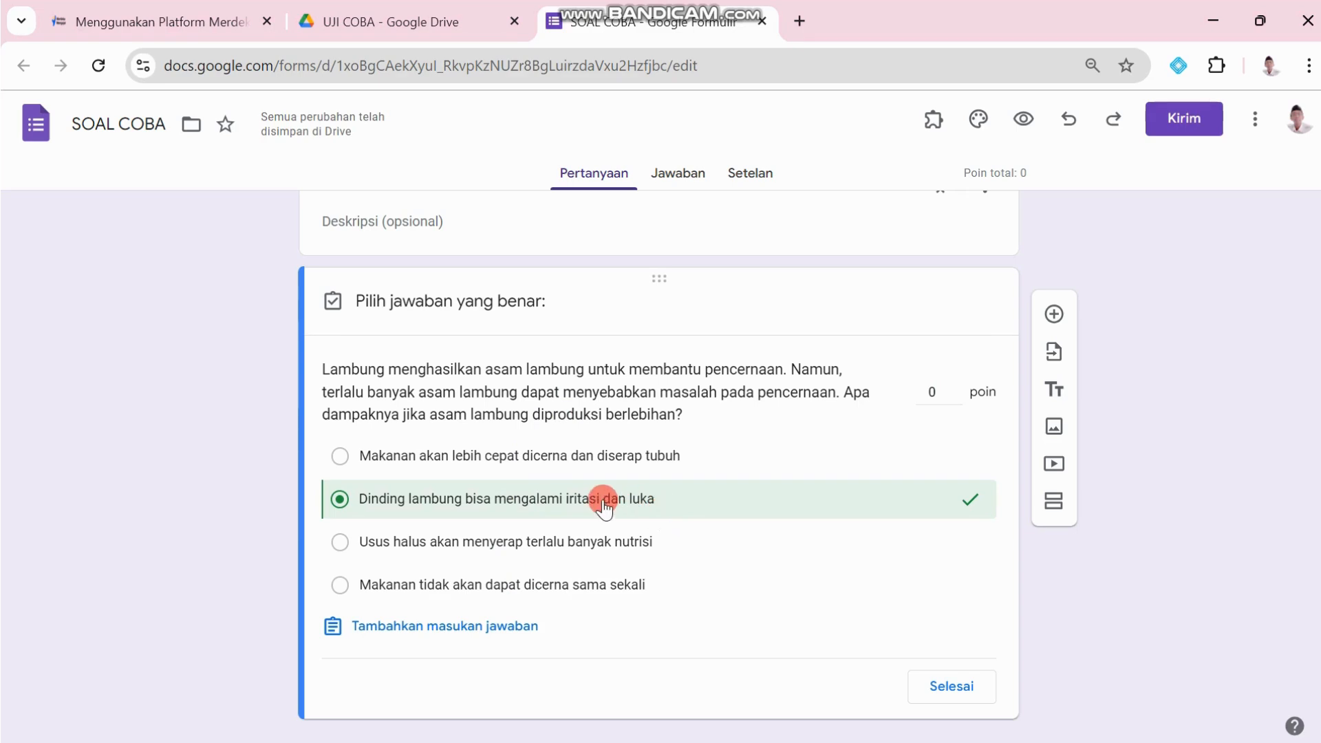
double_click(943, 392)
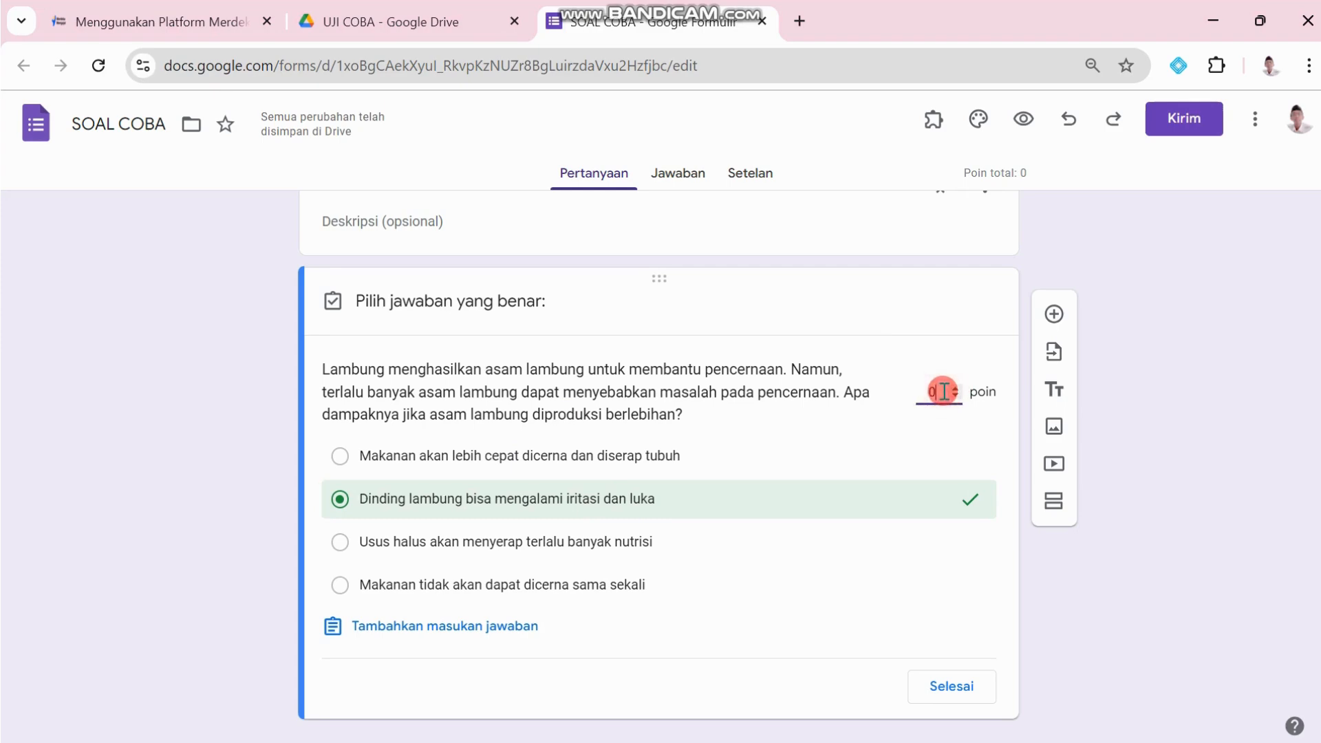
text(5)
click(948, 687)
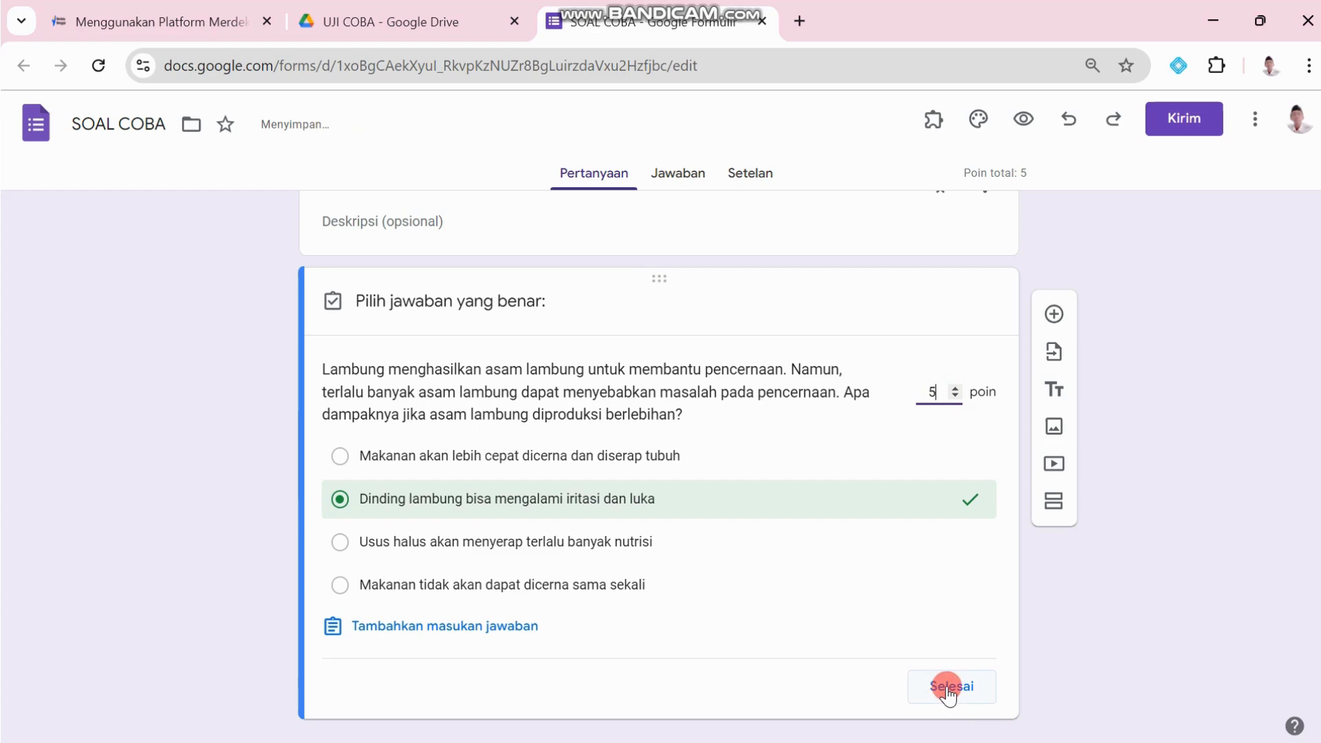
Step: Mark the question about excess stomach acid as Wajib diisi and turn on Acak urutan opsi for it
scroll(945, 682, down, 2)
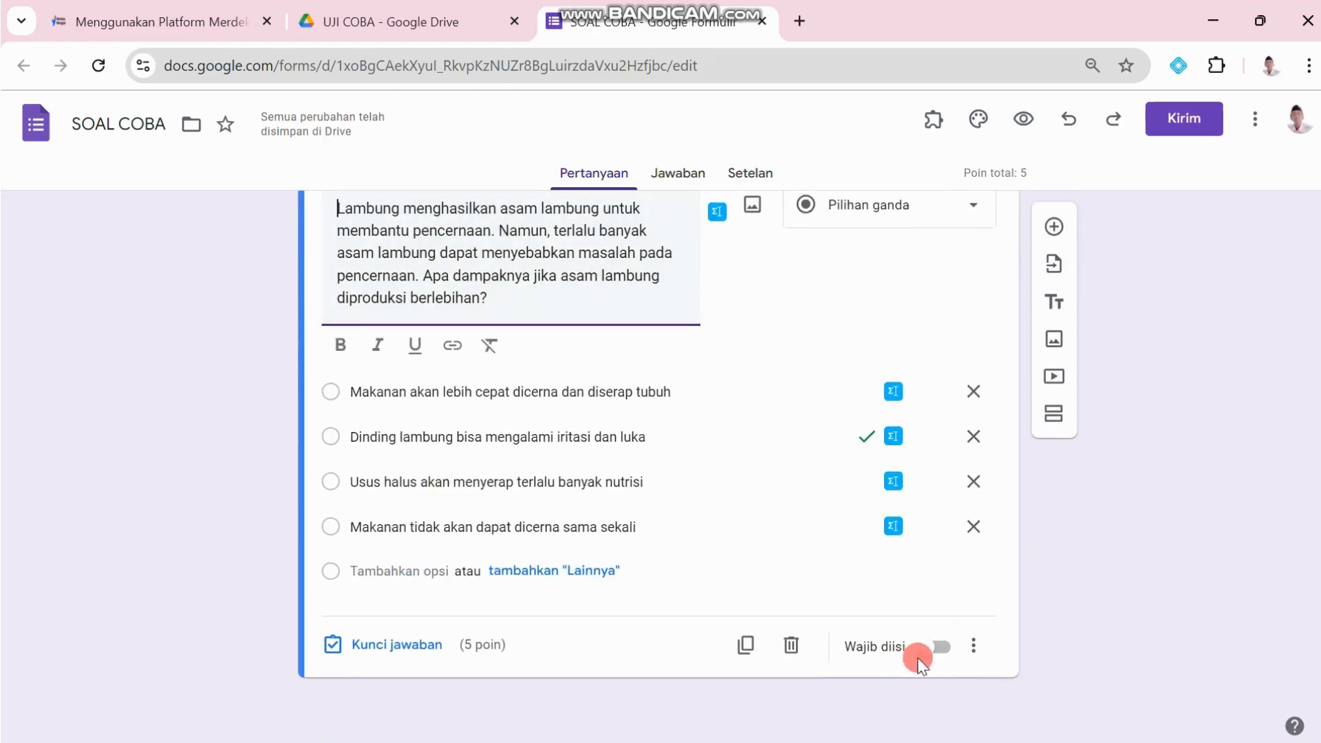
click(941, 651)
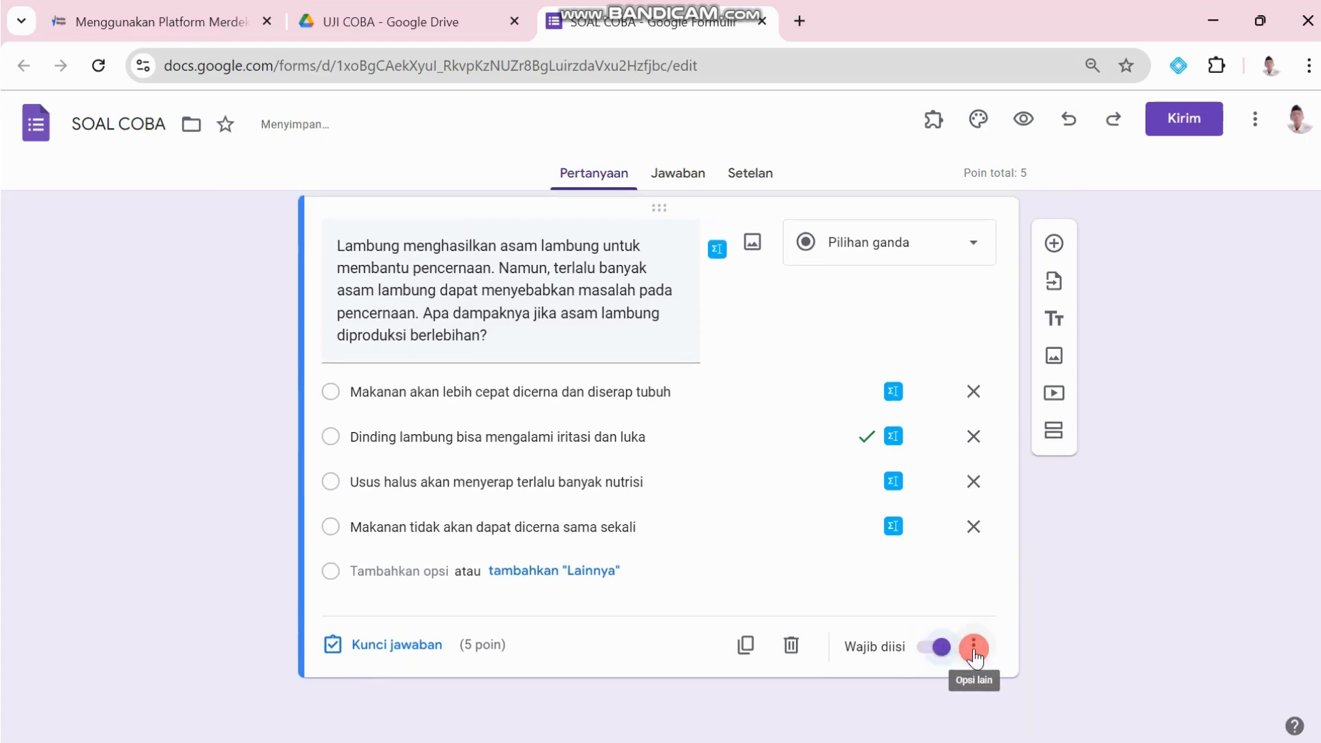
click(973, 651)
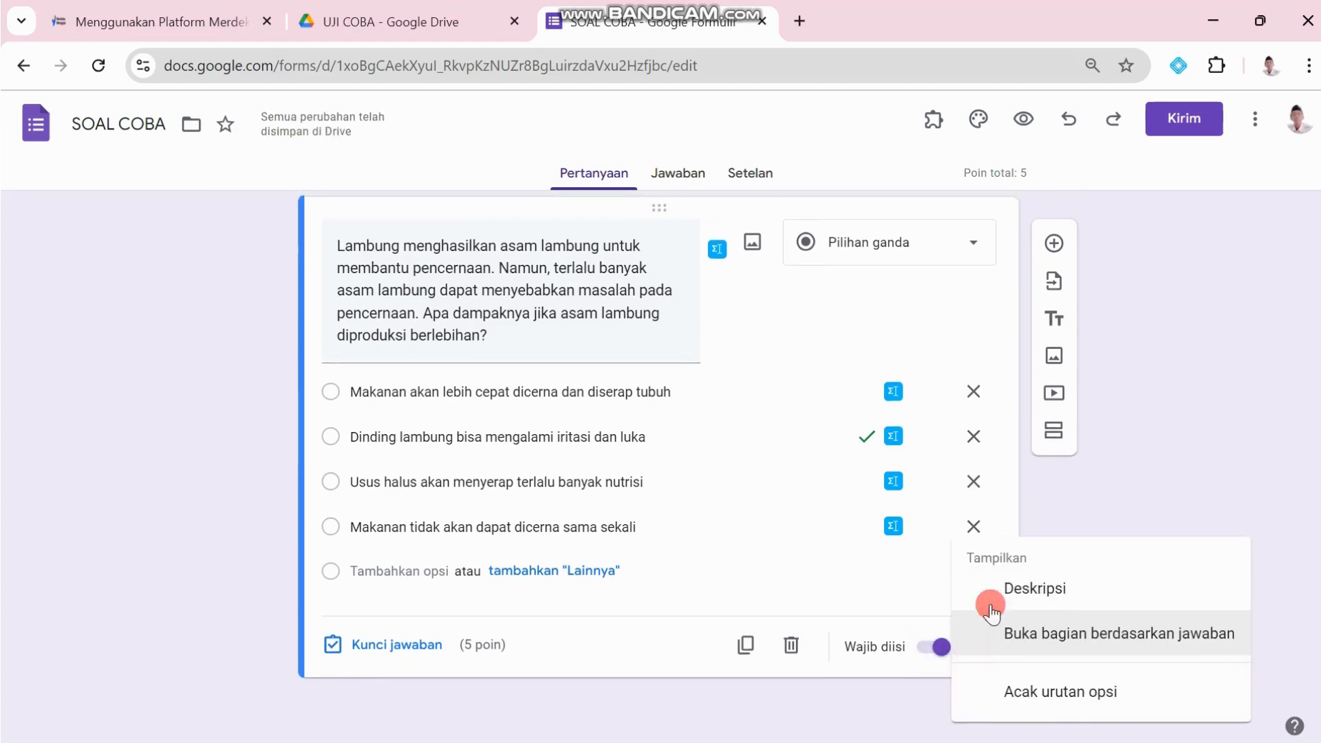
click(1098, 691)
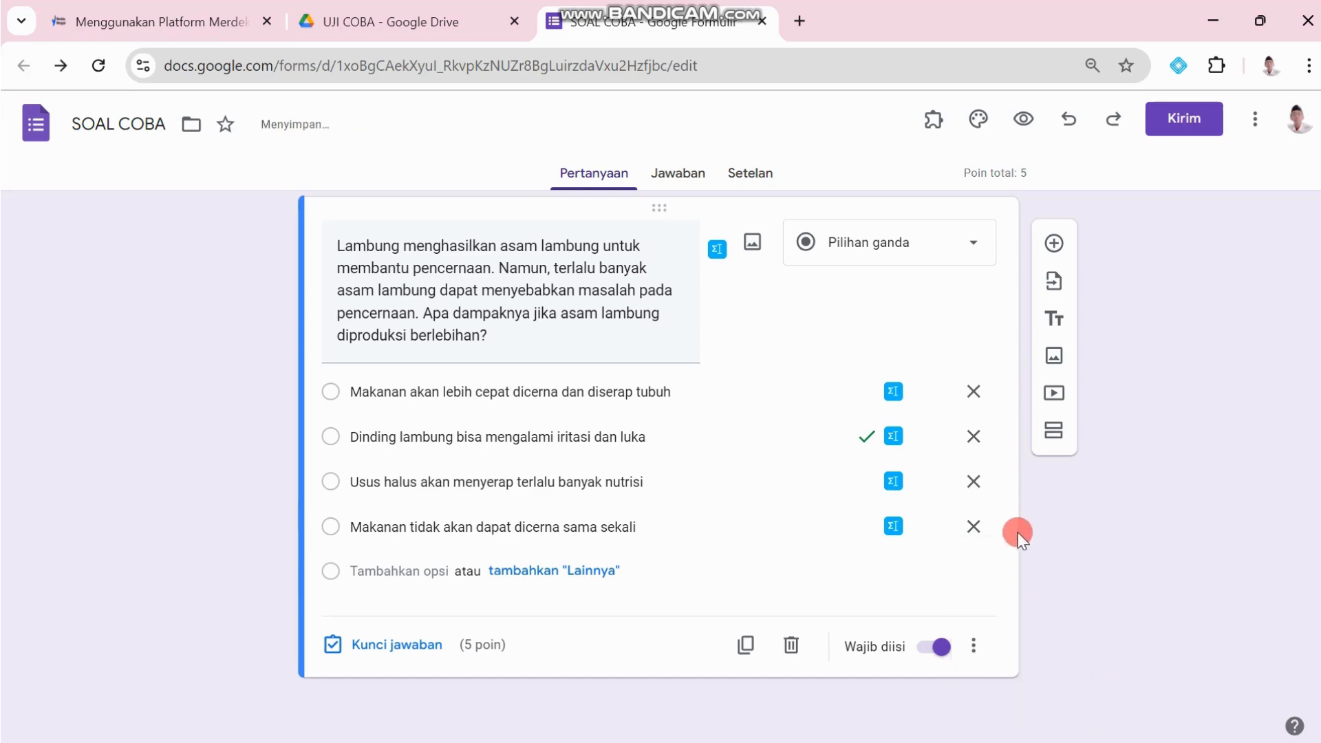
scroll(1009, 513, up, 6)
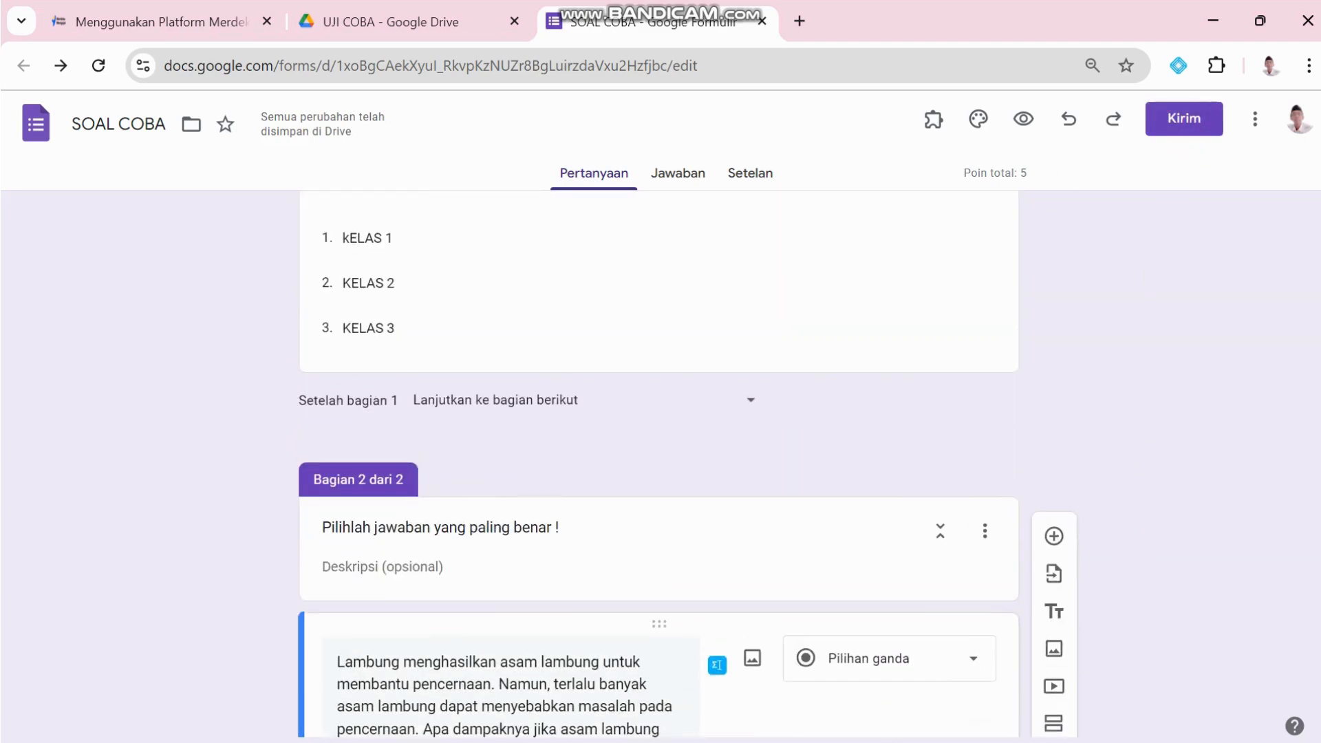
Step: Add a question after the stomach acid question and fill its title with the text of question 2 copied from the Word document
scroll(913, 416, down, 3)
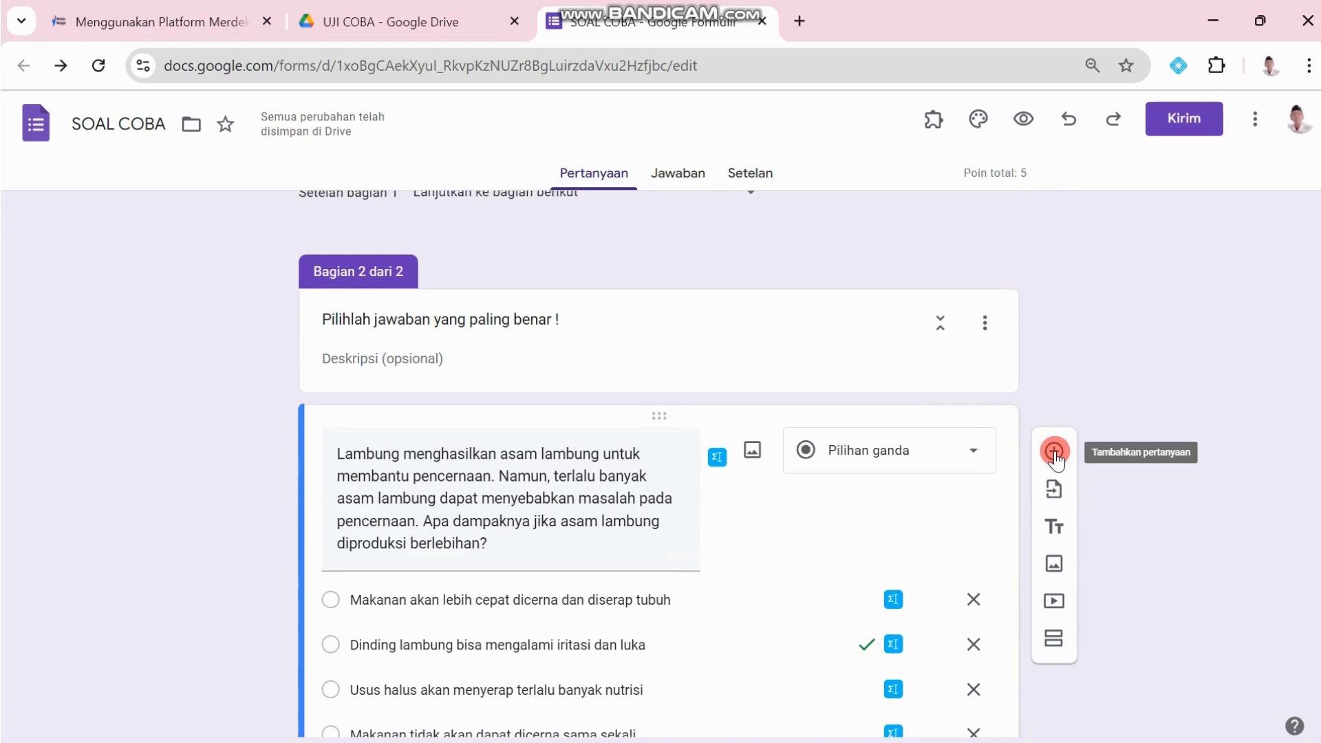
click(1054, 451)
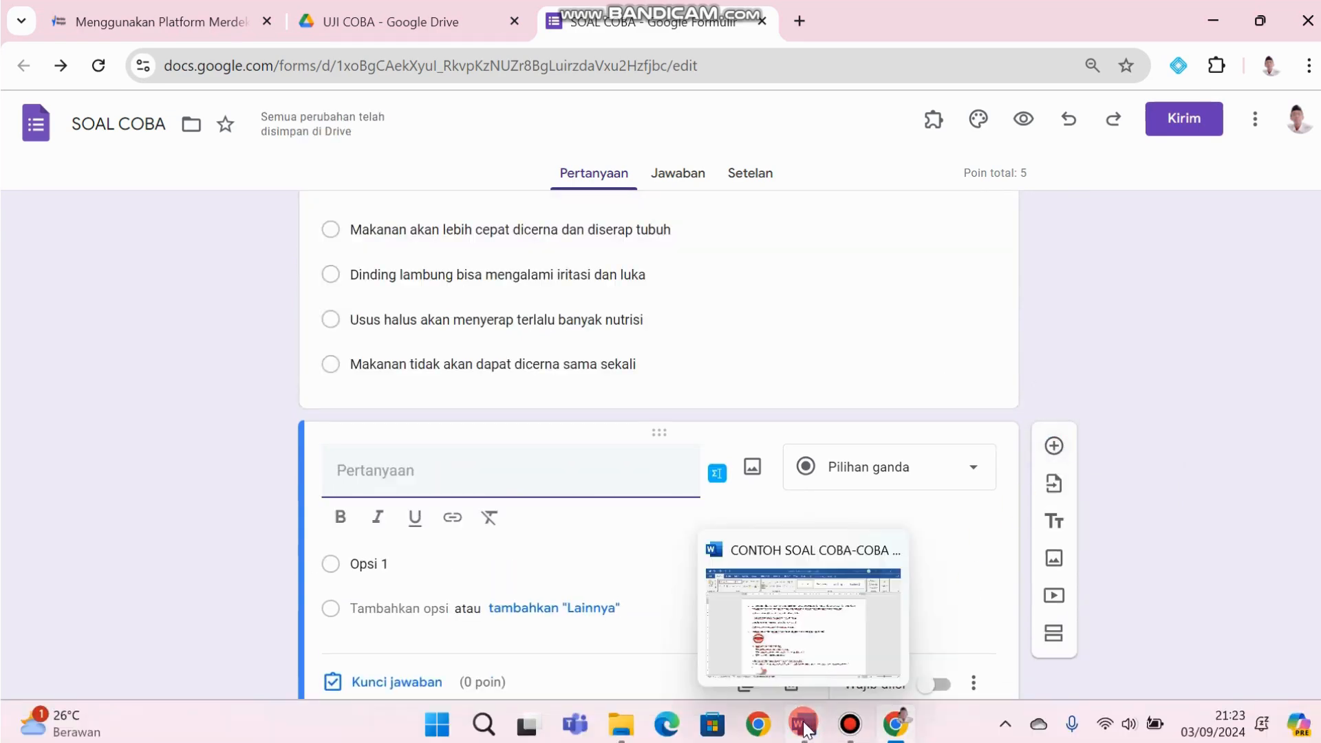
click(803, 724)
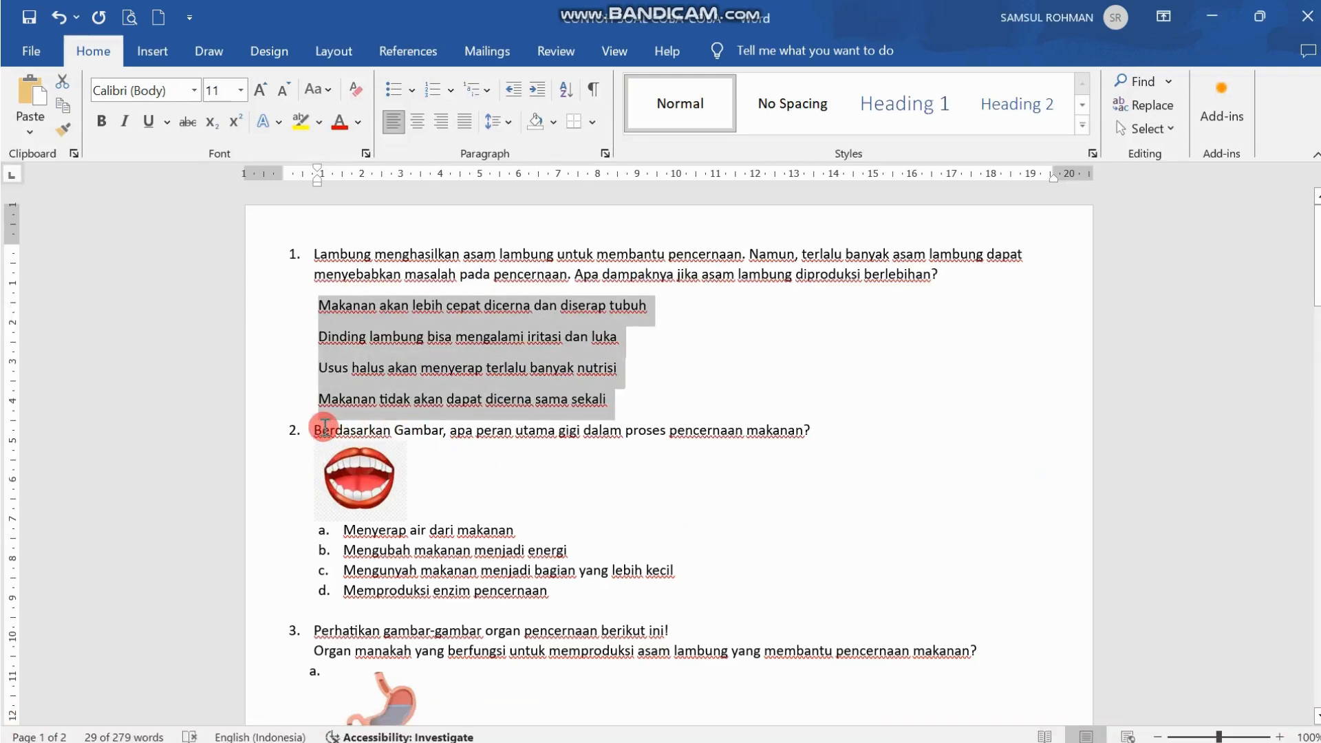
drag(317, 428, 814, 431)
key(ctrl+c)
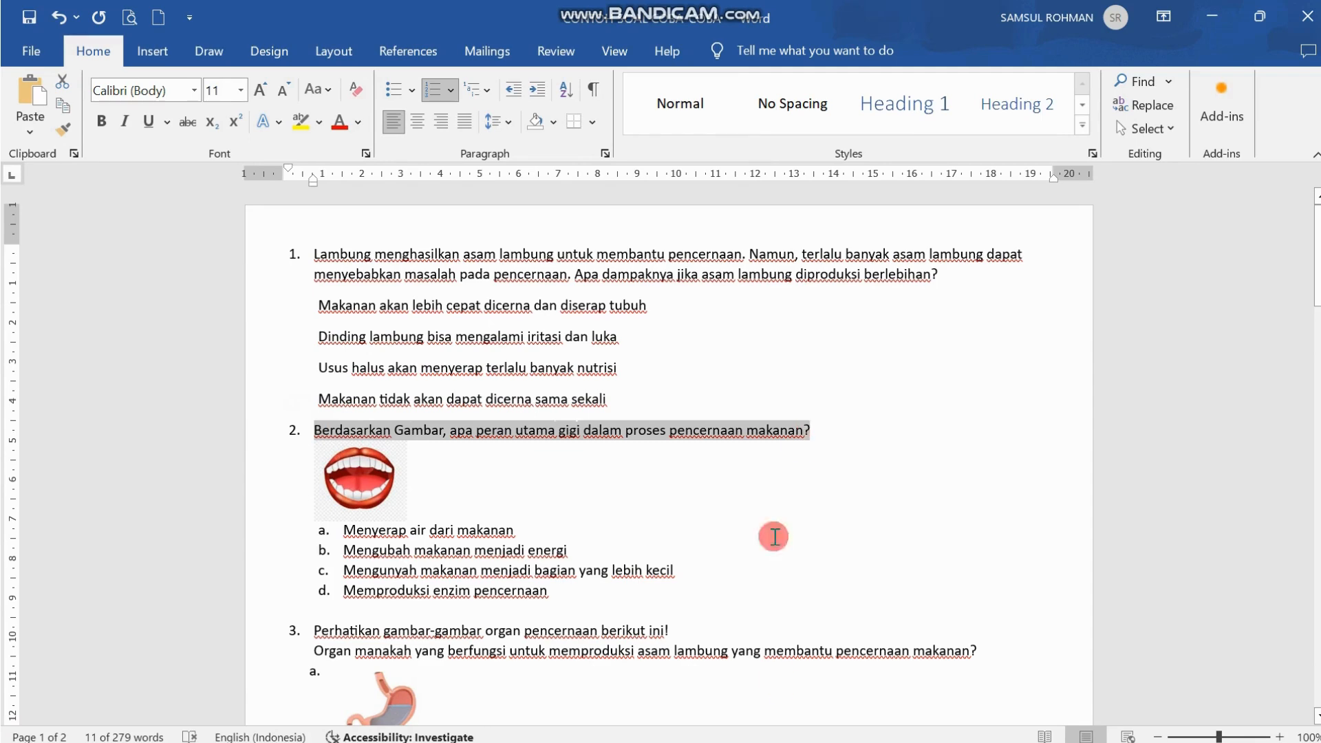
click(878, 729)
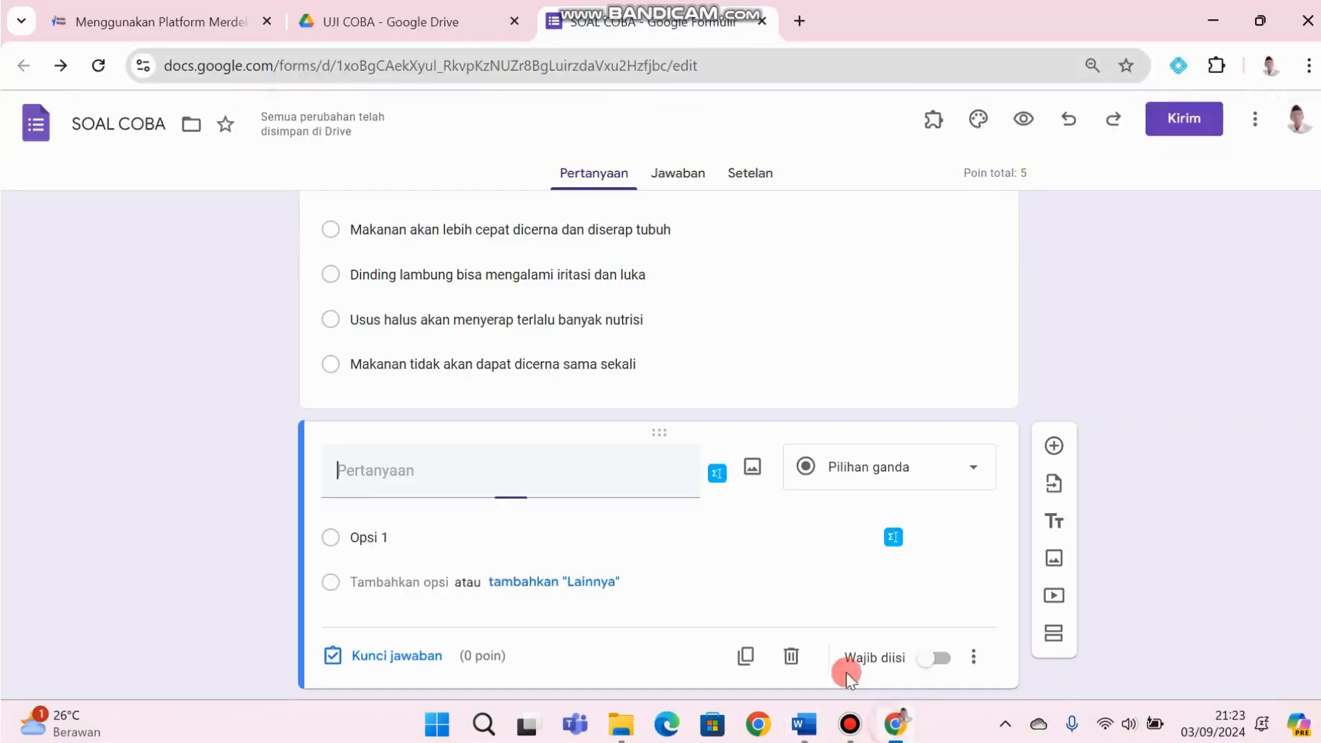
click(508, 486)
key(ctrl+v)
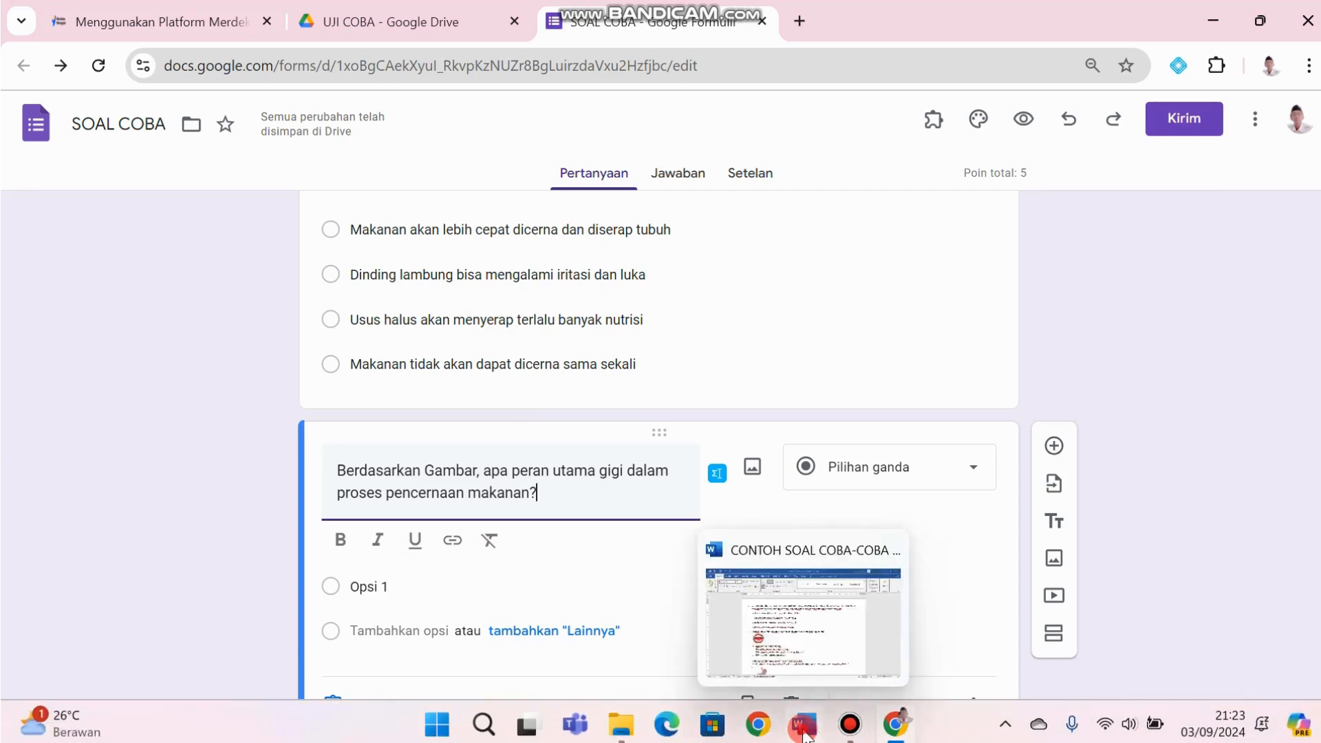
Step: Switch to the Word document and capture the mouth picture under question 2 with Snipping Tool
click(802, 723)
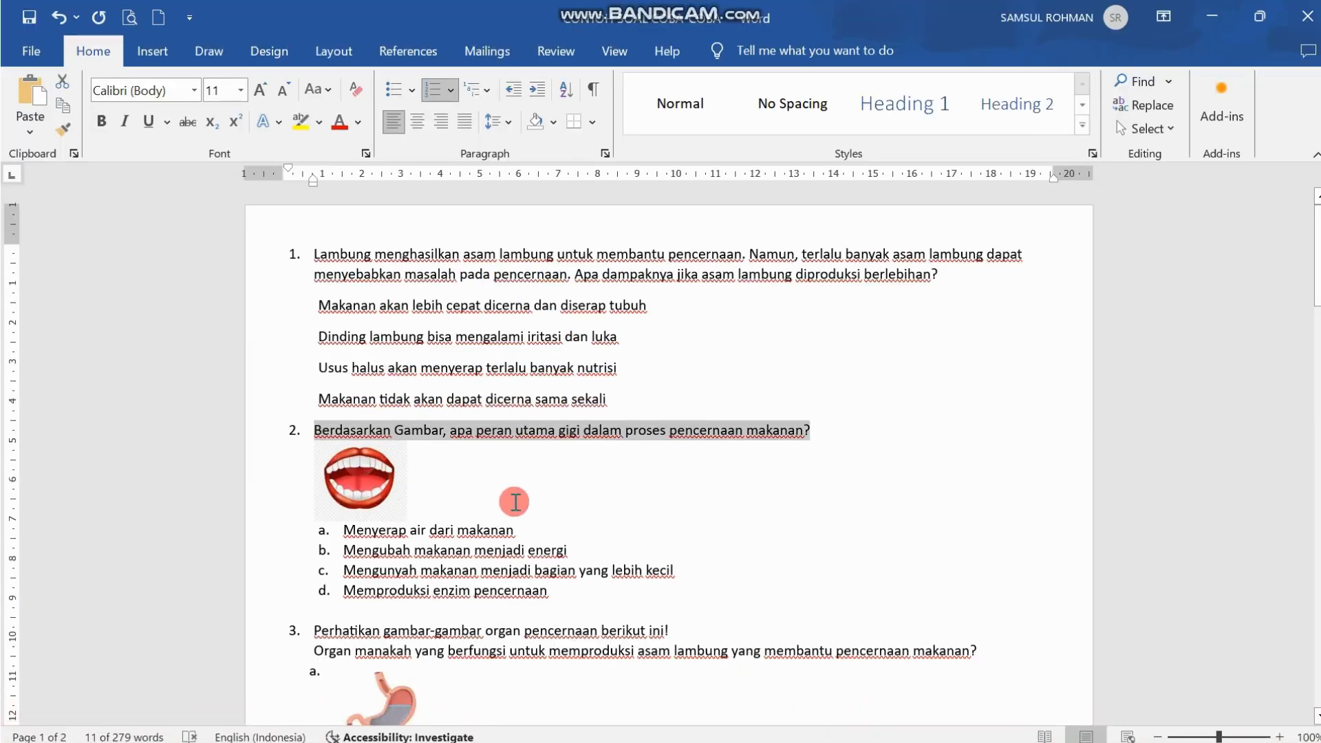
click(521, 502)
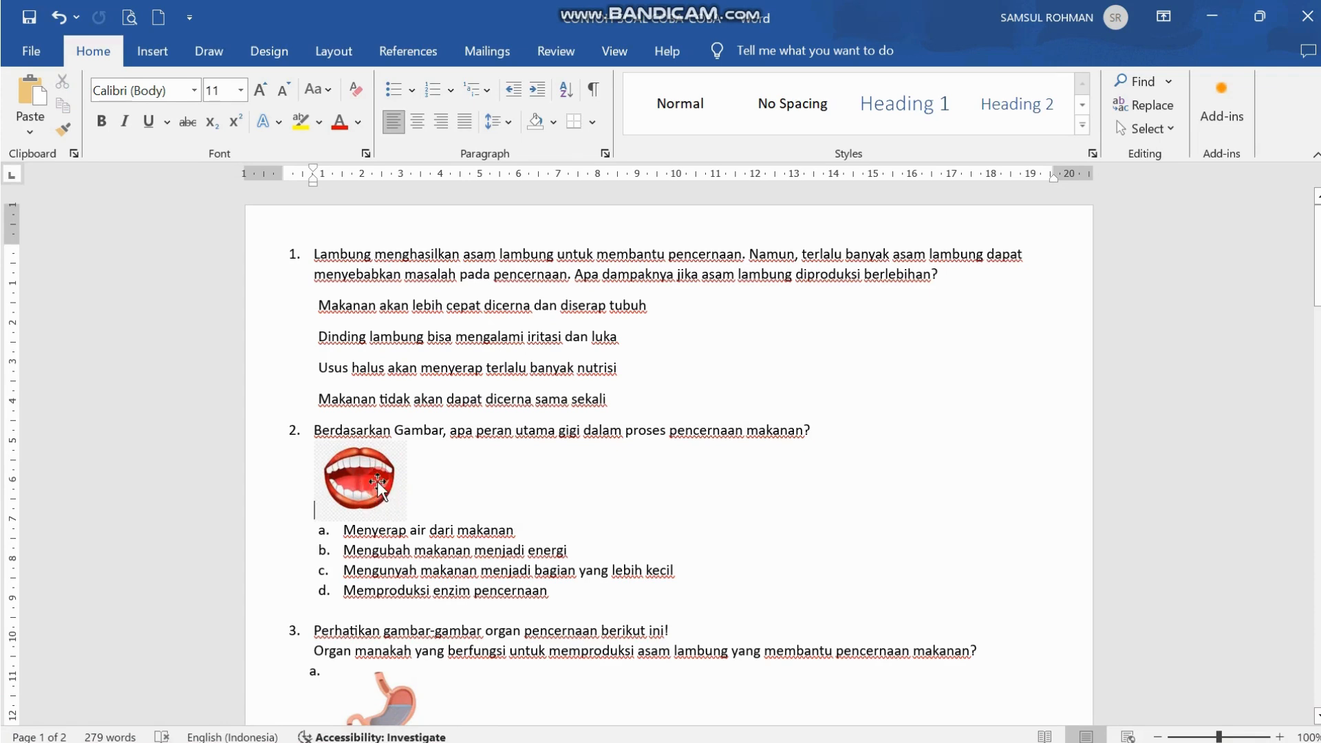
click(787, 529)
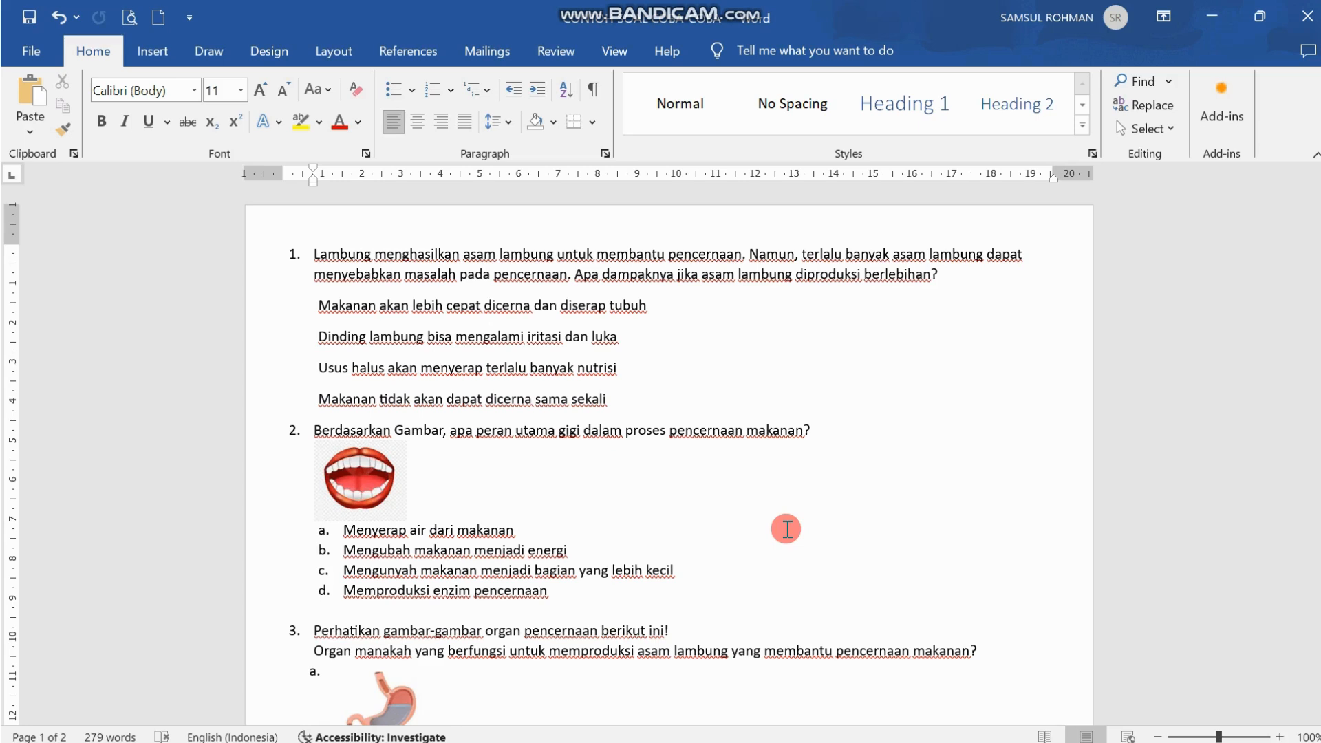
mouse_move(351, 739)
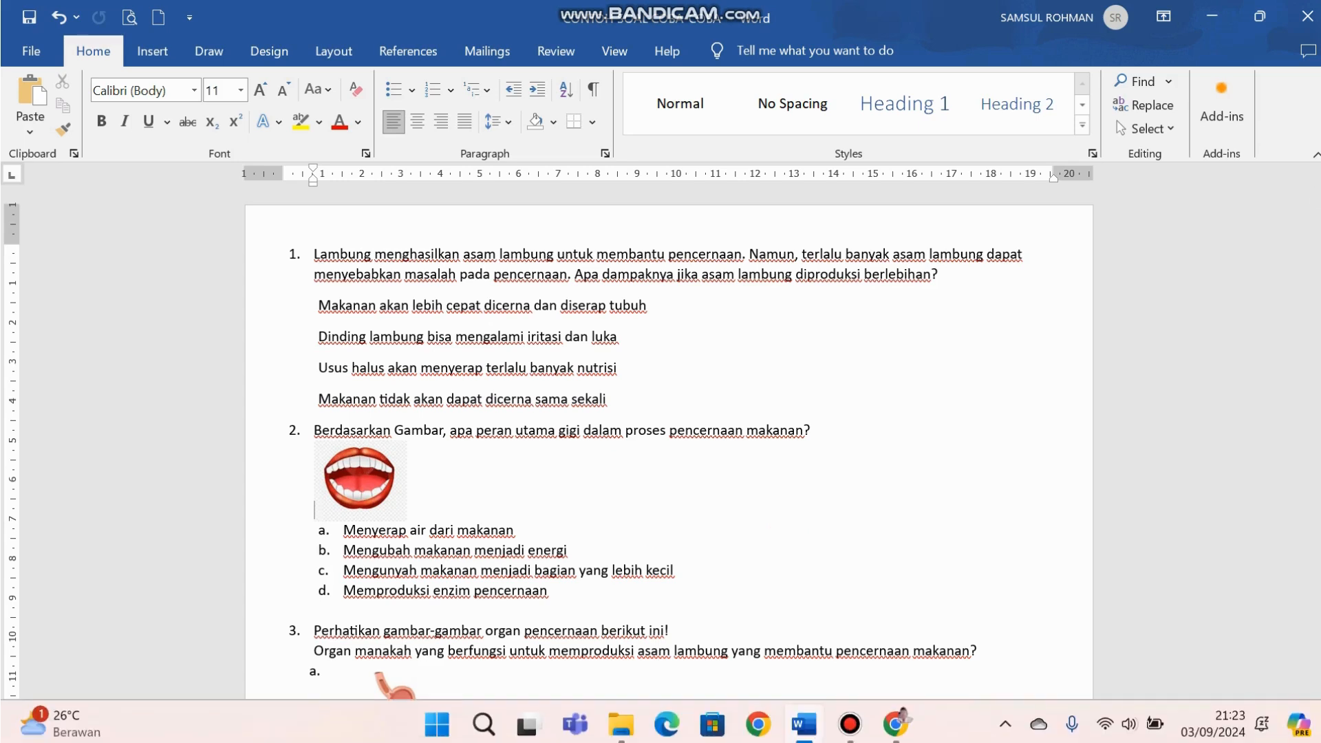
click(489, 731)
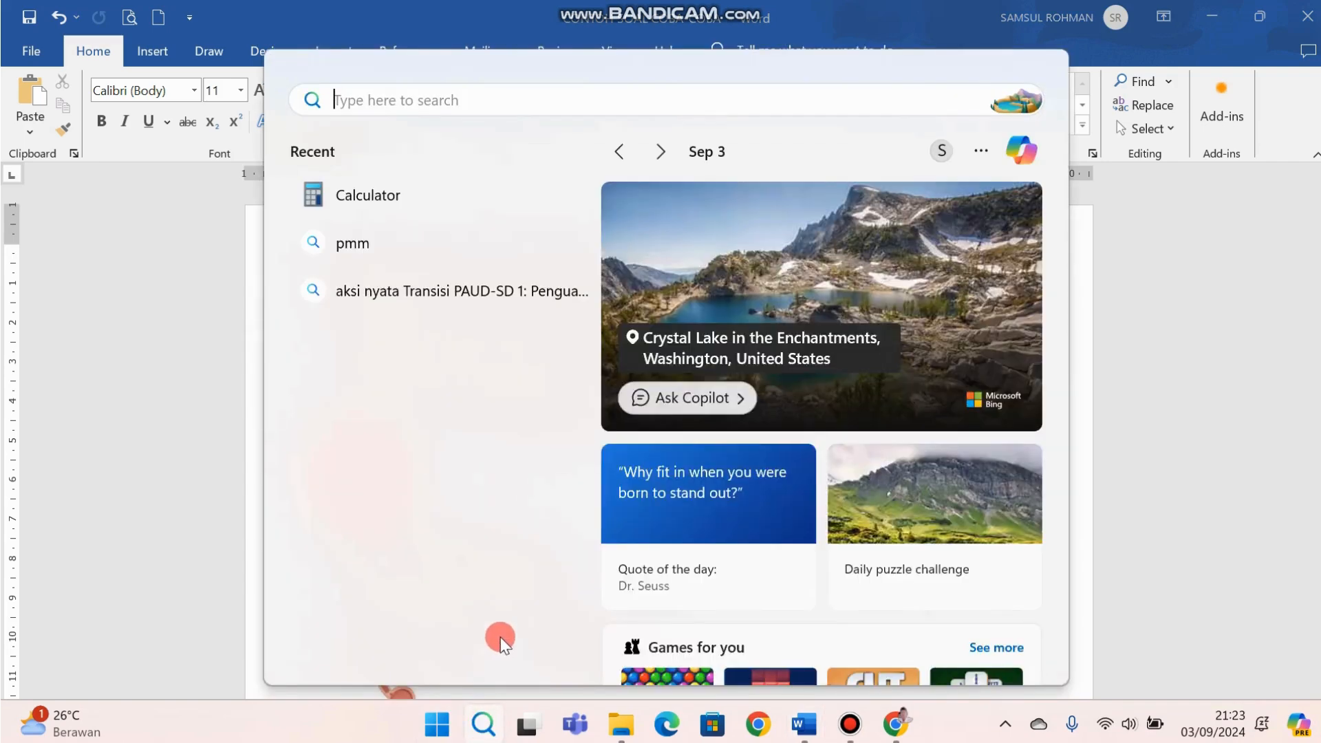
text(sni)
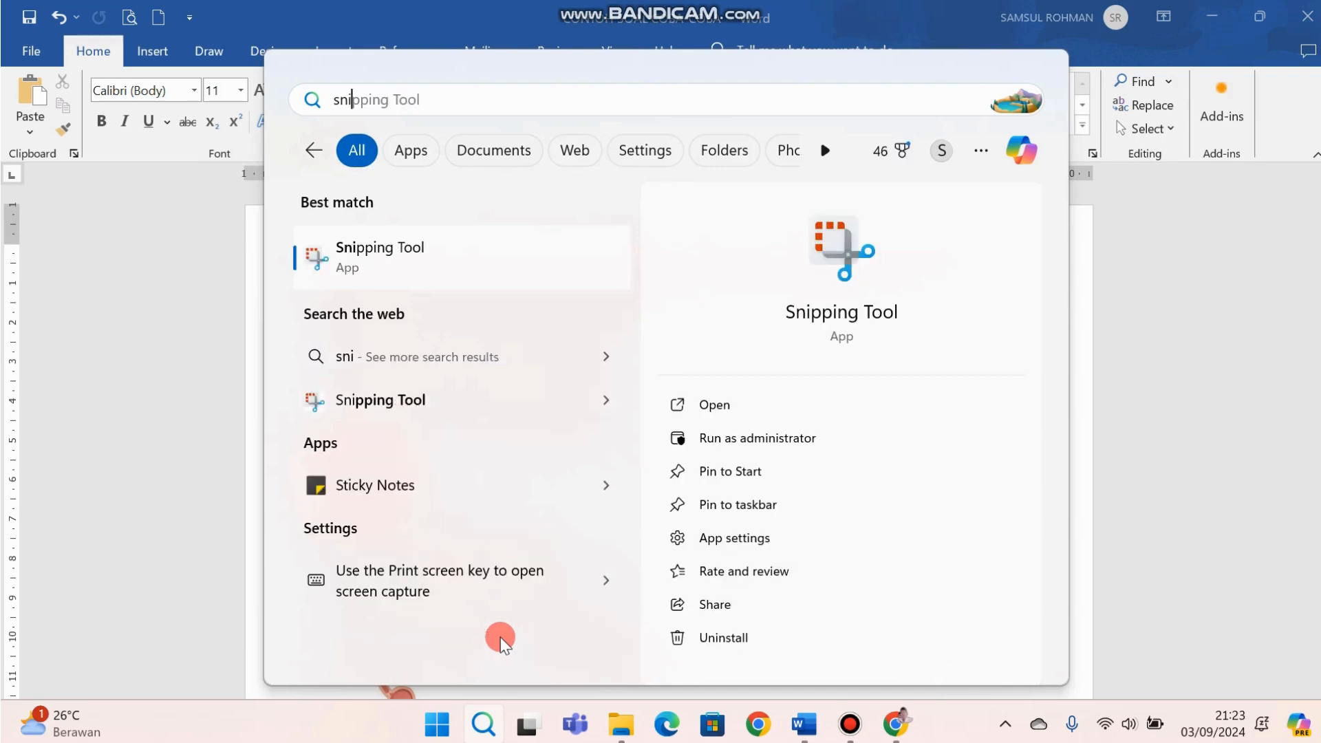
click(407, 249)
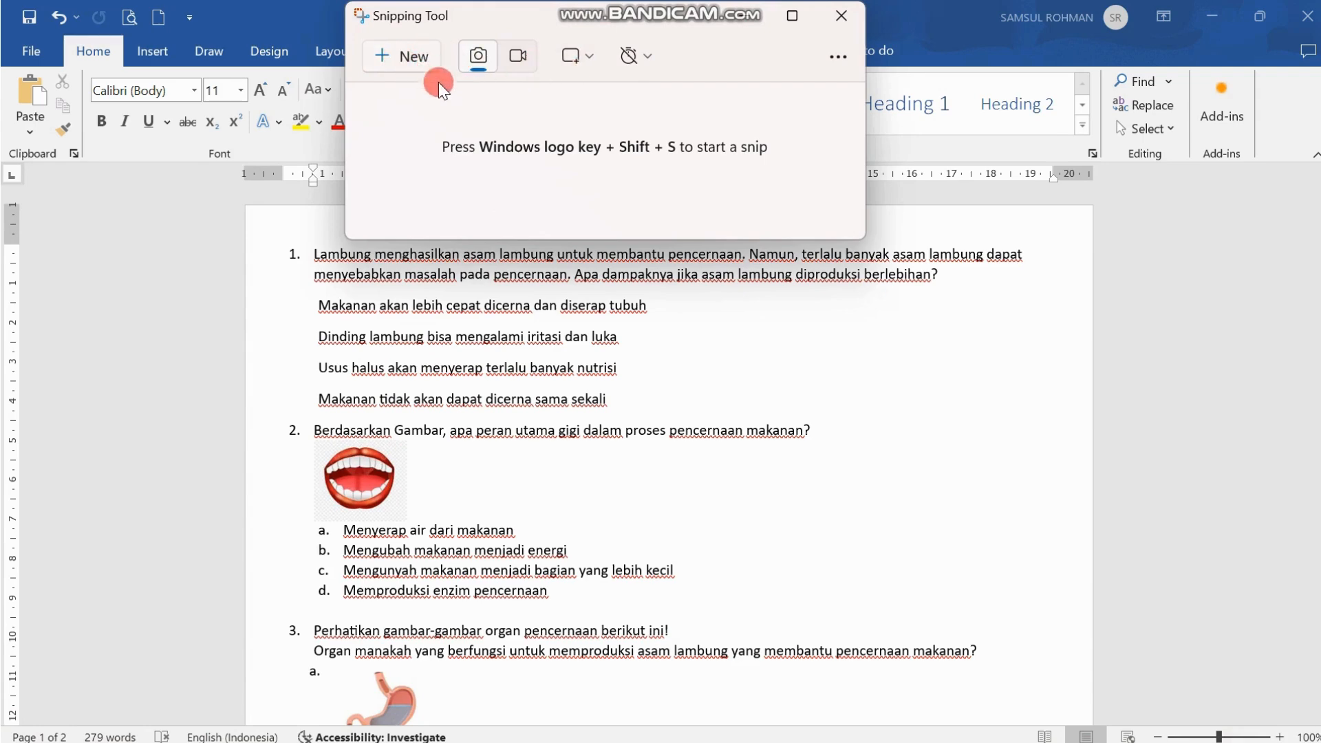
click(411, 61)
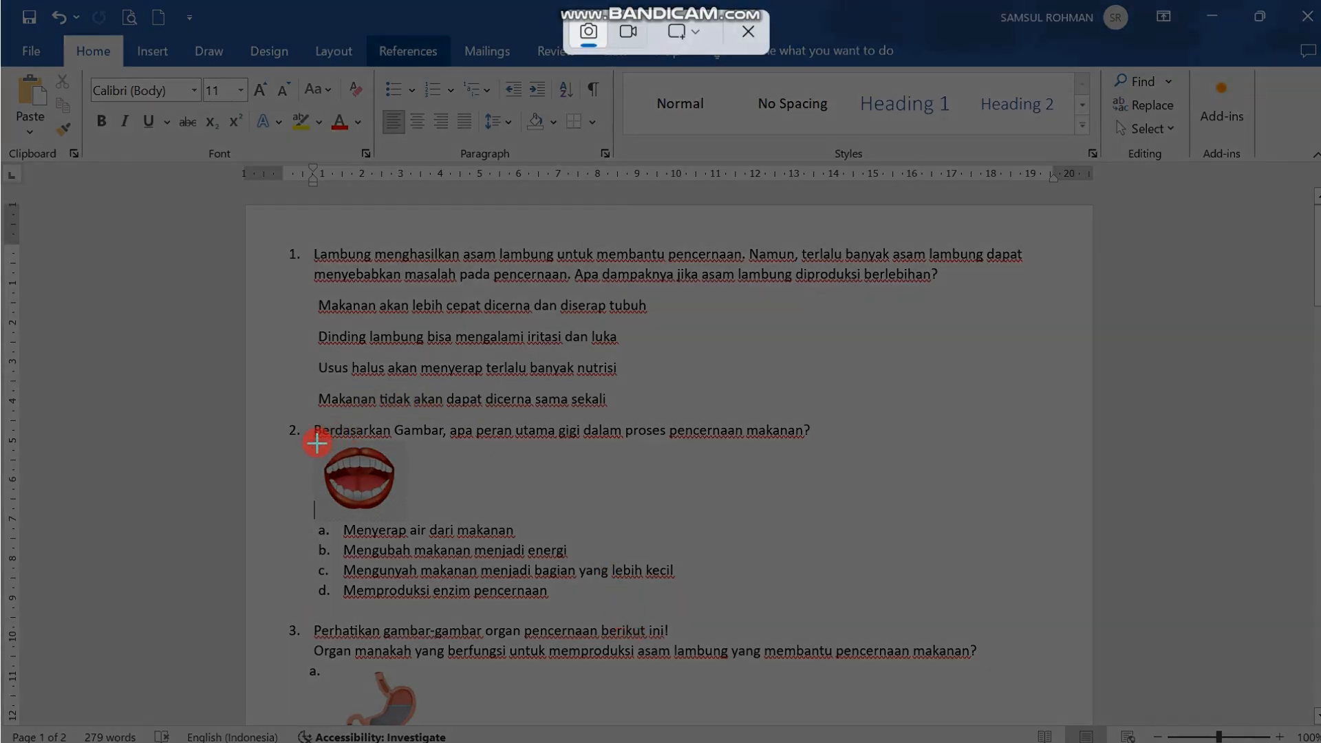
drag(314, 443, 401, 518)
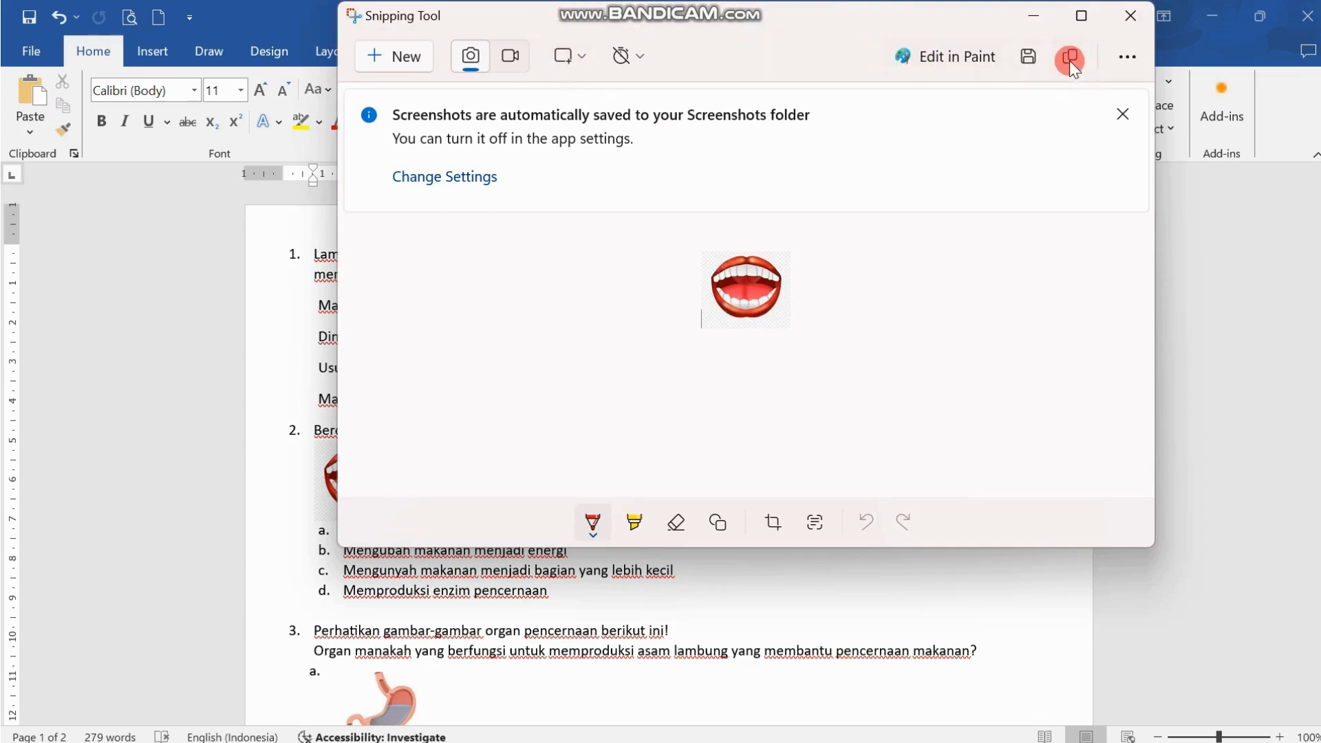
Step: Start saving the snip in the GUGUS 02 folder and create a subfolder there named "kumpulan gambar soal"
click(1020, 64)
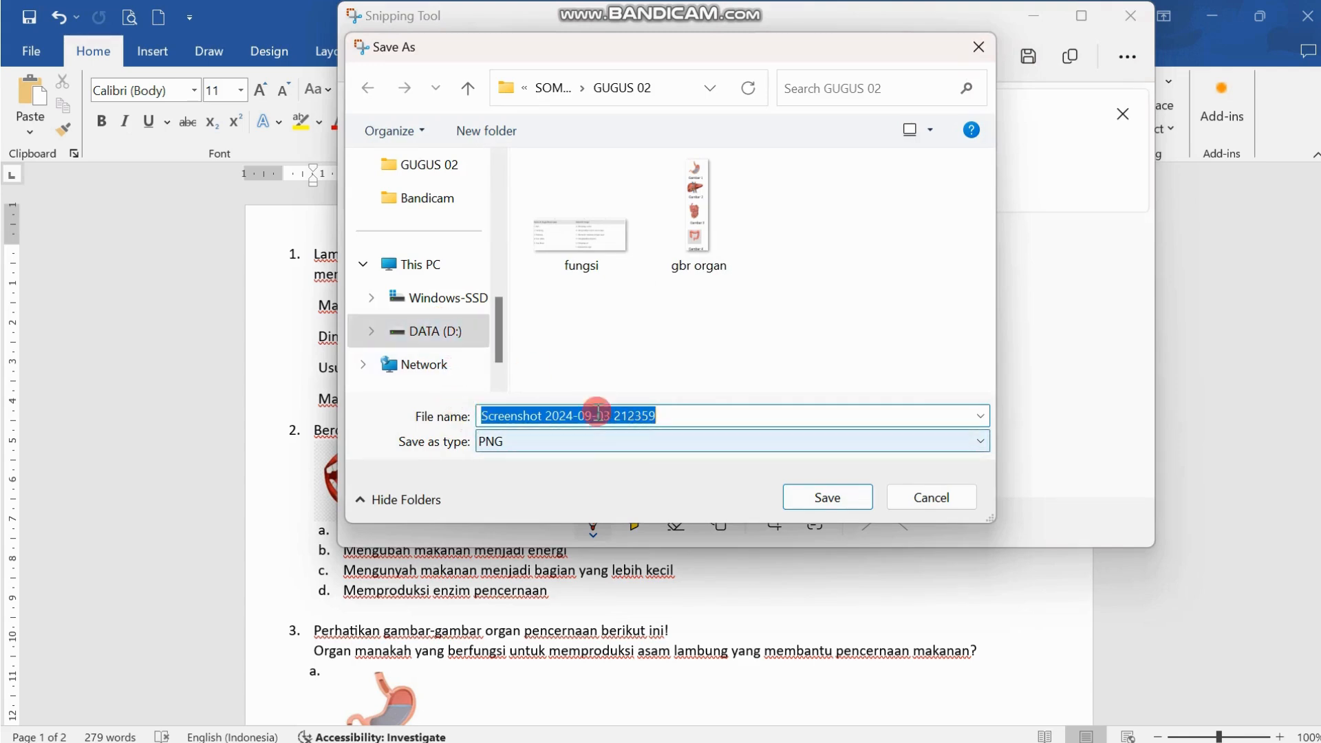
scroll(465, 262, up, 1)
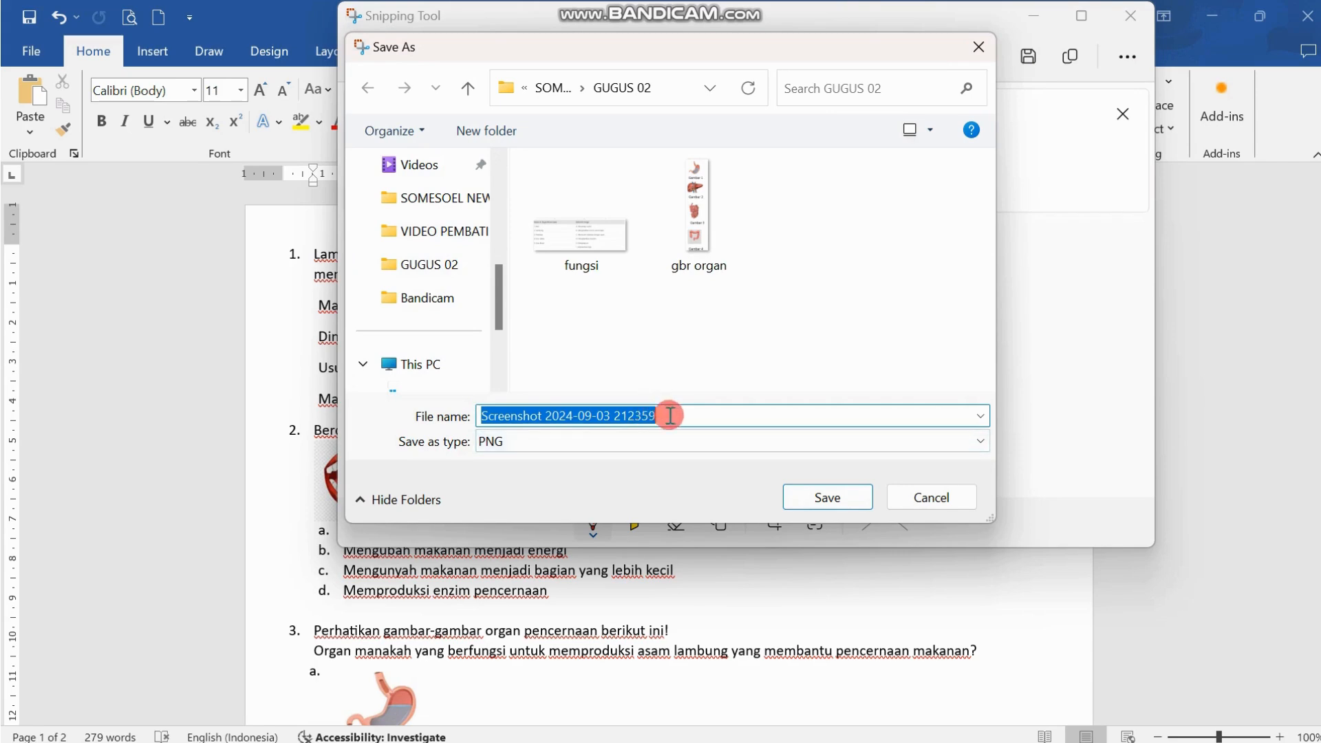
click(435, 268)
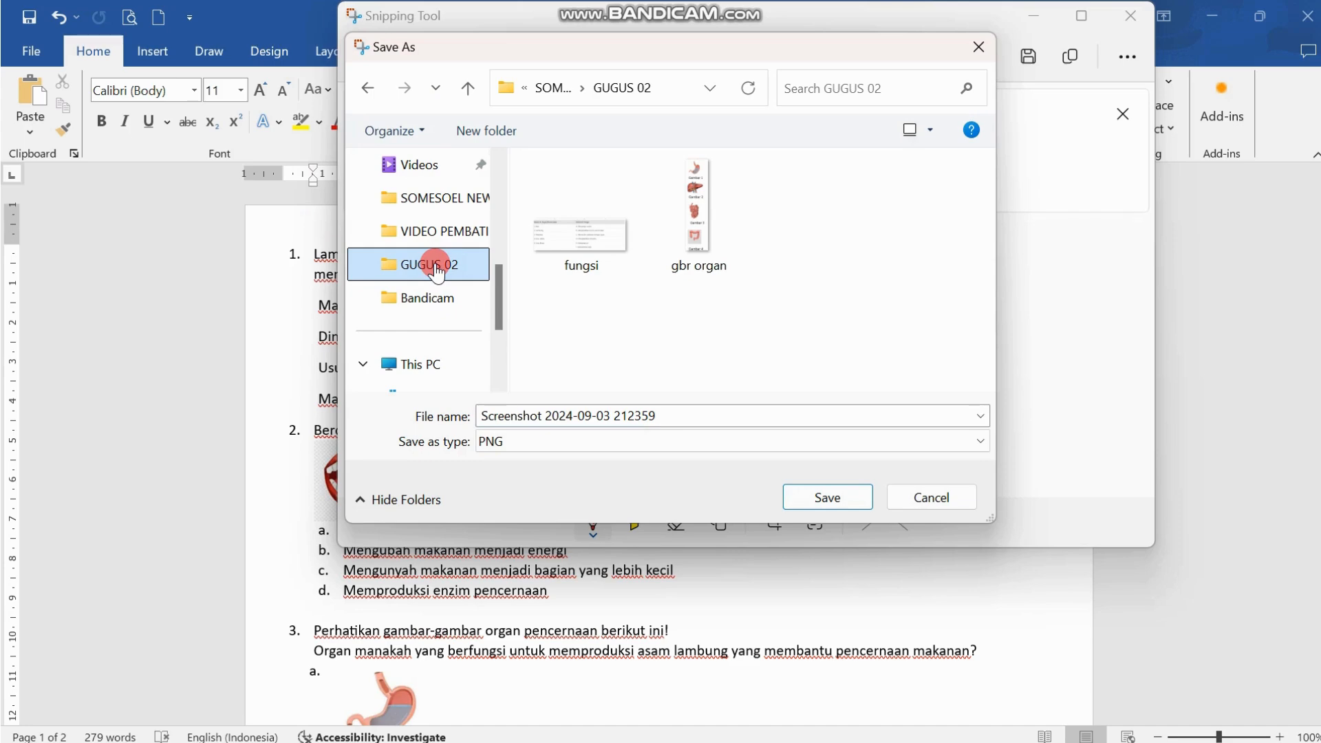
click(480, 136)
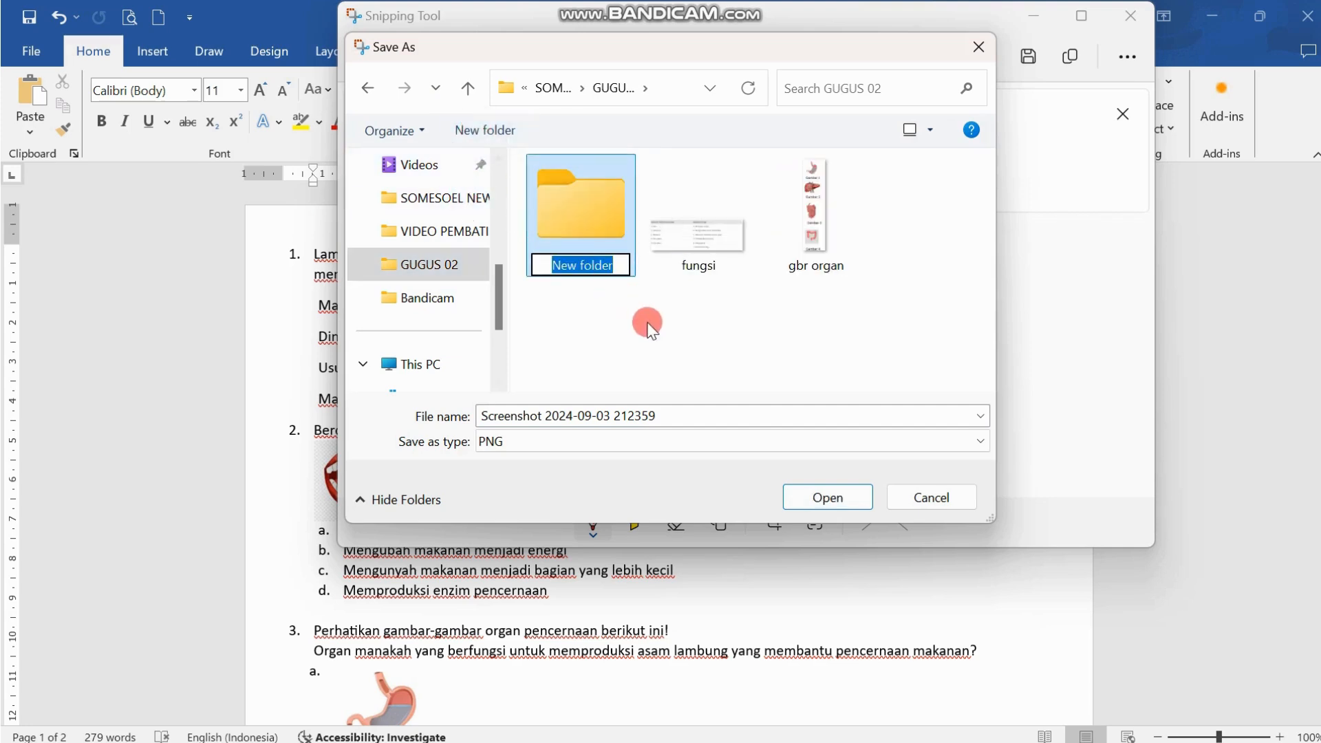
text(ku)
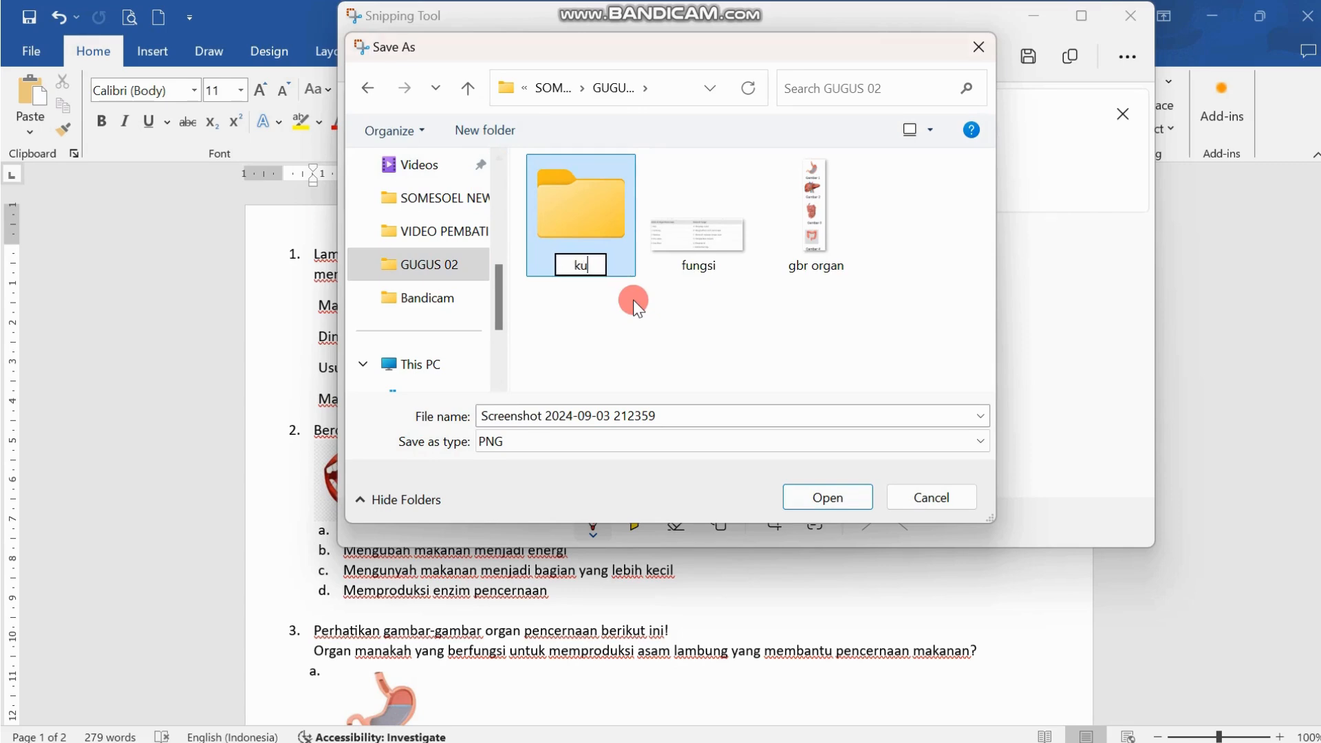
text(mpulan gambar soal)
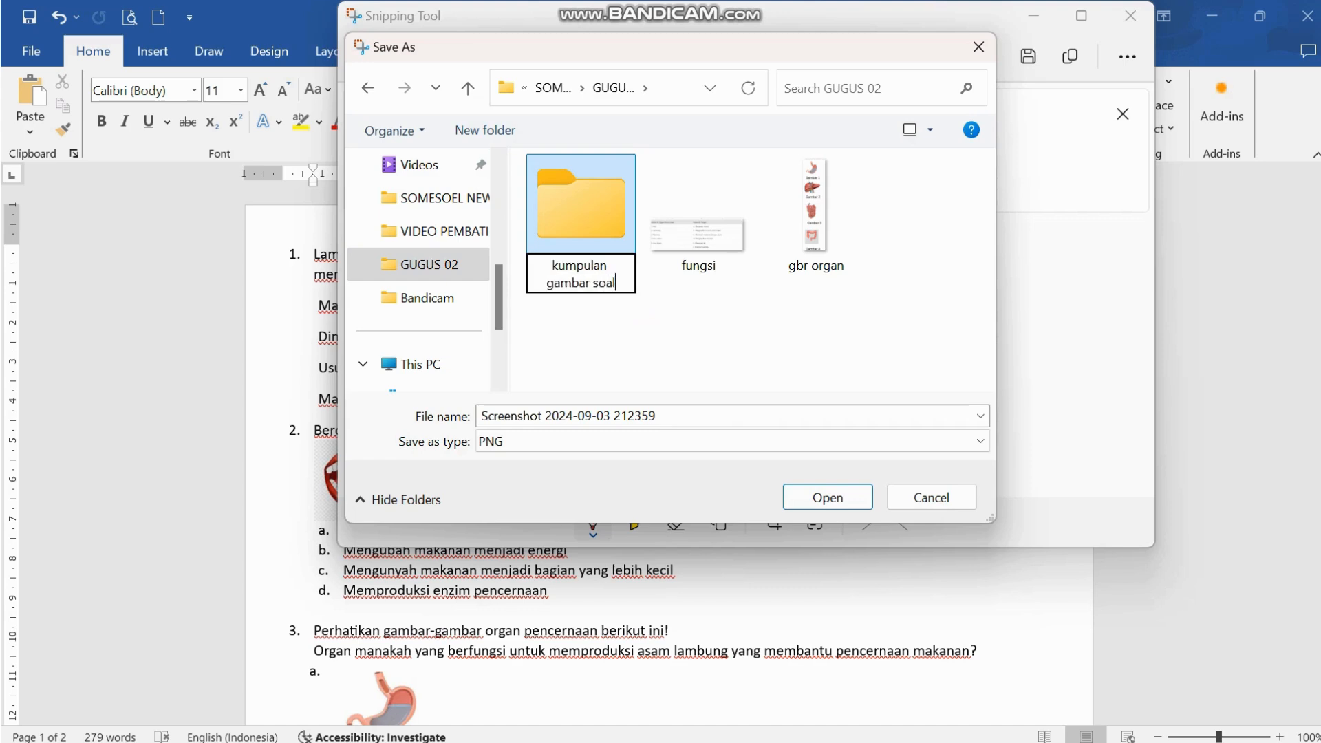
click(633, 300)
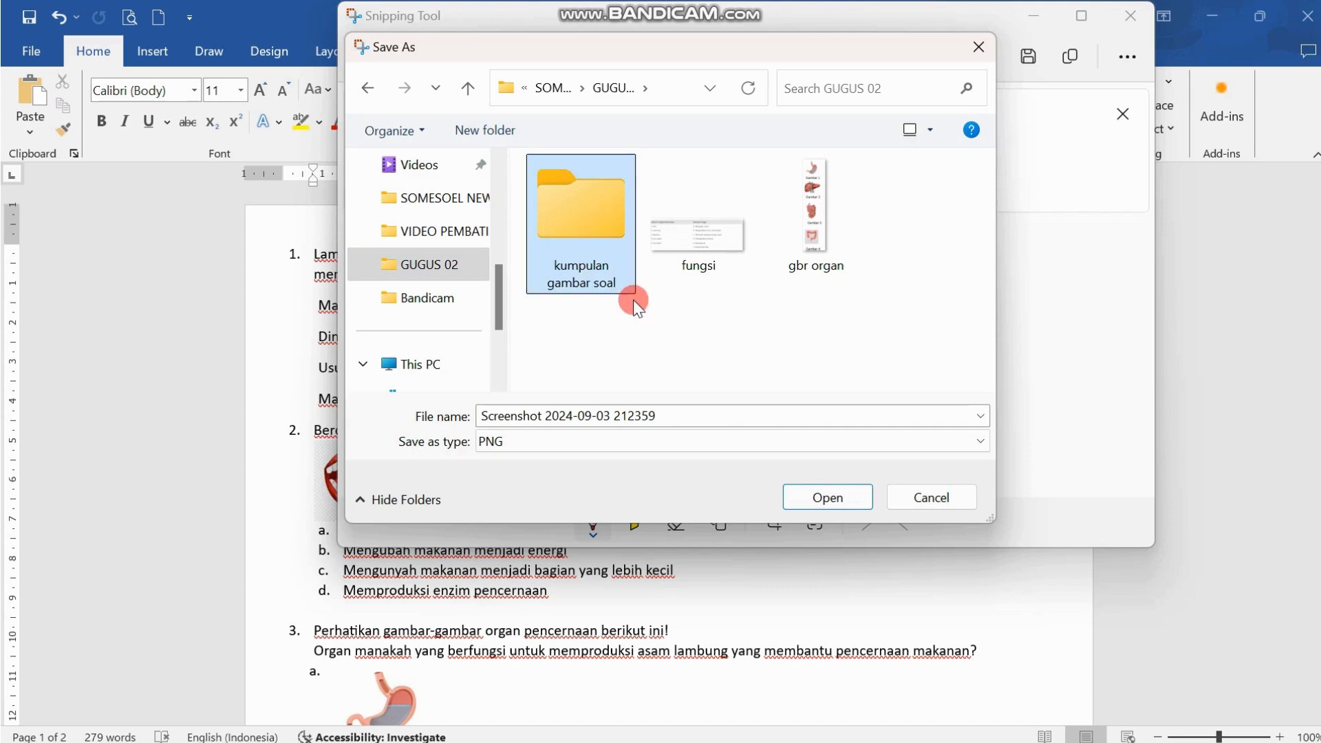
Step: Save the snip as a PNG named "gigi" in GUGUS 02 and minimize Snipping Tool
click(715, 417)
text(gigi)
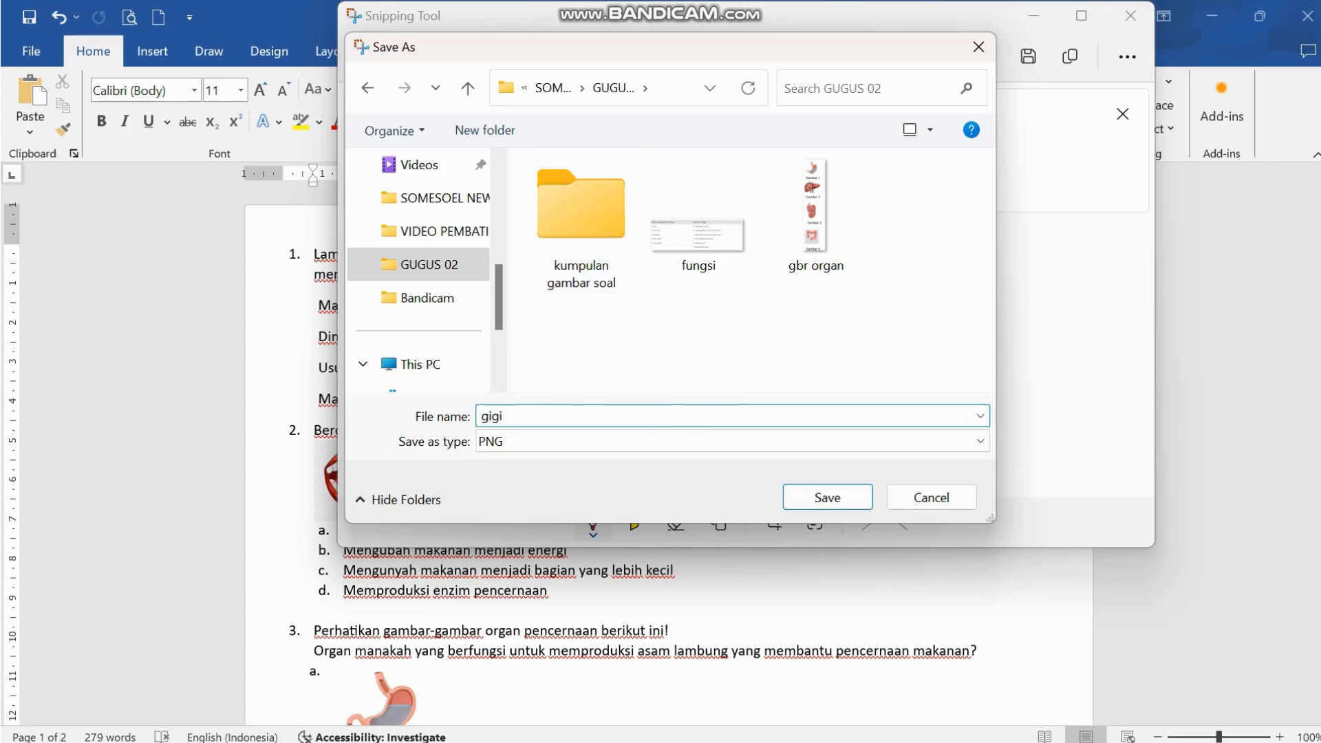
click(830, 498)
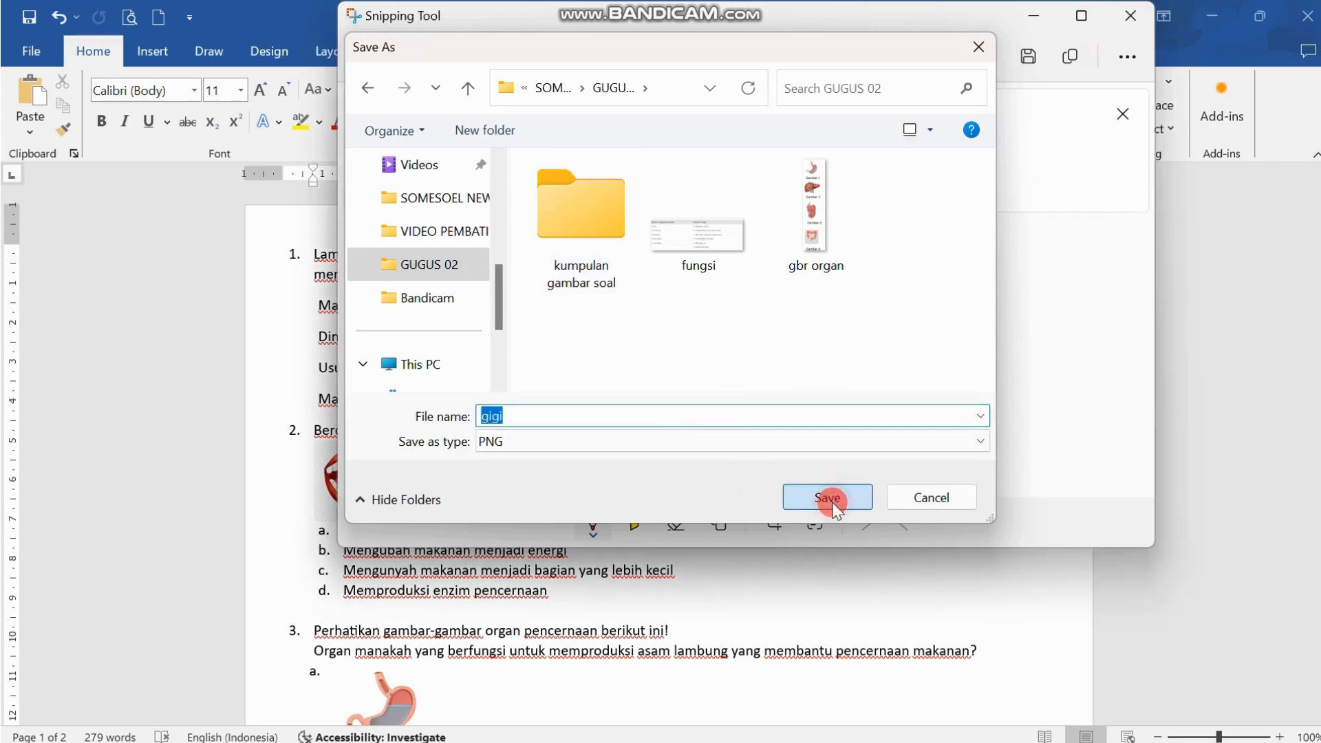
click(1032, 17)
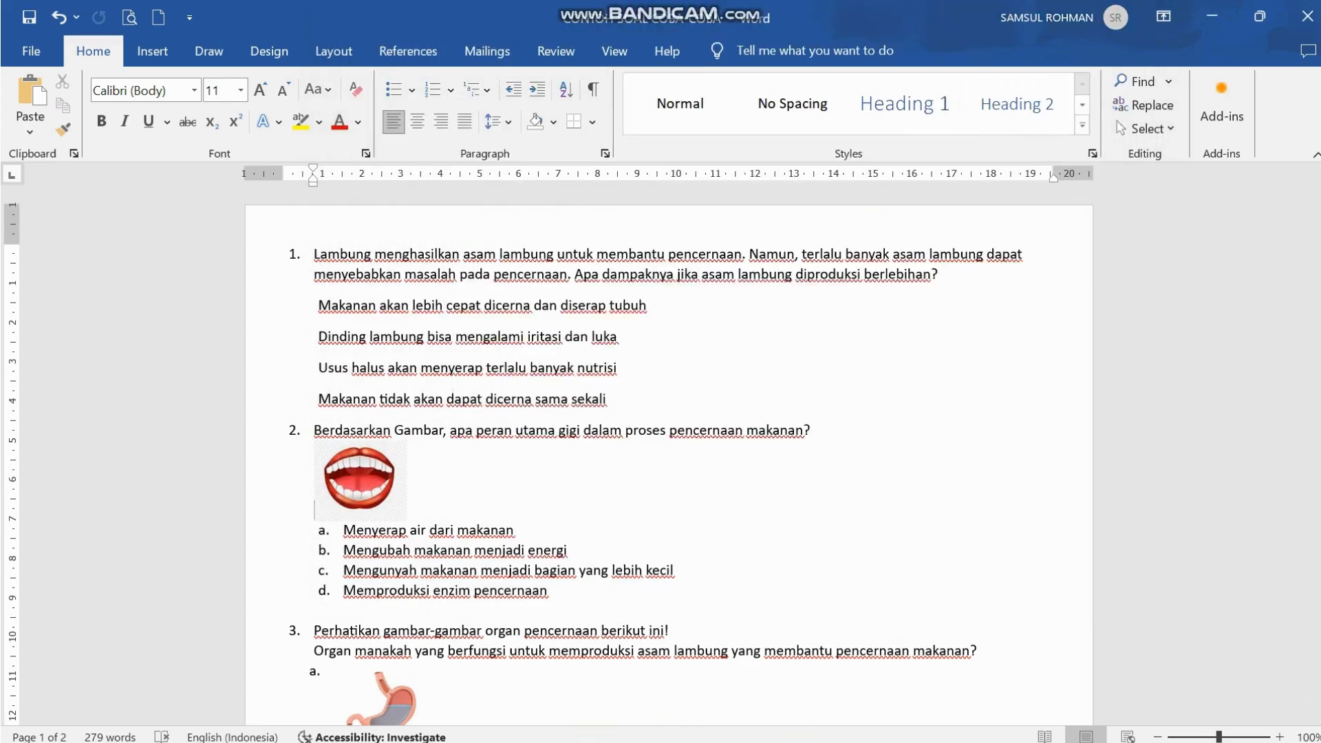
Step: Return to the form in the browser and open image insertion for the question about the role of teeth
click(856, 726)
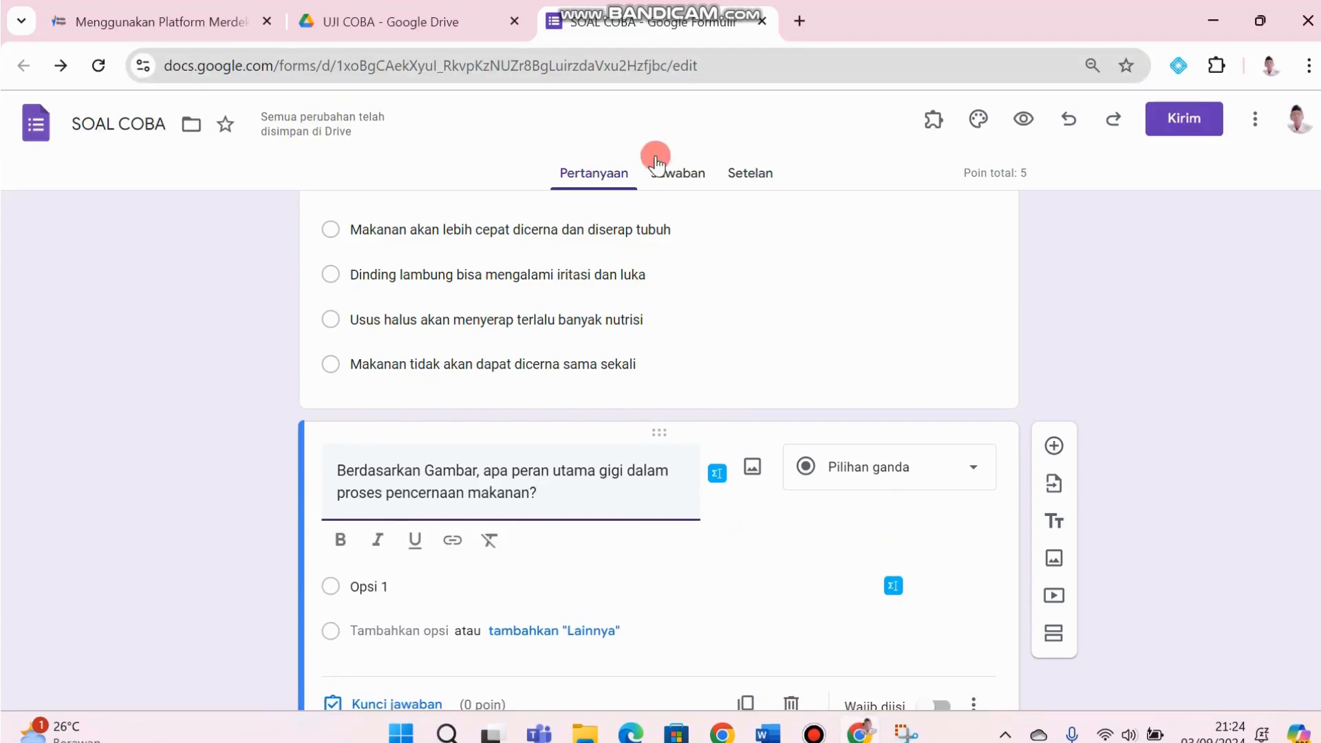
click(752, 472)
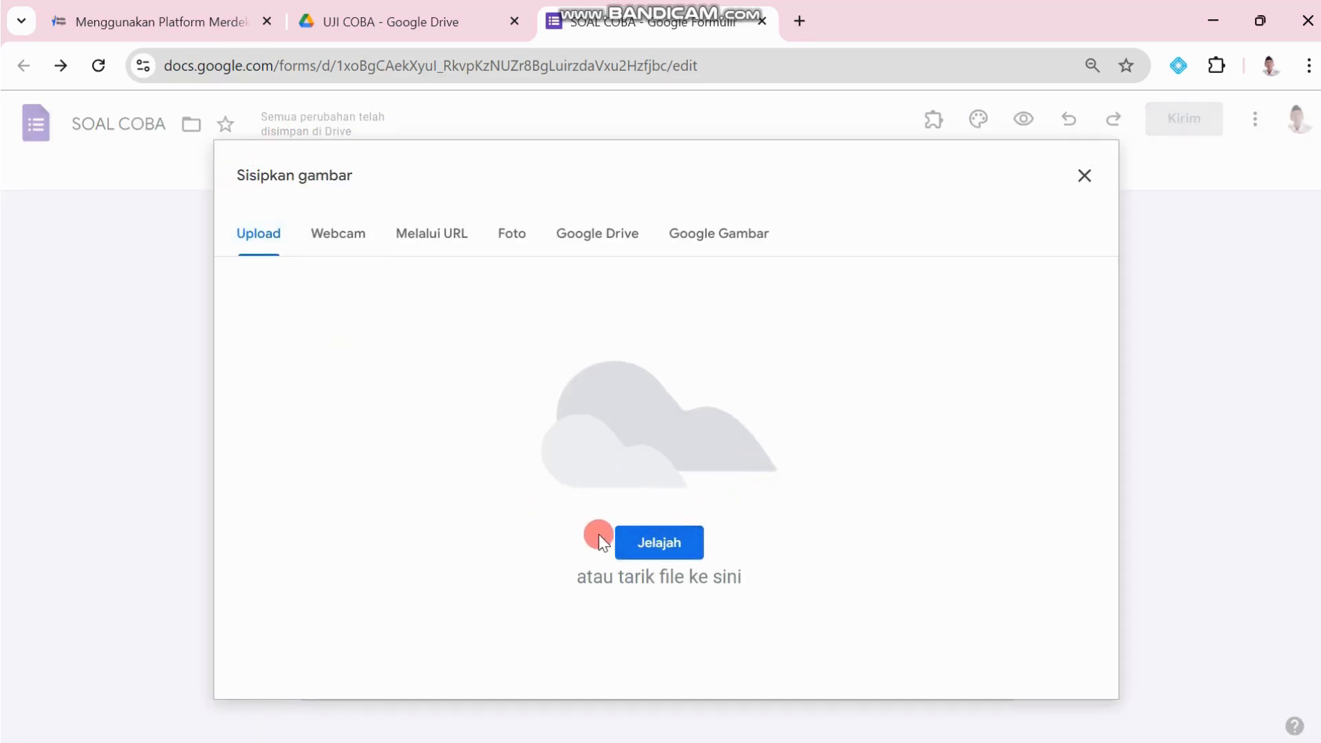
click(652, 542)
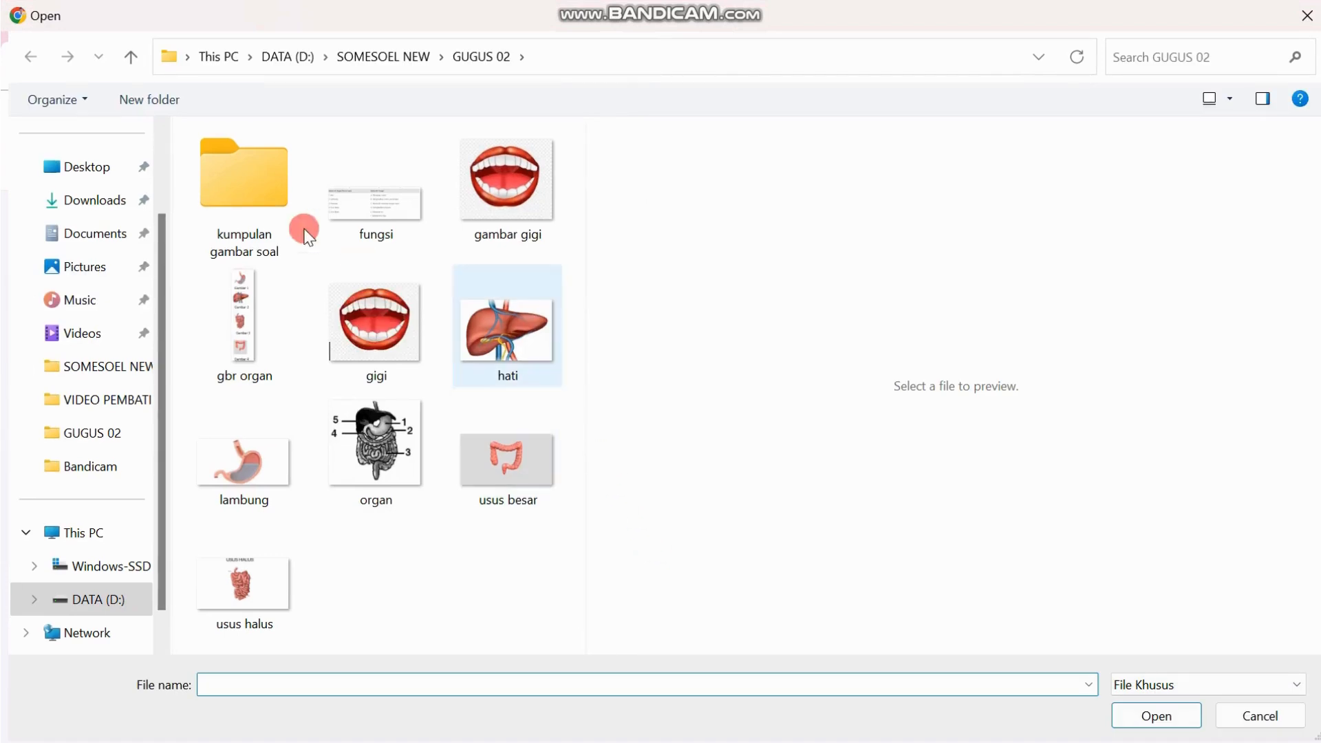
click(242, 181)
double_click(241, 181)
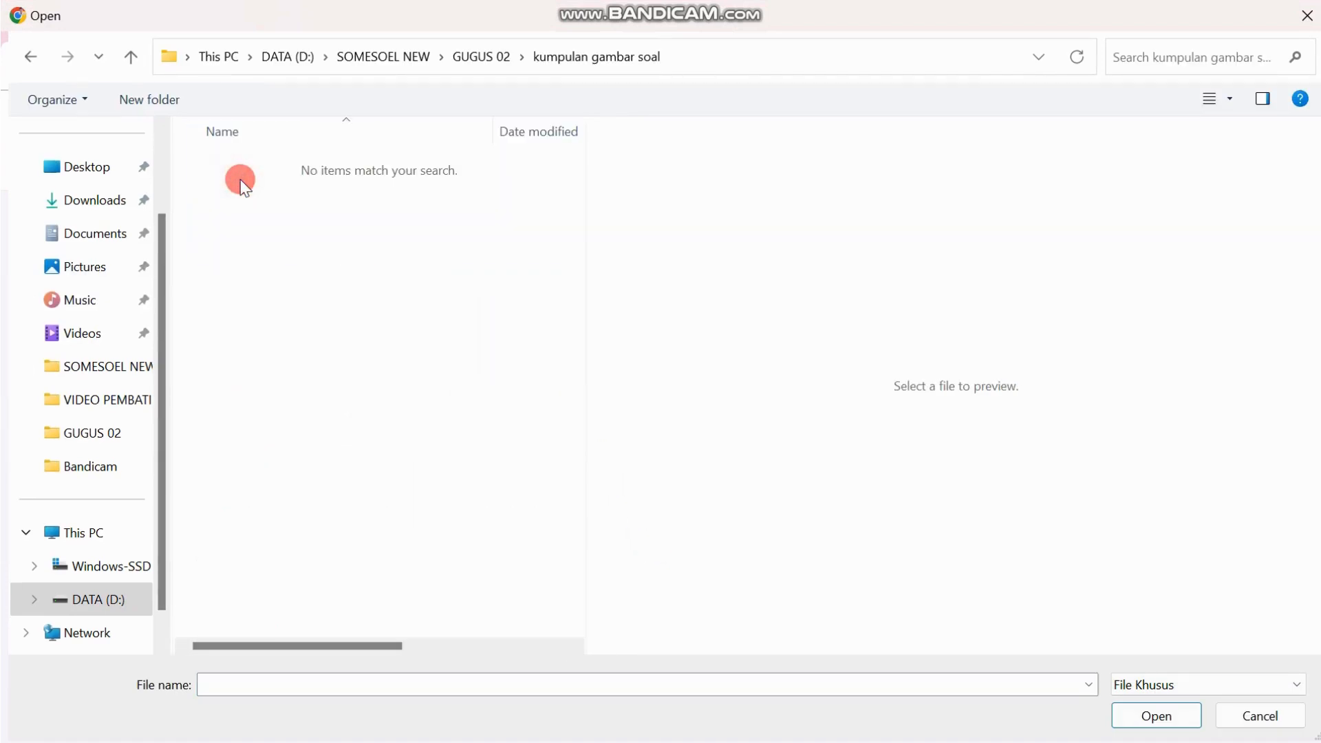
click(1279, 684)
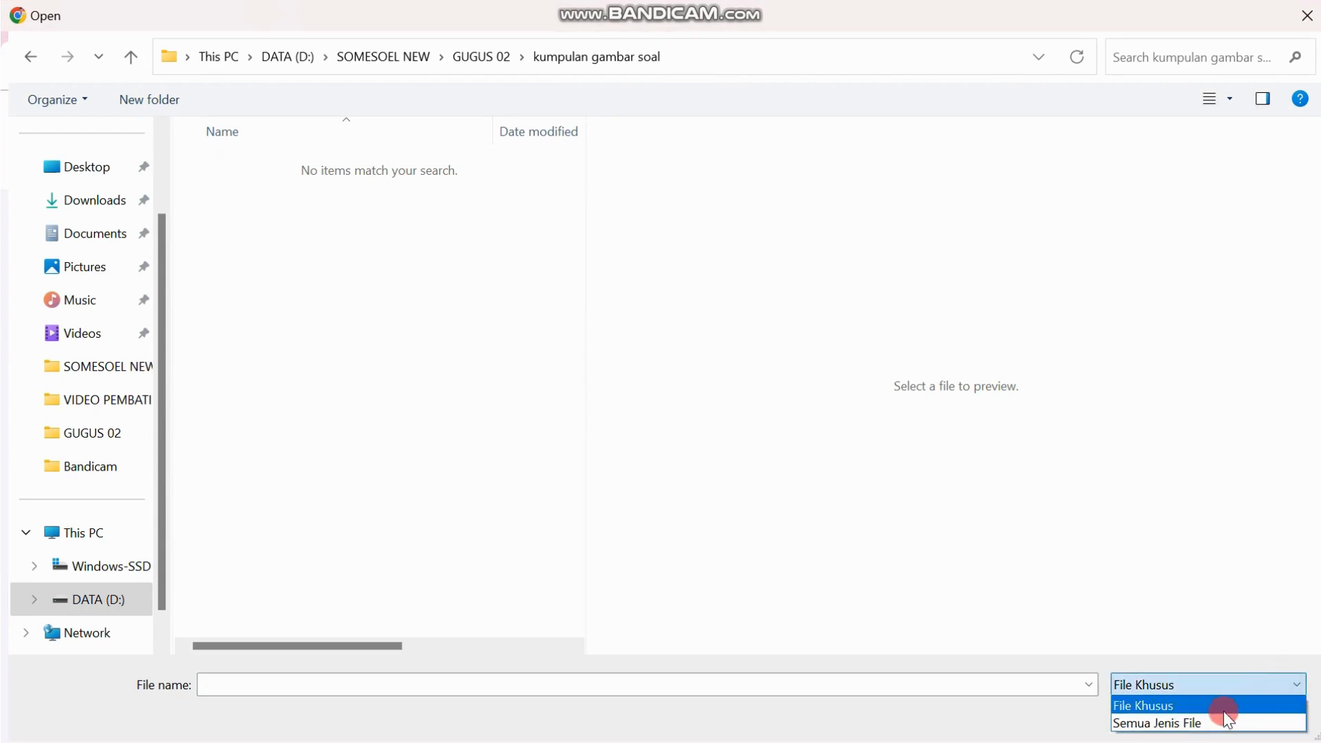
click(1206, 724)
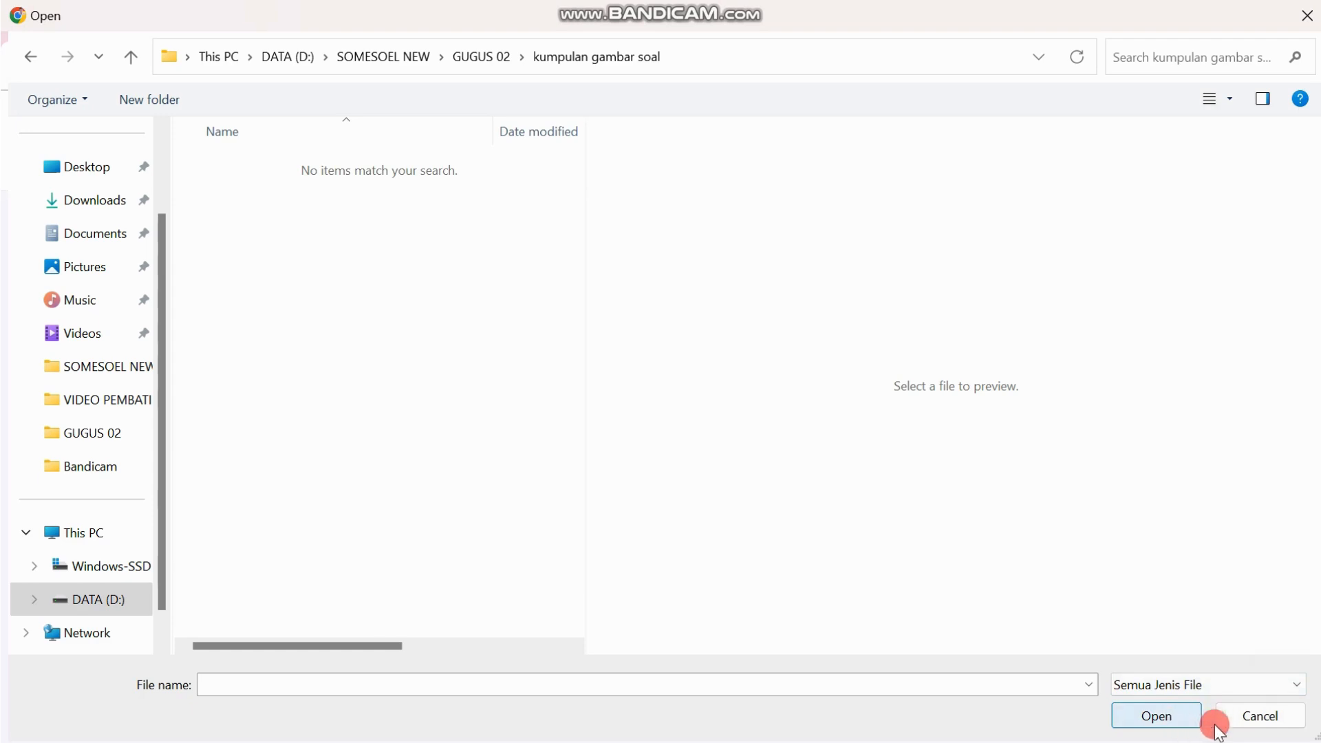
click(1246, 717)
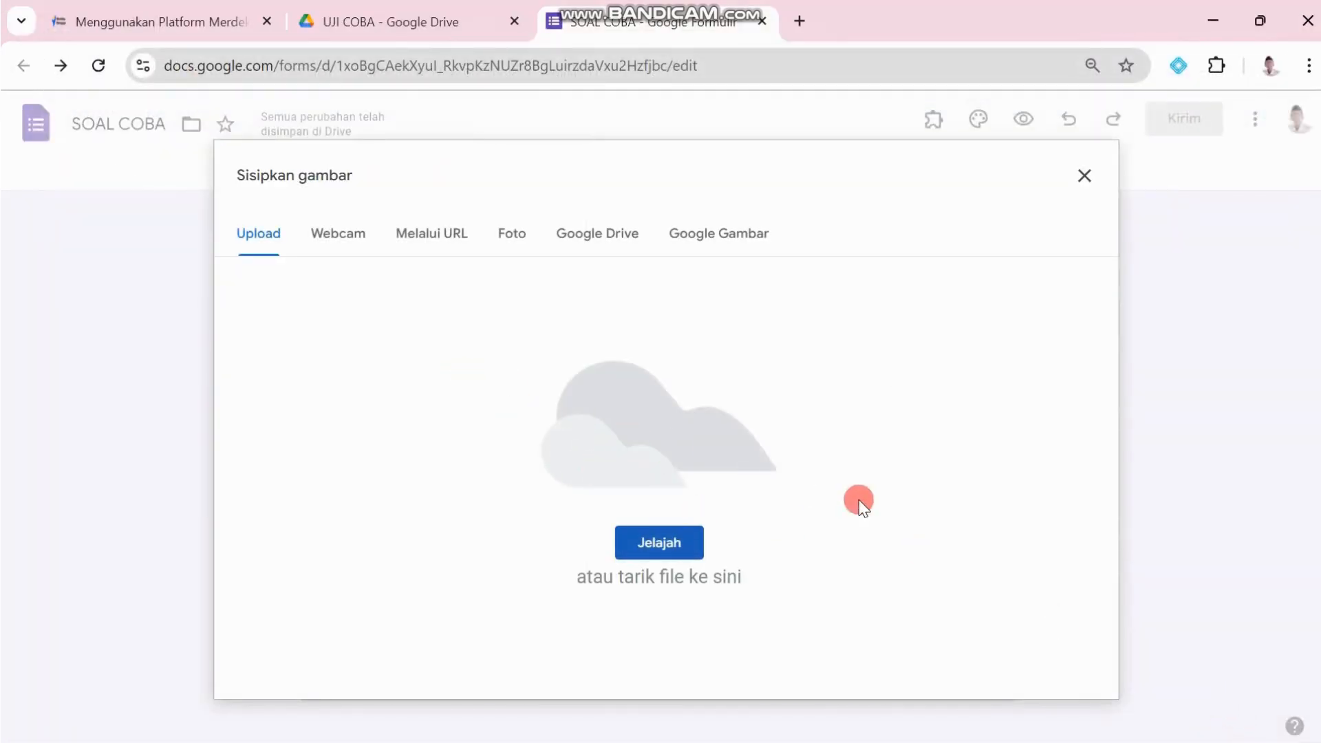
Step: Upload the "gambar gigi" picture from the GUGUS 02 folder into the question about the role of teeth
click(688, 543)
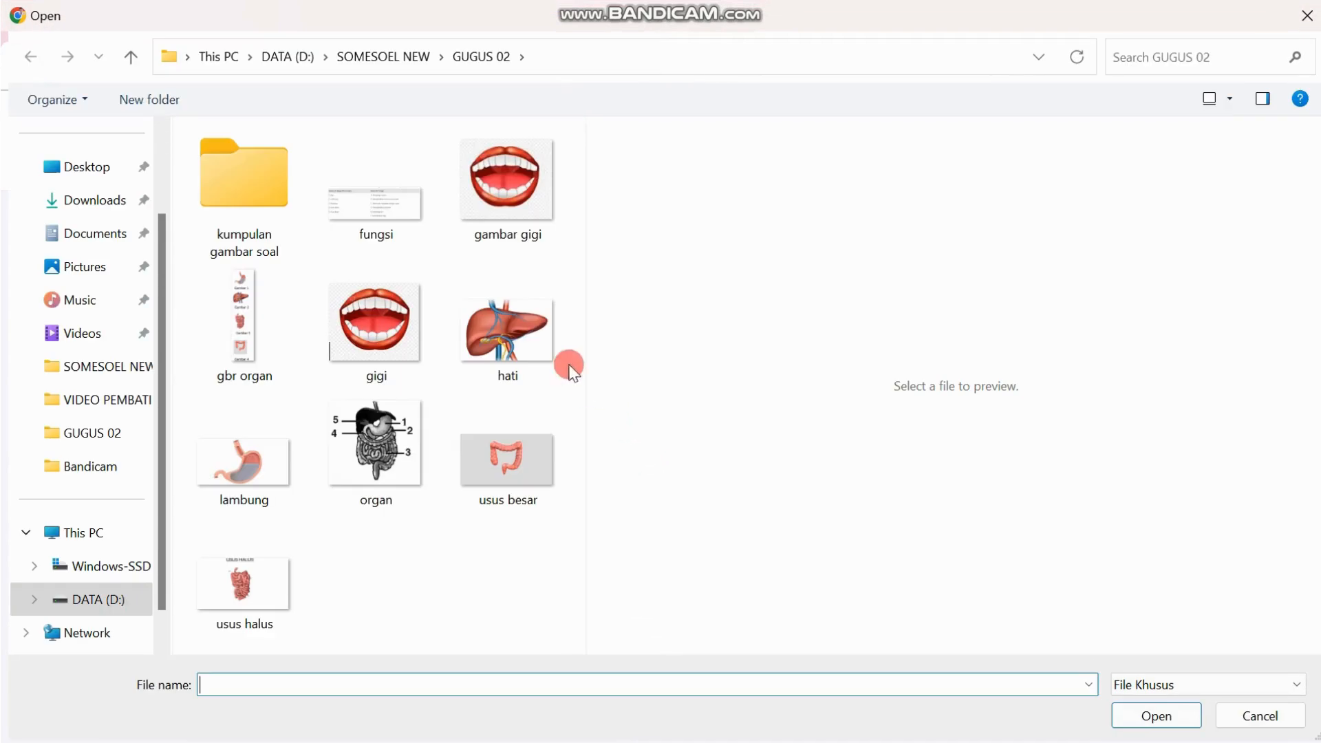
click(500, 223)
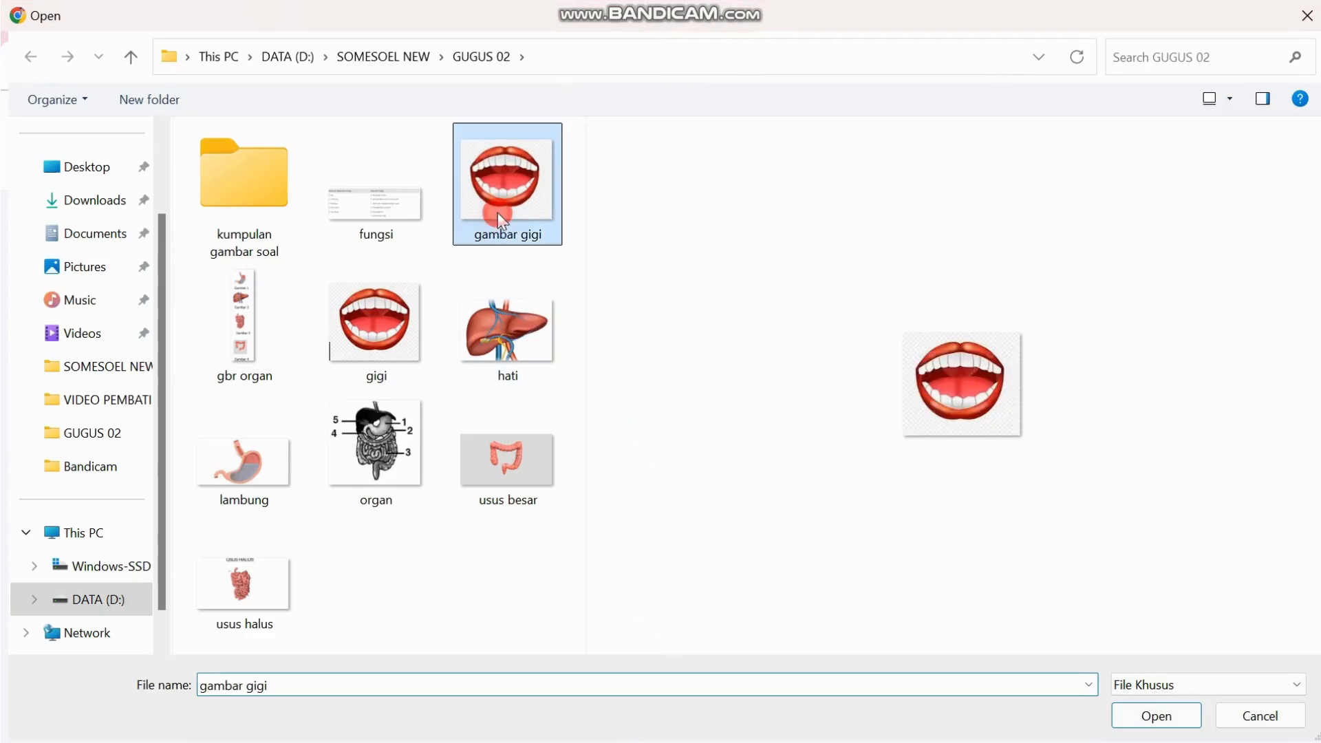
click(1129, 706)
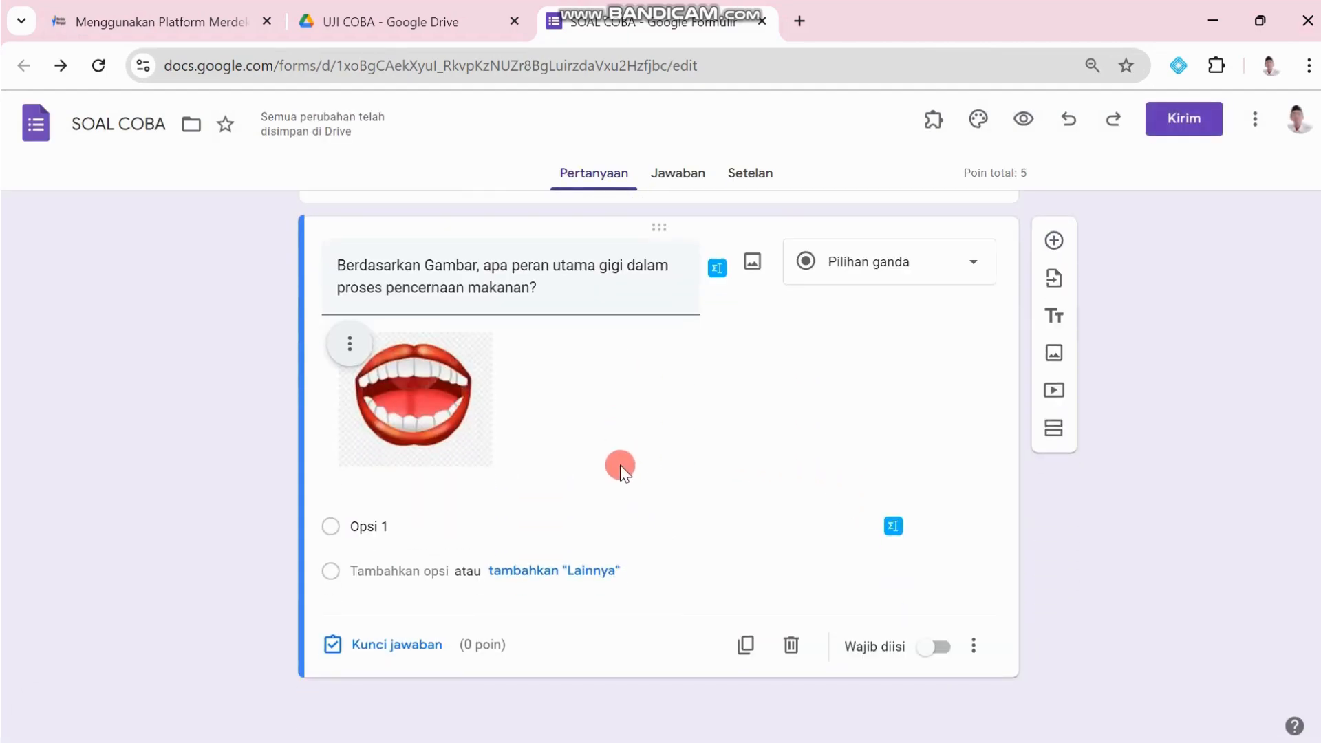
click(434, 426)
click(448, 515)
click(503, 349)
click(540, 519)
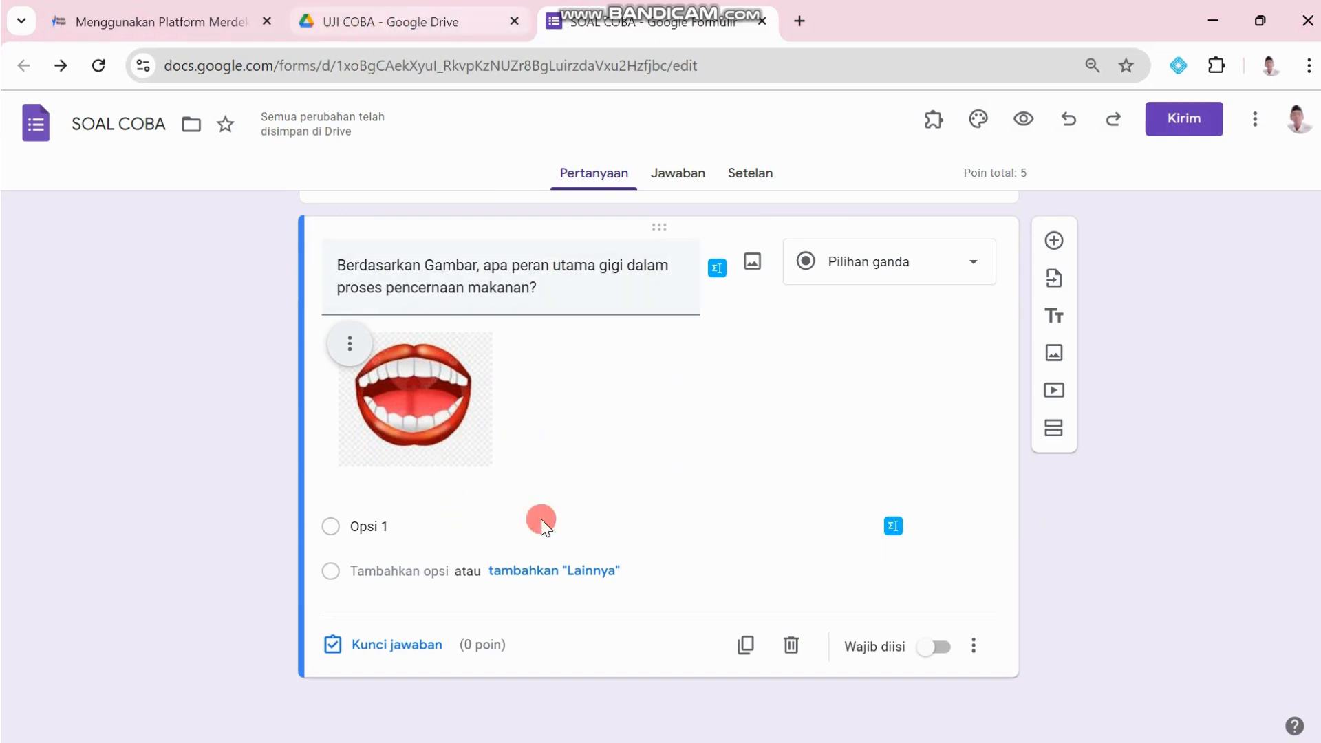
Step: Switch to the Word document, remove the a–d lettering from question 2's four answer options and copy them
click(762, 724)
click(762, 723)
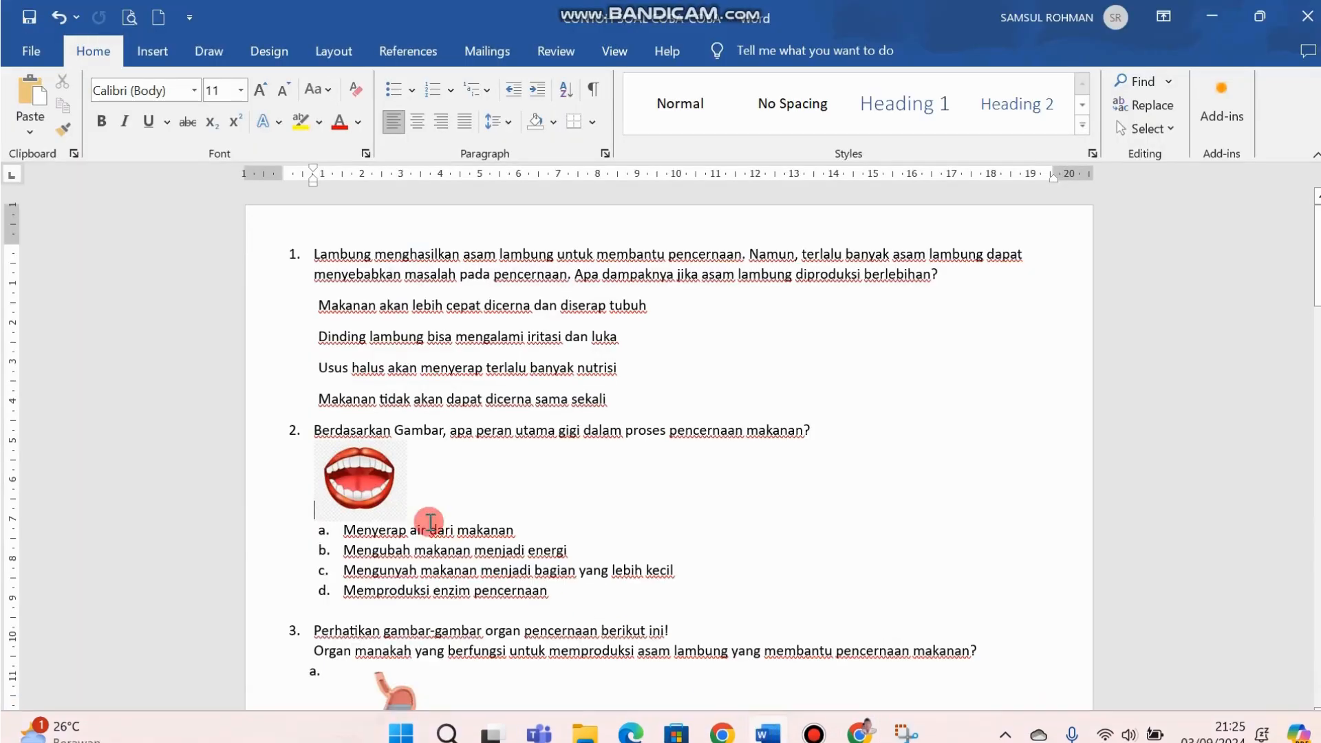
drag(347, 528, 572, 593)
key(ctrl+c)
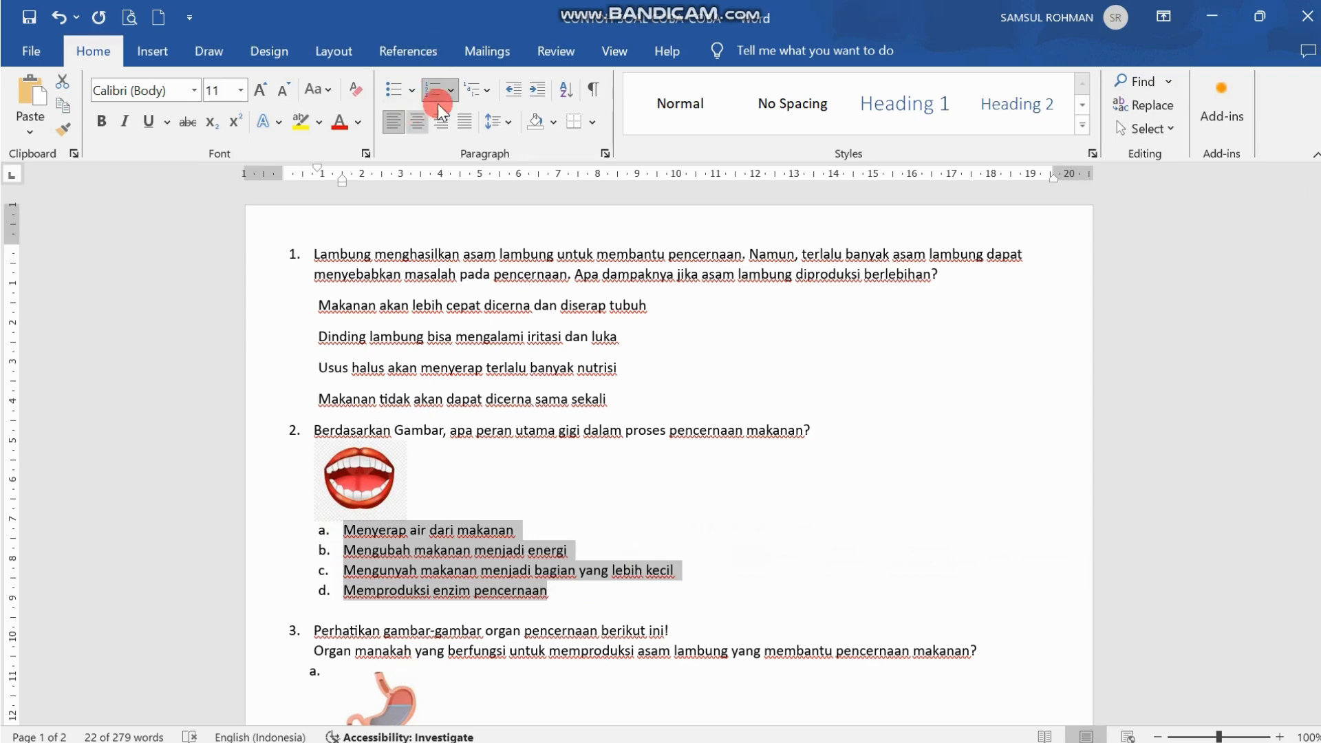
click(452, 90)
click(481, 176)
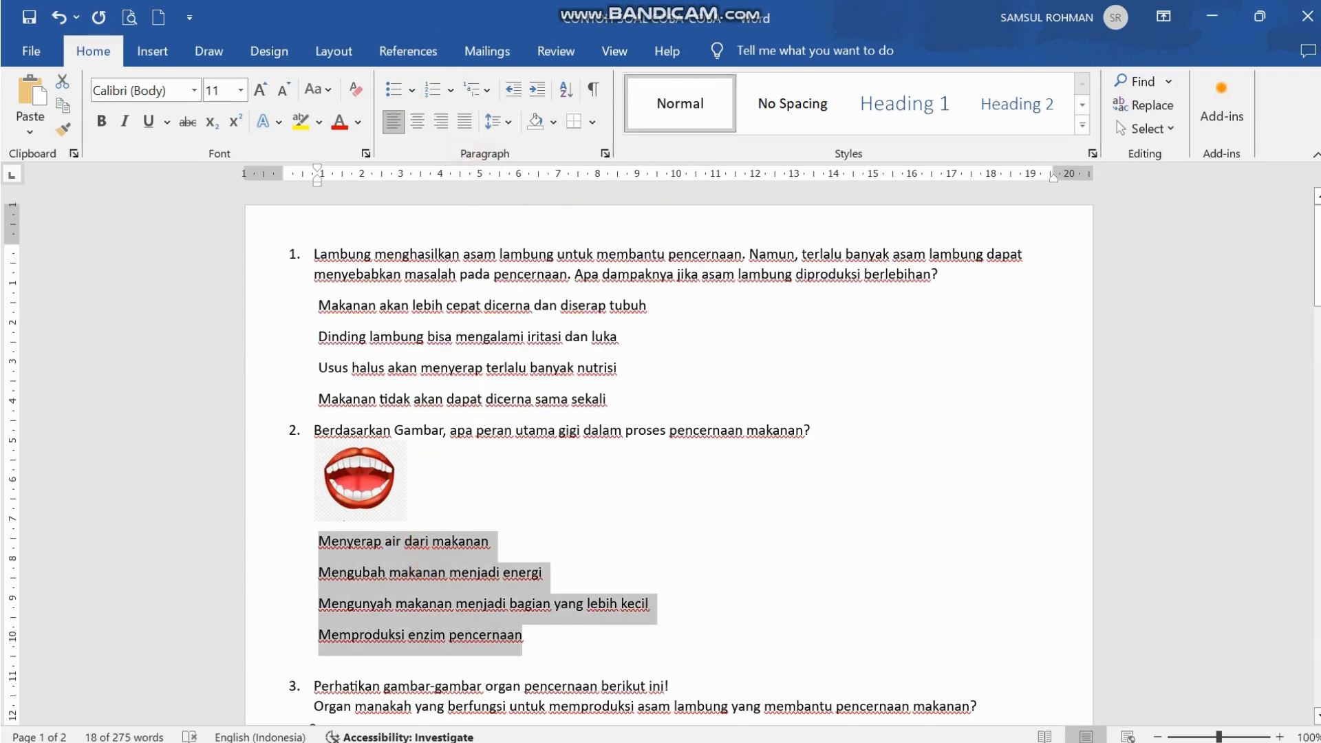
Step: Return to the form in Chrome and paste the four copied answer options into the question about the role of teeth
click(857, 724)
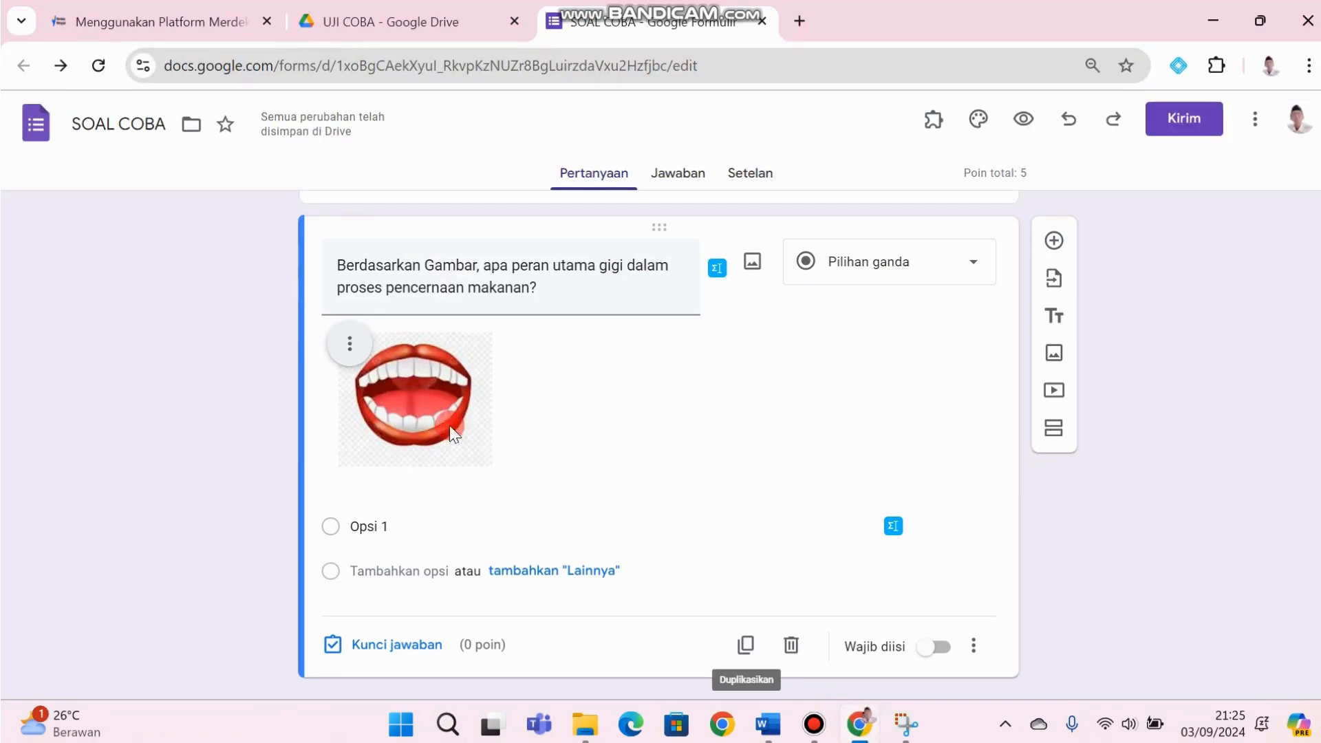
click(424, 525)
key(ctrl+v)
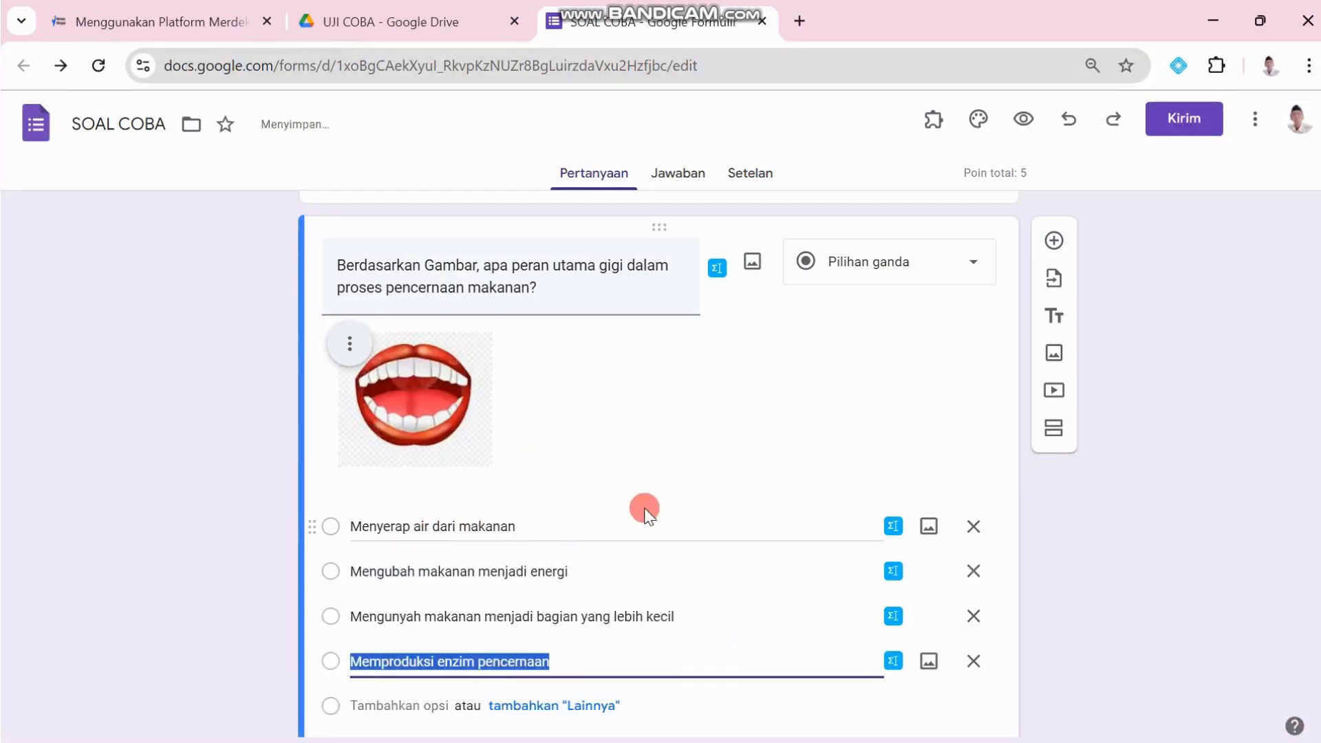
Step: Set the answer key of the teeth question to "Mengunyah makanan menjadi bagian yang lebih kecil" worth 5 points
scroll(752, 466, down, 2)
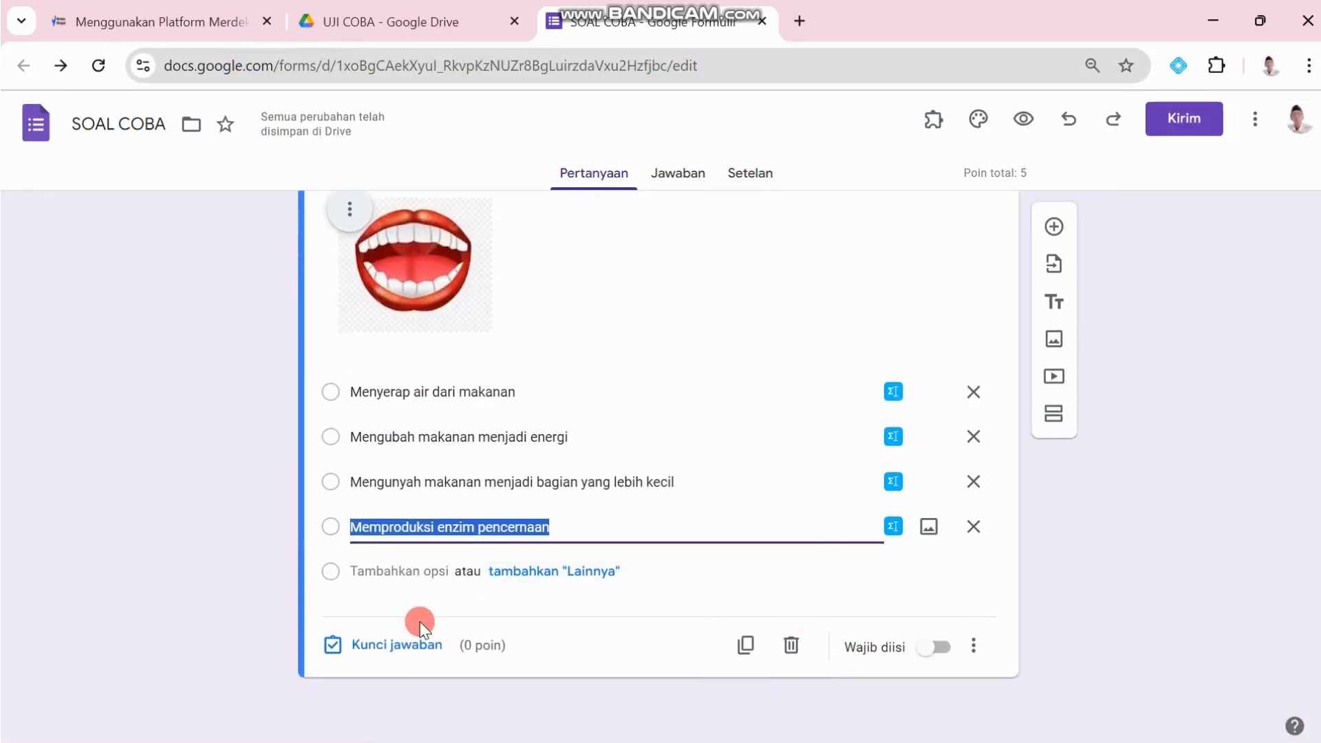
click(431, 652)
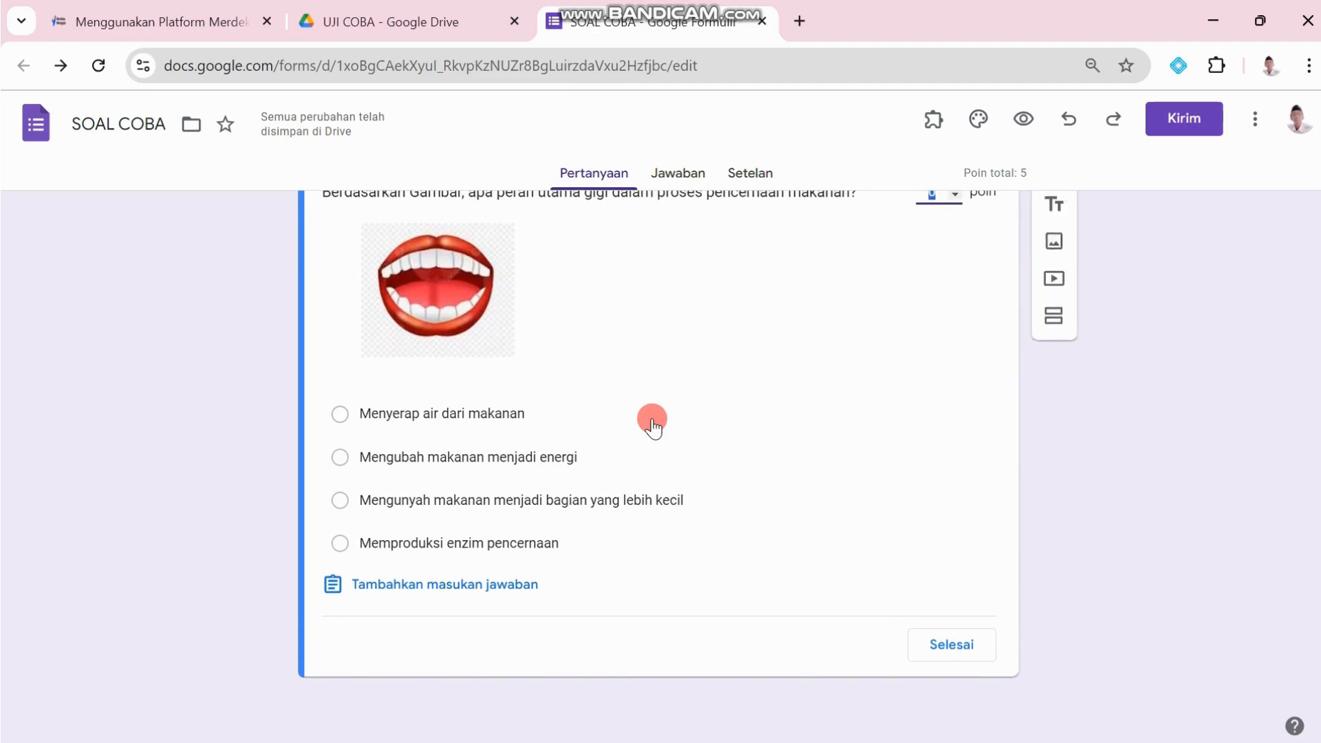
click(675, 502)
scroll(946, 351, up, 3)
click(943, 402)
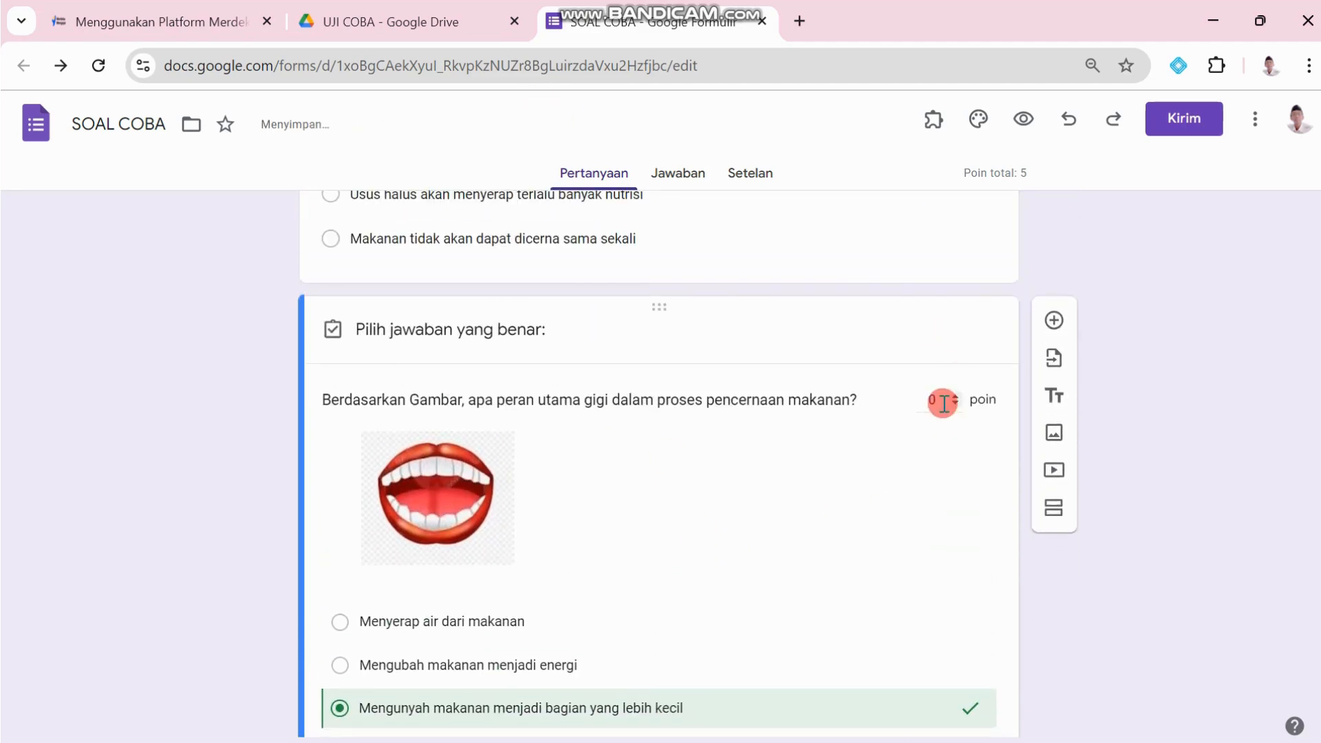
click(952, 396)
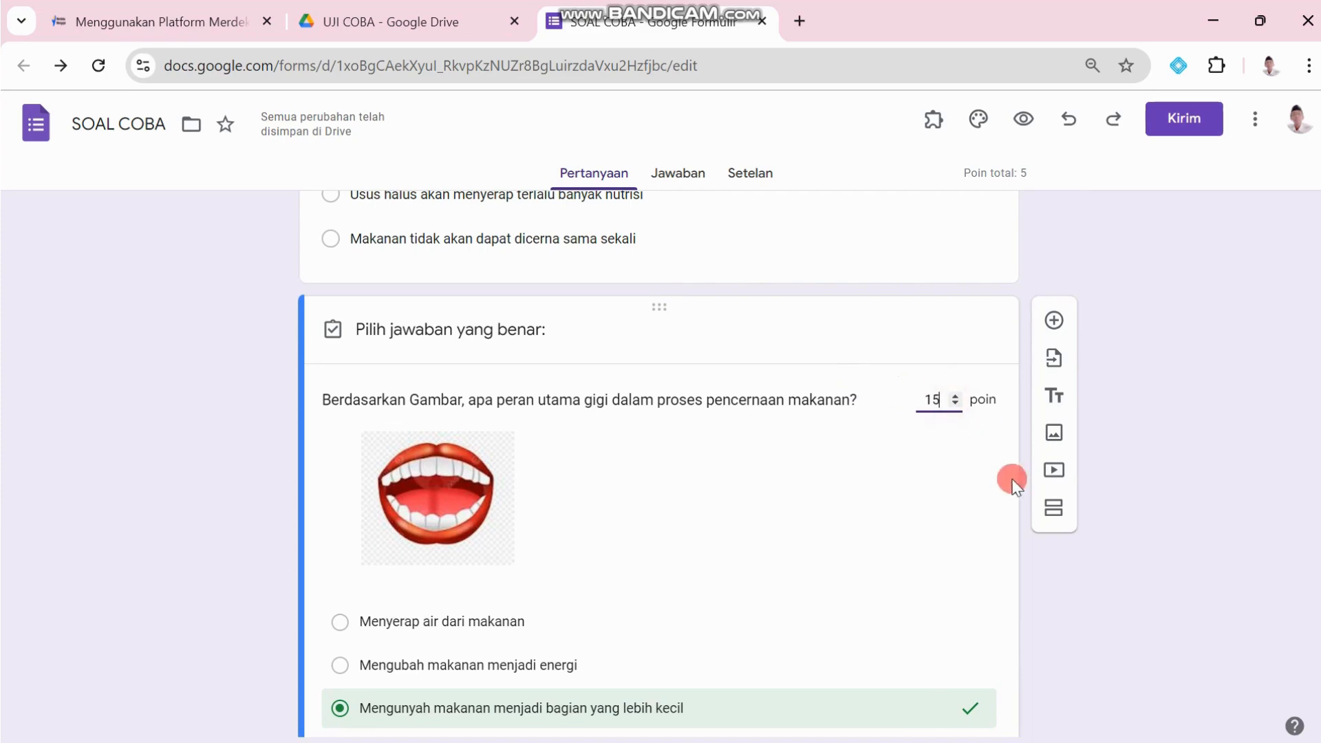
double_click(943, 403)
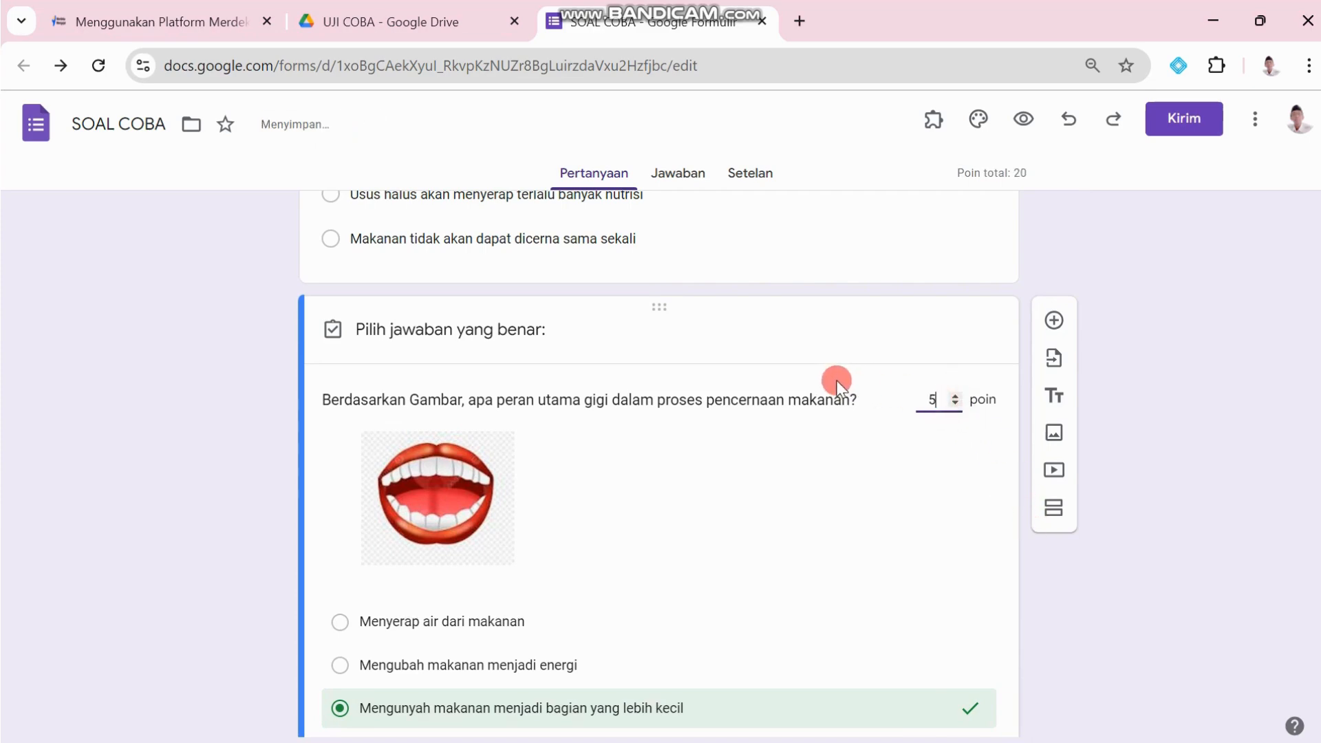
scroll(977, 481, down, 3)
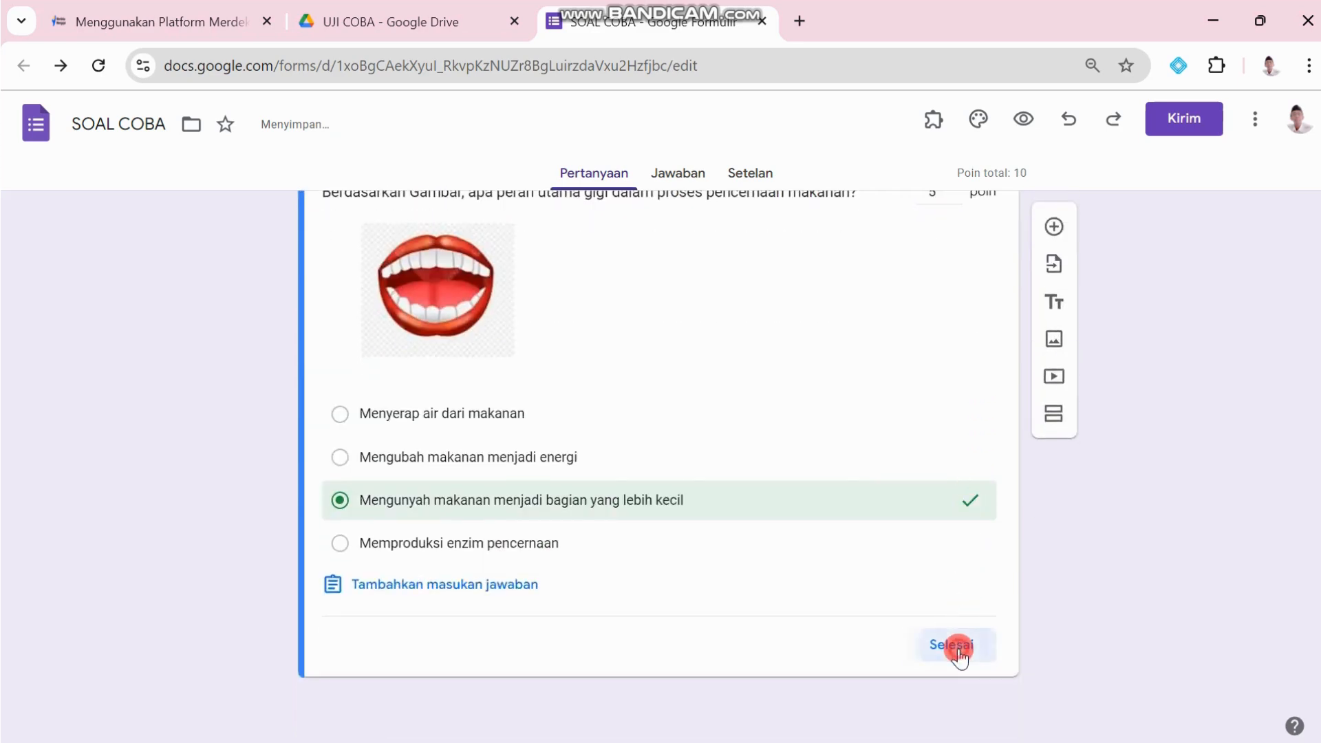
click(958, 647)
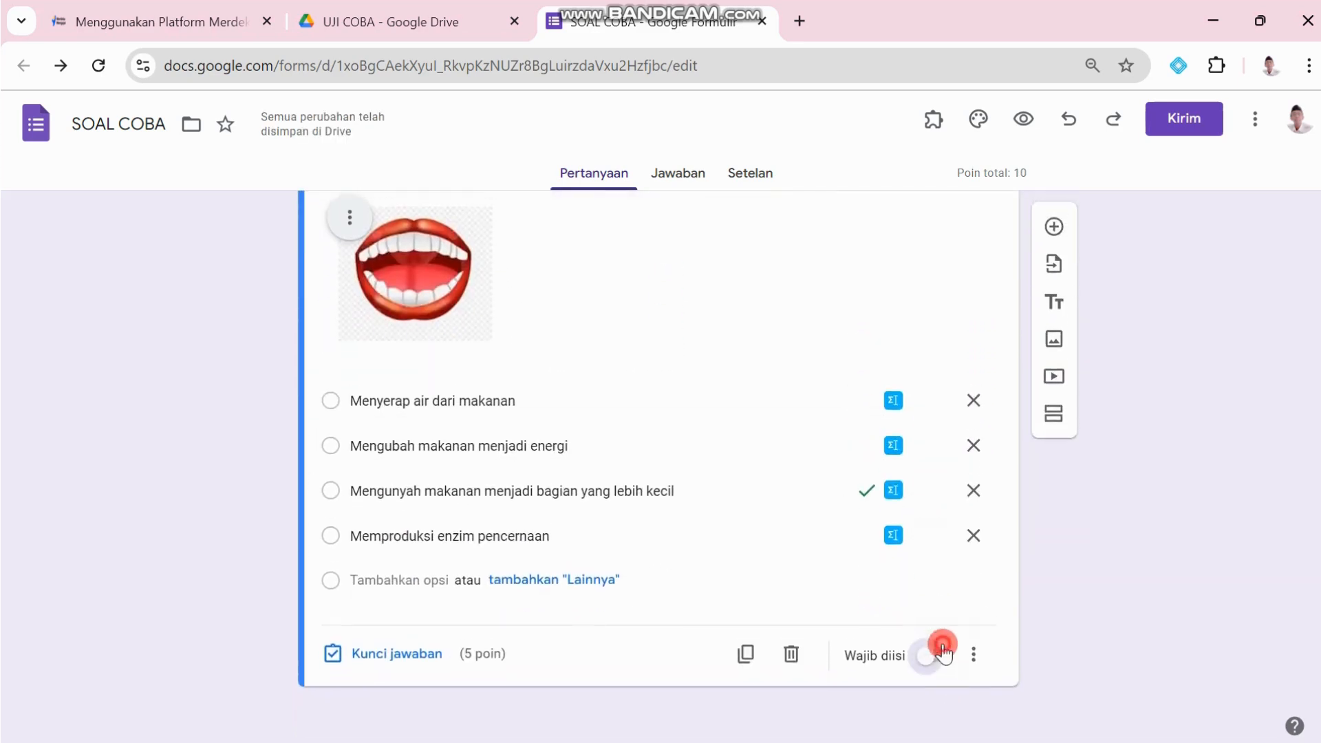
Step: Make the teeth question required and add a new multiple-choice question below it
click(944, 653)
click(972, 653)
click(1080, 179)
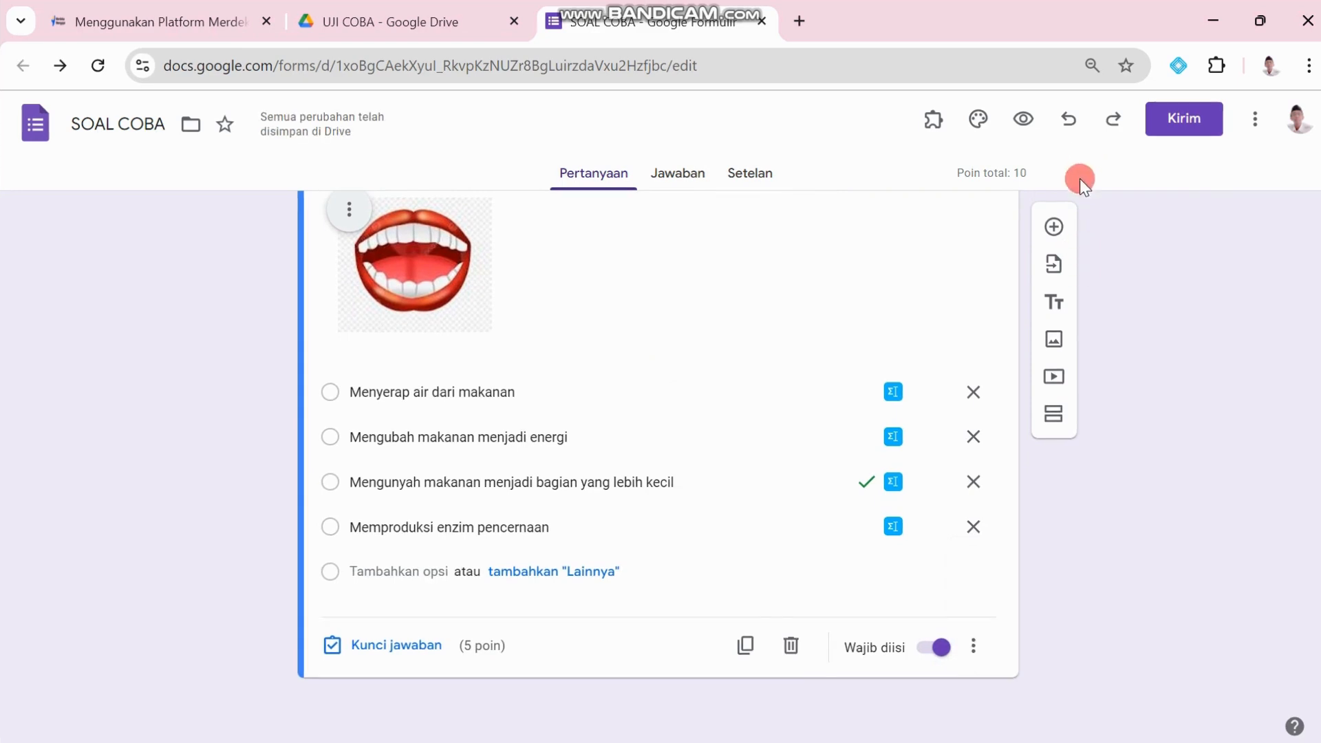
click(1054, 227)
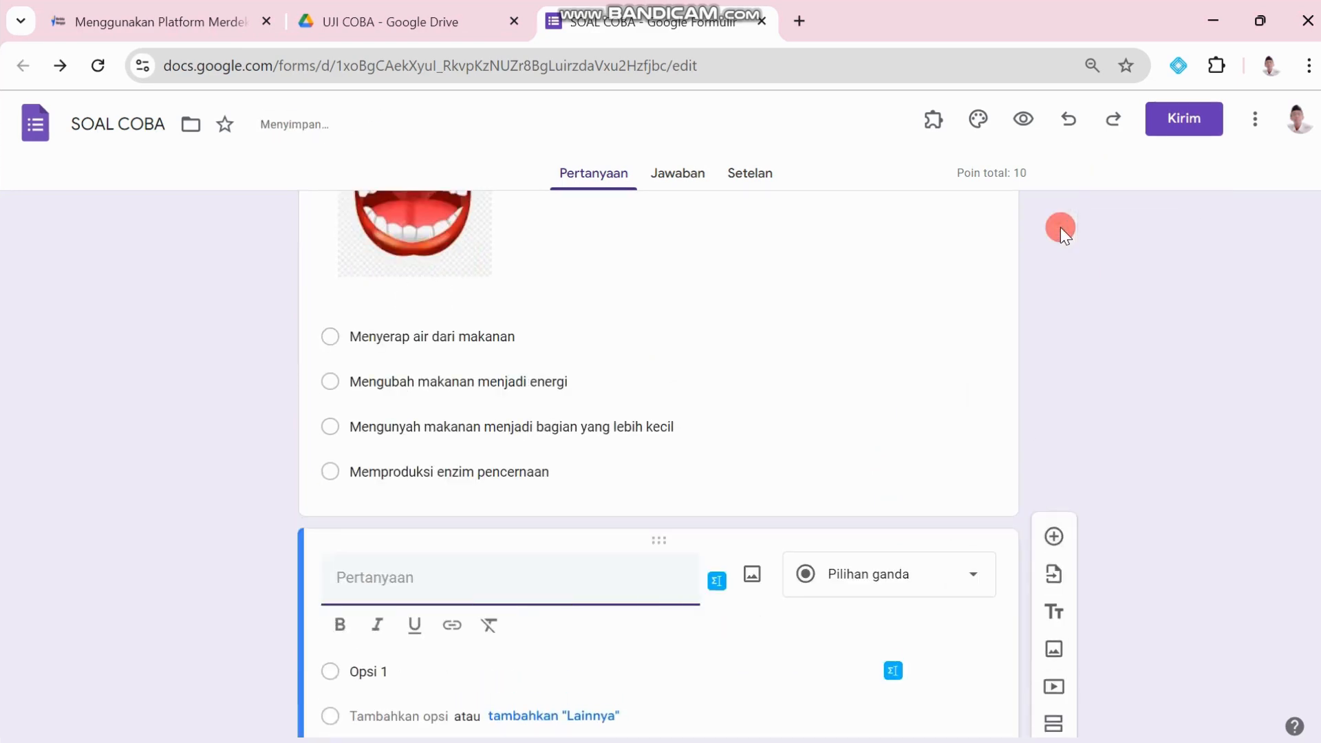
scroll(576, 677, down, 2)
Step: Switch to Word and copy both lines of question 3, from "Perhatikan gambar-gambar organ pencernaan berikut ini!" to "pencernaan makanan?"
mouse_move(731, 737)
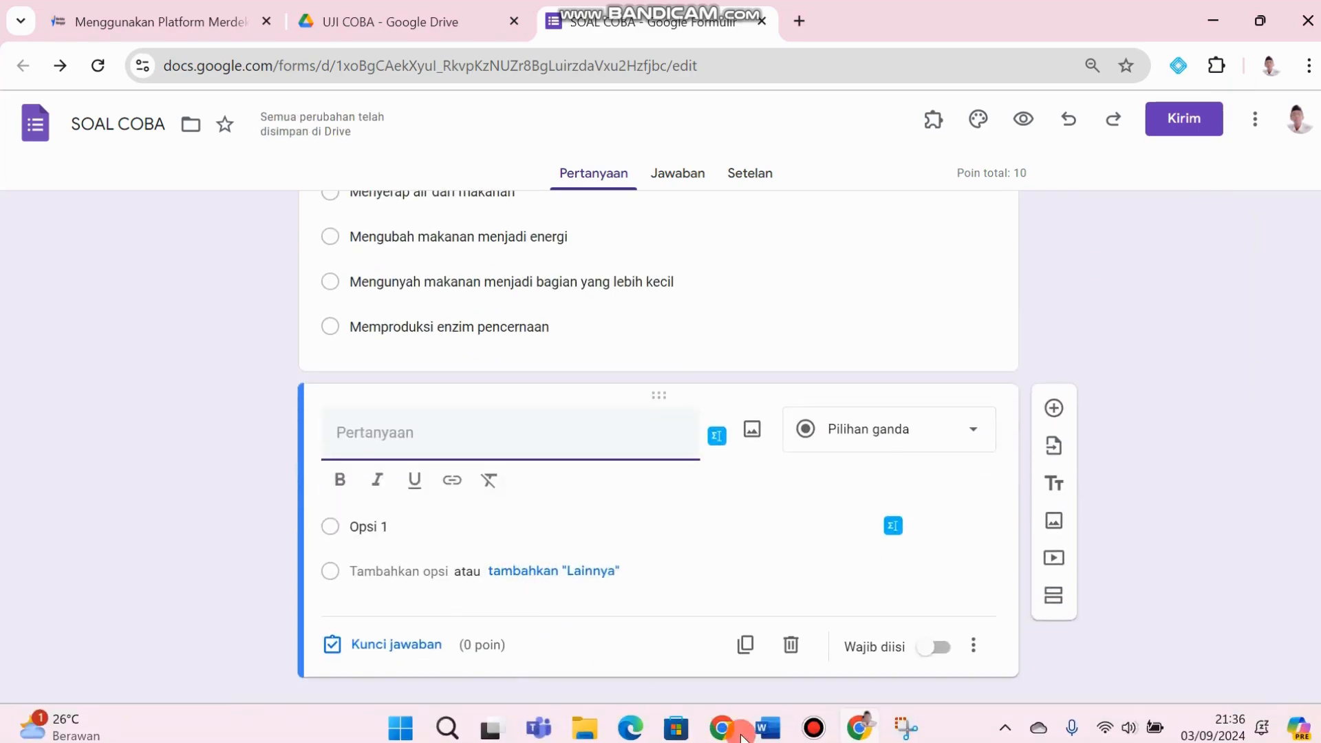
click(769, 726)
scroll(505, 580, down, 5)
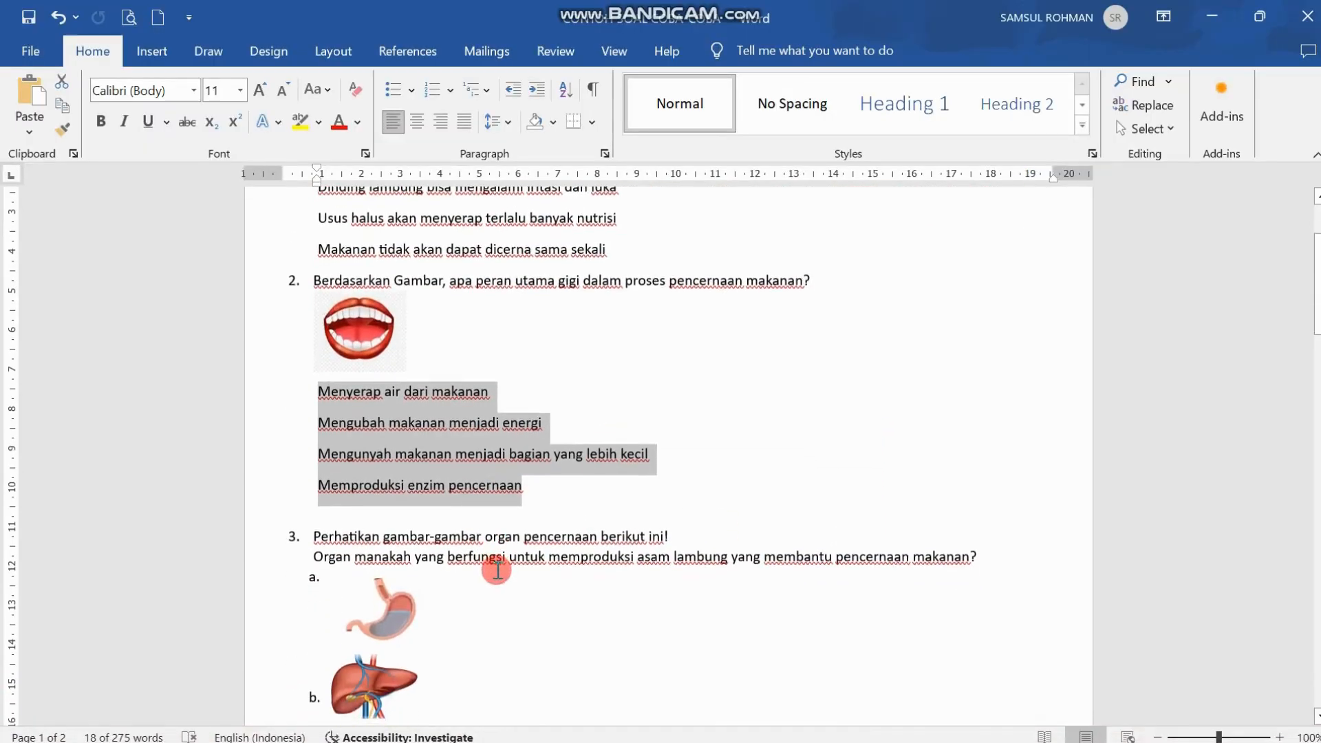
drag(313, 437, 984, 455)
key(ctrl+c)
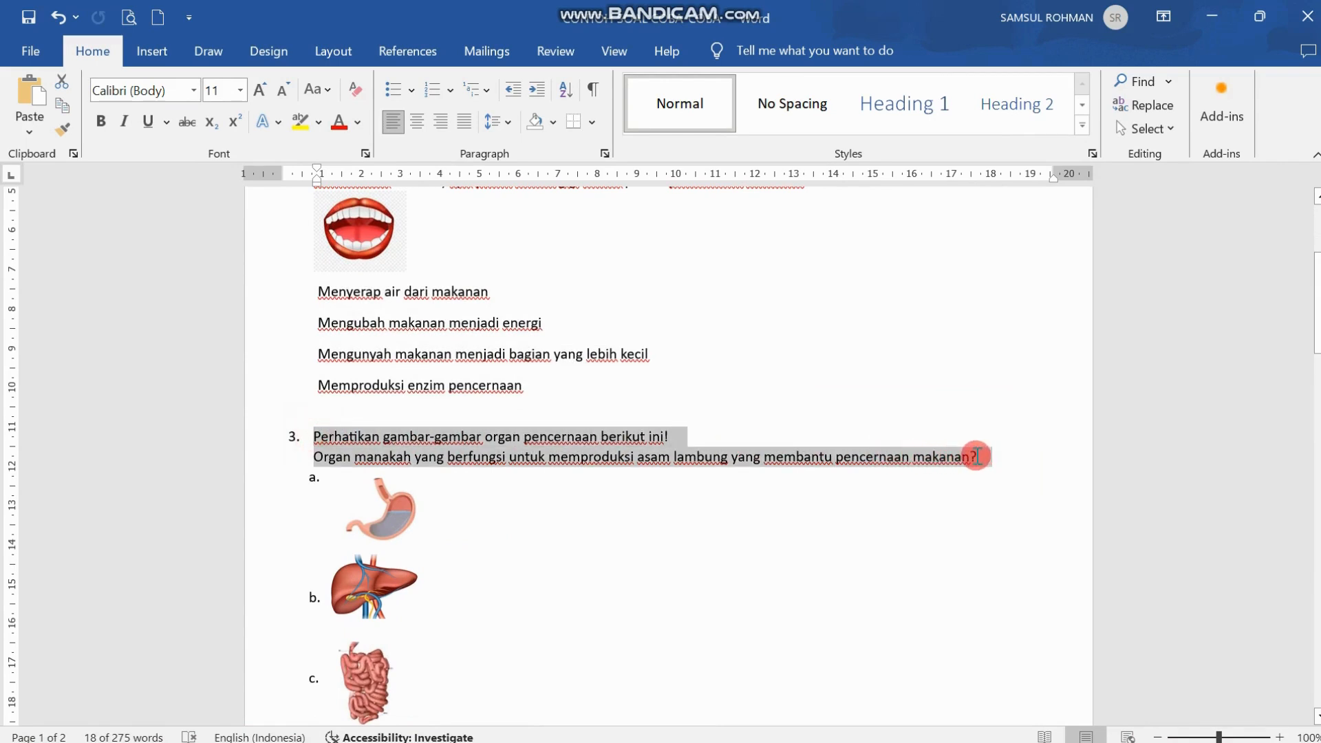
drag(976, 456, 975, 456)
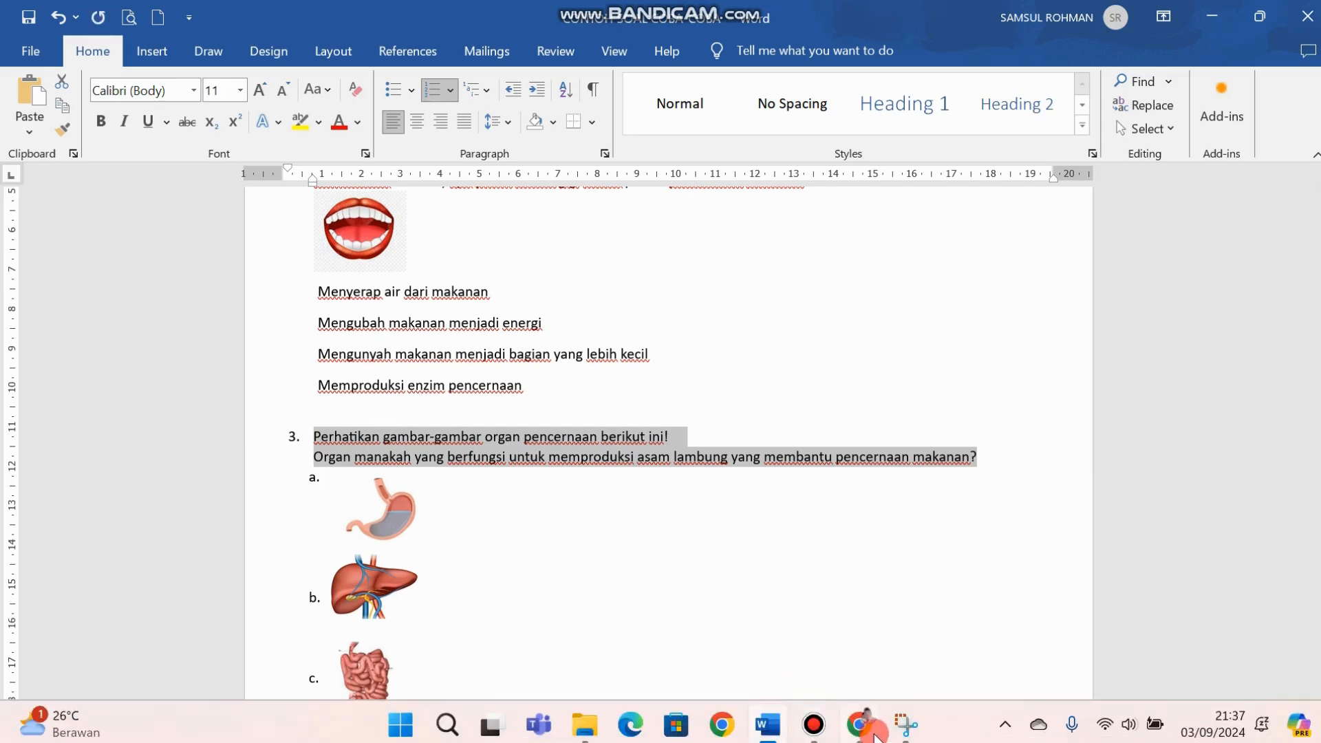
Step: Return to the form in Chrome and paste the copied question 3 text as the new question's title
click(858, 726)
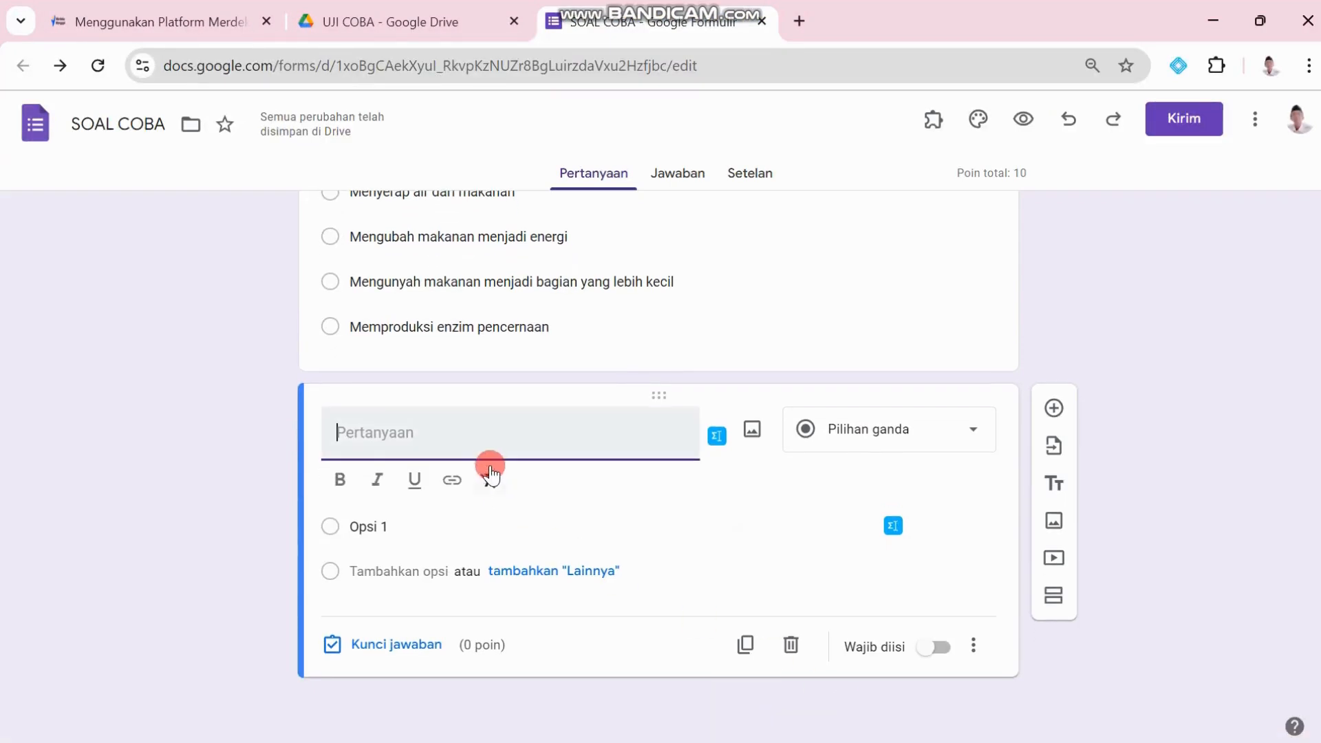
key(ctrl+v)
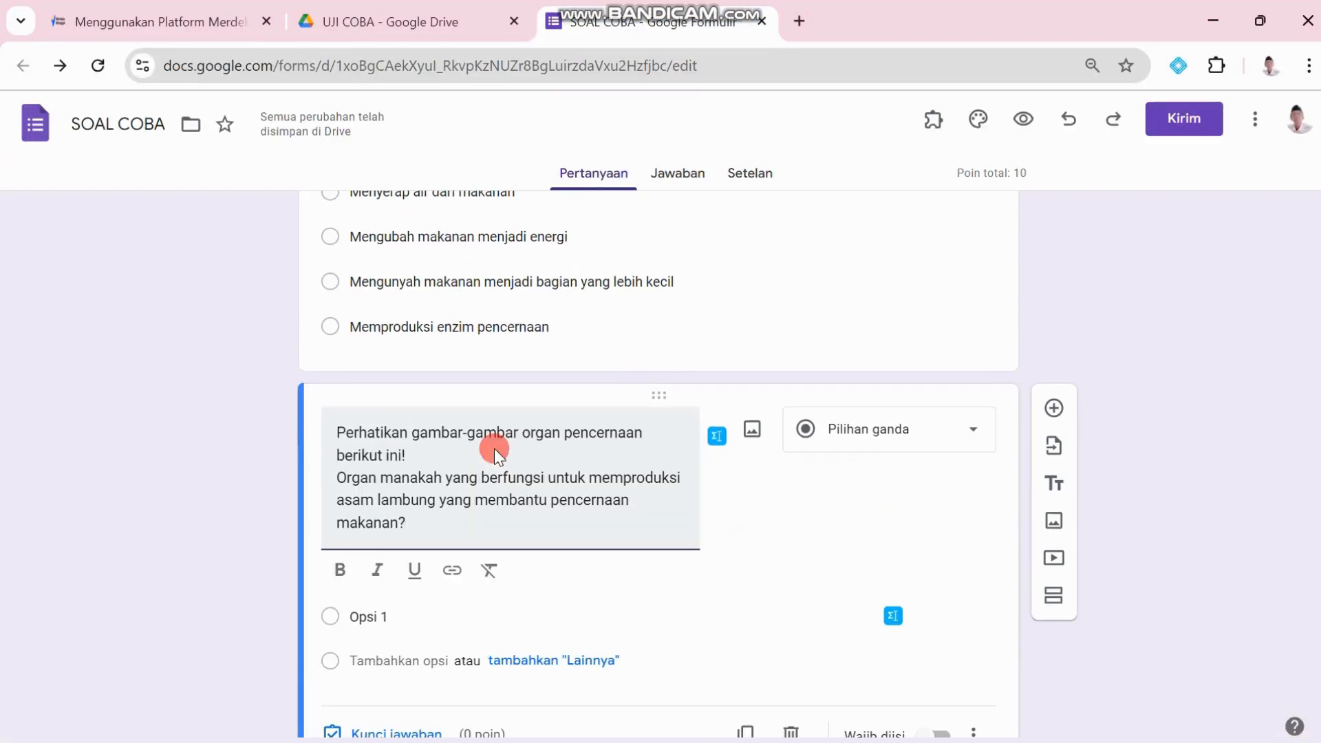
scroll(530, 521, down, 1)
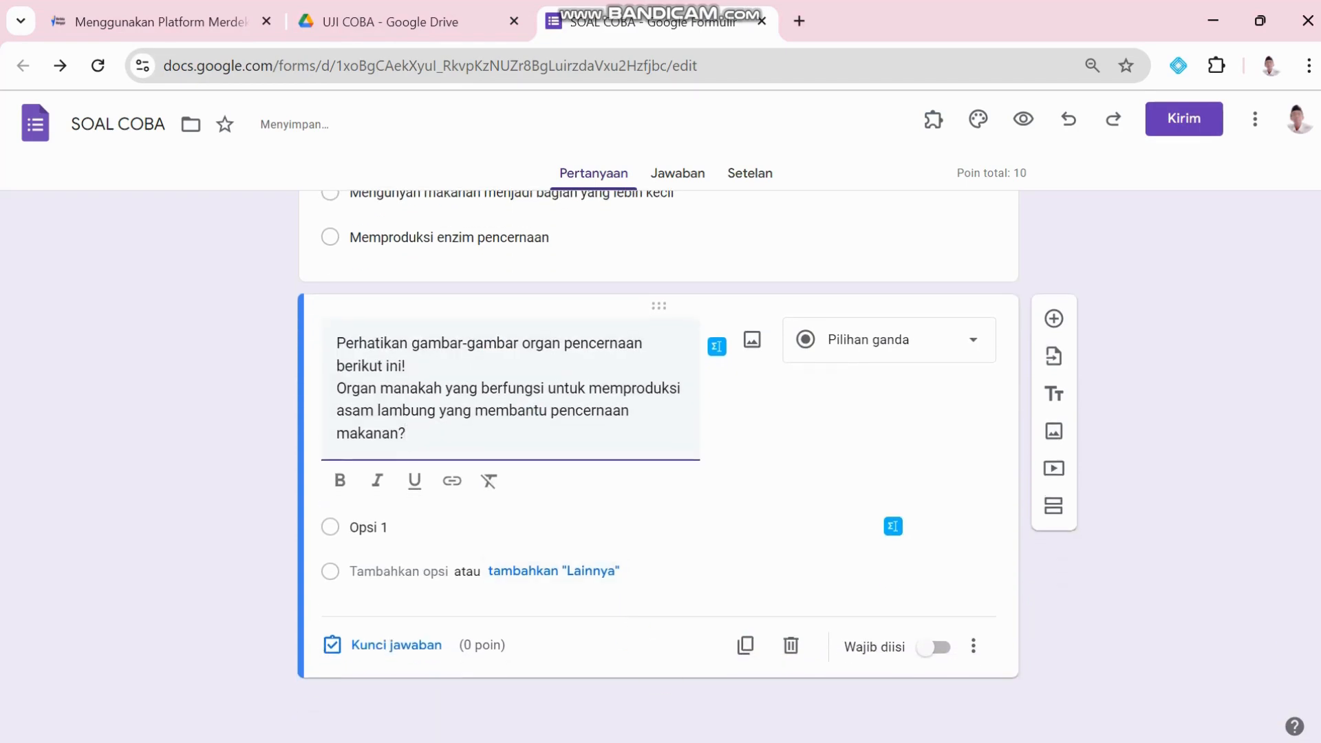
Step: Switch to Word and bring question 3's four organ picture options into view
mouse_move(853, 734)
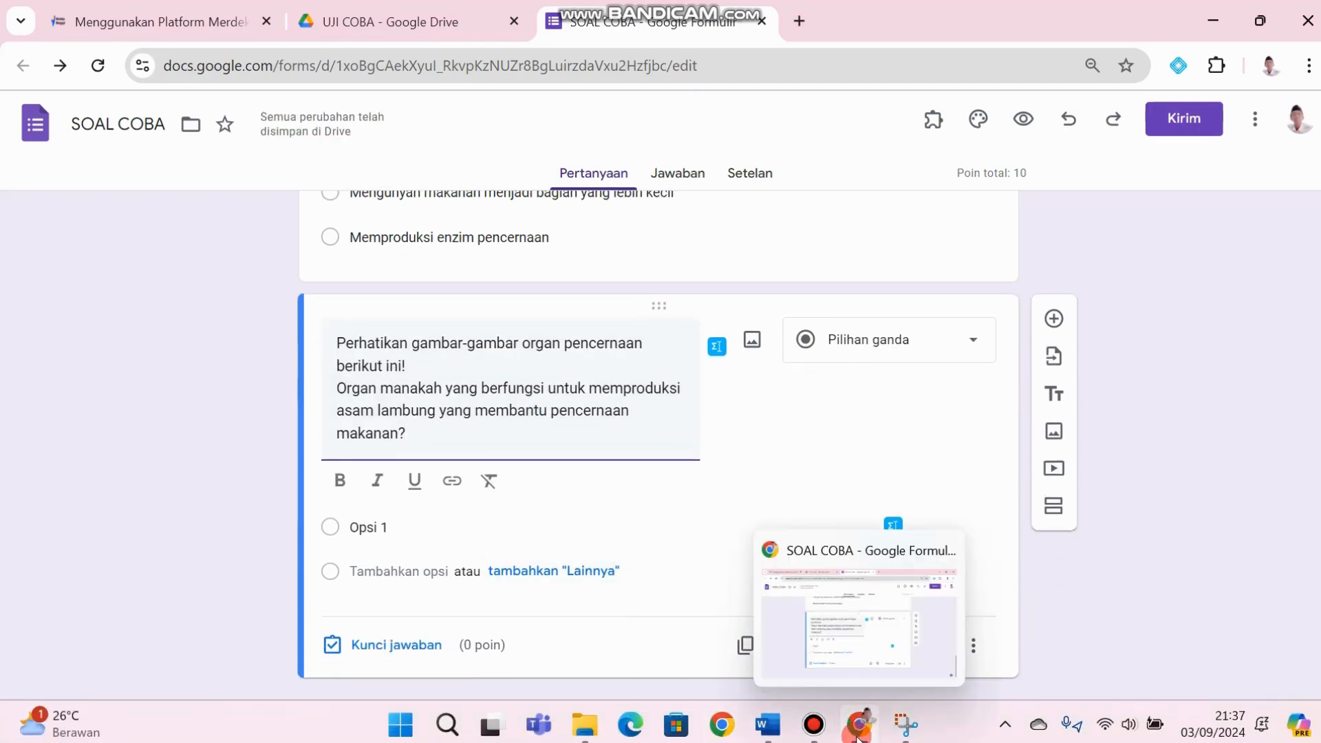
click(765, 726)
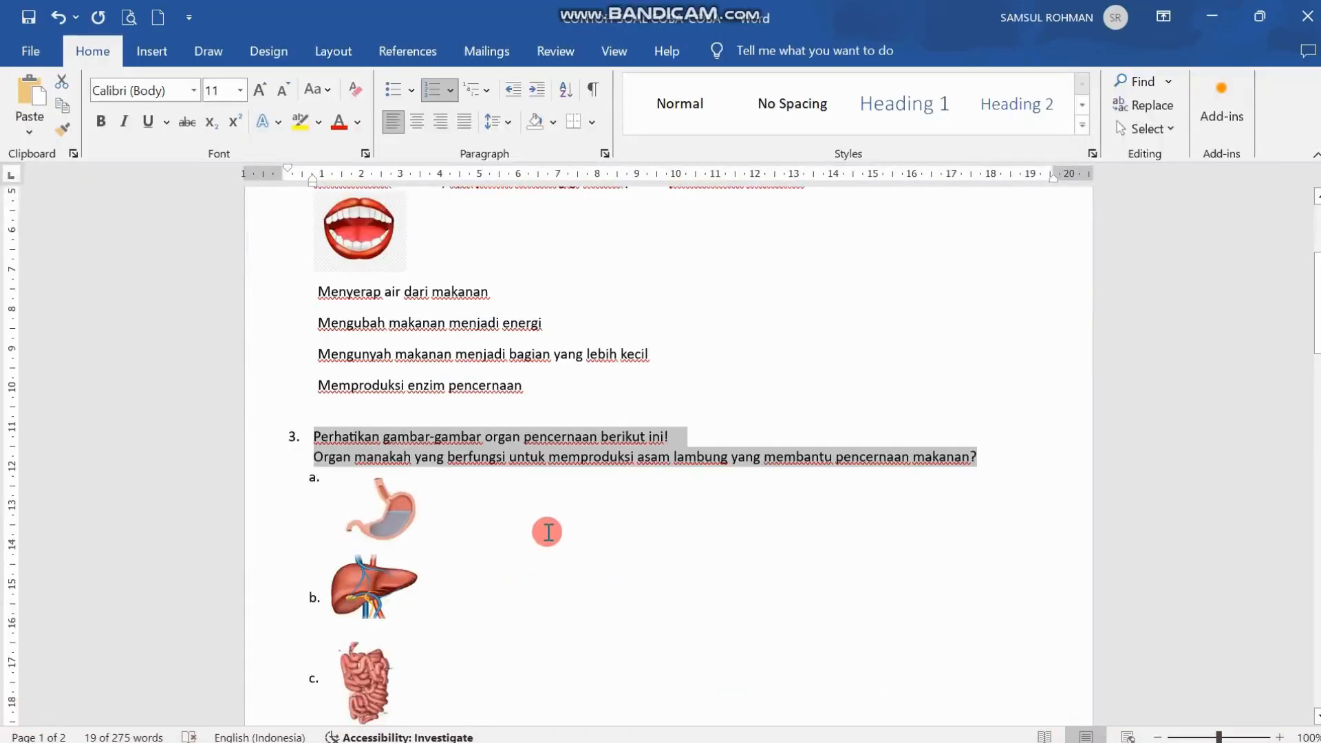
scroll(546, 530, down, 5)
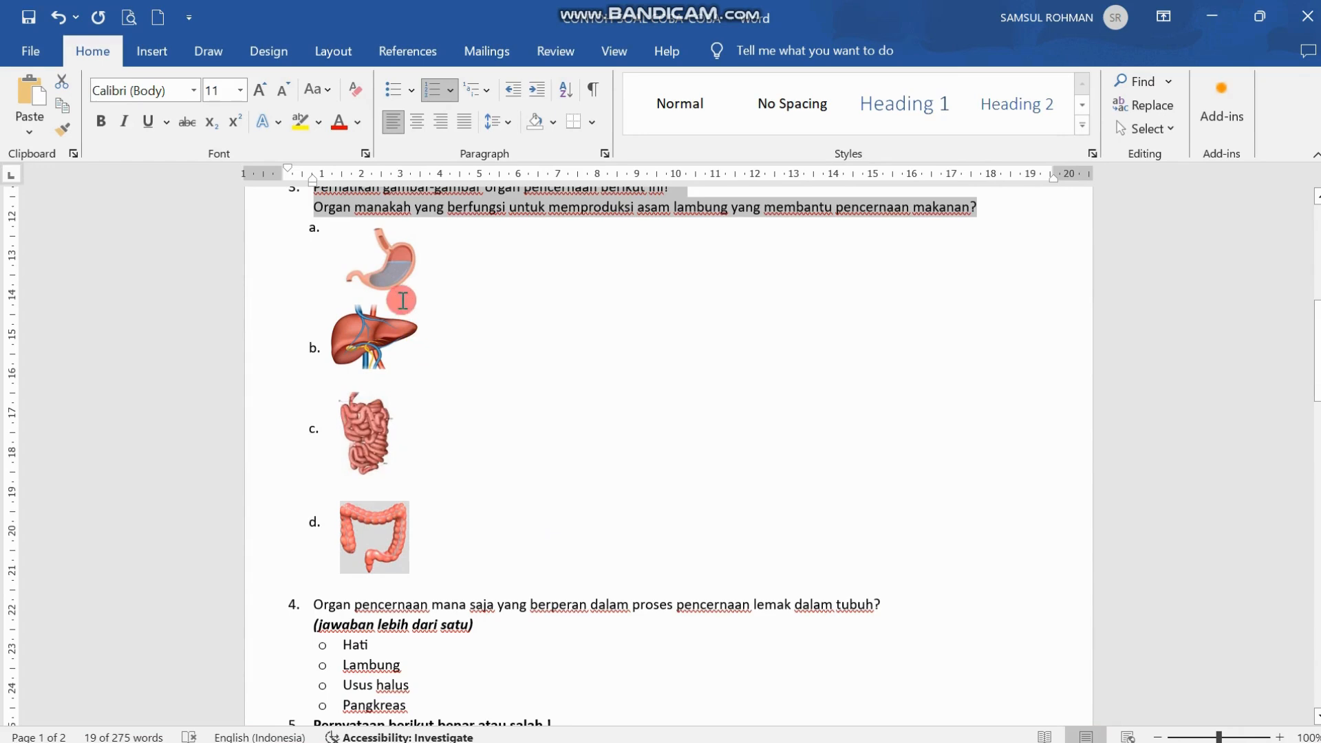
click(400, 275)
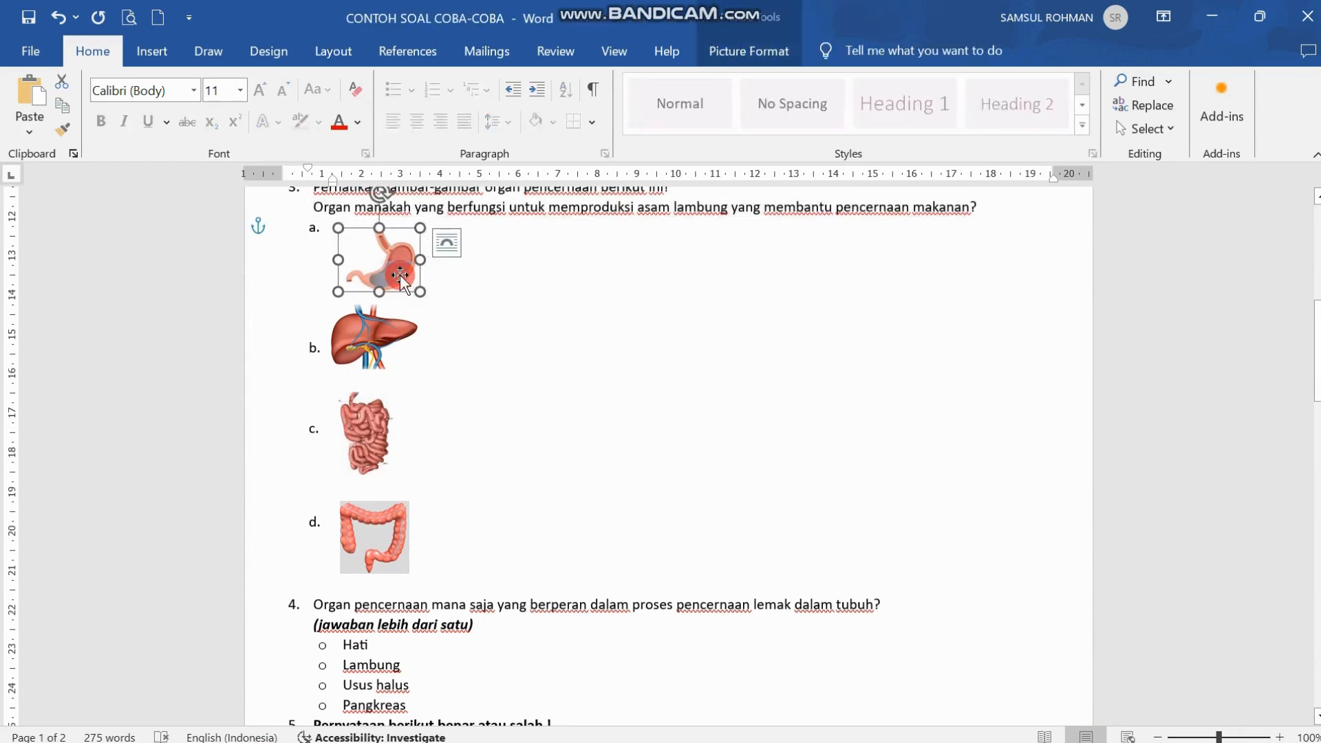
right_click(388, 264)
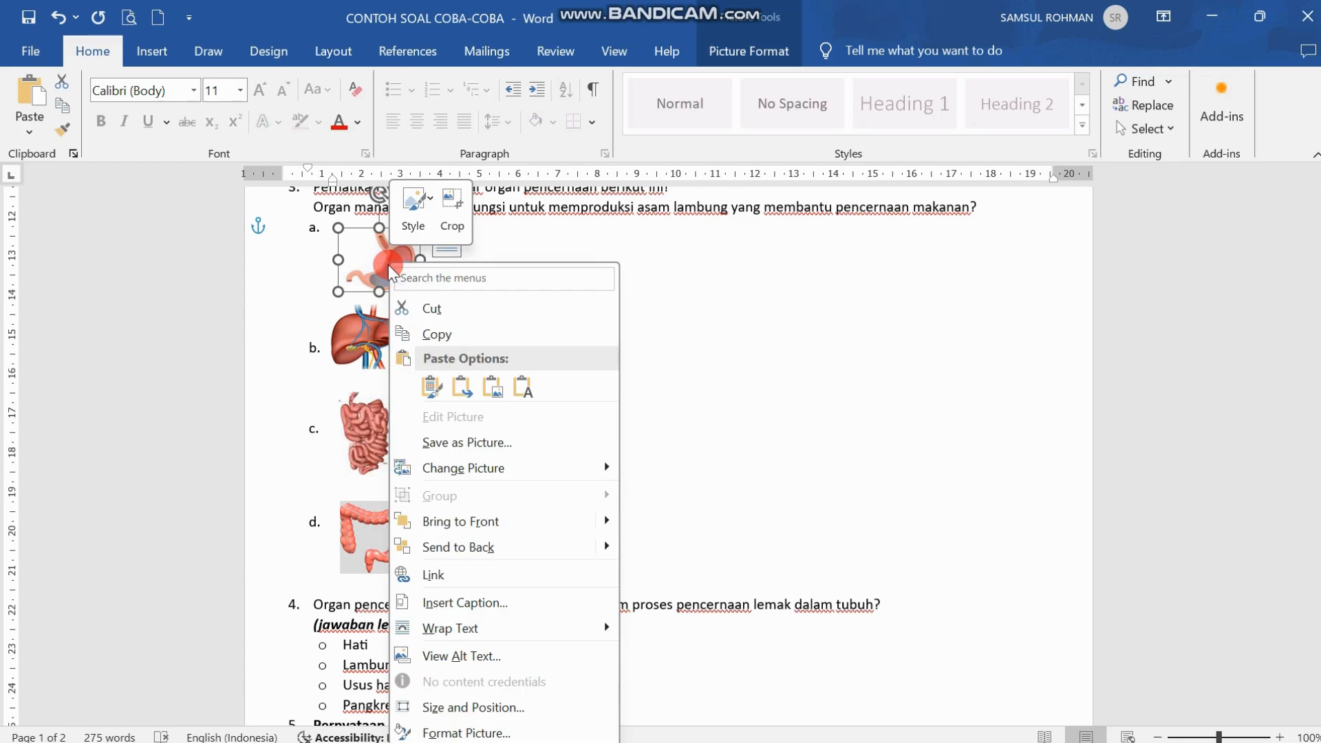
click(760, 401)
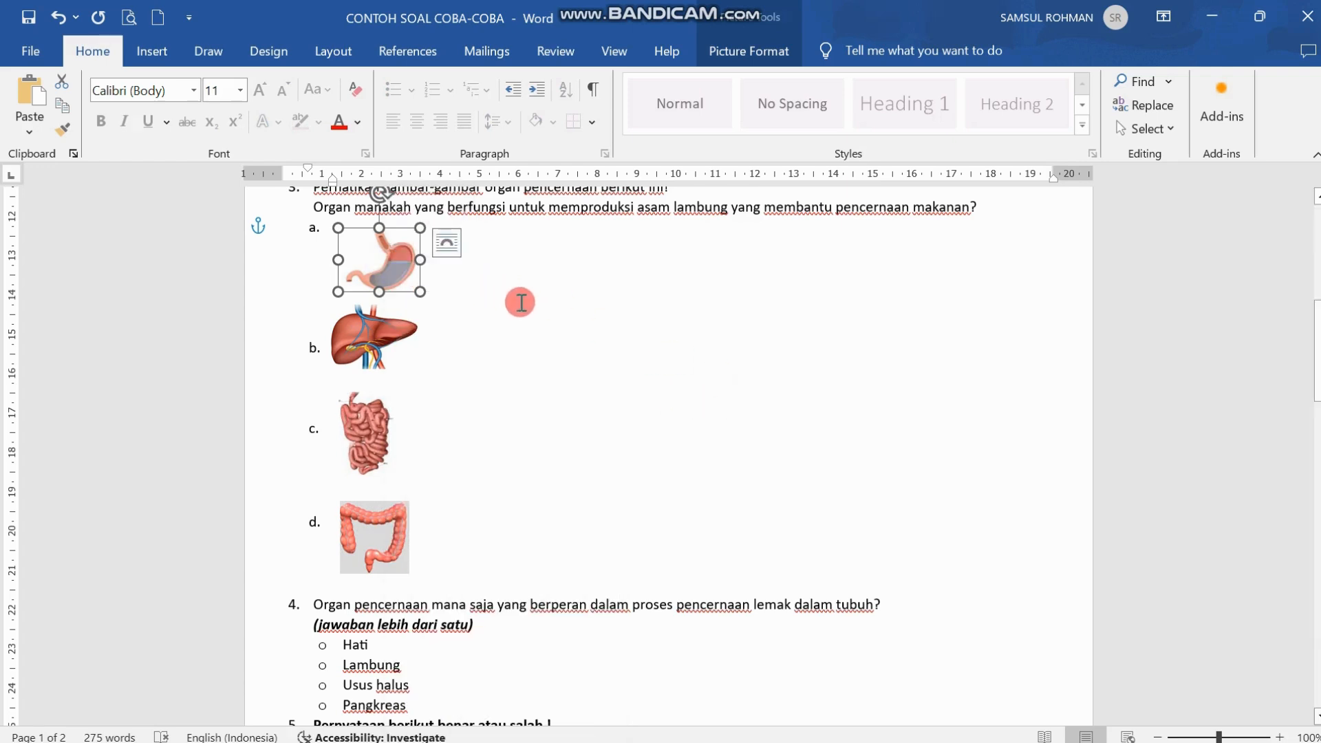
click(489, 300)
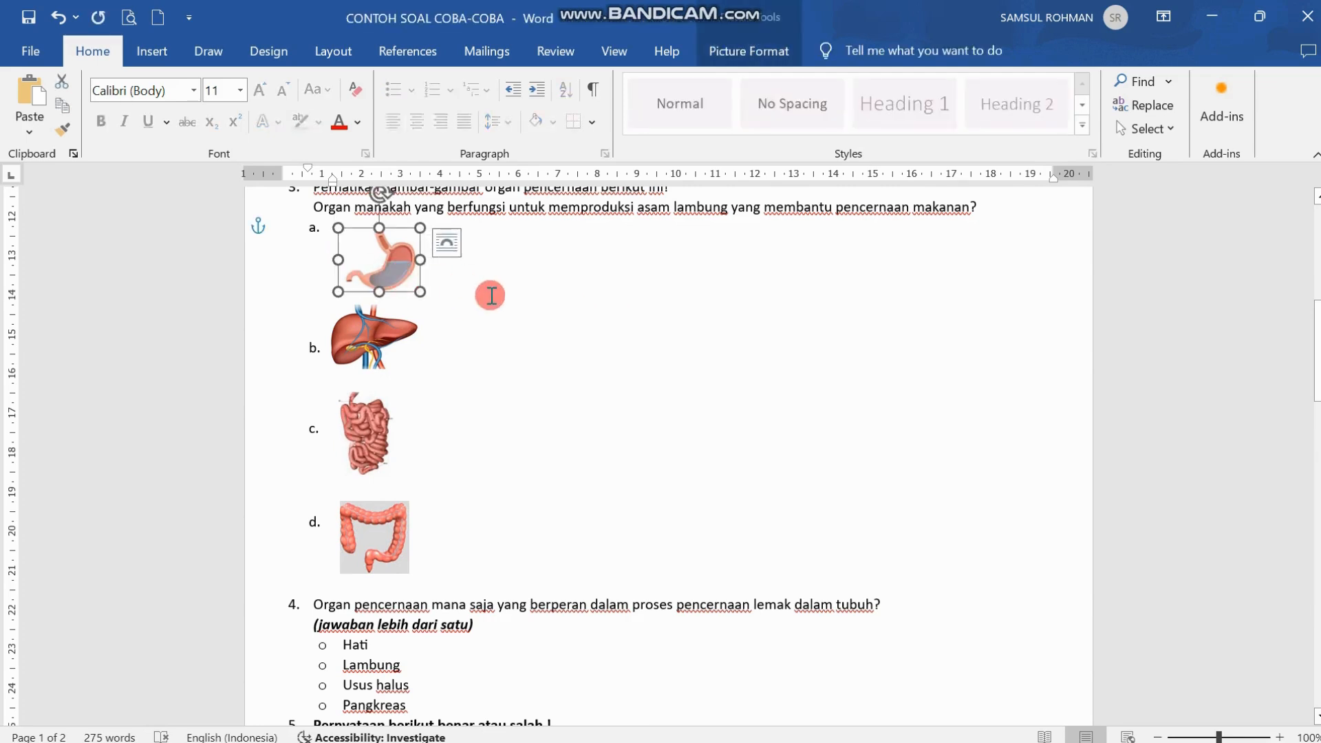
click(487, 295)
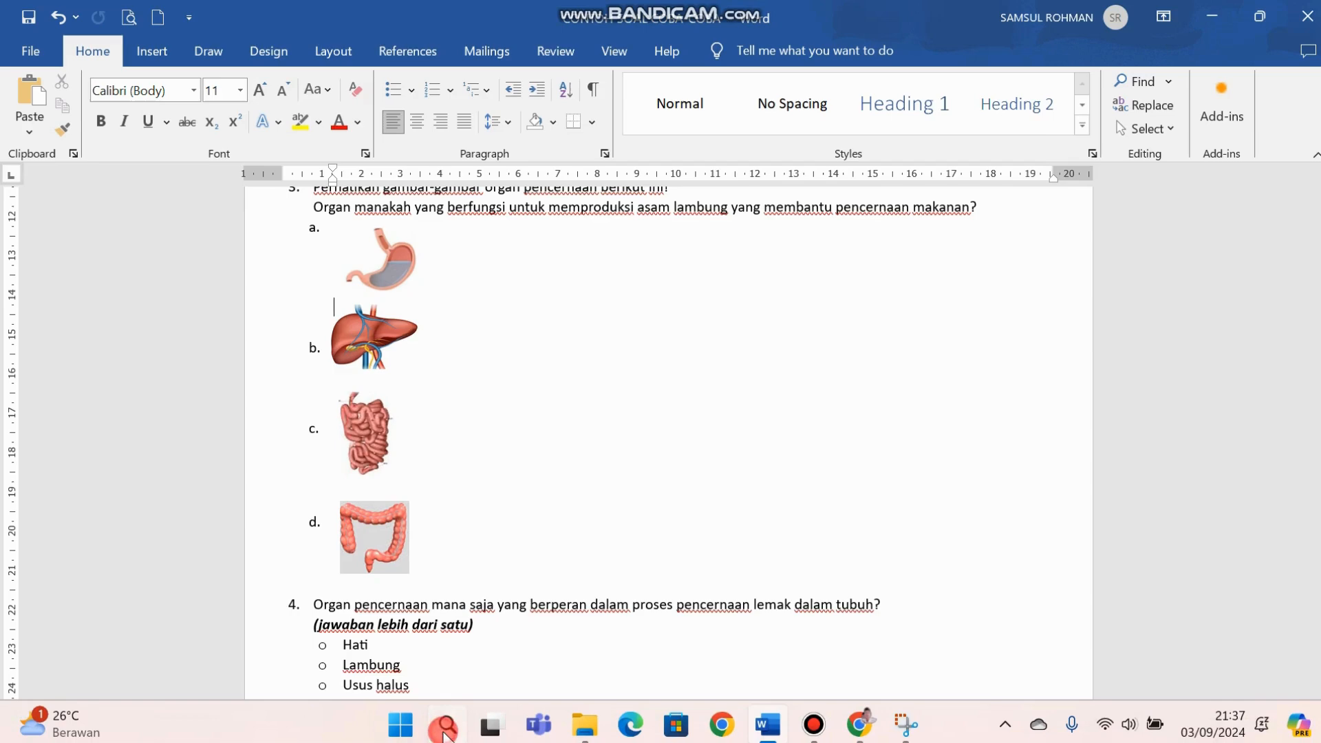
Step: Open Snipping Tool and take a new rectangular snip of the stomach picture at option a of question 3
click(444, 731)
text(sni)
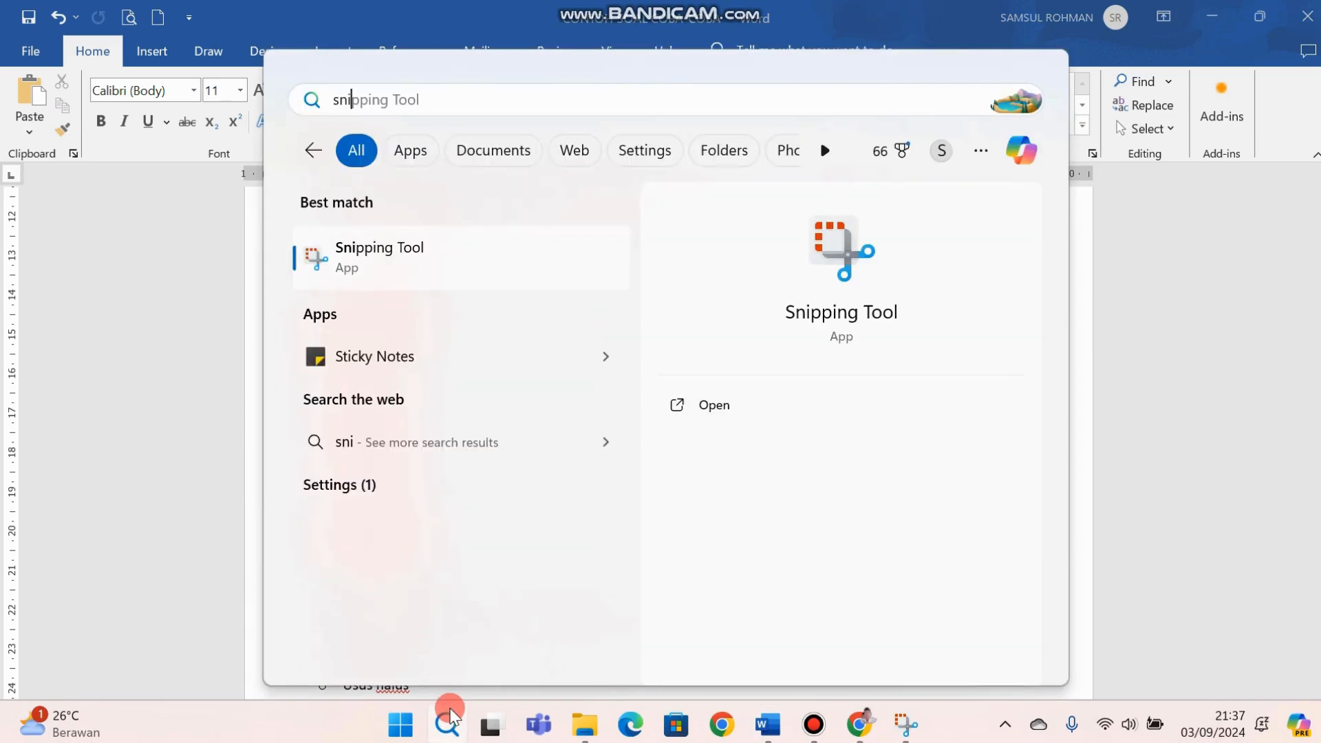
click(386, 254)
drag(1133, 30, 561, 30)
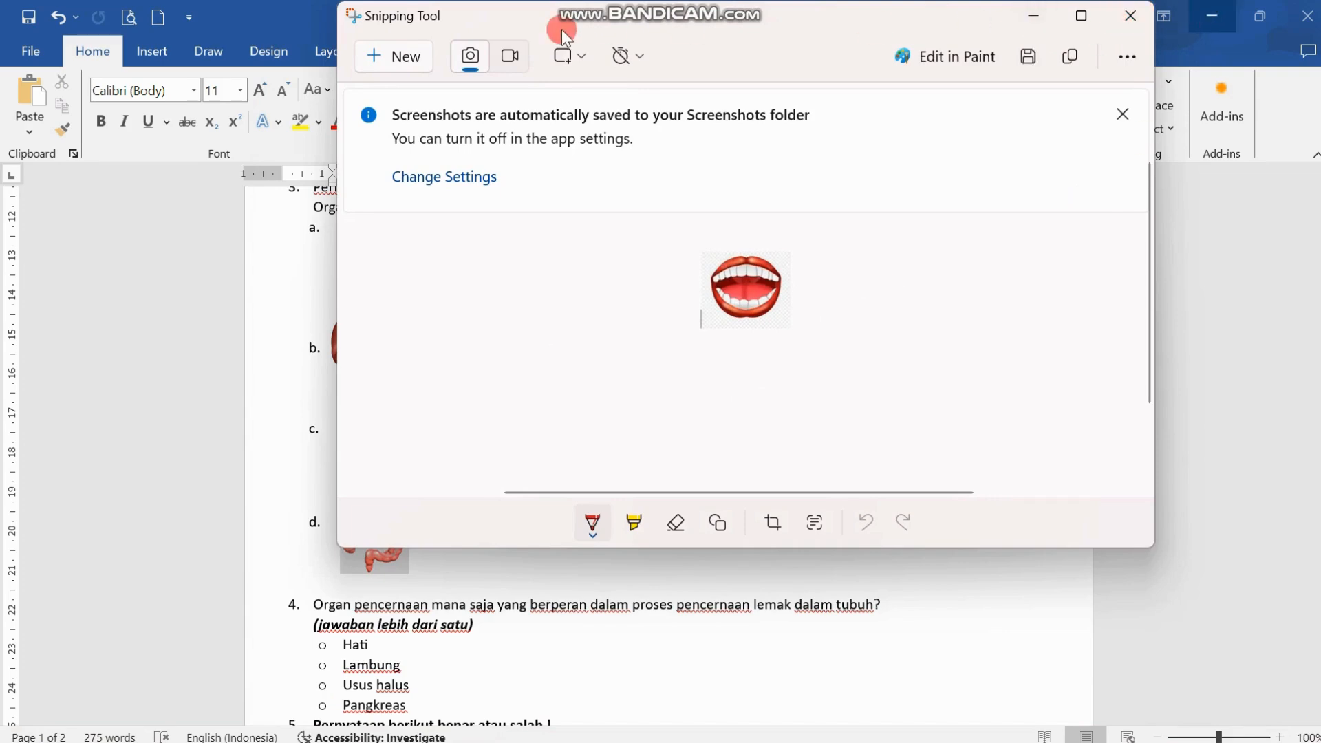
click(394, 58)
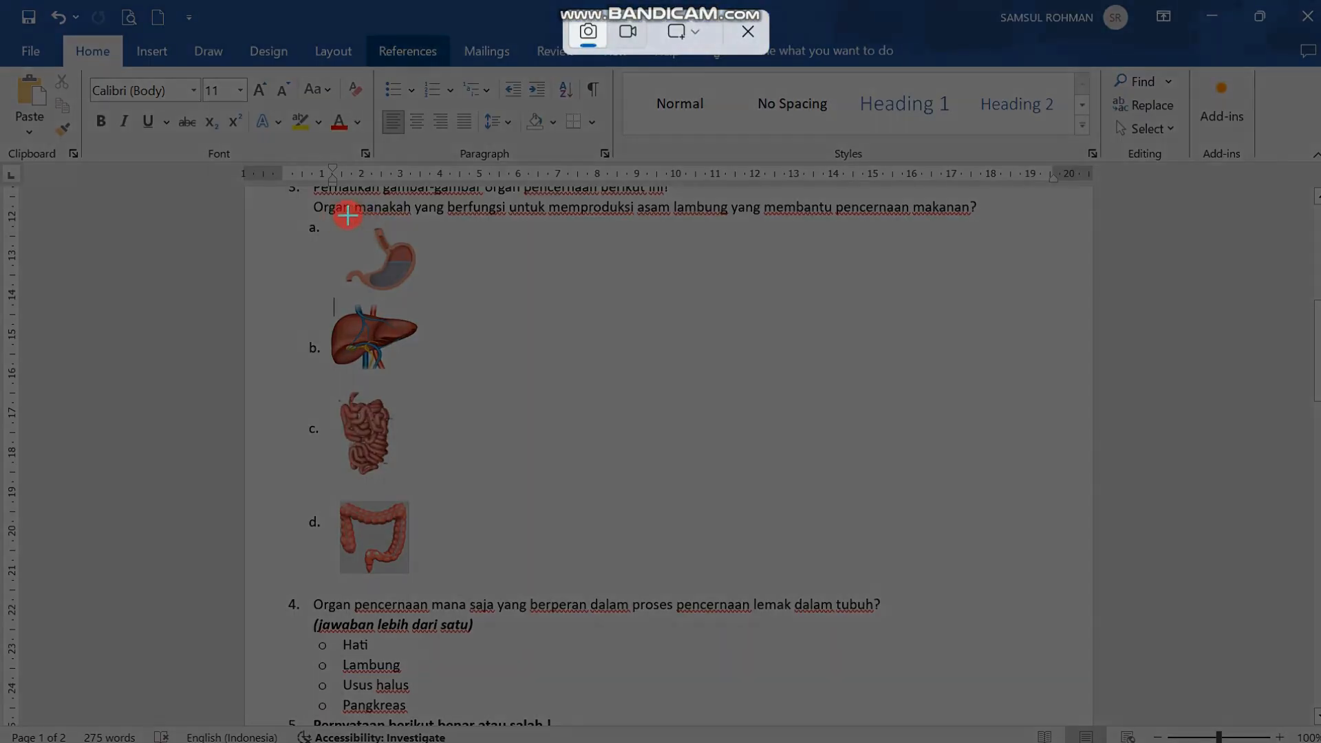
drag(336, 220, 396, 227)
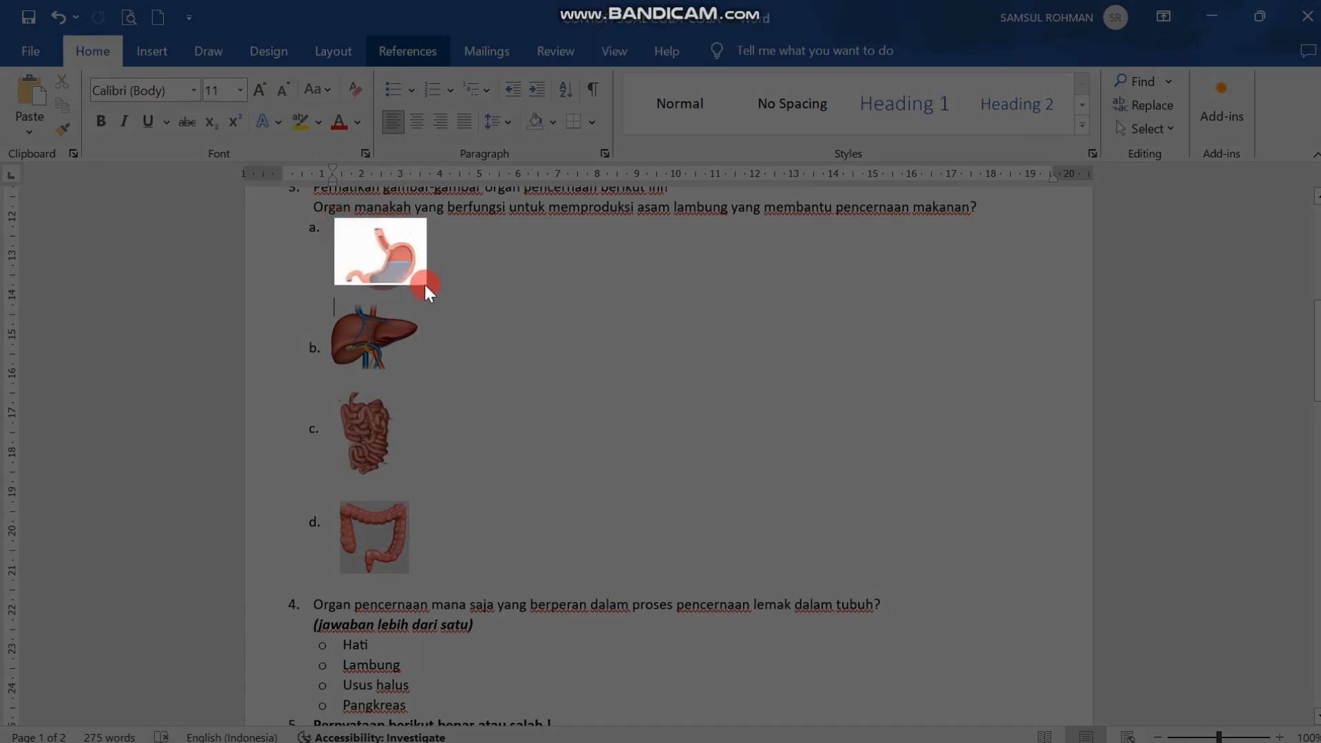
drag(424, 285, 426, 293)
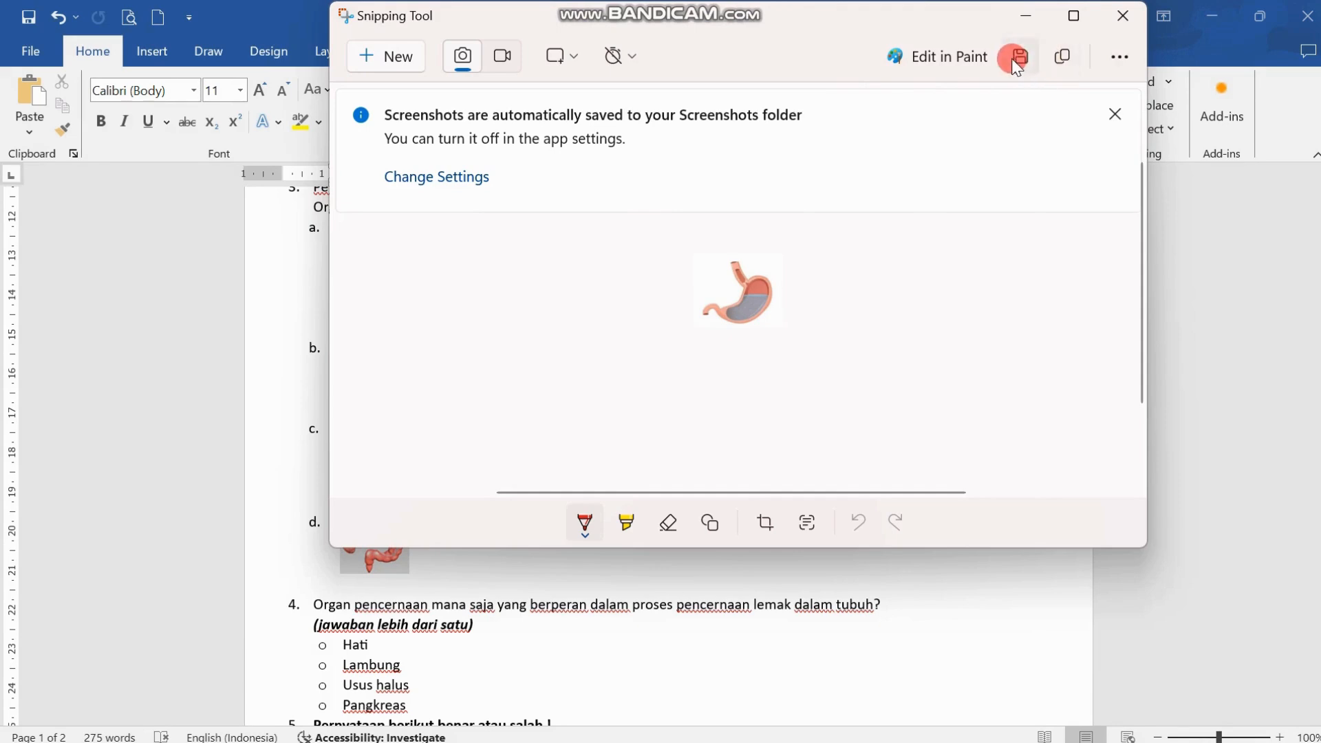
Step: Save the stomach snip as a PNG named lambung in the folder "kumpulan gambar soal"
key(ctrl+s)
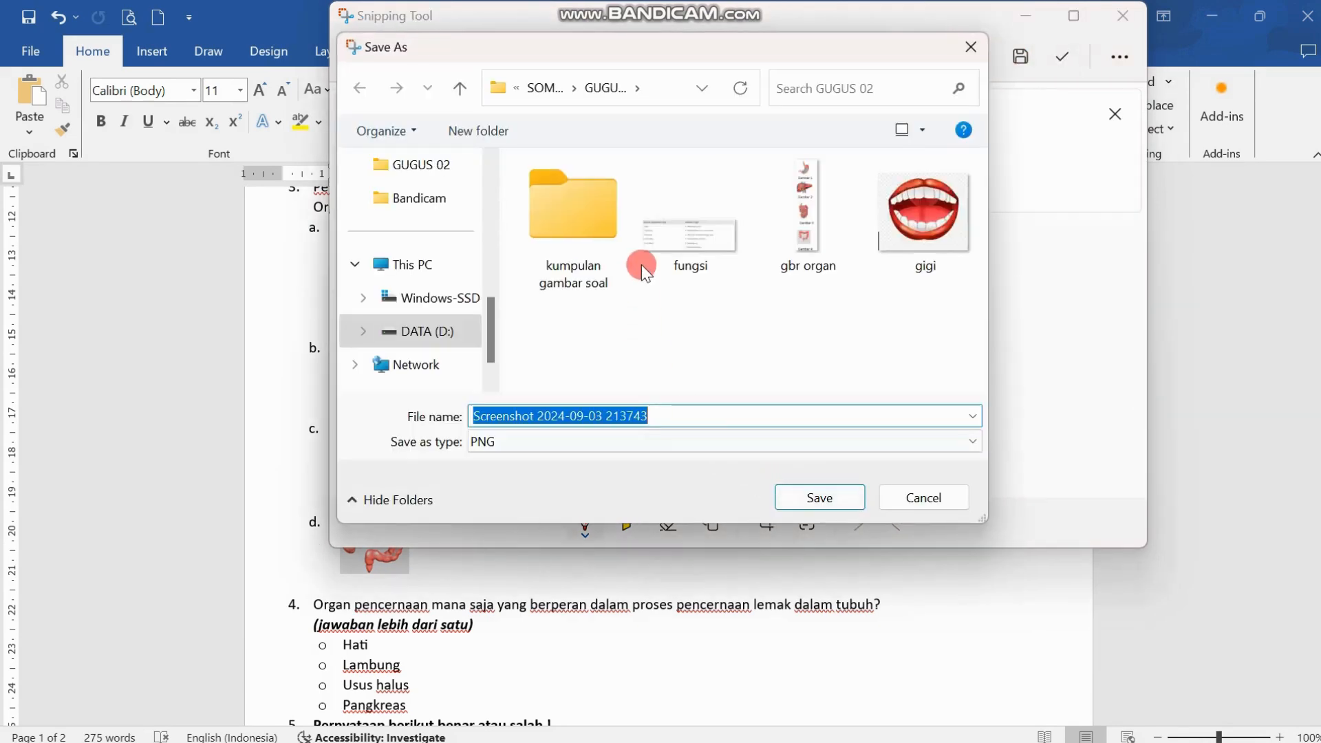
double_click(584, 220)
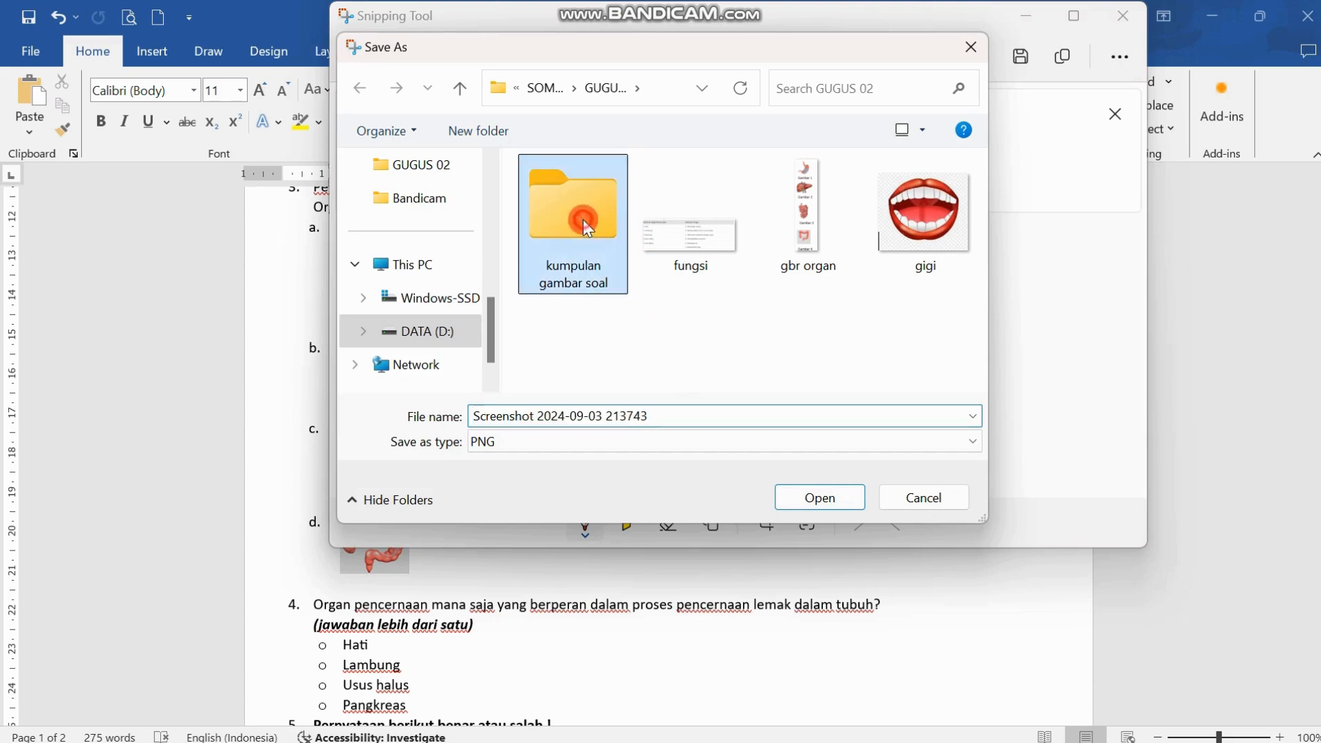
click(663, 420)
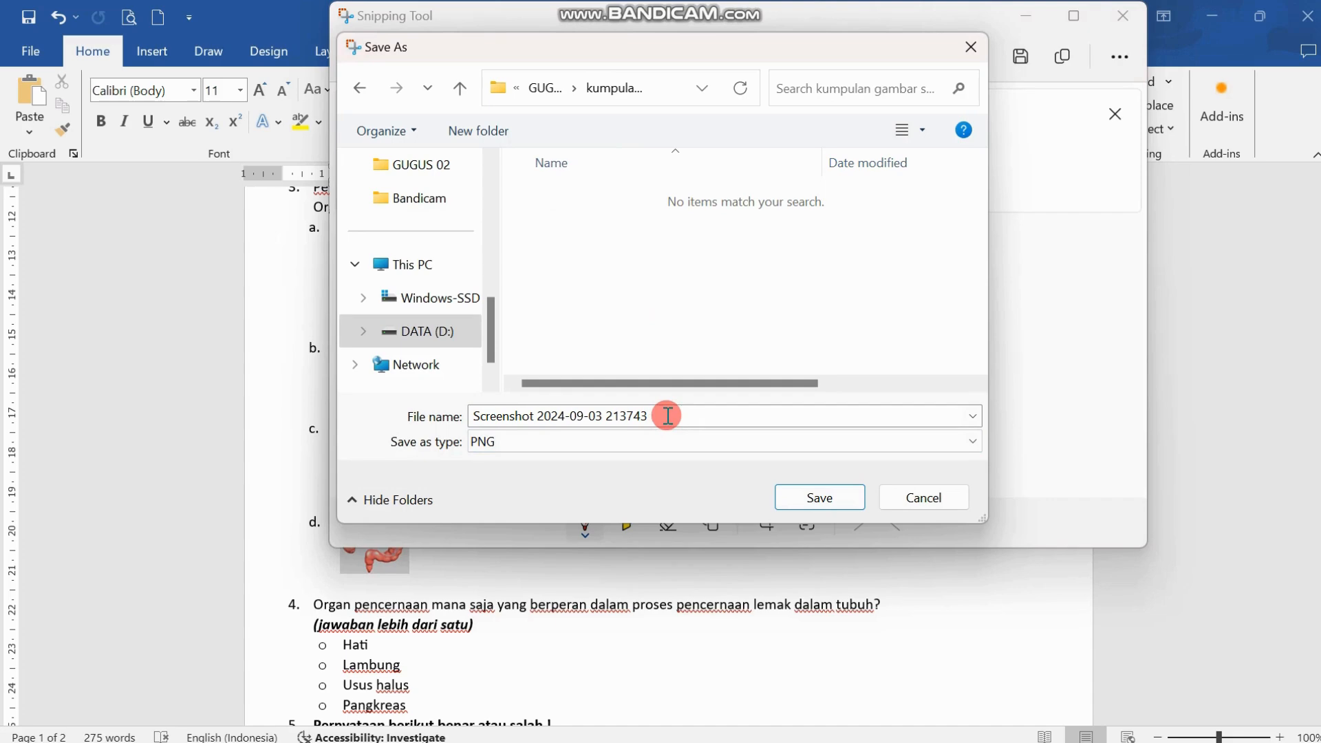
click(667, 415)
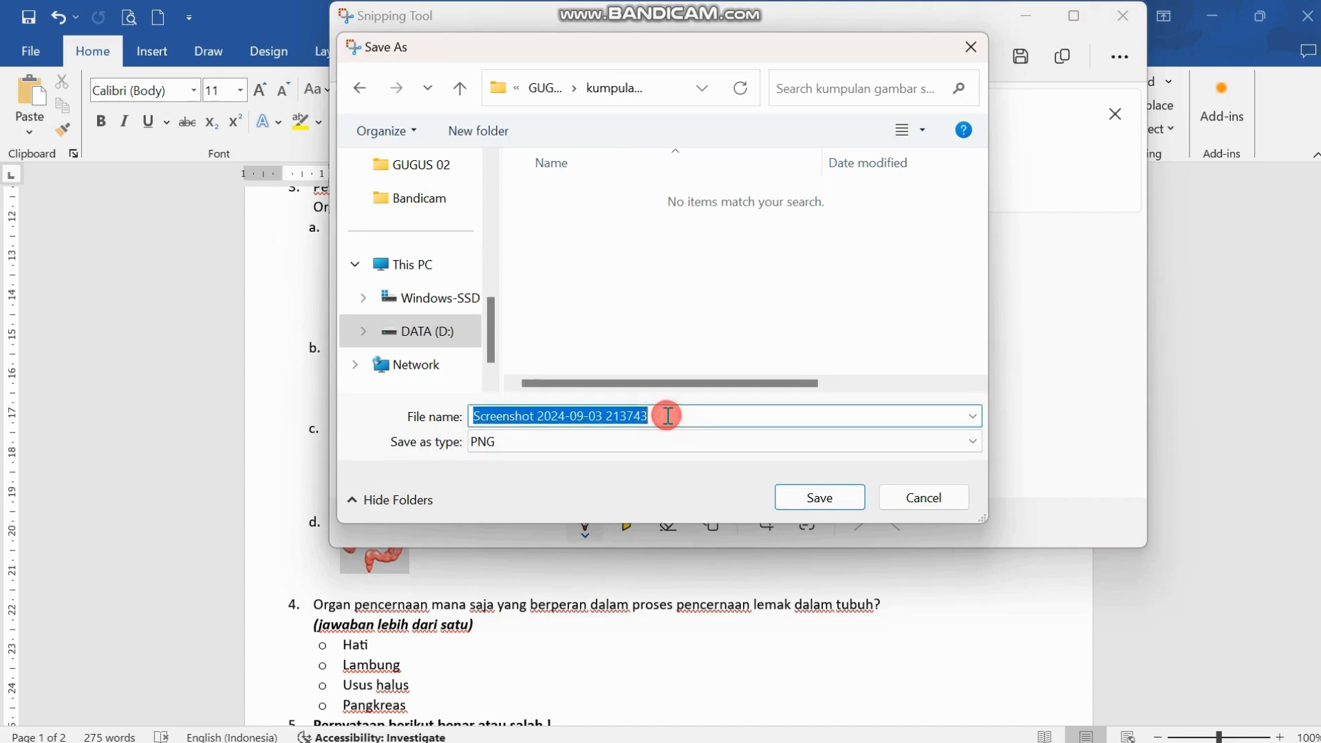
key(BackSpace)
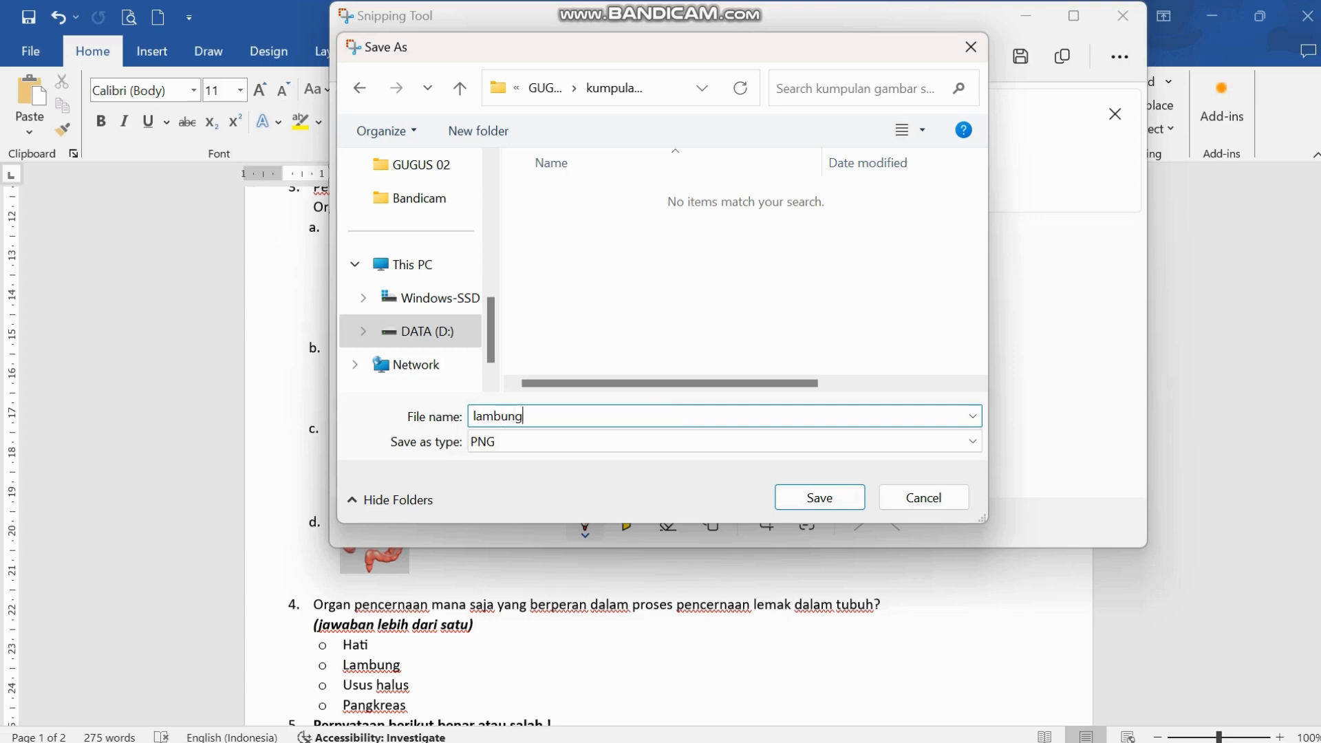
click(818, 498)
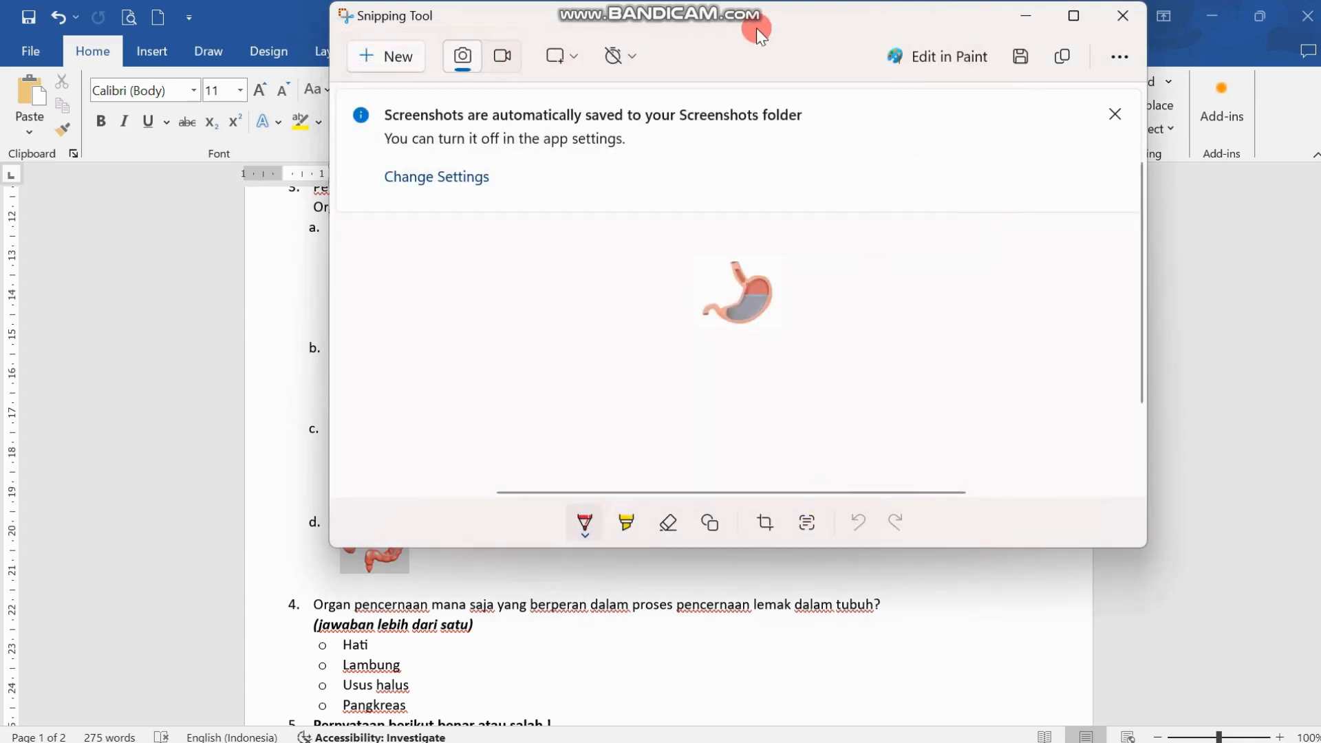
Step: Snip the liver picture at option b of question 3 and save it as hati in the same folder
drag(753, 30, 893, 81)
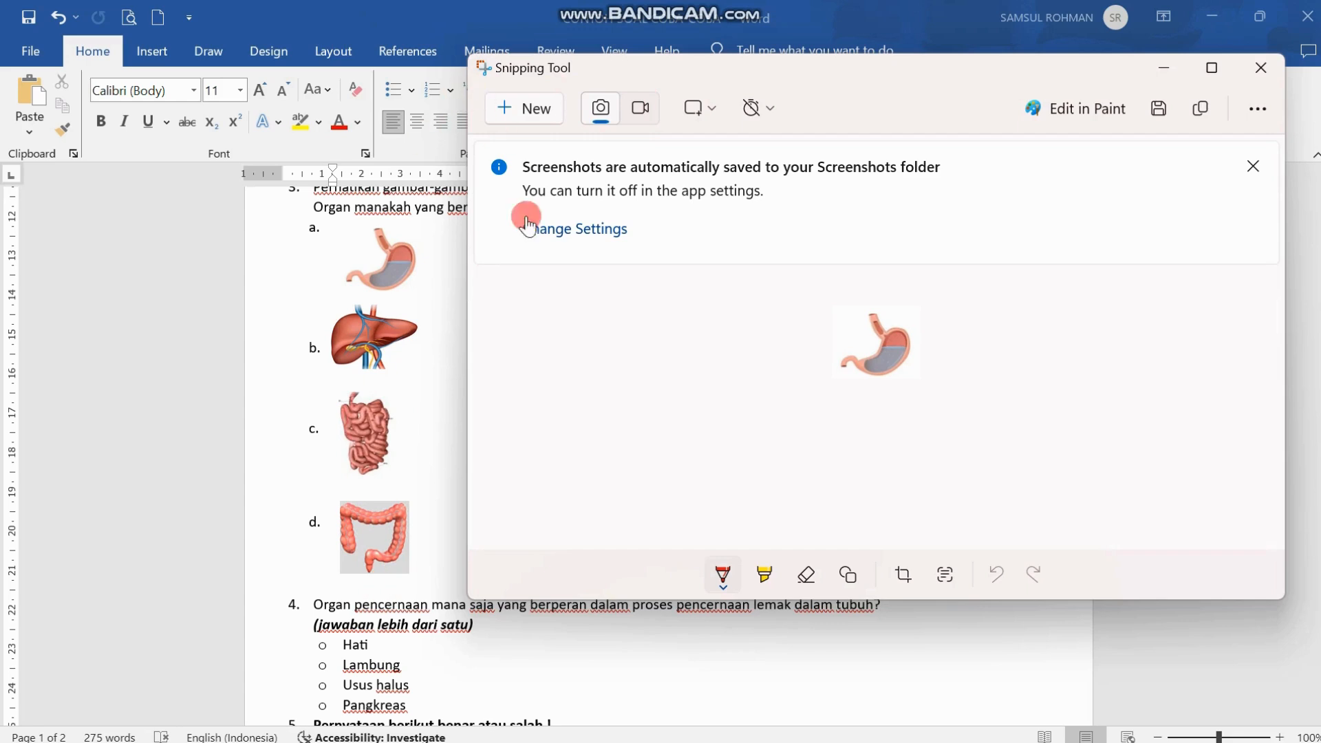
click(531, 122)
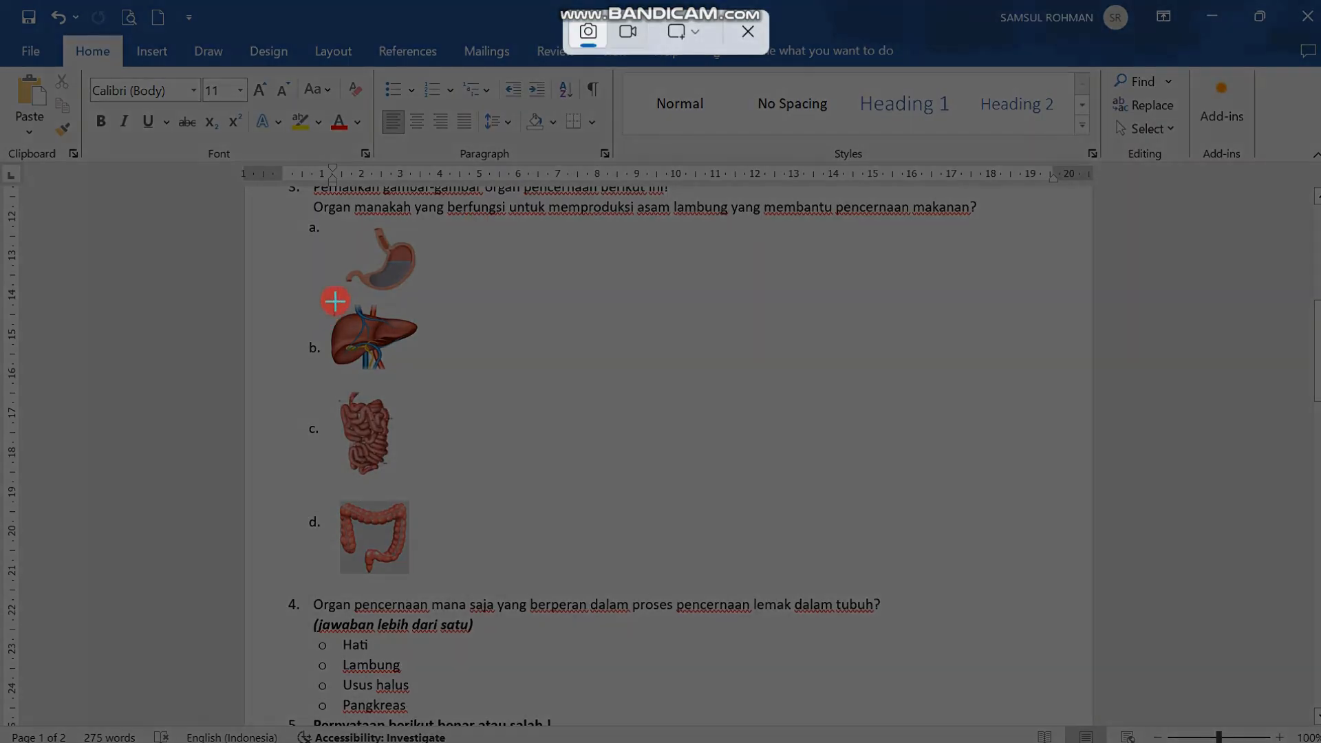
drag(326, 300, 420, 375)
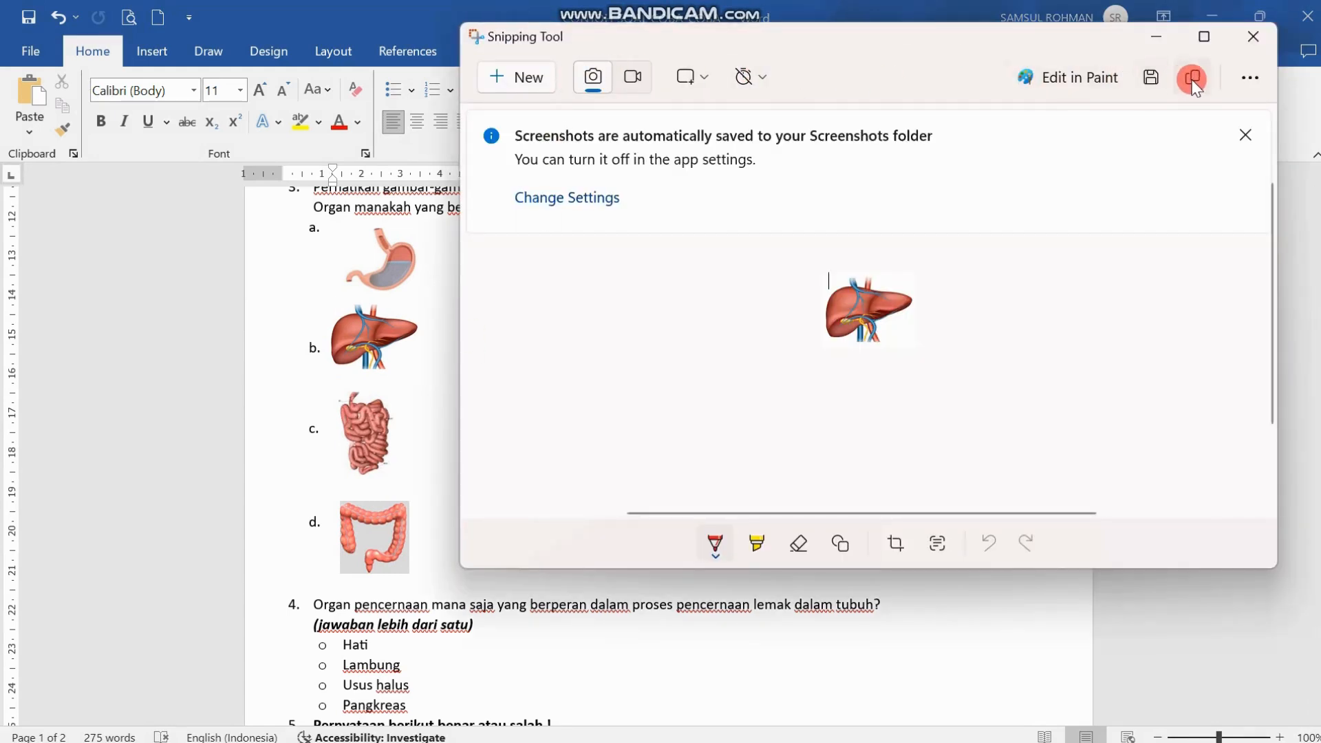
click(1156, 77)
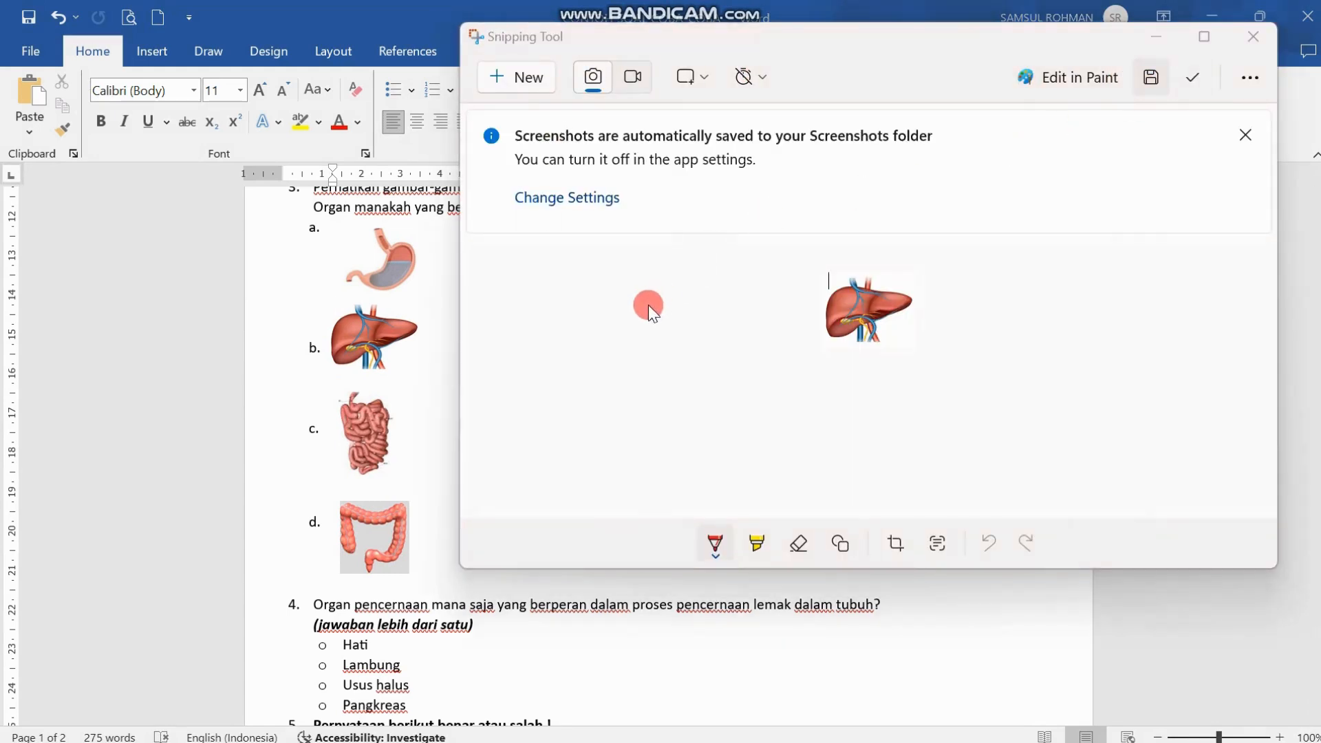
text(hati)
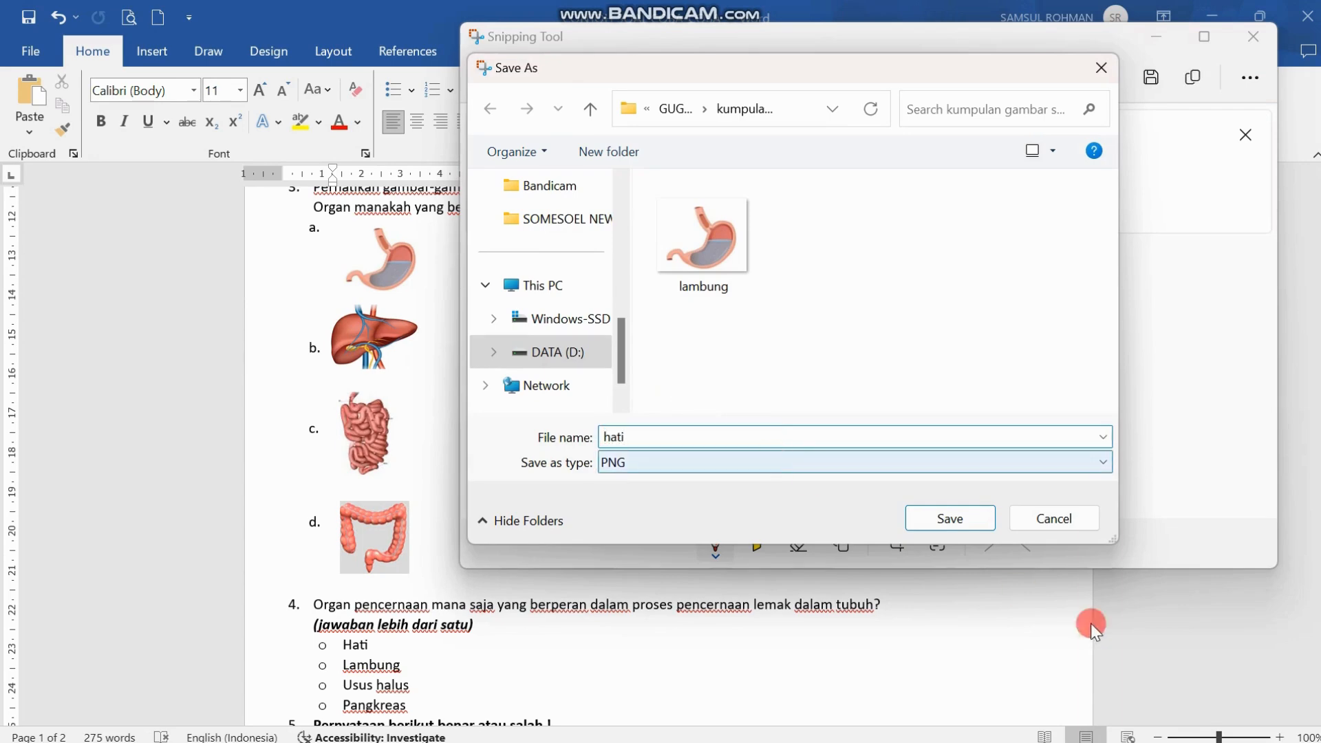
click(977, 518)
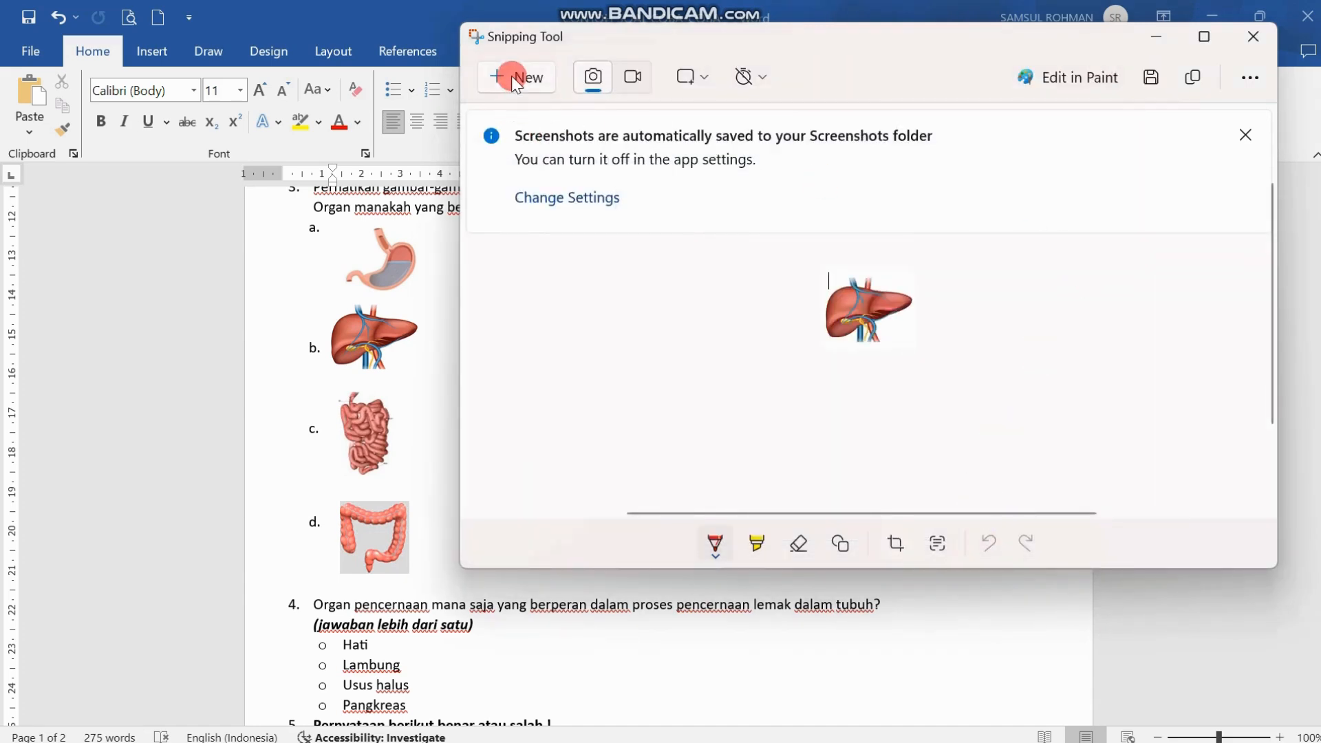
Step: Snip the small intestine picture at option c and save it as "usus halus" in the same folder
click(511, 76)
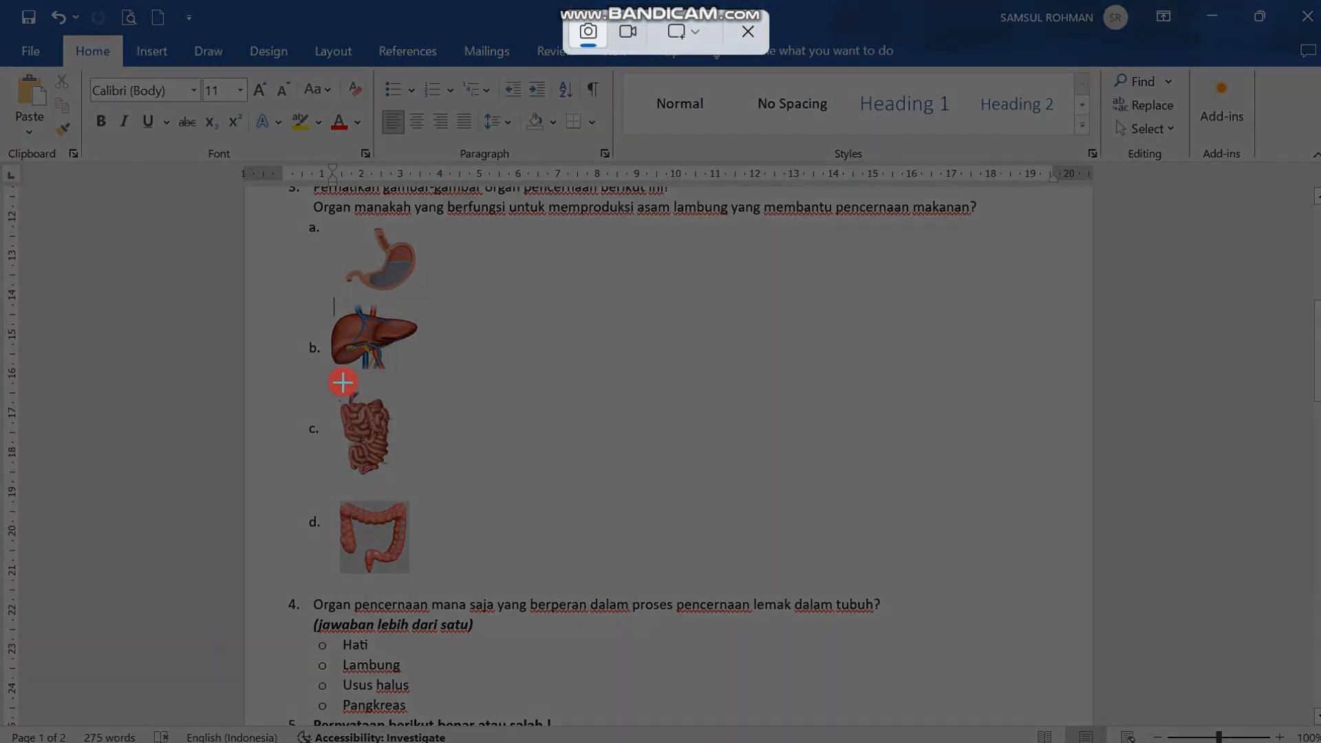
drag(334, 387, 399, 478)
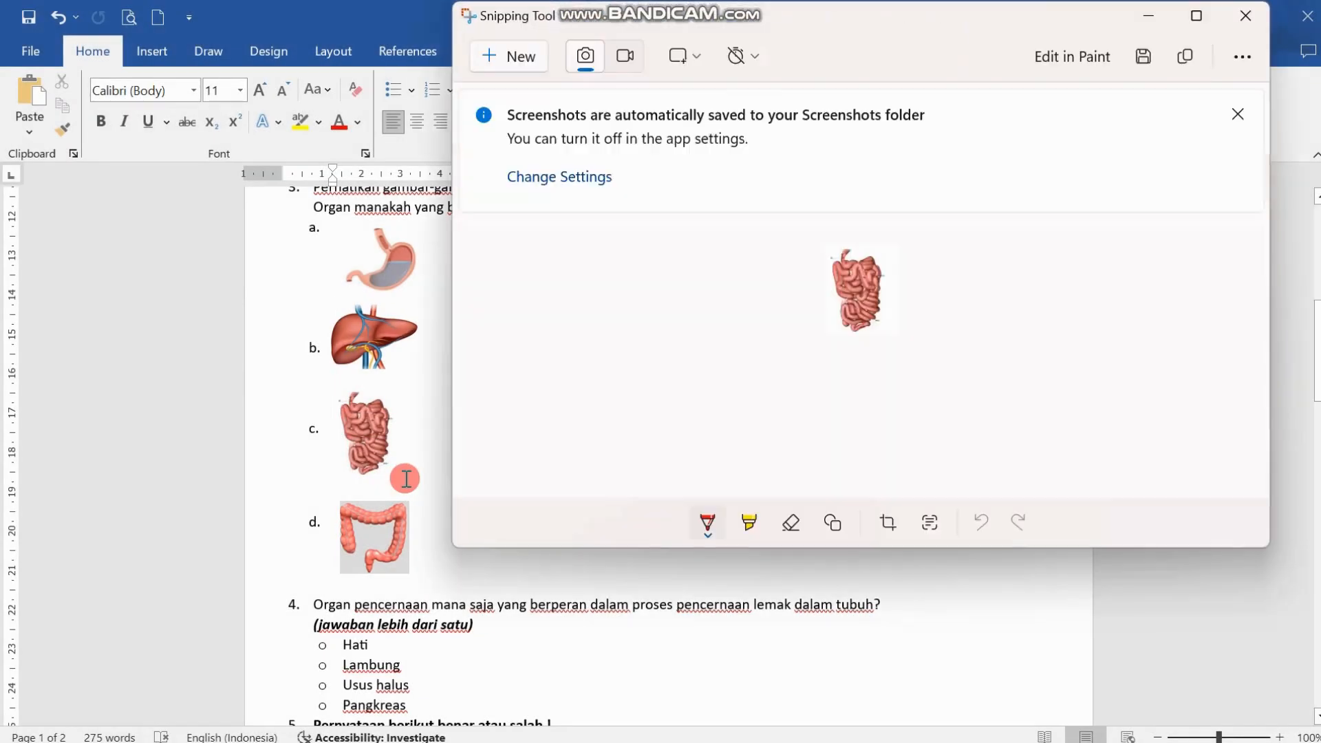
click(1139, 56)
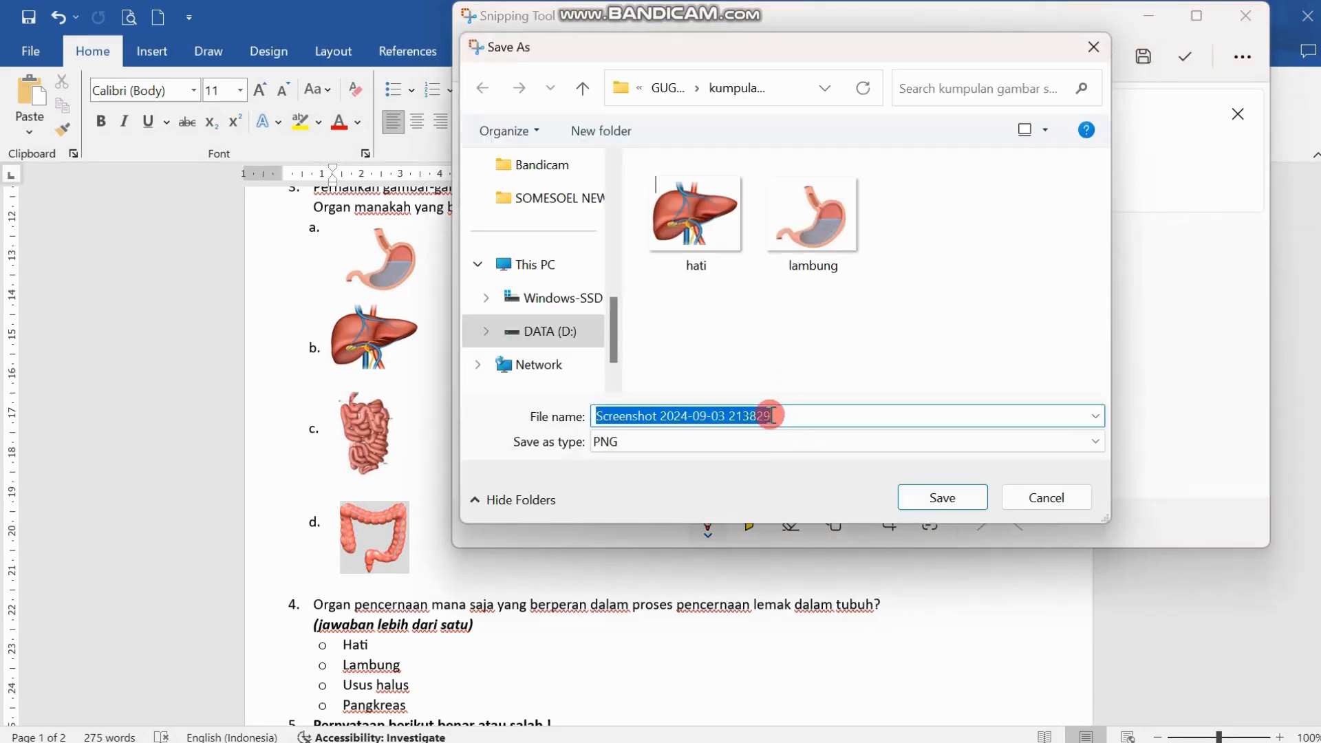
text(usus halus)
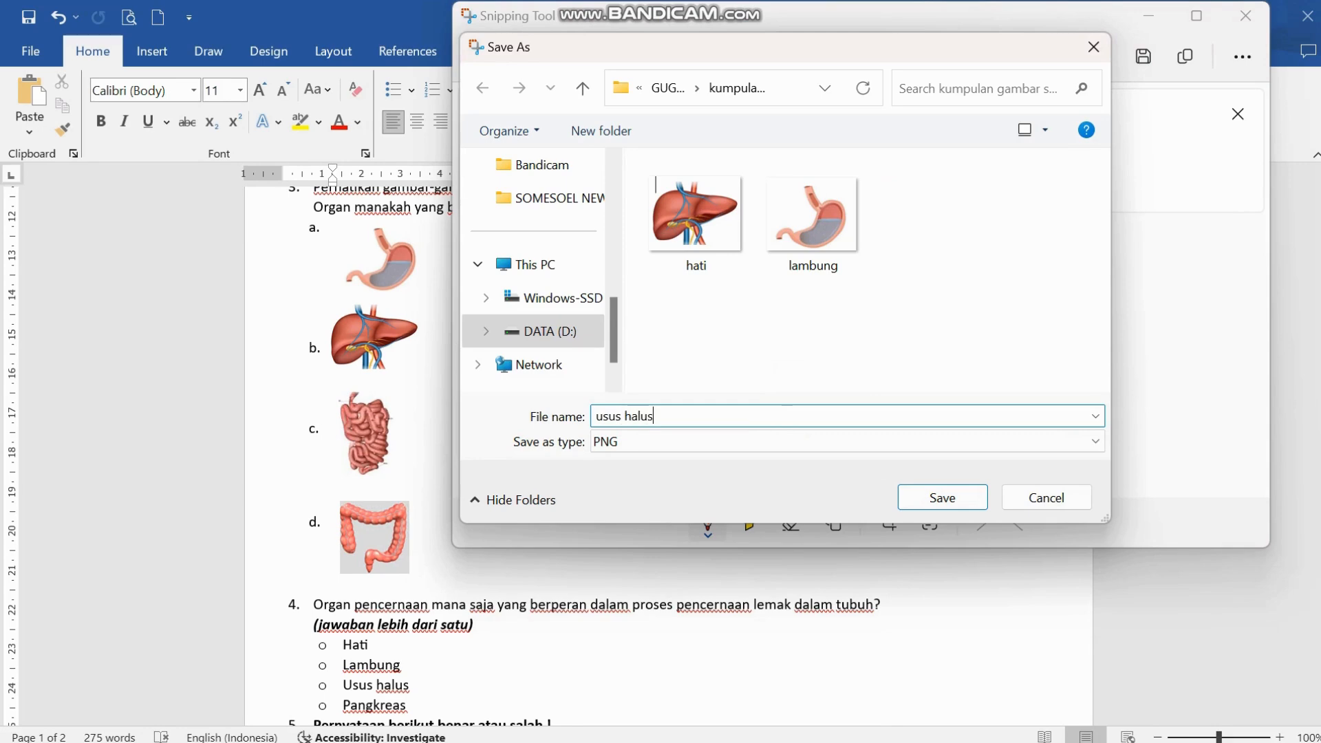
click(912, 498)
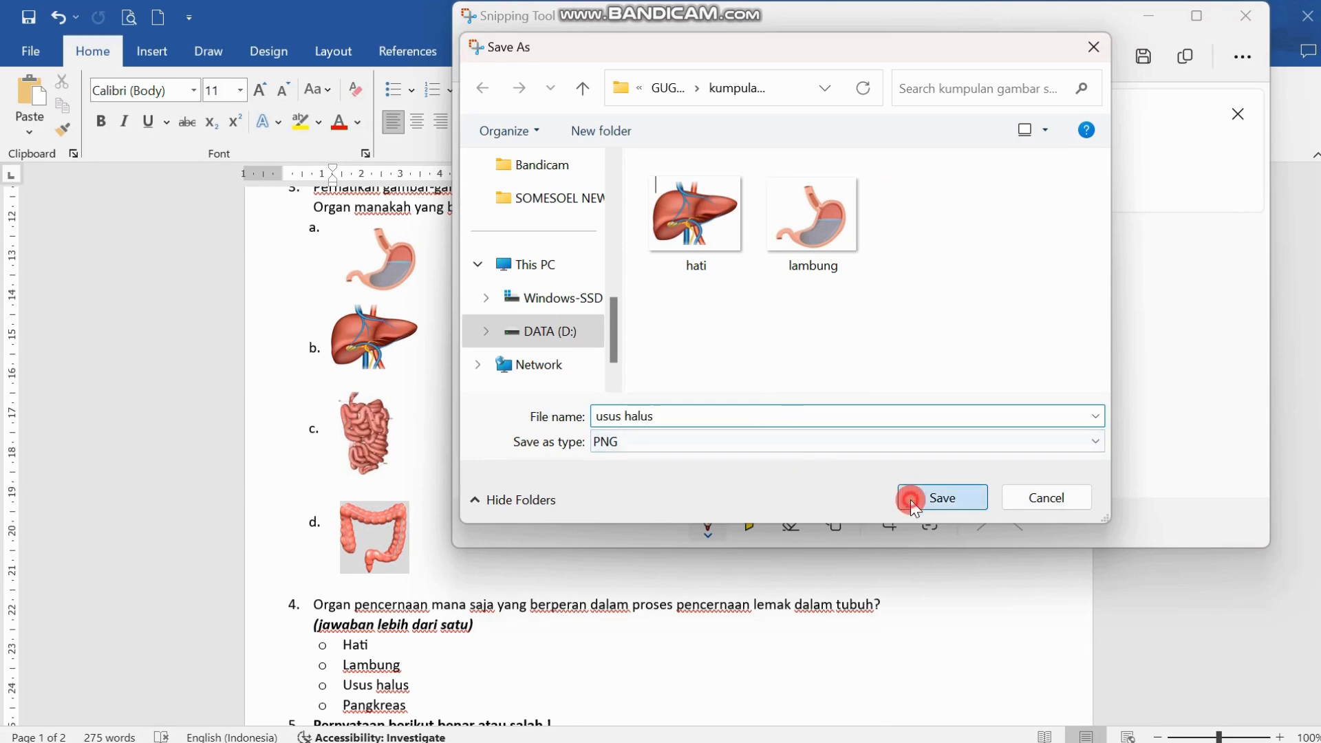
Step: Snip the large intestine picture at option d, save it as "usus besar", and minimize Snipping Tool
click(531, 58)
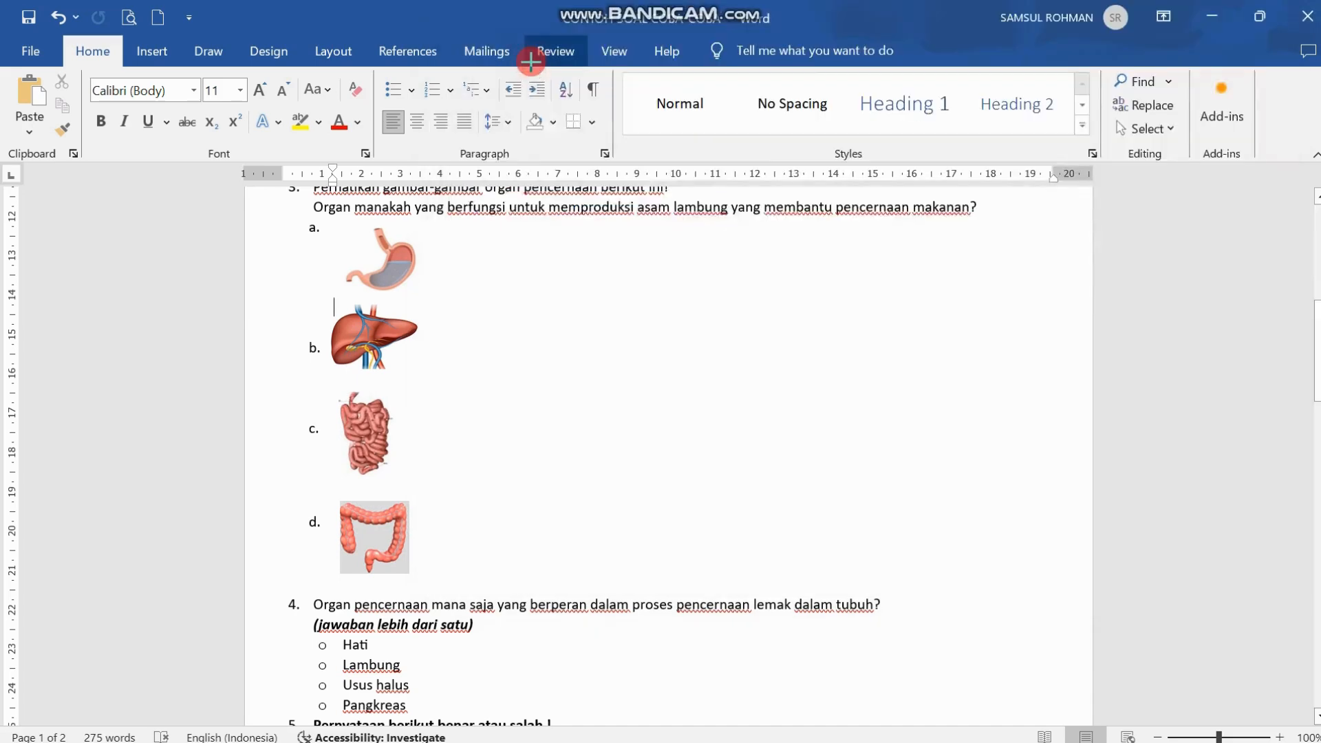
drag(336, 496, 414, 575)
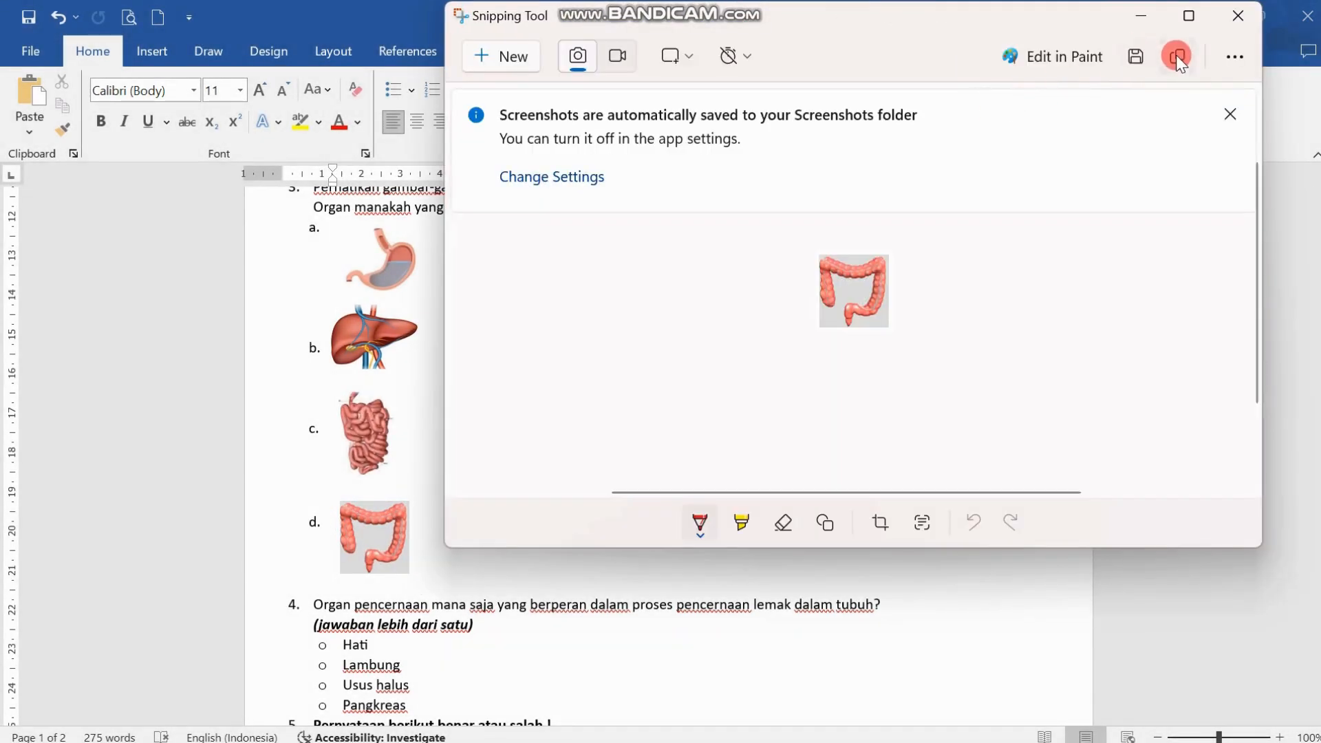
click(1135, 58)
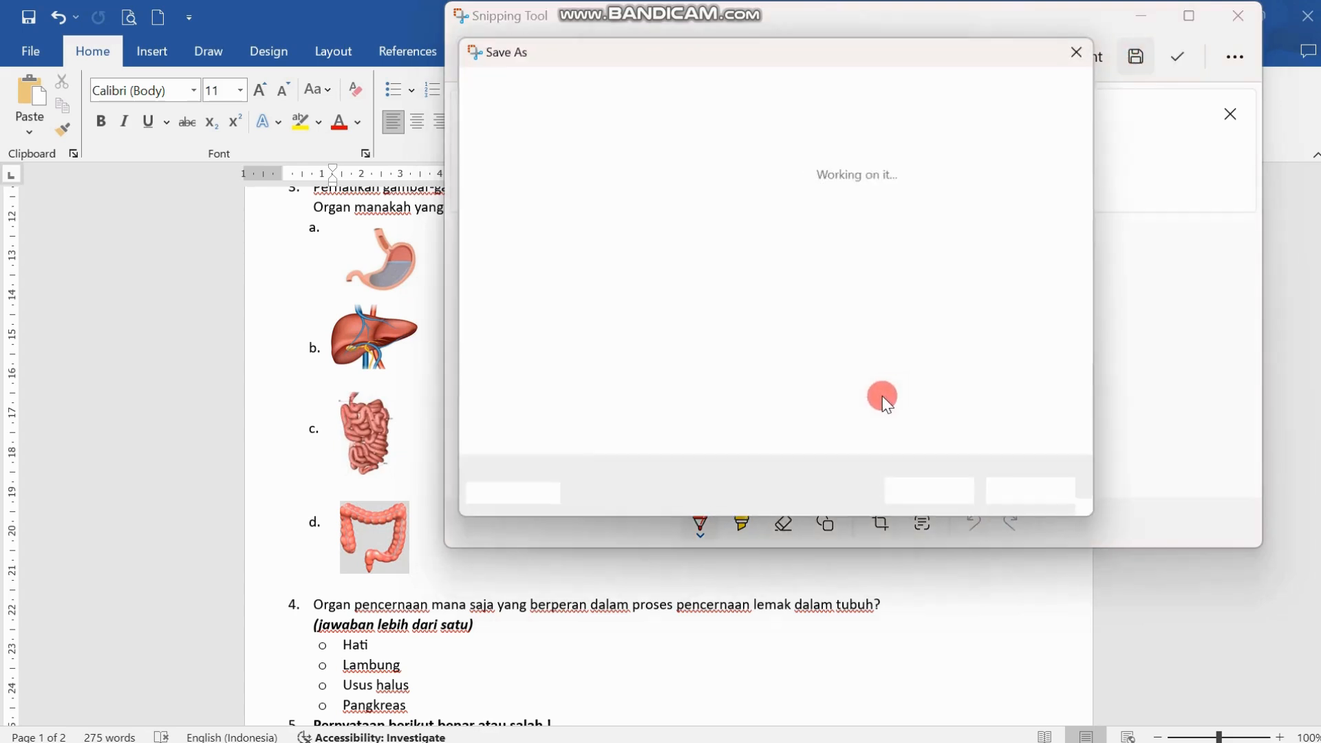
text(usus )
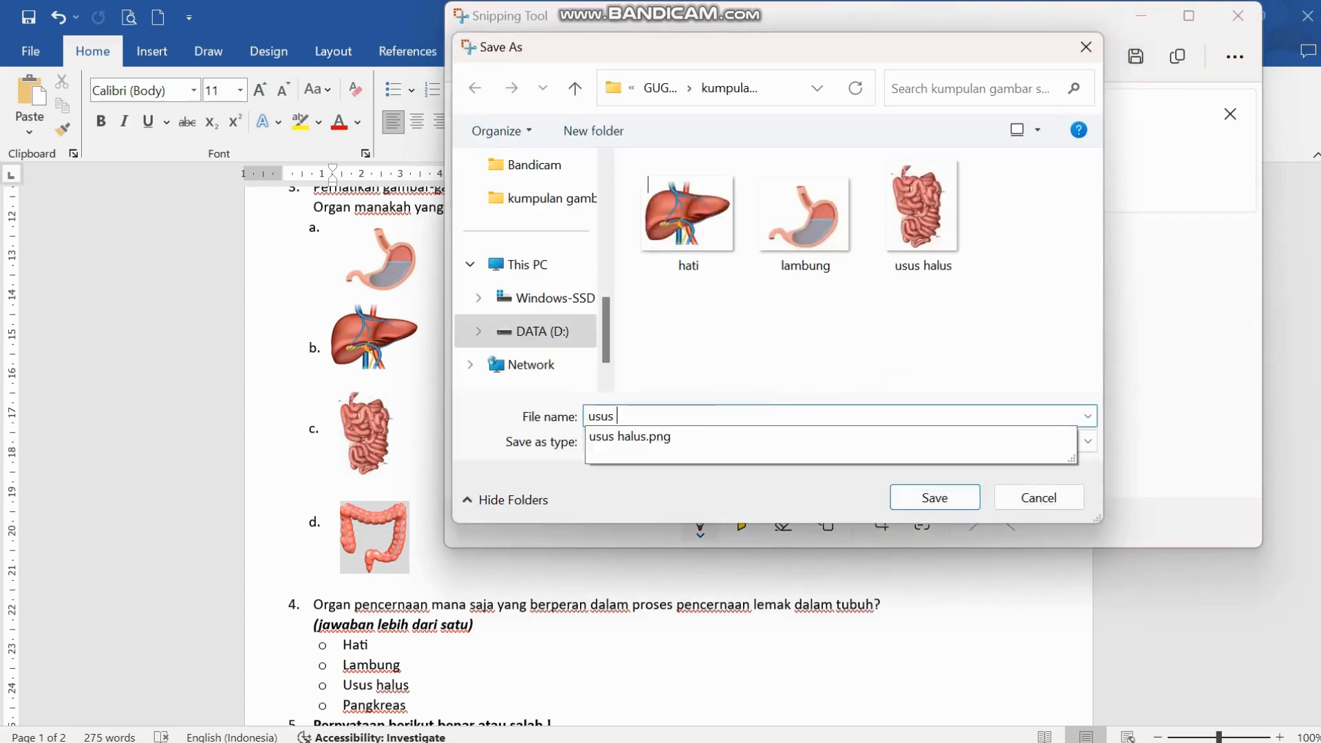
text(besar)
click(924, 491)
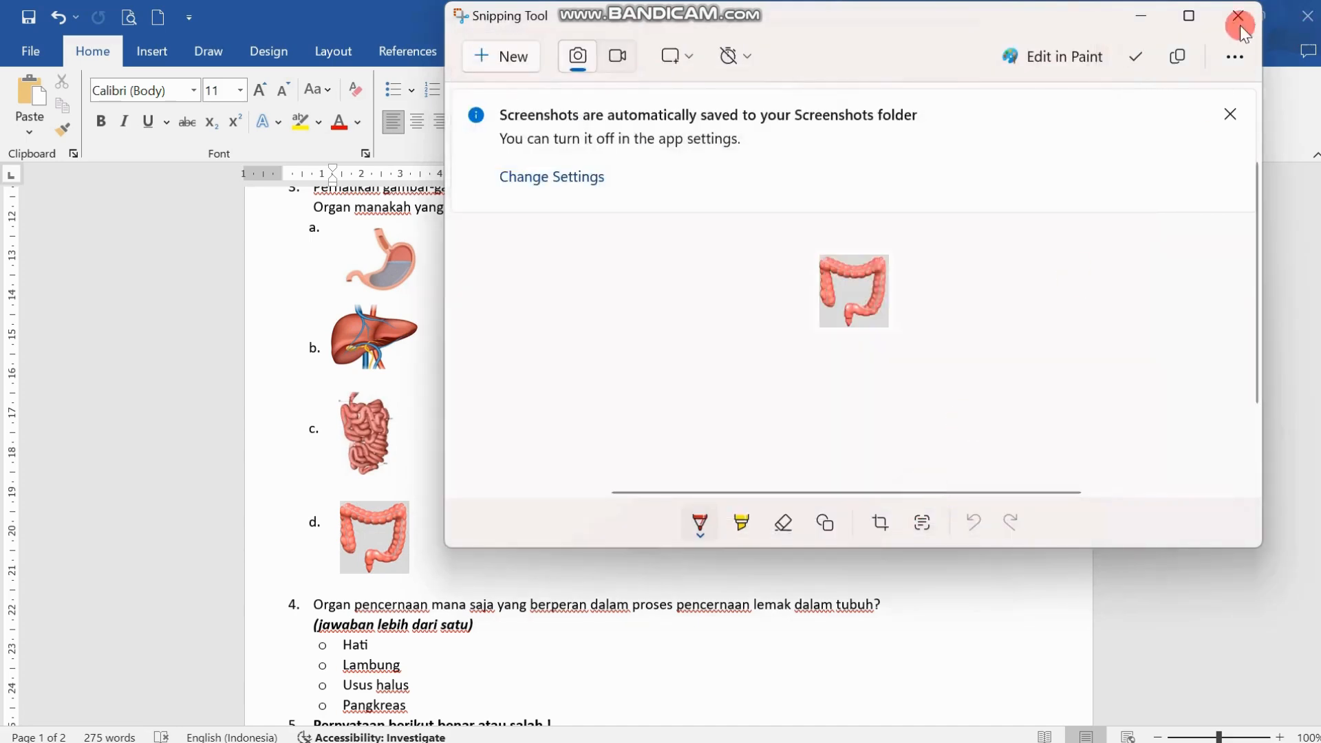
click(1139, 16)
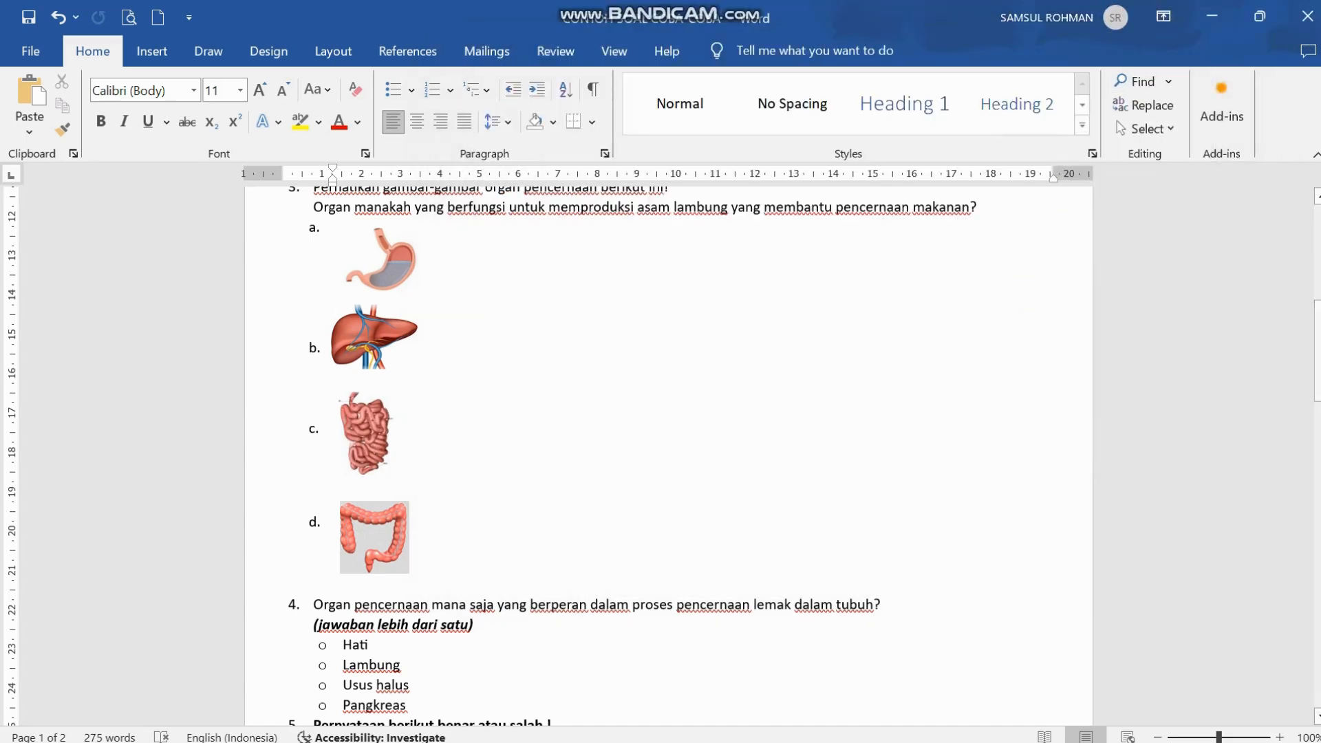
Step: Switch to the form in Chrome and upload the lambung image from "kumpulan gambar soal" to Opsi 1 of the organ question
click(860, 725)
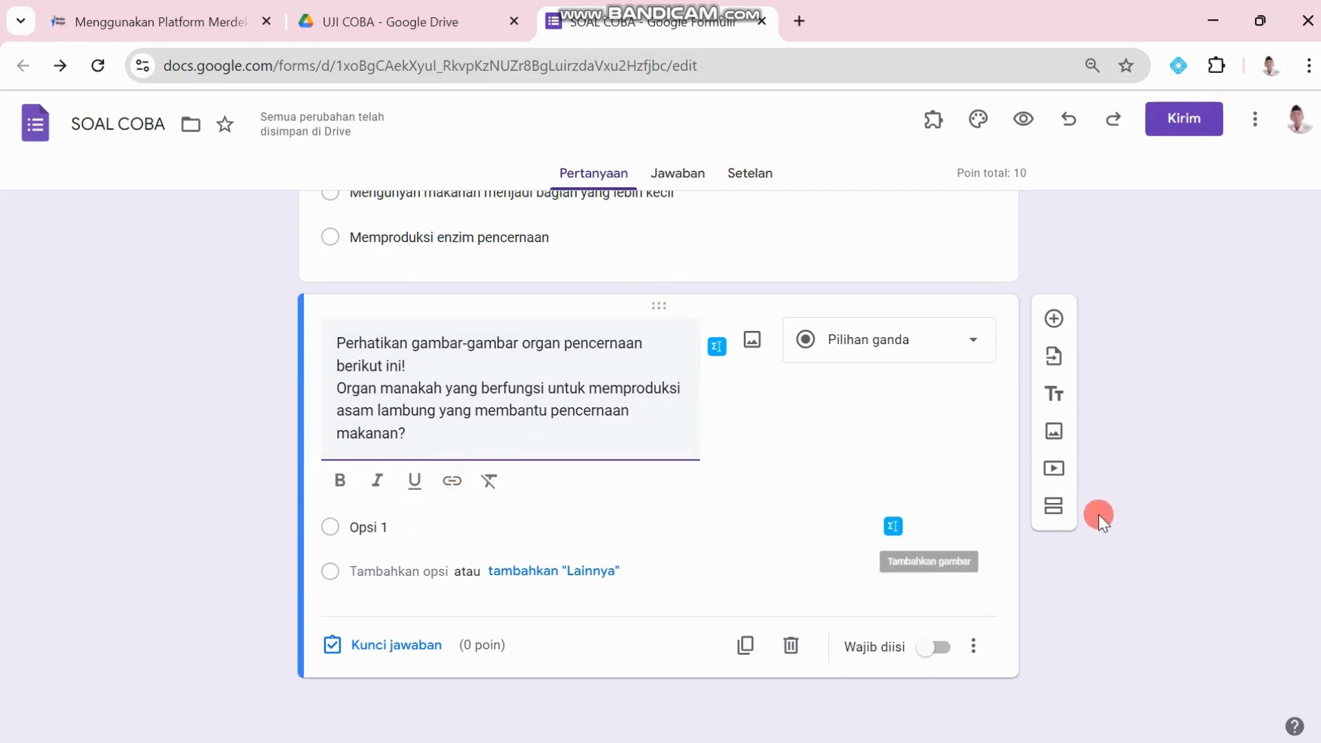
click(495, 527)
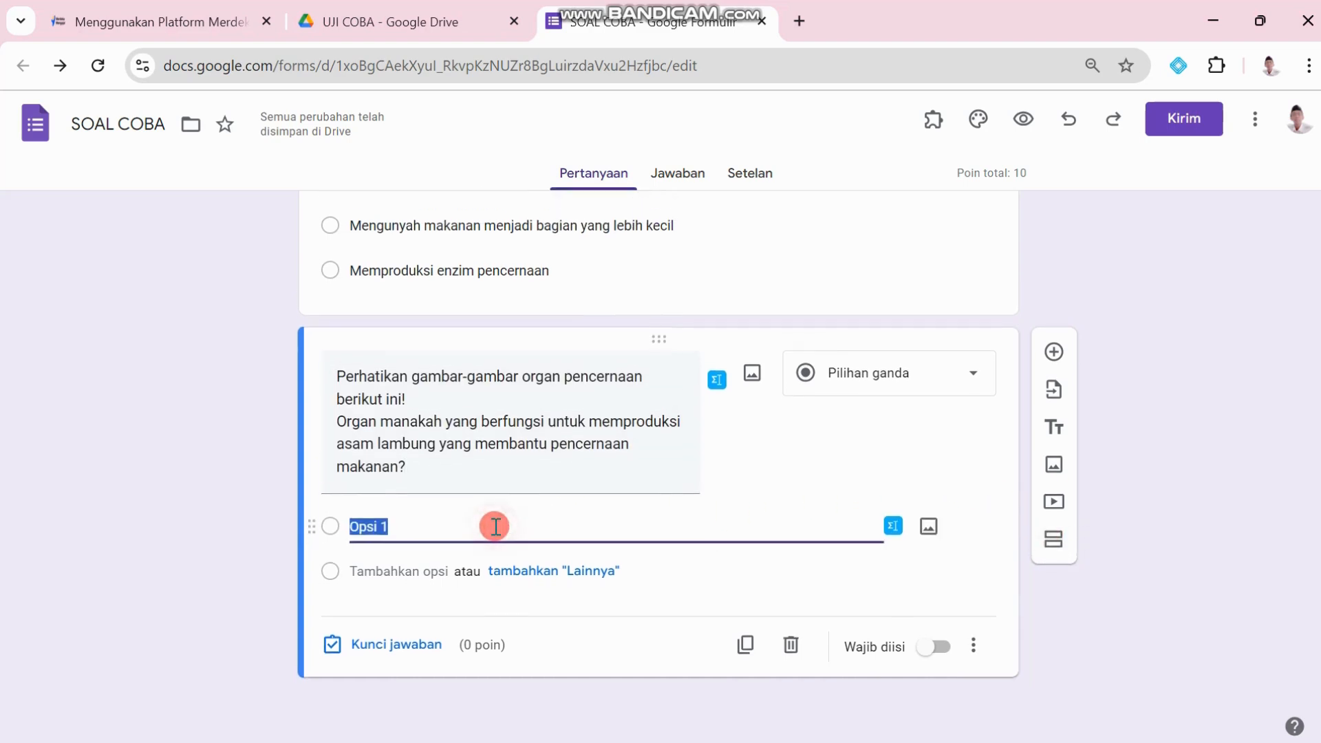
click(929, 535)
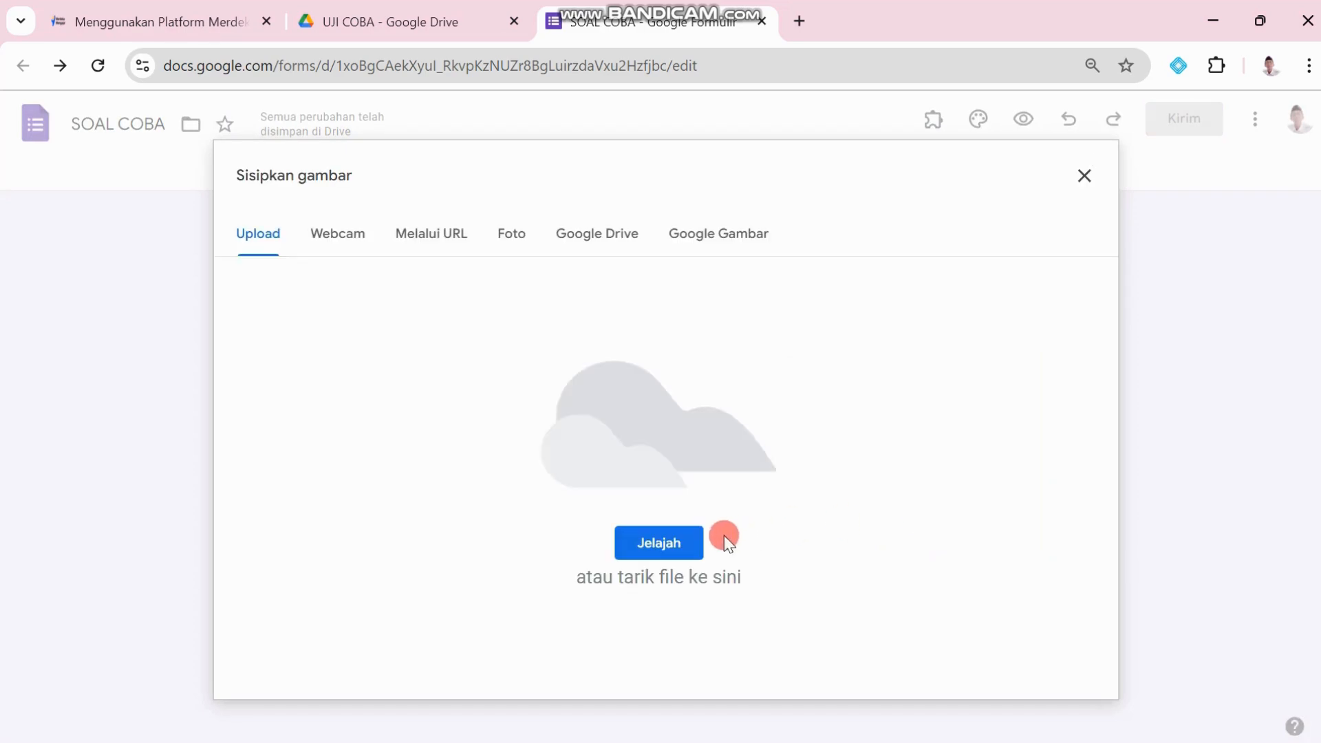
click(683, 540)
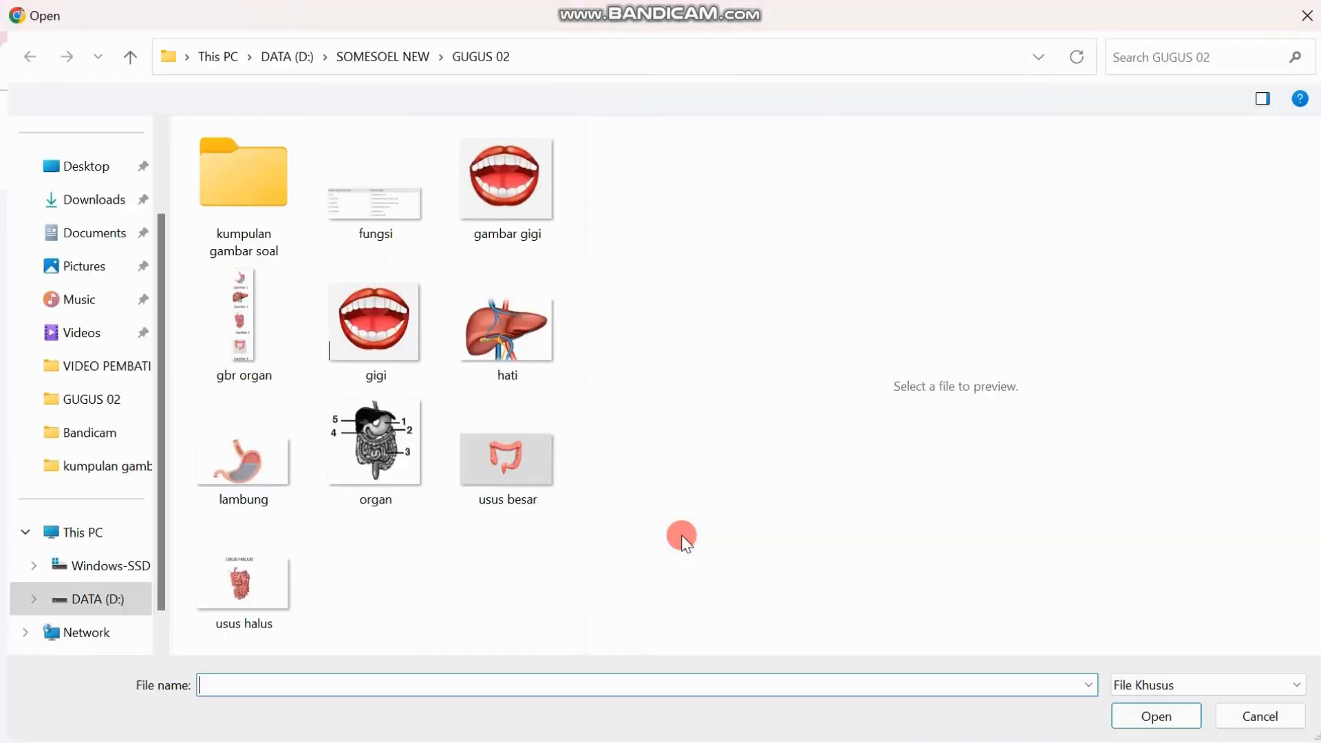
click(285, 219)
double_click(270, 187)
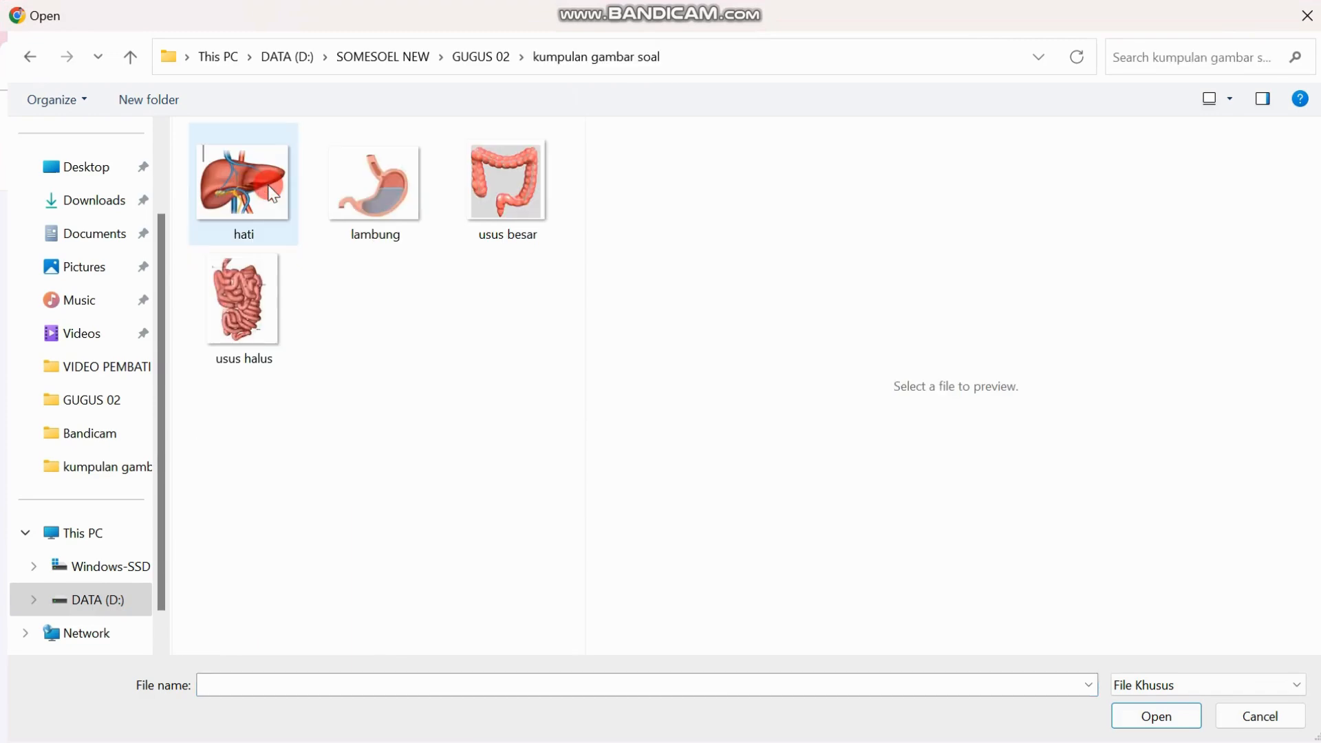
click(417, 216)
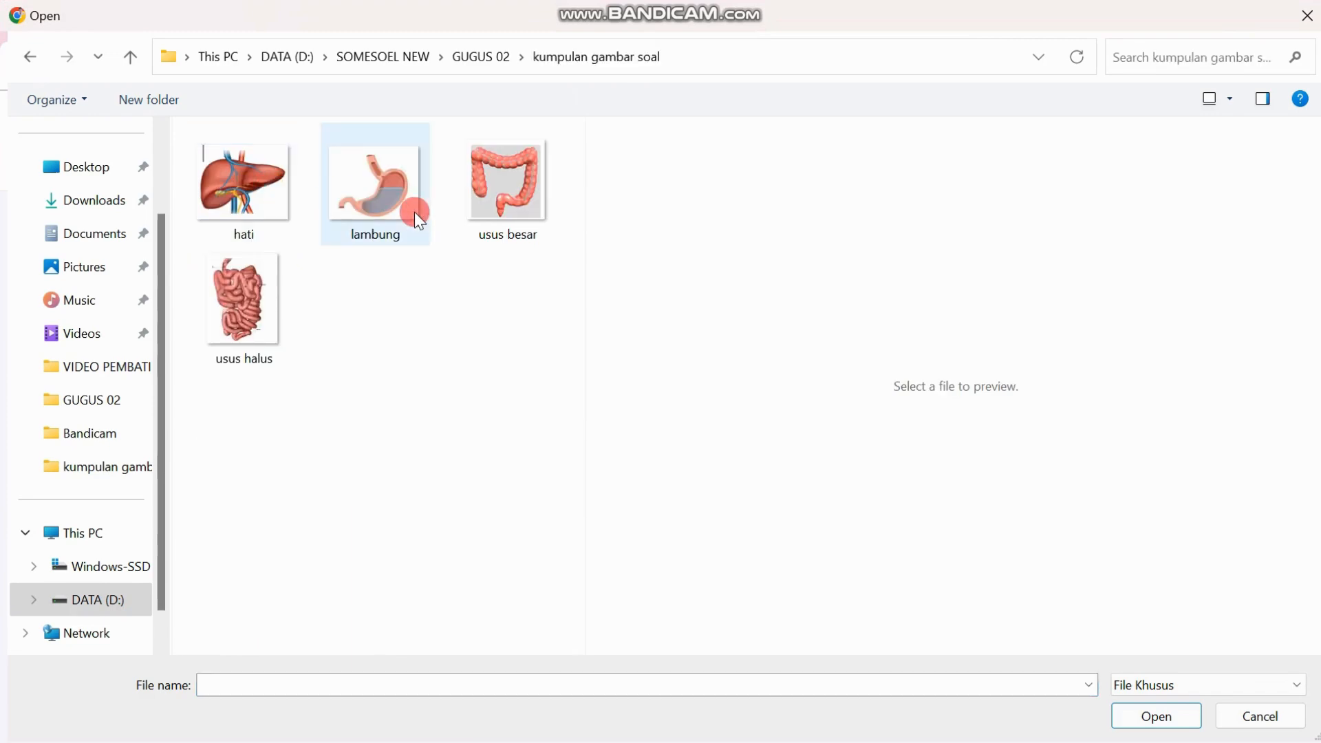
click(1142, 719)
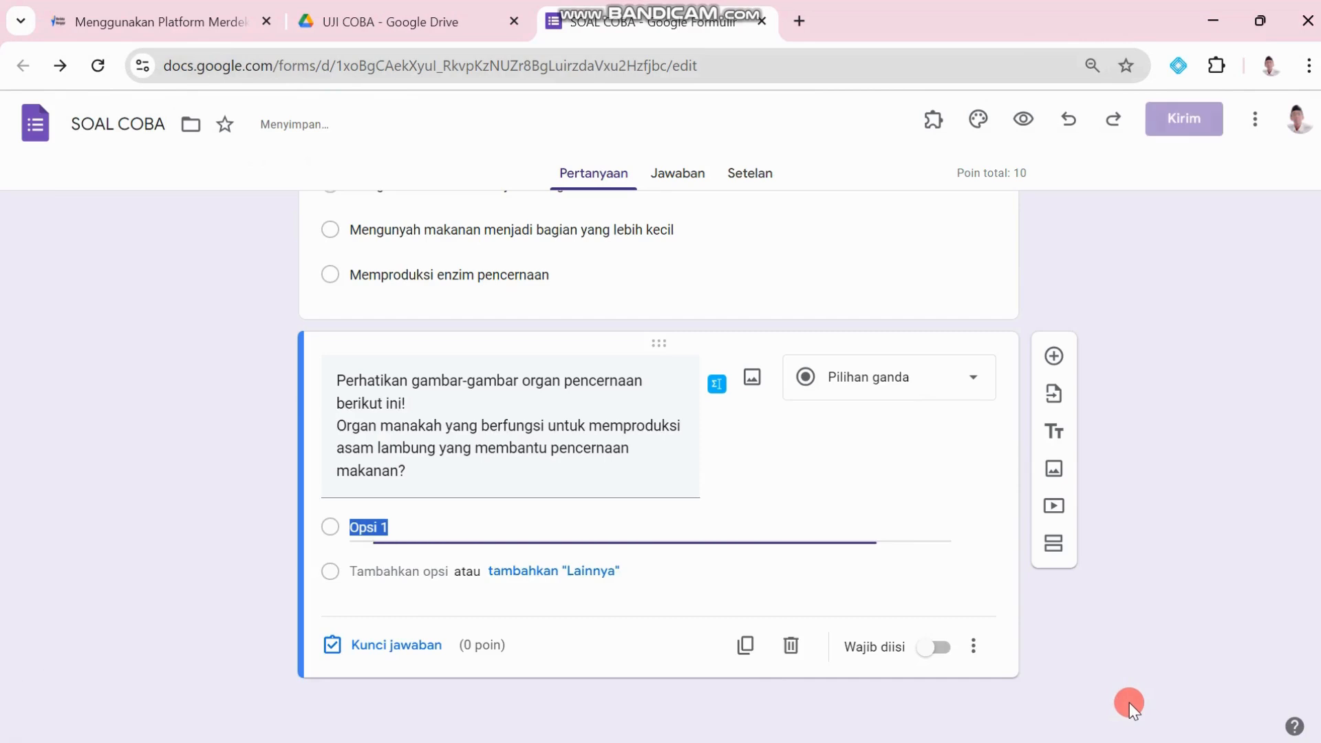
scroll(832, 596, down, 2)
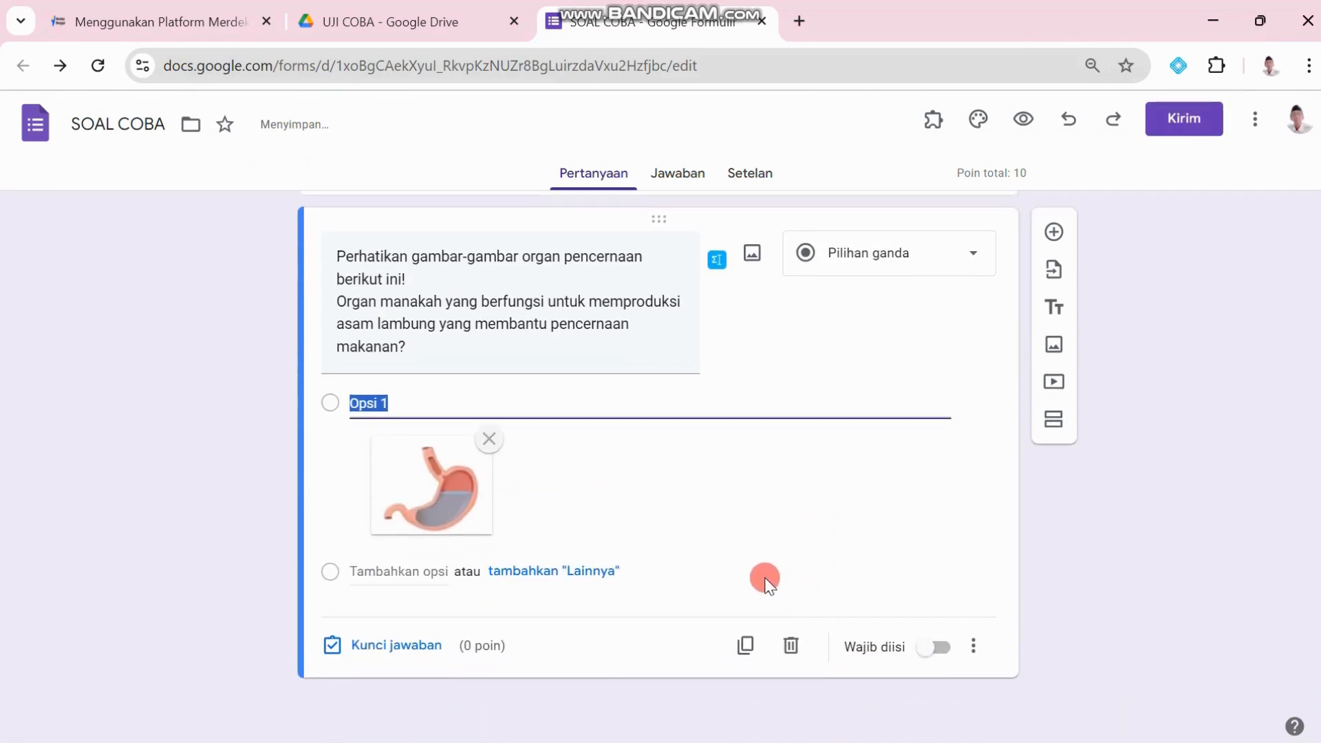
Step: Add a second answer option to the organ question, check option b's picture in the Word document, and return to the form
click(386, 570)
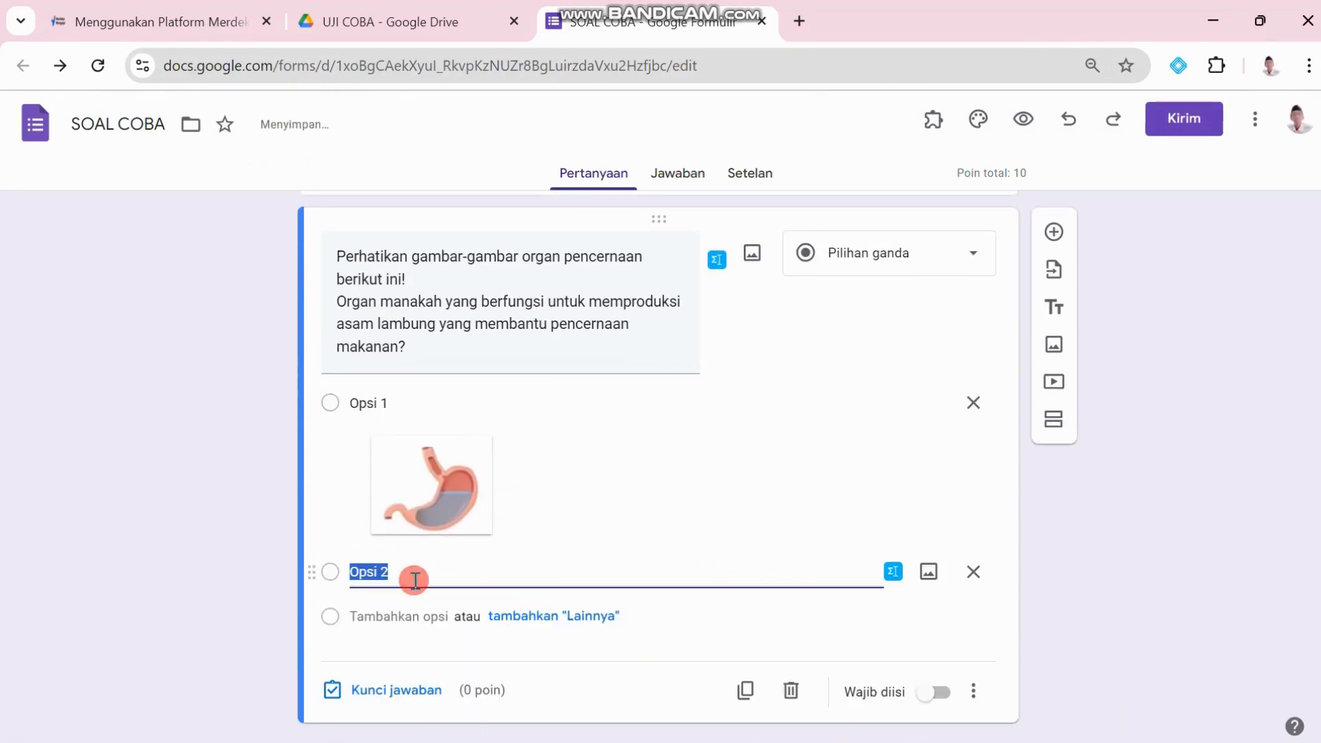
click(771, 725)
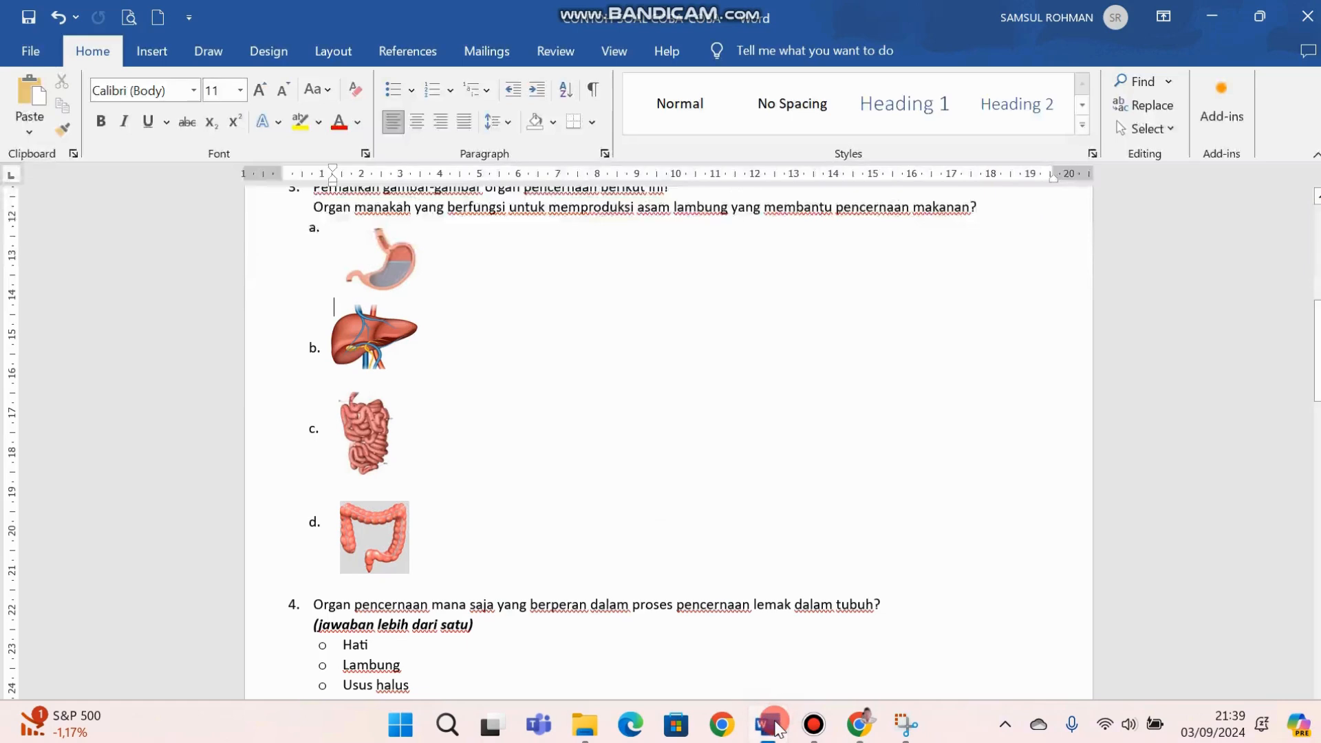
click(860, 725)
mouse_move(859, 724)
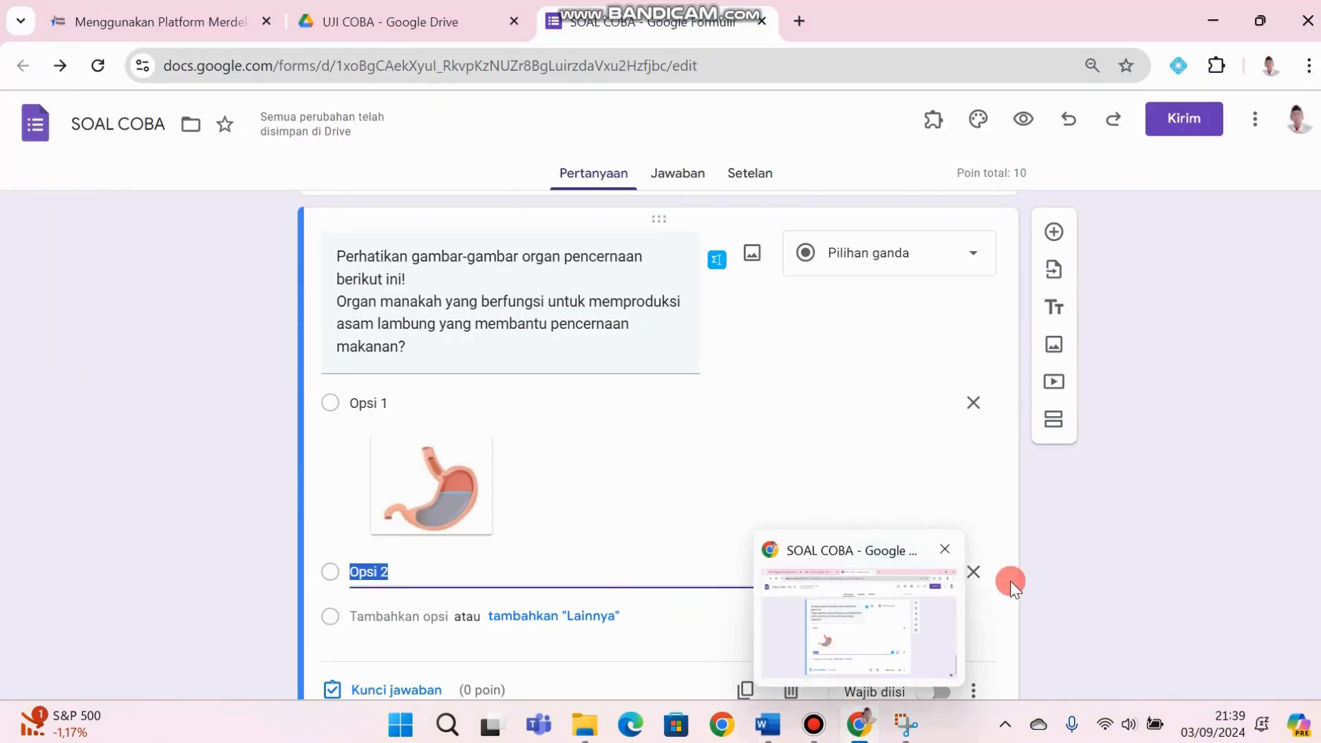
click(730, 481)
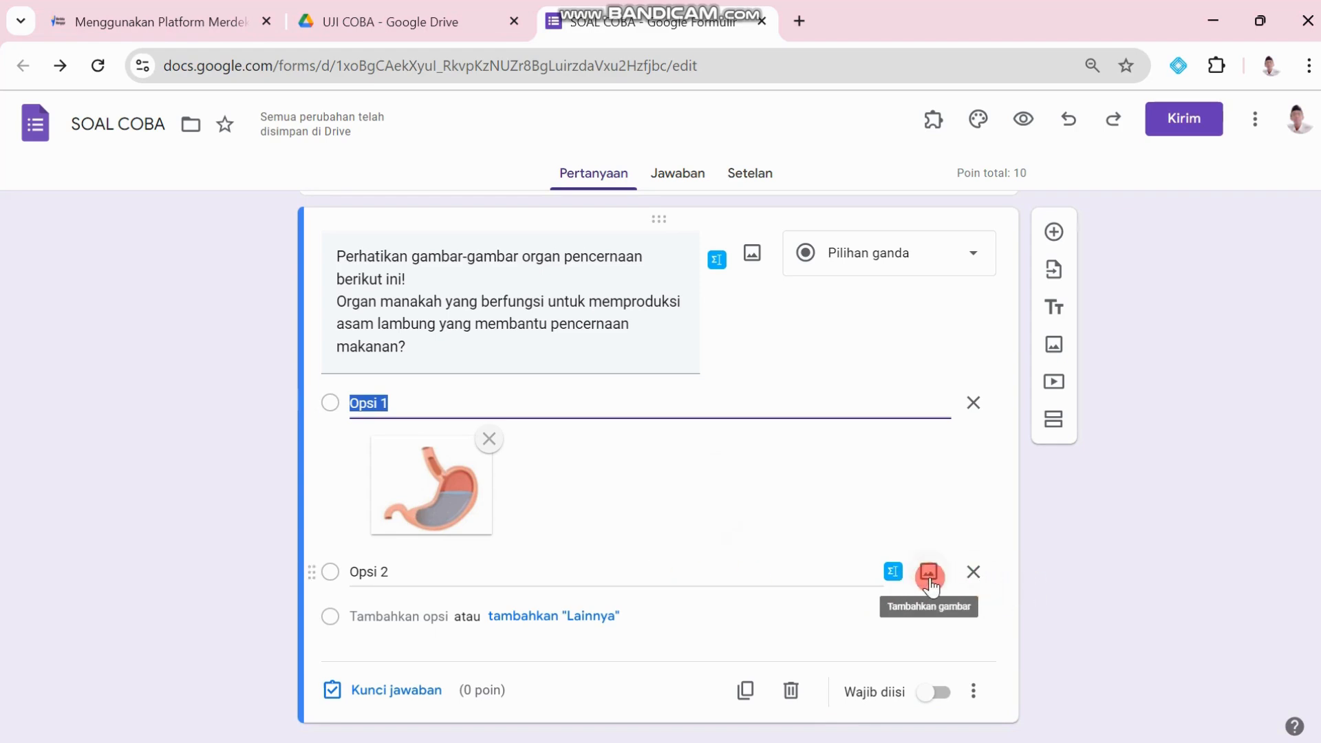
Step: Upload the hati image from the "kumpulan gambar soal" folder to Opsi 2 of the organ question
click(929, 575)
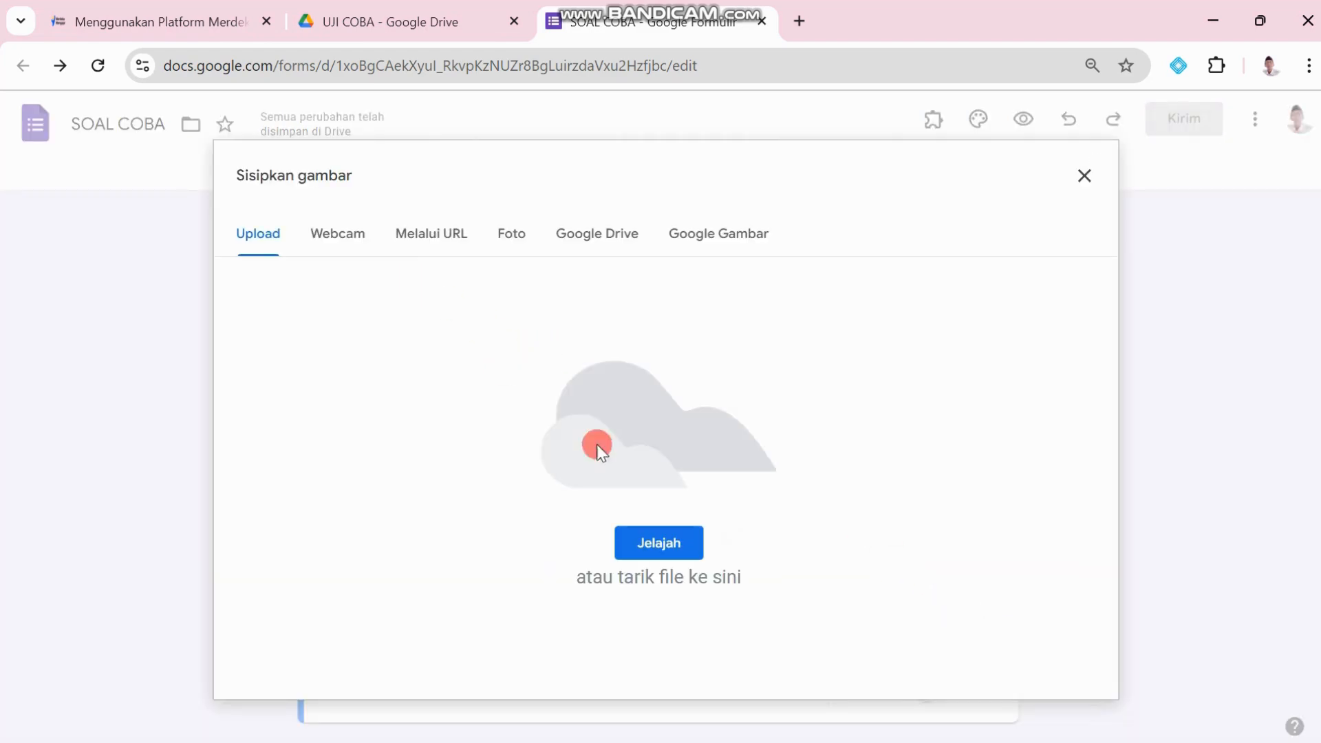
click(658, 540)
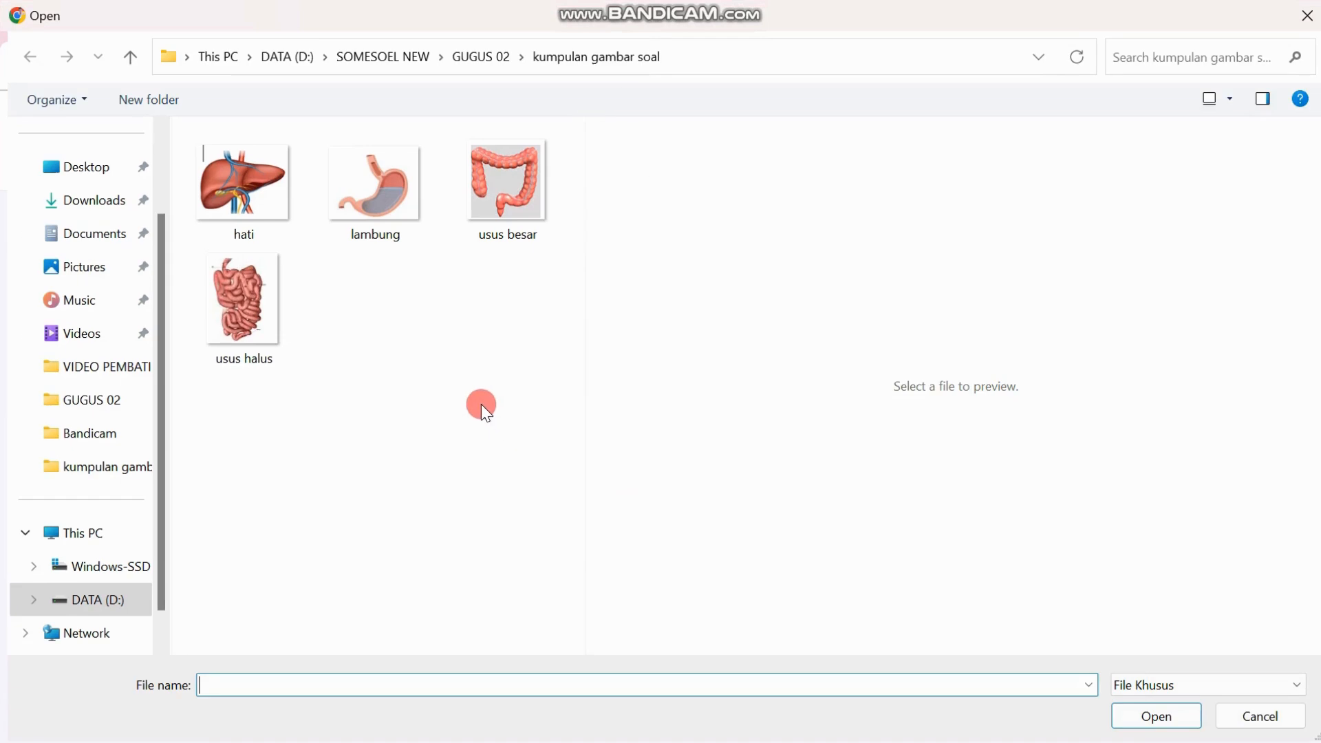
click(270, 199)
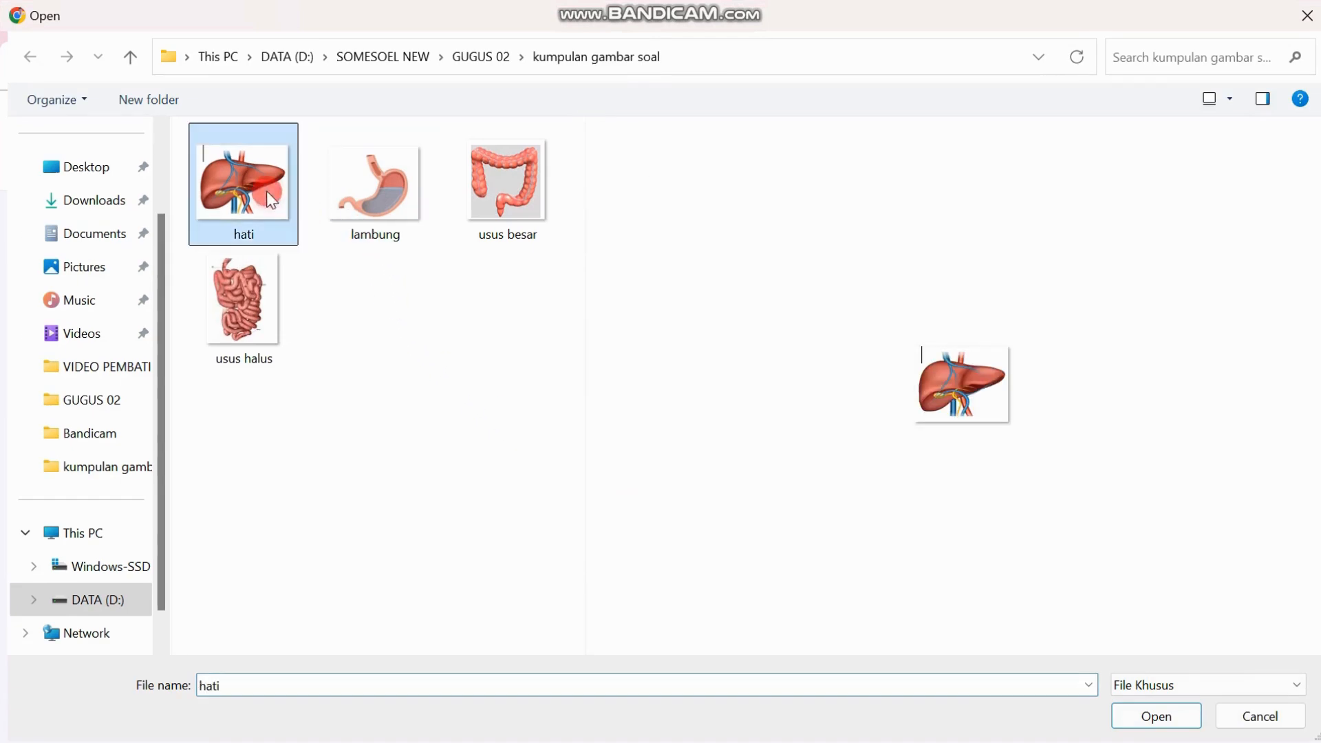
click(1146, 709)
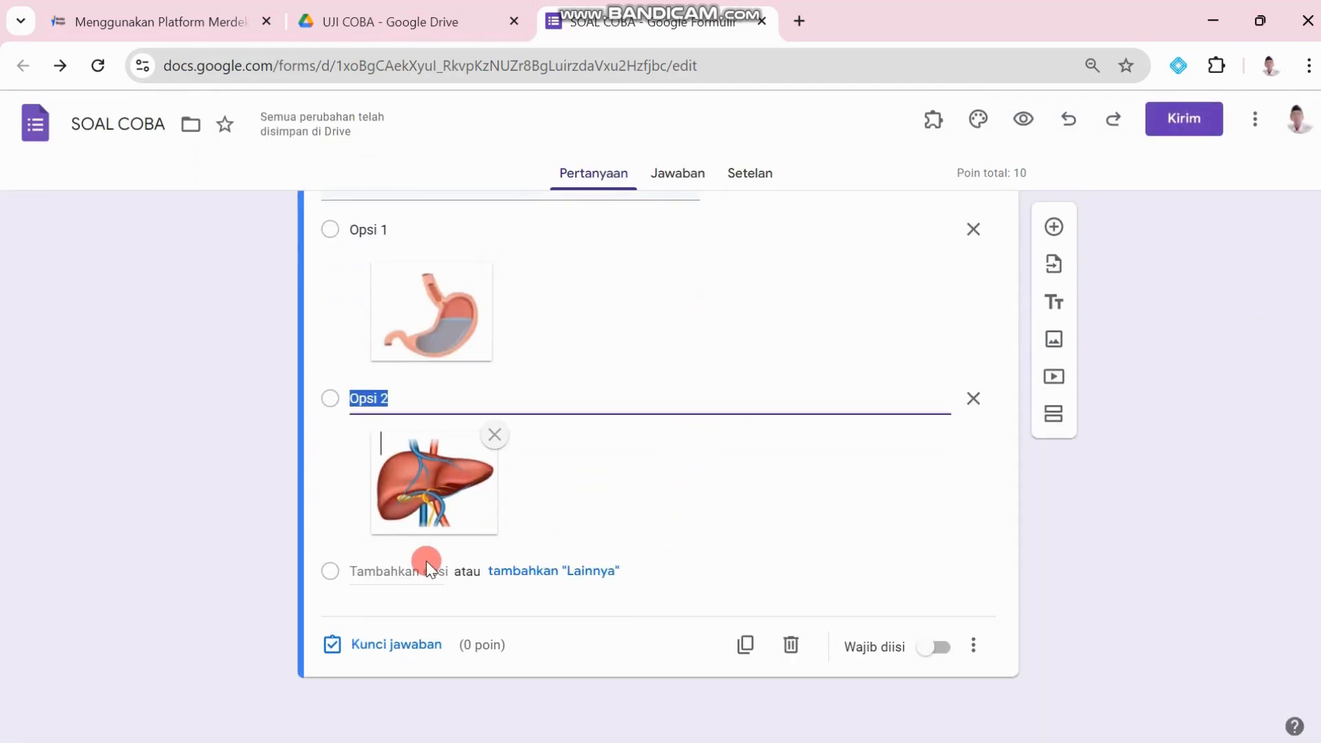
Step: Add a third answer option to the organ question and upload the "usus halus" image to it
click(427, 566)
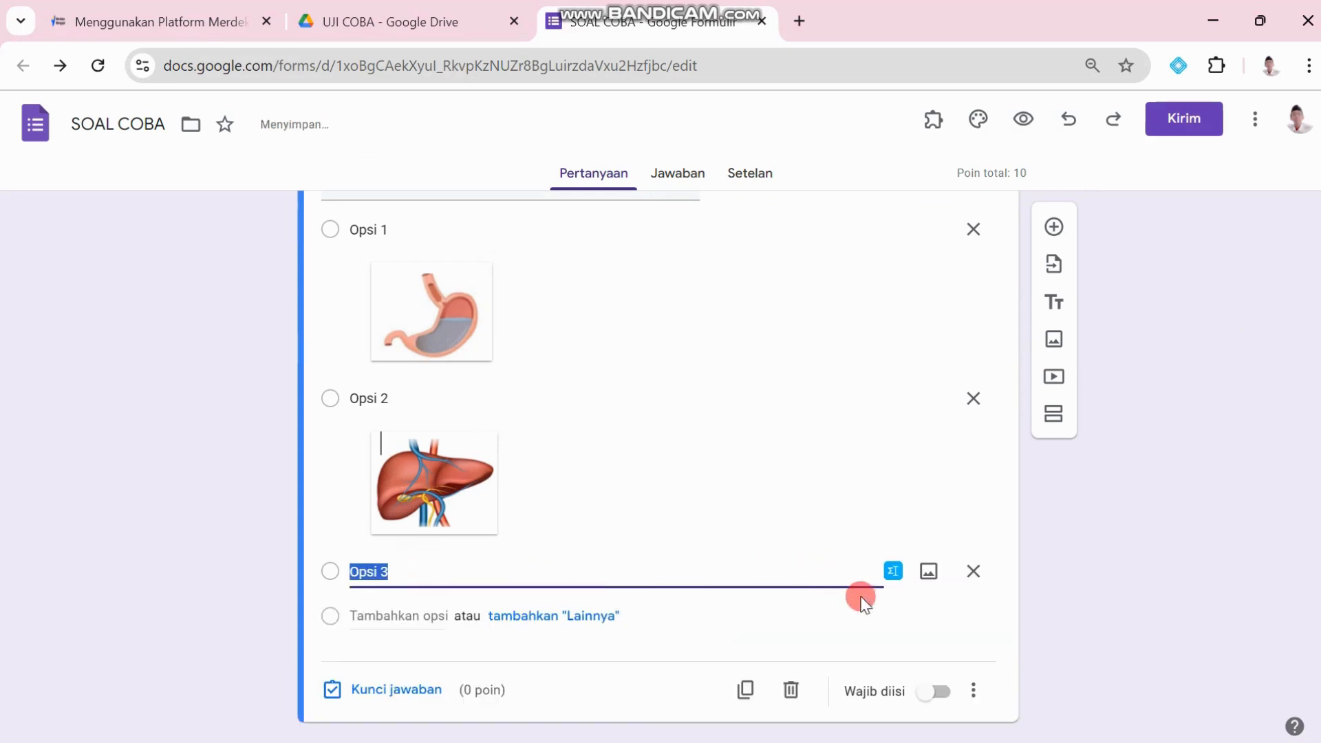
click(927, 571)
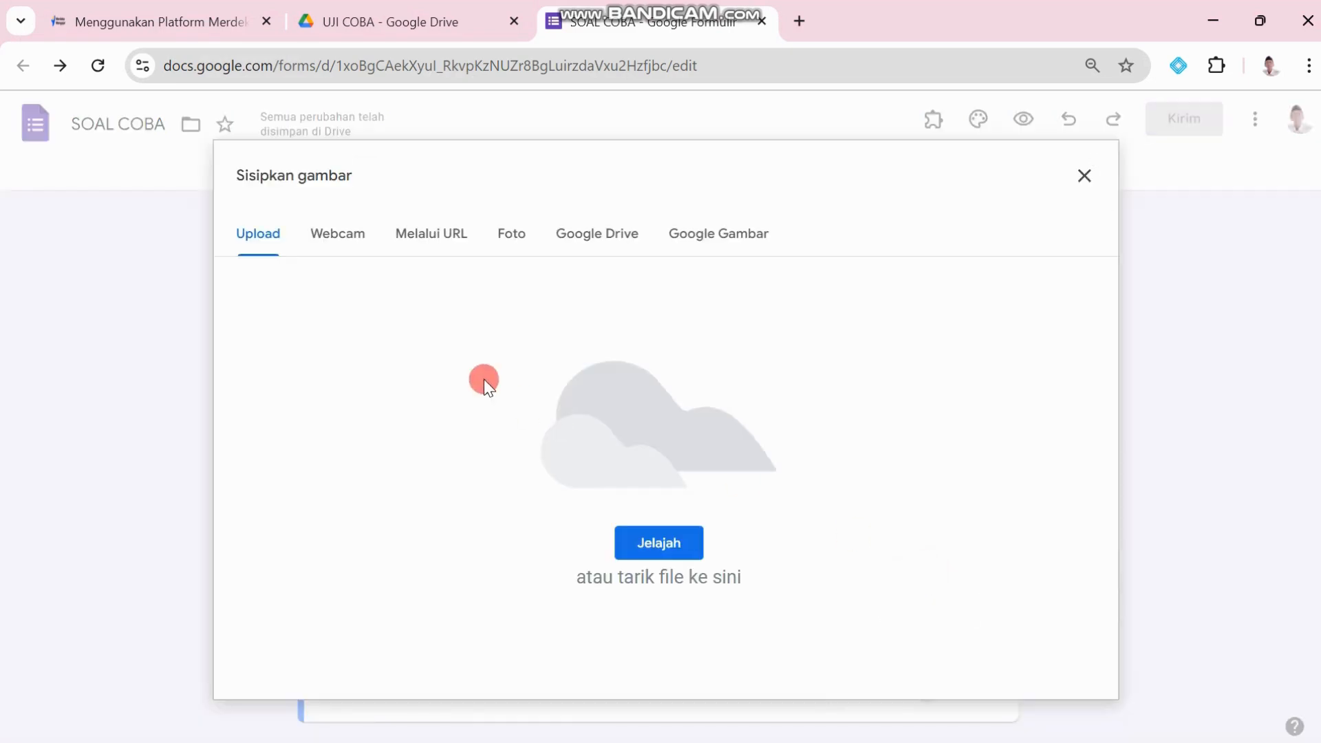
click(655, 543)
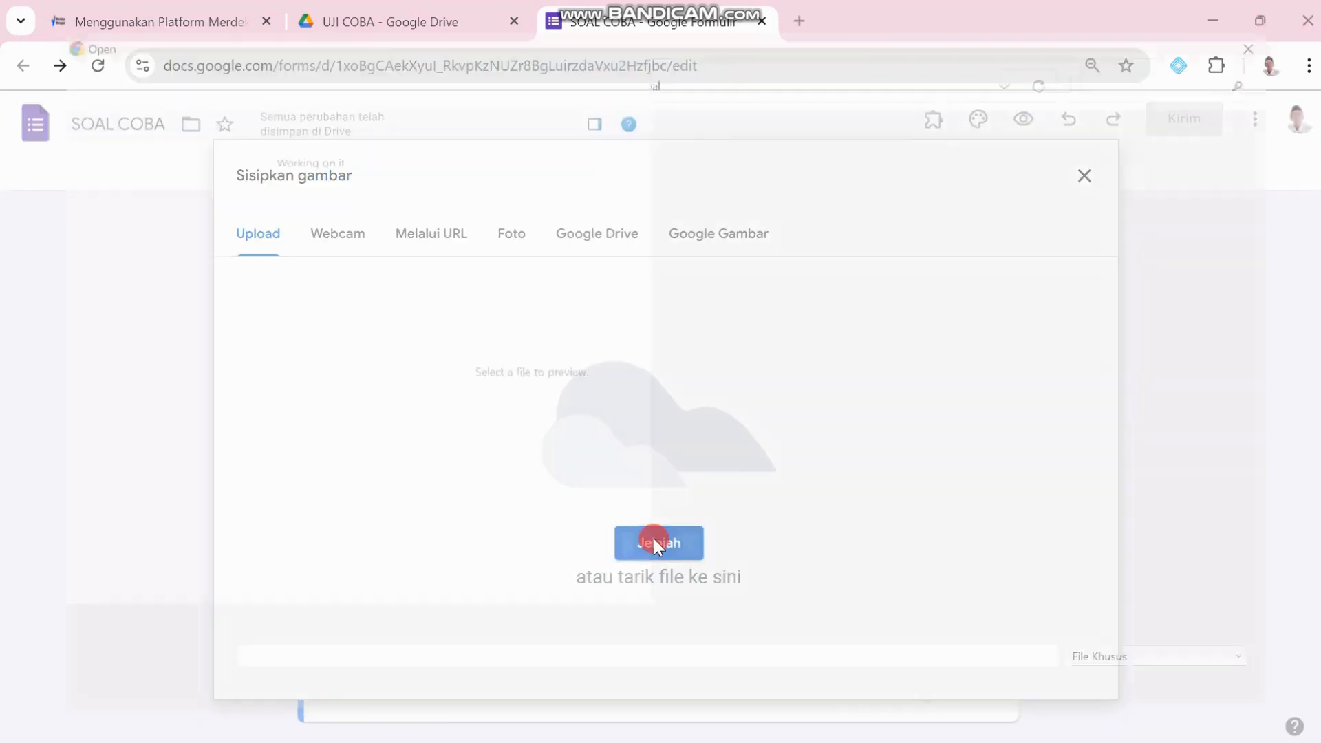
click(462, 189)
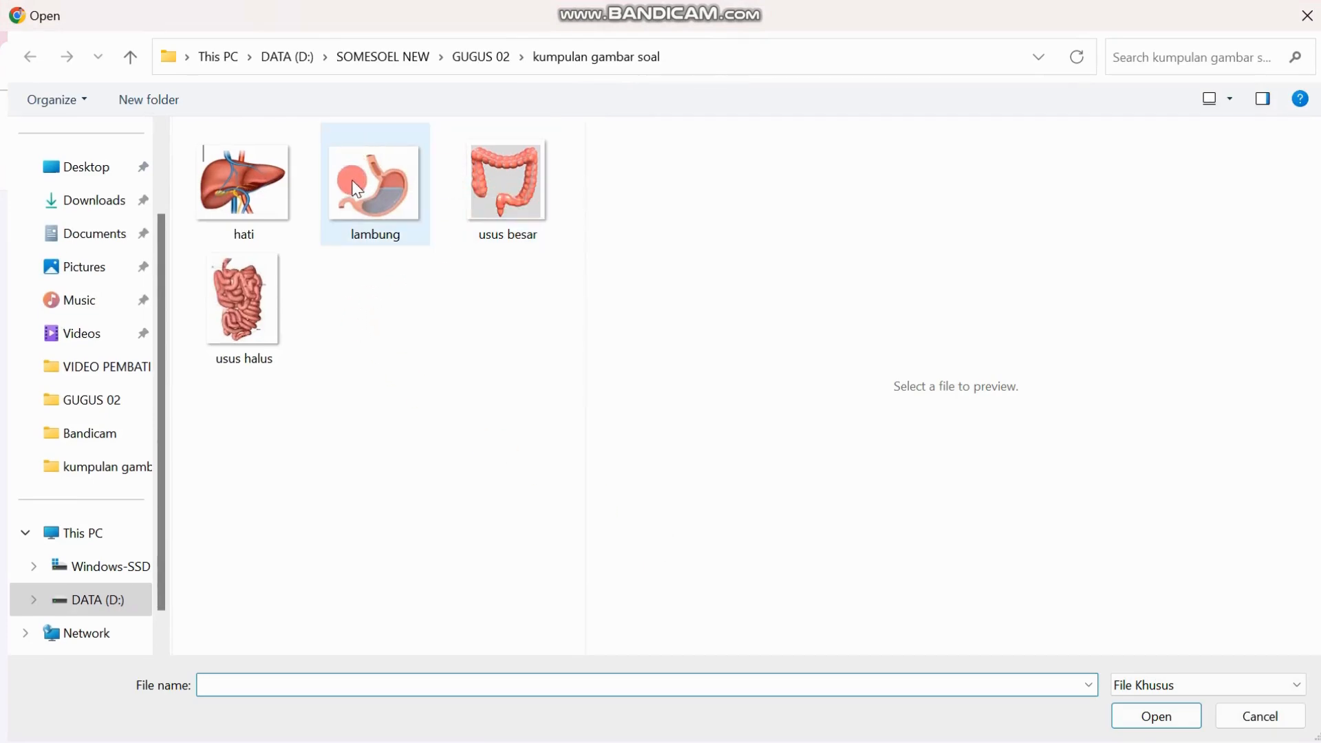
click(225, 313)
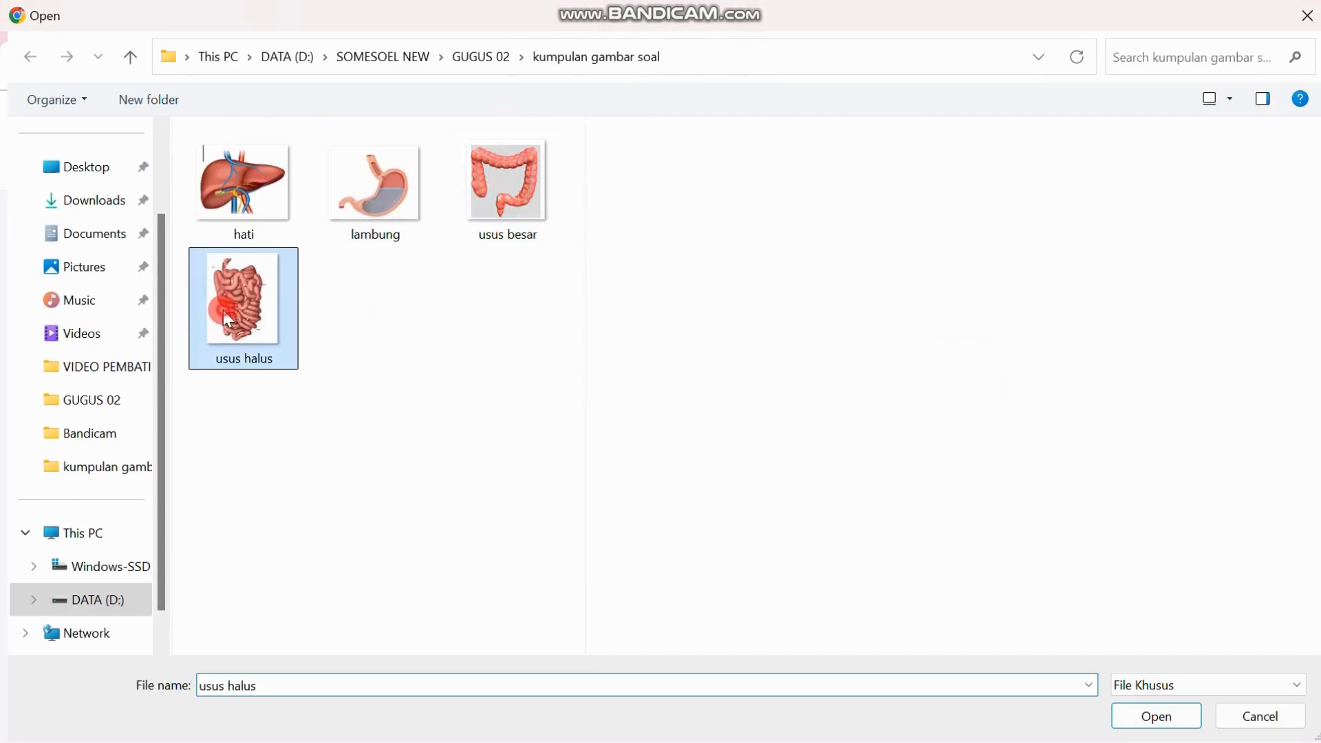
click(1162, 716)
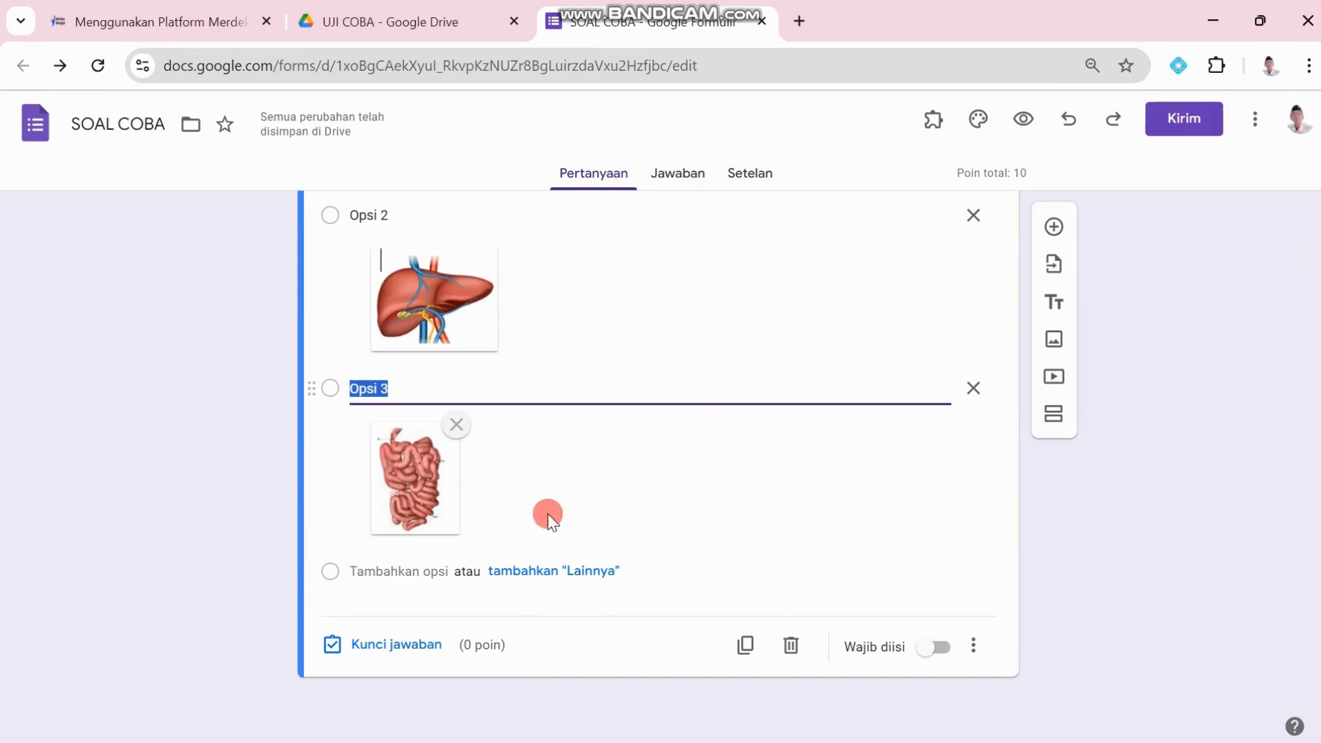
Step: Add a fourth answer option to the organ question and upload the "usus besar" image to it
click(418, 570)
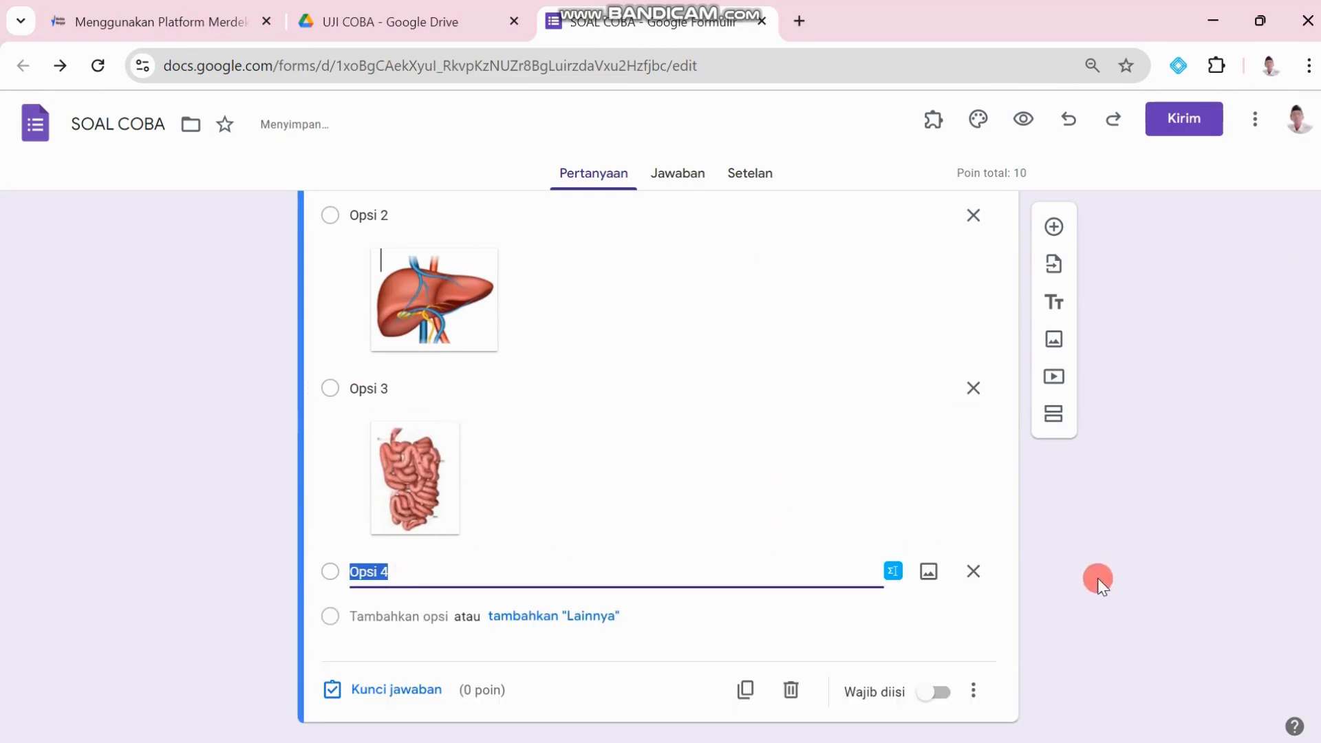
click(928, 572)
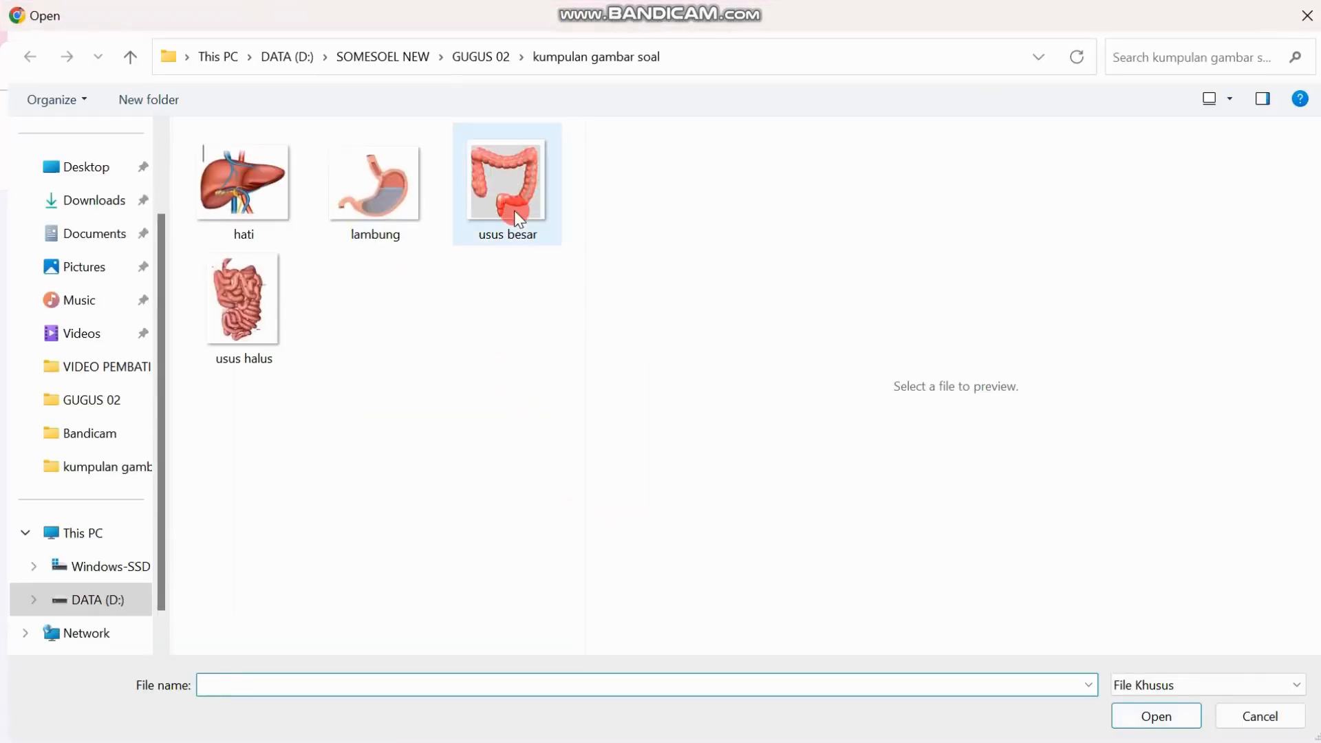
click(514, 211)
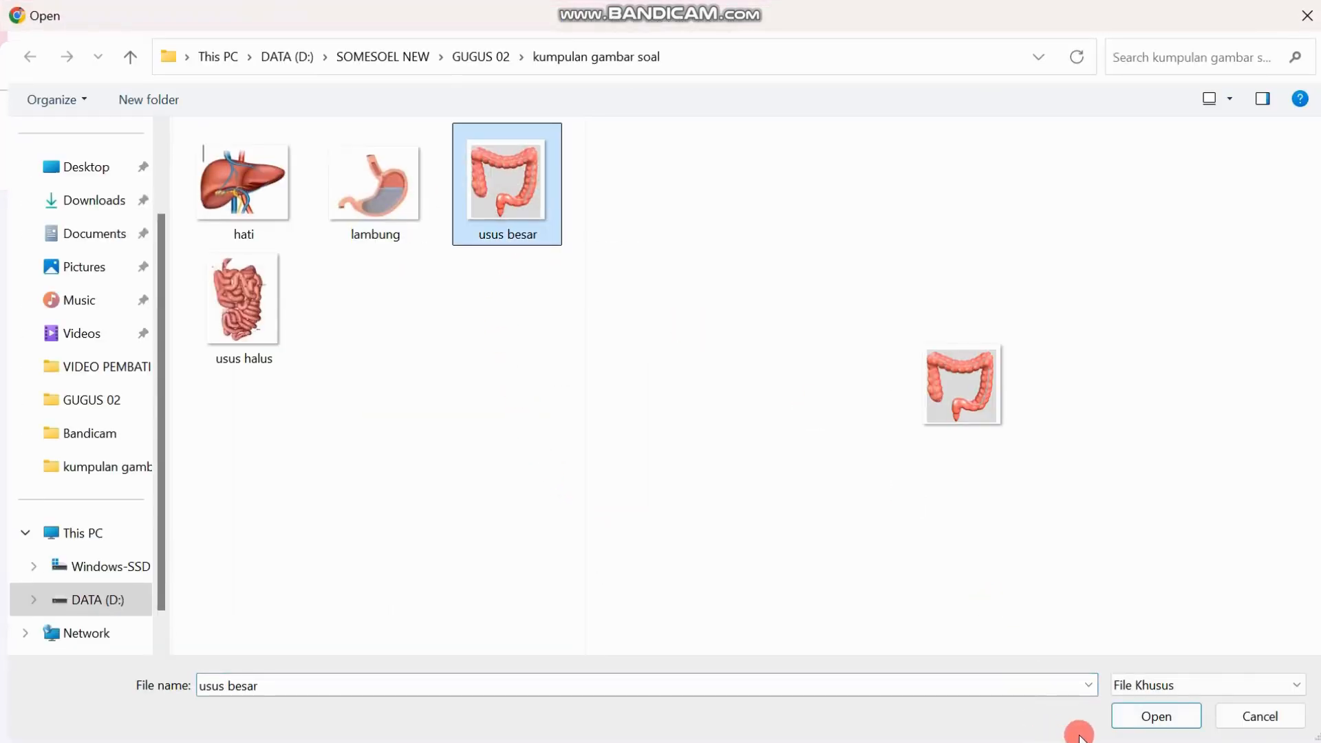
click(1142, 716)
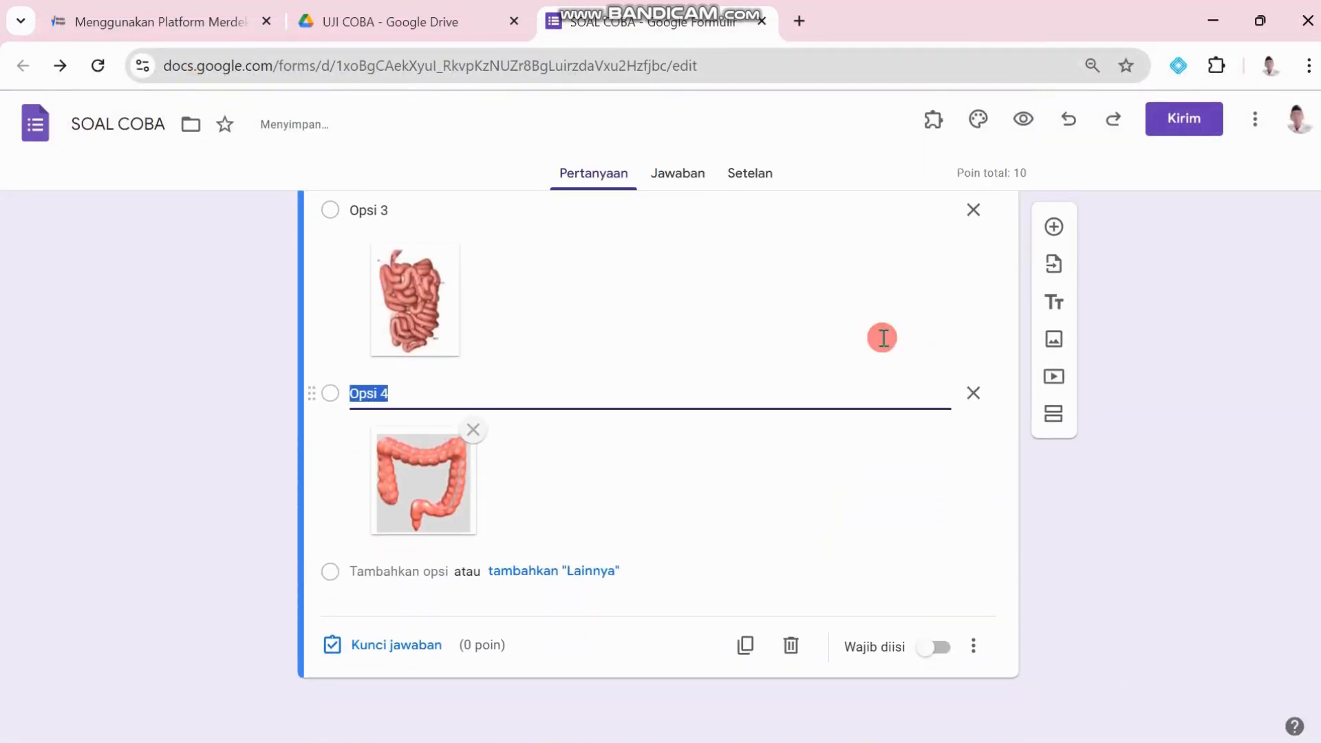
Step: Set the organ question's answer key to Opsi 1, the stomach picture, worth 5 points
scroll(875, 286, up, 6)
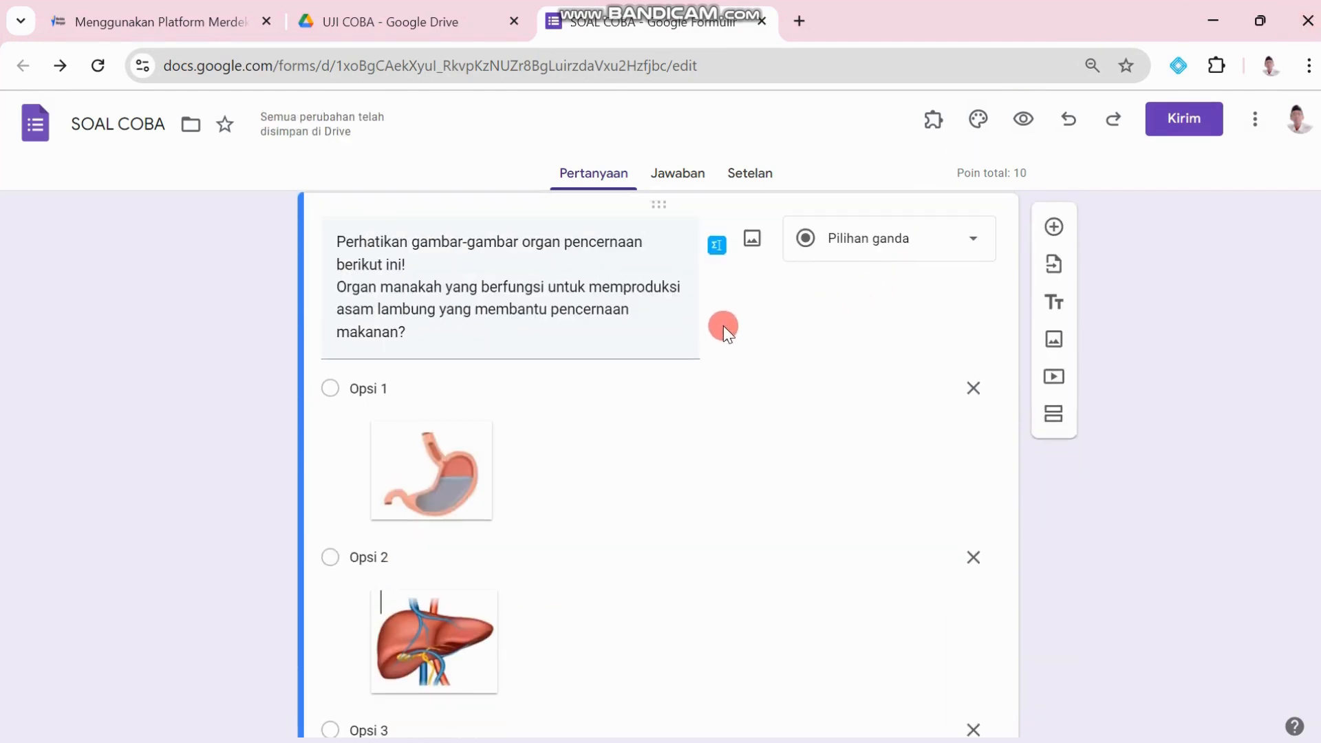
scroll(723, 325, down, 6)
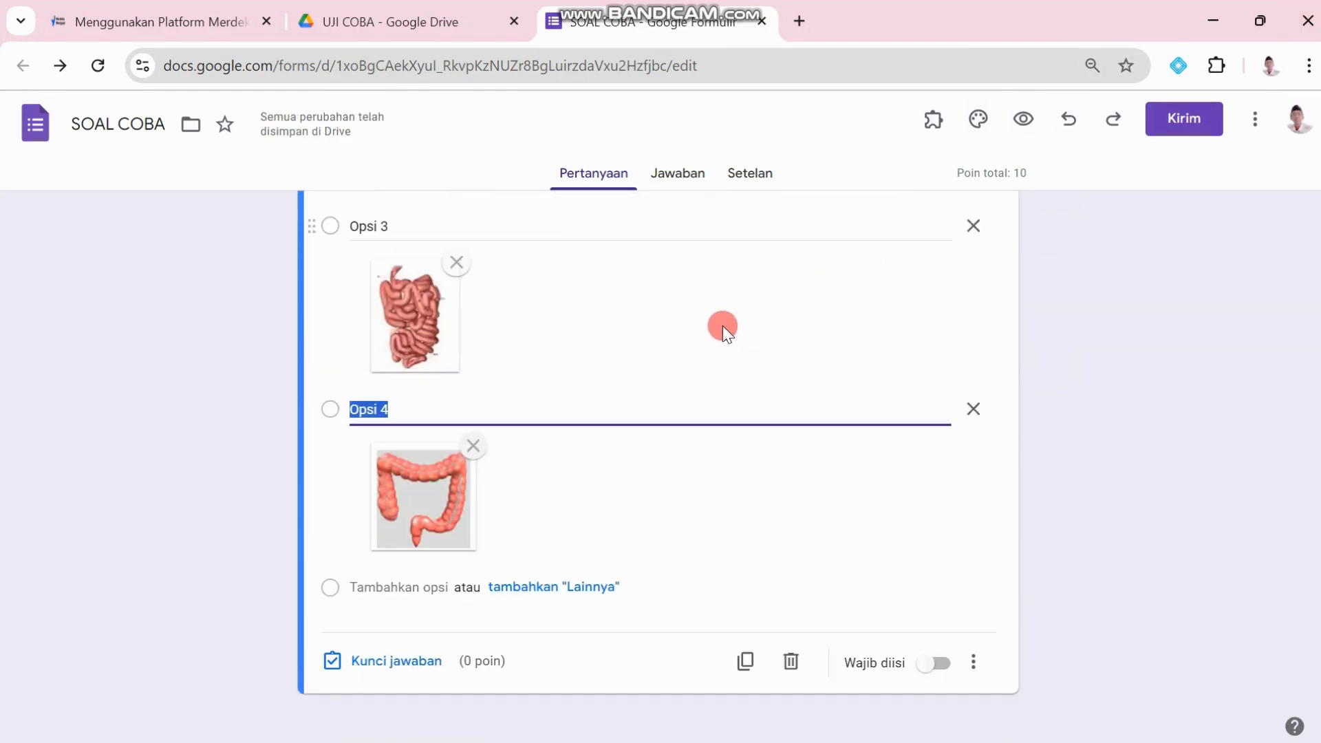
click(378, 643)
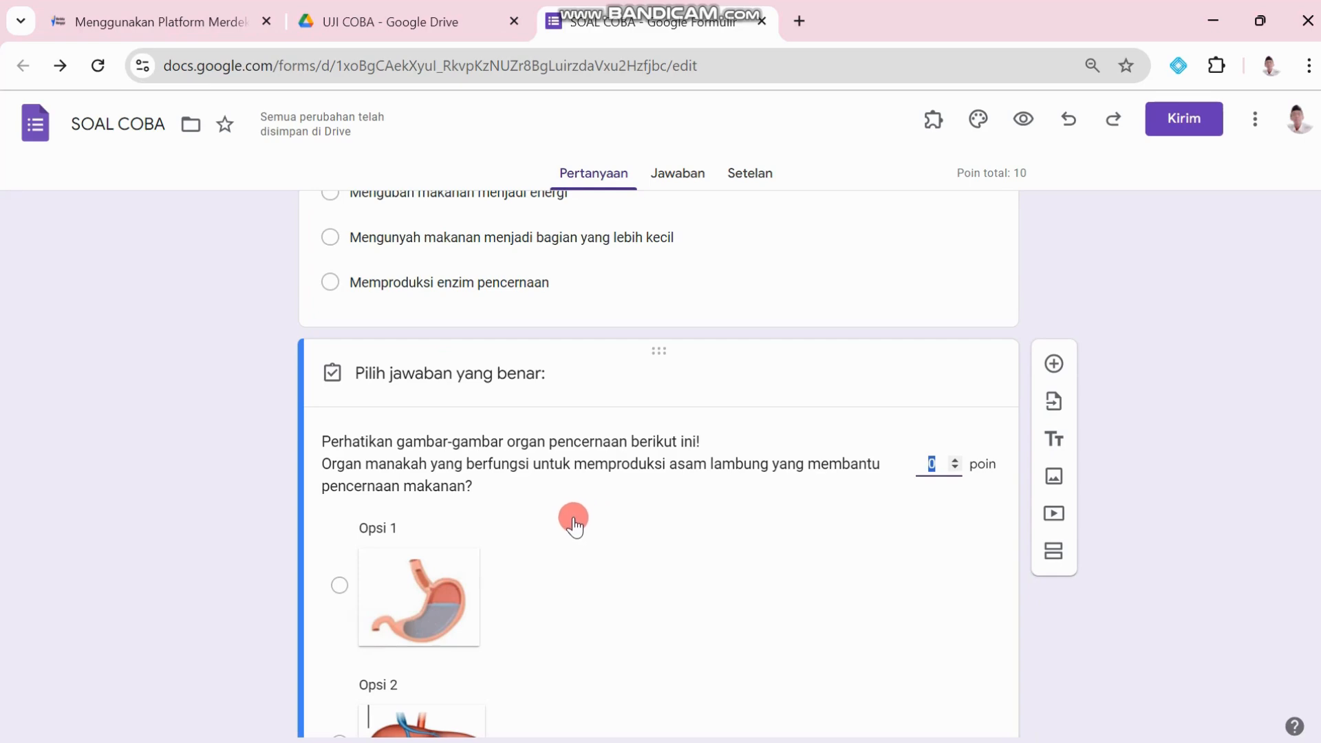
scroll(536, 558, down, 1)
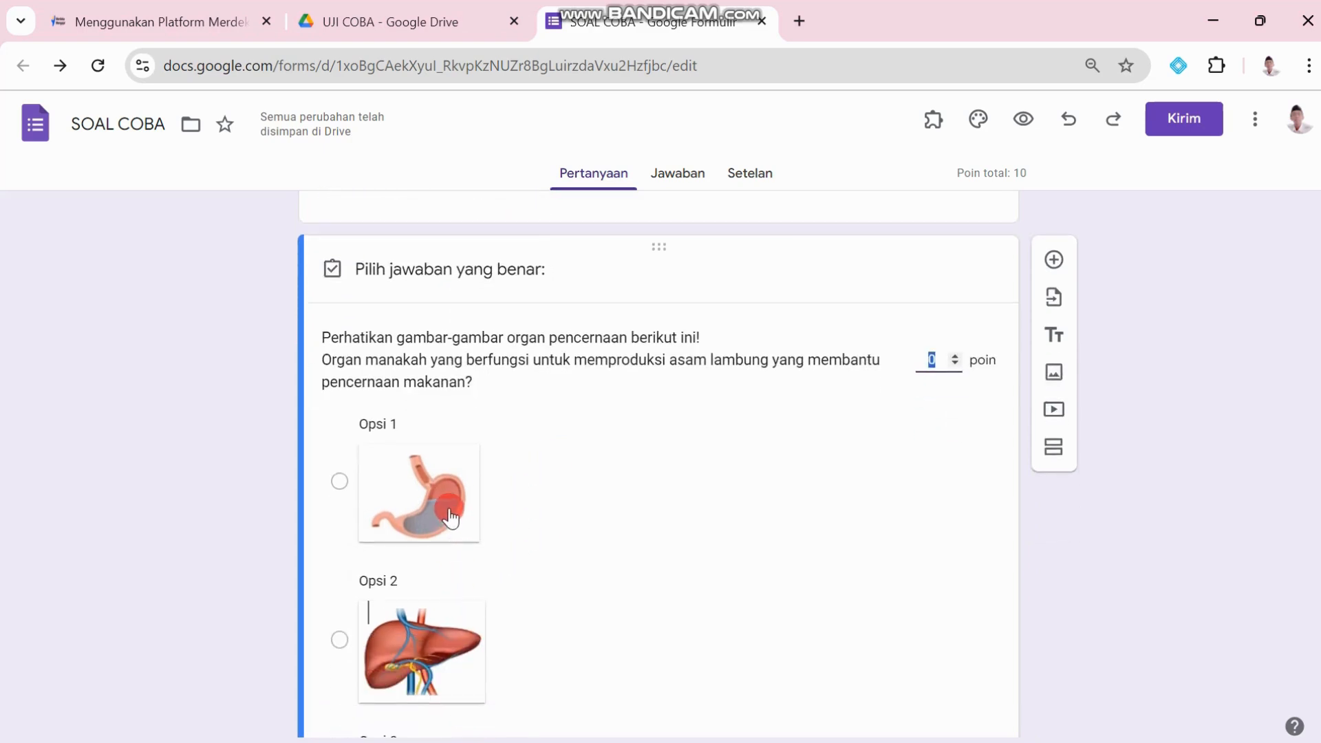
click(451, 516)
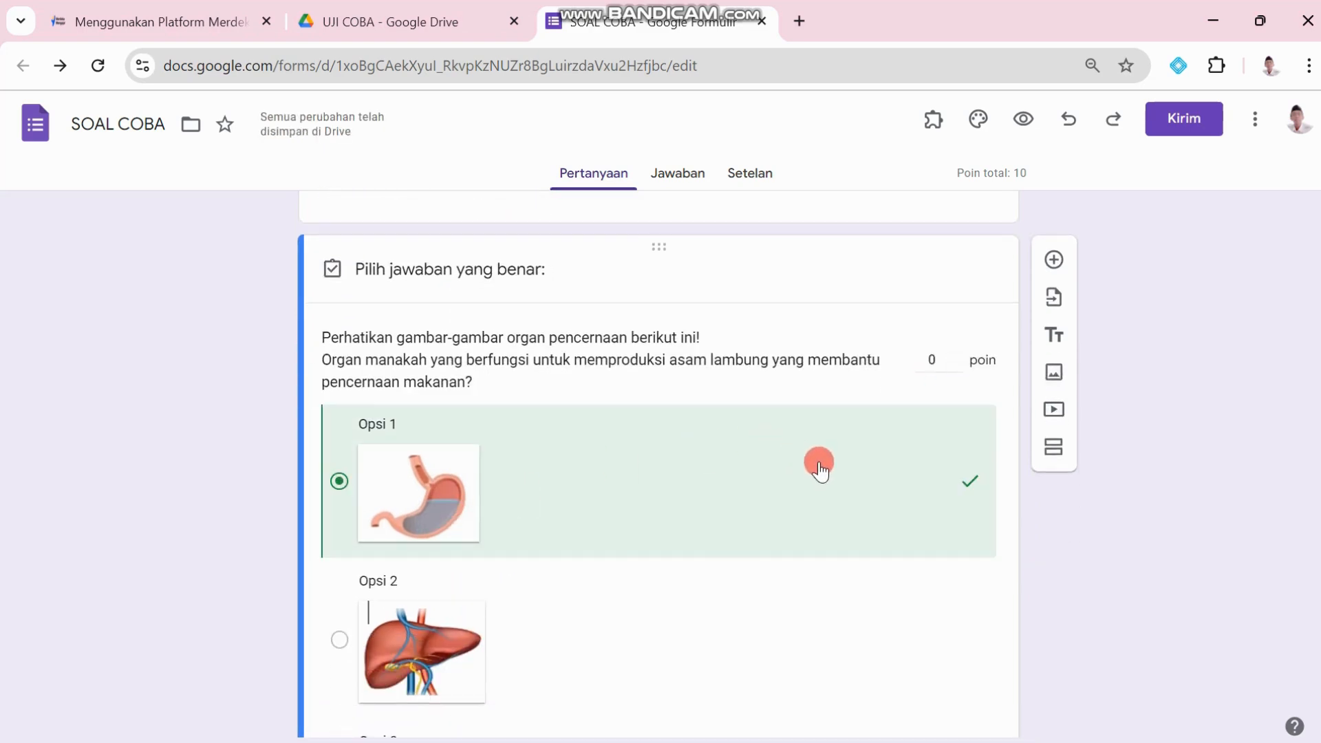
click(939, 361)
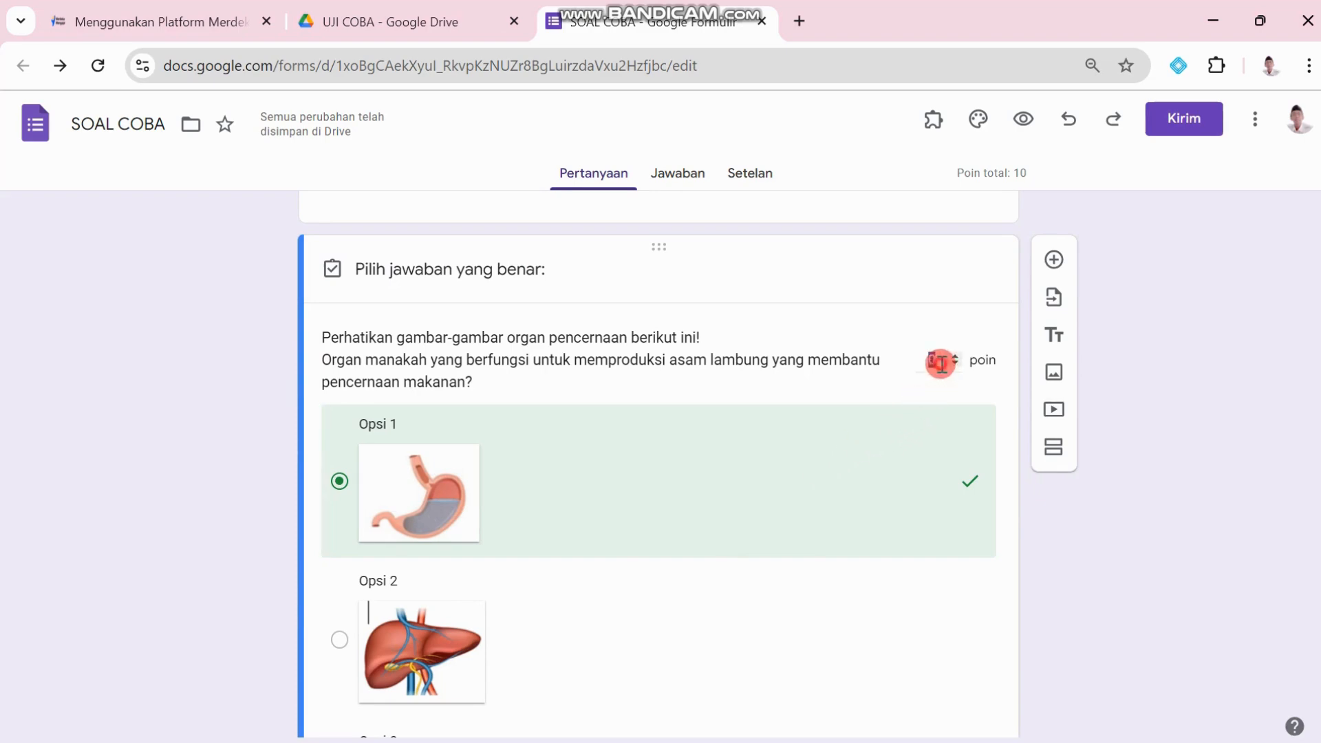
drag(939, 362, 873, 363)
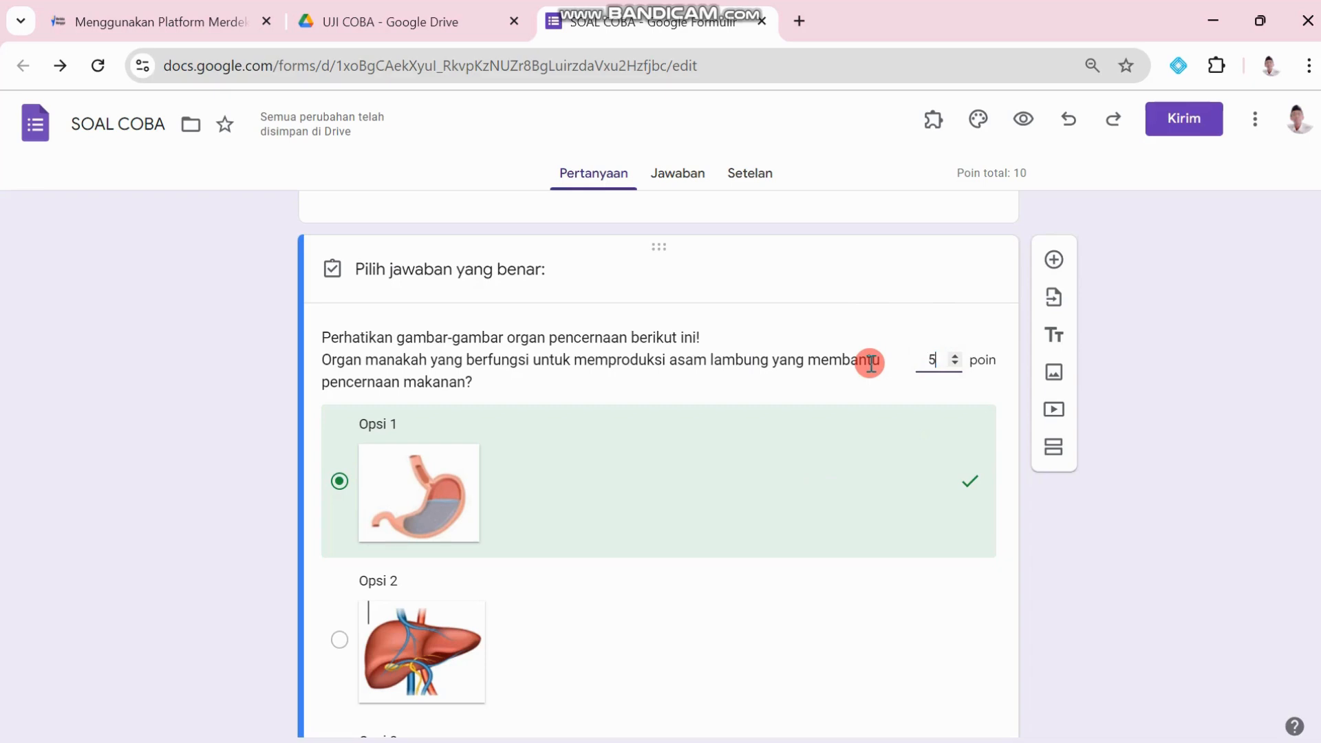
text(5)
scroll(899, 524, down, 7)
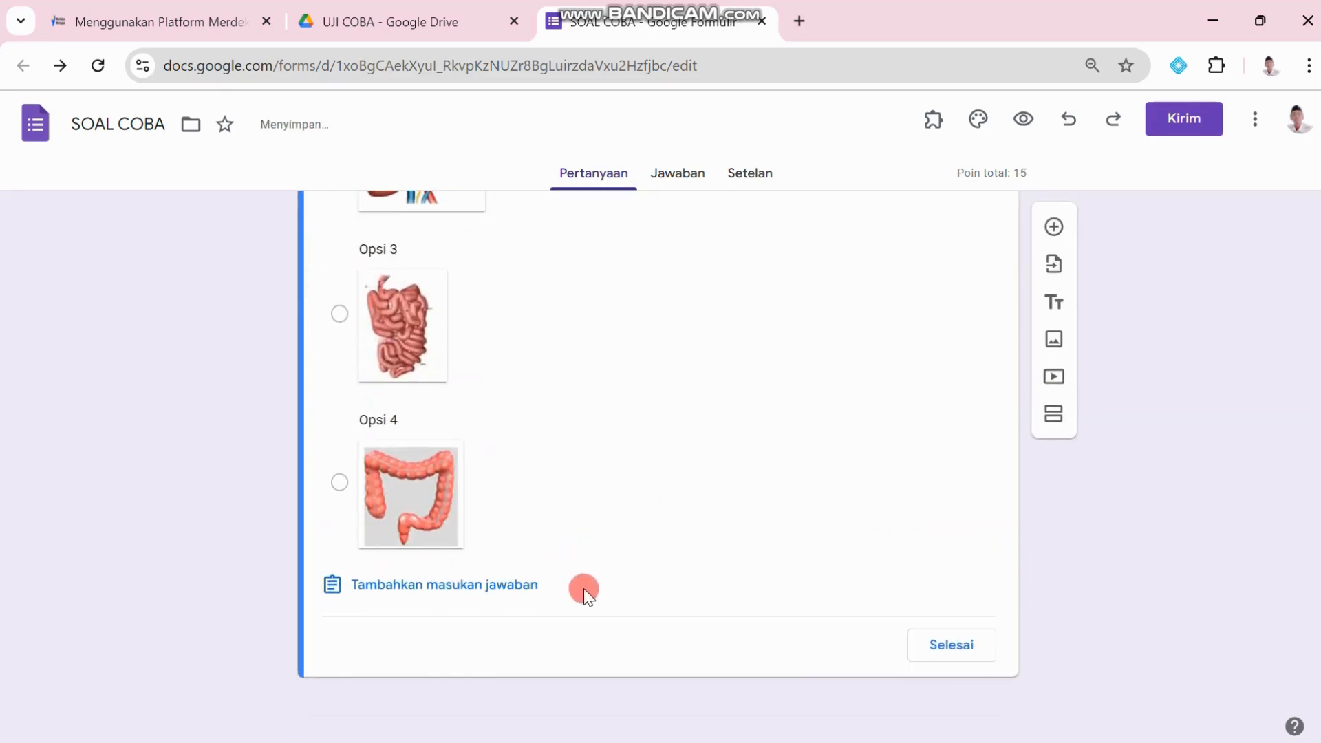
click(971, 647)
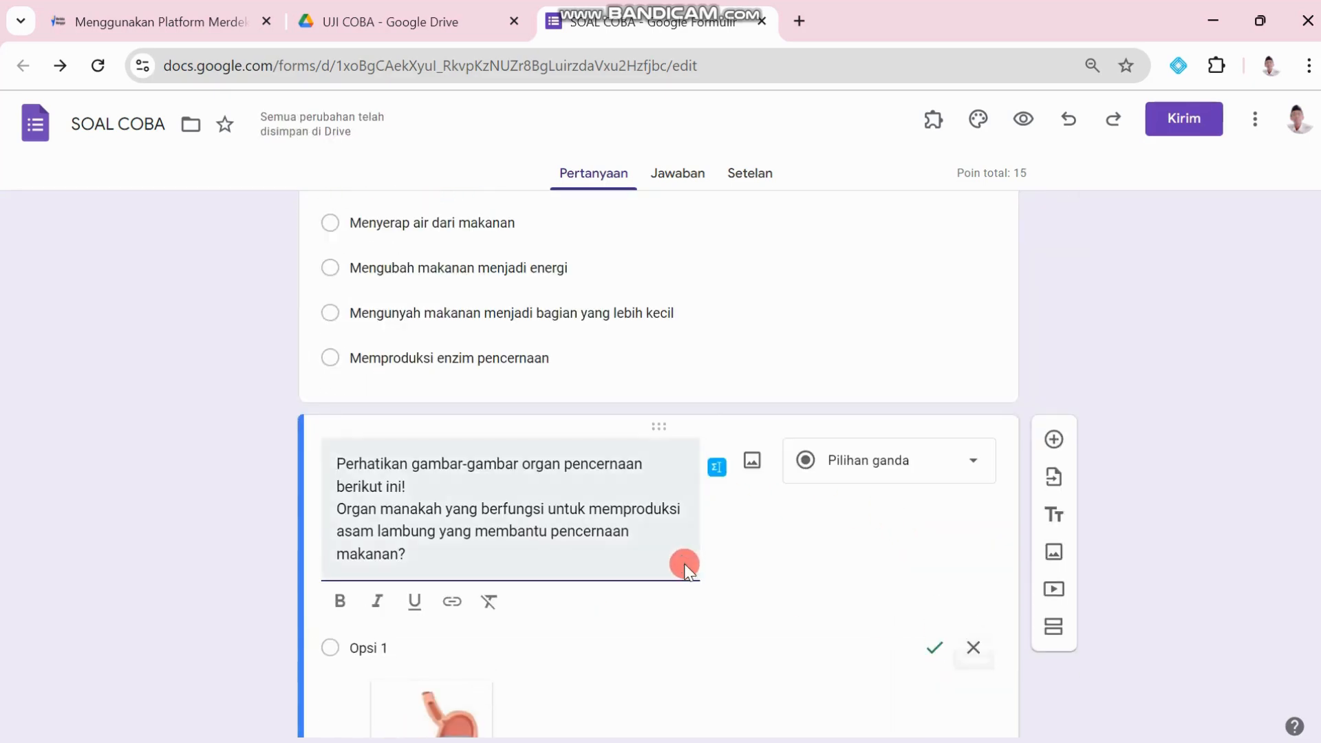
Step: Make the organ question required and turn on shuffling of its option order
scroll(684, 561, down, 8)
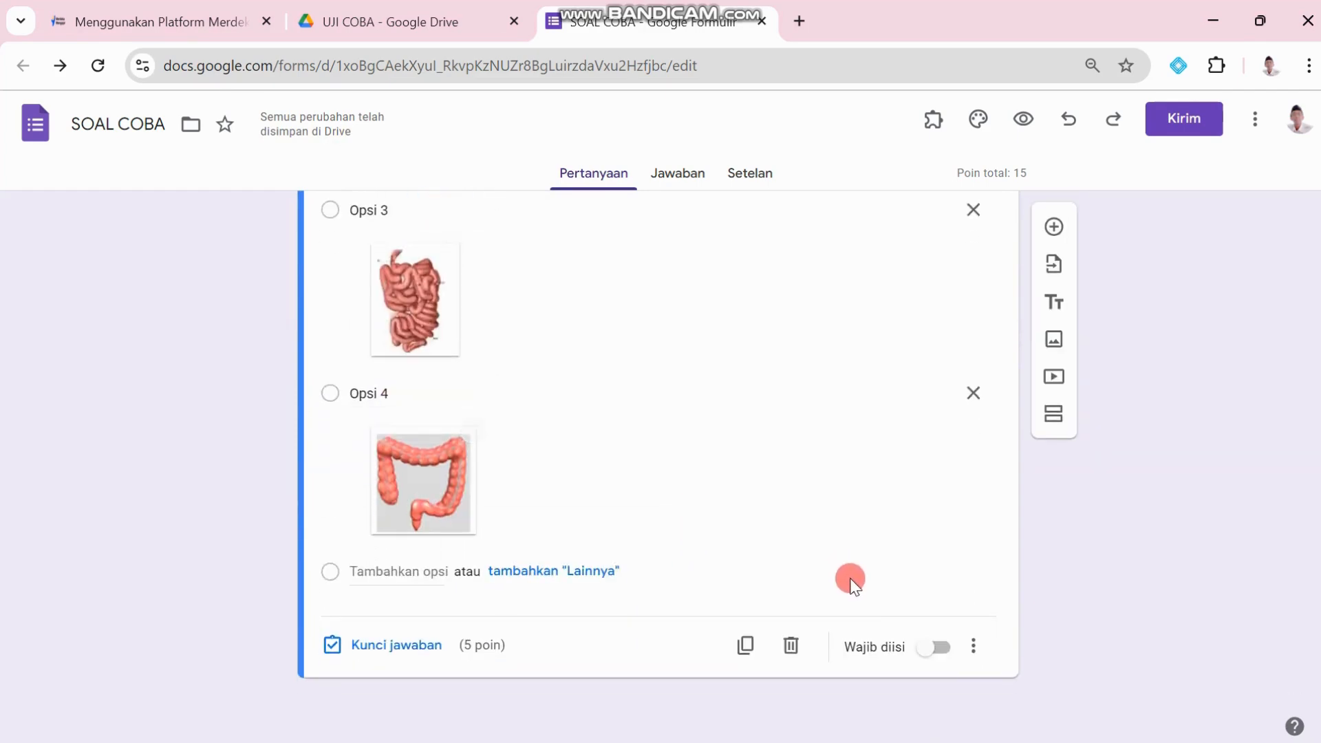
click(937, 648)
click(973, 645)
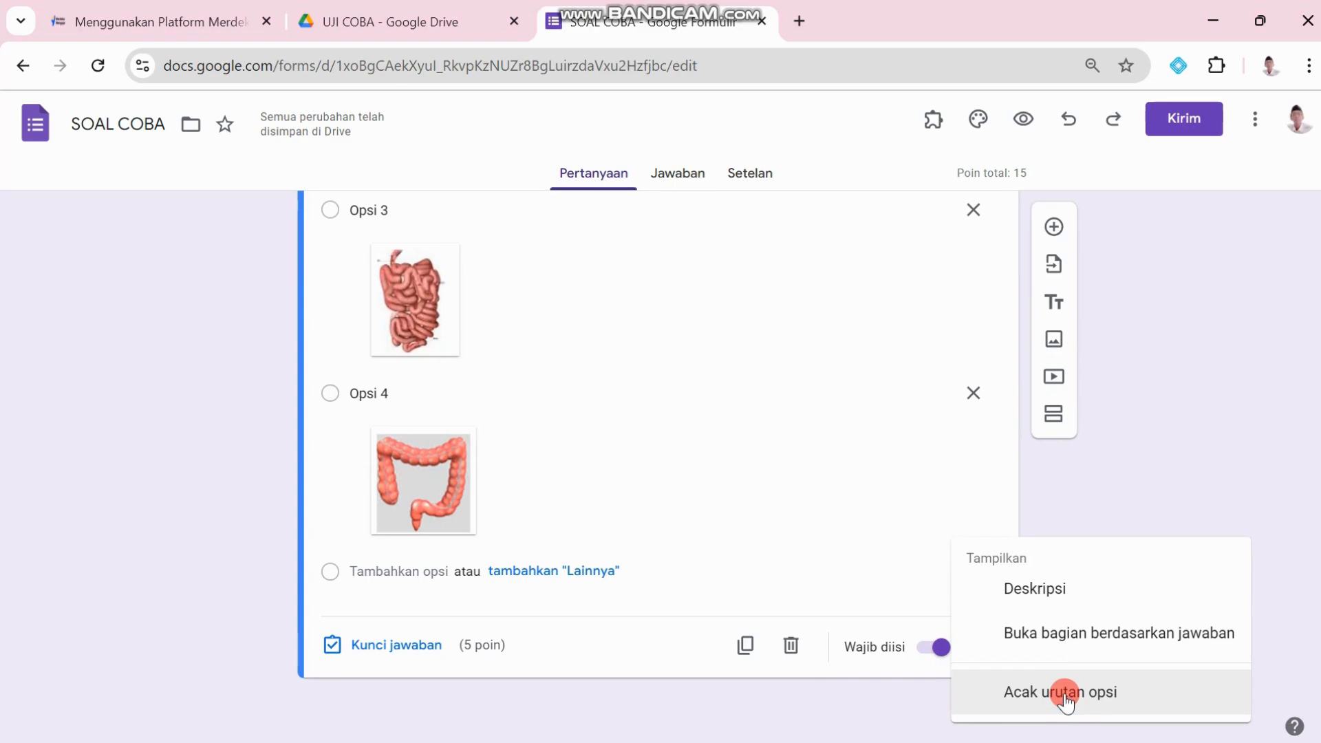
click(1033, 691)
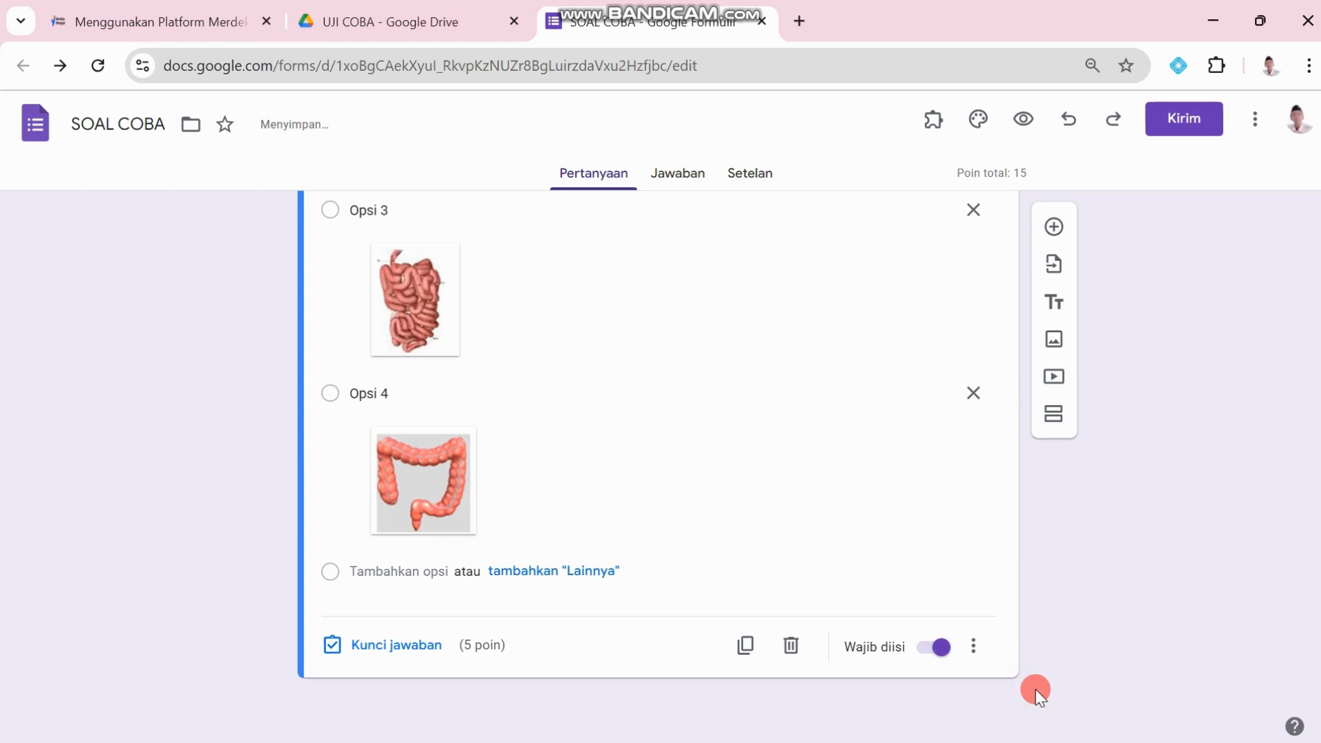
click(939, 652)
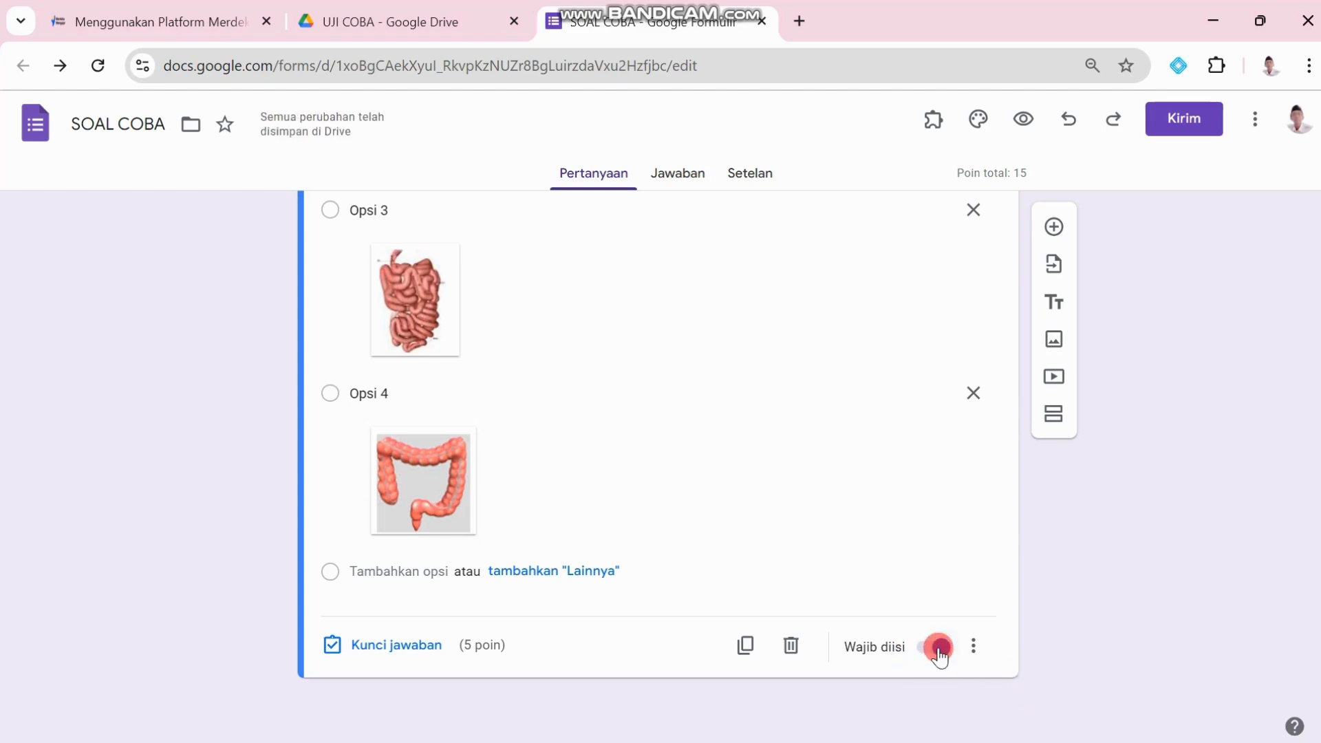
drag(941, 654, 917, 657)
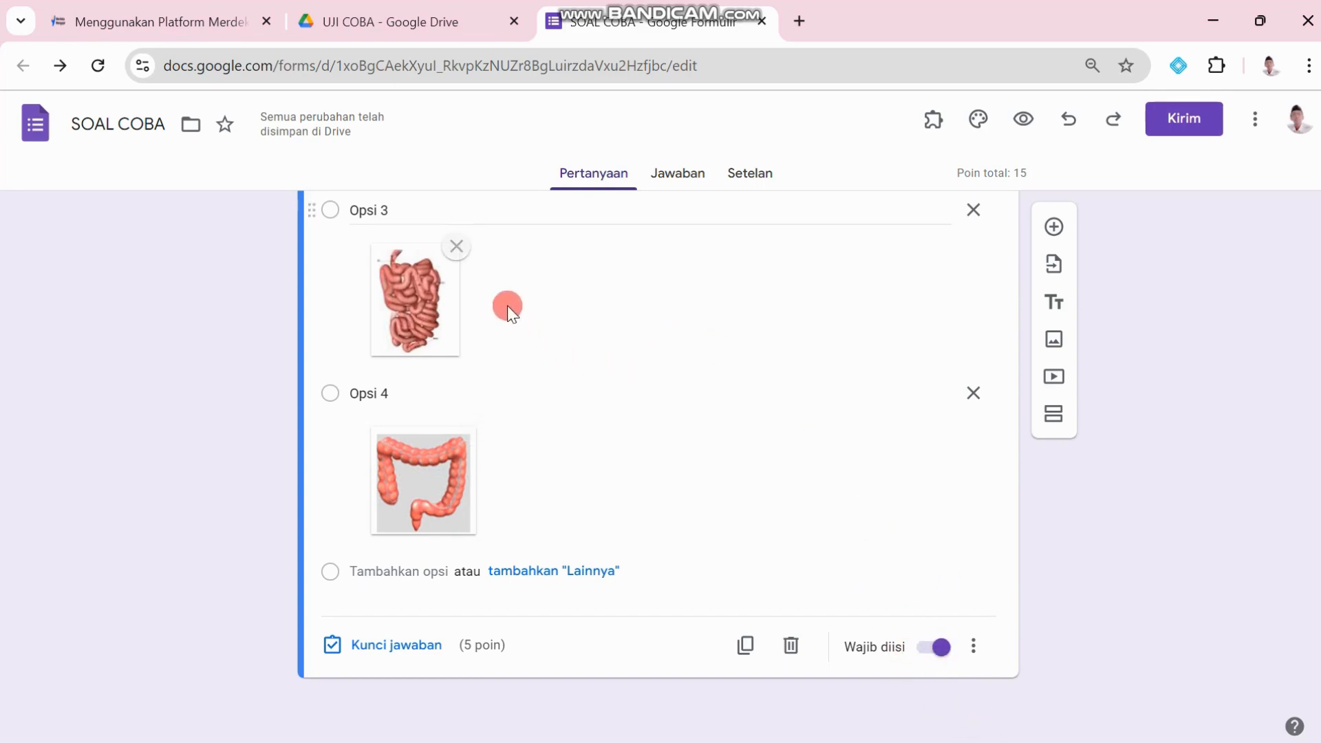
Step: Review the organ question from its text through all four picture options and its settings
scroll(589, 327, up, 4)
scroll(589, 327, up, 3)
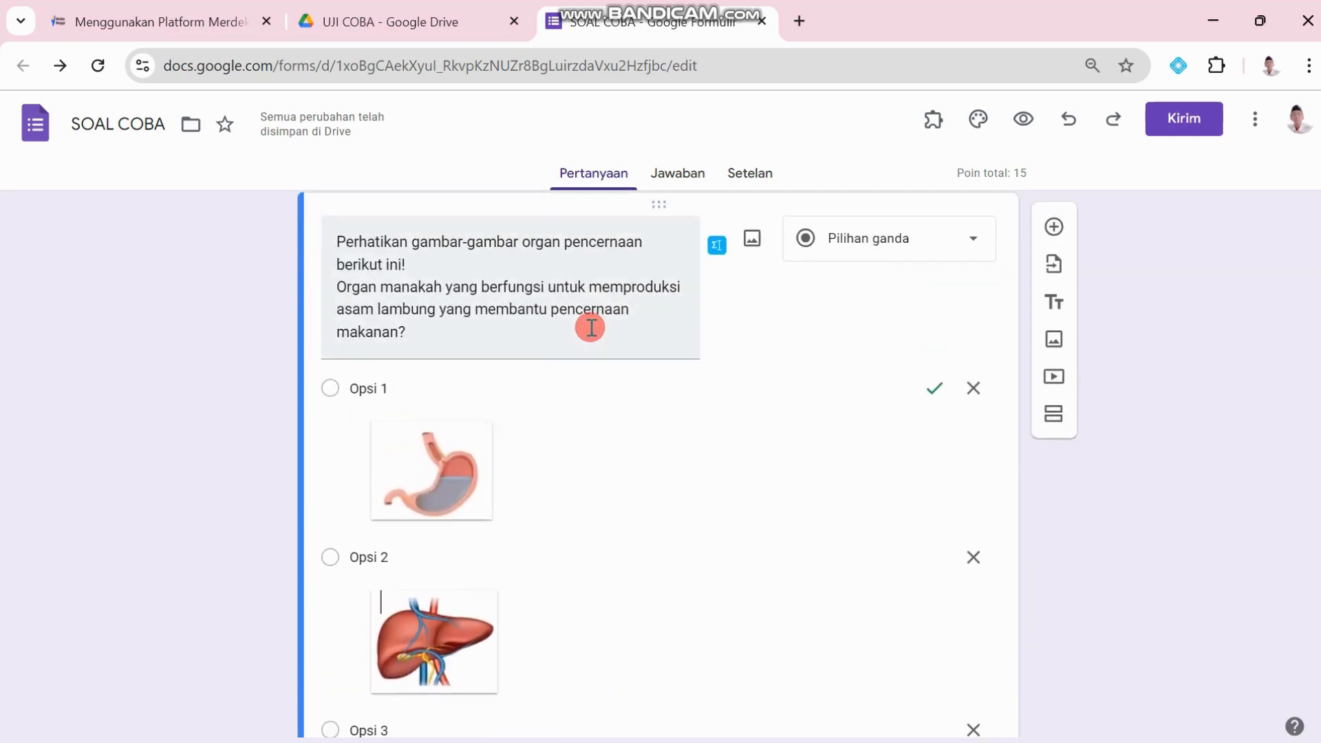
scroll(589, 327, down, 7)
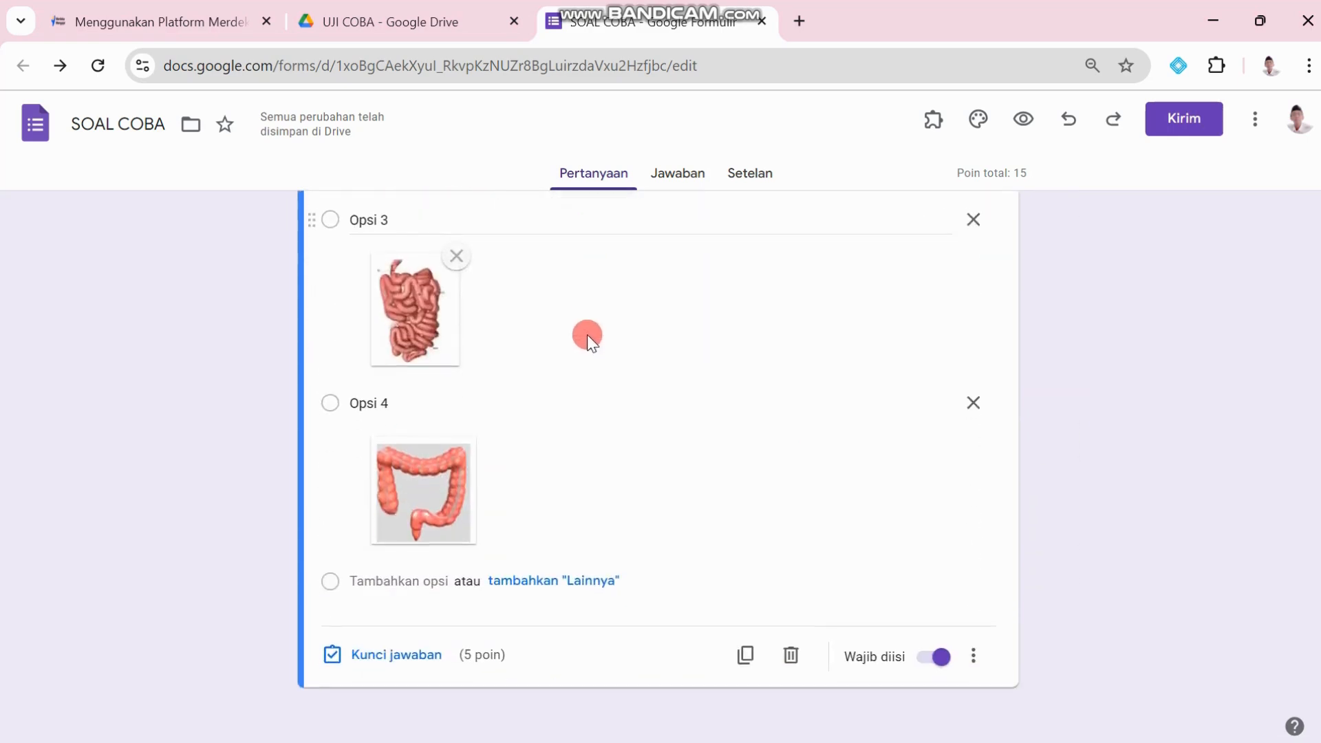
scroll(685, 428, up, 7)
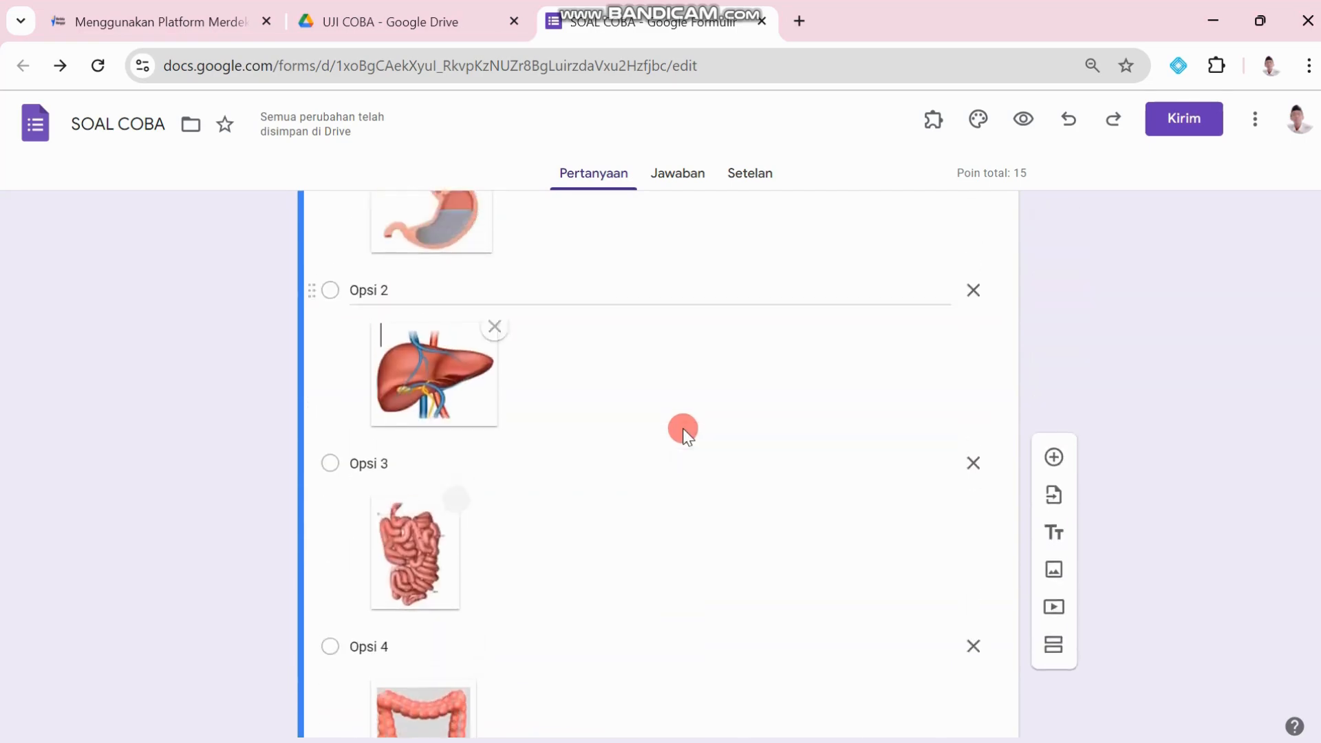
scroll(726, 481, down, 7)
scroll(720, 430, up, 9)
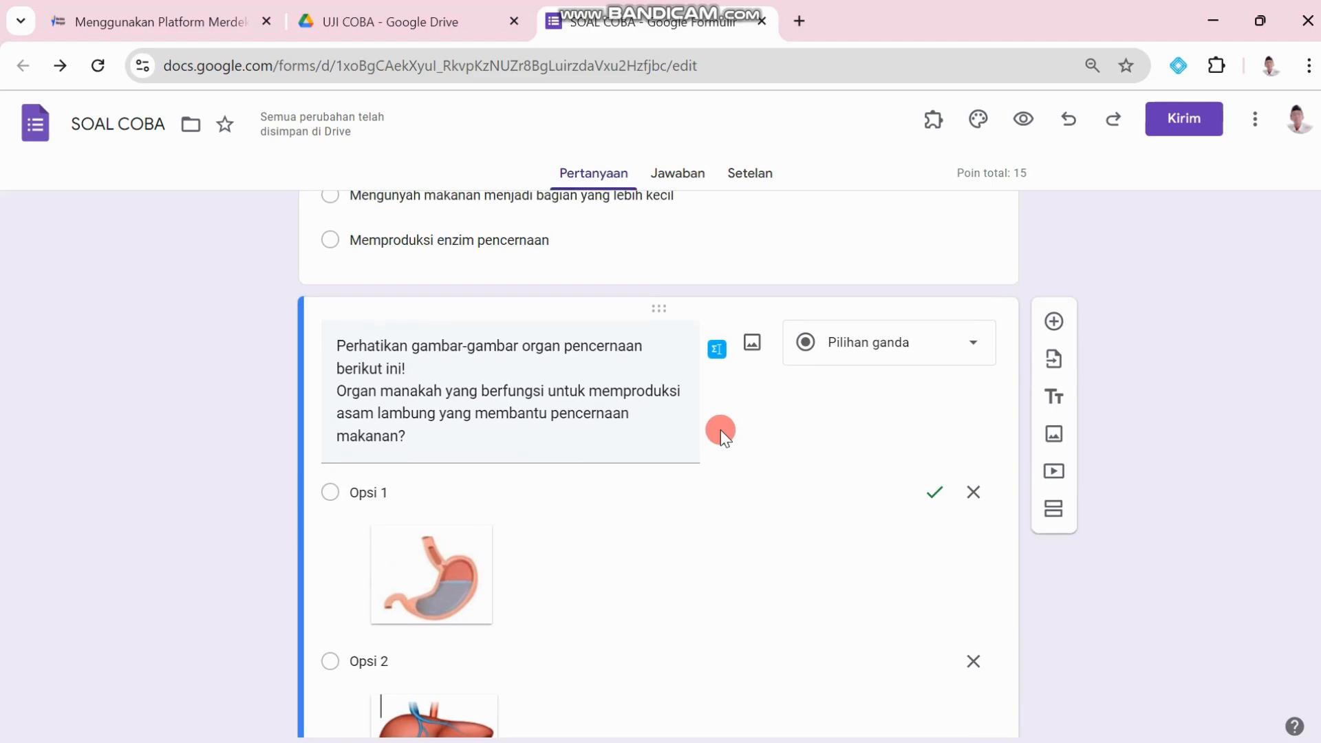
scroll(720, 430, down, 9)
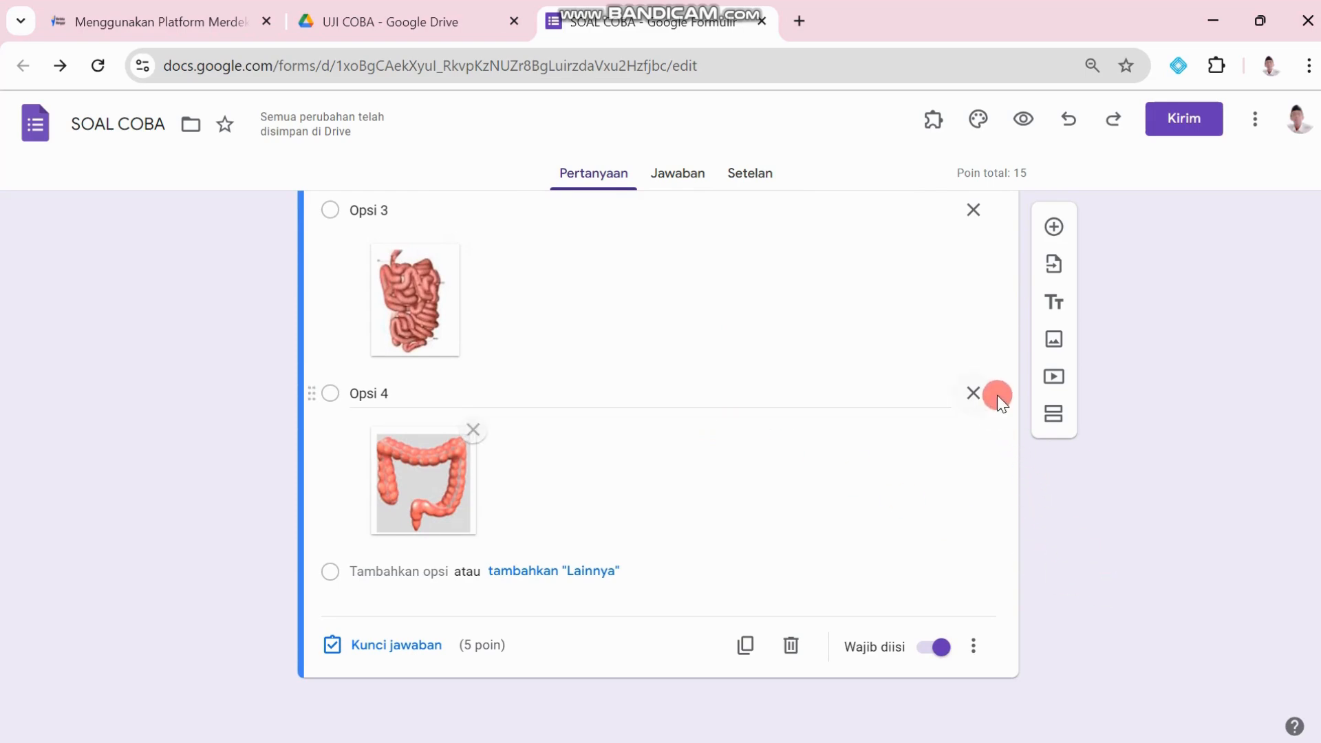
Step: Add a blank question below the organ question and switch to the Word document at question 4
click(1055, 227)
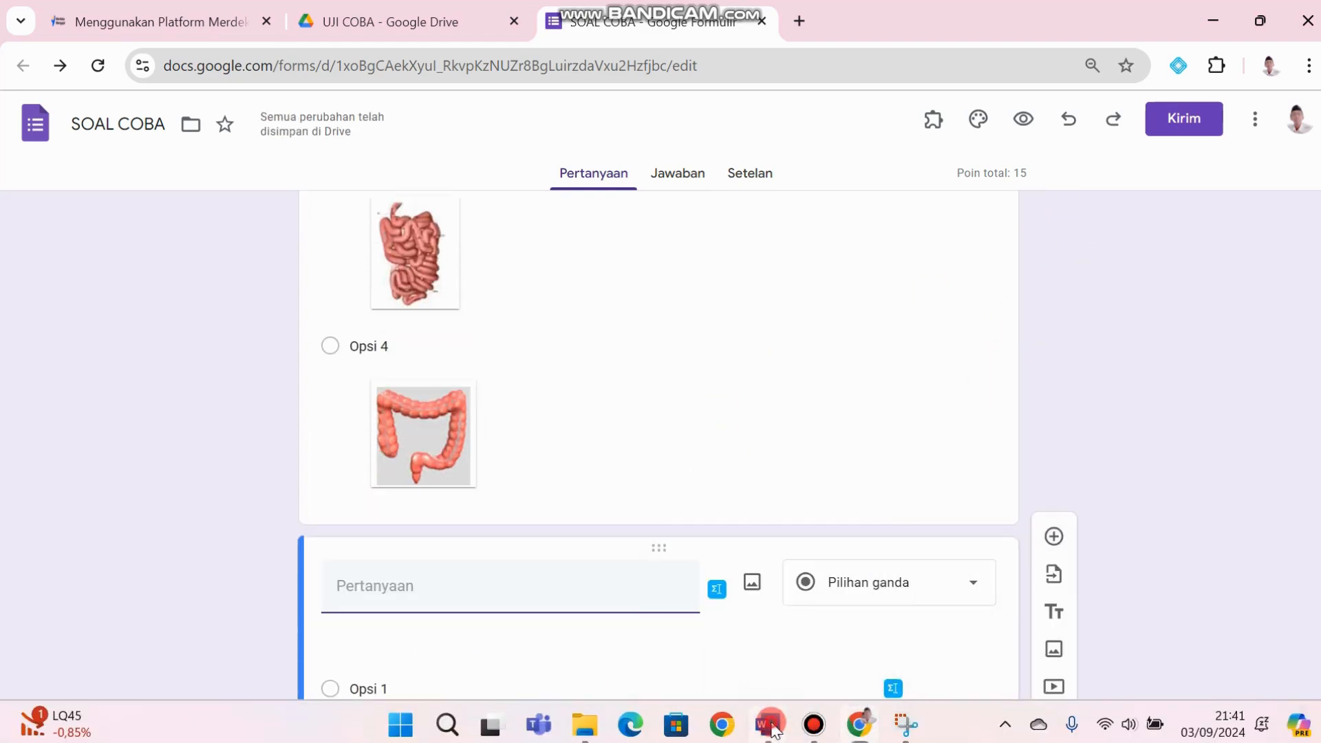
click(768, 724)
scroll(584, 537, down, 3)
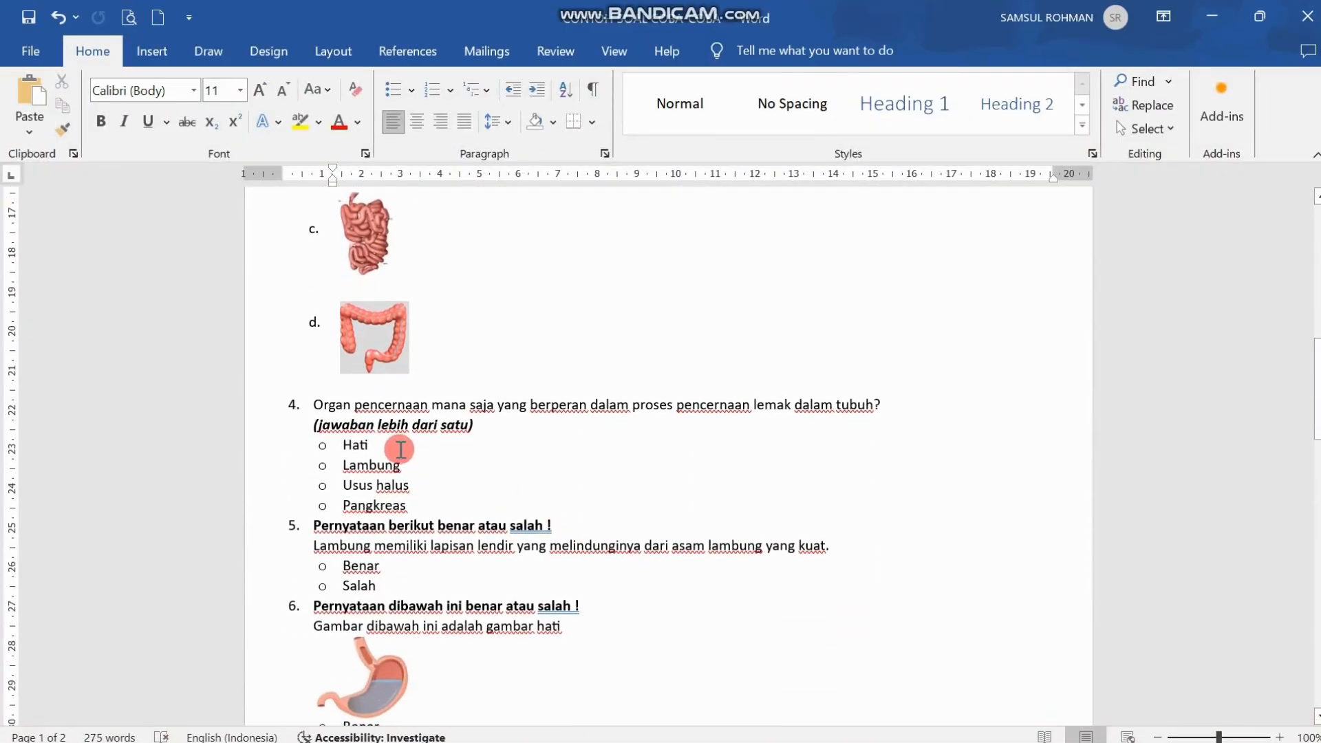
Step: Copy question 4's text, including "(jawaban lebih dari satu)", from the Word document into the blank Google Forms question without its list number
drag(313, 404, 486, 421)
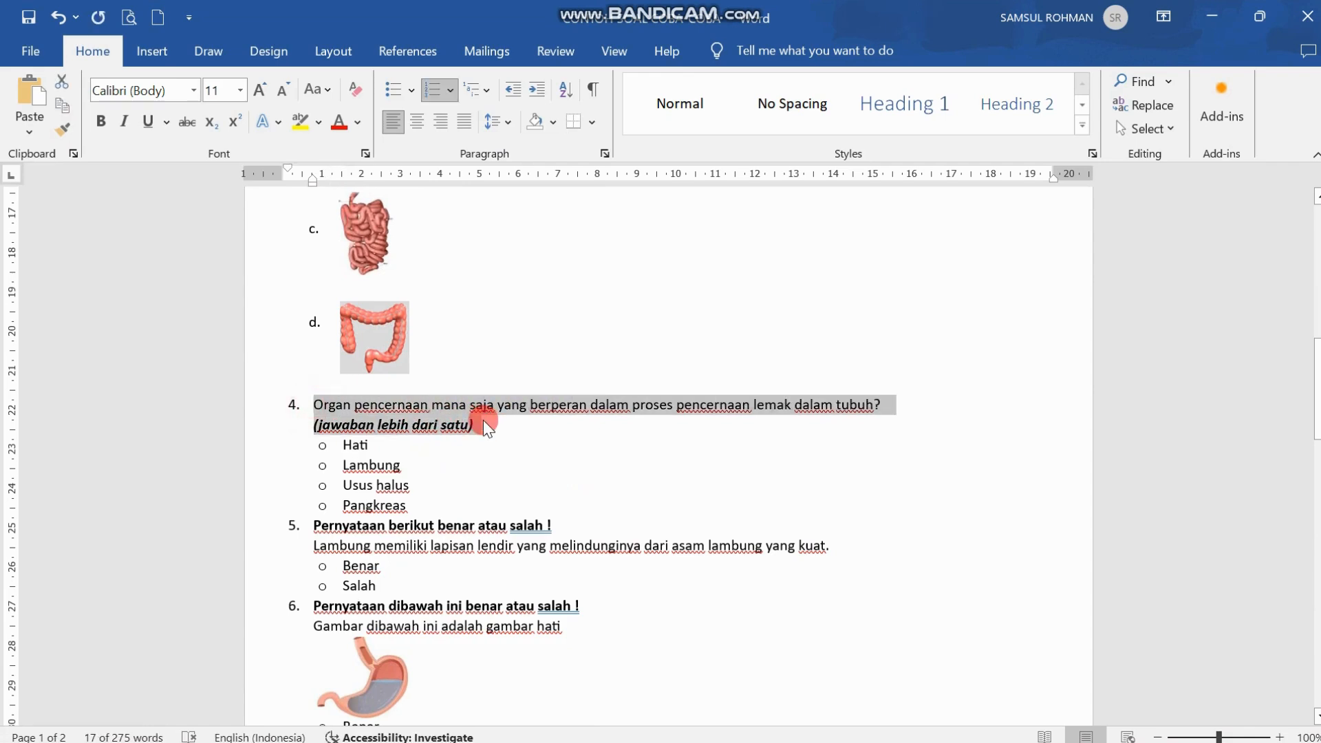
click(861, 726)
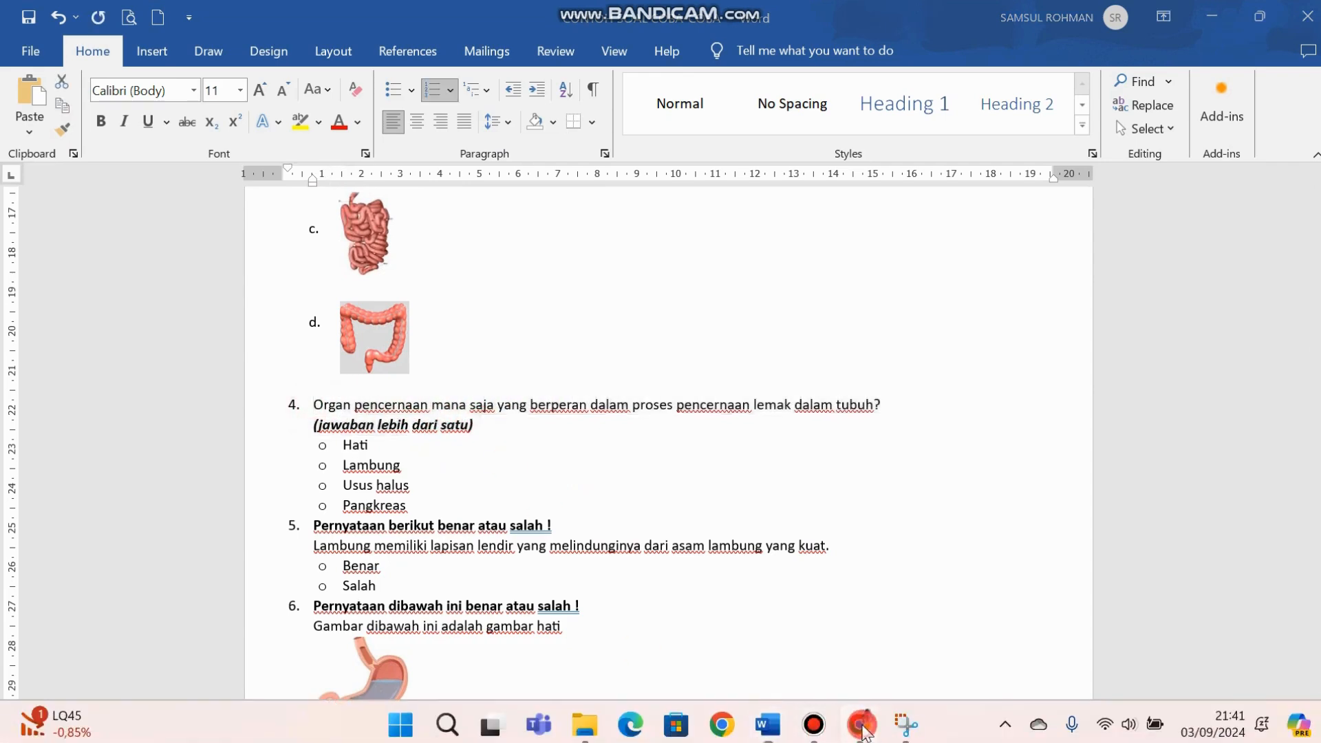
click(509, 594)
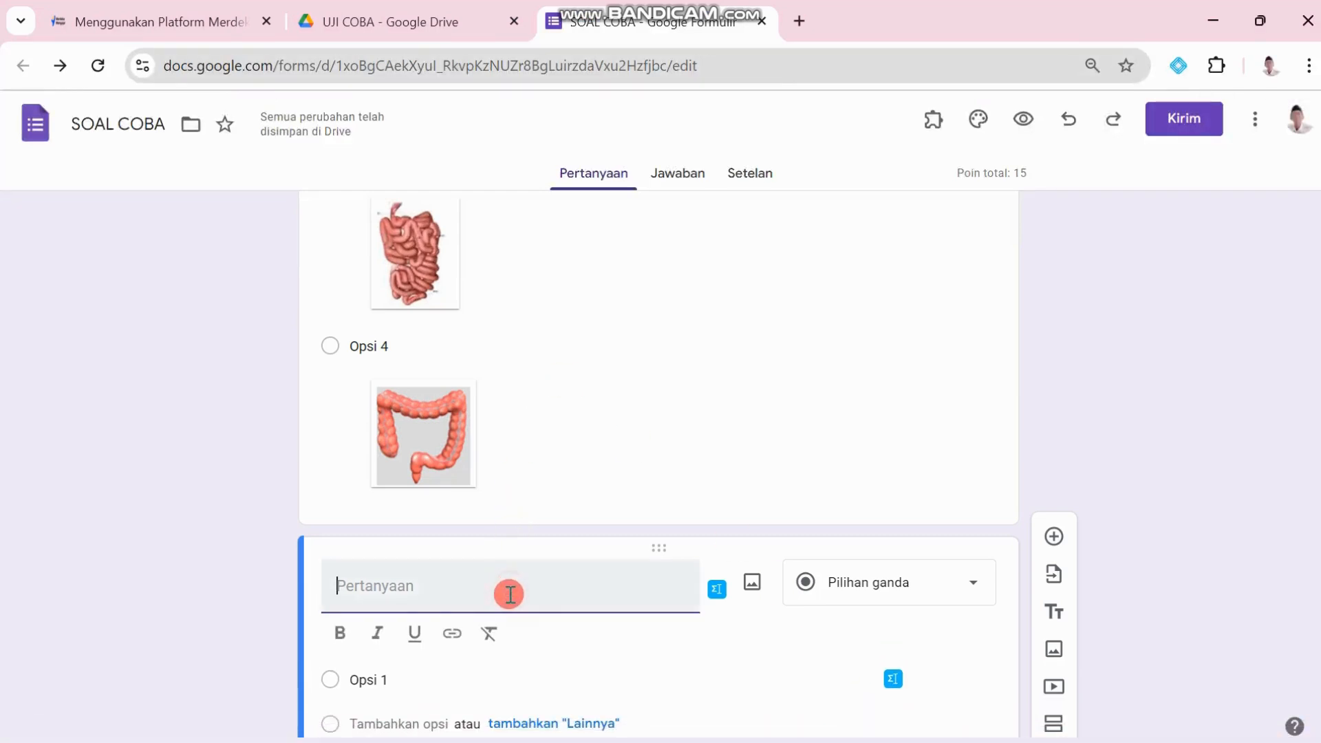
text(1.	Organ pencernaan mana saja yang berperan dalam proses pencernaan lemak dalam tubuh? (jawaban lebih dari satu))
drag(374, 599, 320, 568)
key(BackSpace)
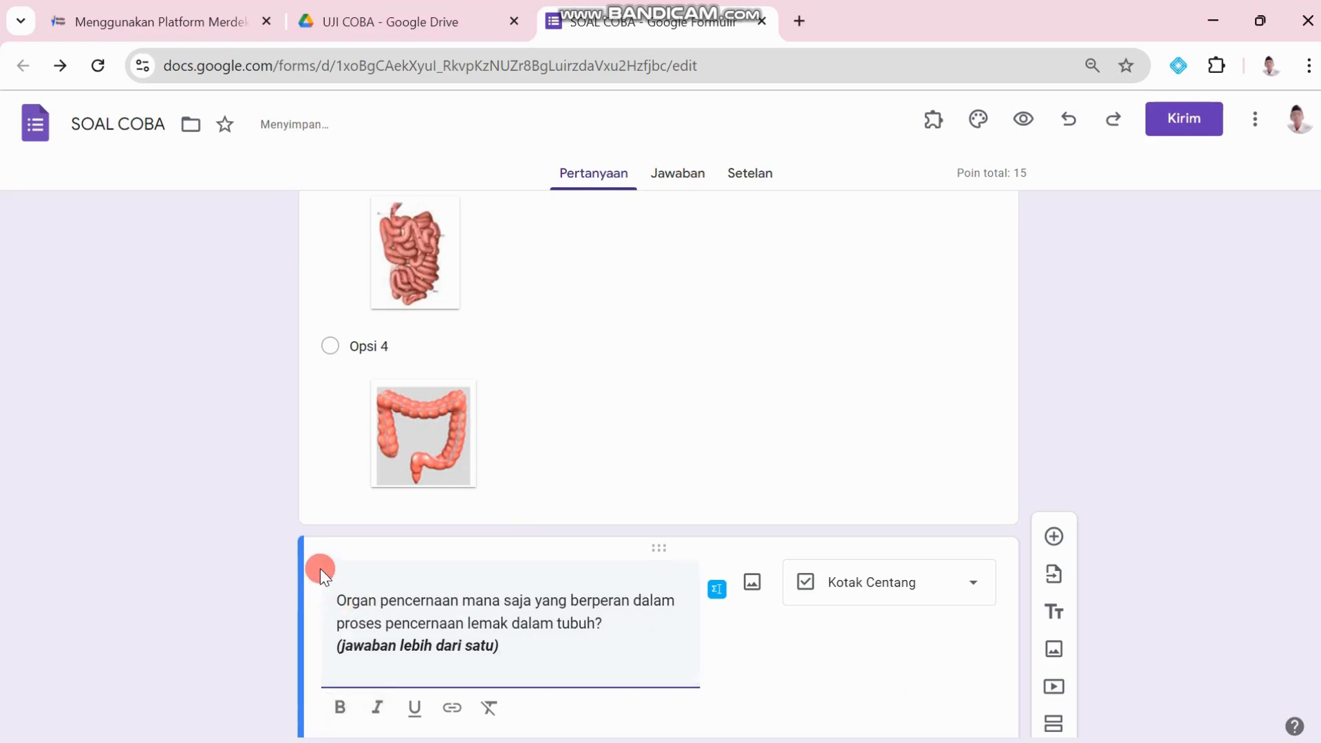
Step: Set the answer type of the fat-digestion question to Kotak Centang
scroll(510, 625, down, 3)
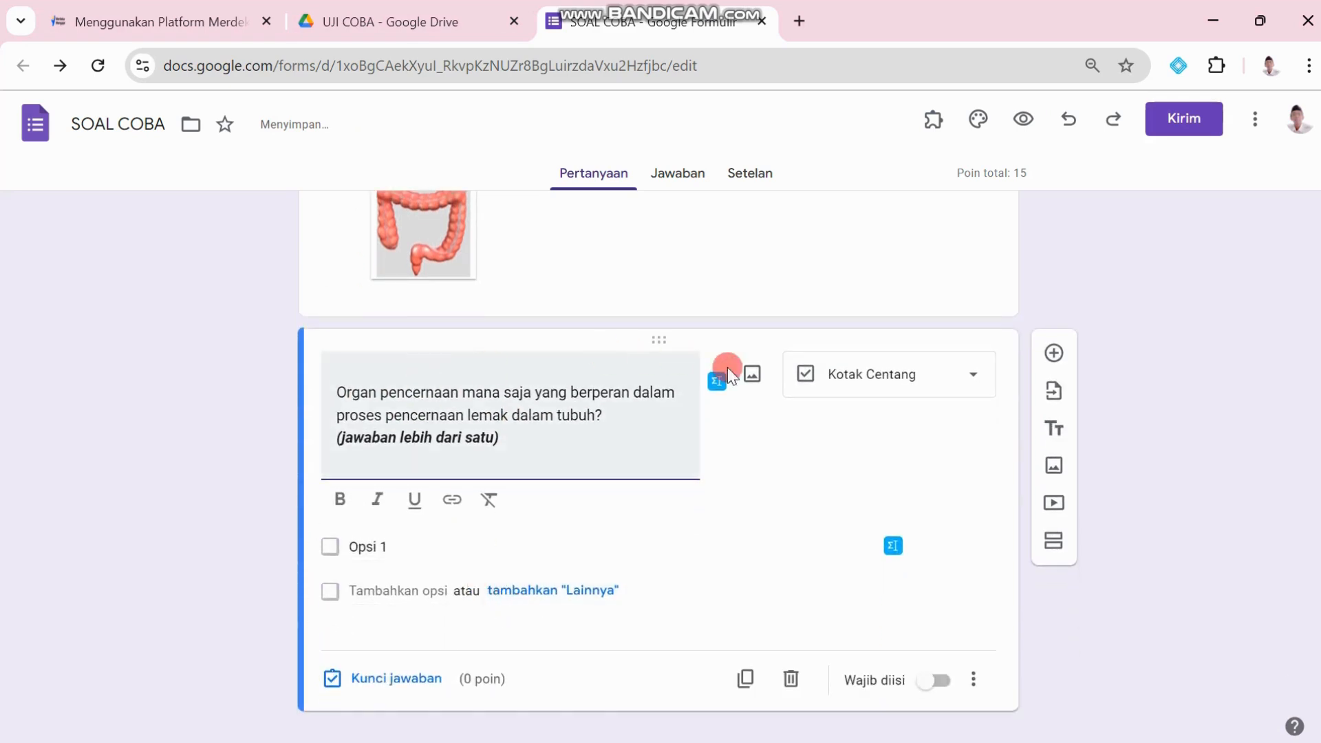
click(964, 370)
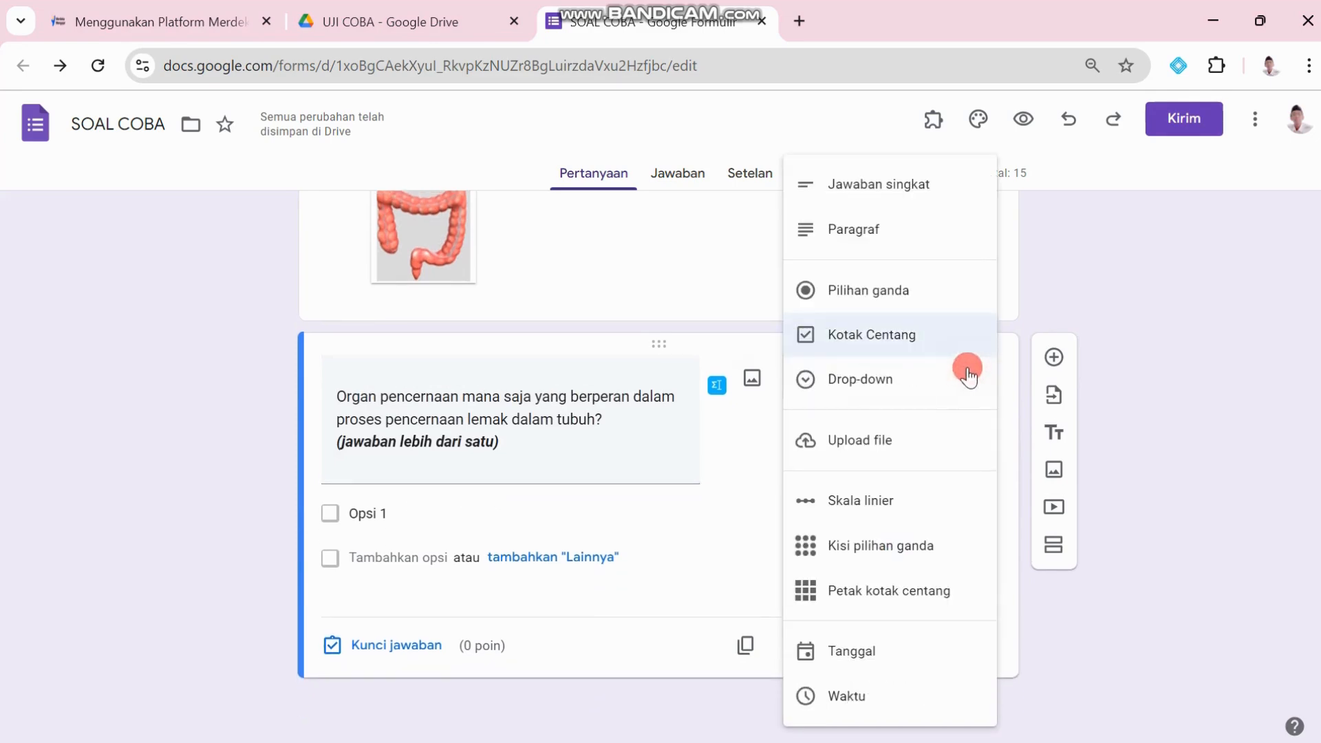
click(866, 342)
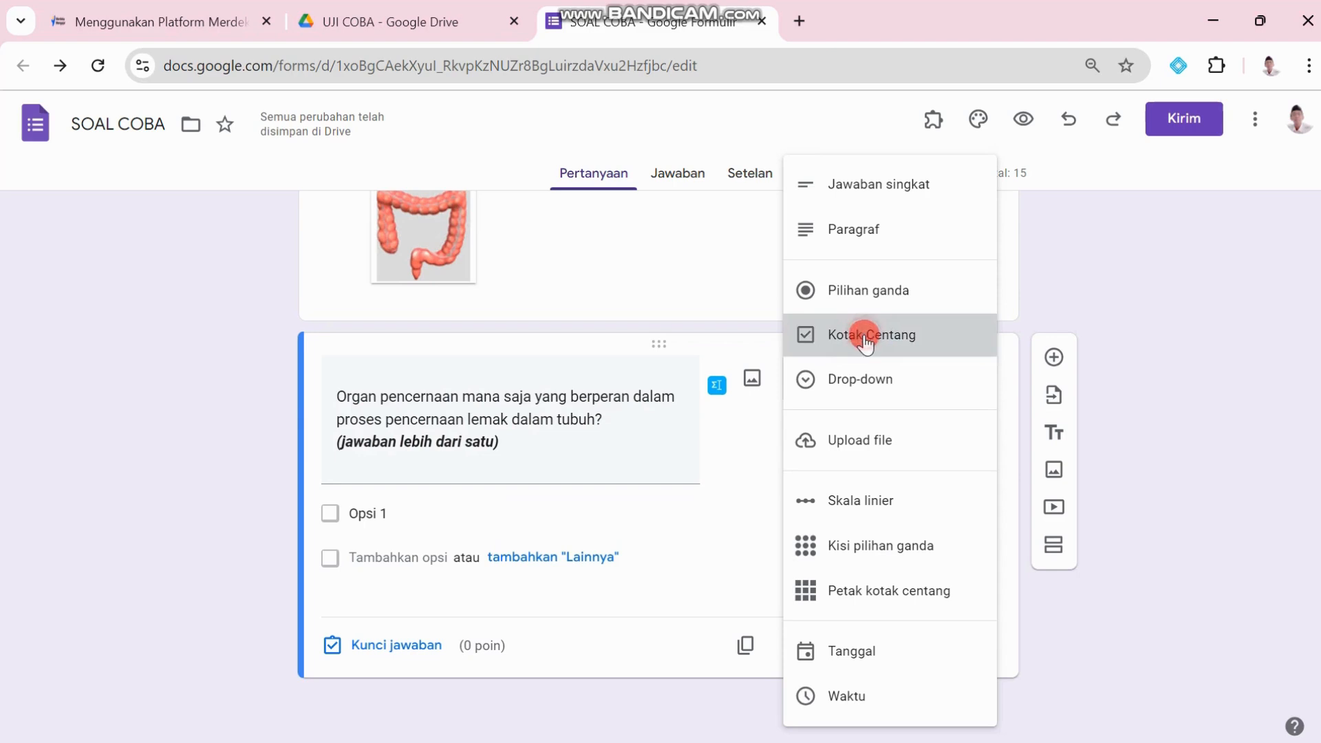
Step: Copy the options Hati, Lambung, Usus halus and Pangkreas from the Word document into the fat-digestion question in Google Forms
click(406, 513)
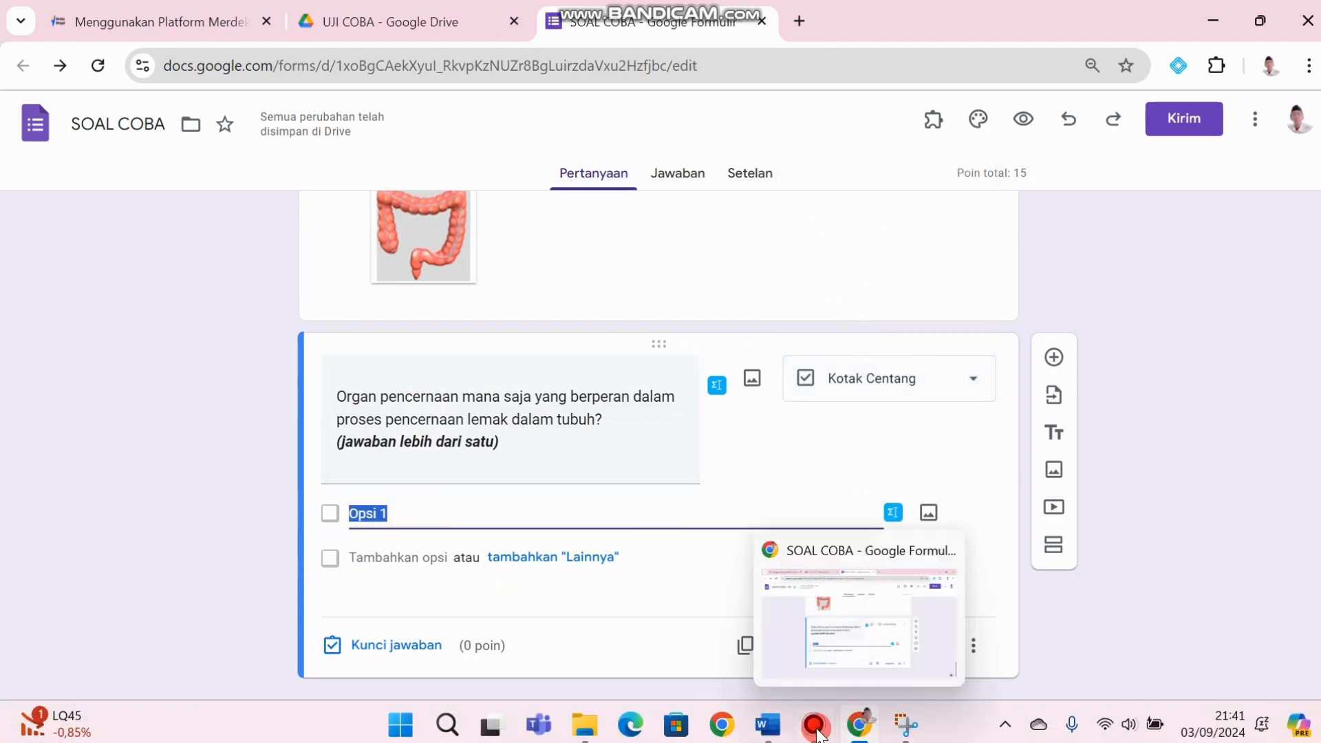
click(768, 723)
double_click(219, 412)
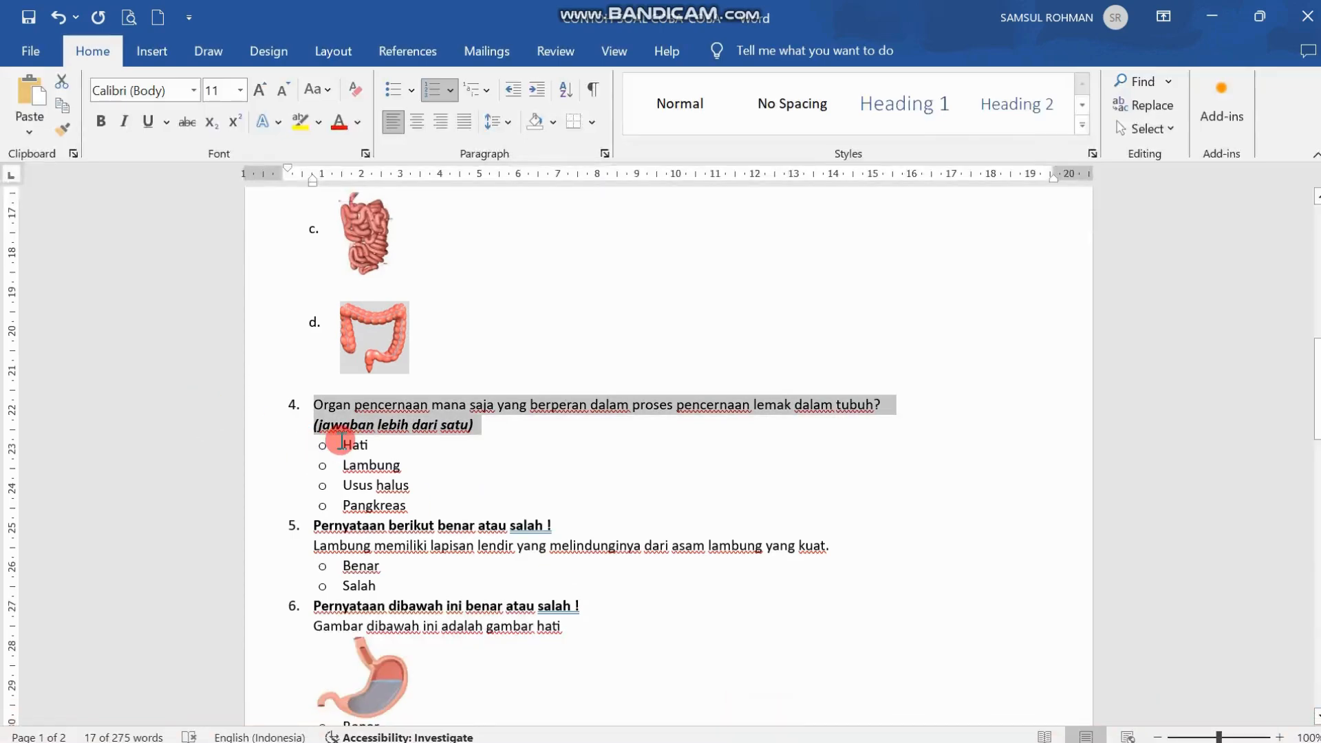
drag(344, 442, 407, 506)
key(ctrl+c)
key(alt+Tab)
drag(348, 548, 401, 550)
key(ctrl+v)
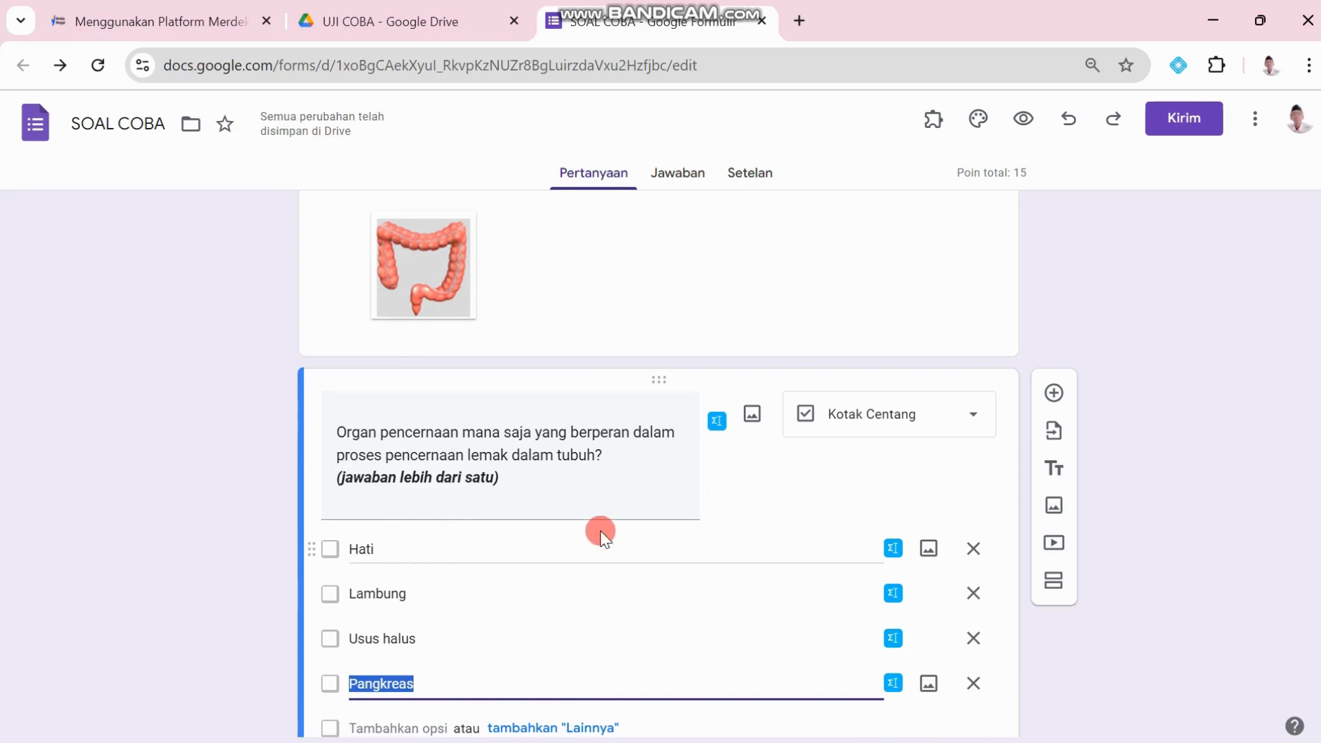
scroll(600, 535, down, 1)
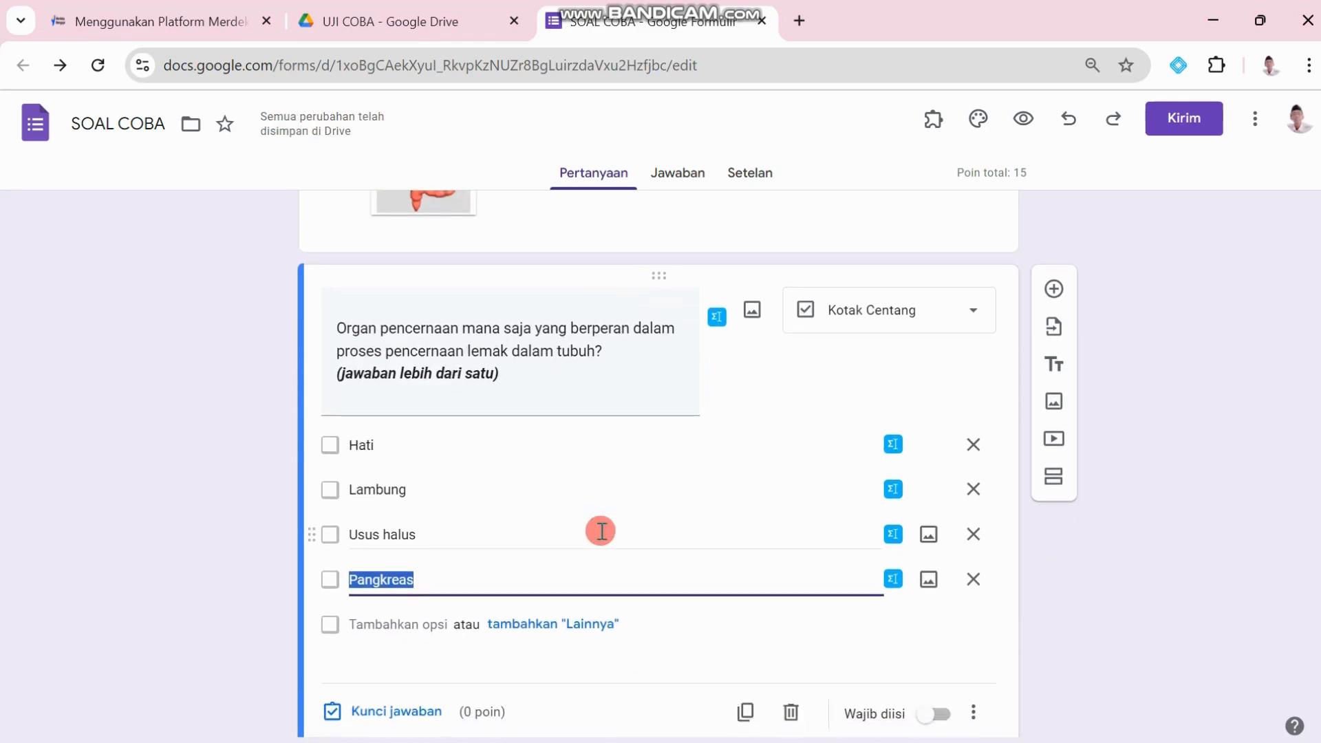
scroll(581, 524, down, 1)
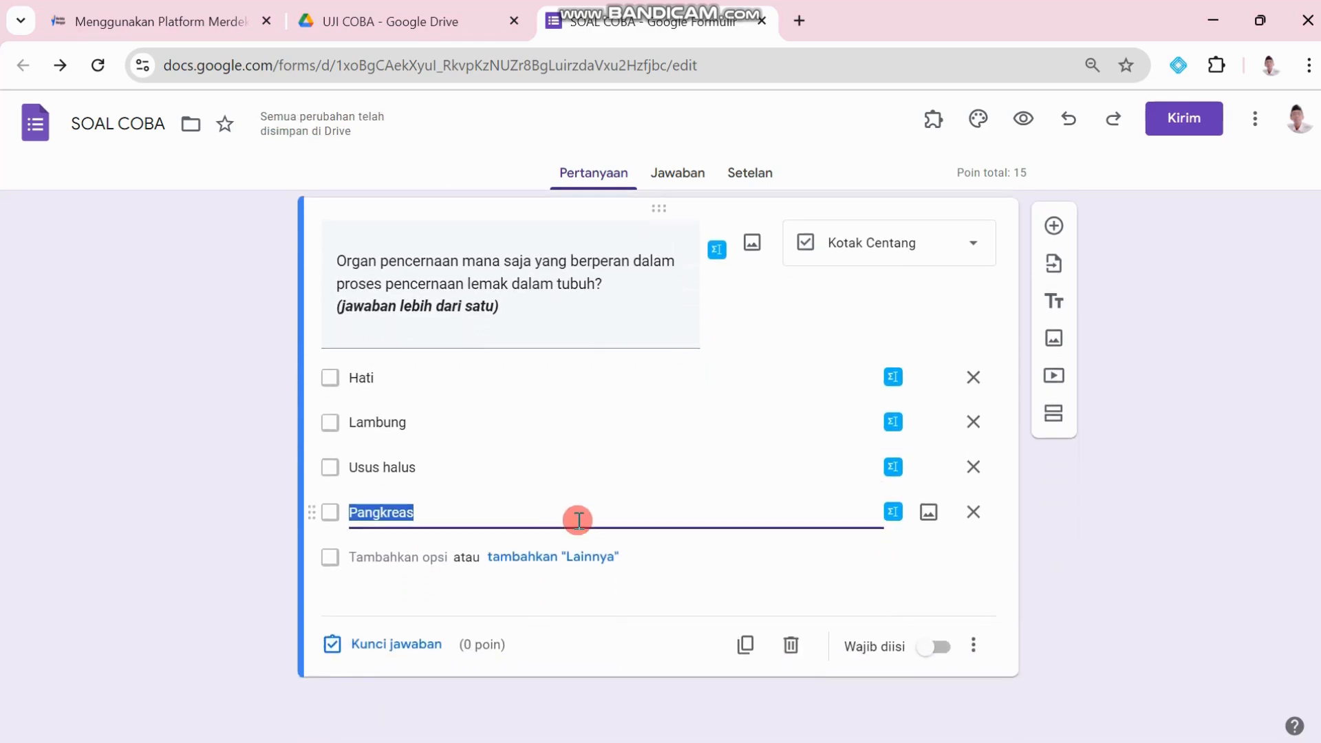
Step: Set the fat-digestion question's answer key to Hati and Usus halus, worth 10 points
click(406, 653)
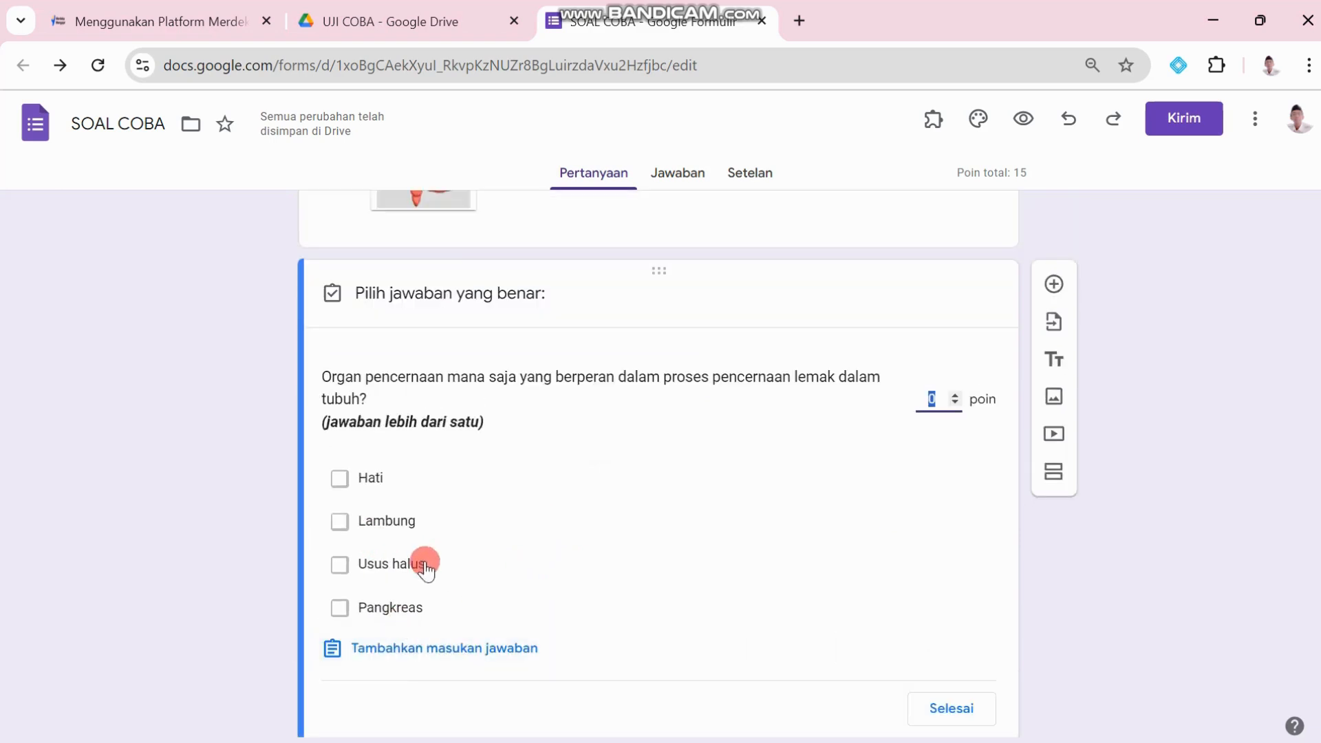
click(372, 476)
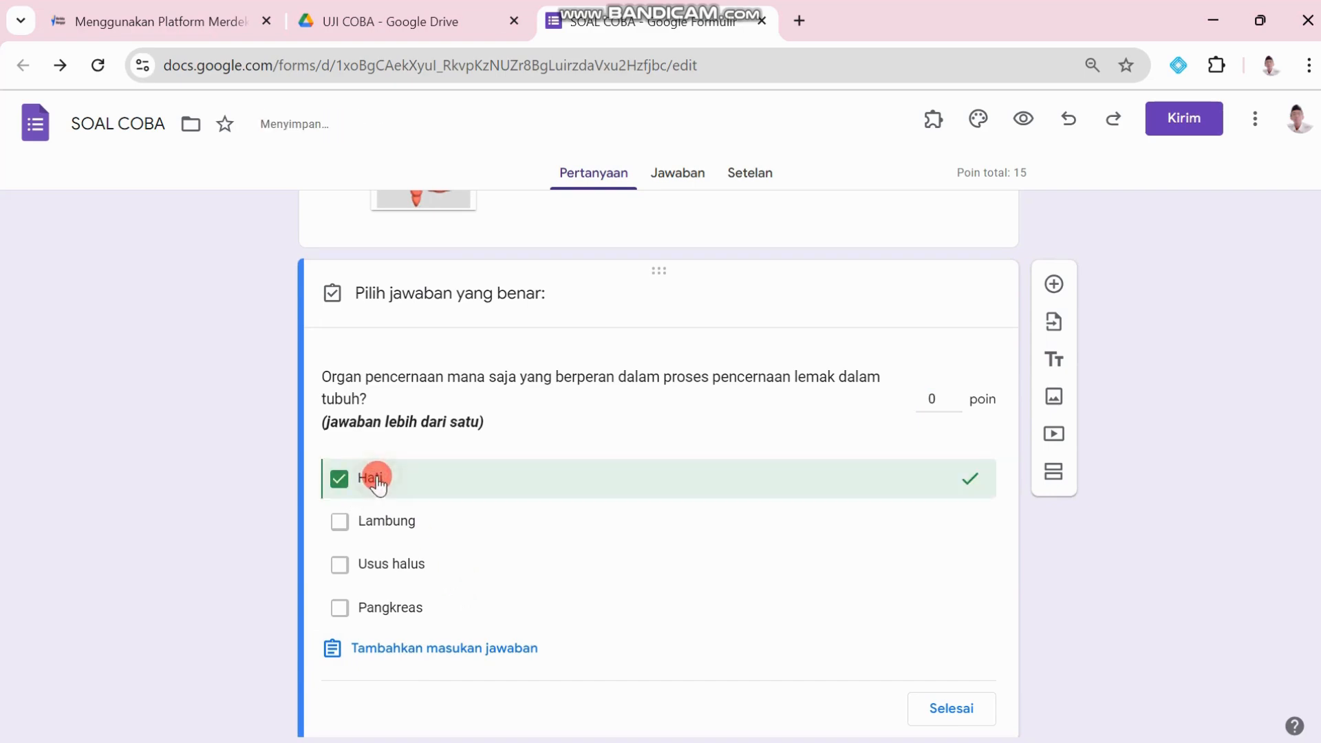
click(419, 568)
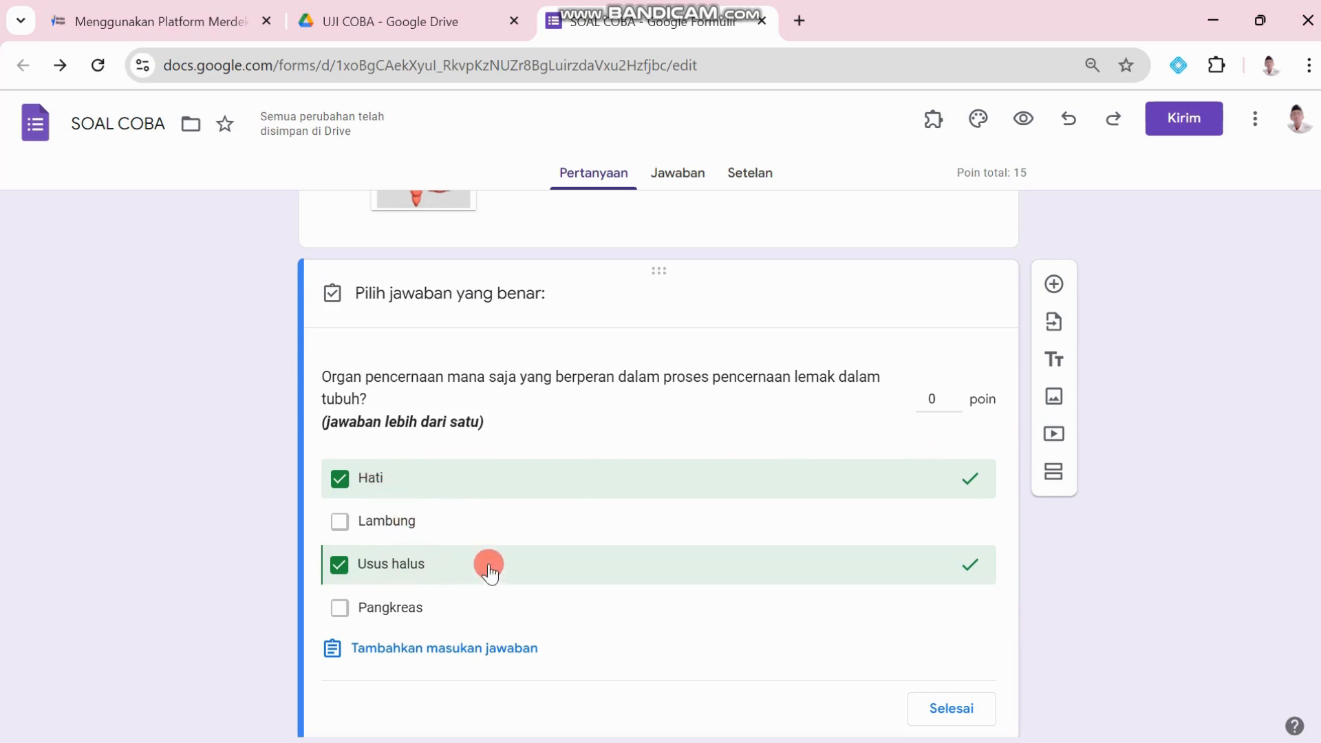
click(937, 401)
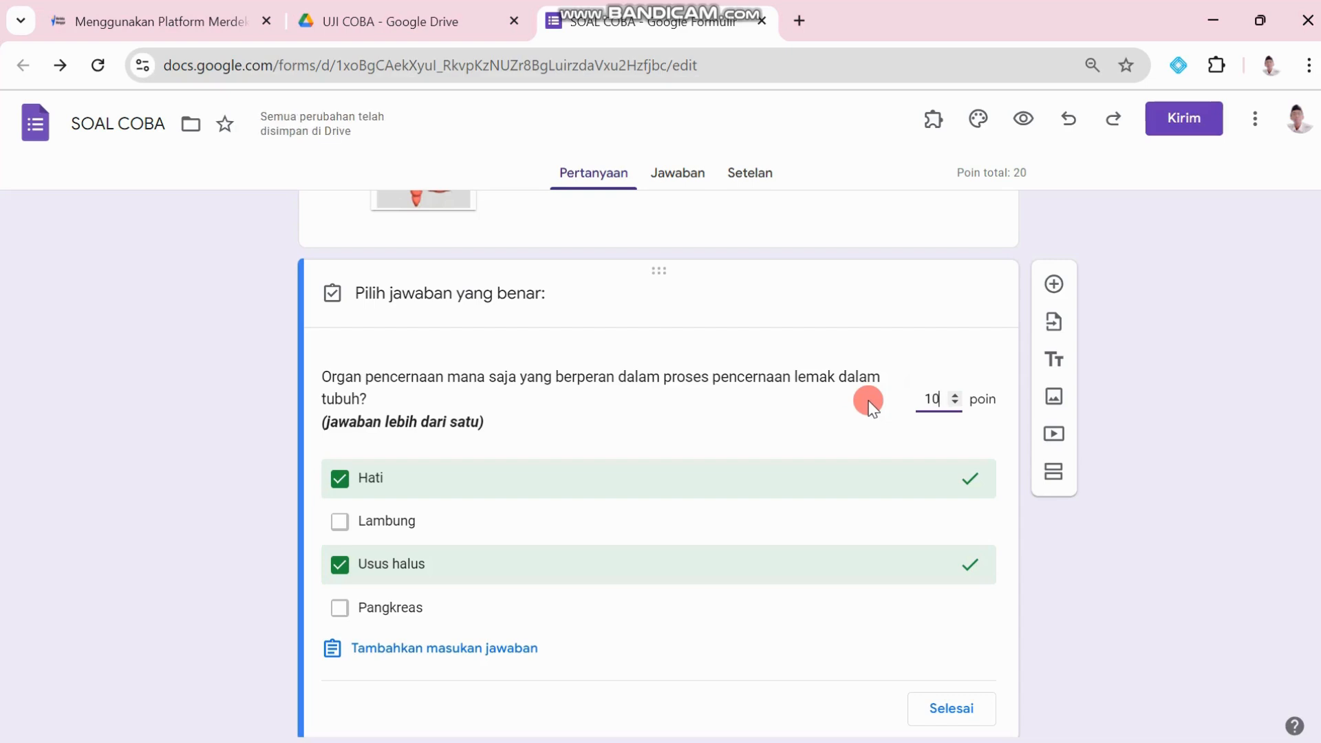
Step: Finish the answer key of the fat-digestion question, make the question required and shuffle its option order
click(950, 710)
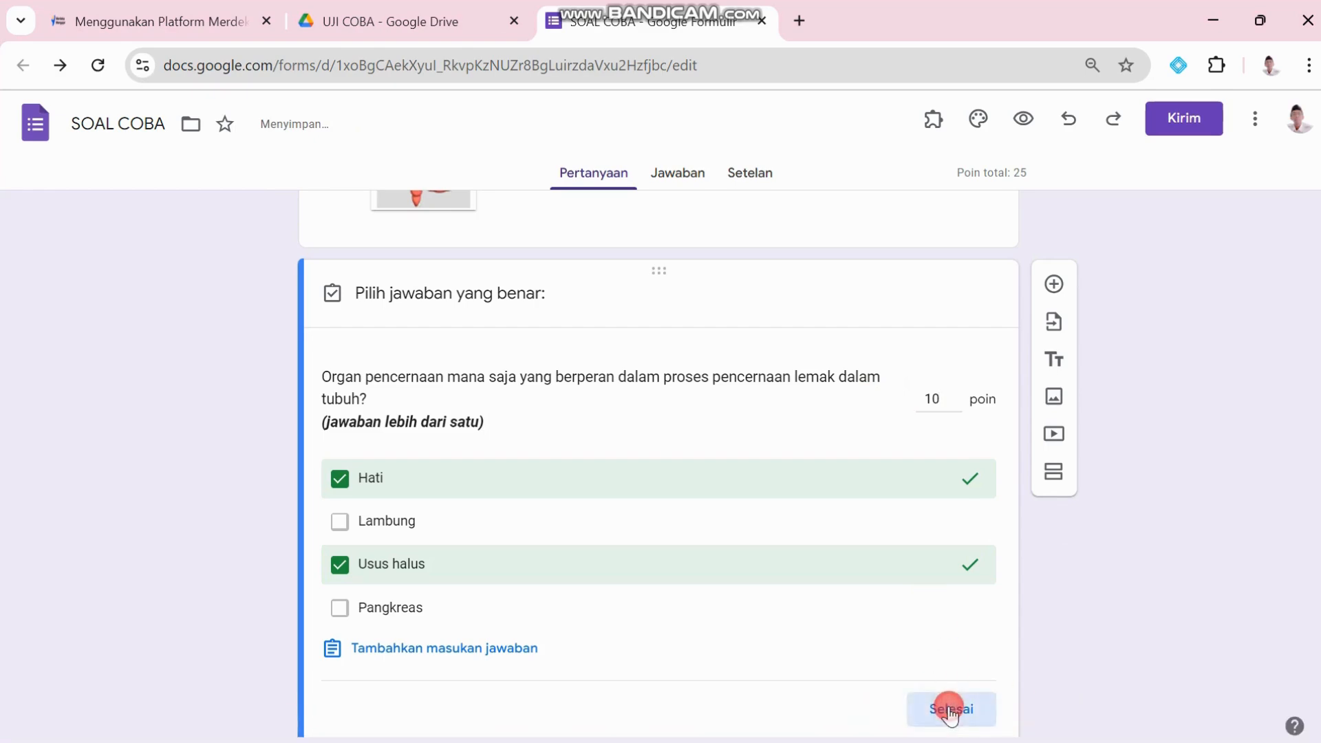
scroll(722, 568, down, 1)
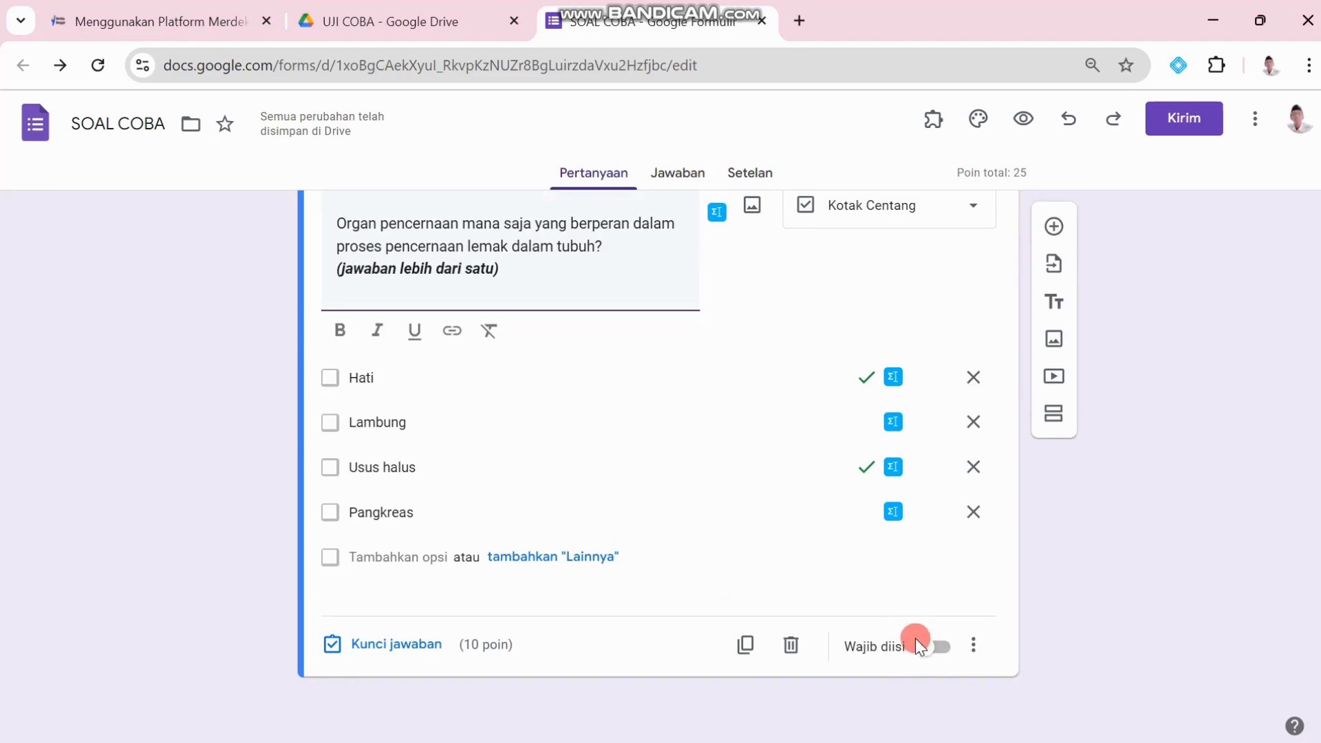
click(939, 646)
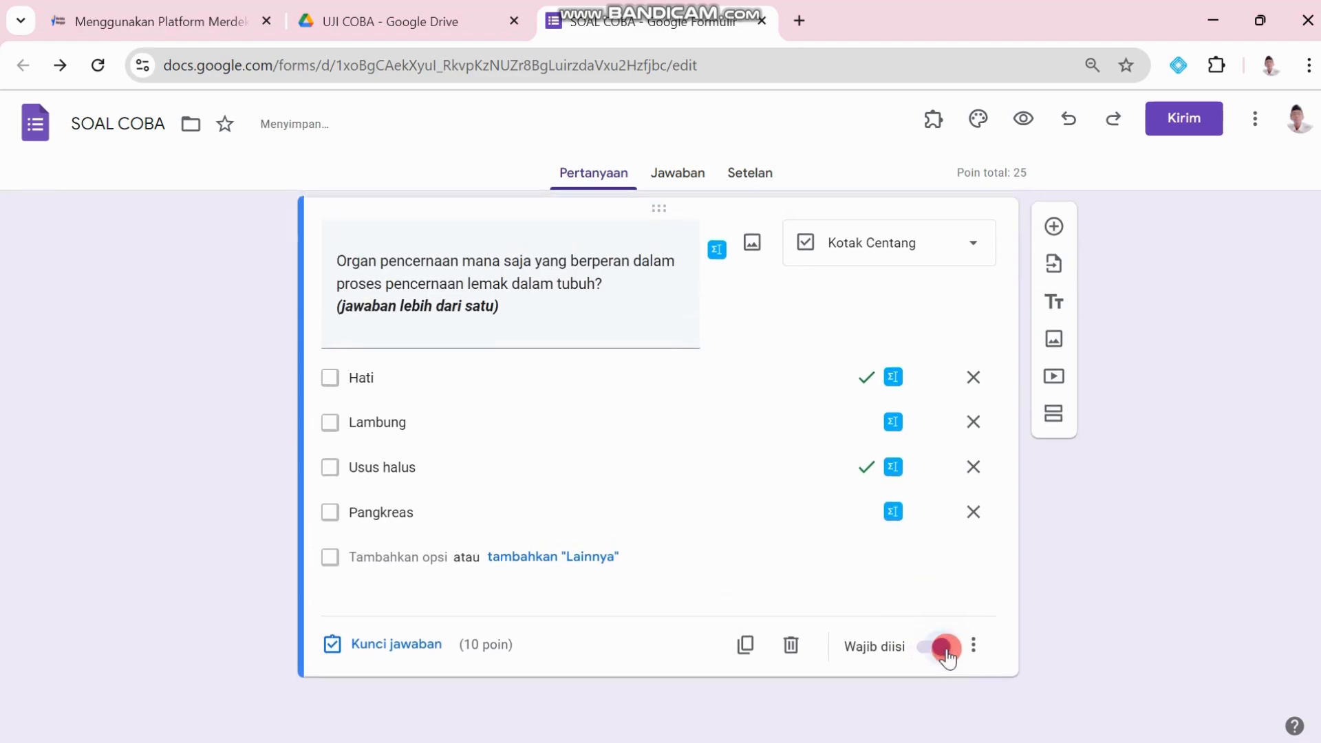
click(973, 645)
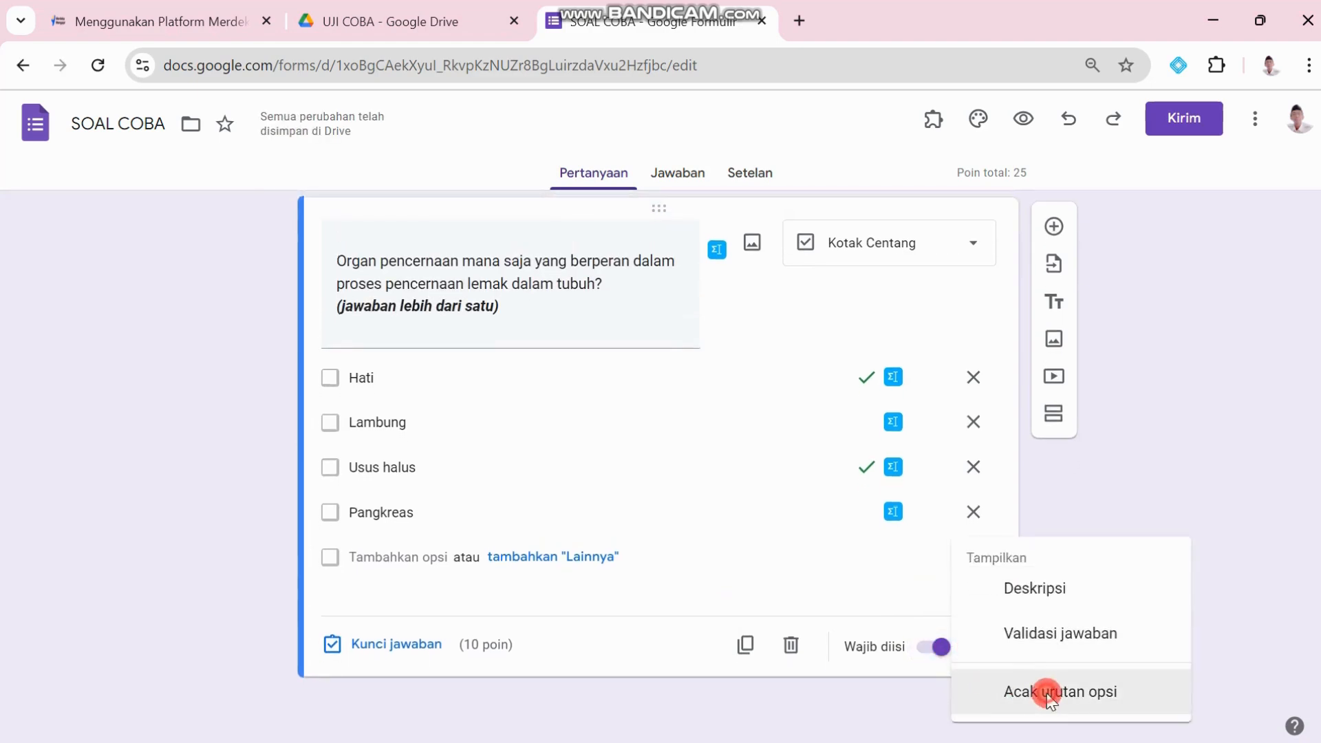
click(1049, 694)
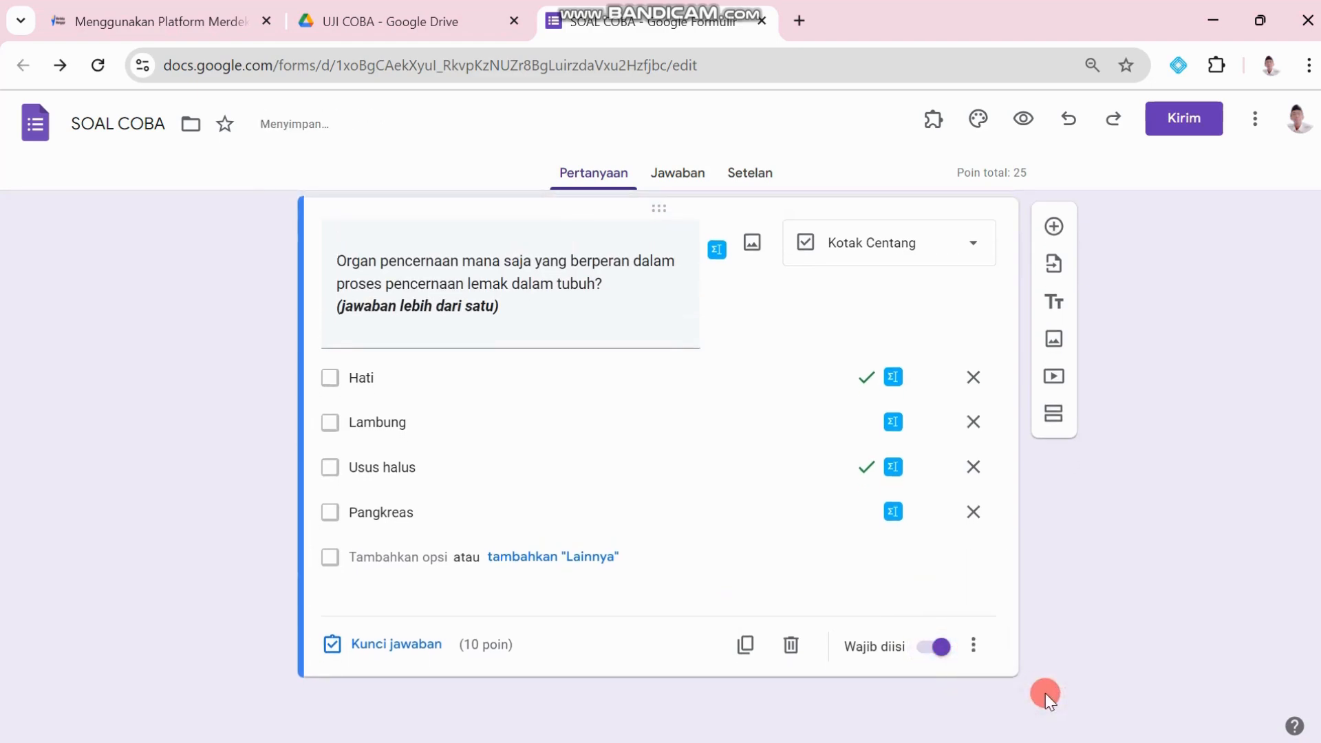
Step: Add a new question to the form and fill it with question 5's heading and Lambung statement copied from the Word document
click(1054, 227)
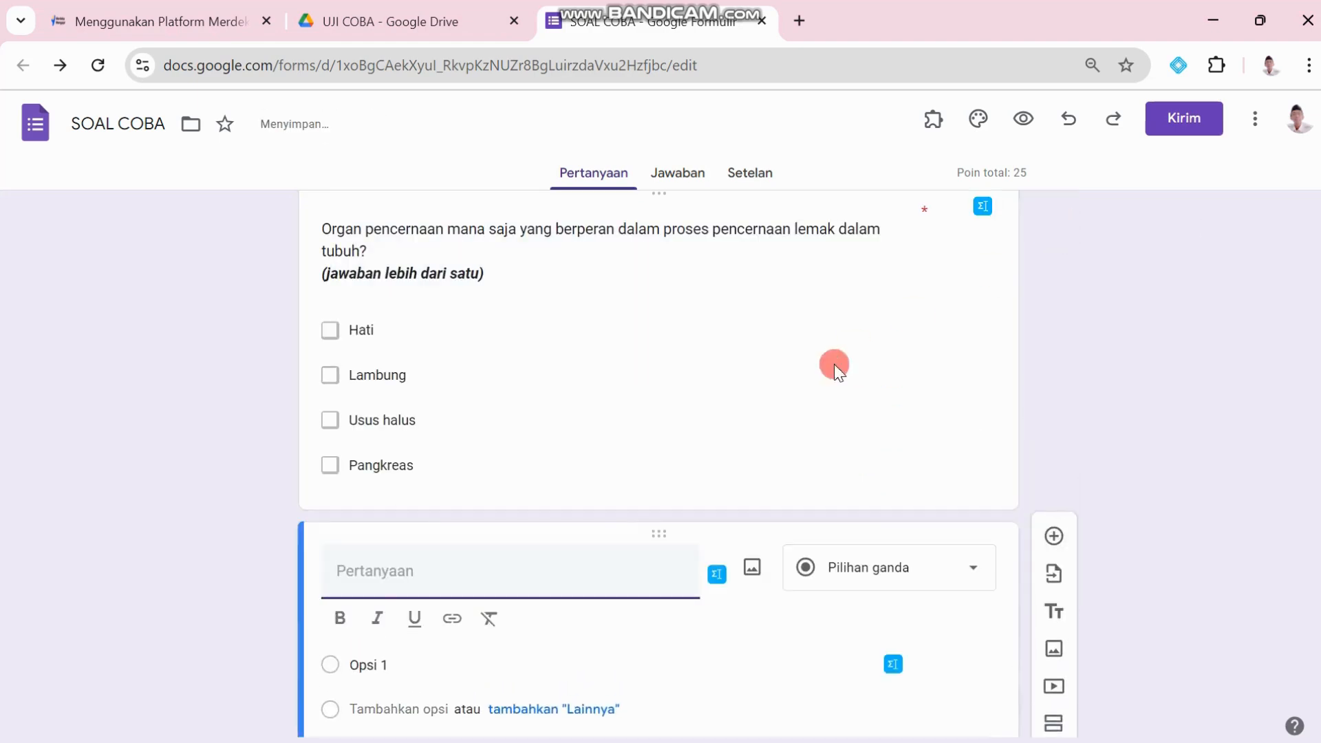
mouse_move(749, 726)
click(734, 679)
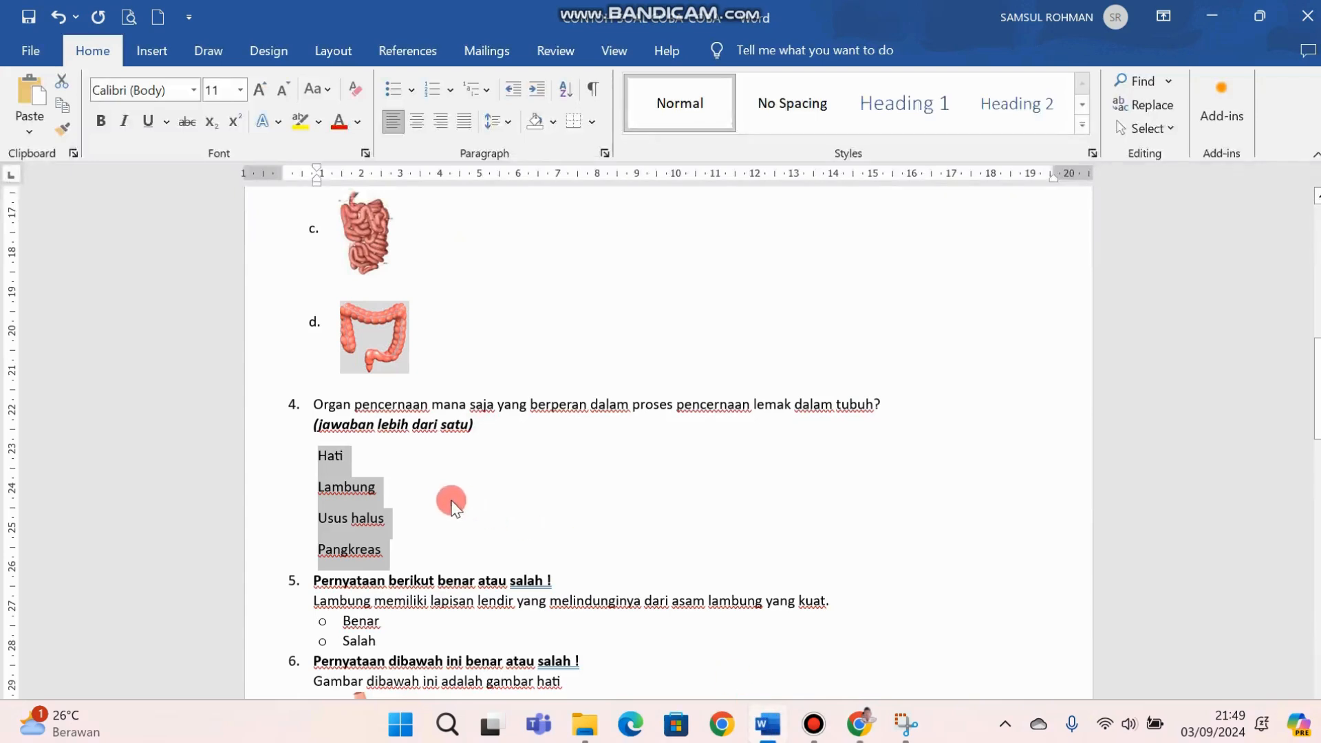
scroll(441, 502, down, 3)
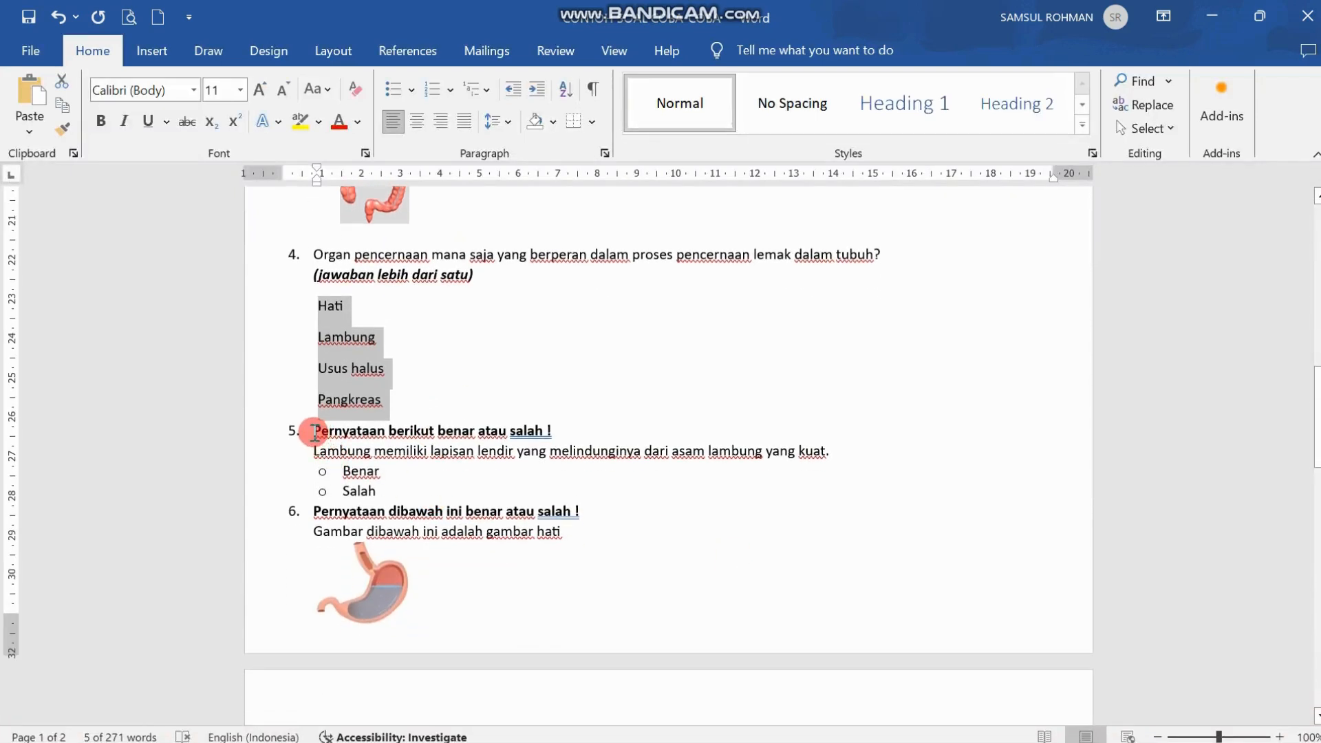
drag(314, 432, 829, 452)
key(ctrl+c)
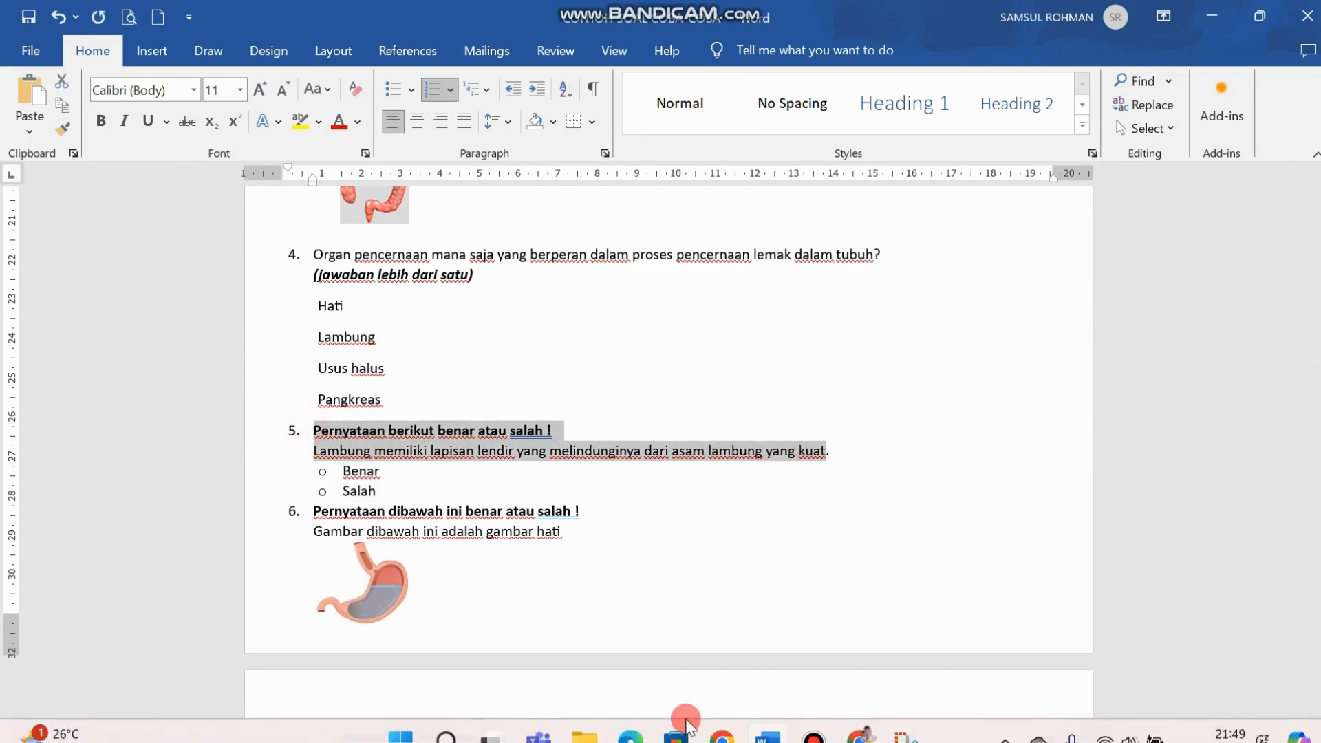
click(861, 730)
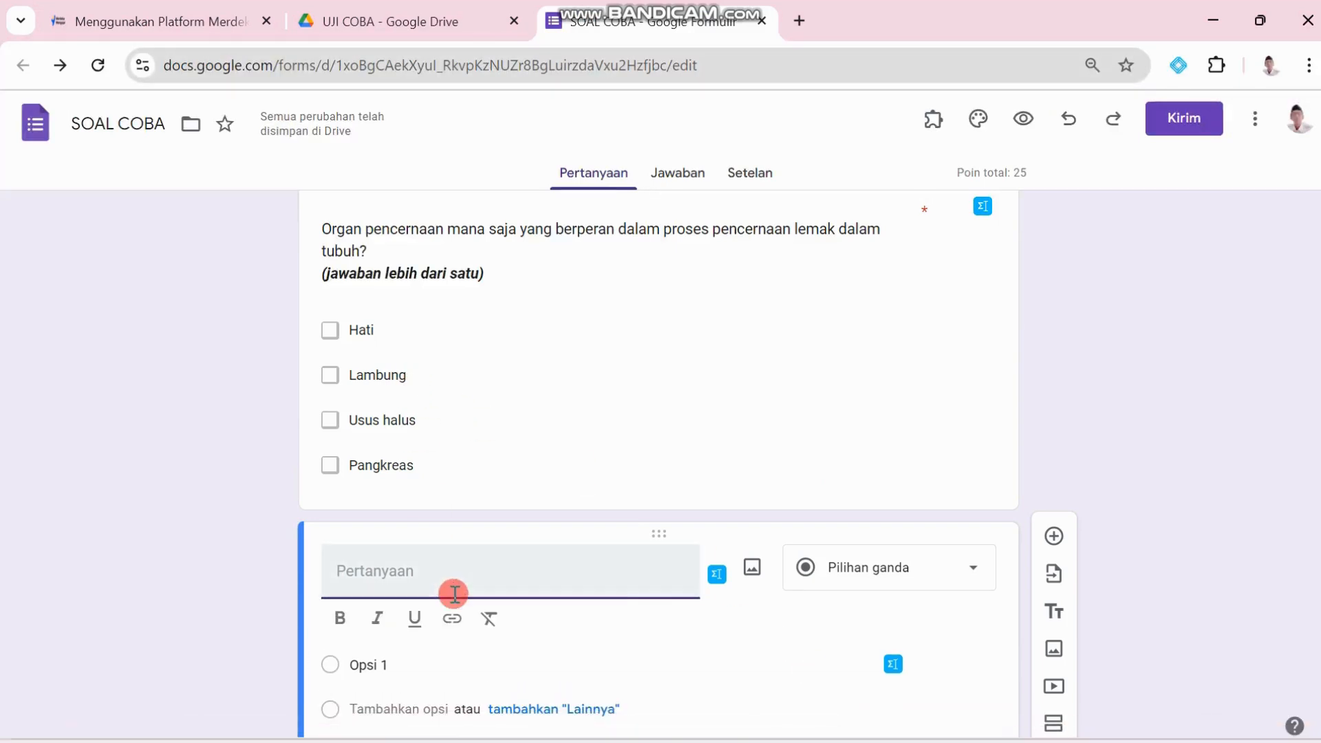
key(ctrl+v)
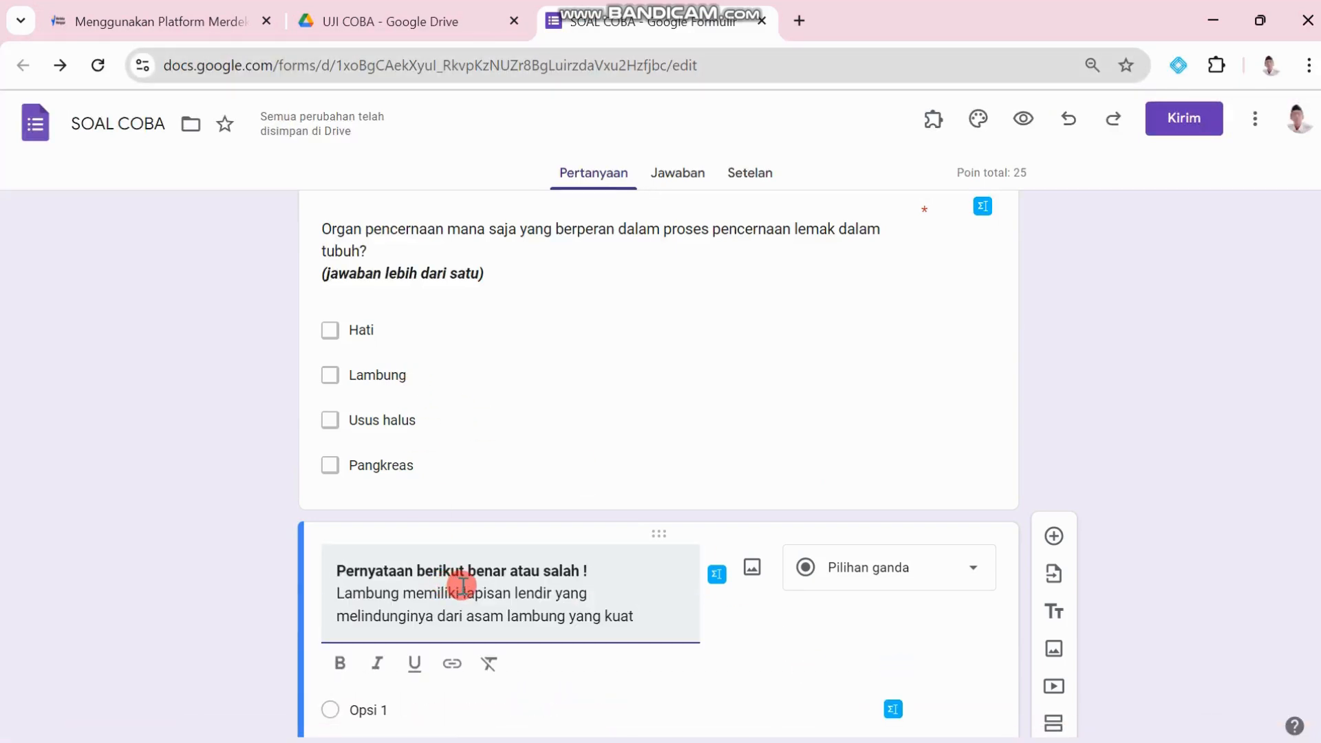
Step: Give the Lambung statement question two answer options, "Benar" and "Salah"
scroll(461, 585, down, 2)
scroll(460, 584, down, 1)
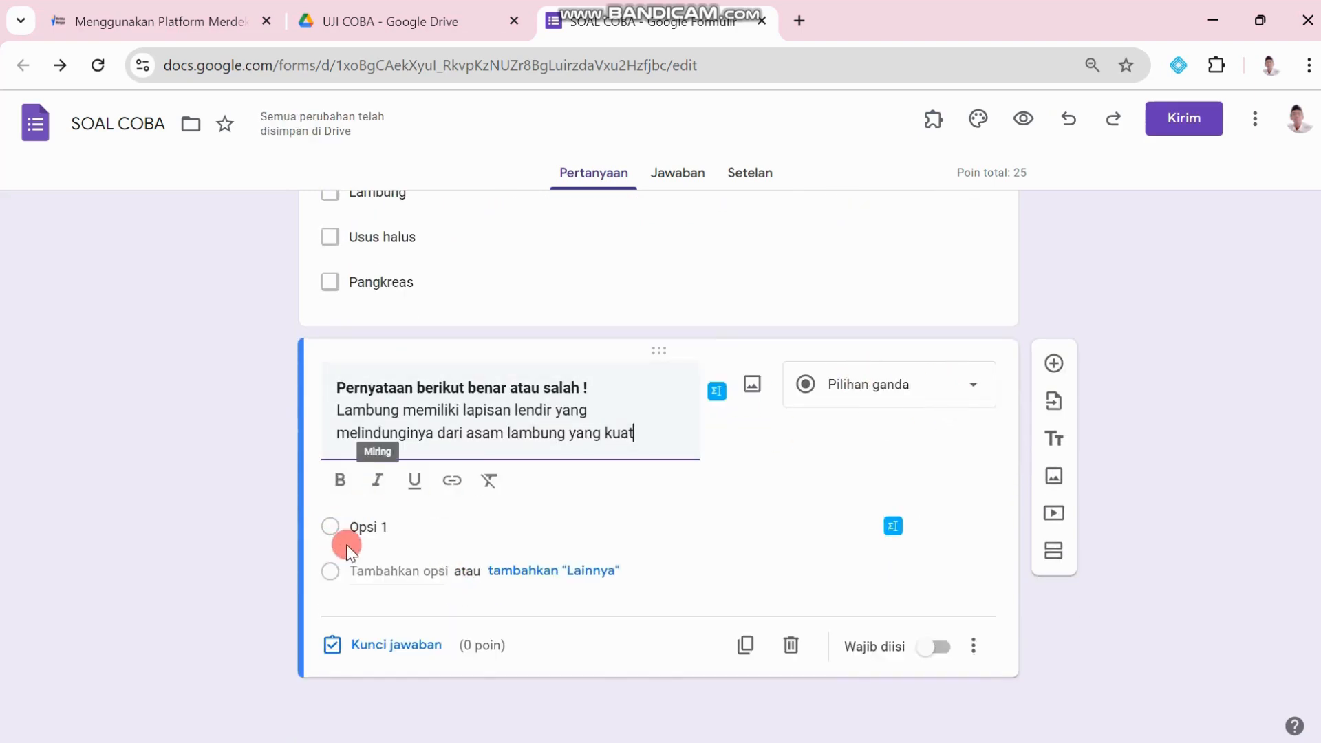
click(406, 538)
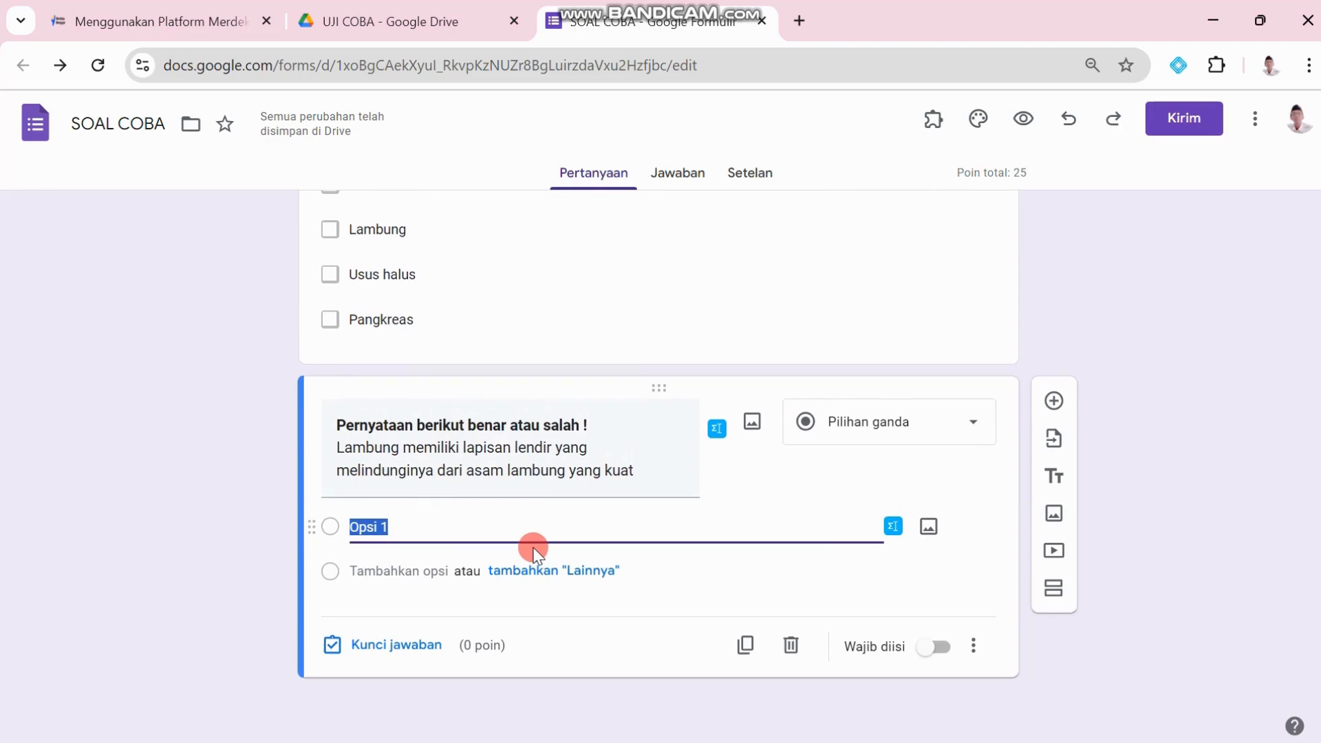
key(Tab)
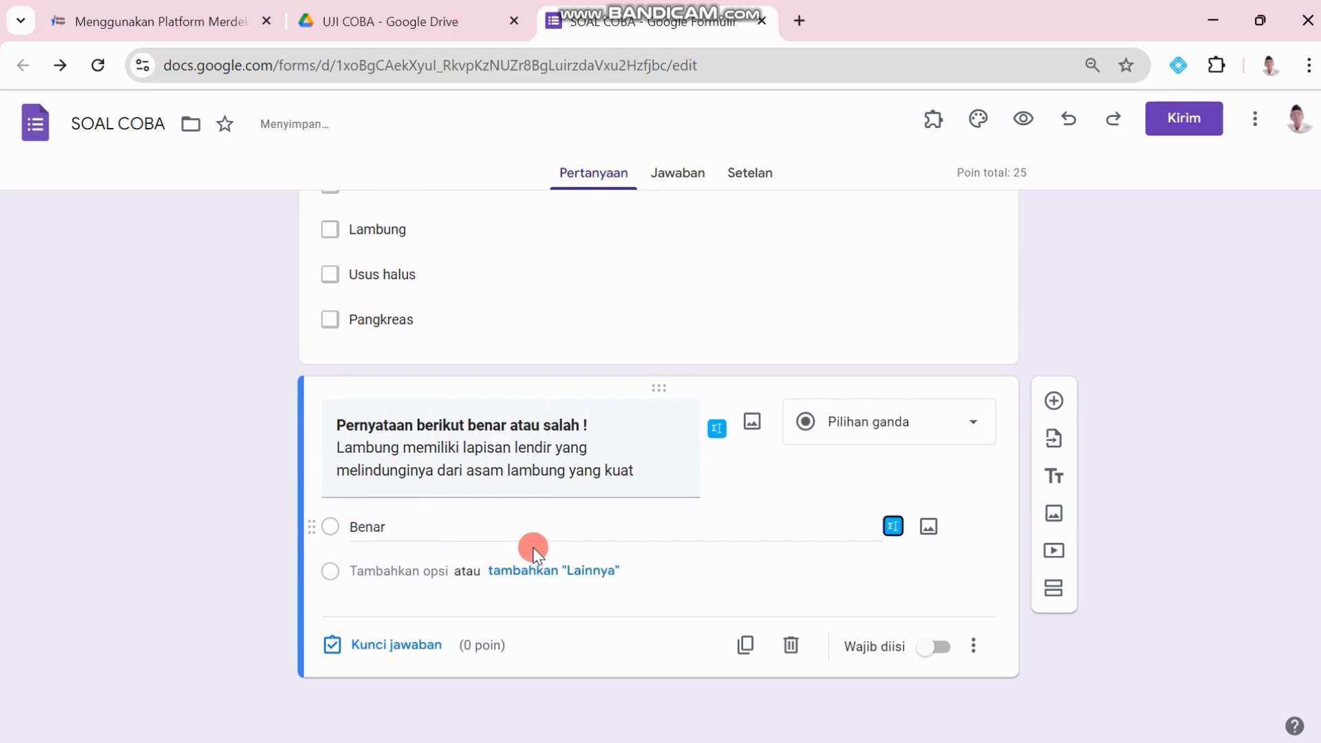
click(412, 570)
text(Sala)
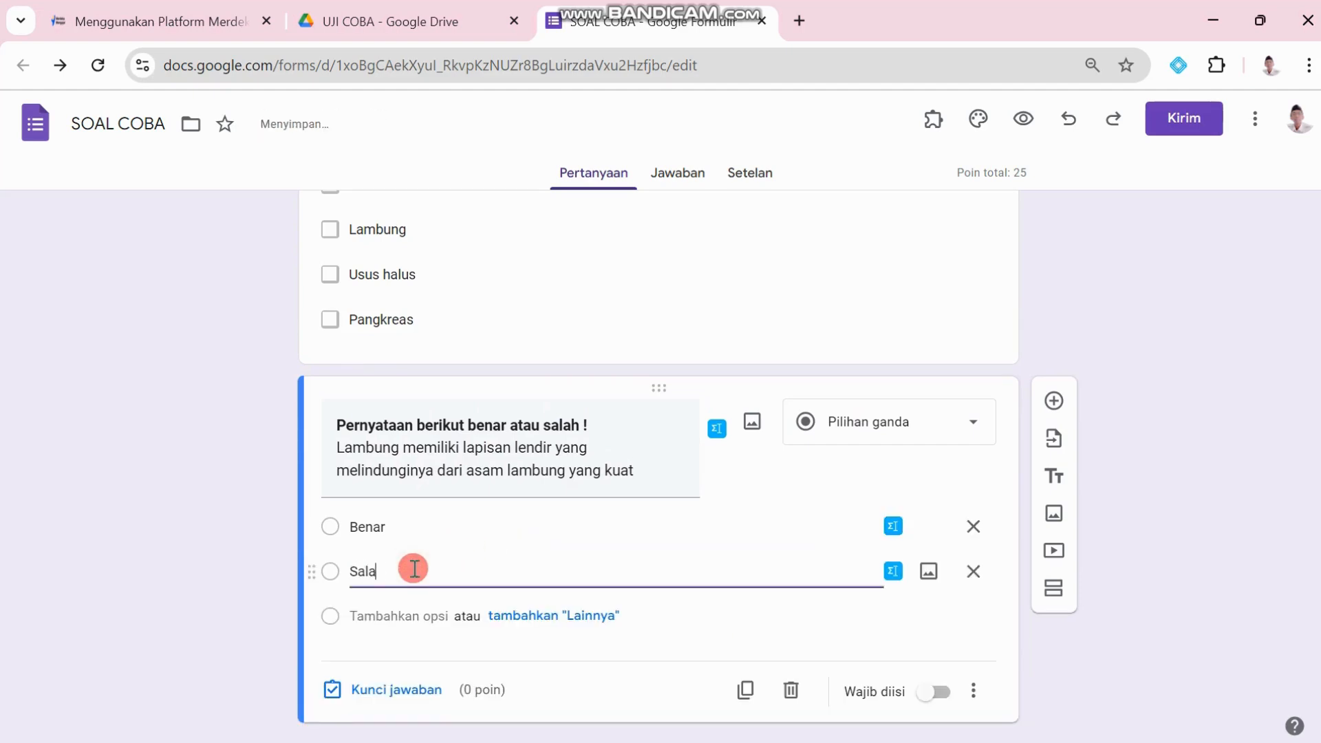
text(h)
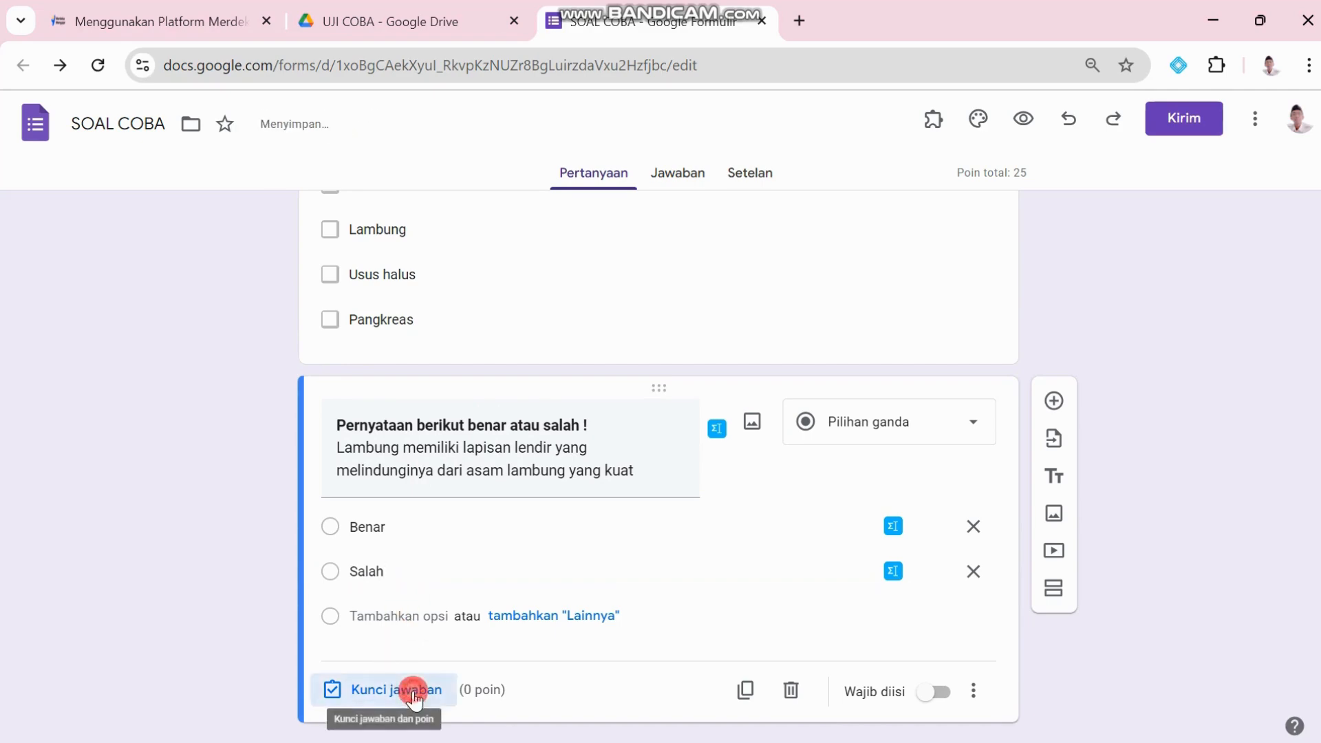
Step: Set the answer key of the Lambung statement question to "Benar" with 5 points
click(409, 690)
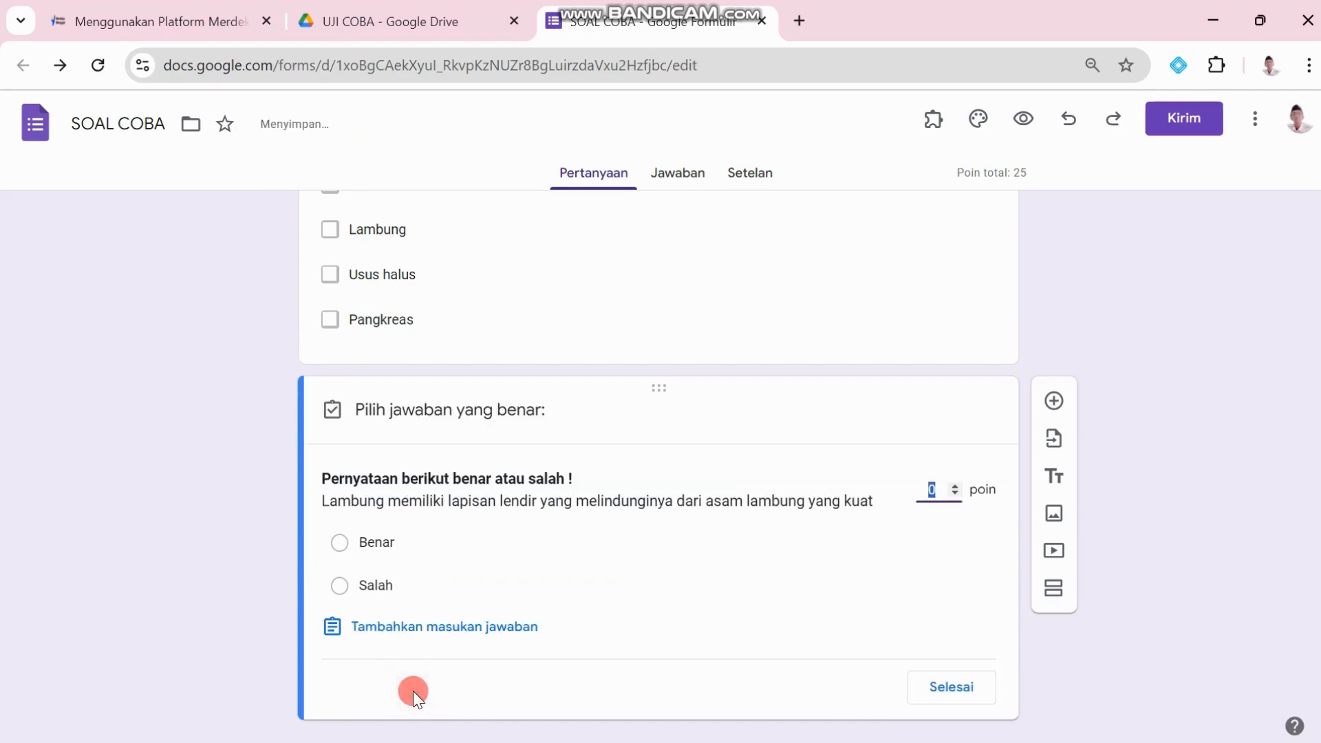
click(376, 542)
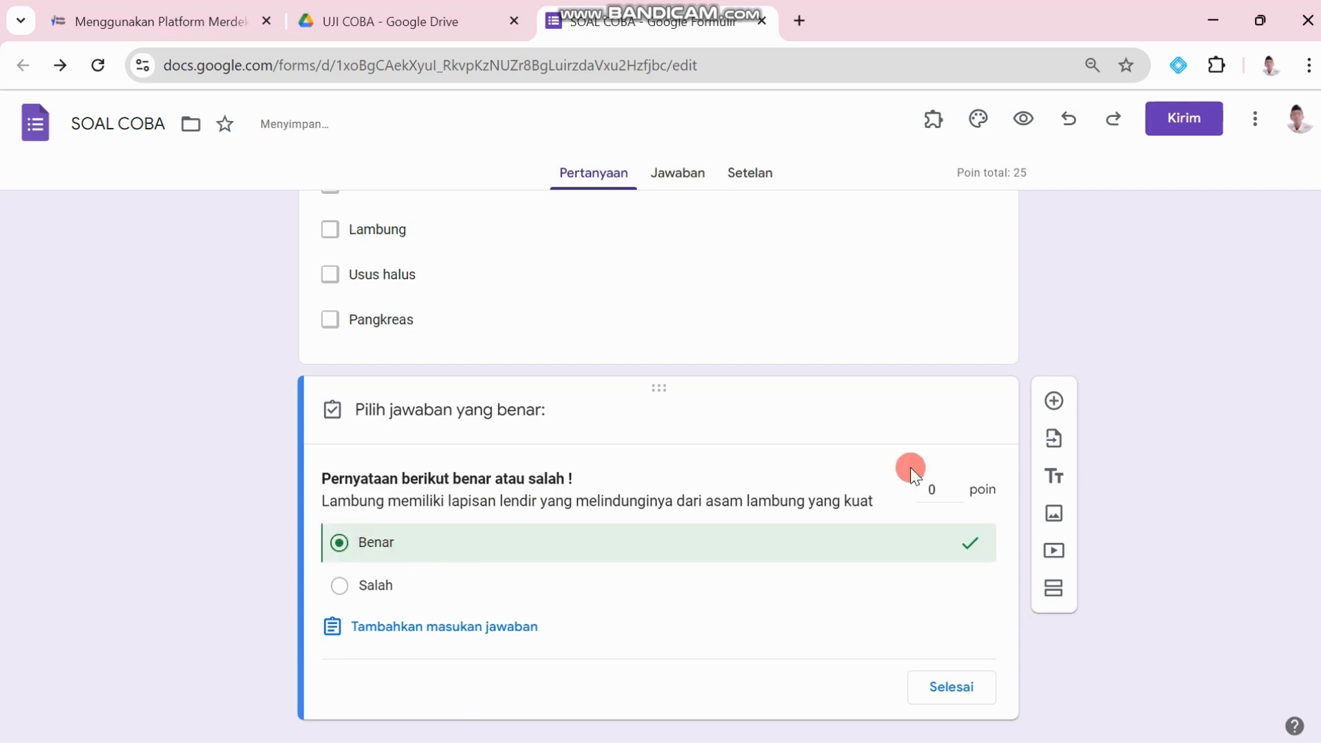
double_click(942, 484)
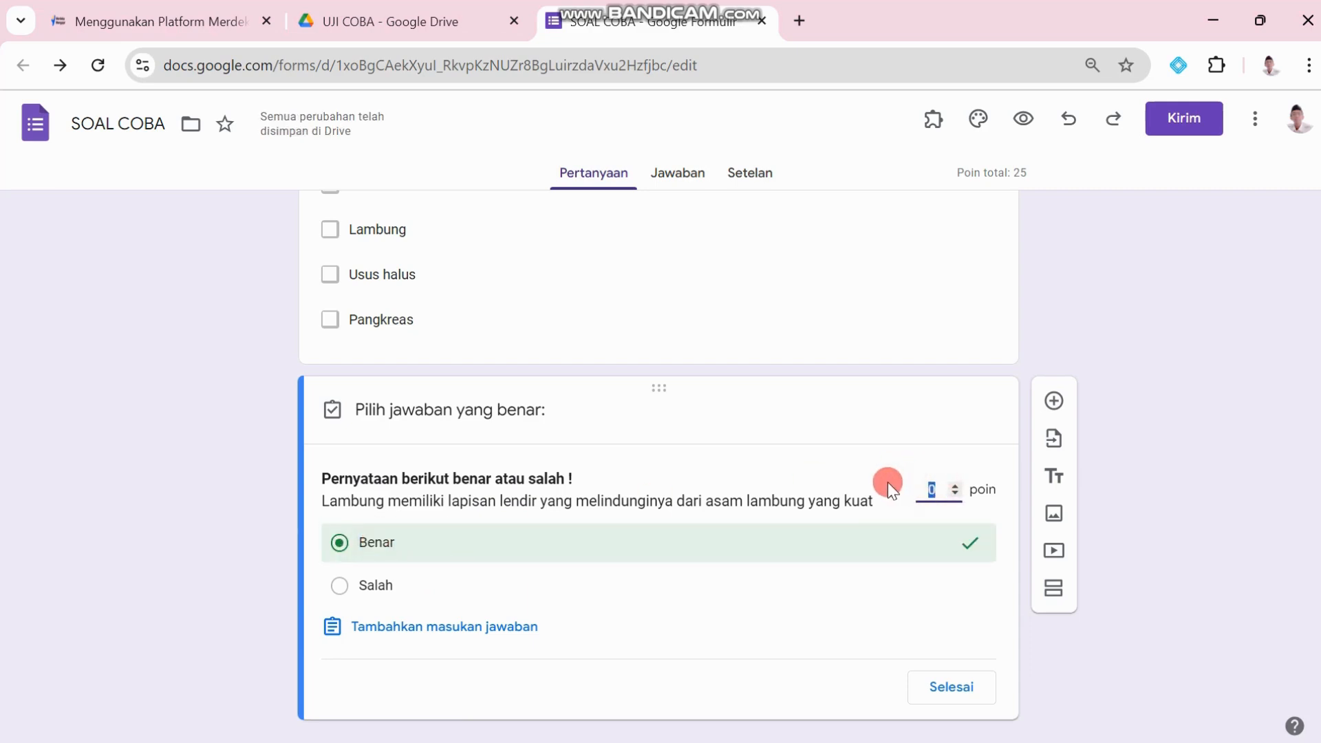
text(5)
click(944, 685)
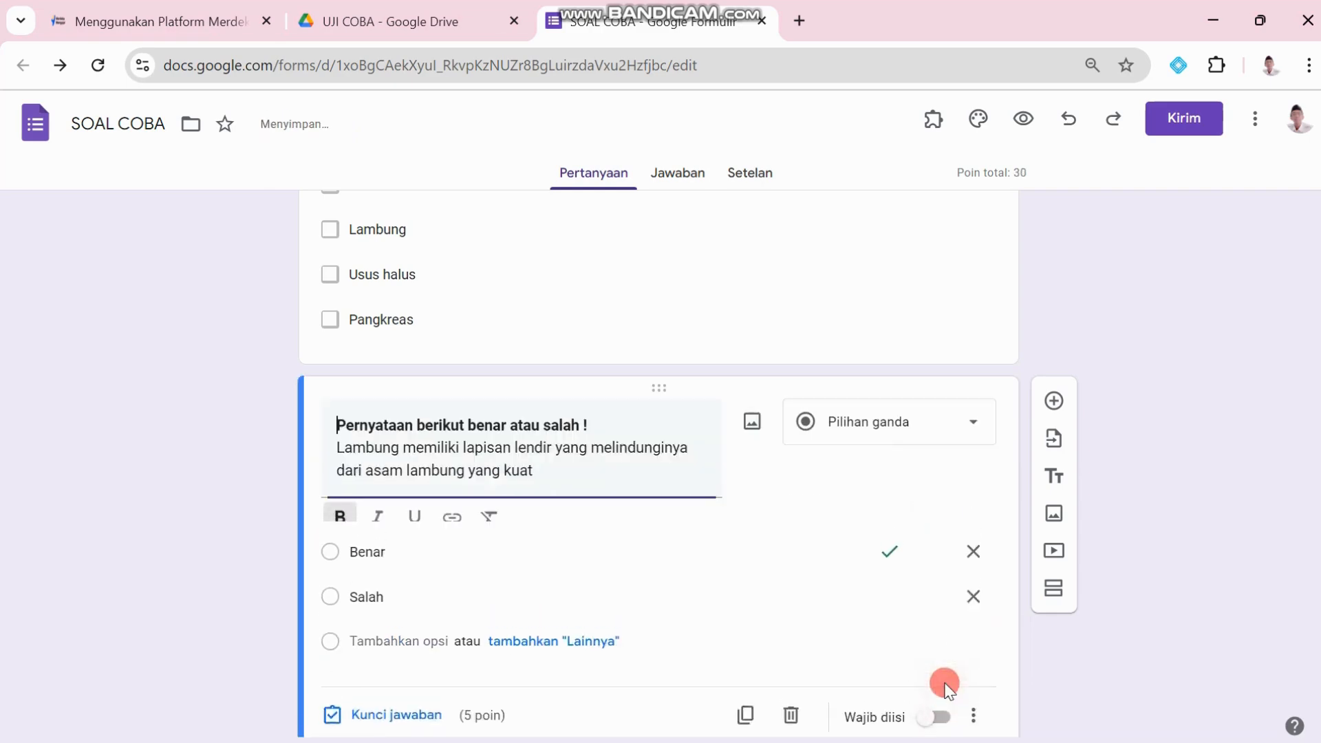
Step: Make the Lambung statement question required, leaving its option order unshuffled
click(935, 647)
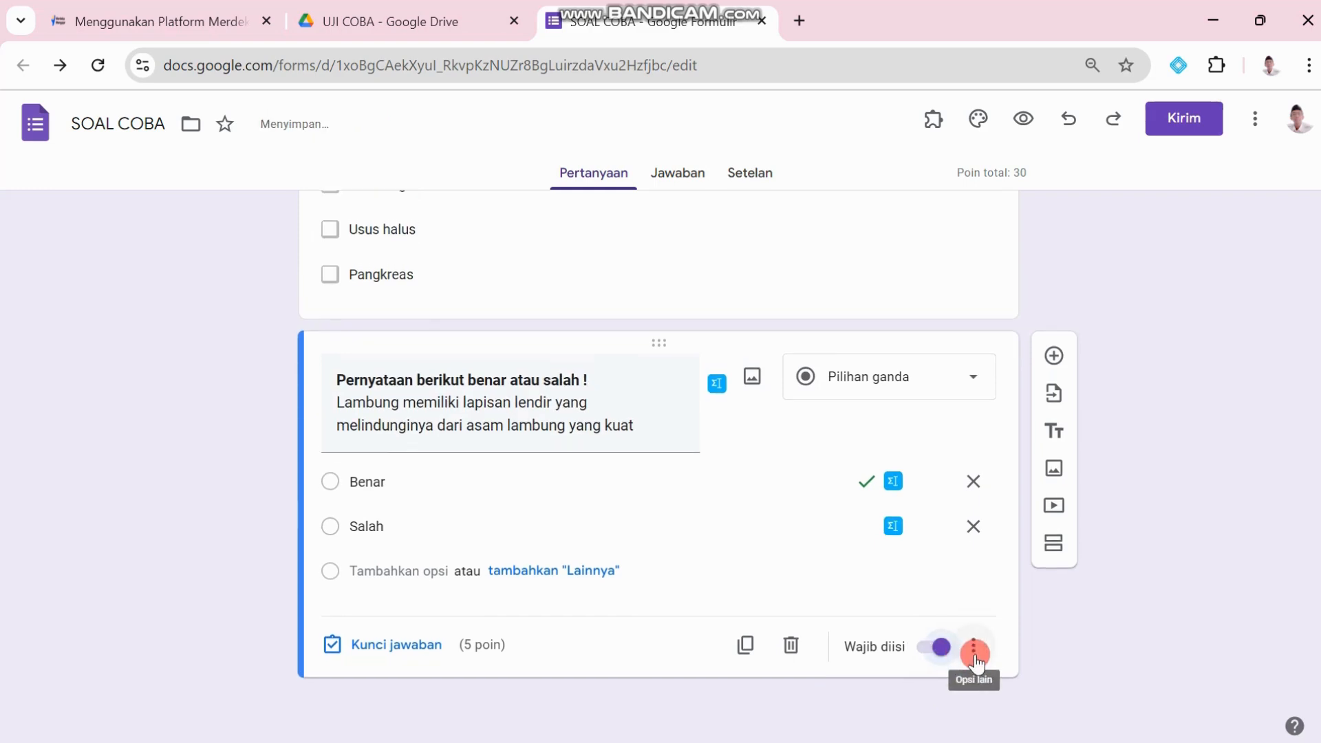
click(974, 653)
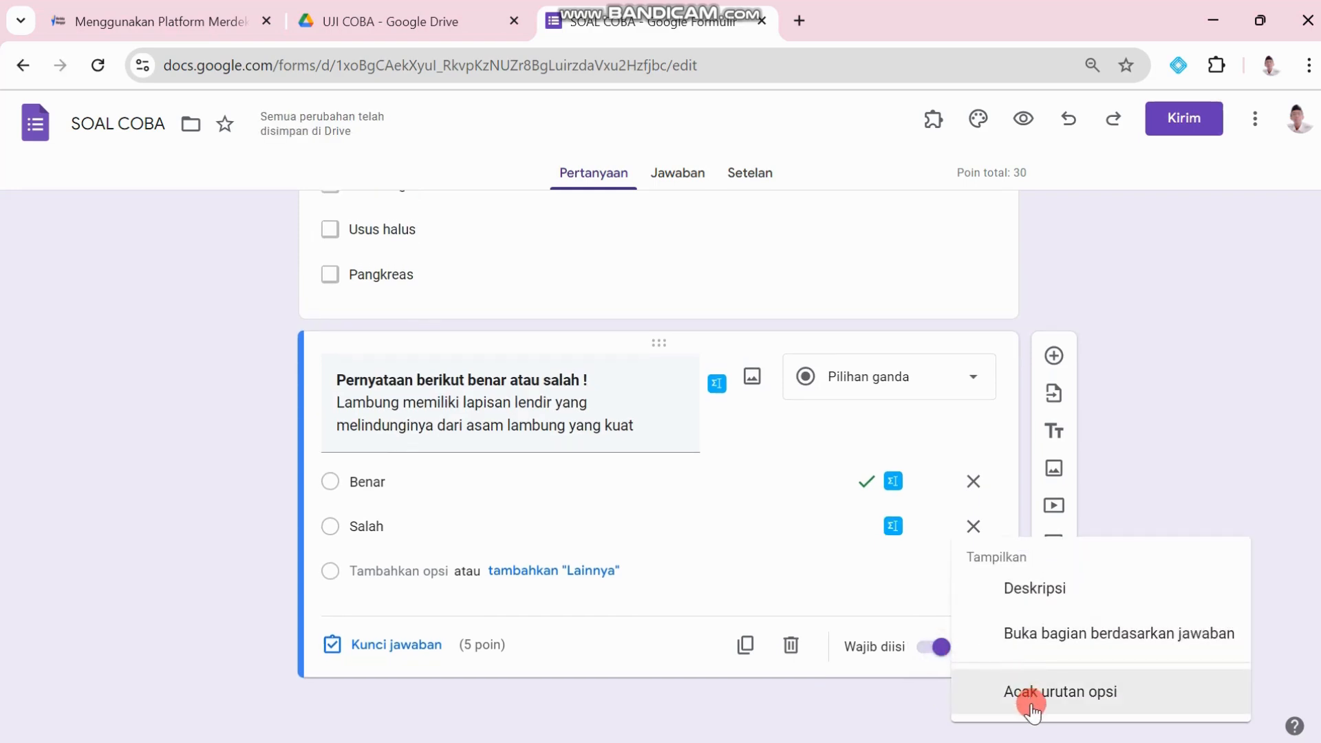
click(835, 582)
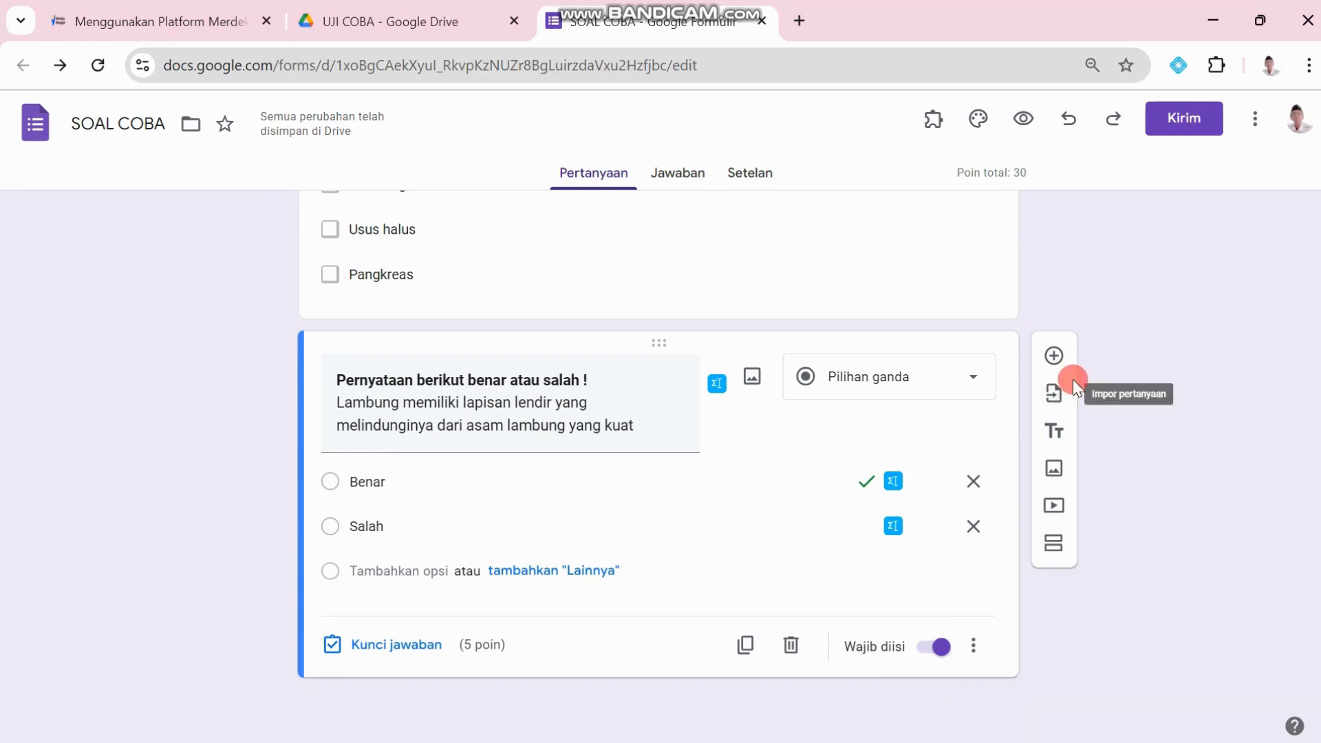
Step: Add another question to the form and copy question 6's heading and statement from the Word document, without the picture
click(1056, 355)
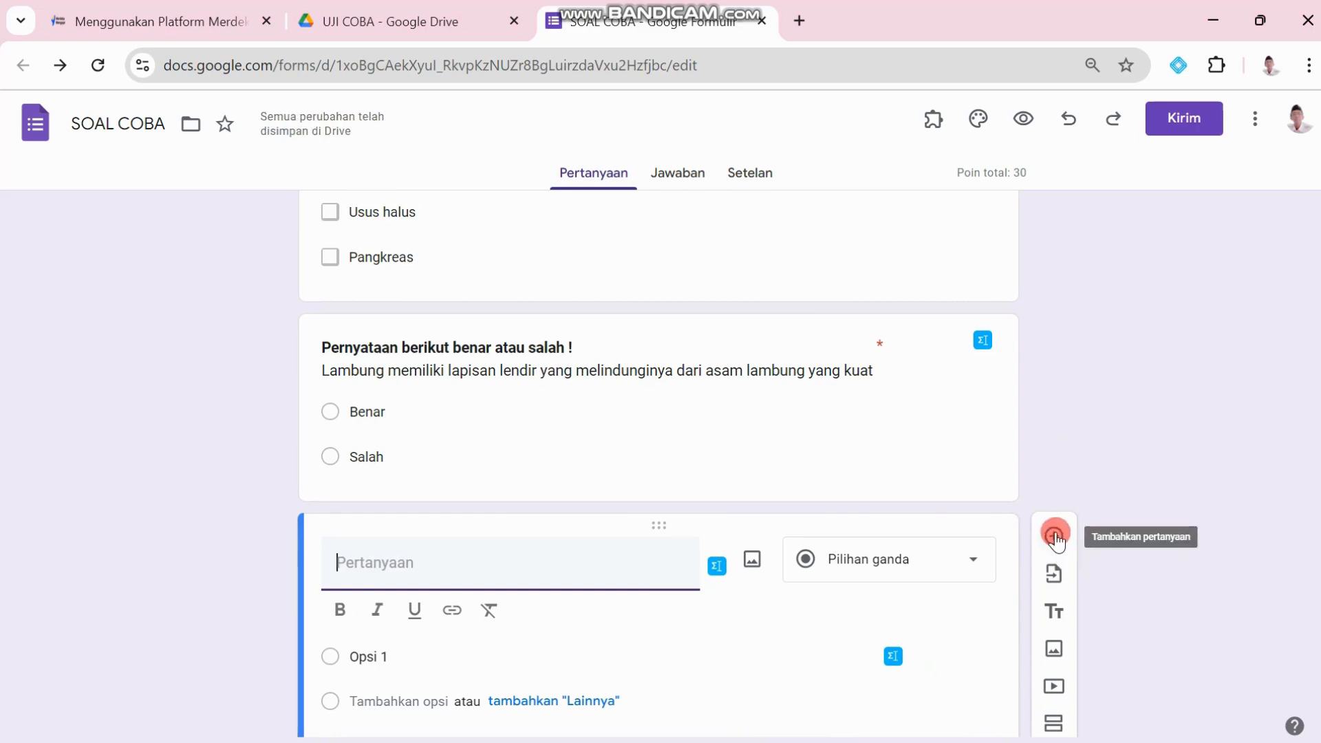
click(379, 609)
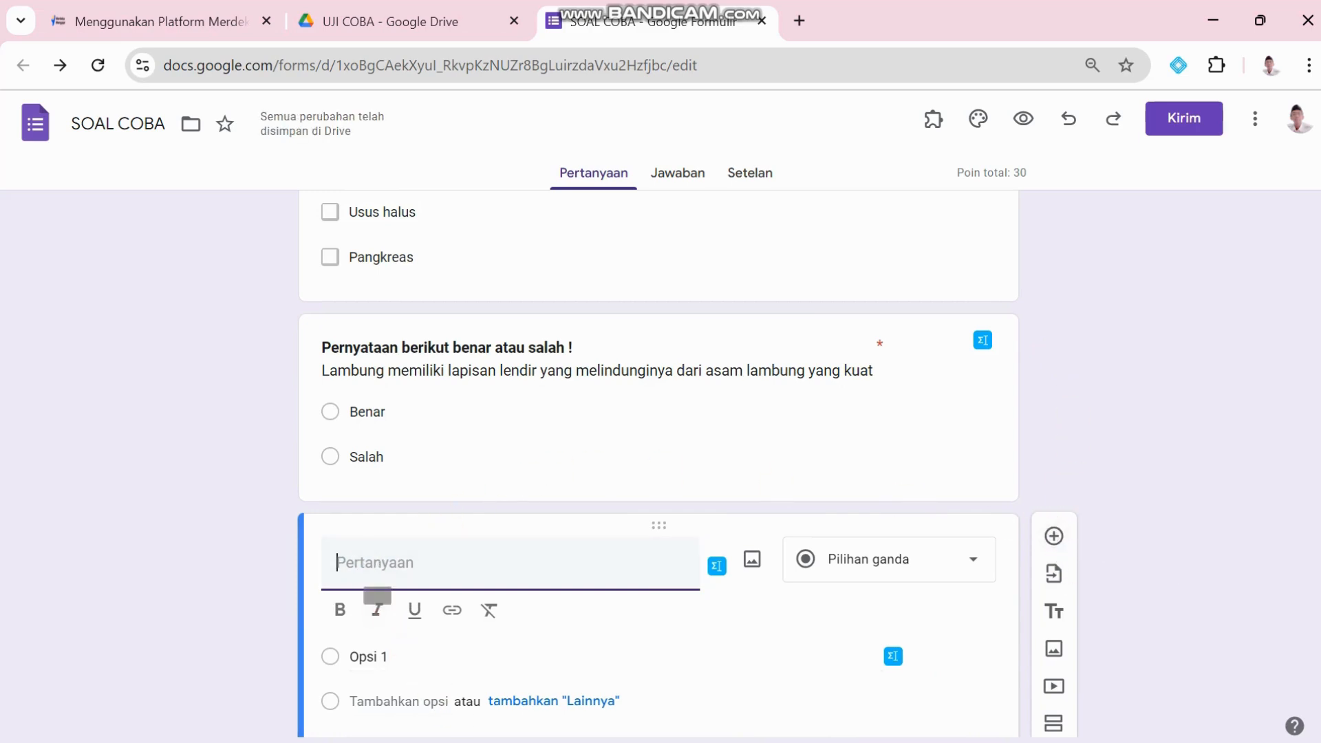
click(762, 728)
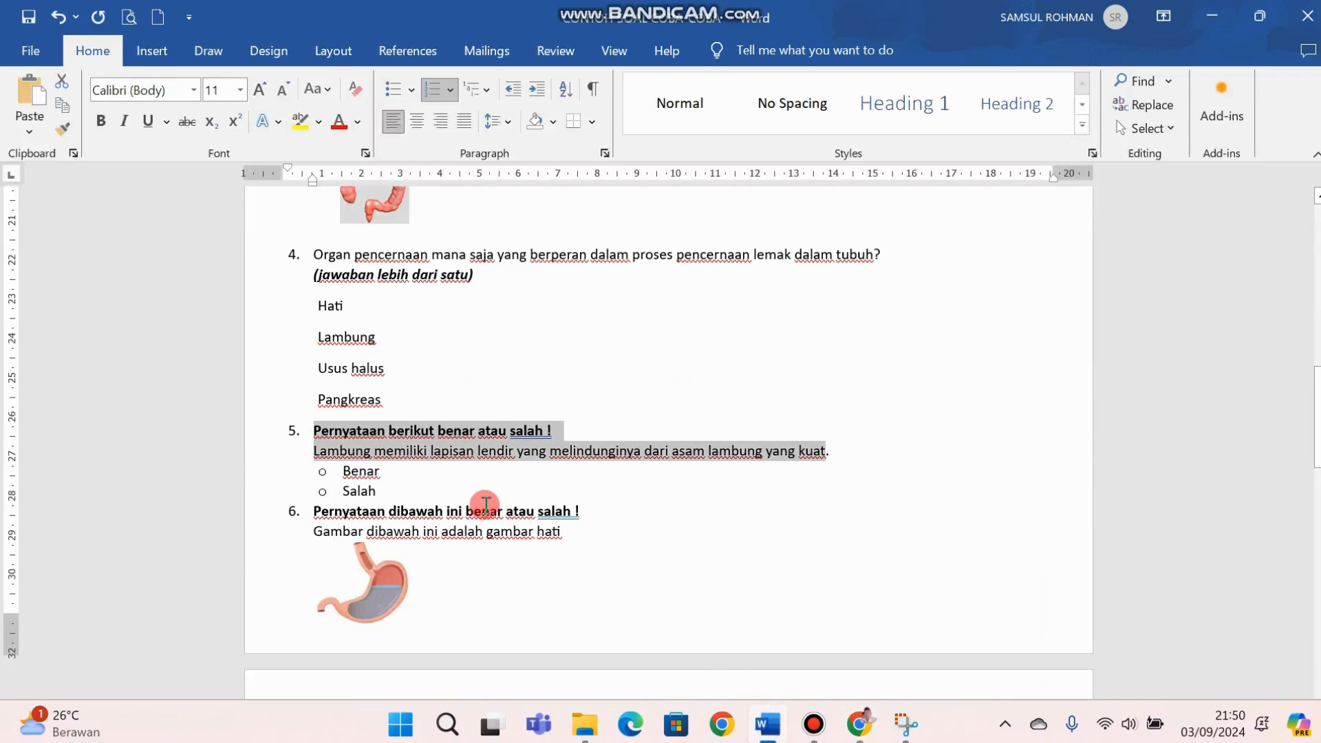
scroll(477, 495, down, 3)
click(331, 411)
drag(335, 412, 574, 424)
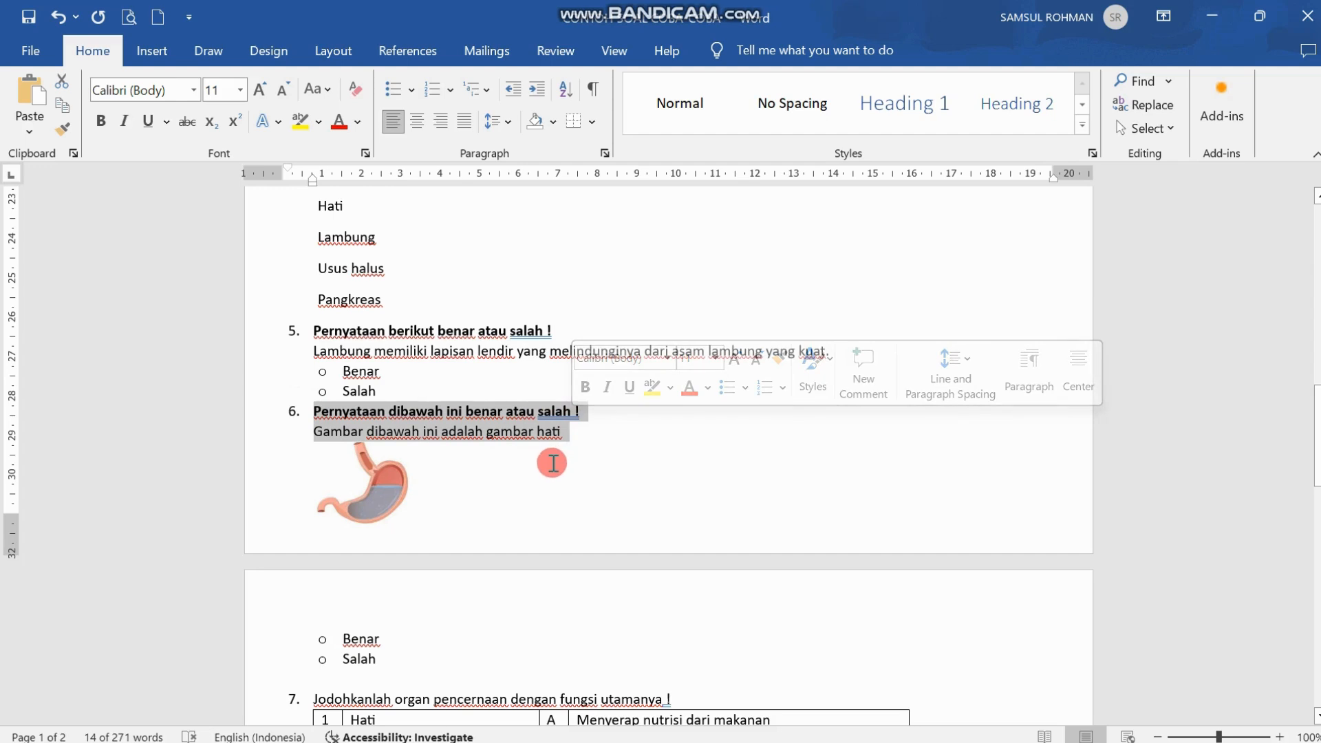
Step: Paste the question 6 text into the new Google Forms question and delete the "1." numbering before its heading
mouse_move(816, 726)
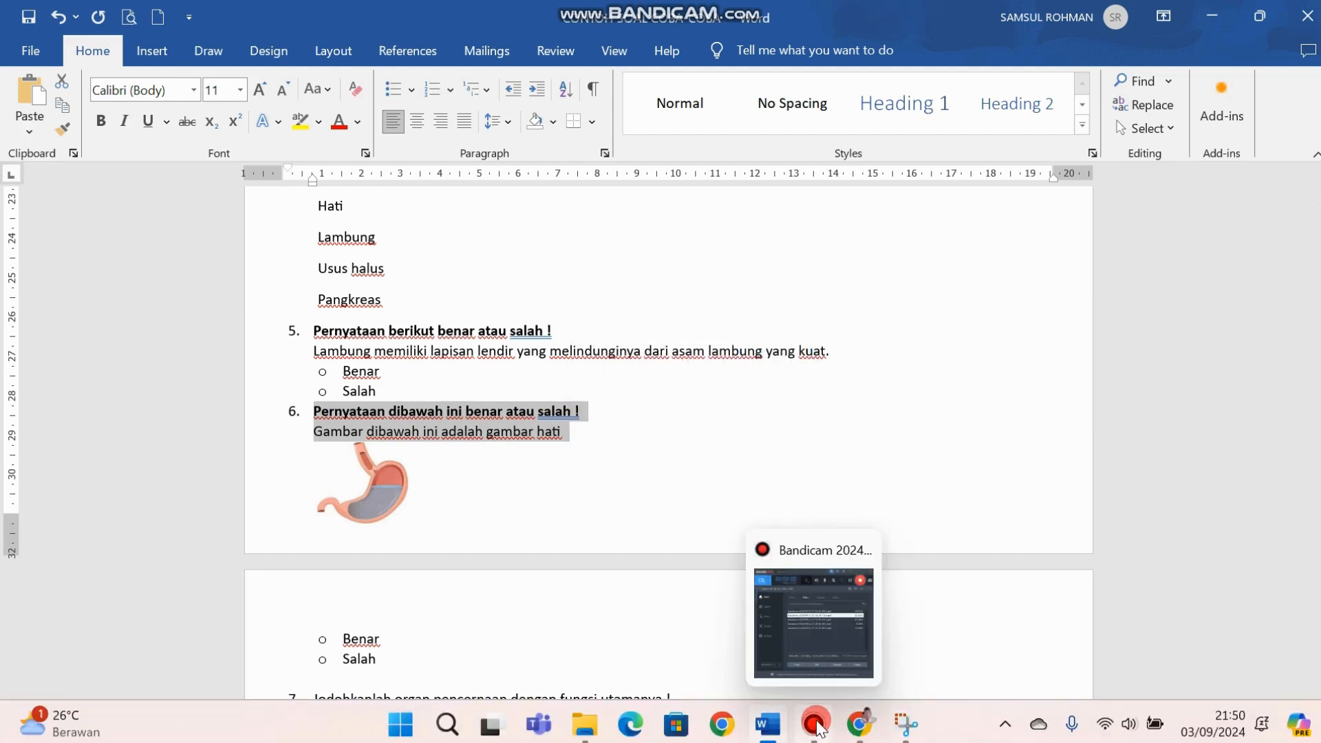
click(860, 724)
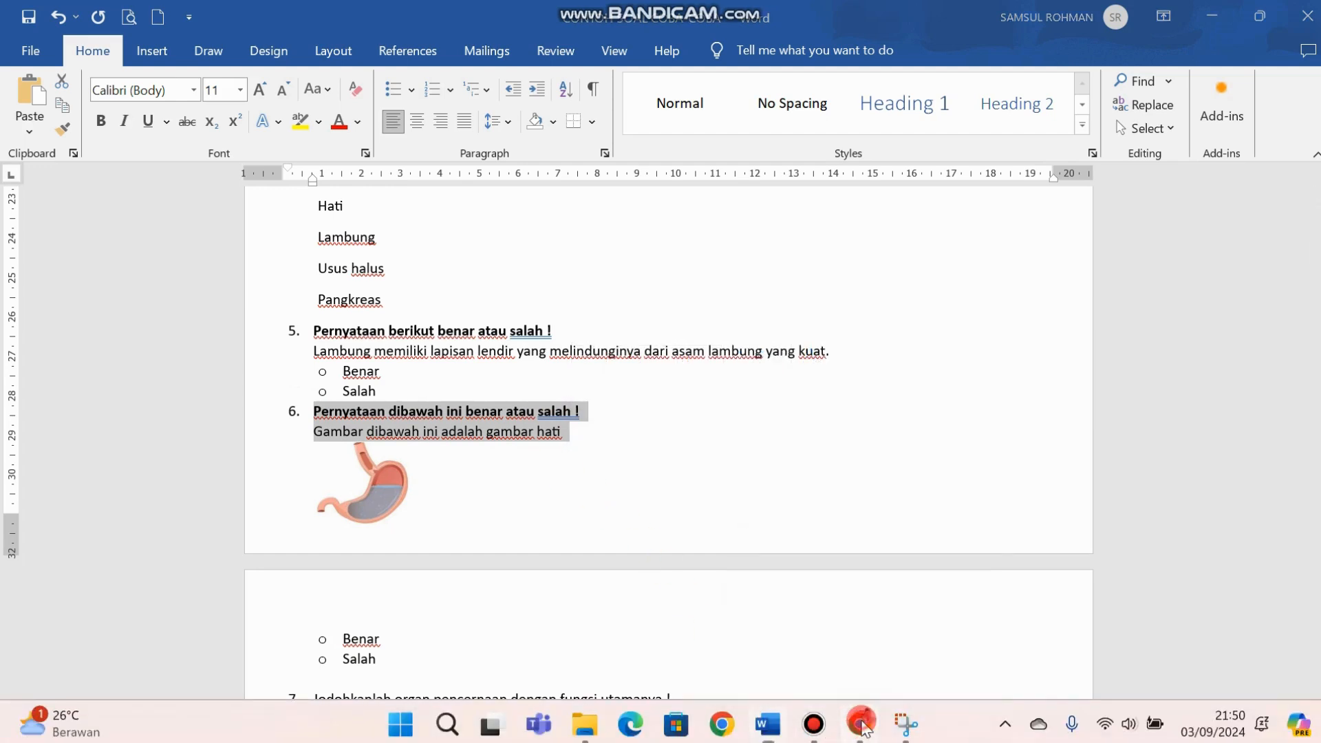
click(474, 578)
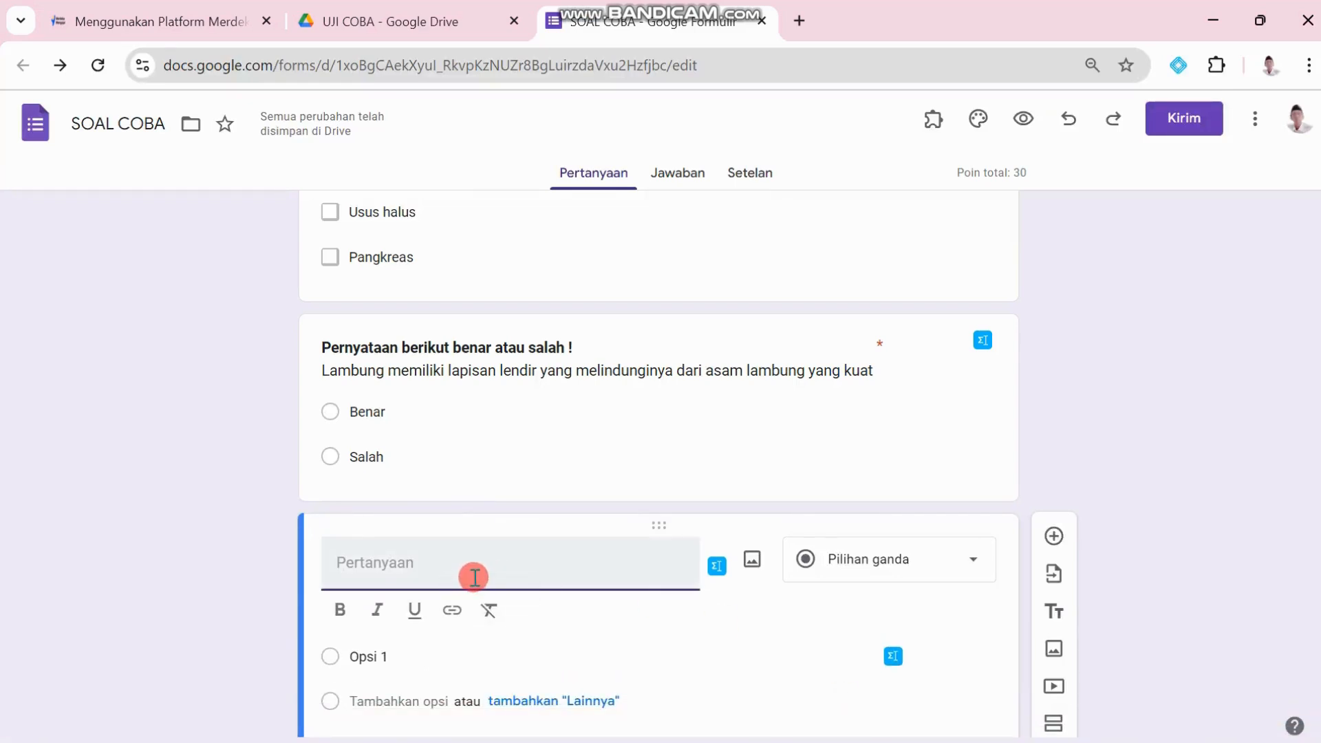
text(1.	Pernyataan dibawah ini benar atau salah ! Gambar dibawah ini adalah gambar hati)
drag(377, 578, 310, 579)
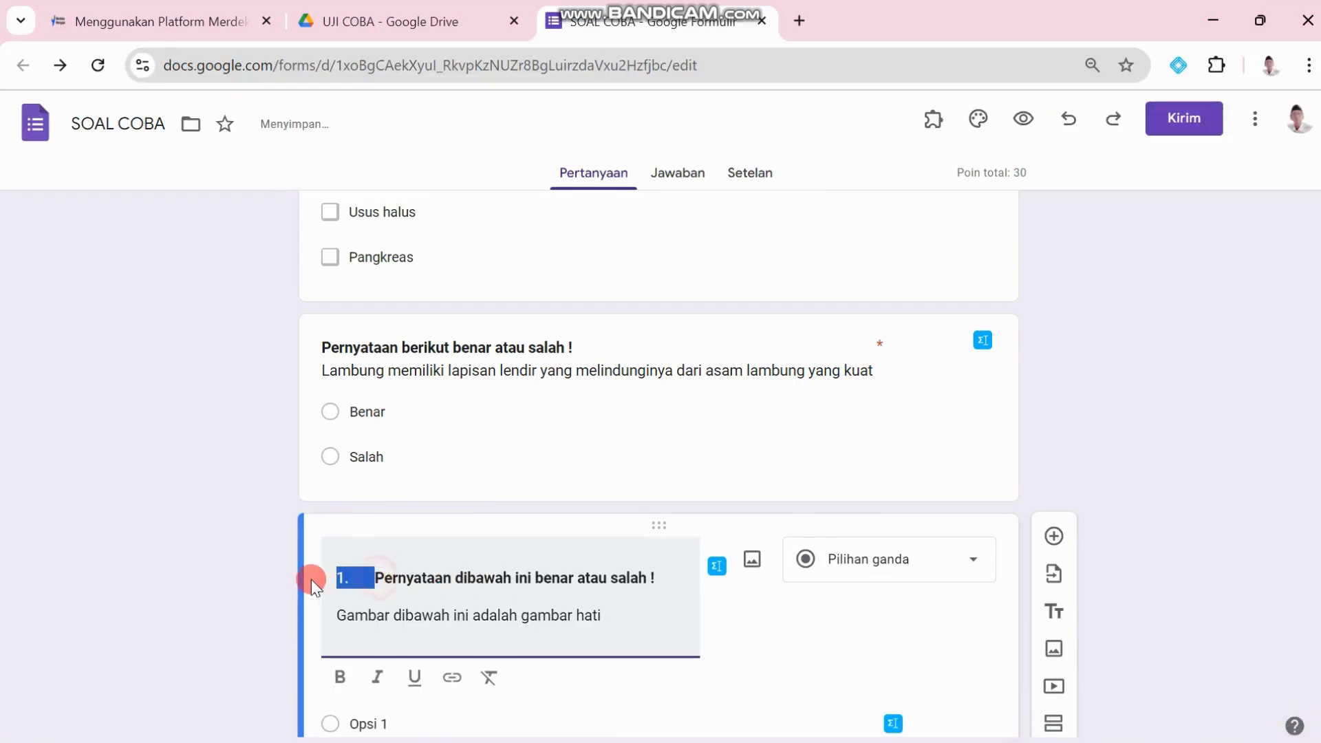
key(BackSpace)
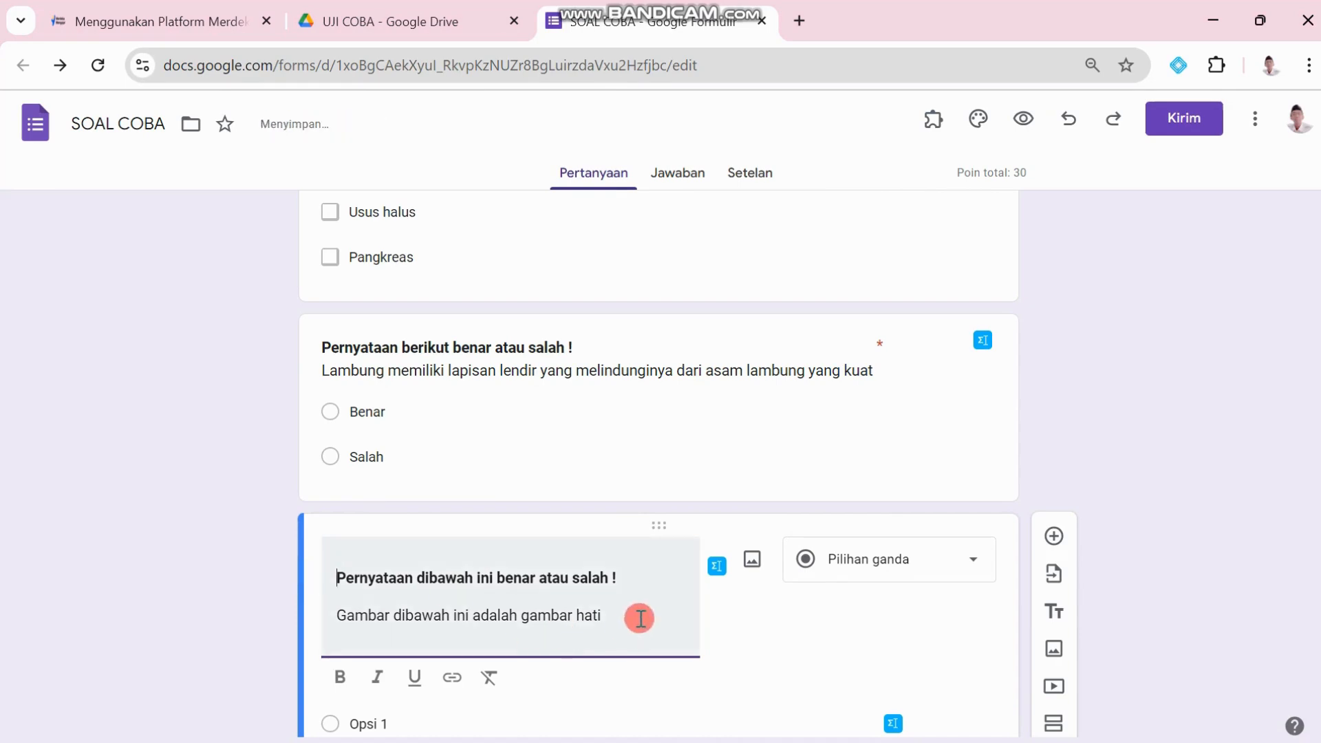
Step: Insert the "lambung" picture from the "kumpulan gambar soal" folder into the question about the "gambar hati" statement
scroll(639, 617, down, 3)
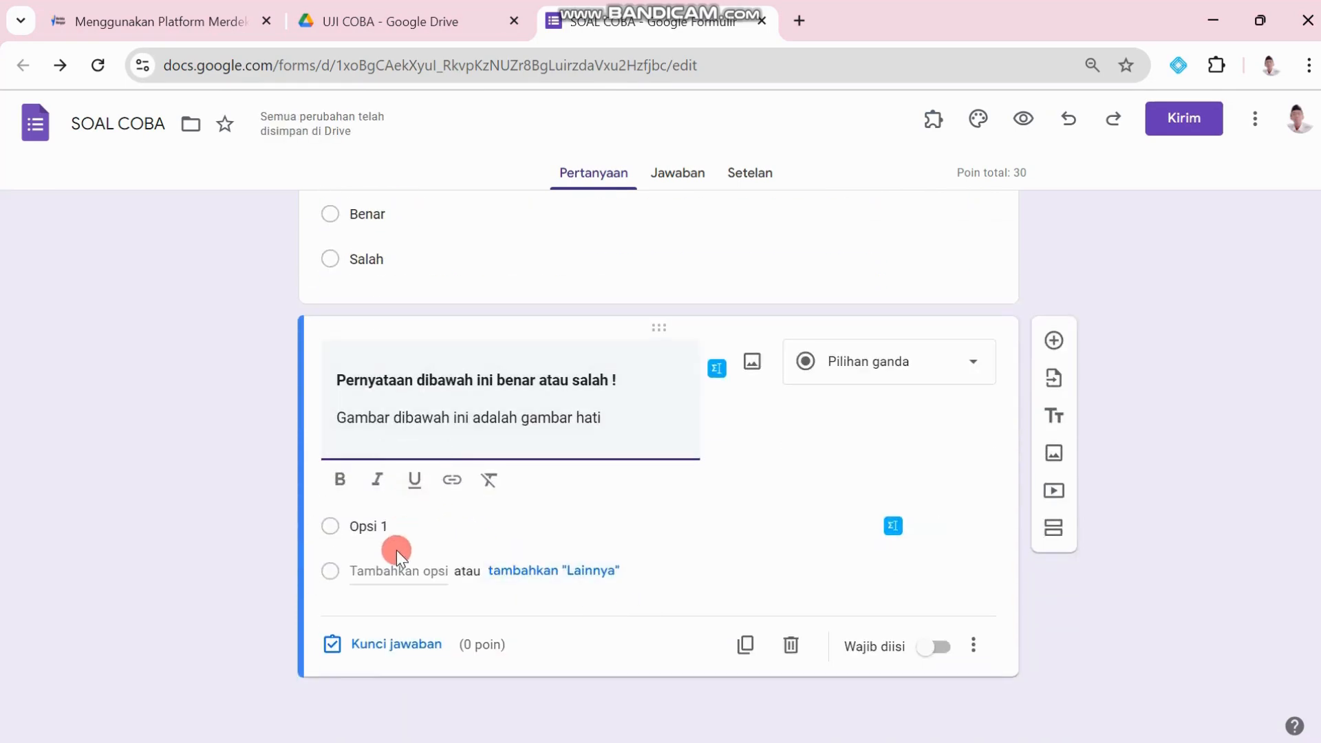
mouse_move(860, 722)
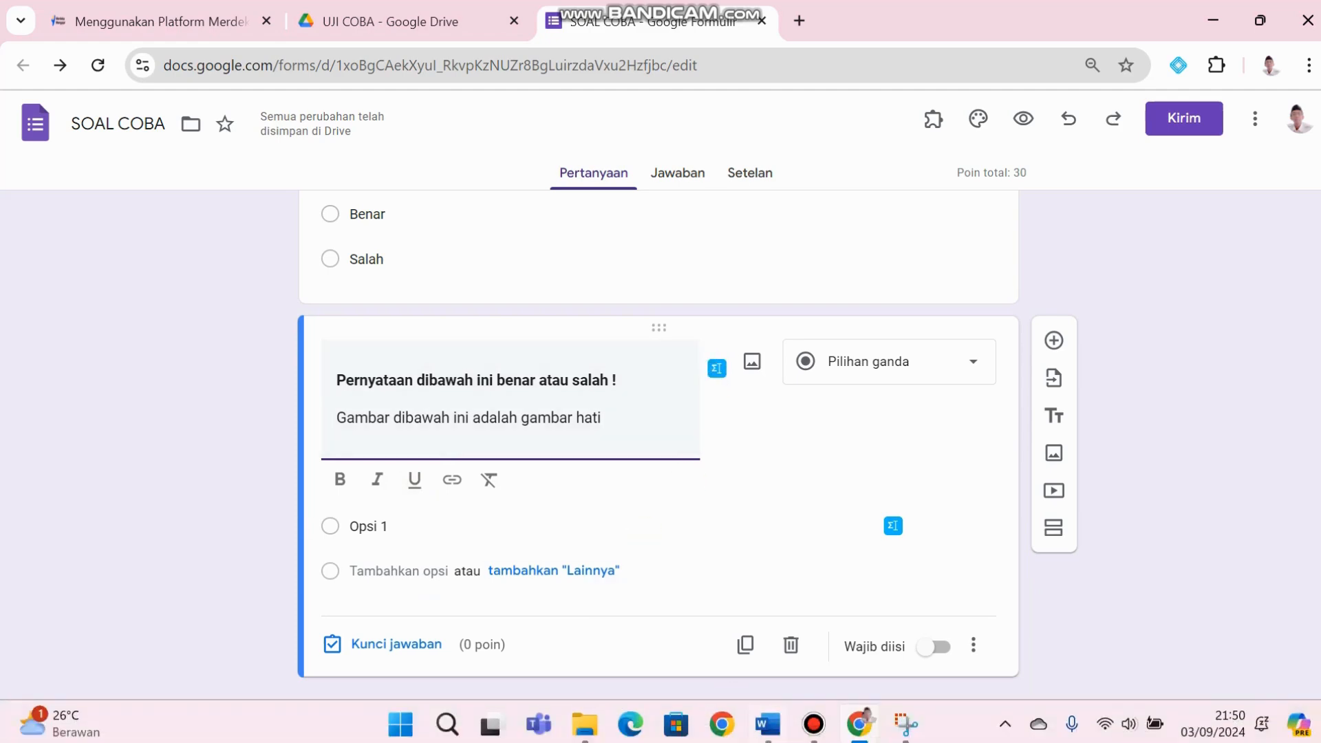
click(752, 363)
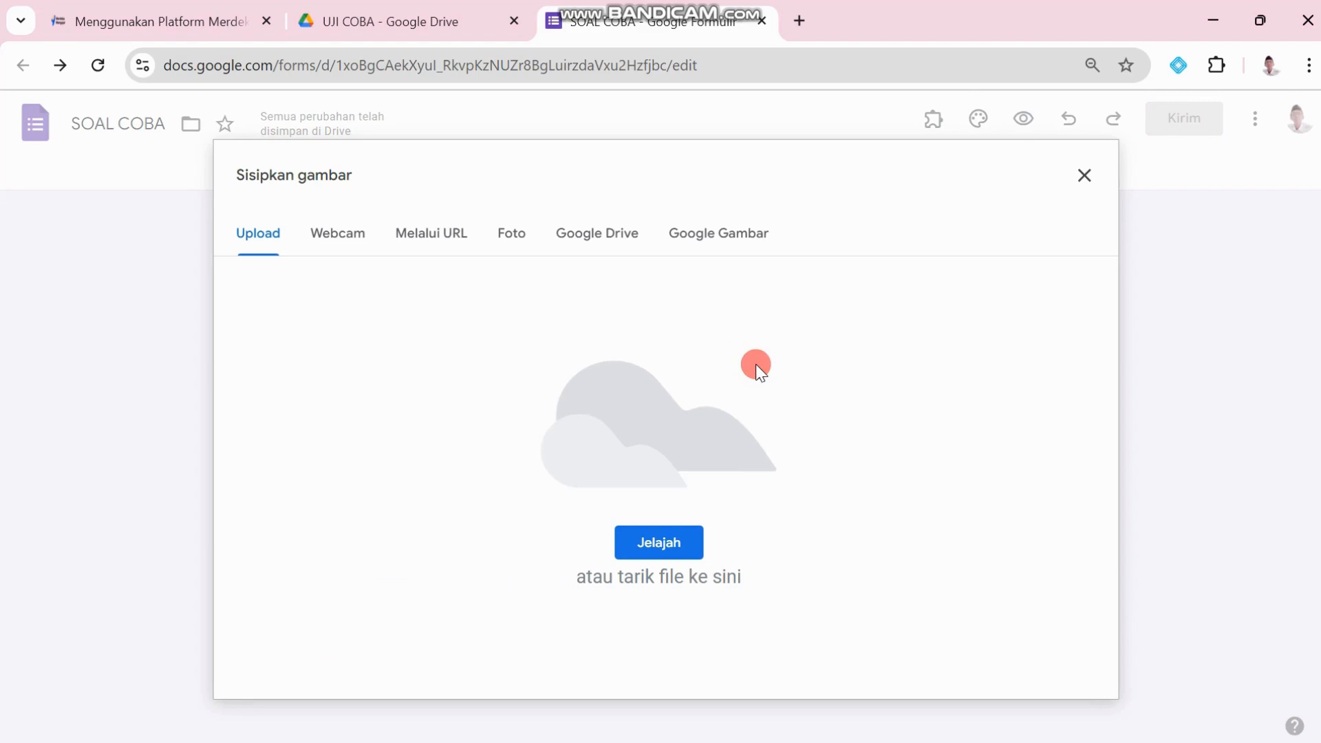
click(690, 544)
click(691, 544)
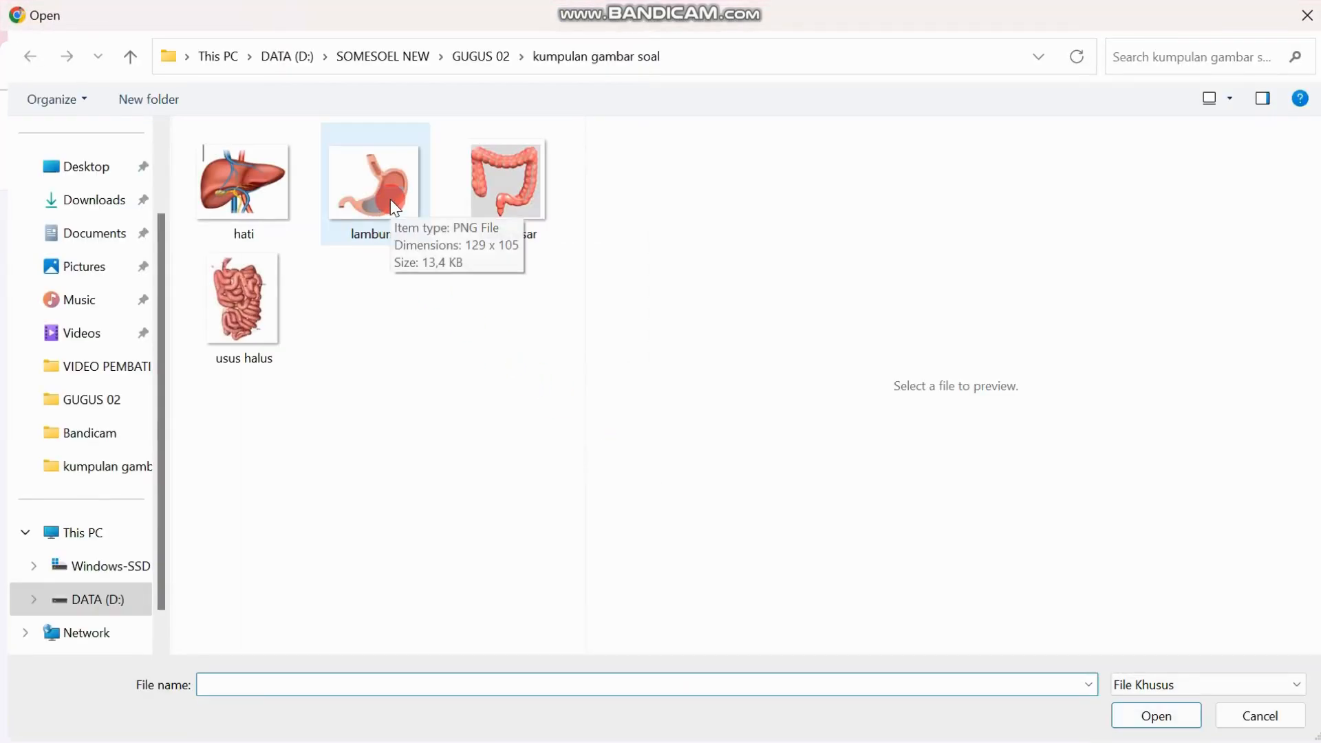
click(390, 200)
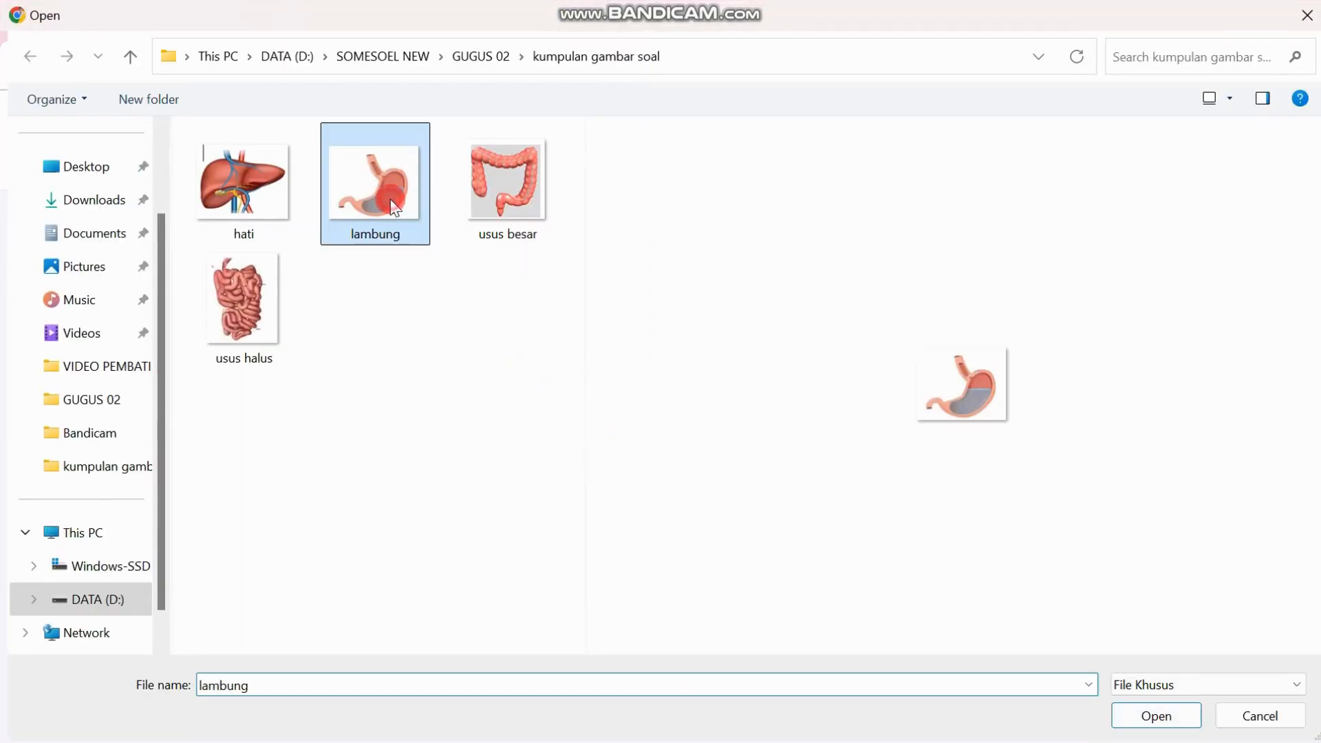
click(1172, 717)
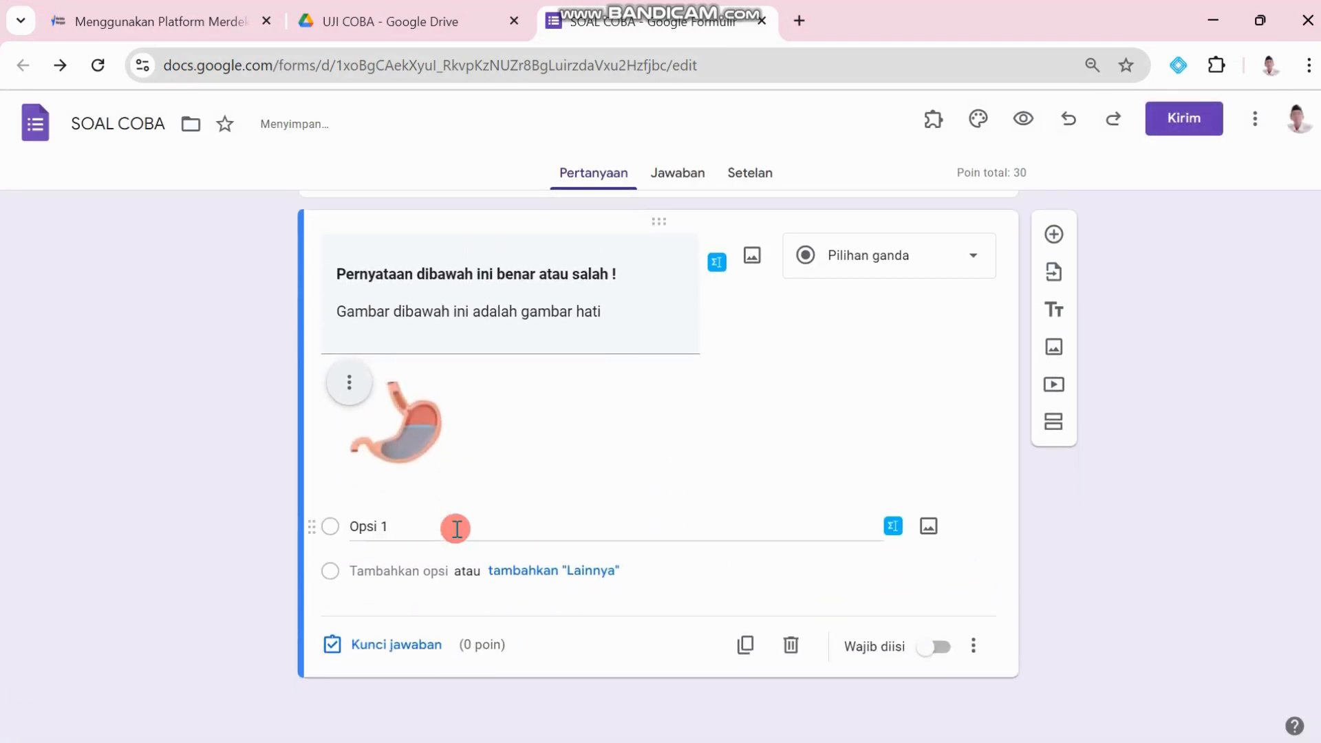
Step: Enter "Benar" and "Salah" as the answer options of the picture question
click(436, 531)
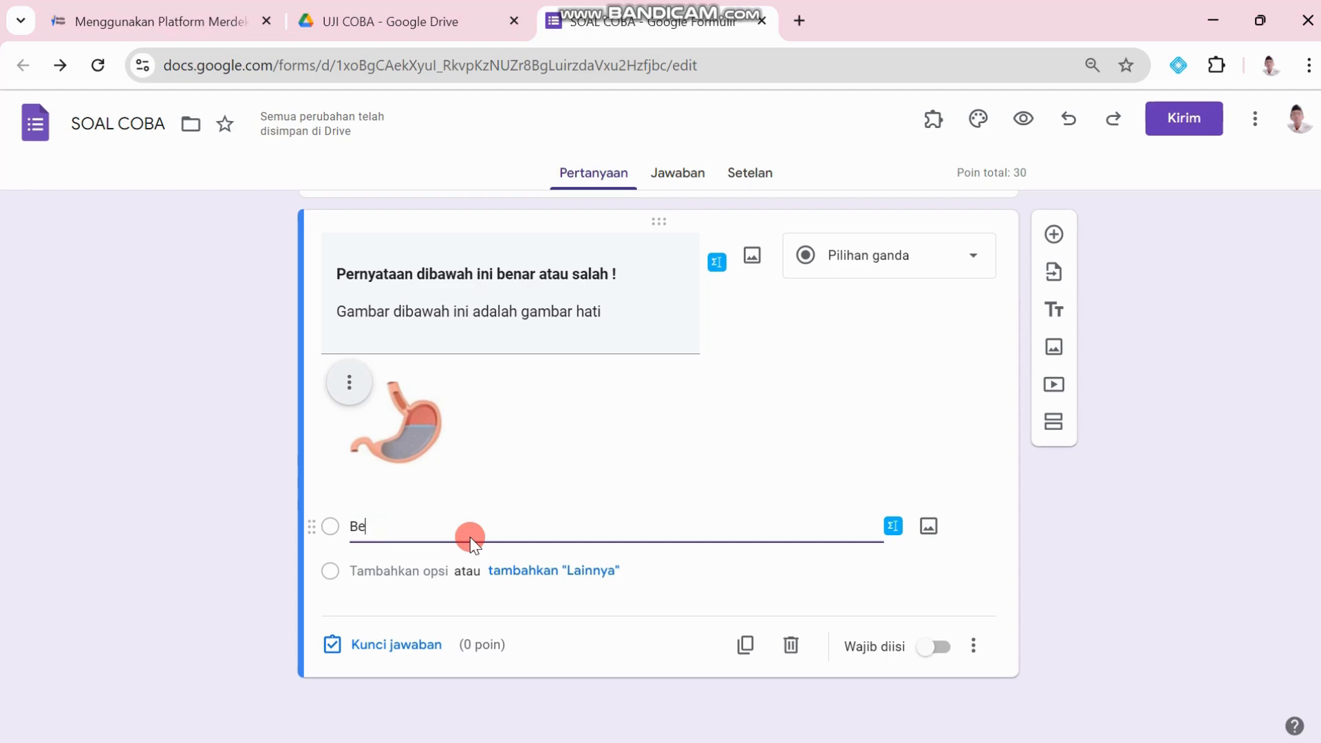
key(Return)
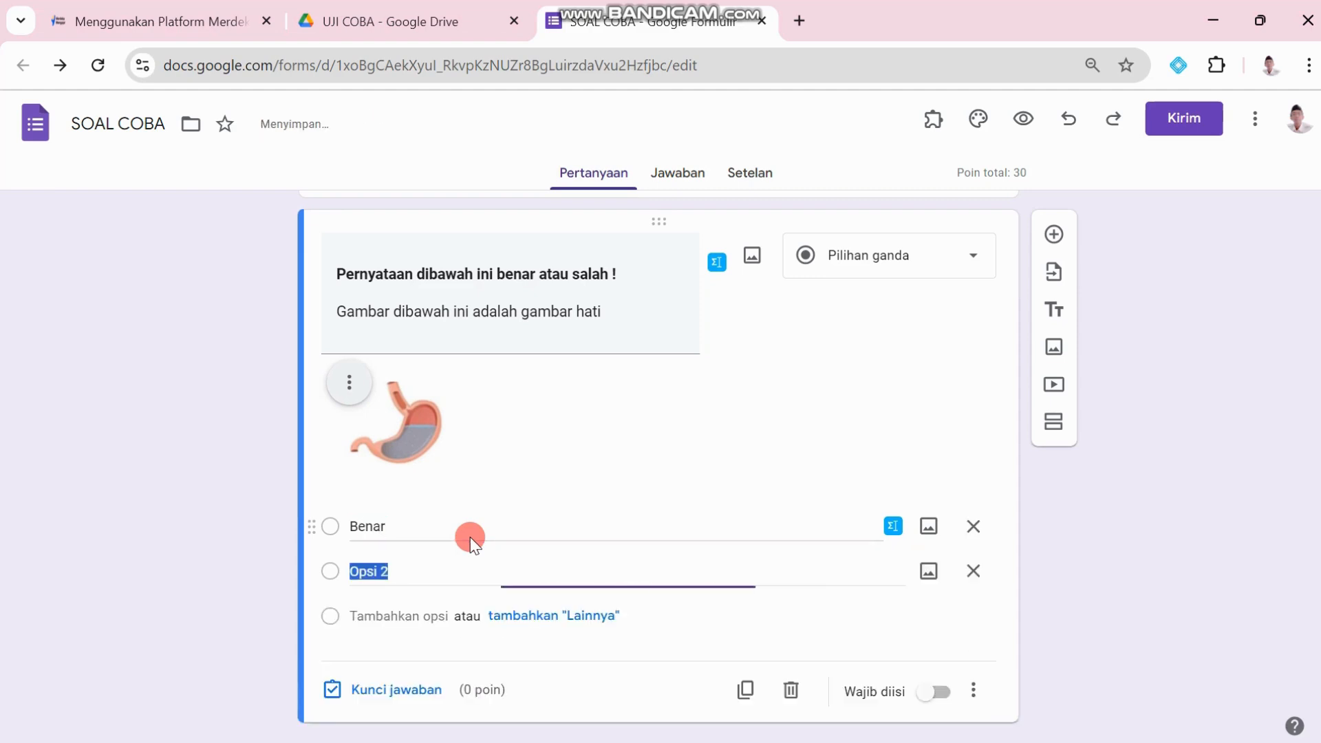
text(Salah)
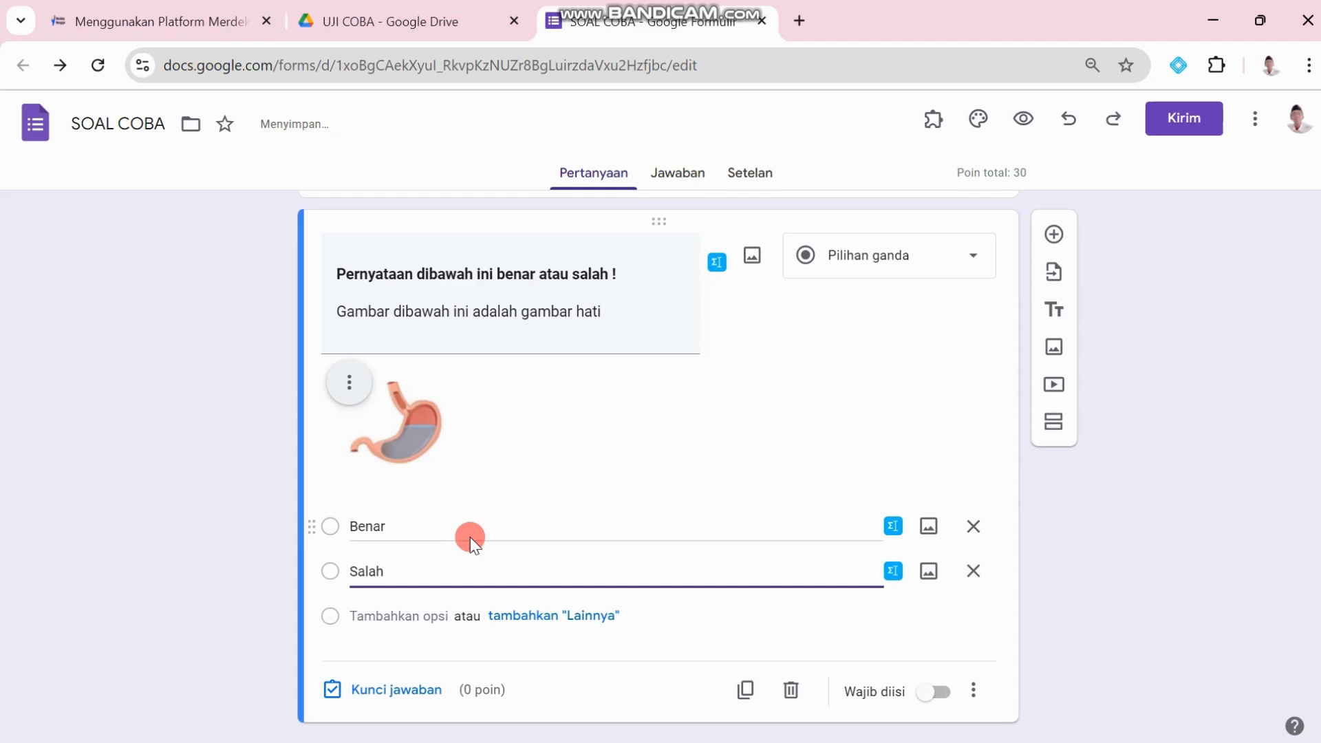
Step: Set the picture question's answer key to "Salah" with 5 points and make the question required
click(424, 690)
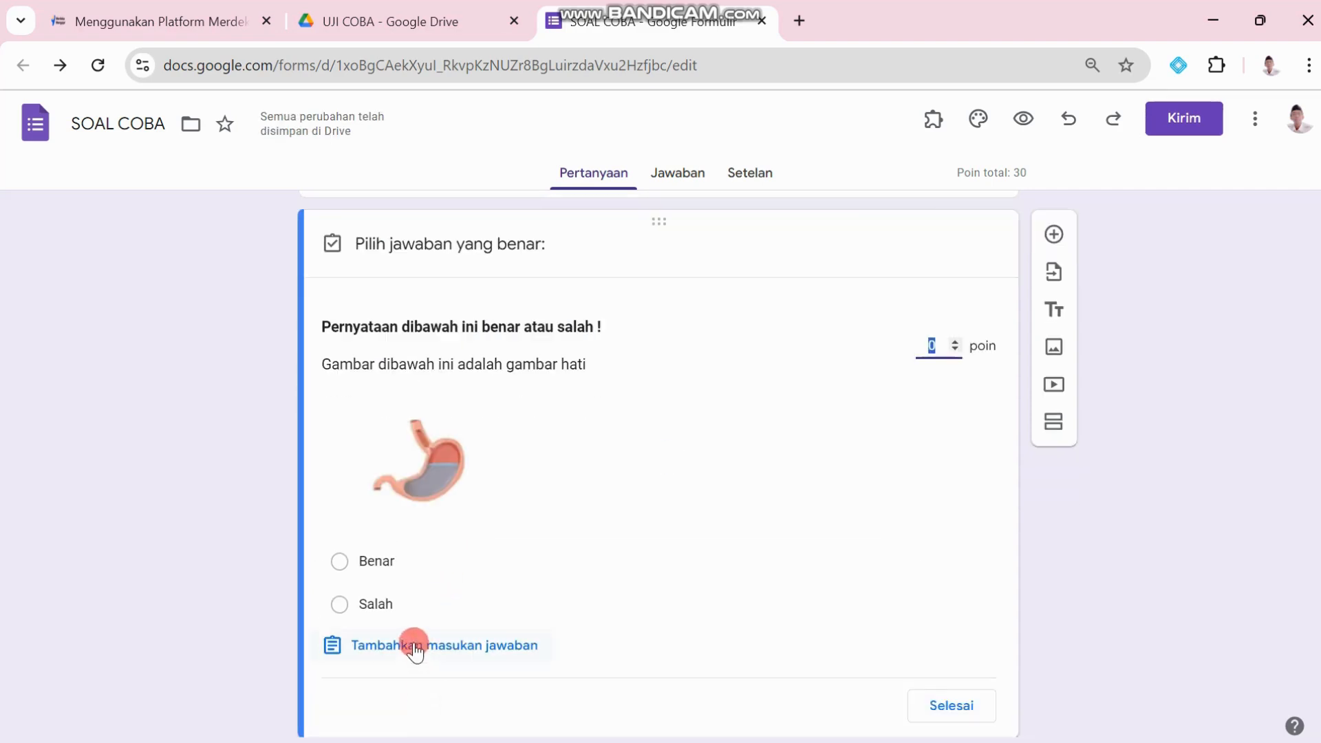
click(384, 605)
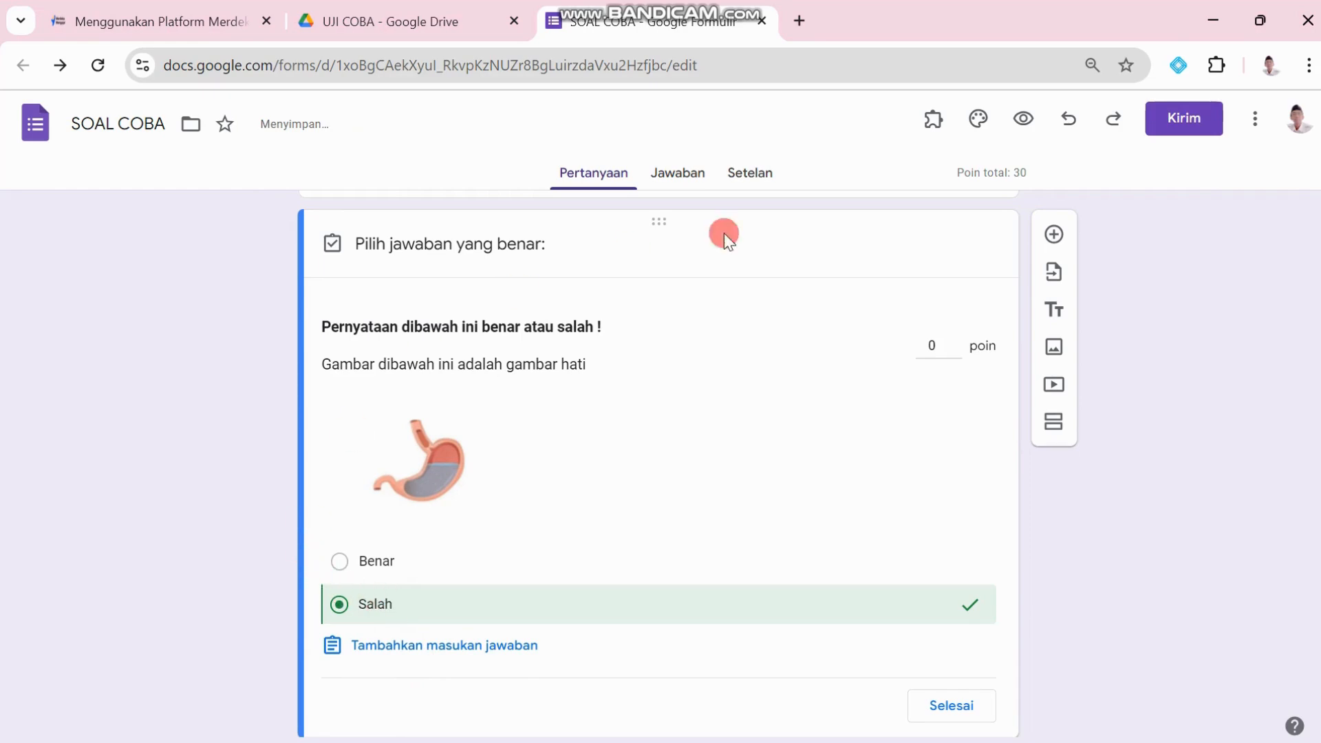
click(937, 344)
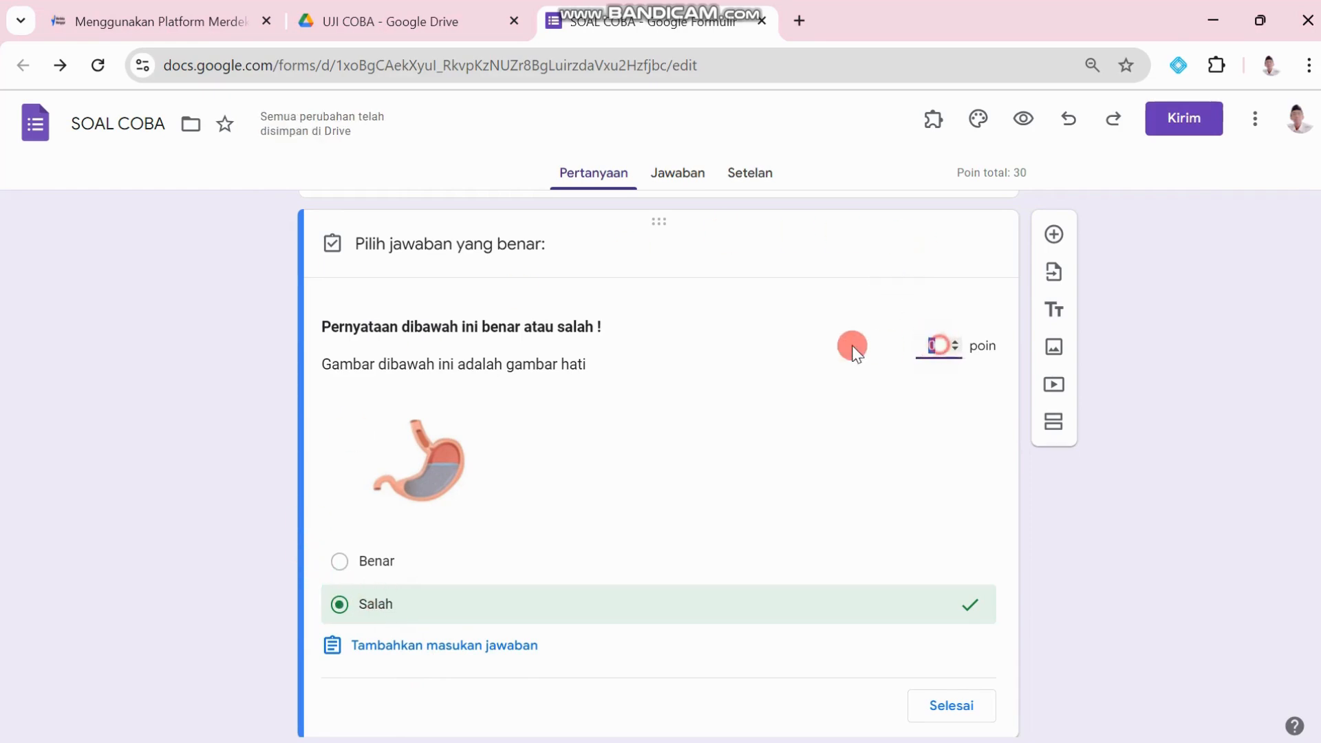
text(5)
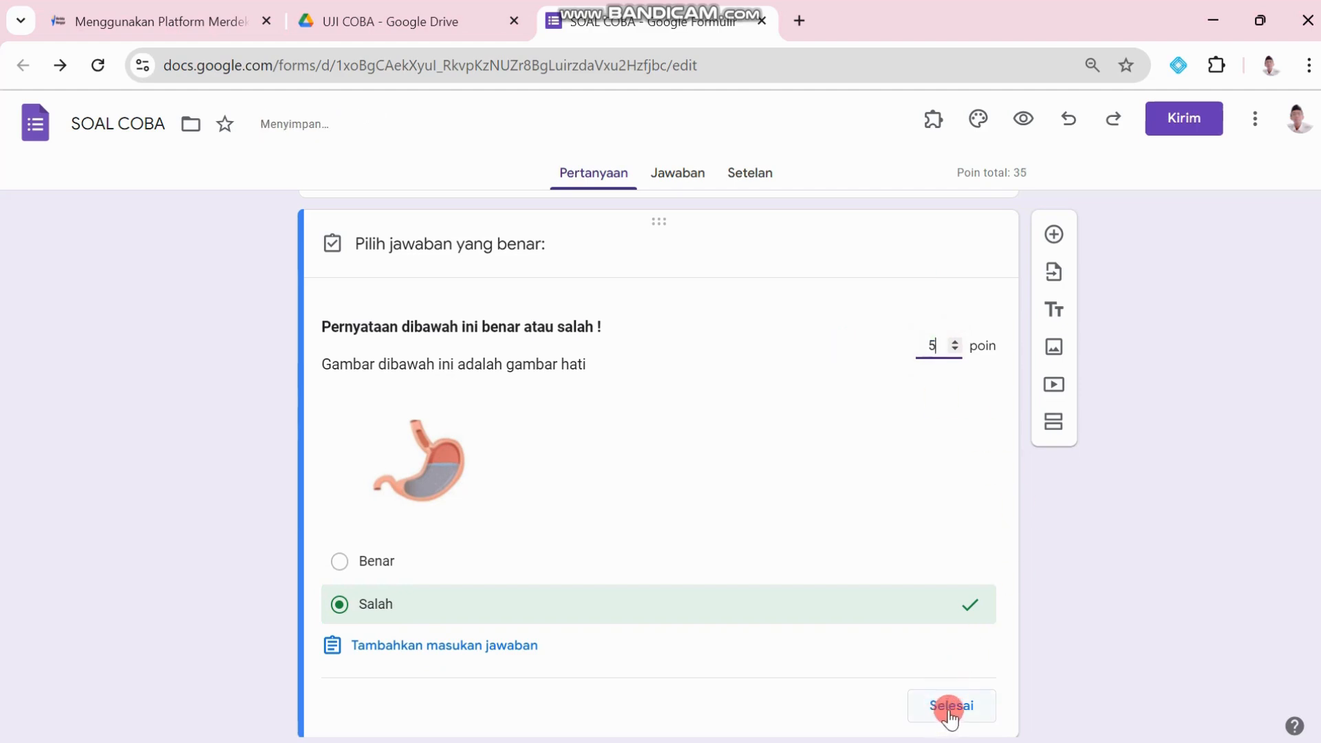
click(952, 705)
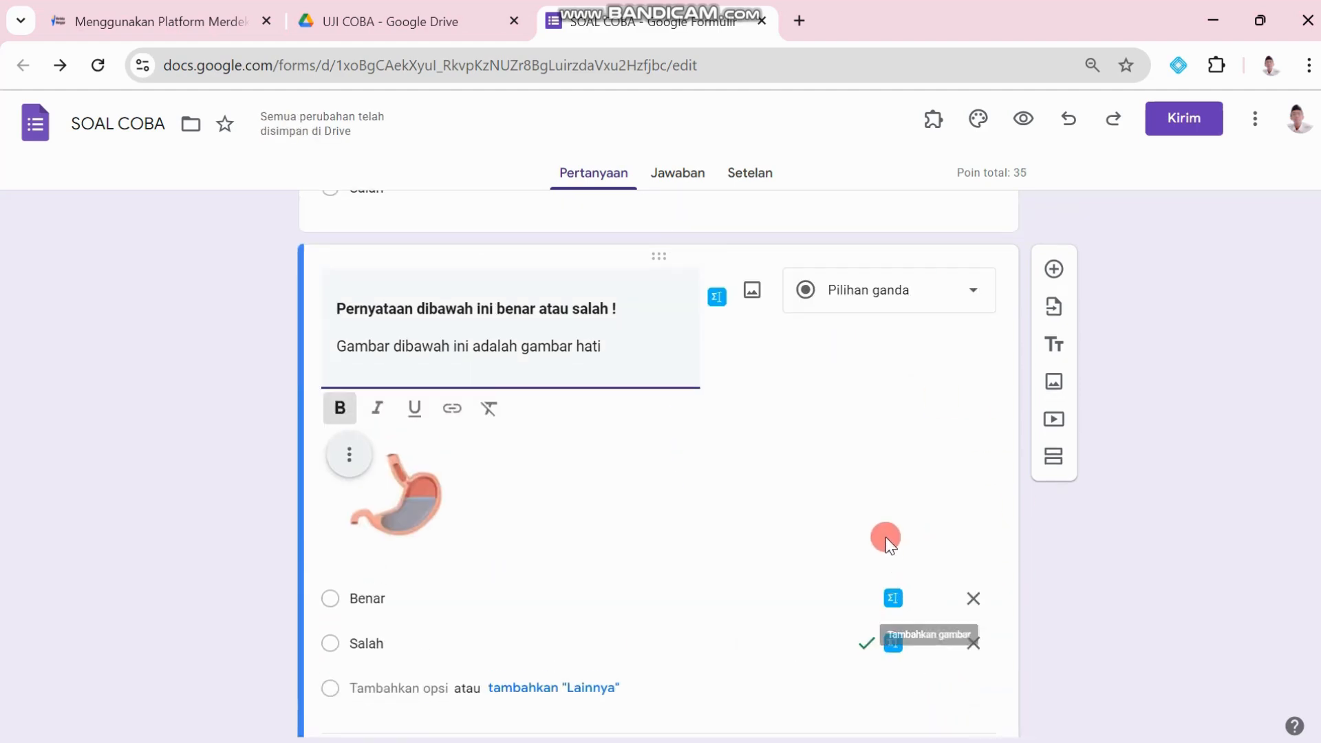
scroll(894, 551, down, 2)
click(937, 641)
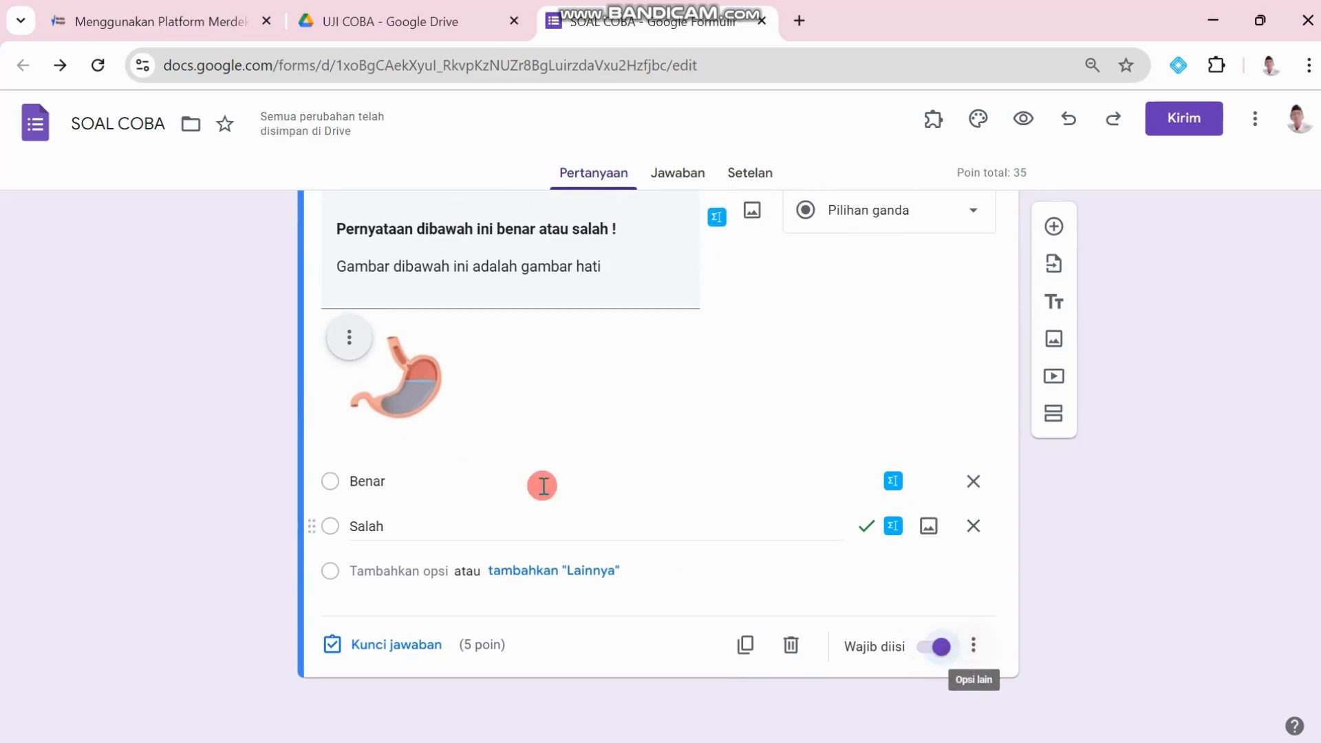
Step: Add another question to the form, then switch to the Word document and copy question 7's heading without its table
click(1056, 229)
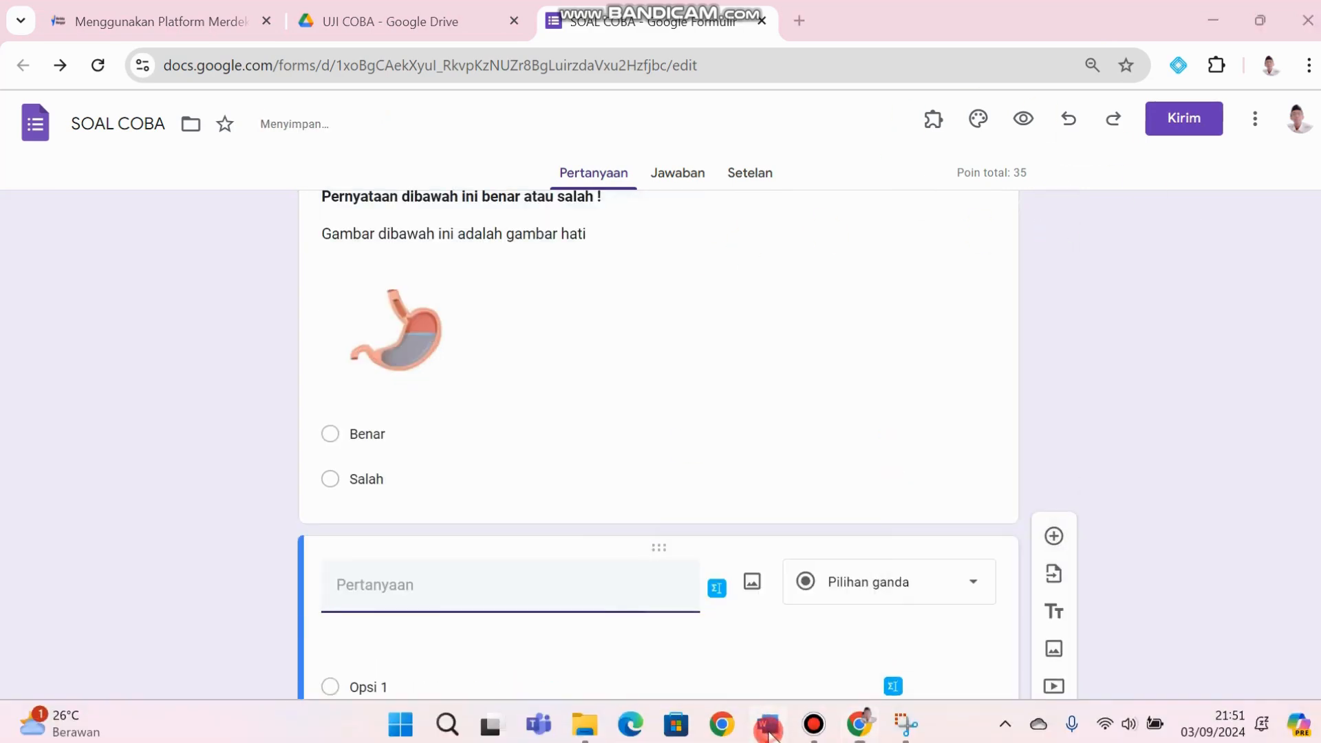
click(756, 722)
scroll(488, 406, down, 5)
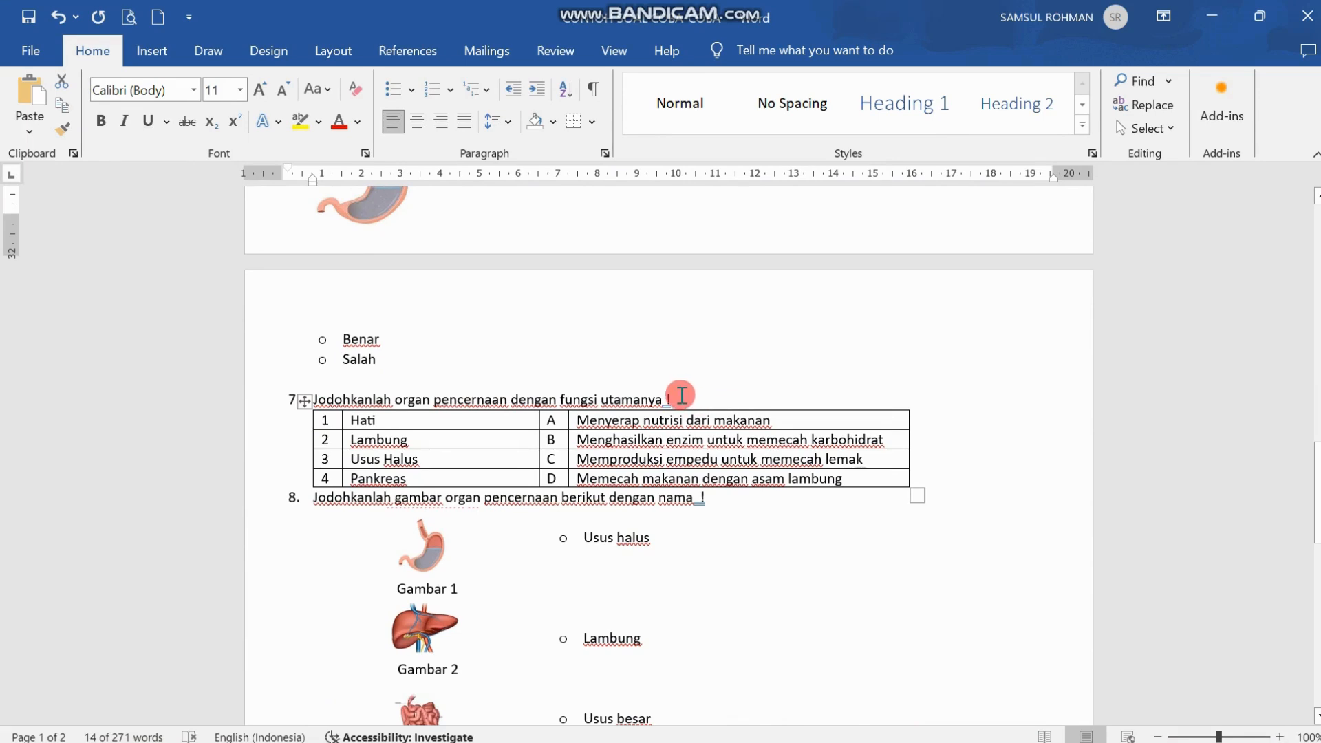
drag(681, 396, 341, 400)
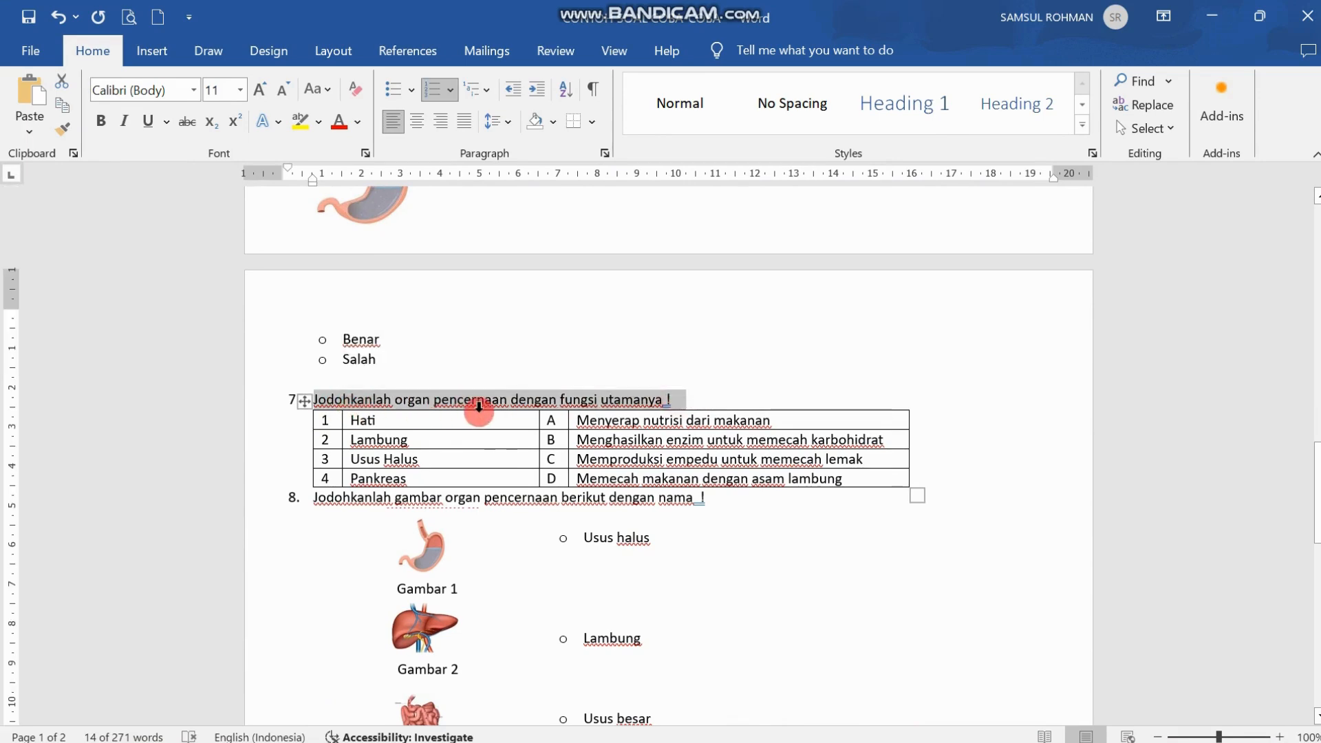
Step: Paste the question 7 heading into the new Google Forms question and delete the "1." numbering before it
mouse_move(619, 740)
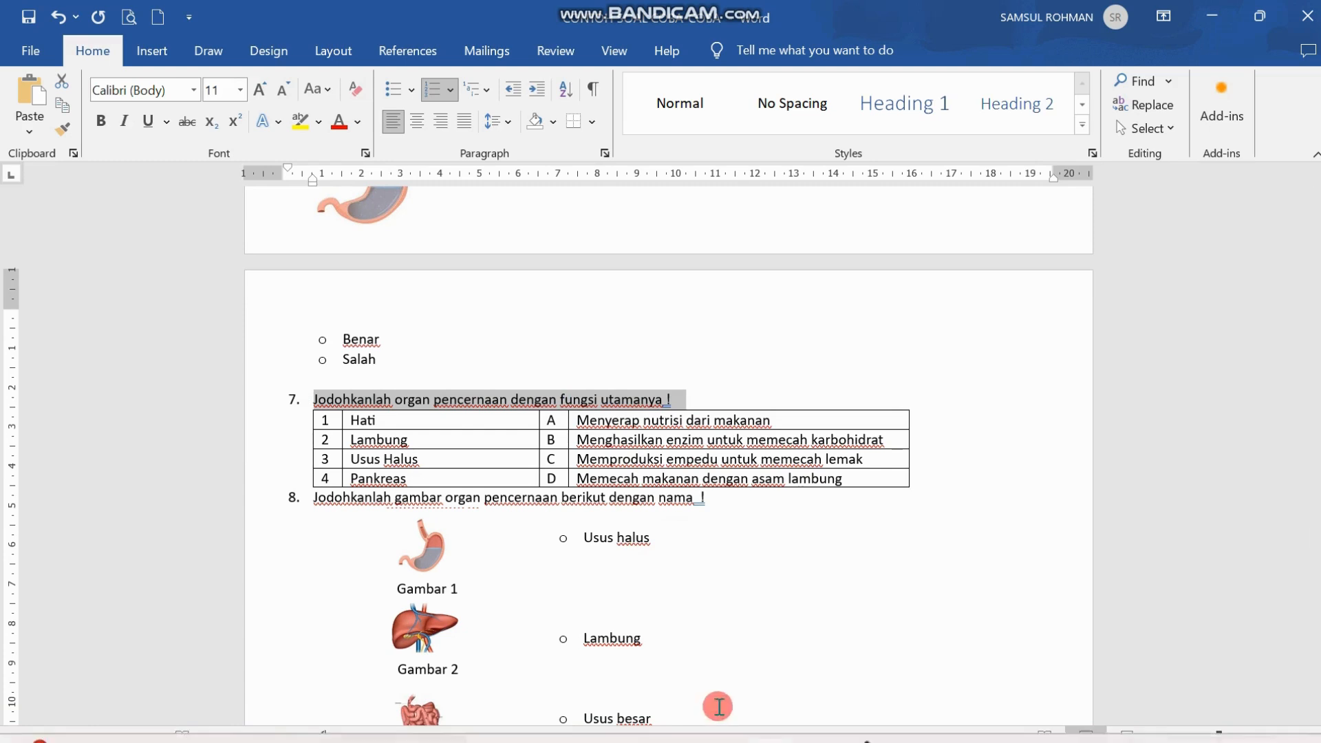
click(860, 733)
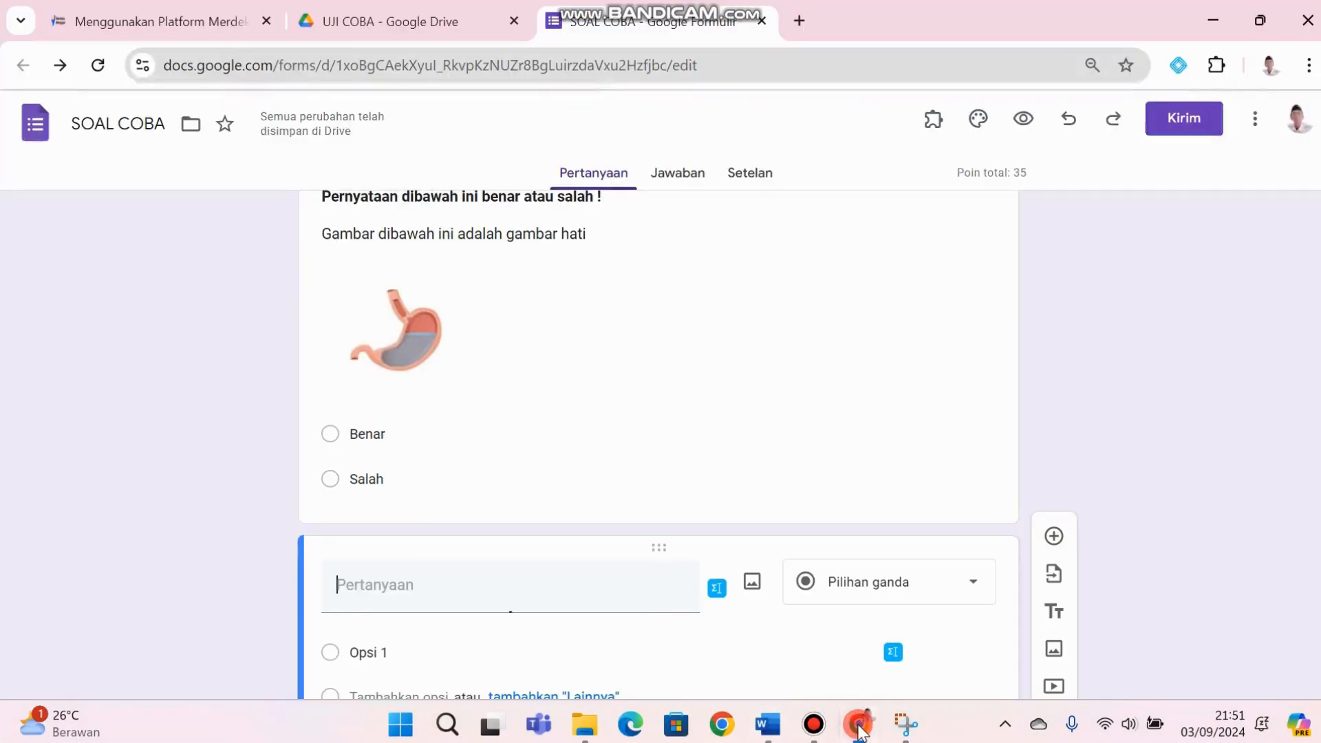
click(532, 581)
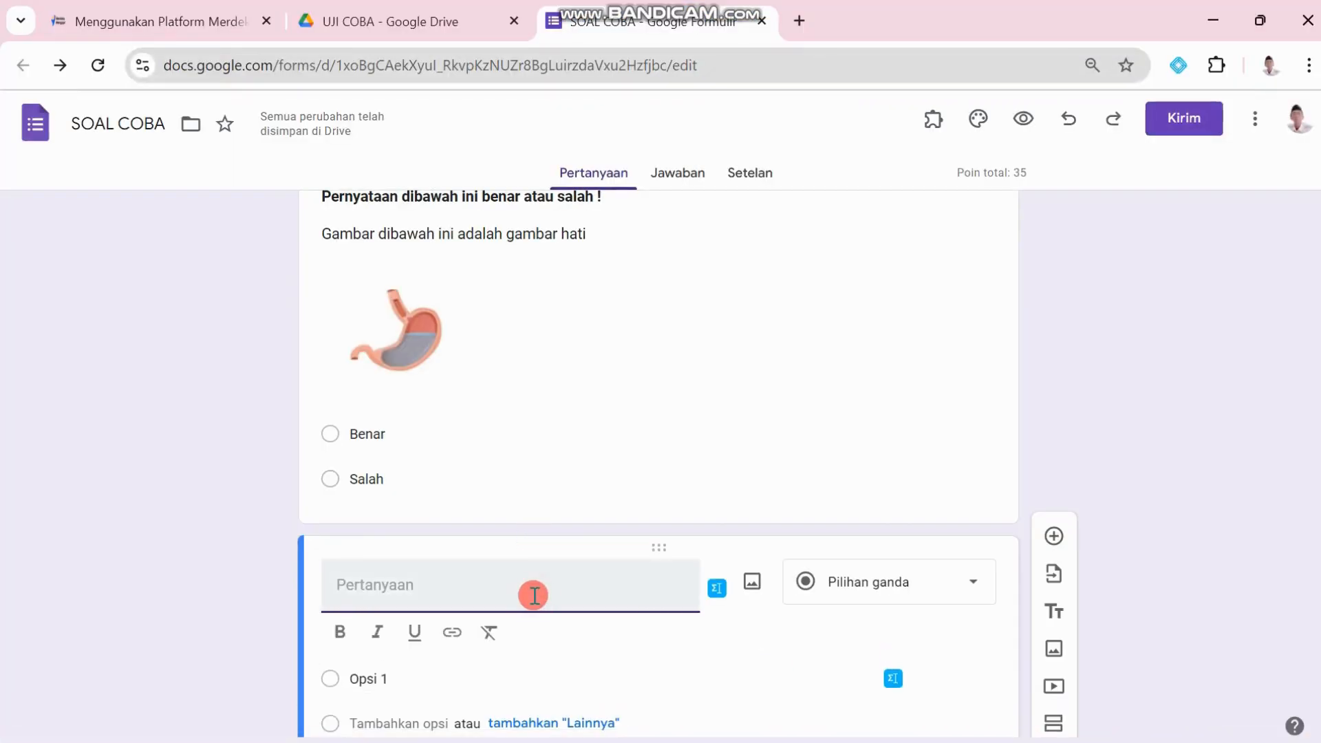
text(1. Jodohkanlah organ pencernaan dengan fungsi utamanya !)
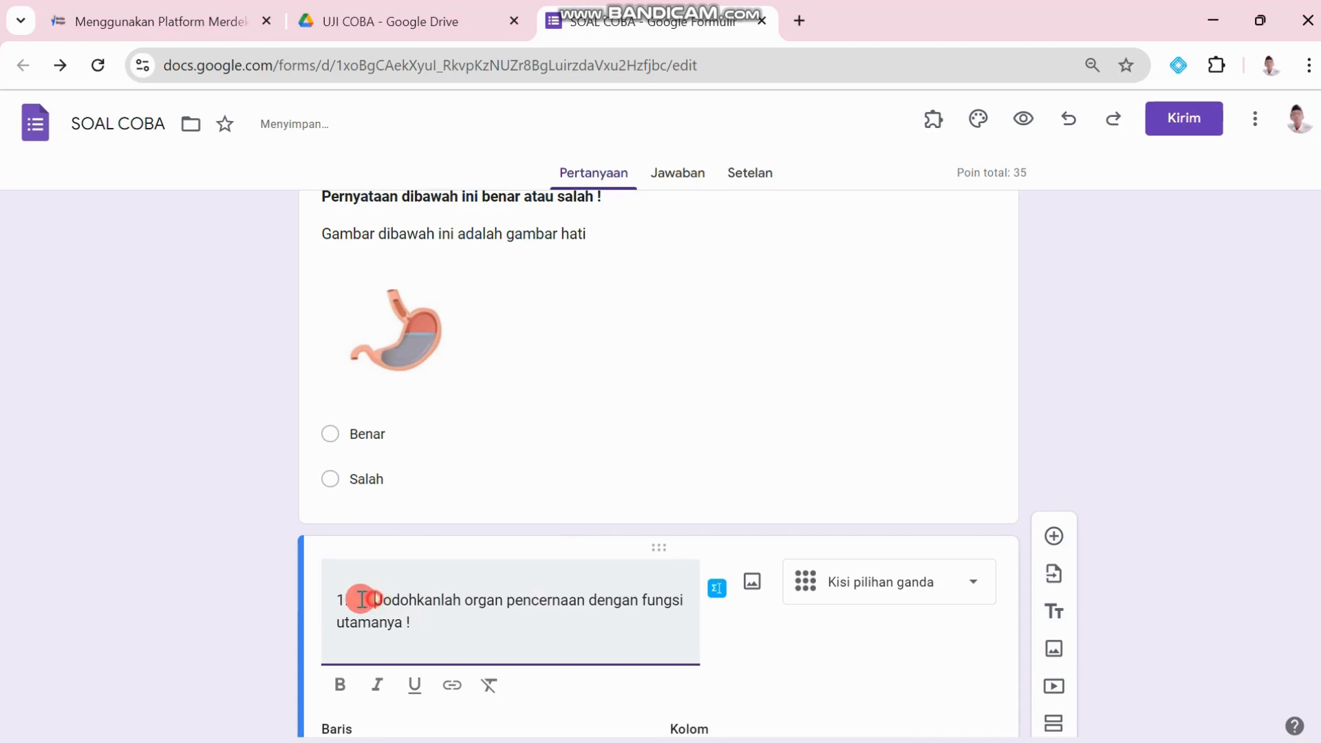
drag(361, 599, 300, 600)
key(BackSpace)
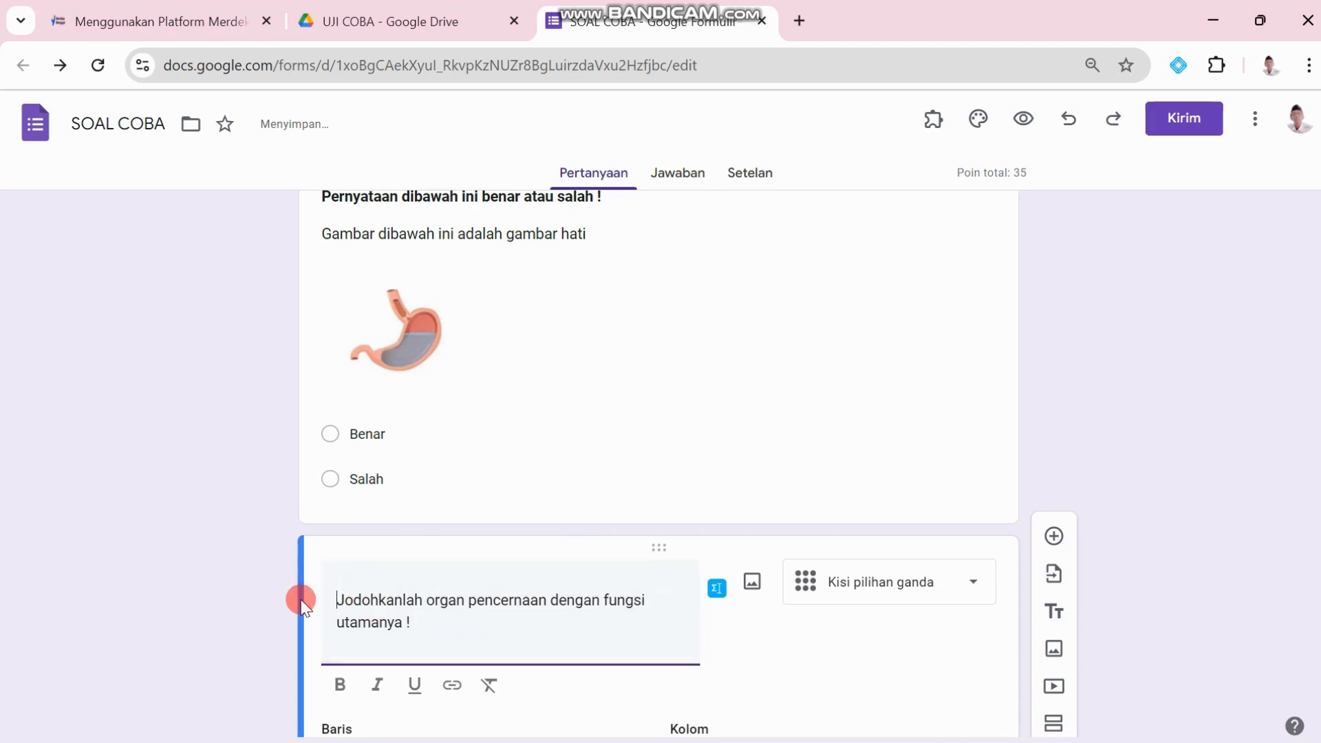
Step: Choose "Kisi pilihan ganda" as the type of the organ matching question
scroll(316, 613, down, 3)
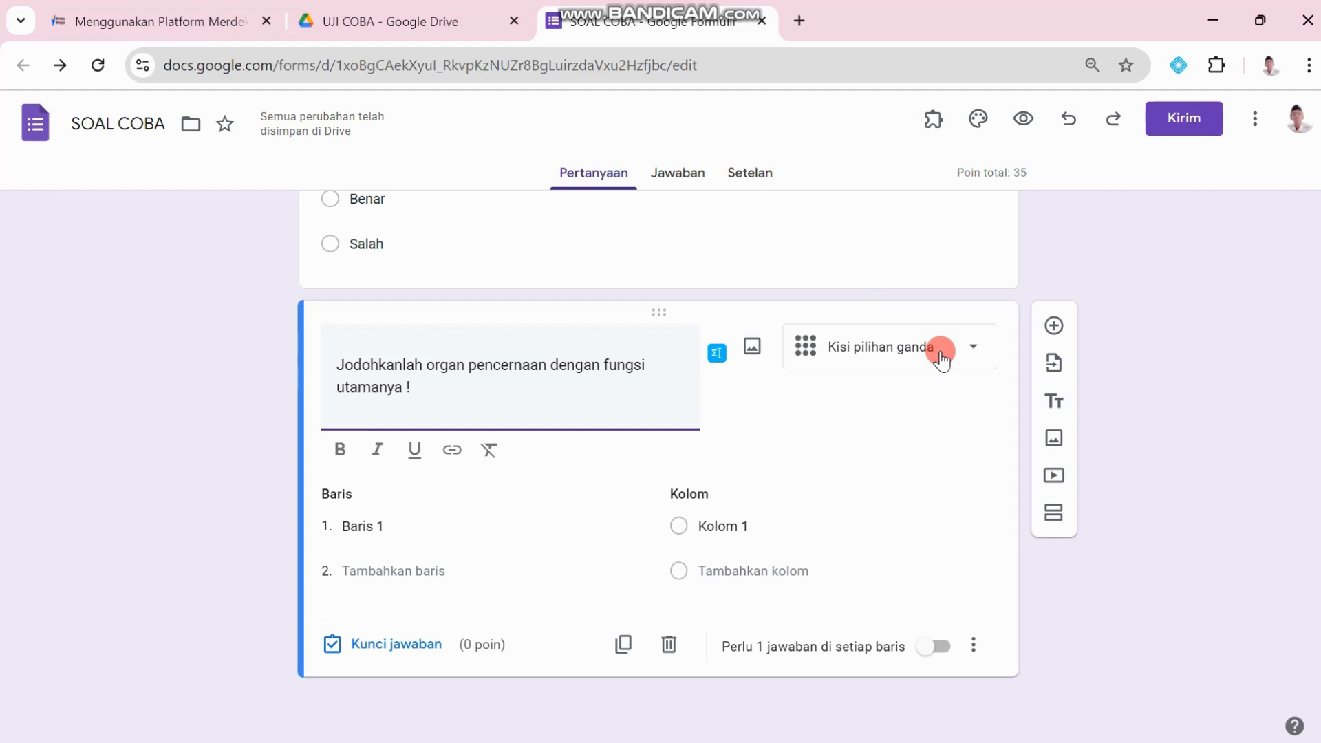
click(974, 349)
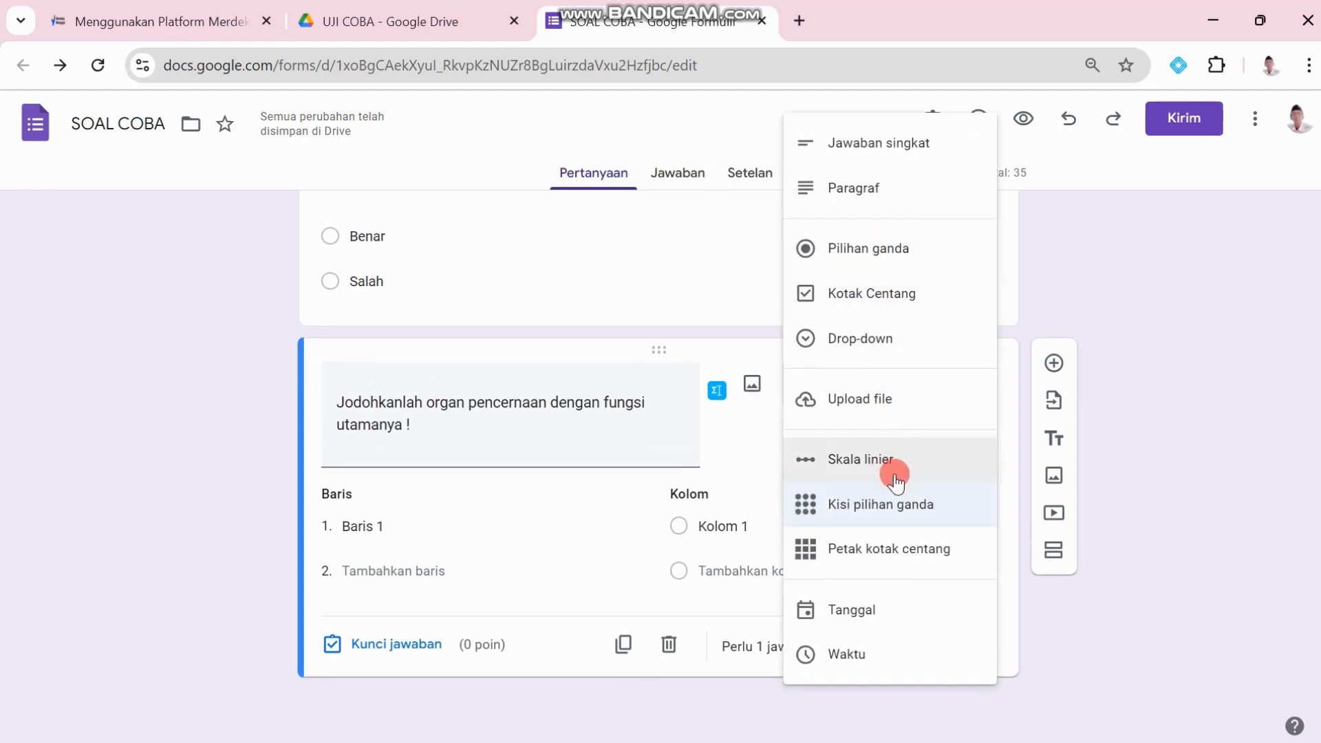
click(898, 510)
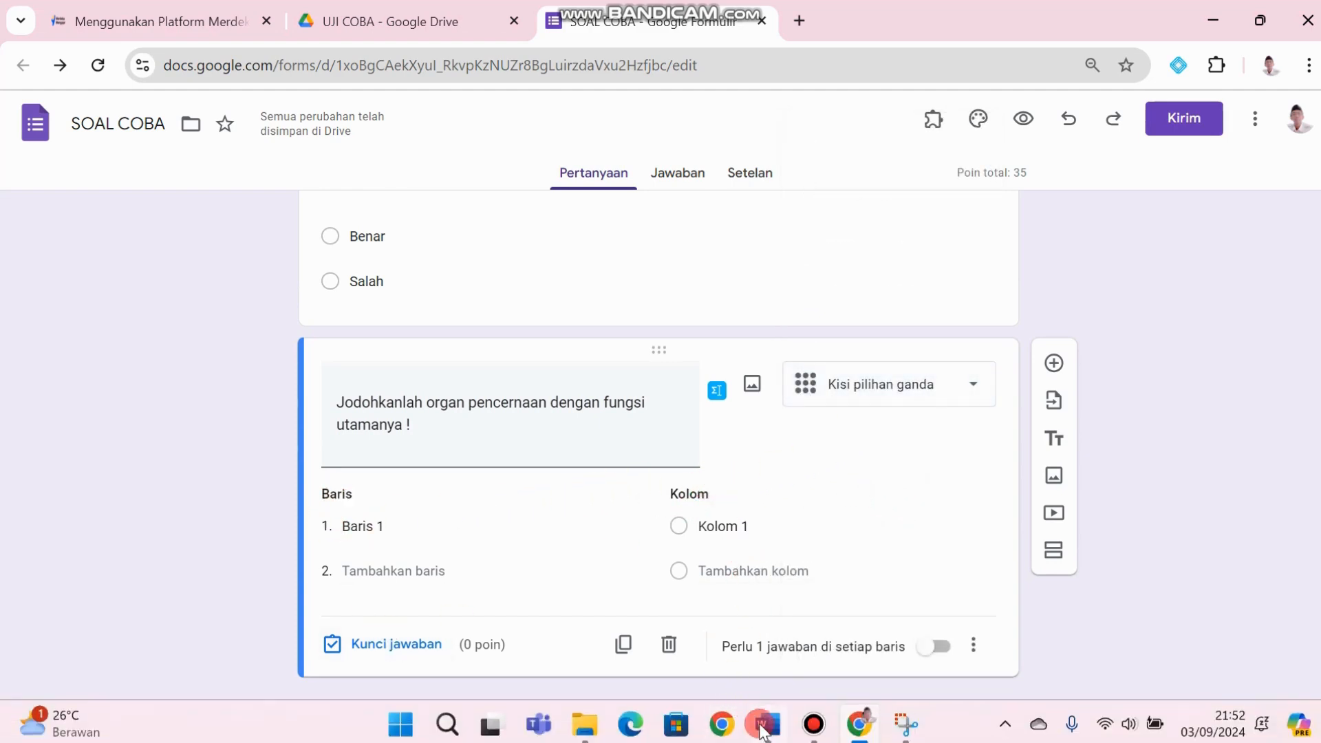
Step: Copy the organ names Hati, Lambung, Usus Halus and Pankreas from the Word table and paste them as the grid's rows in Google Forms
click(765, 728)
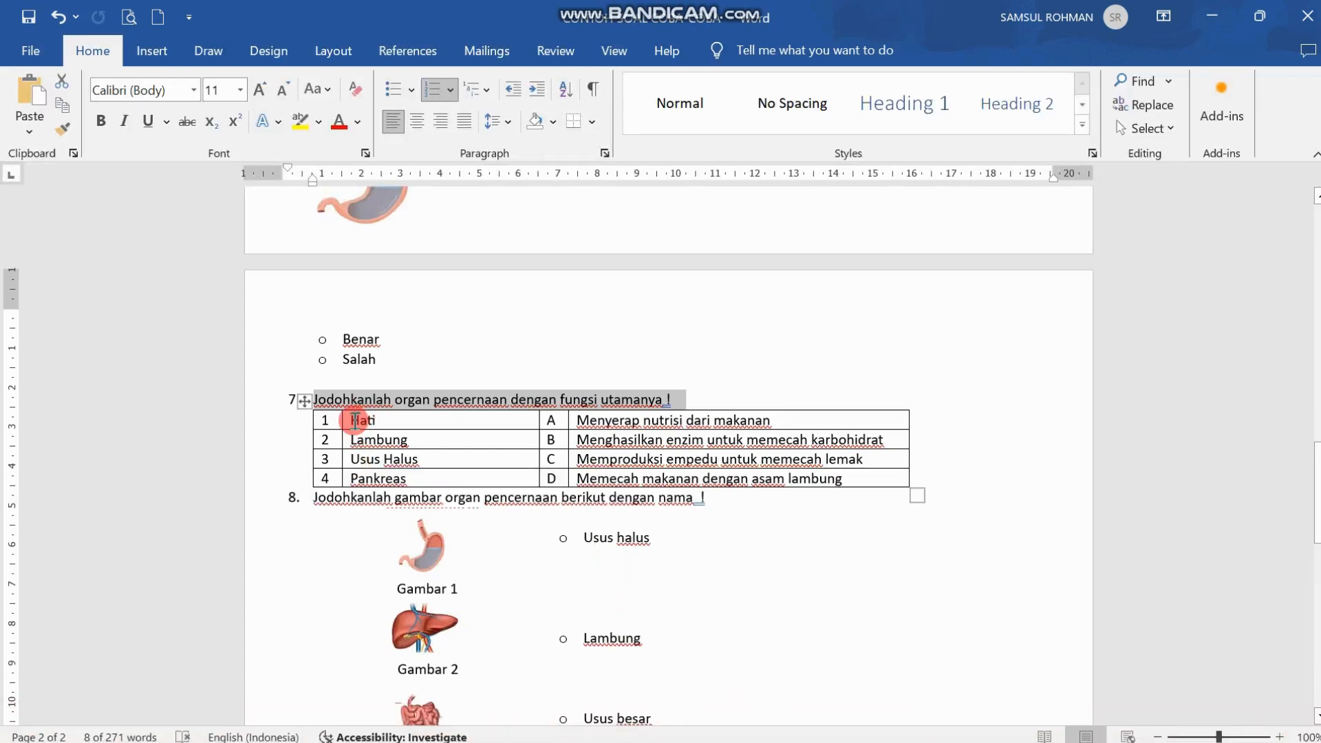
drag(352, 421, 414, 476)
key(ctrl+c)
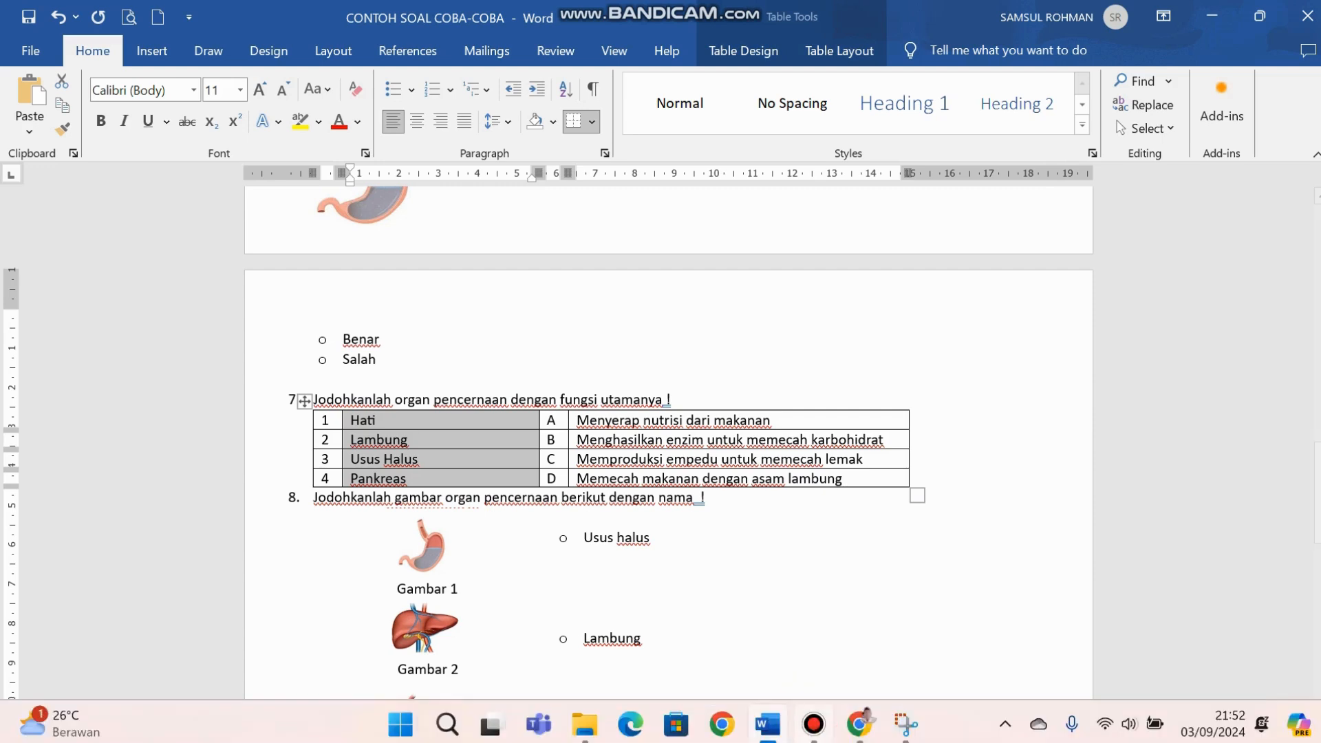
click(859, 724)
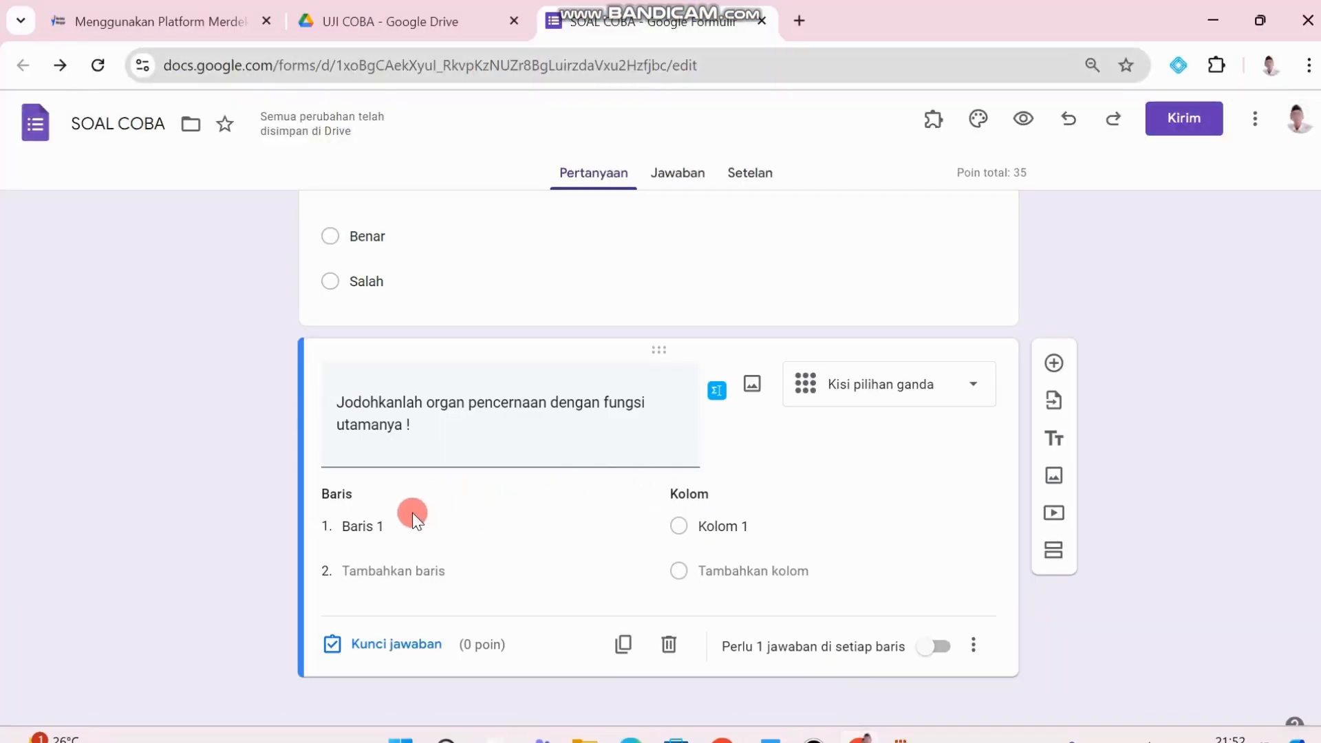
click(391, 527)
key(ctrl+v)
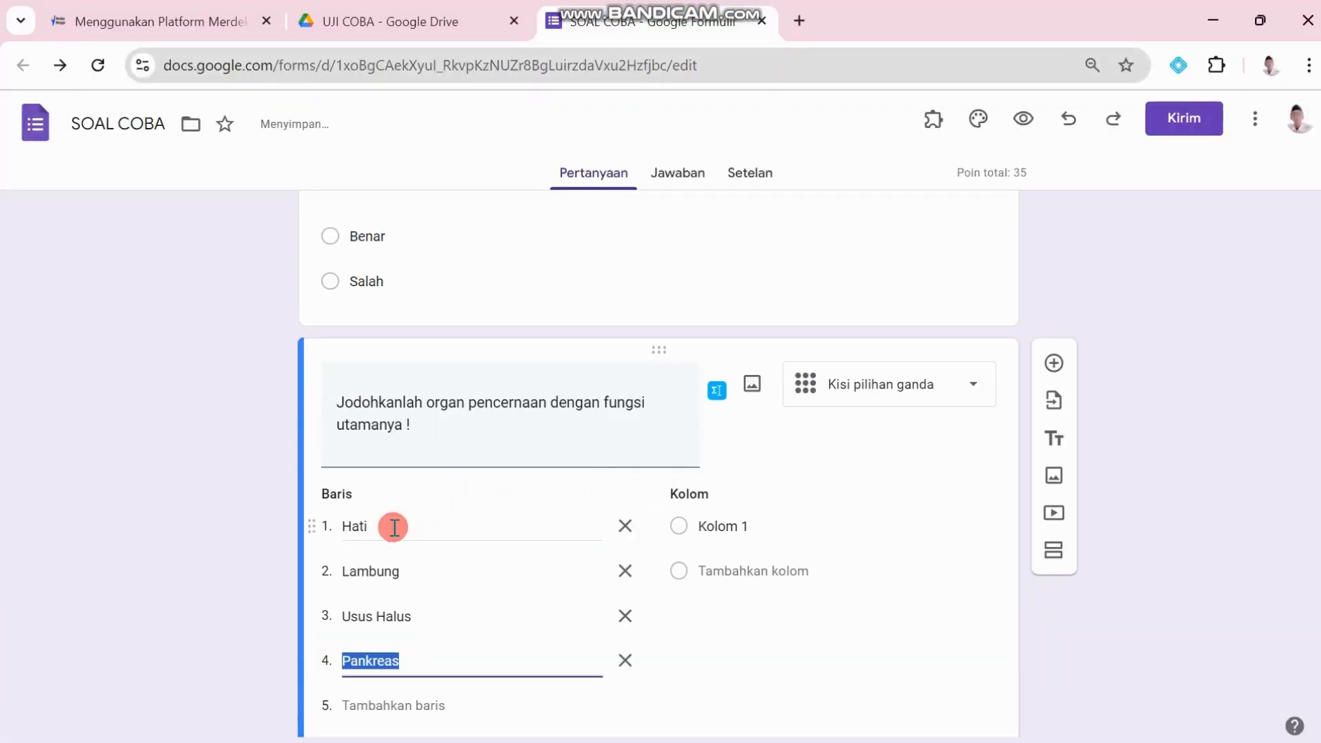
Step: Copy the four organ function descriptions from question 7's table in Word and paste them as the grid's columns in Google Forms
click(765, 726)
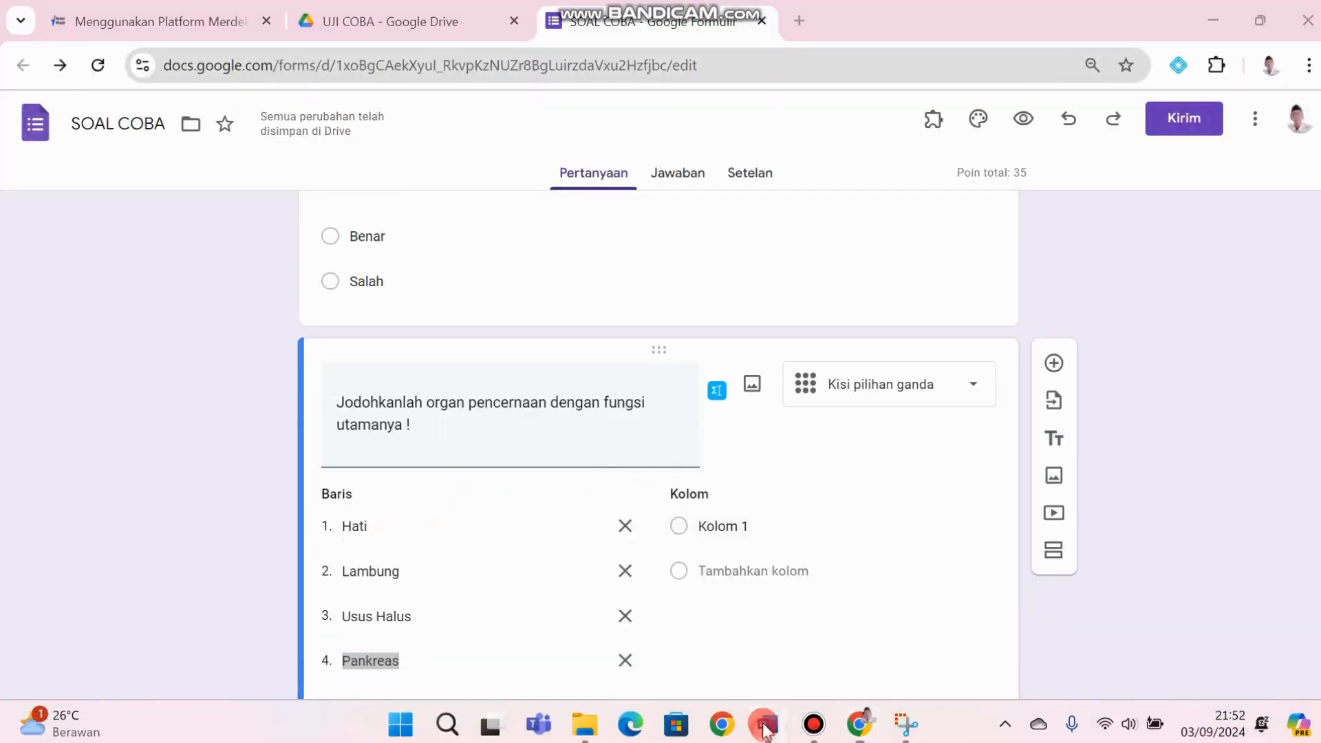
click(583, 422)
drag(583, 422, 808, 476)
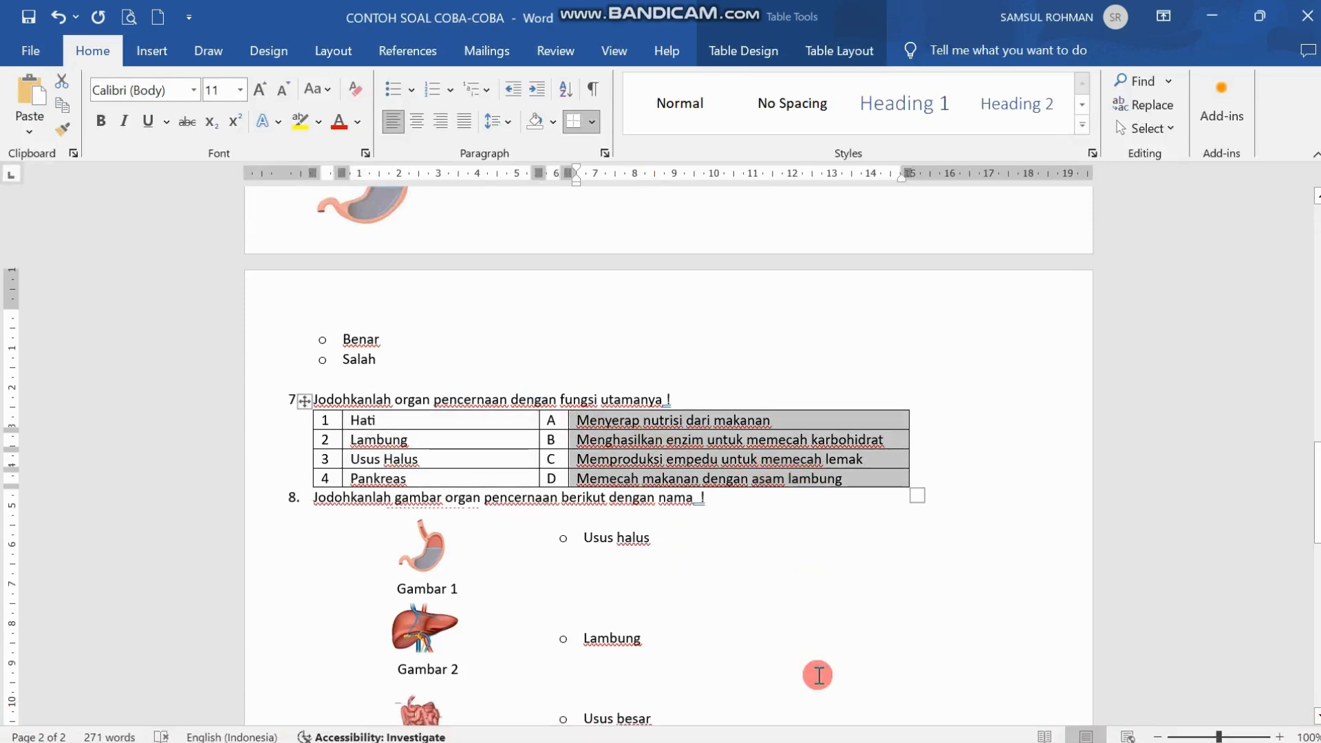
click(846, 718)
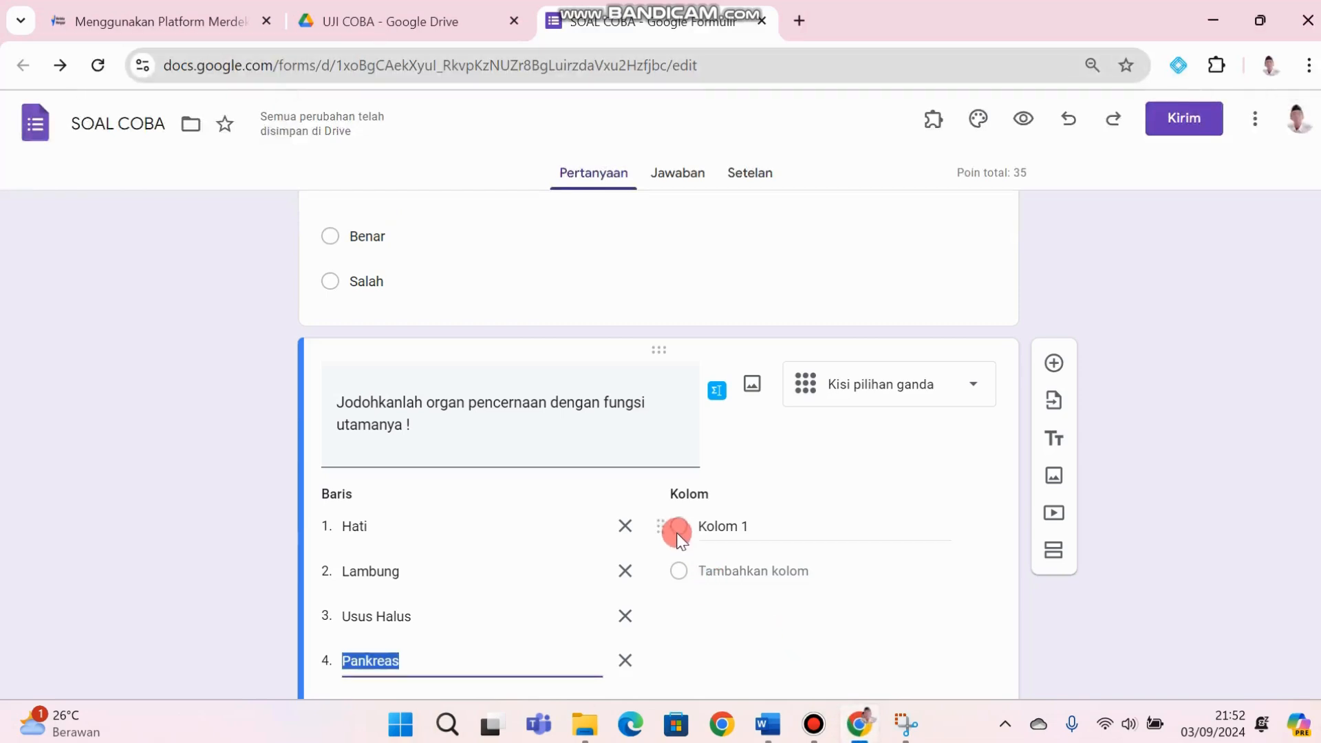
click(724, 527)
key(ctrl+v)
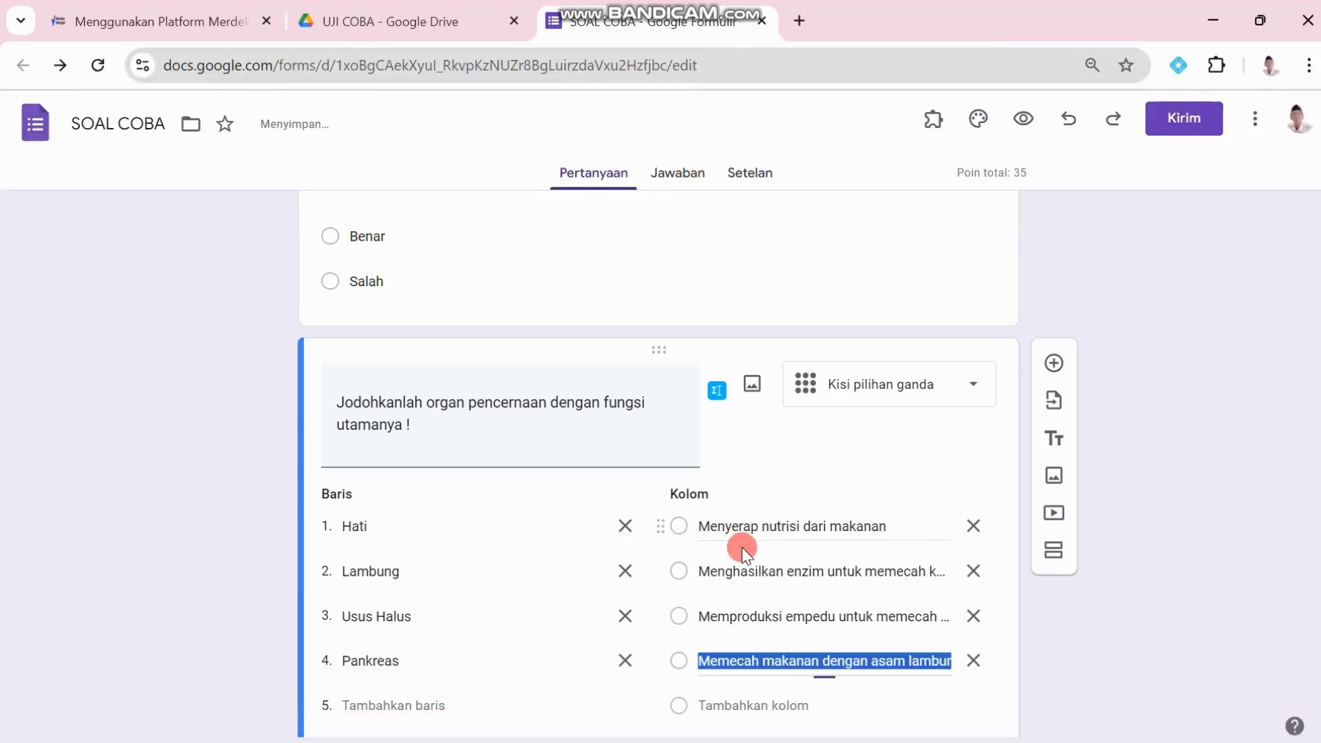
scroll(764, 569, down, 2)
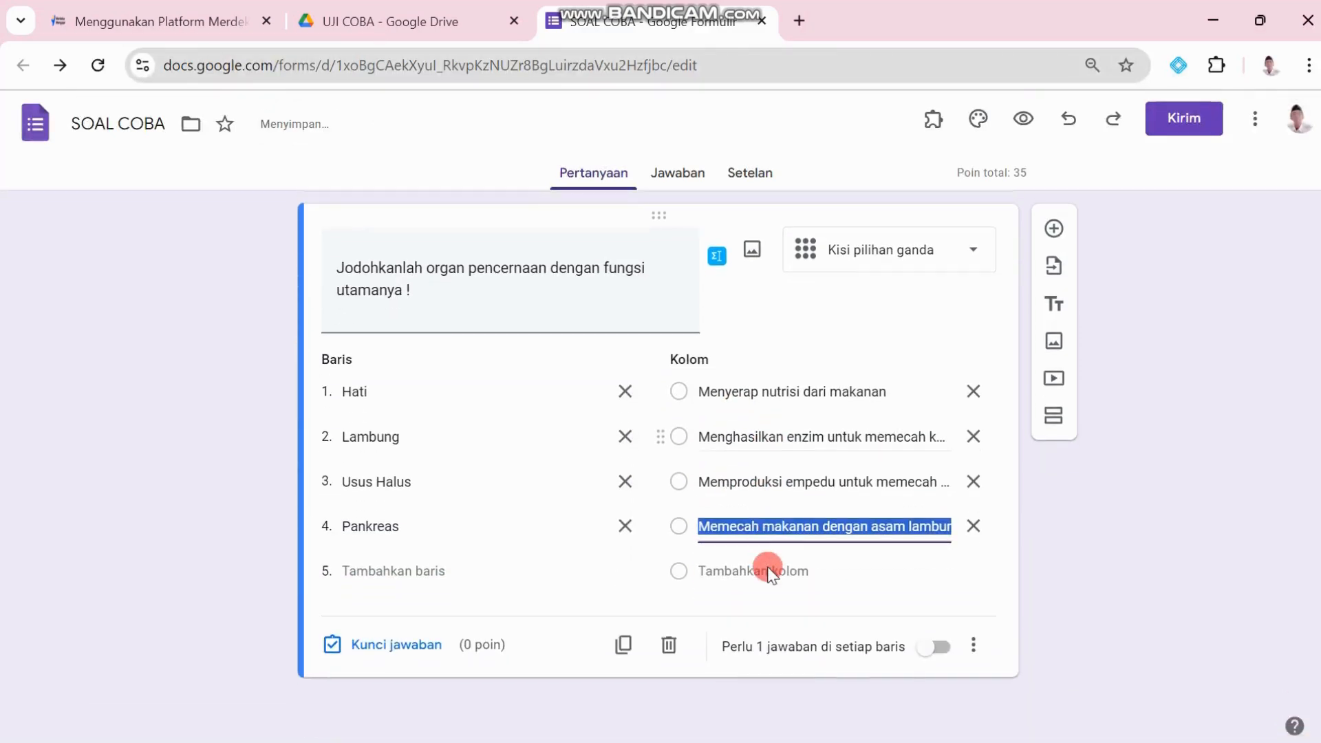
Step: Set the answer key matching Hati to producing empedu, Lambung to asam lambung, Usus Halus to absorbing nutrisi and Pankreas to producing enzim
click(441, 645)
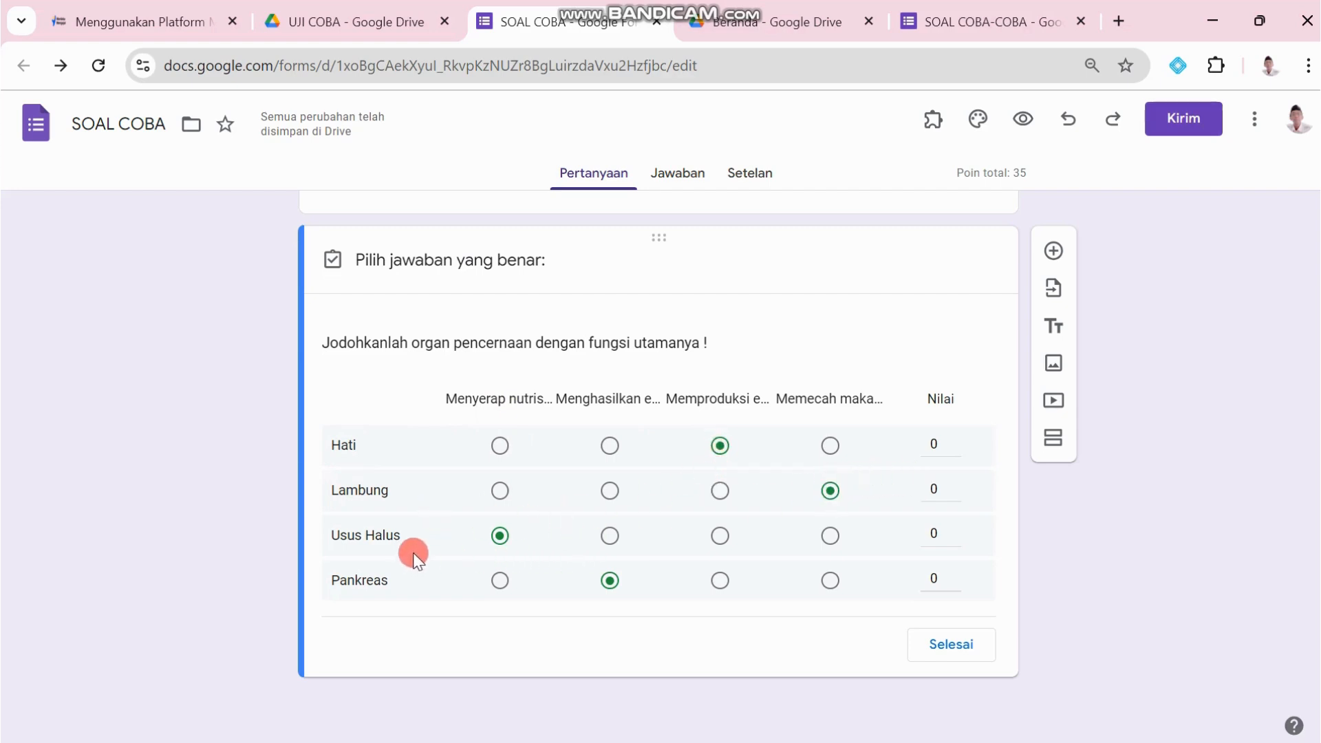
click(499, 536)
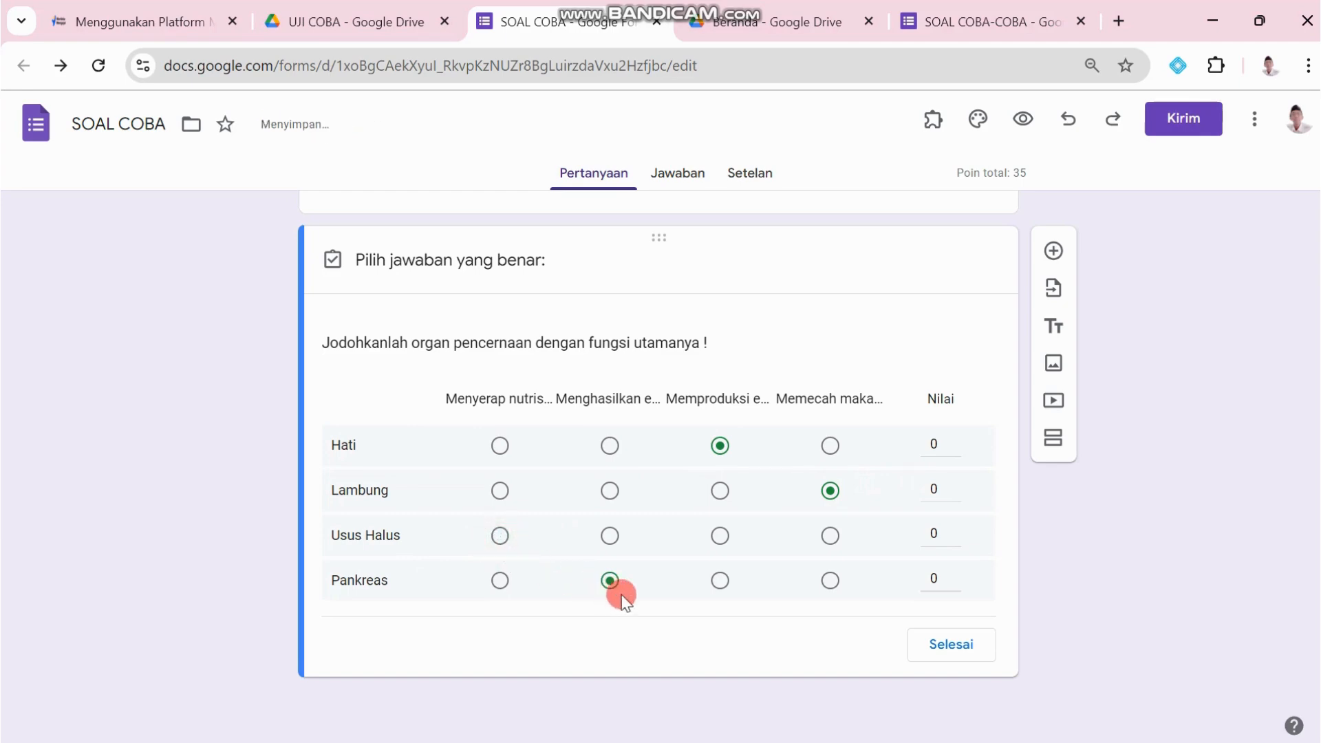
click(614, 584)
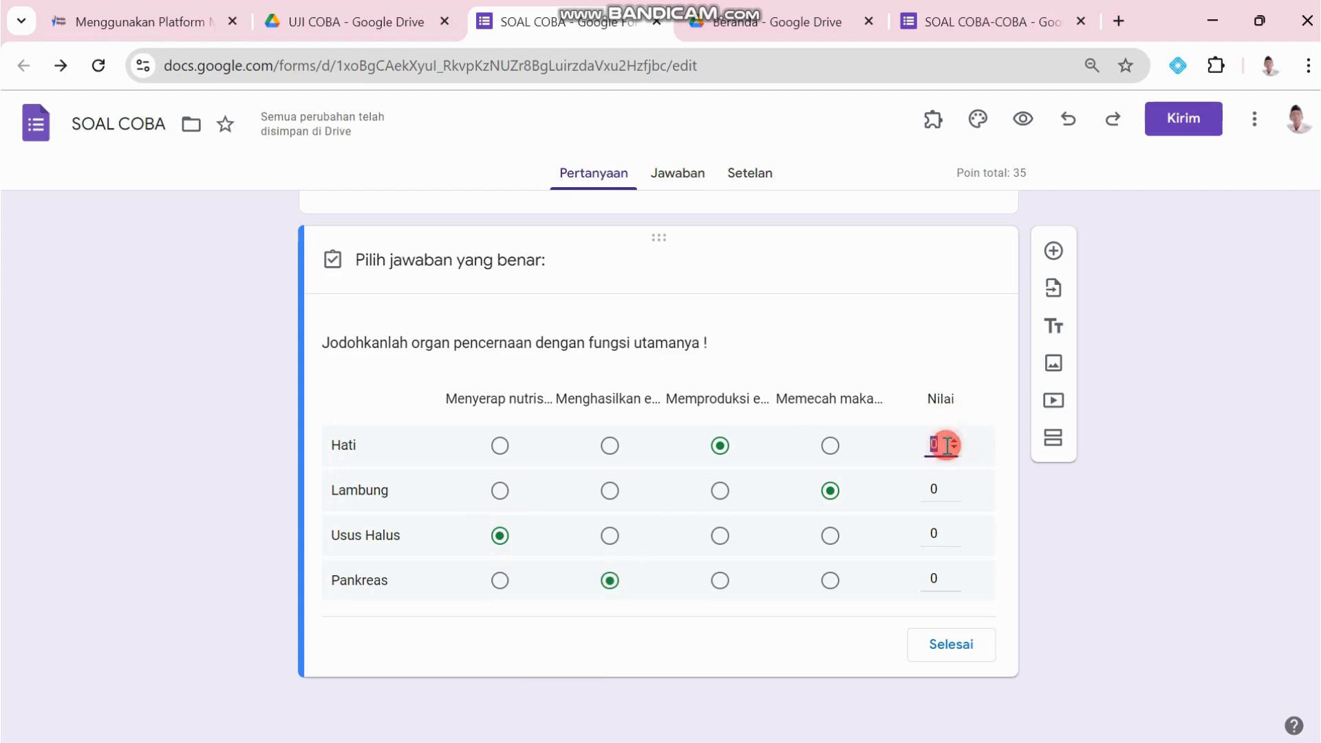
Step: Assign 5 points each to Hati, Lambung, Usus Halus and Pankreas and finish the answer key
click(947, 445)
text(5)
click(943, 490)
text(5)
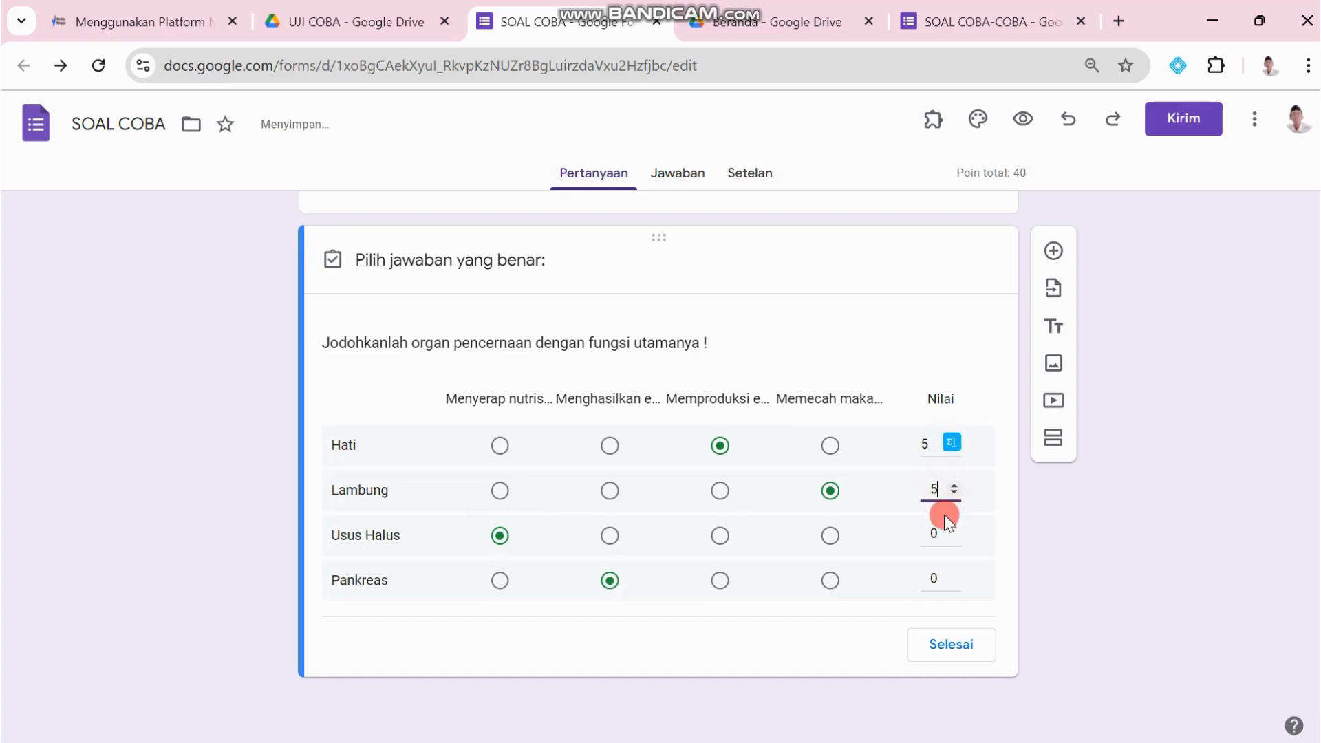
text(5)
click(939, 577)
text(5)
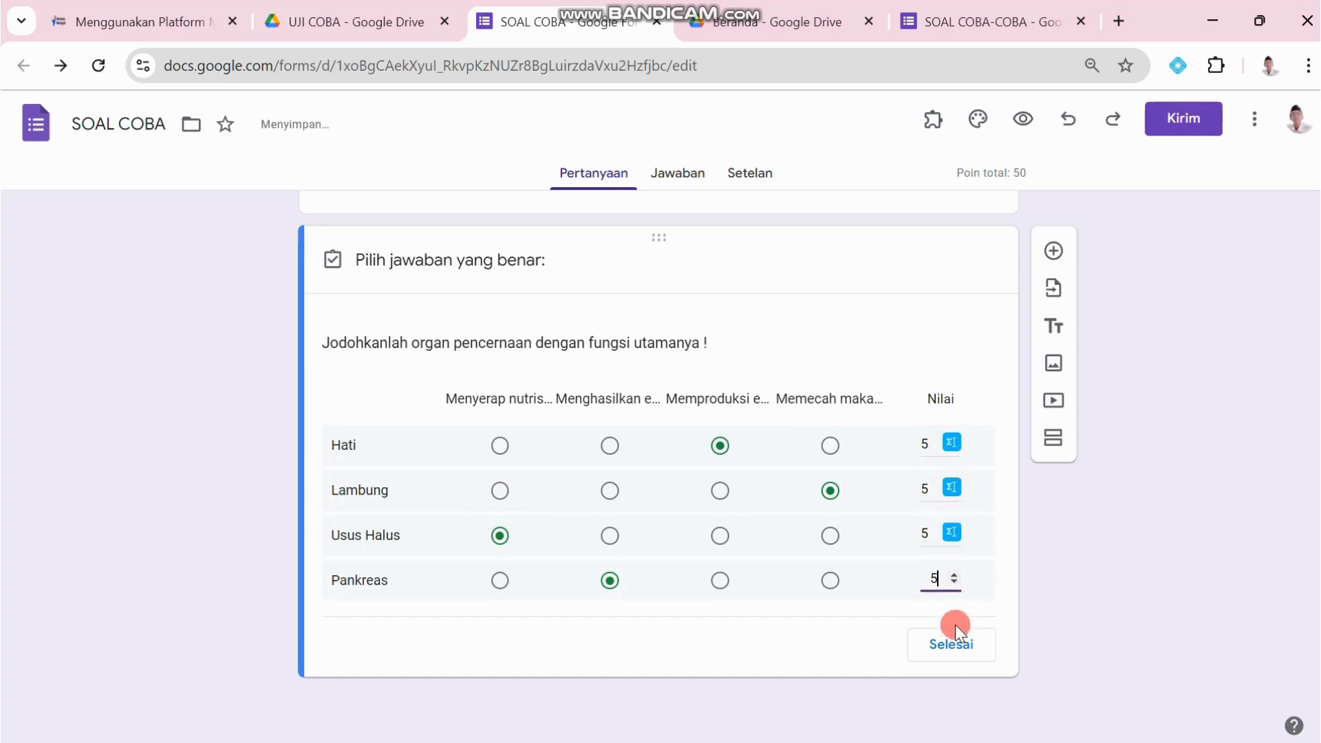
click(958, 645)
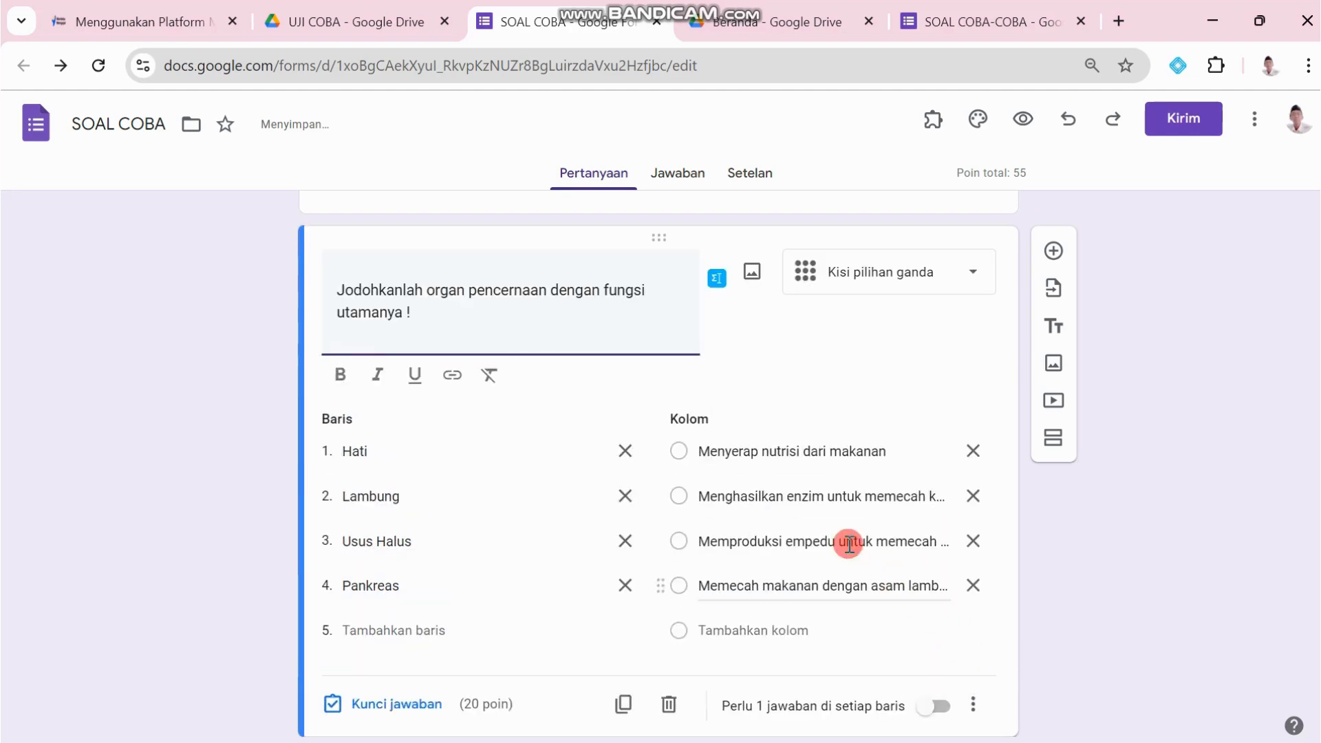
Step: Require one answer in every row of the organ function grid and enable "Acak urutan baris"
scroll(848, 539, down, 1)
click(935, 648)
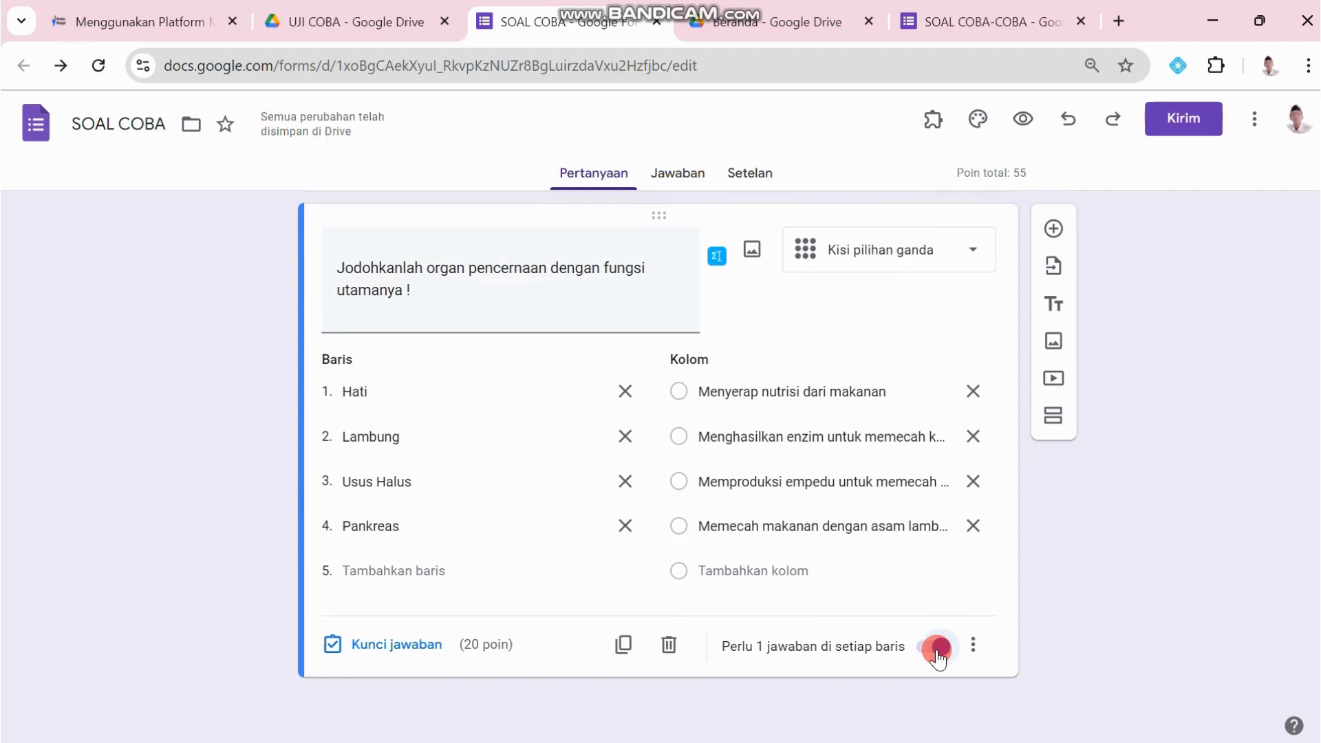
click(972, 644)
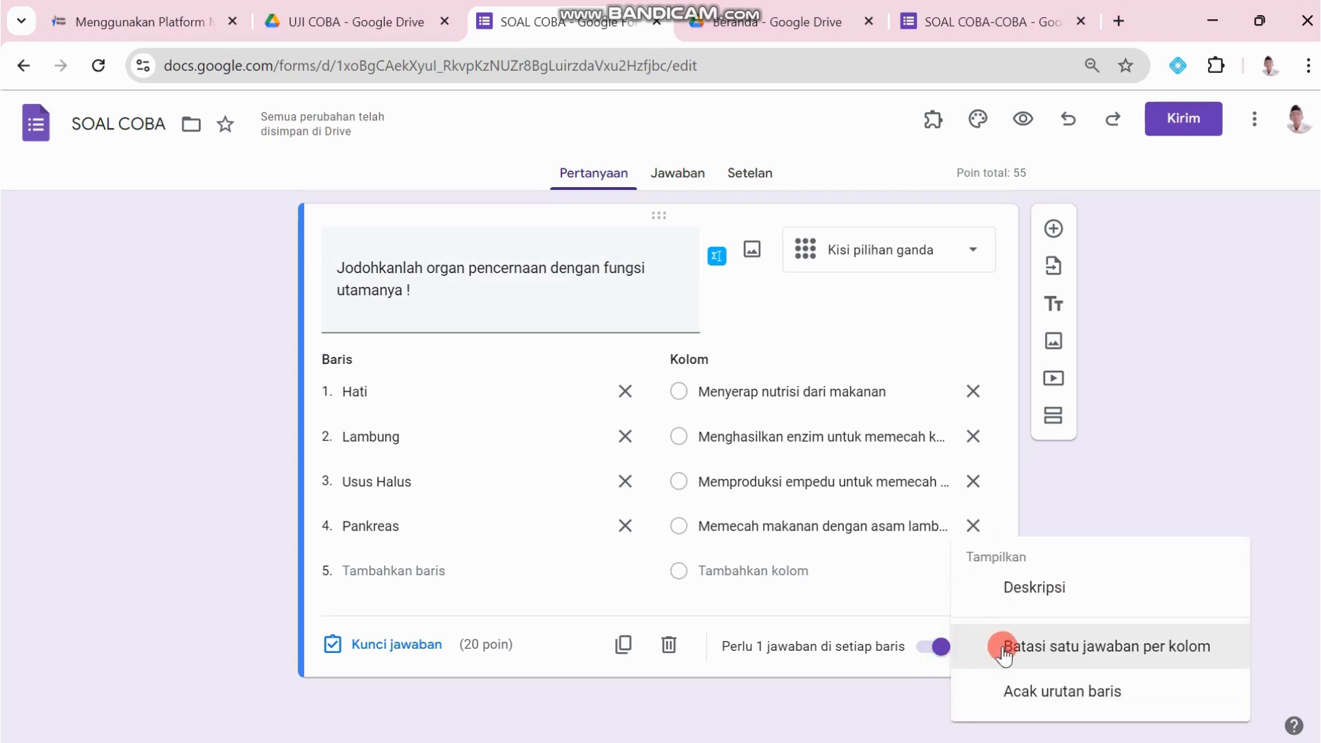
click(1029, 691)
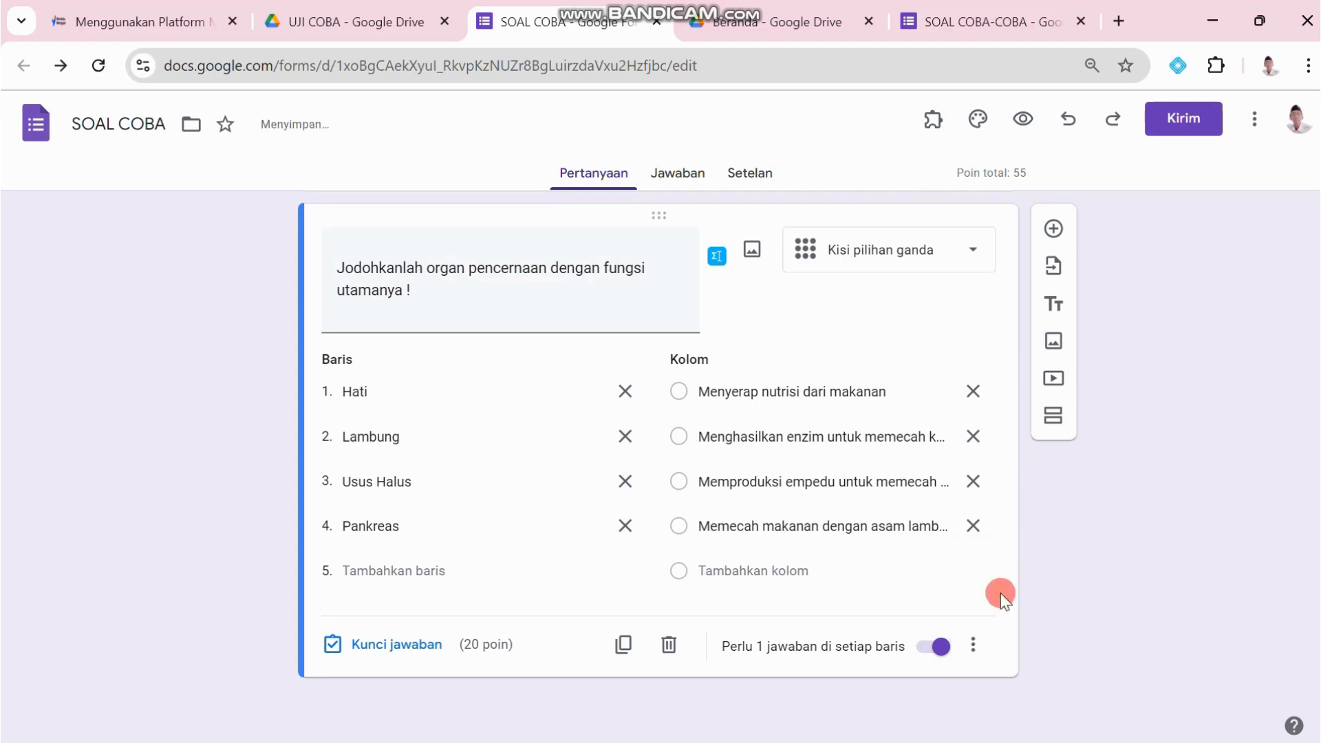
Step: Add a new "Kisi pilihan ganda" question and fill its title with question 8's heading copied from Word
click(1054, 230)
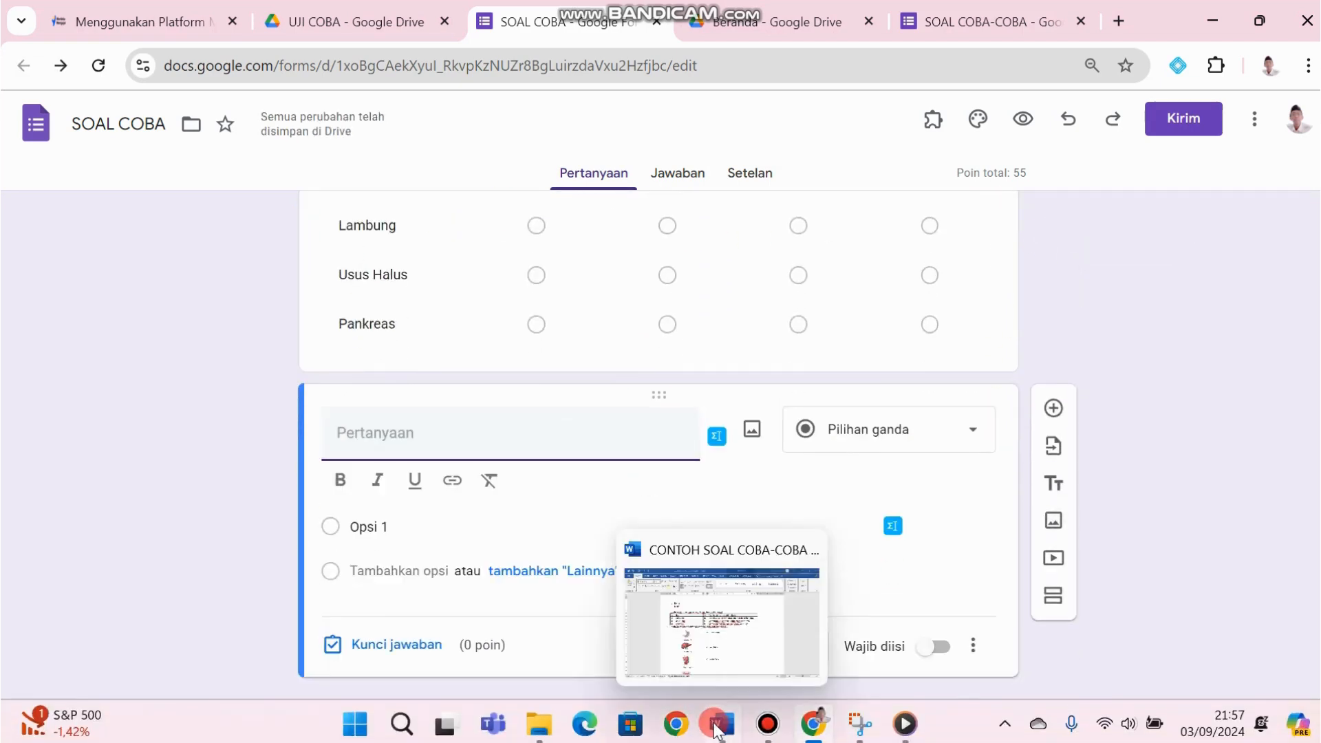
click(716, 728)
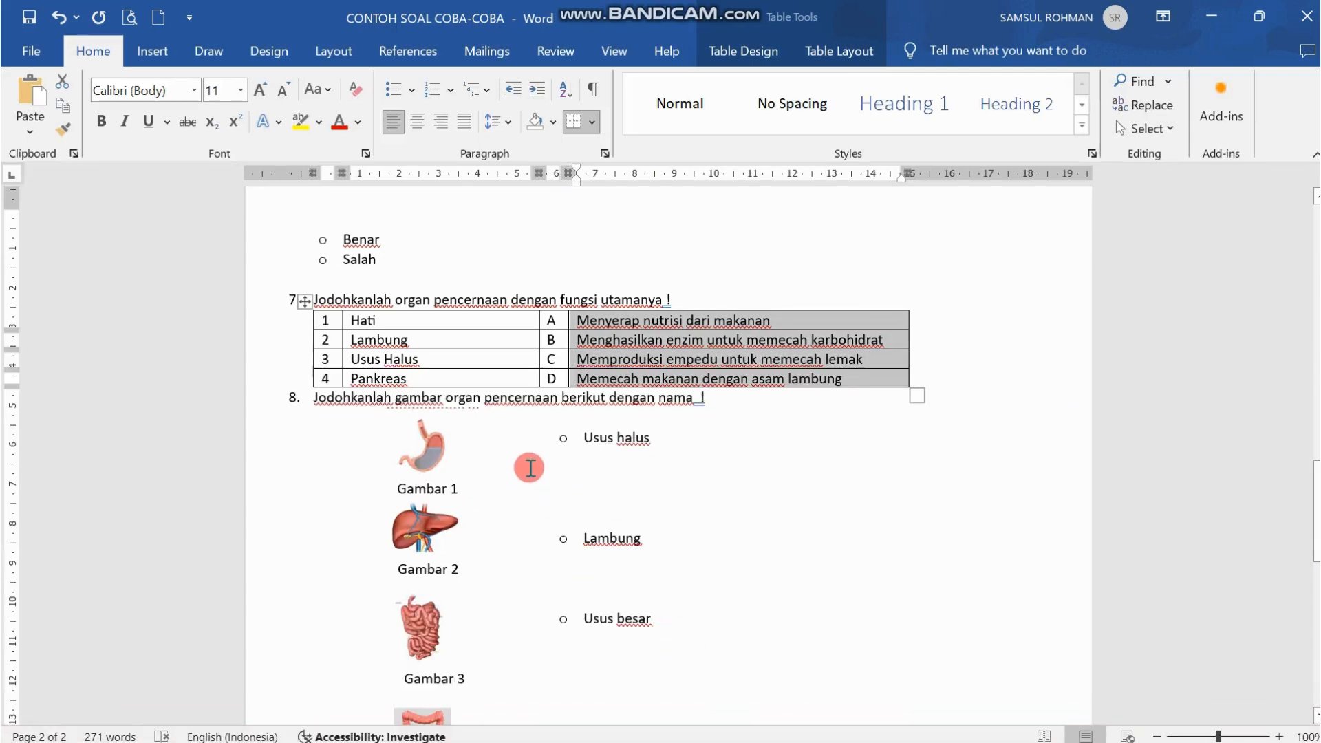
scroll(529, 467, down, 1)
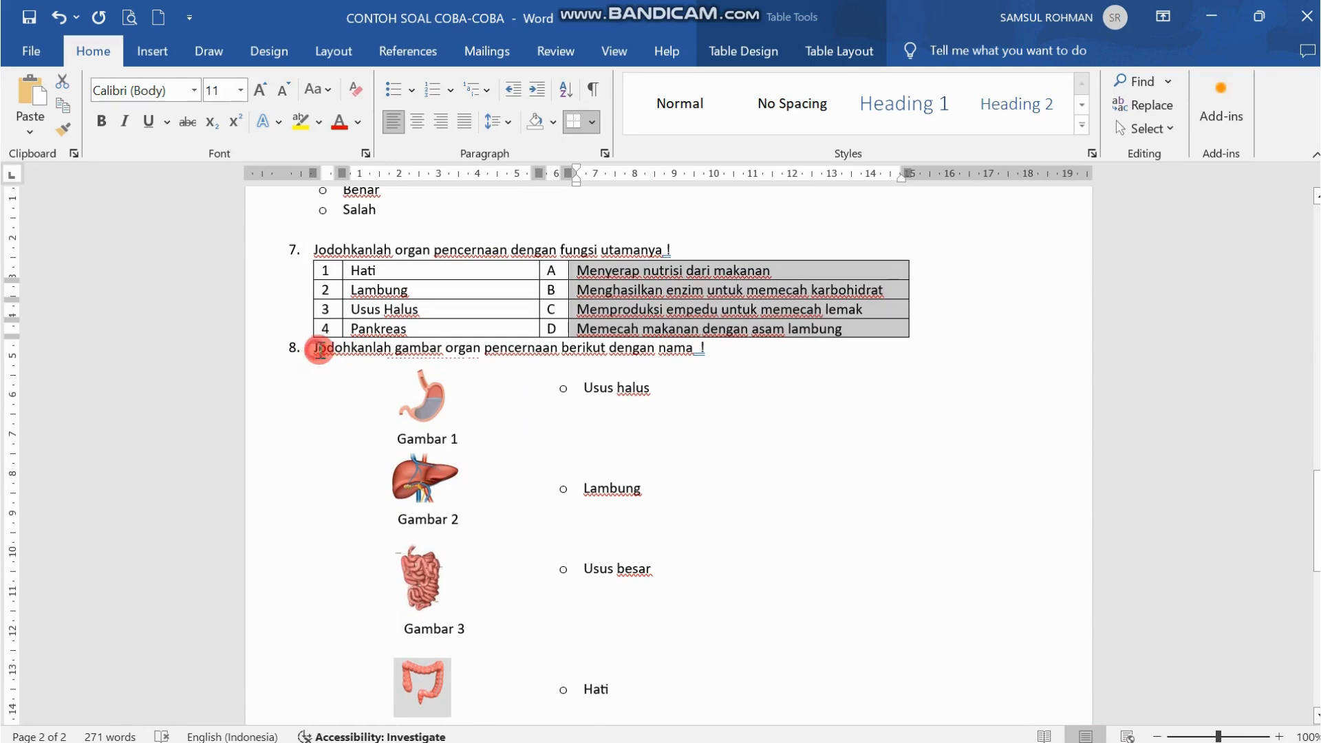
drag(319, 348, 698, 351)
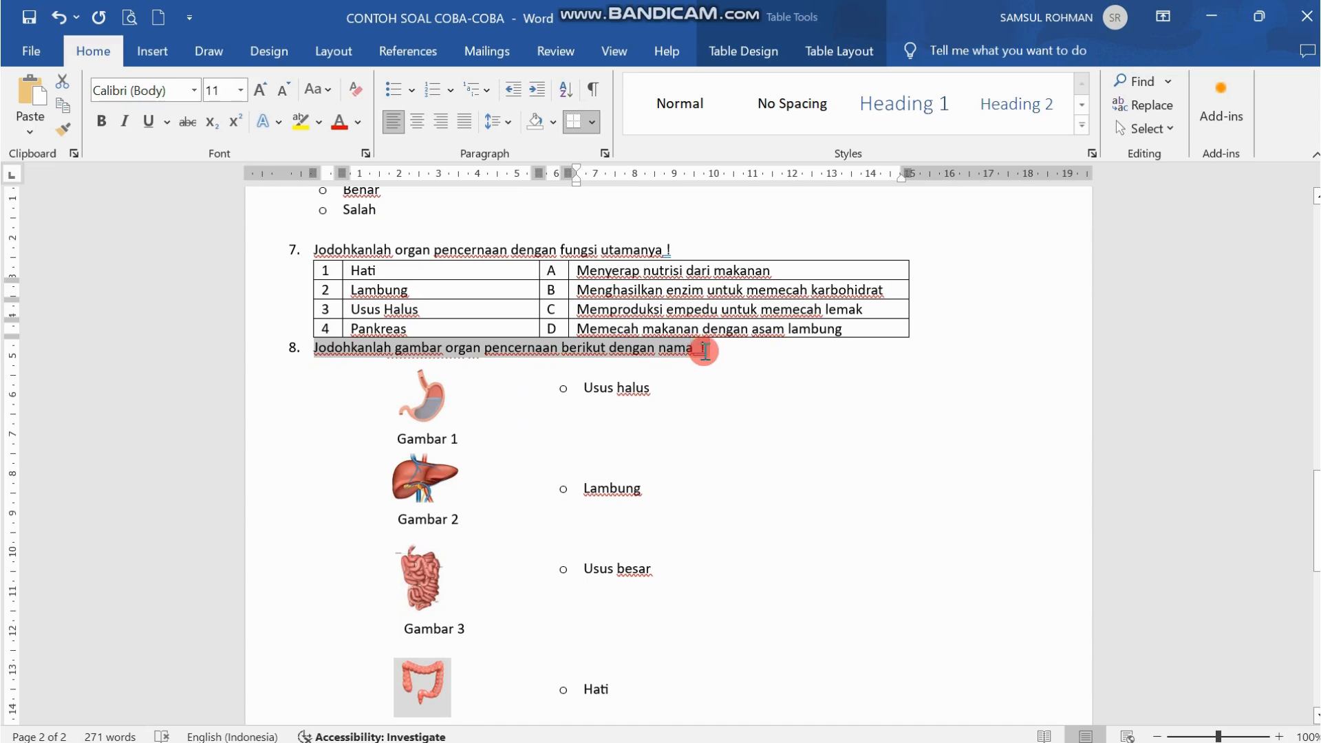
drag(698, 351, 708, 352)
key(ctrl+c)
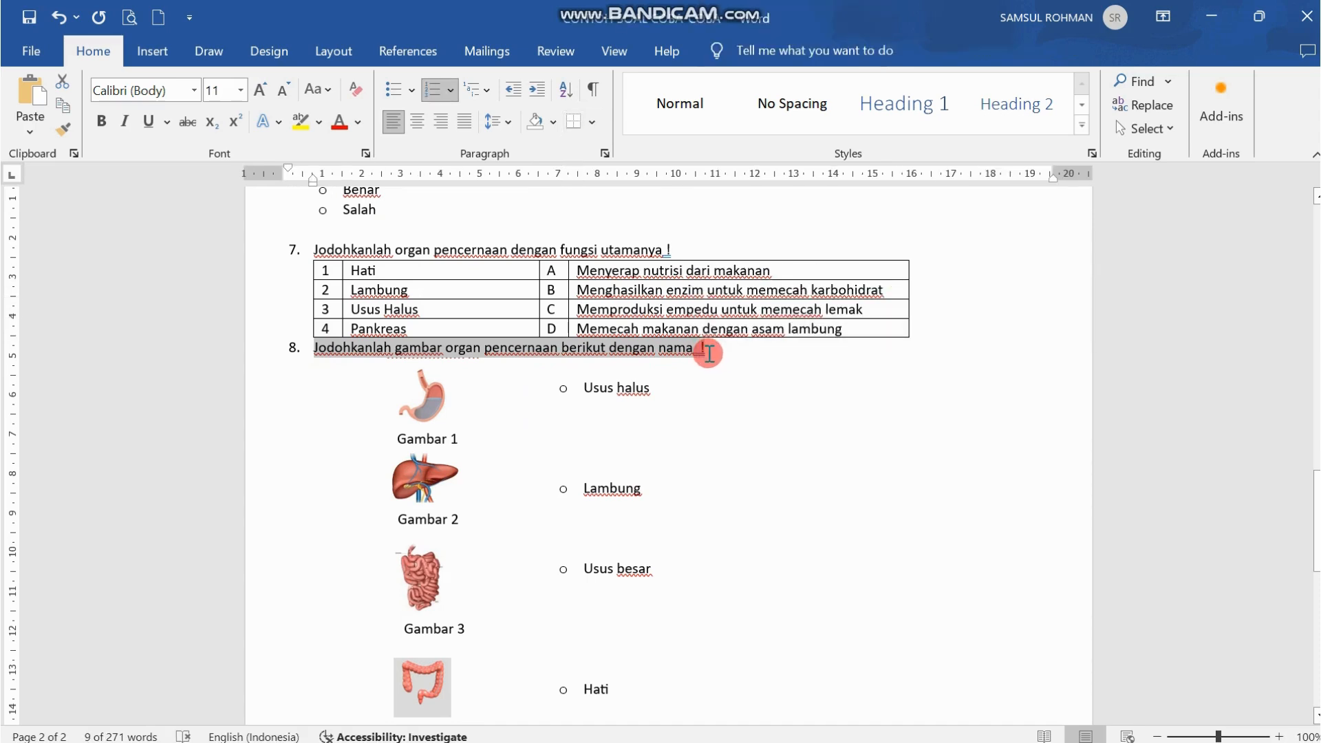
click(813, 724)
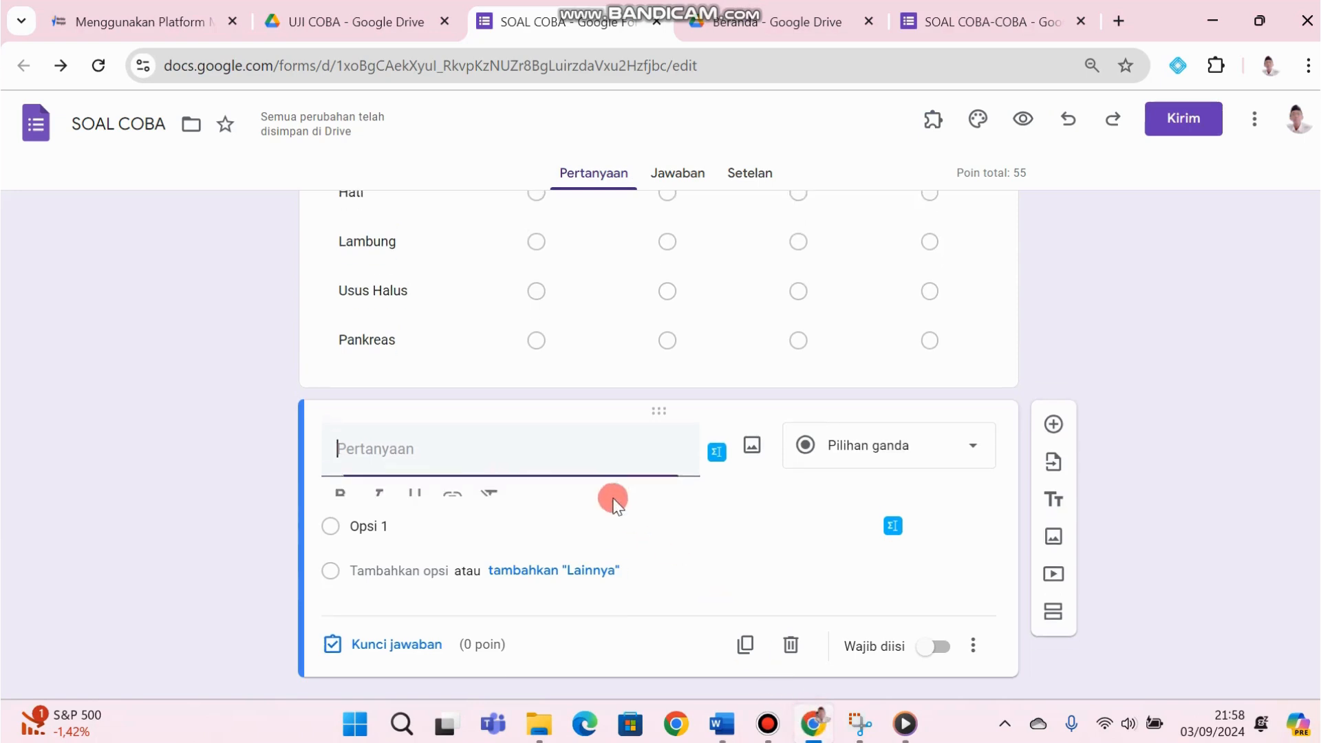
key(ctrl+v)
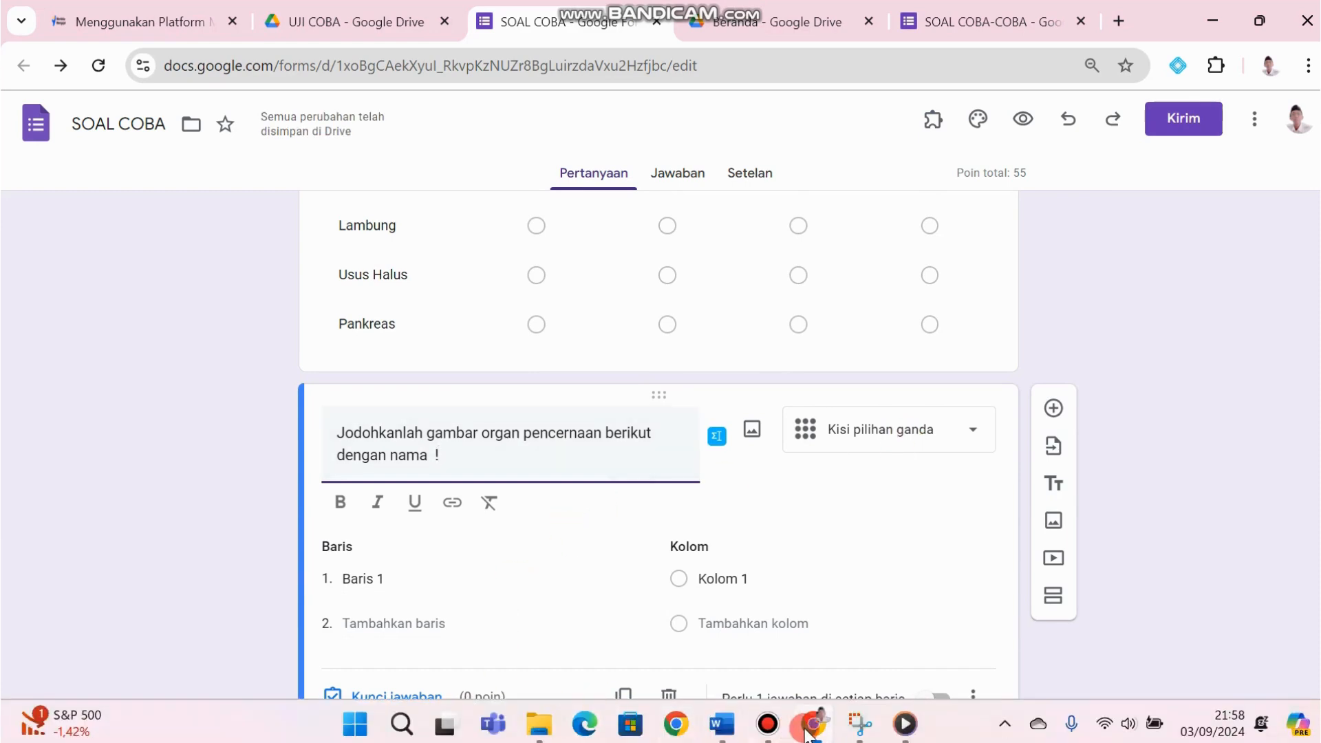
Step: Capture a Snipping Tool screenshot of question 8's four organ pictures in Word, including the Gambar 1 to Gambar 4 captions
mouse_move(809, 731)
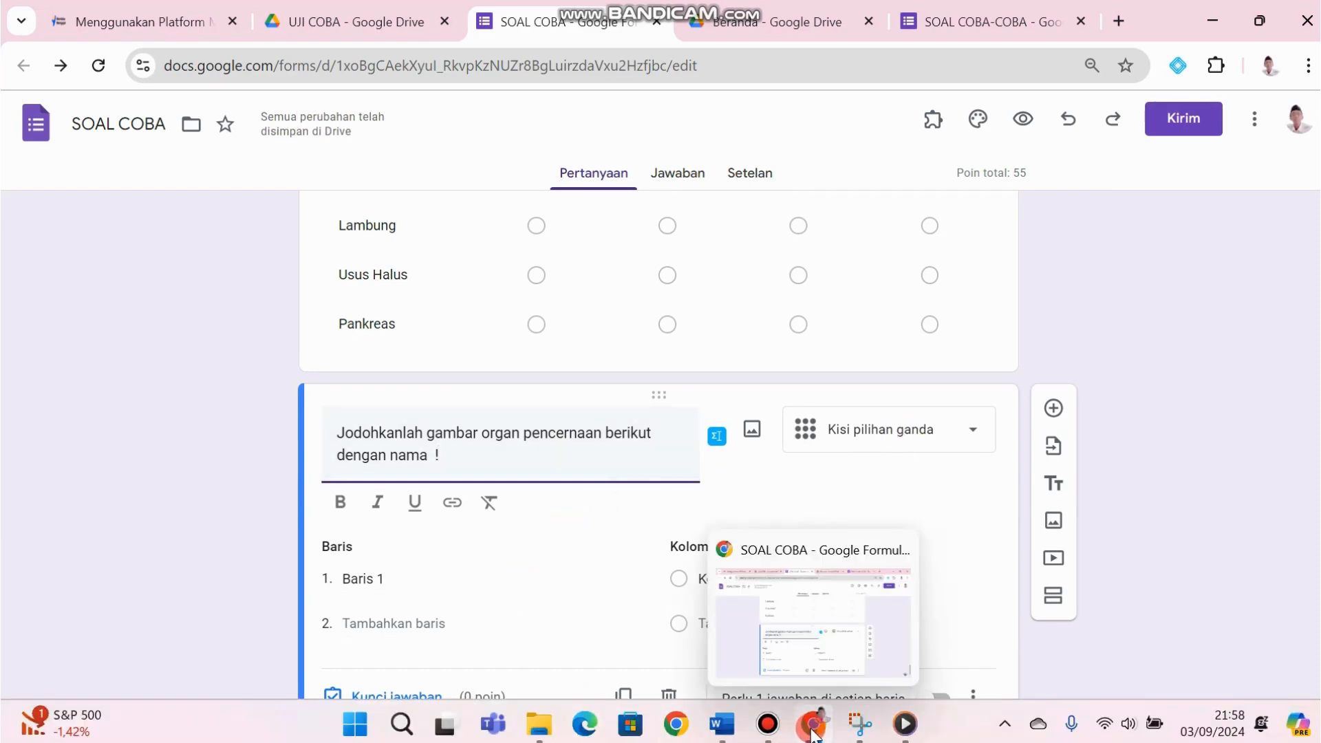
click(721, 724)
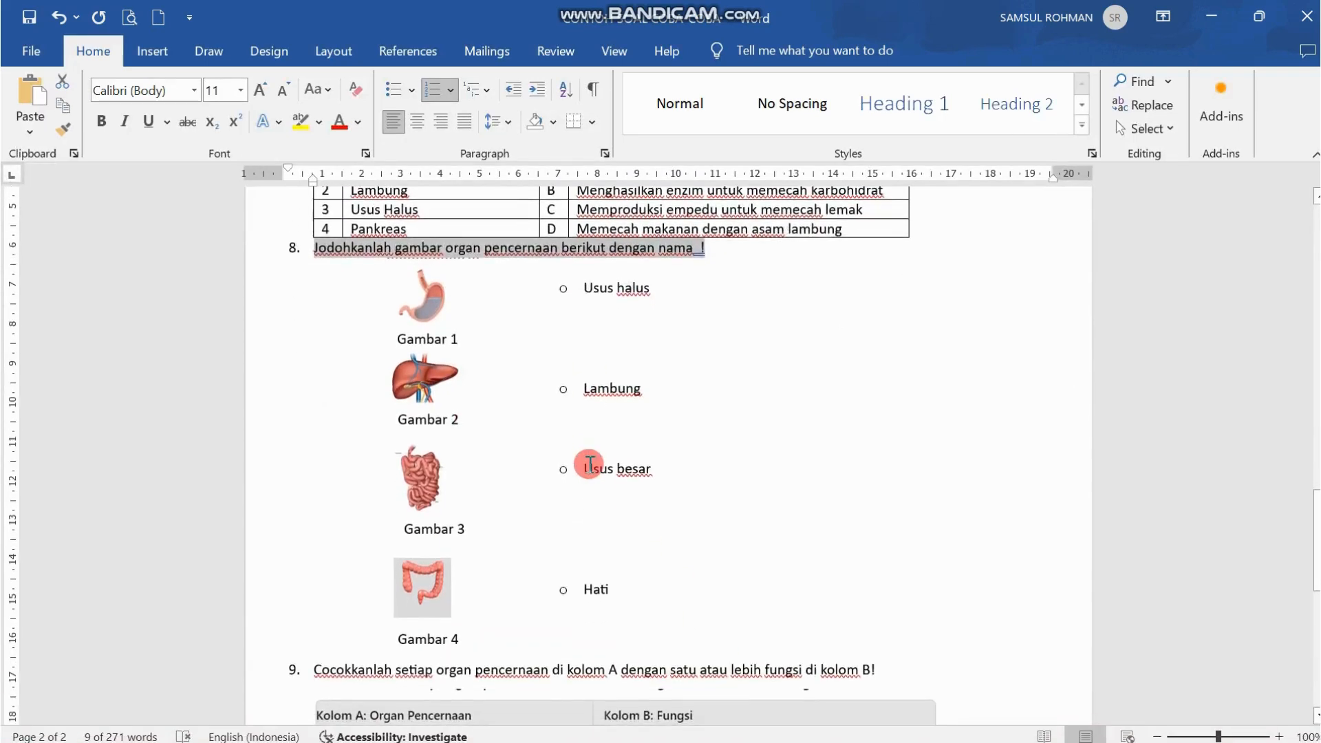
scroll(589, 464, down, 1)
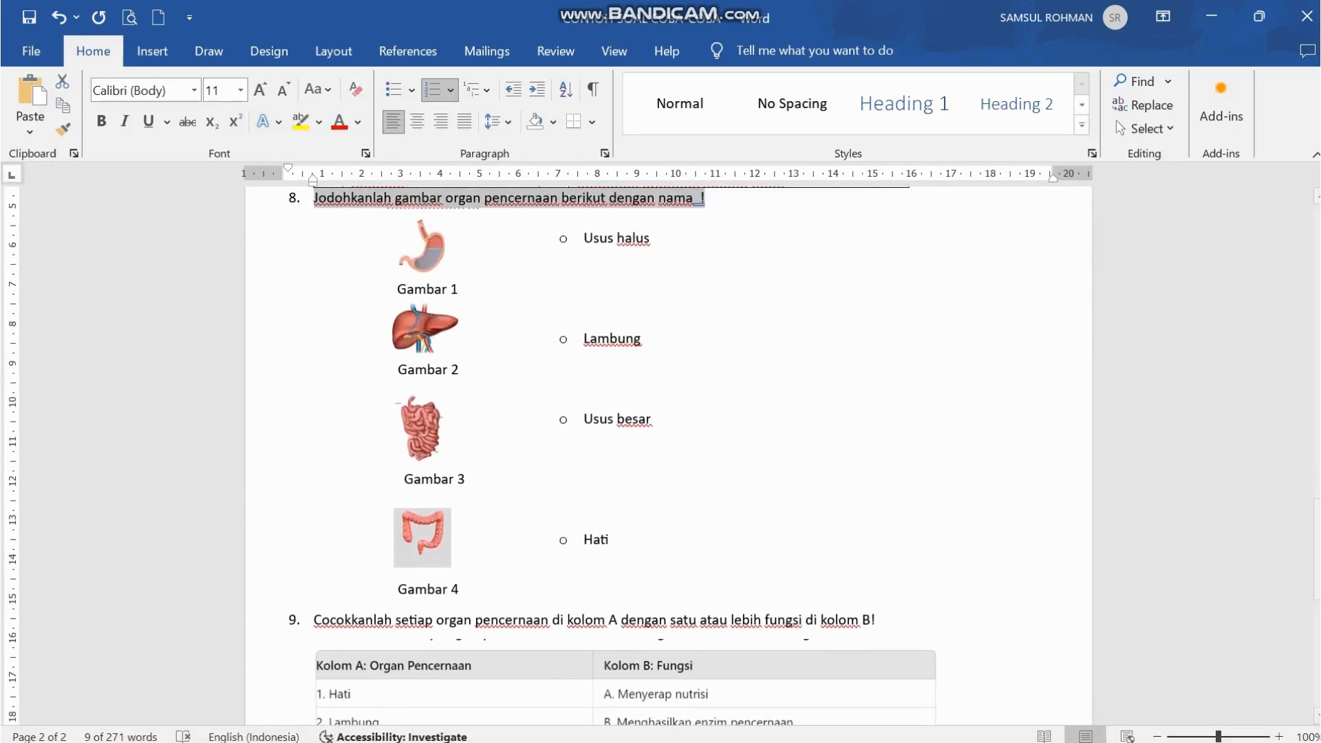
click(867, 725)
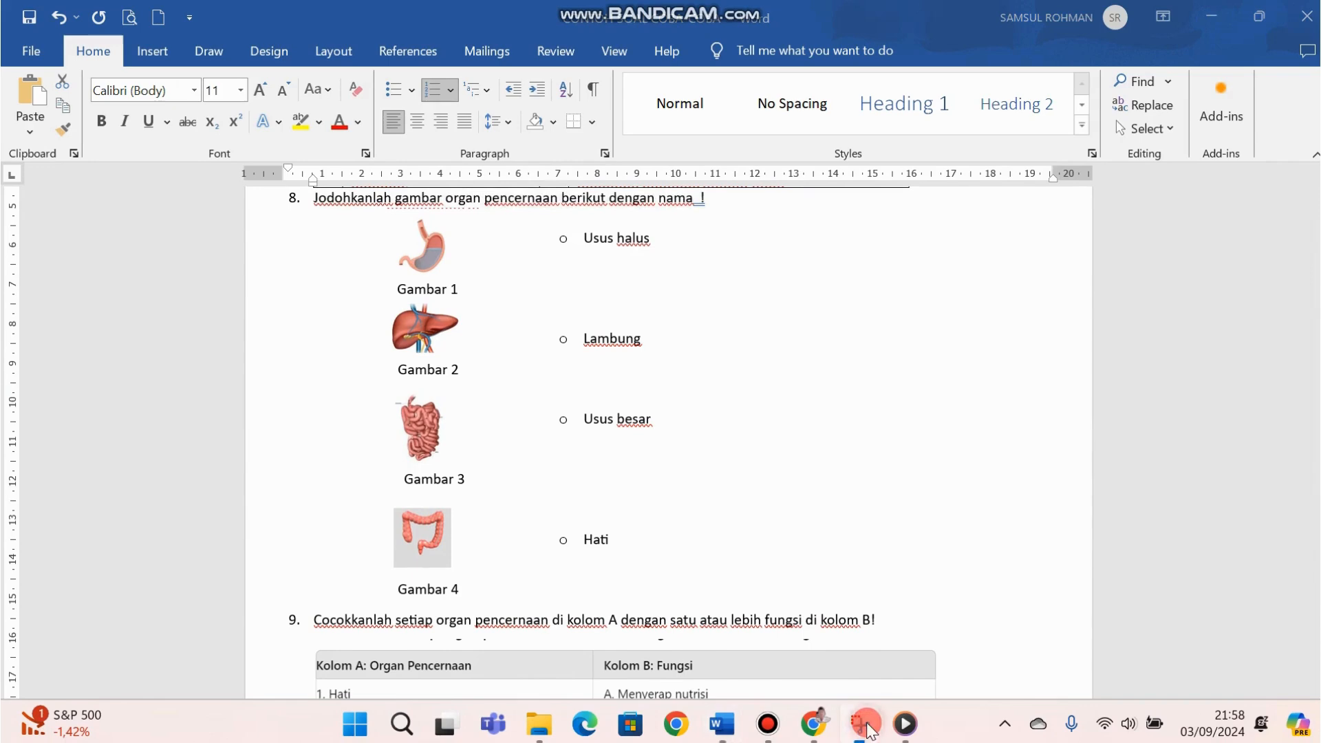
click(514, 55)
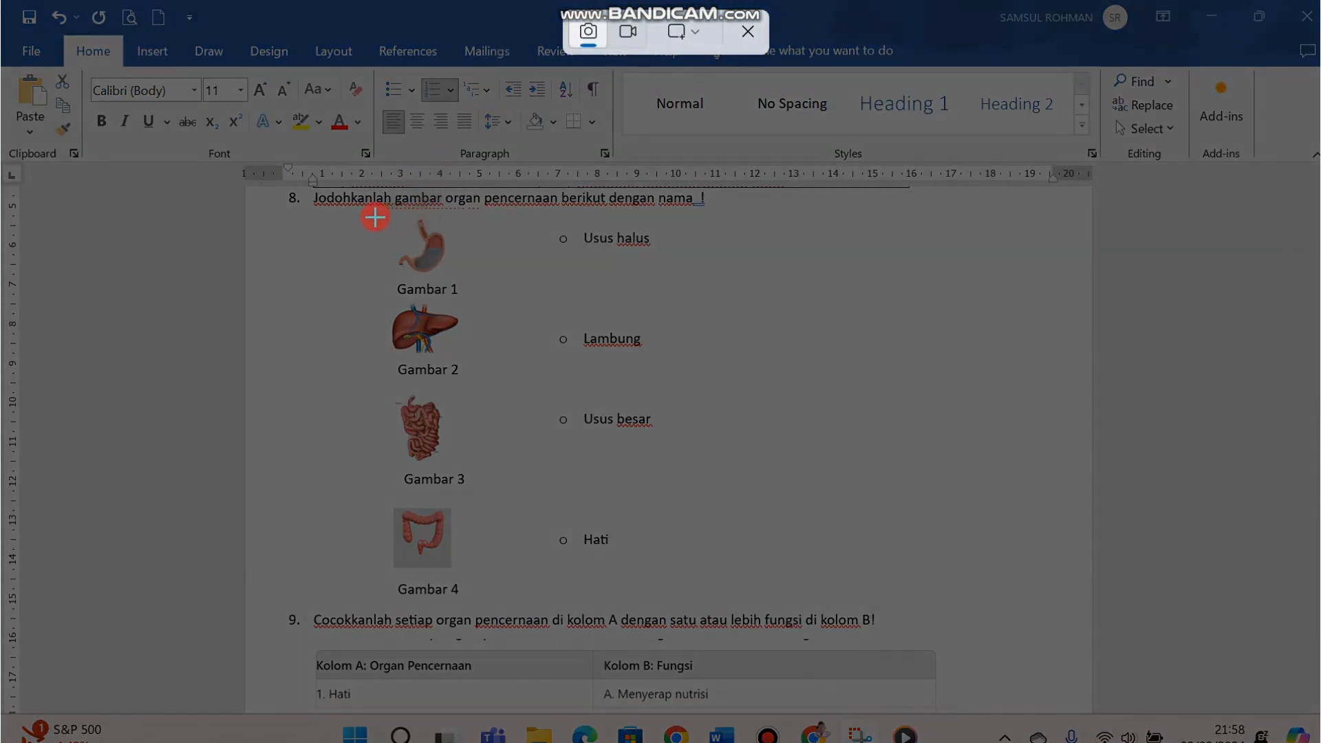
drag(375, 217, 472, 601)
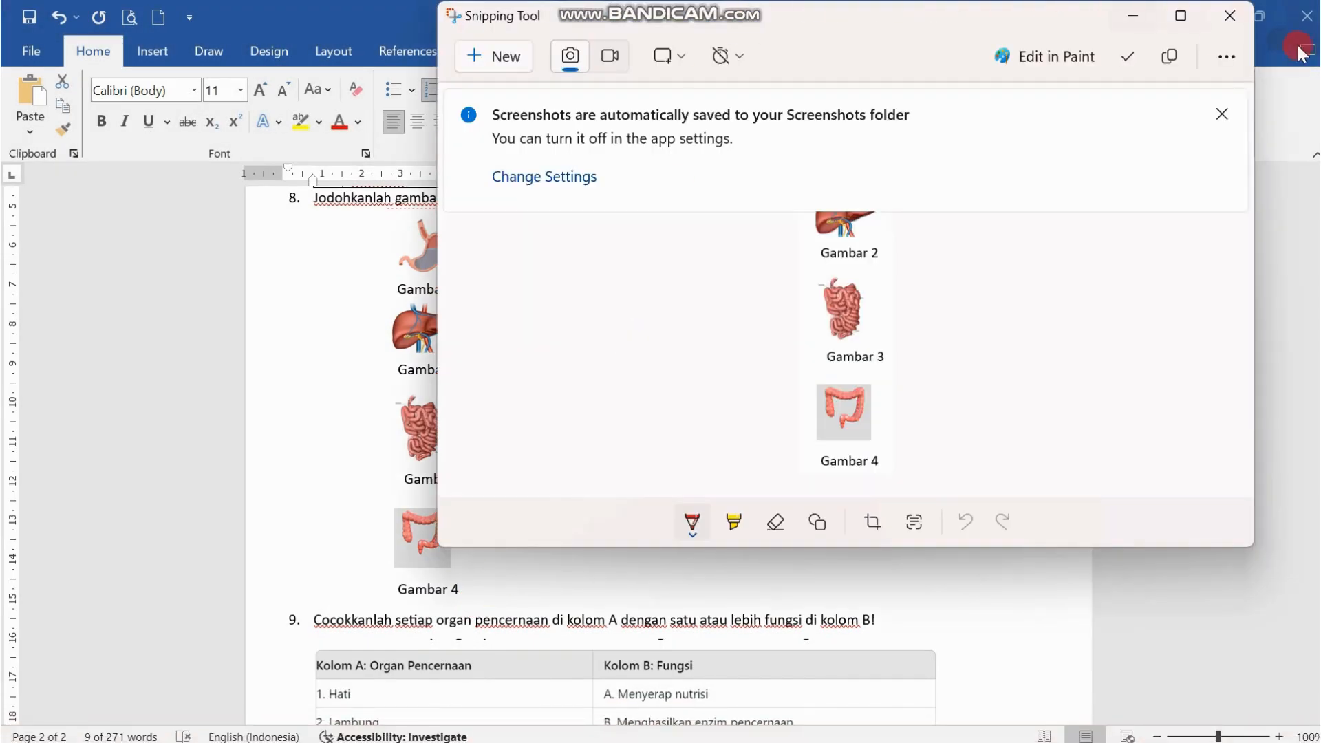
Step: Save the organ pictures snip as a PNG named "kumpulan gambar" in the question image folder
click(1168, 57)
click(1128, 57)
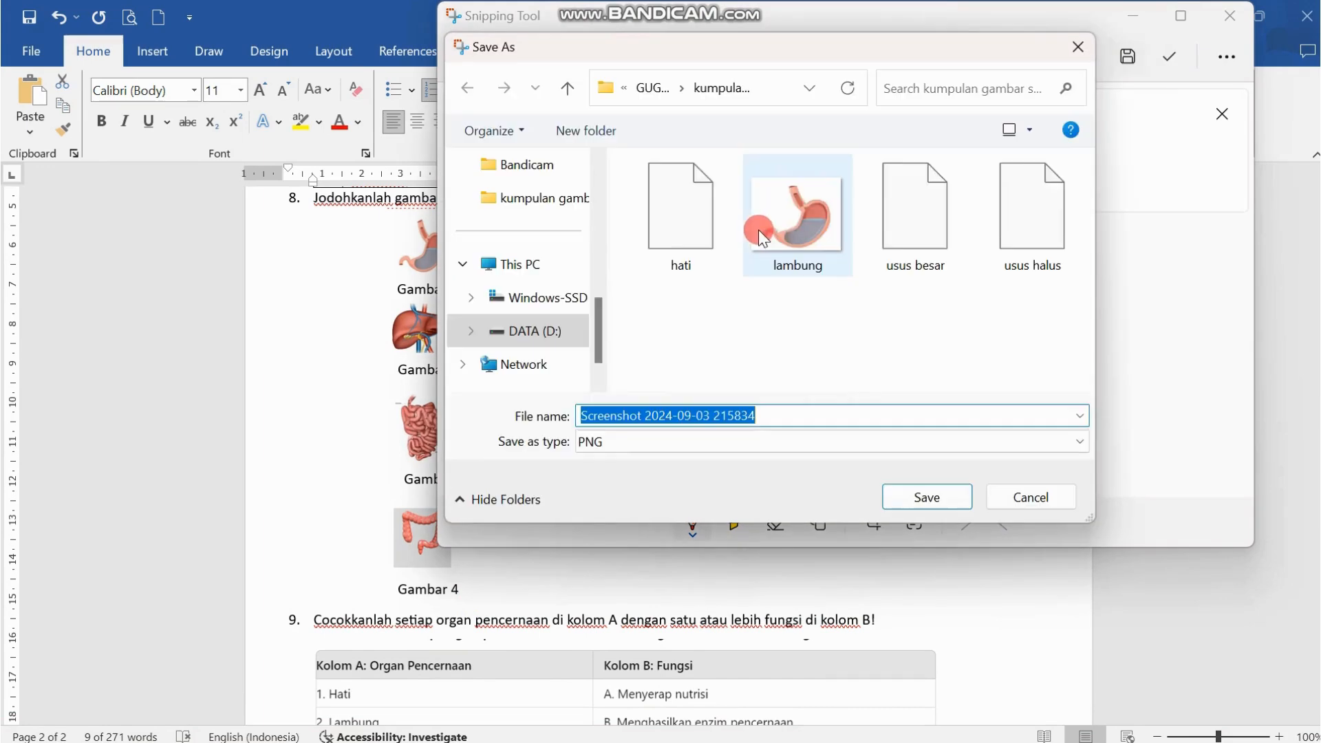
click(743, 412)
text(kumpulan gambar)
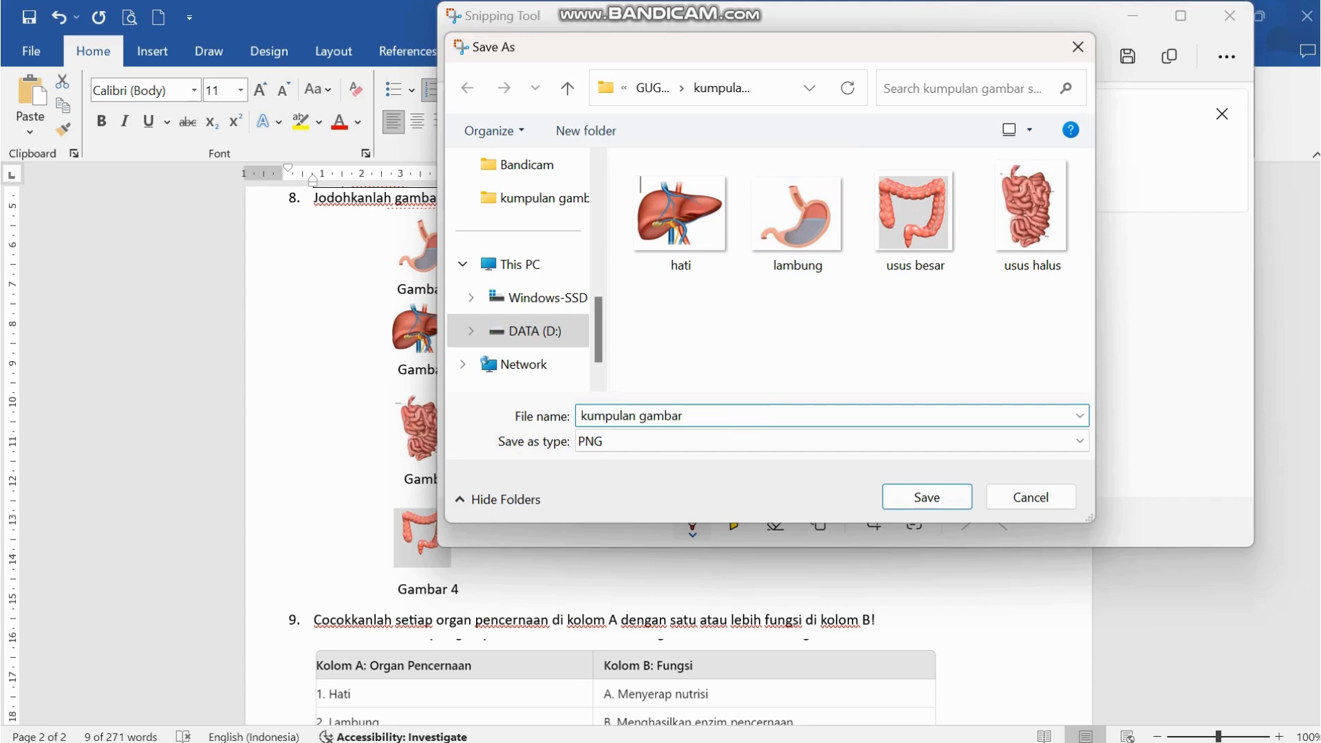
click(906, 496)
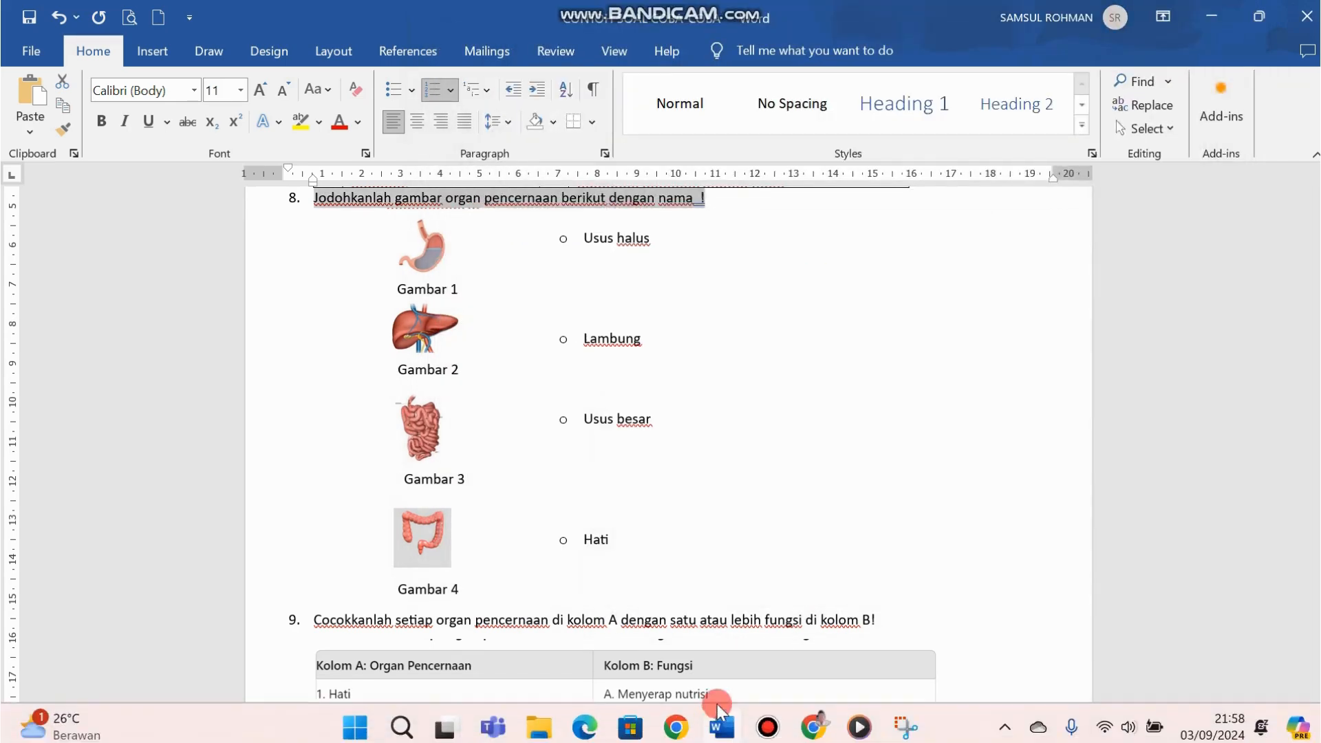
Step: Insert the "kumpulan gambar" image from the computer into the picture matching question in Google Forms
click(816, 724)
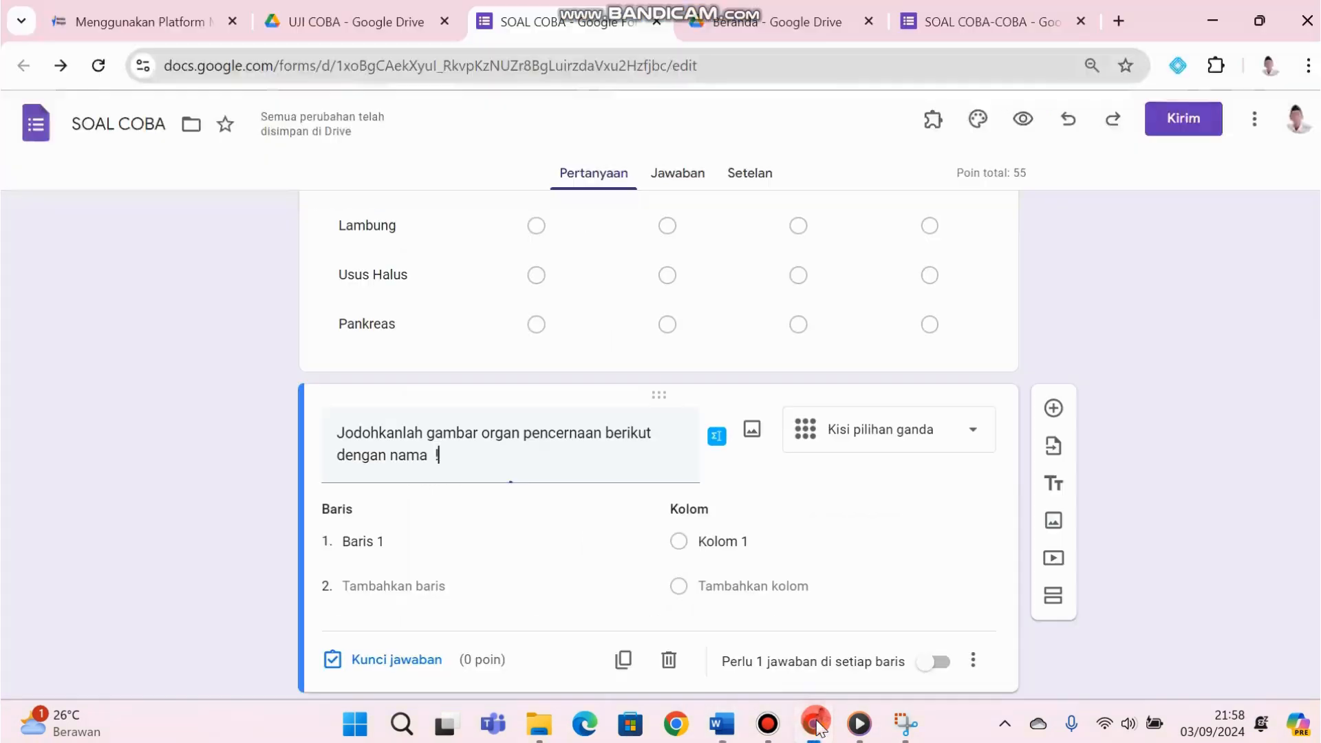
click(752, 430)
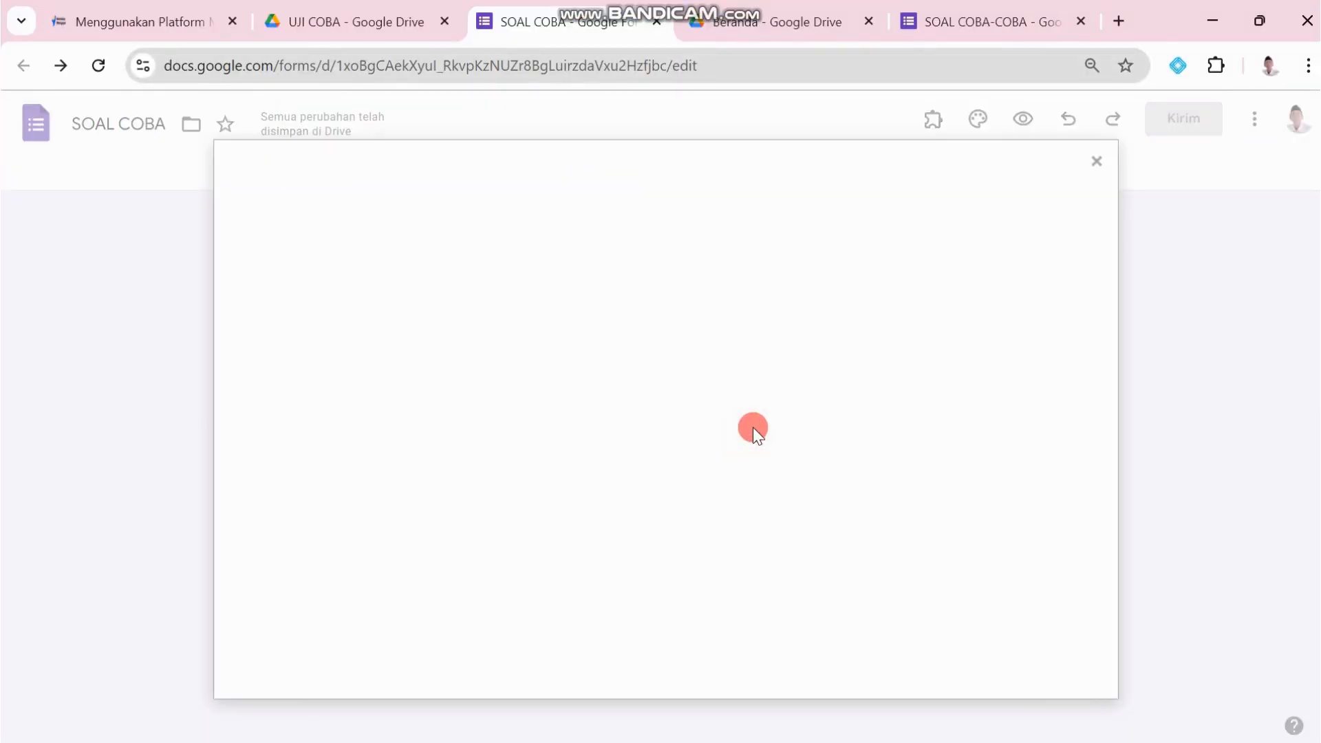
click(683, 541)
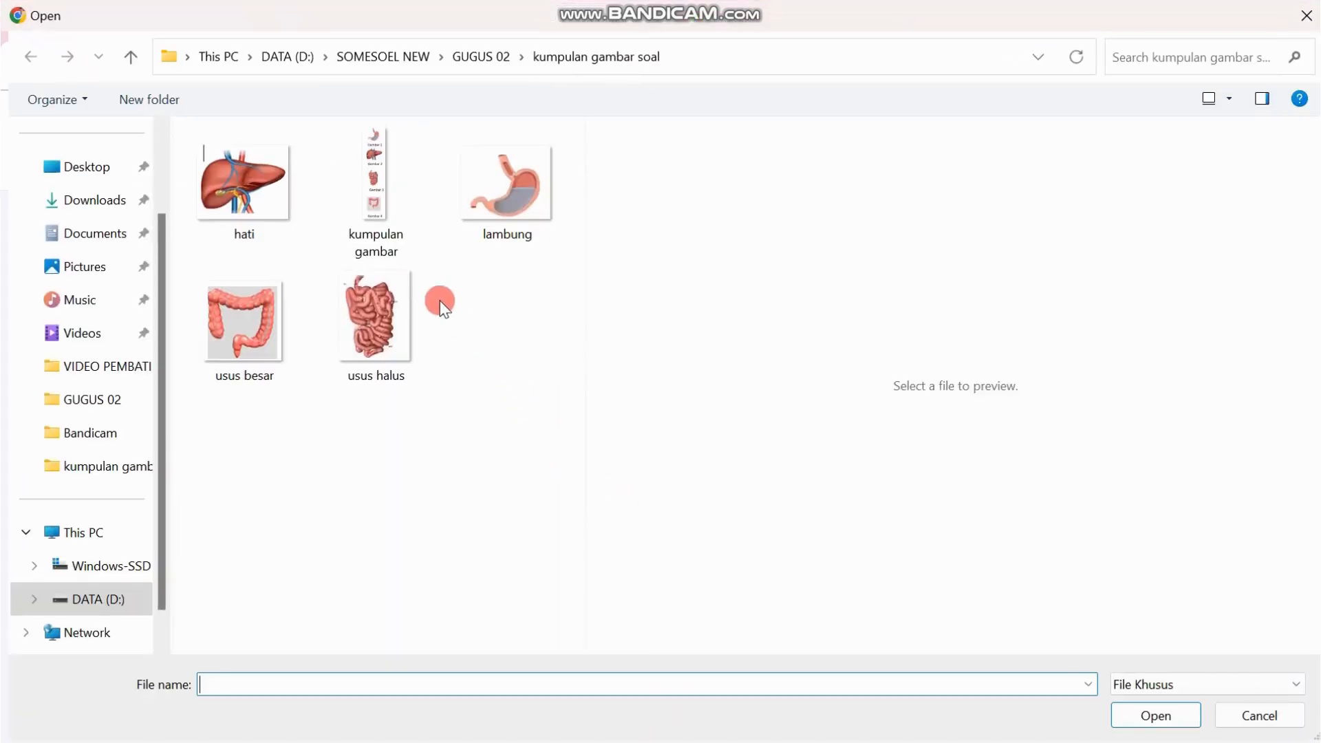
click(370, 161)
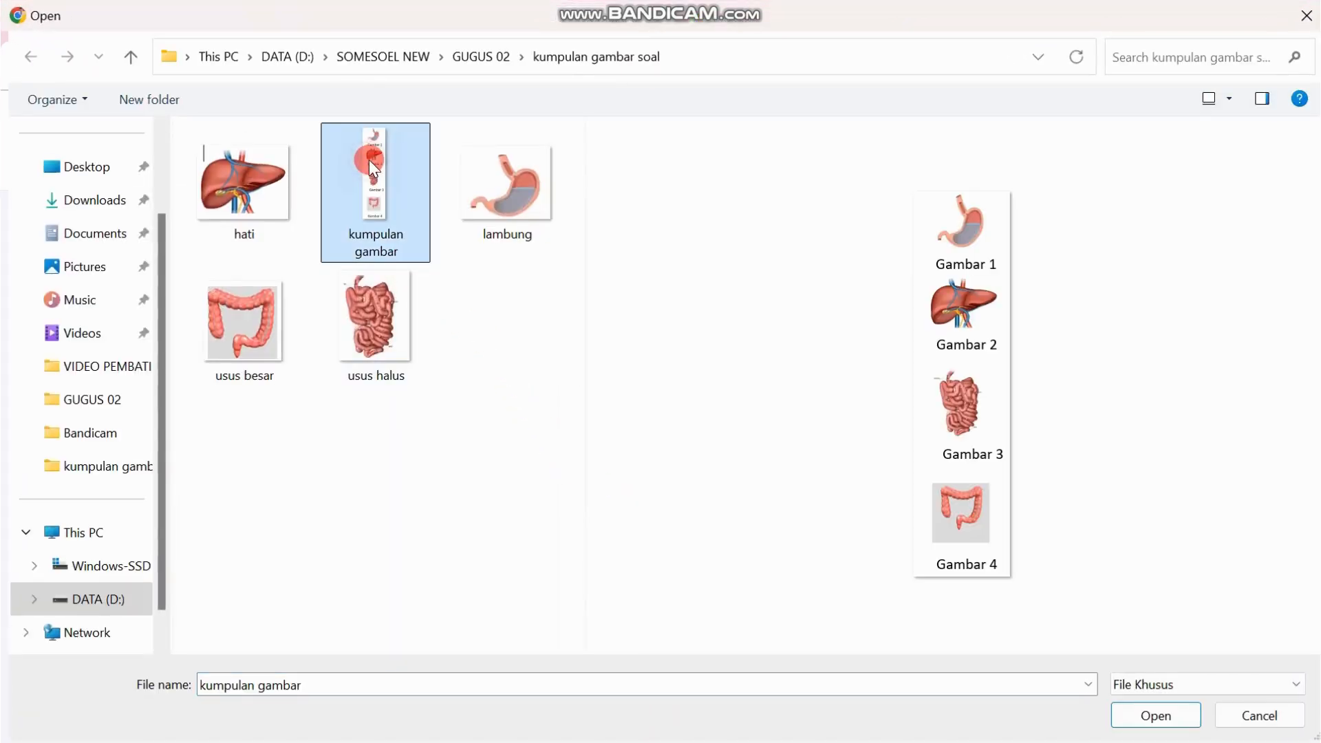
click(1163, 715)
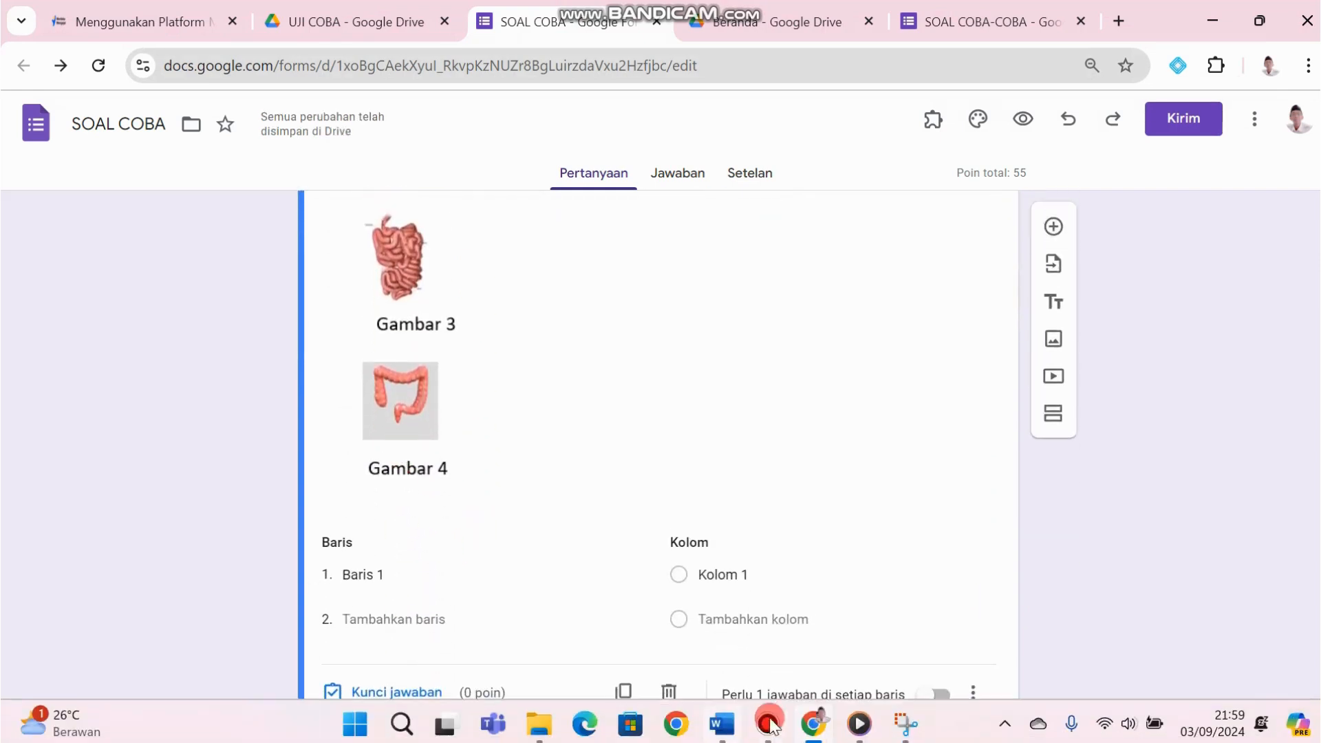
Step: Fill the picture matching grid's rows with Gambar 1, gambar 2, gambar 3 and gambar 4
mouse_move(812, 730)
click(721, 723)
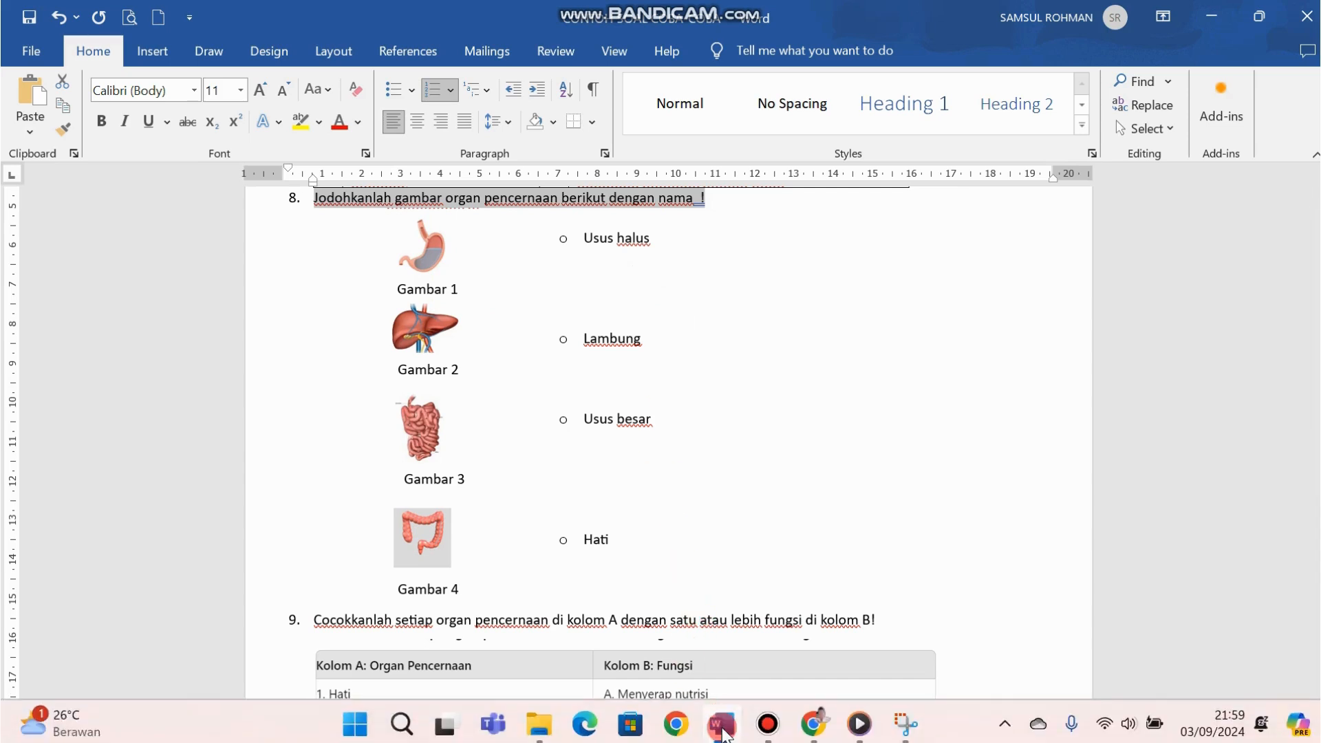
click(823, 729)
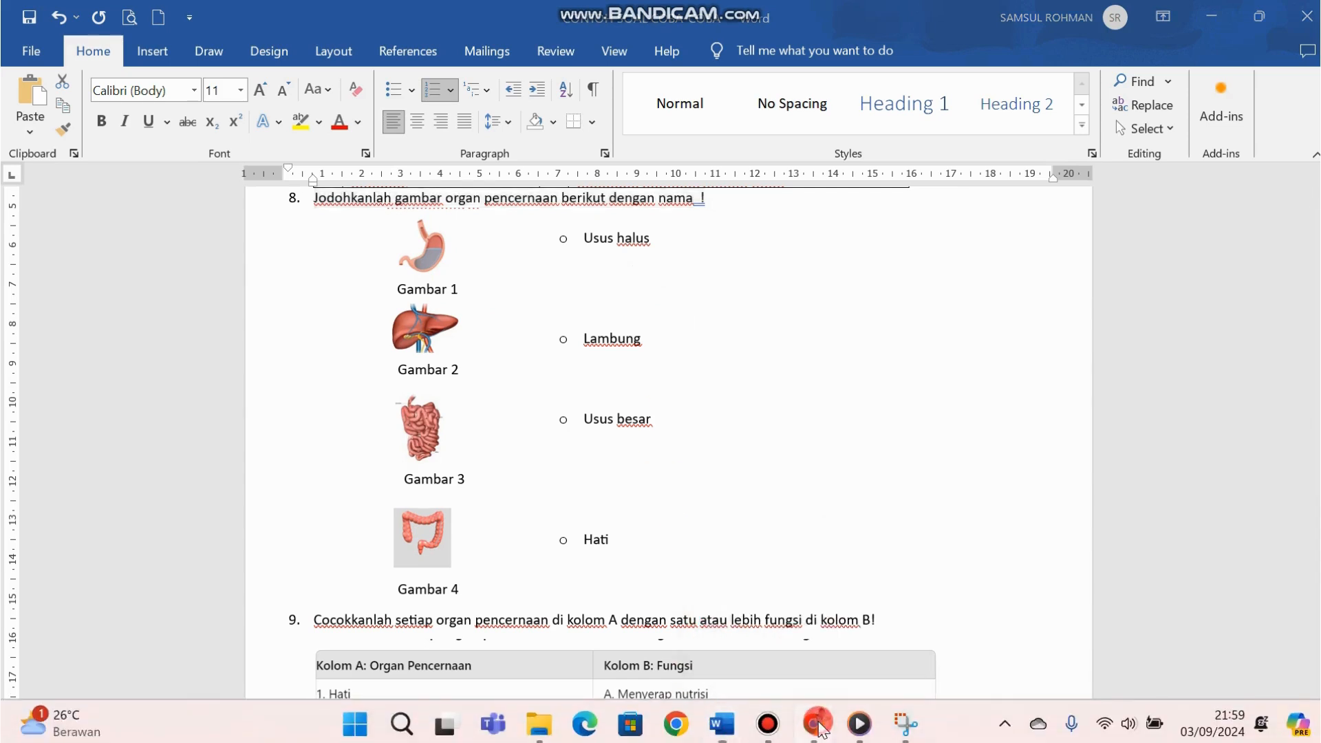
click(405, 578)
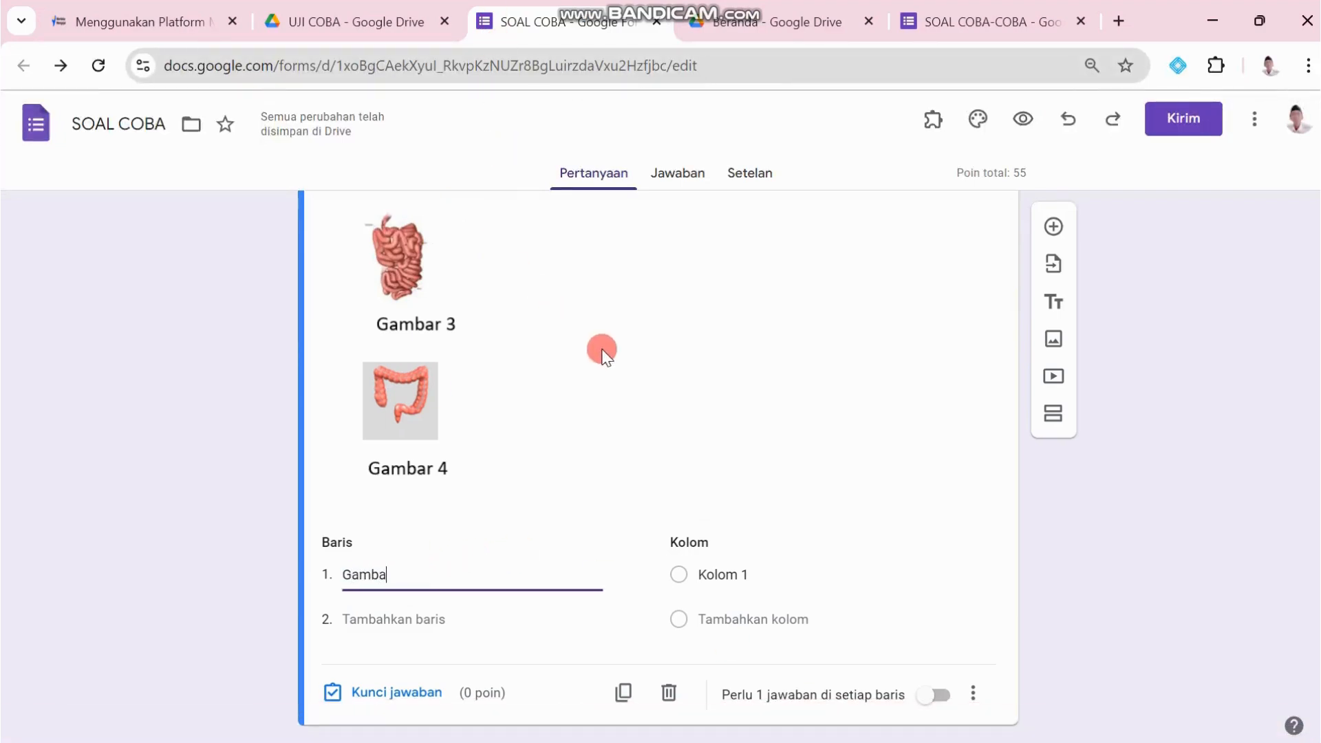
key(Return)
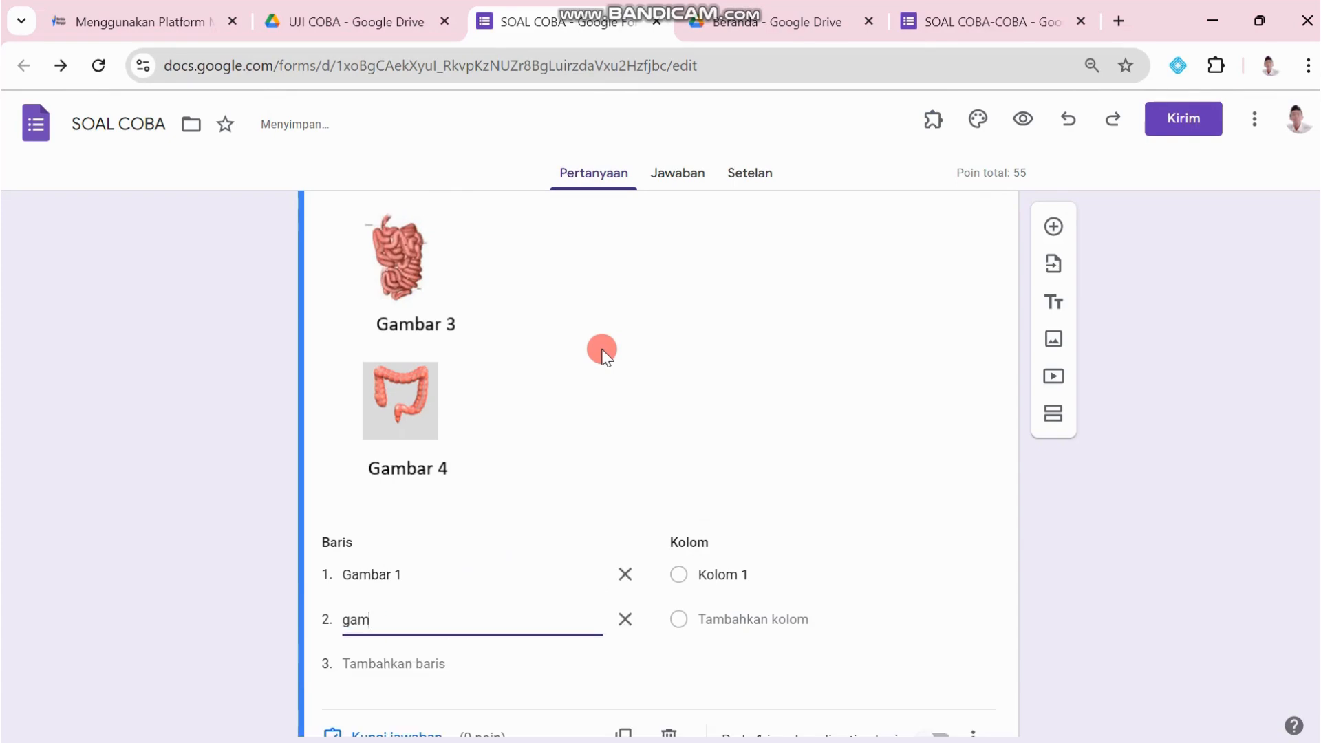
key(Return)
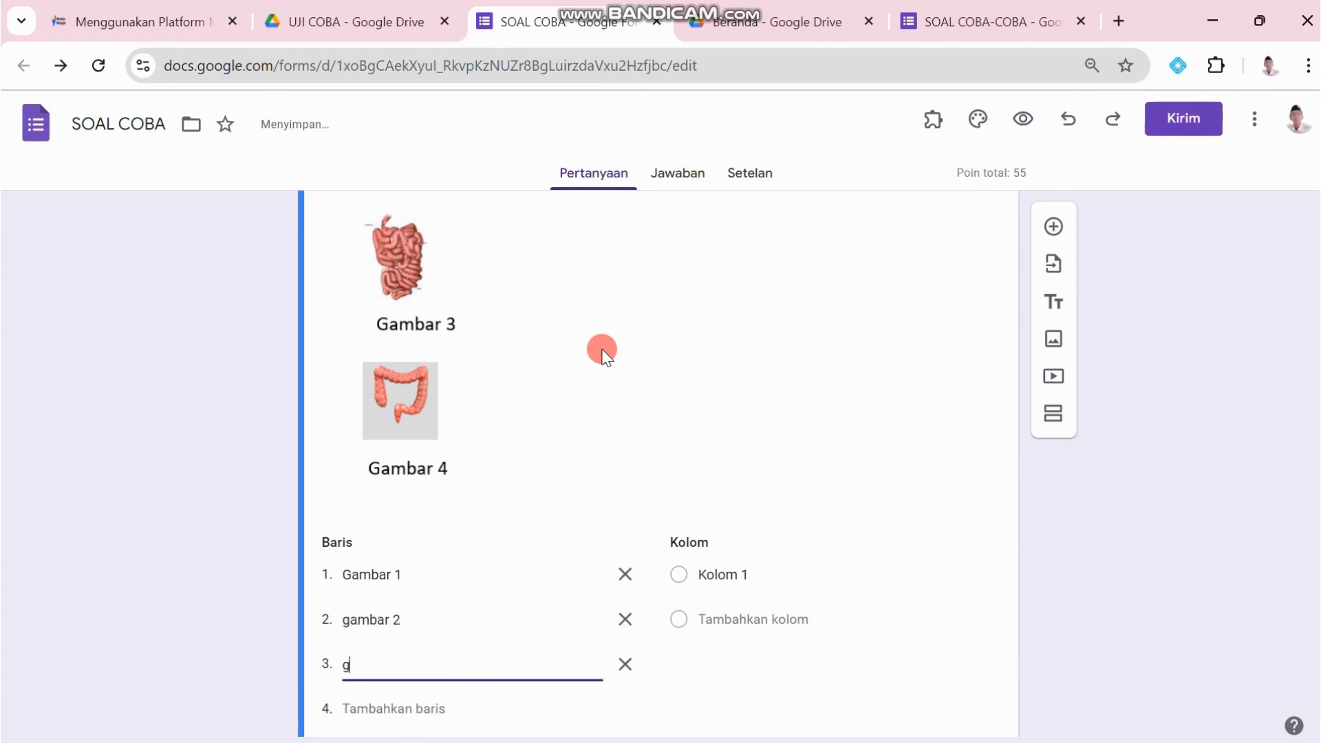
key(Return)
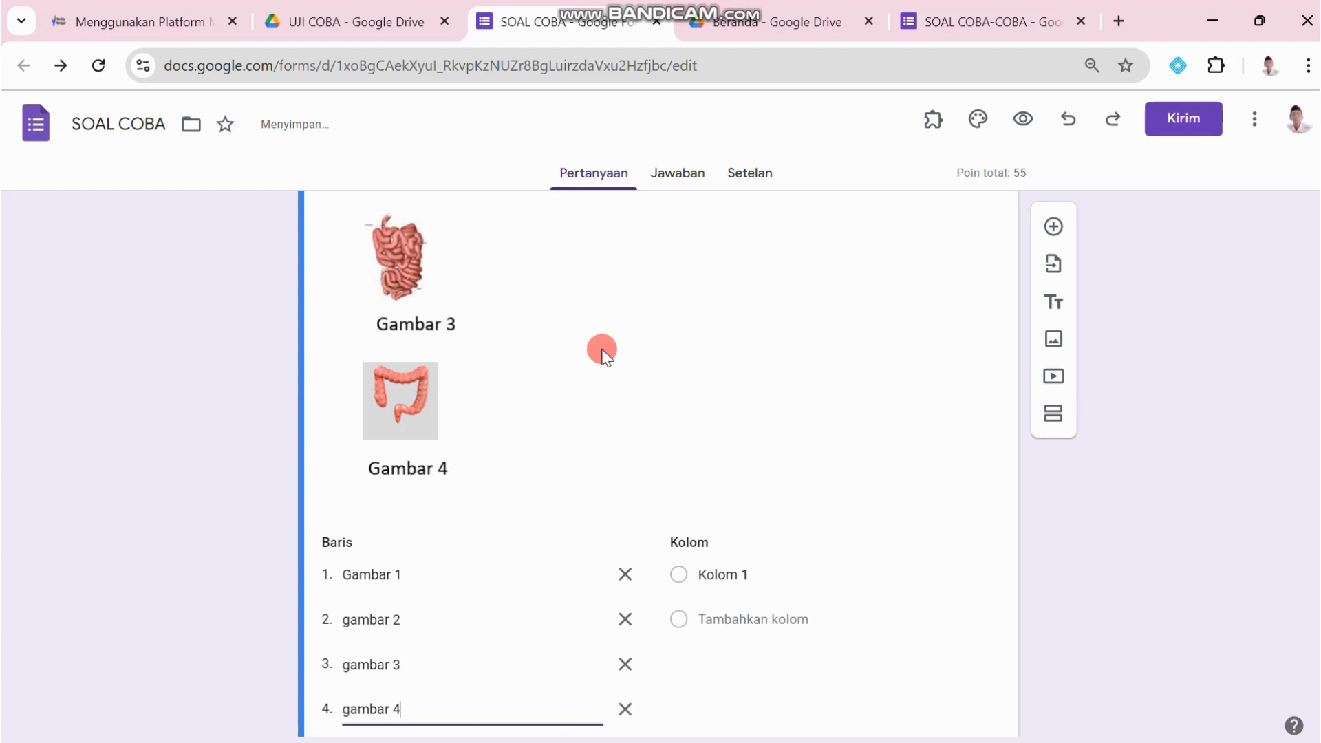
Step: Fill the grid's columns with the organ names from question 8 in Word: Usus halus, lambung, usus besar and hati
click(747, 575)
mouse_move(815, 736)
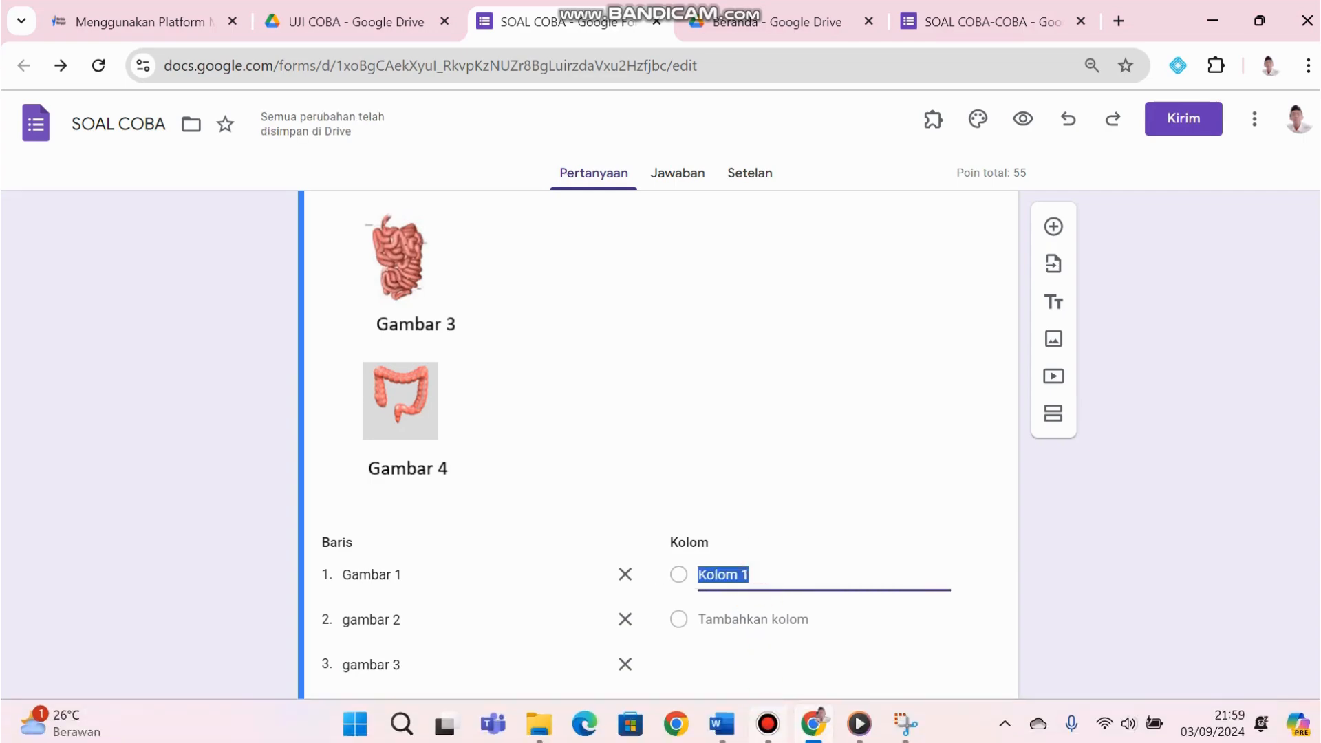
click(718, 733)
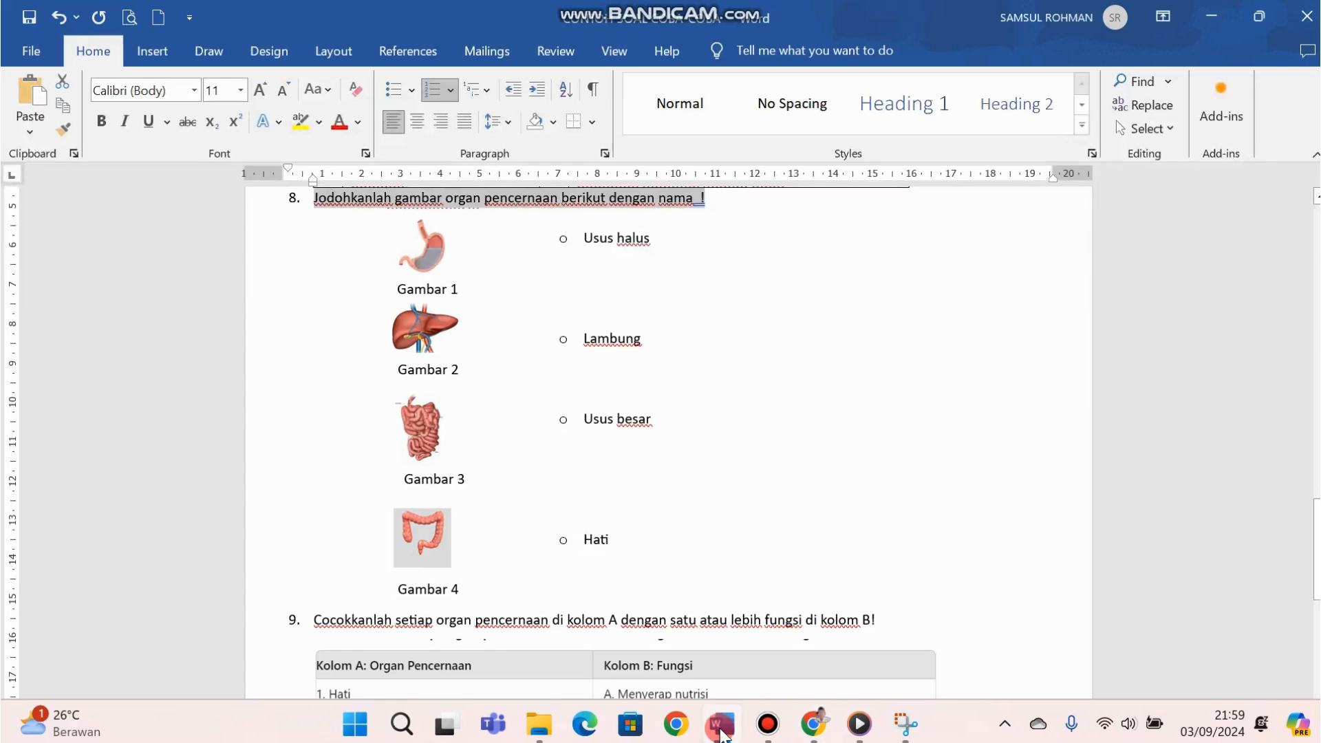
click(719, 732)
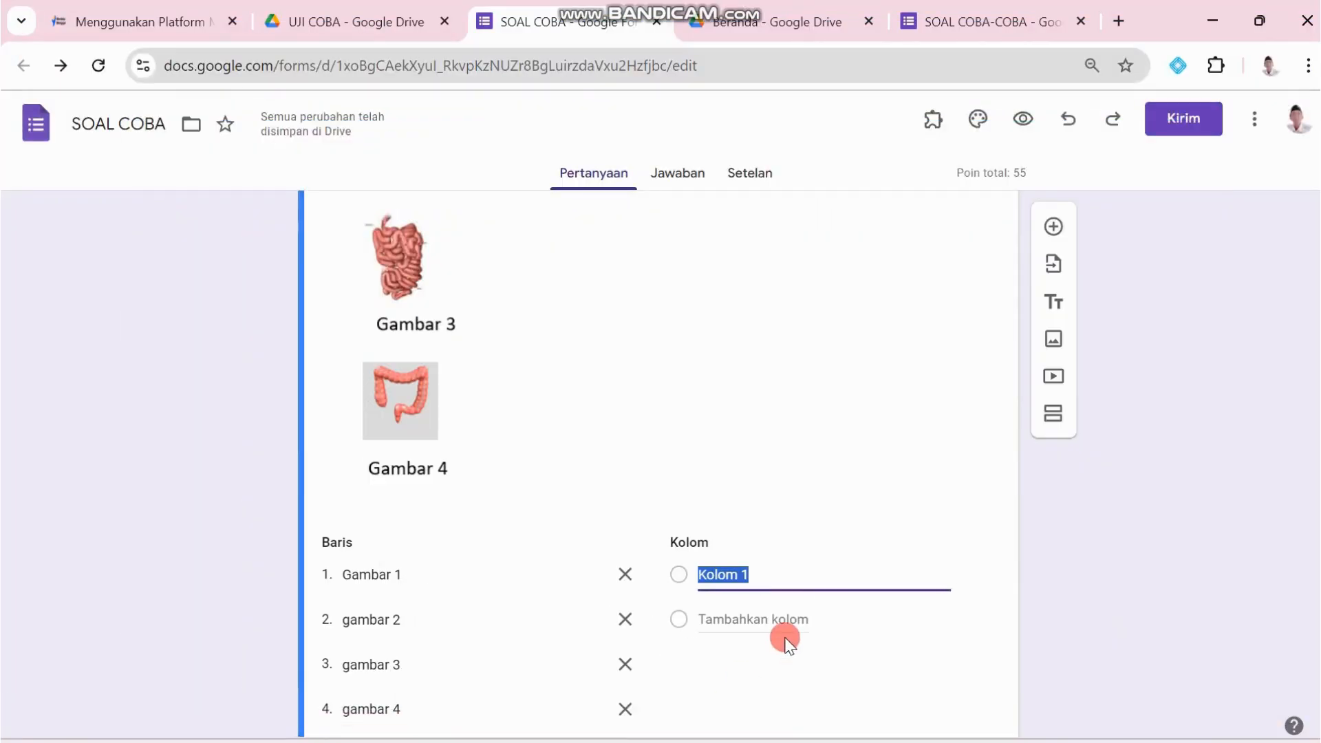
text(Usus halus)
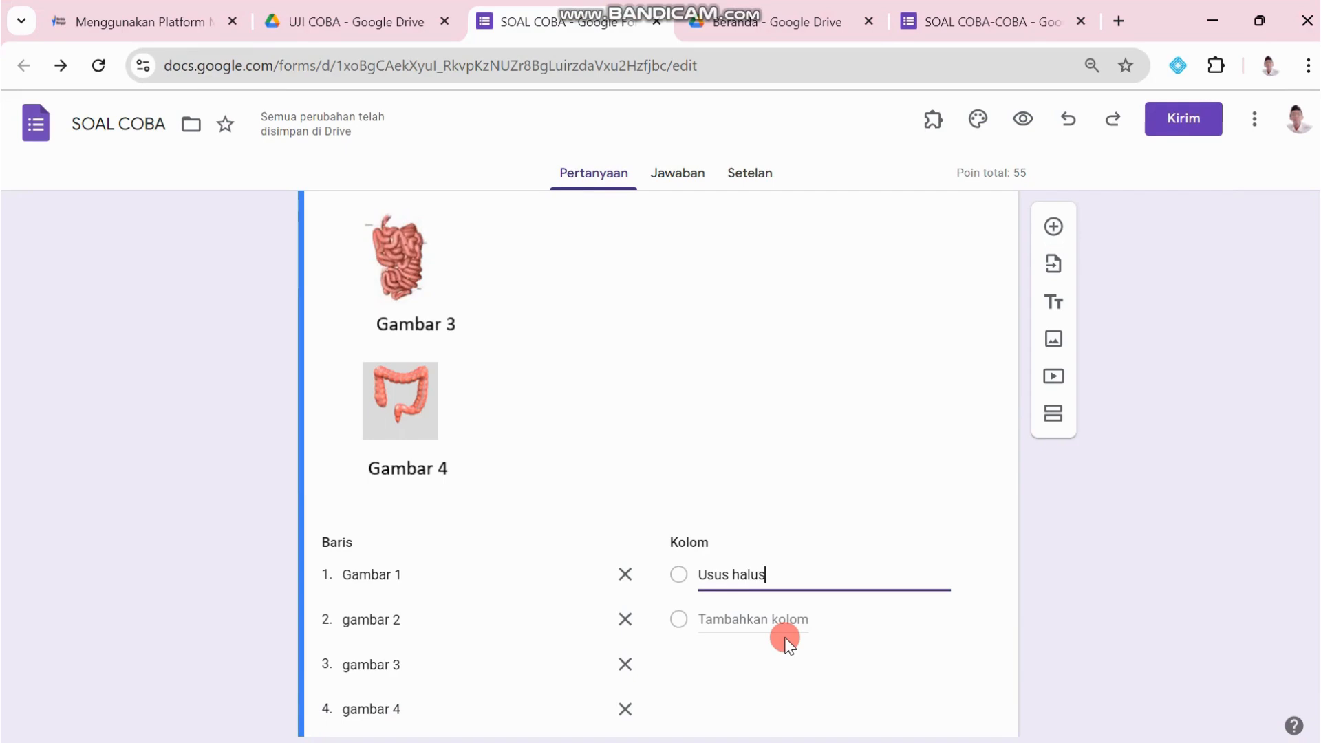
click(786, 636)
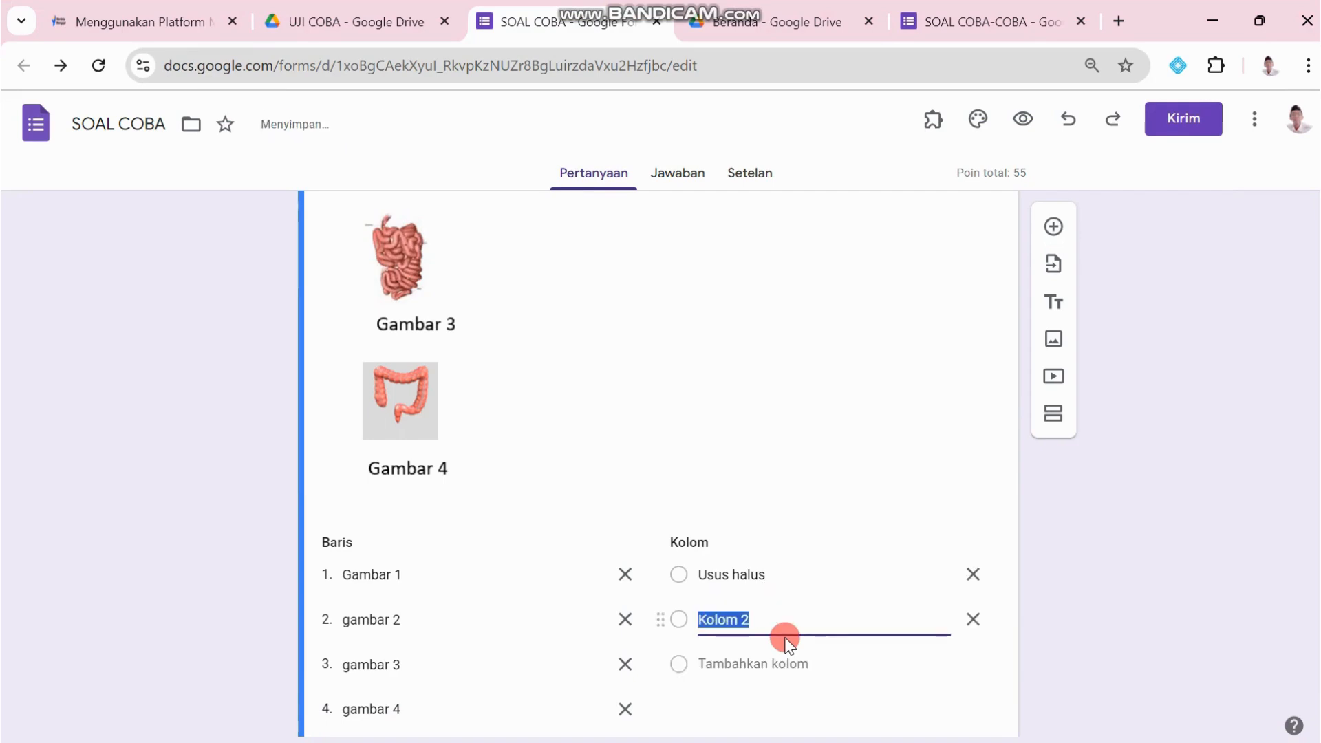
key(BackSpace)
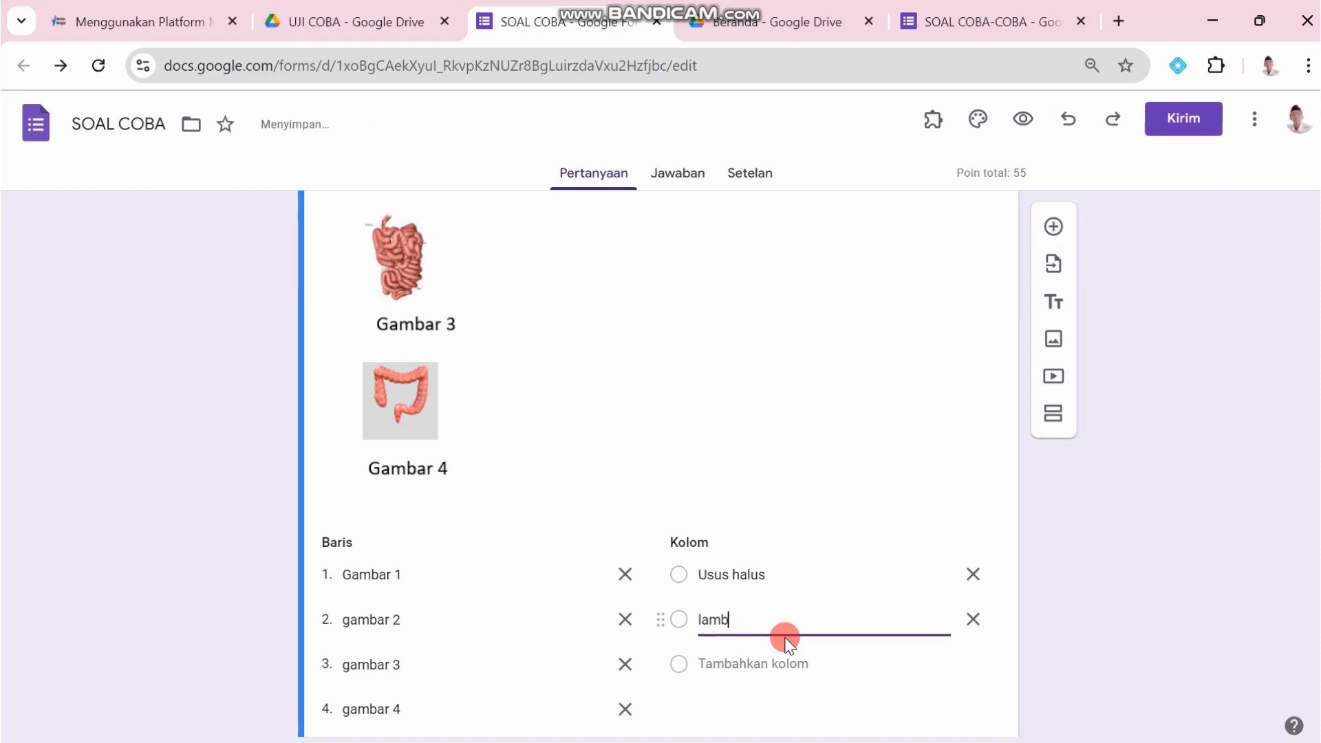
text(lambung)
key(Return)
text(us)
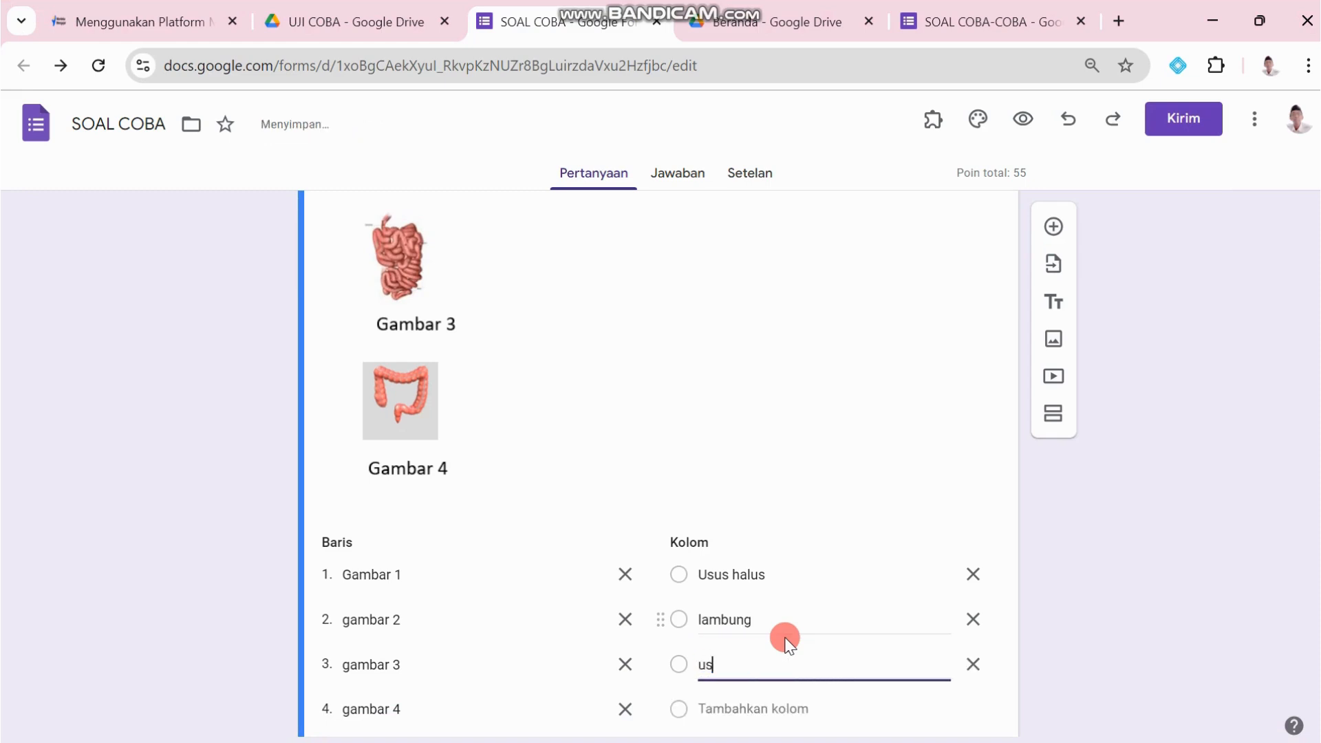
text(us besar)
key(Return)
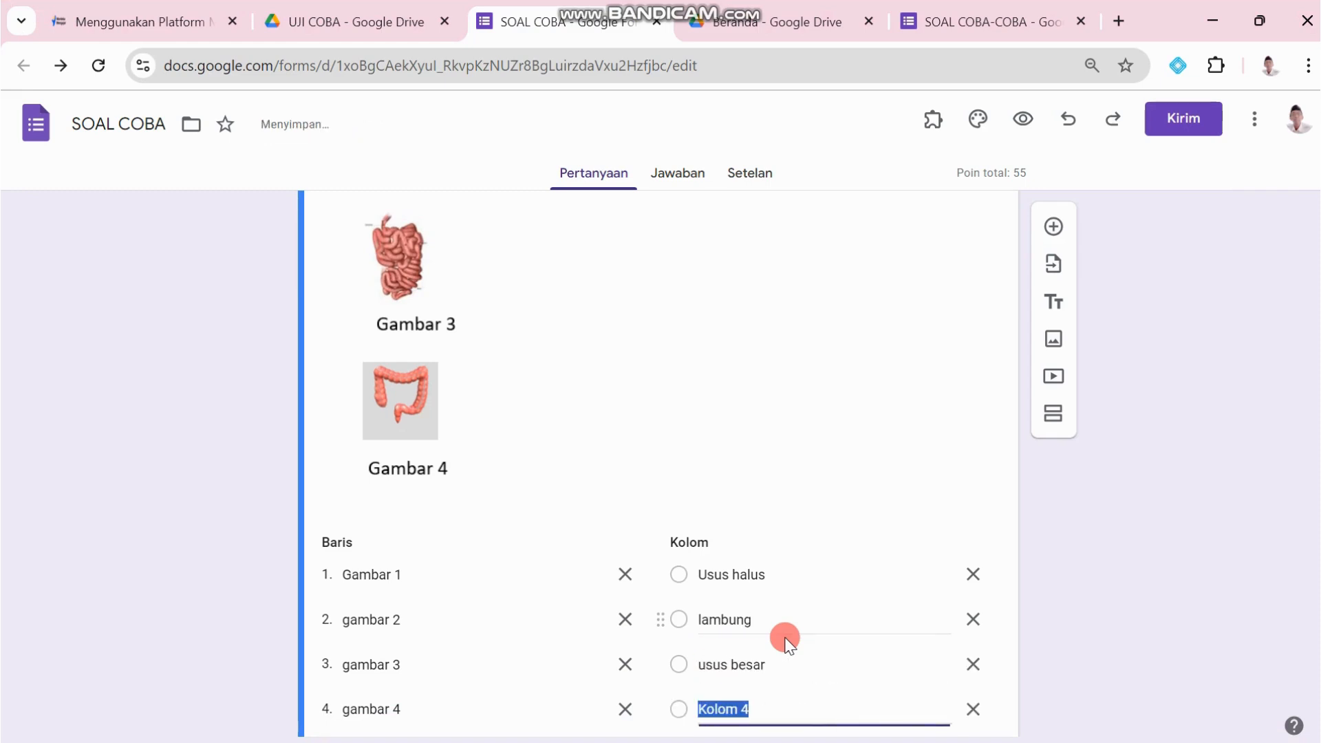
text(hati)
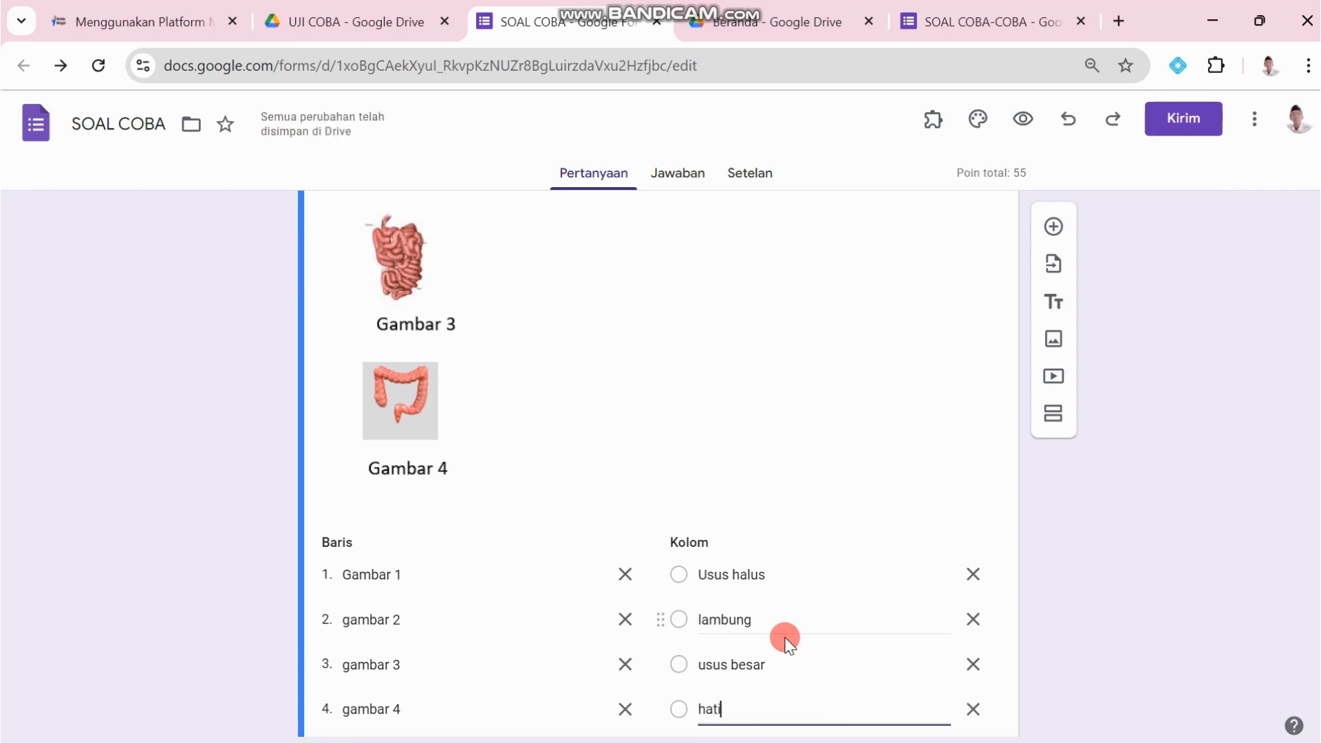
Step: Review the picture matching question's heading, organ pictures, rows and columns
scroll(716, 615, down, 3)
scroll(660, 418, up, 7)
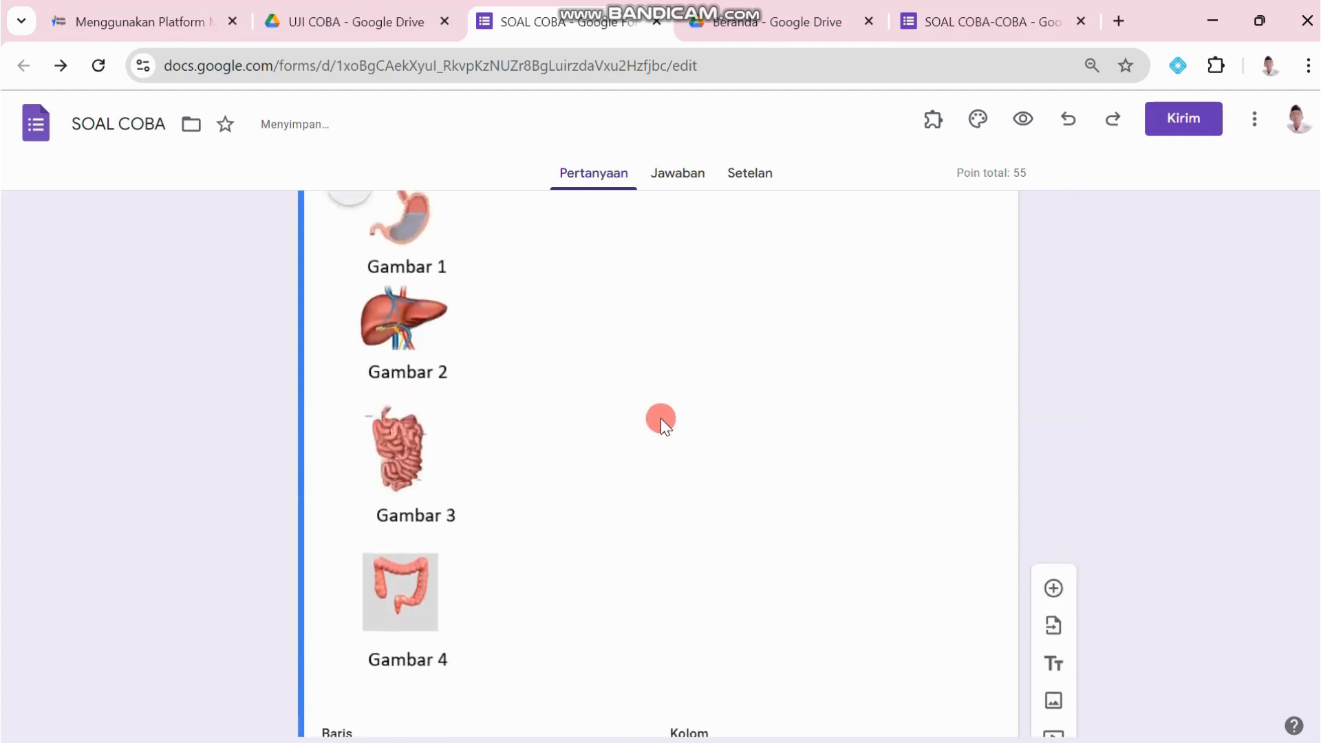
scroll(660, 419, down, 6)
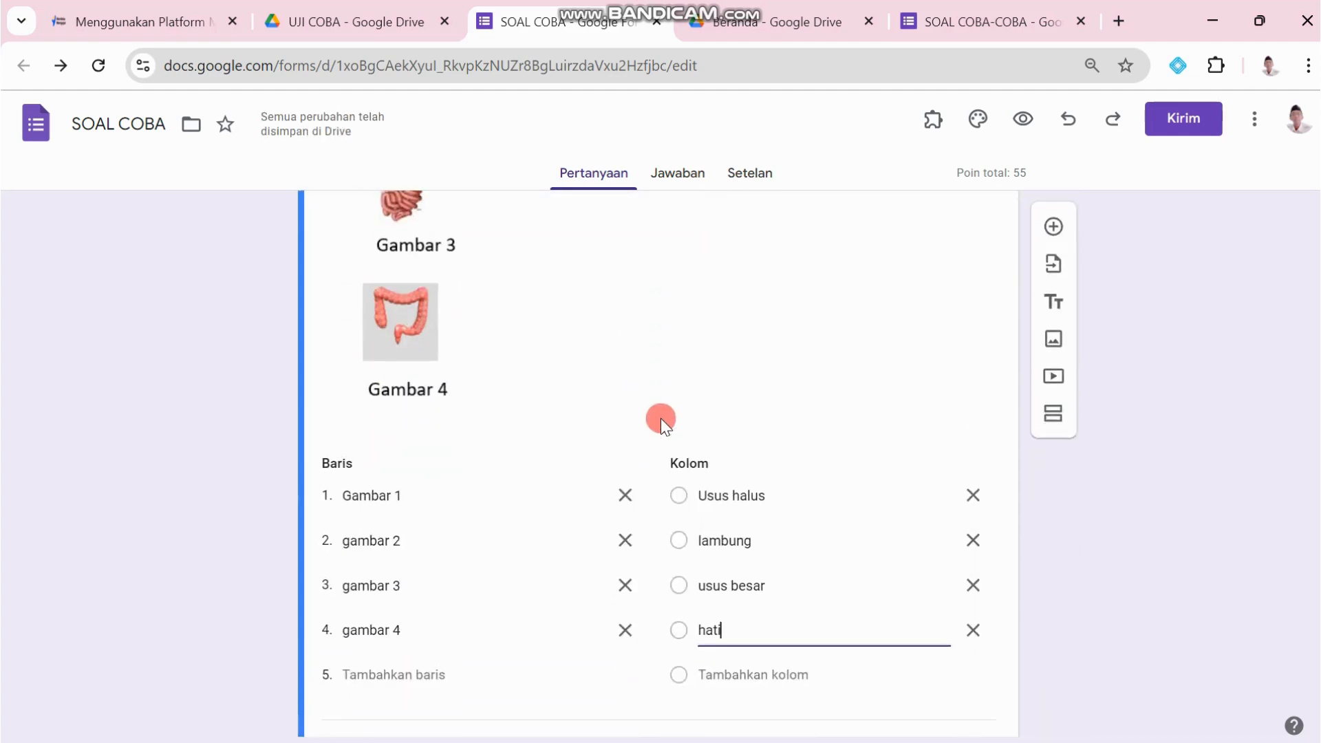
scroll(660, 419, up, 3)
scroll(661, 418, down, 5)
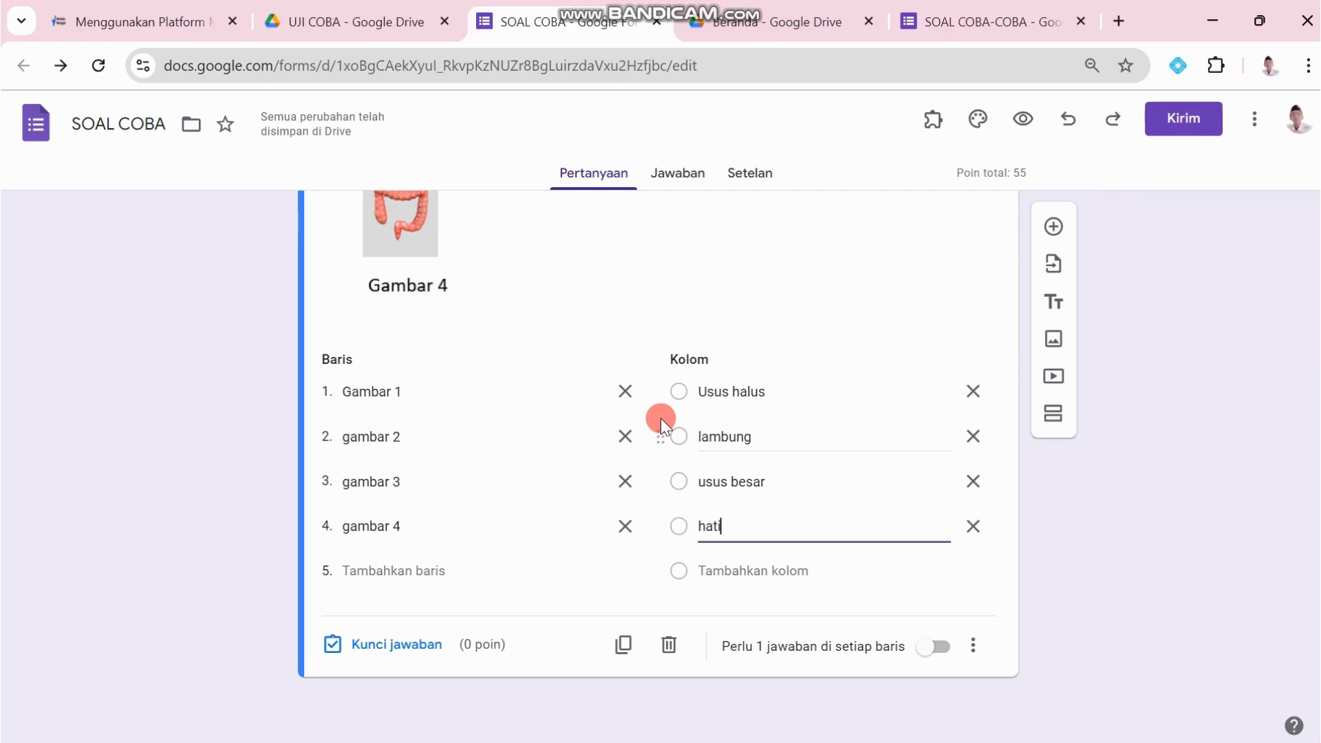
scroll(661, 418, up, 5)
scroll(472, 383, up, 1)
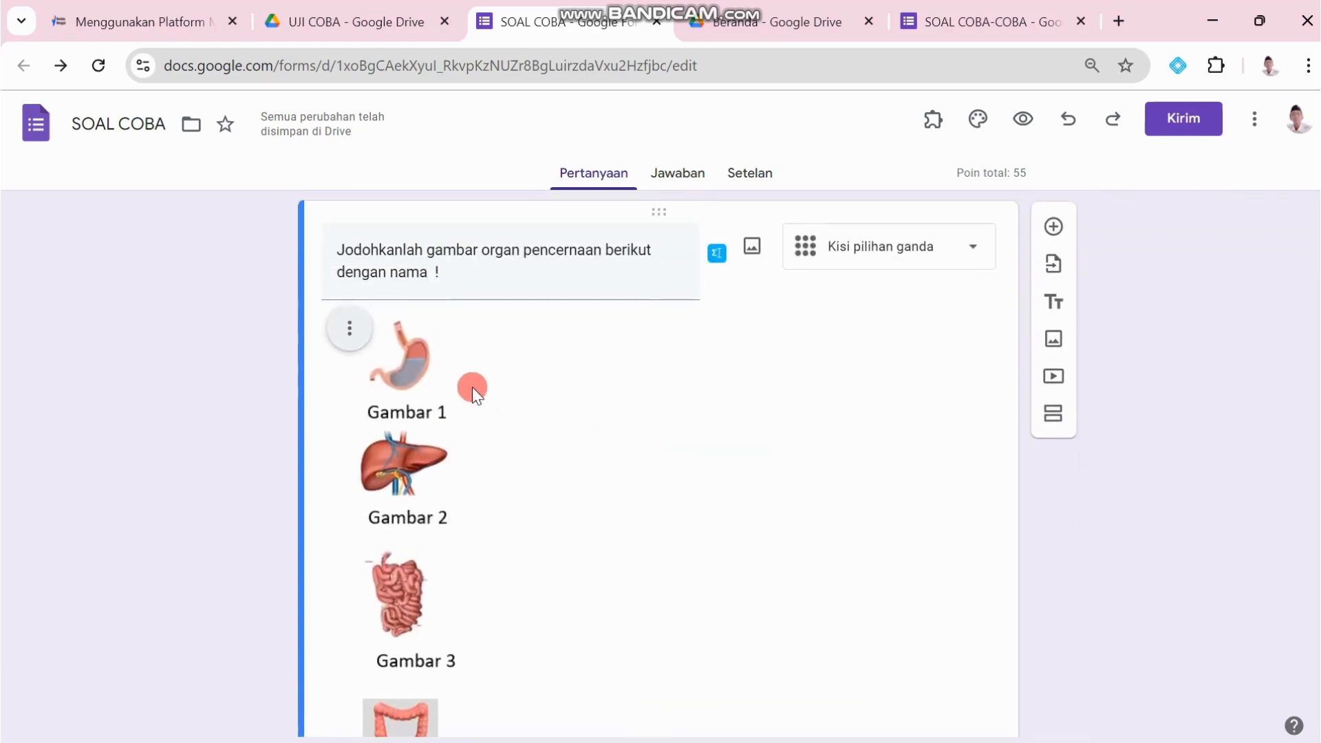
scroll(601, 422, down, 7)
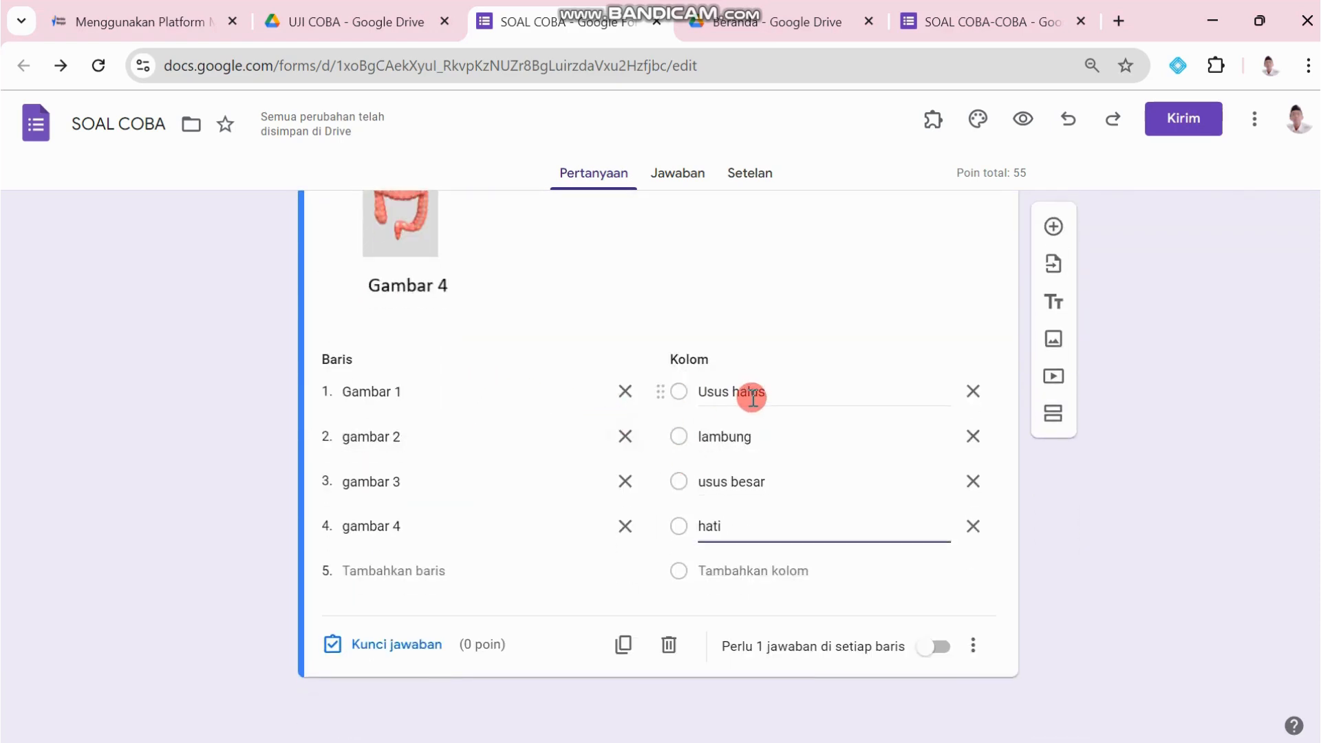
scroll(753, 396, up, 3)
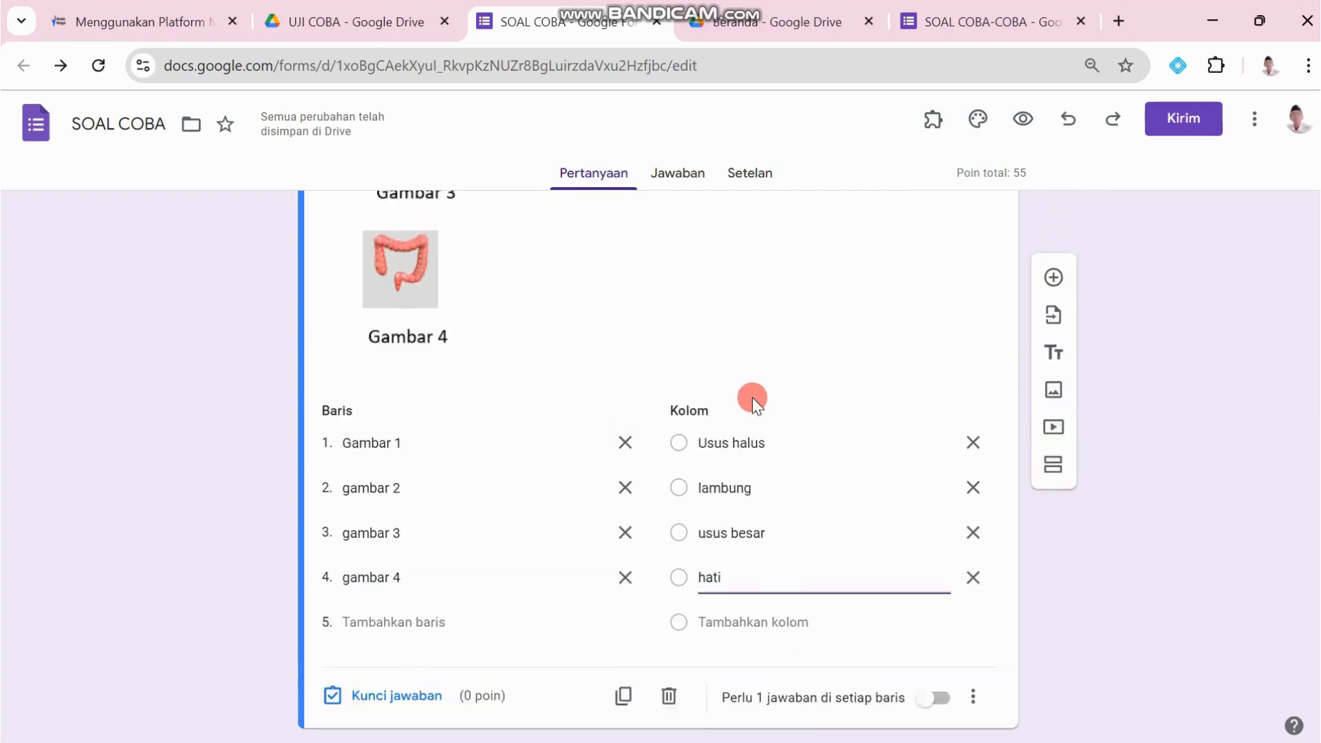
scroll(568, 521, down, 3)
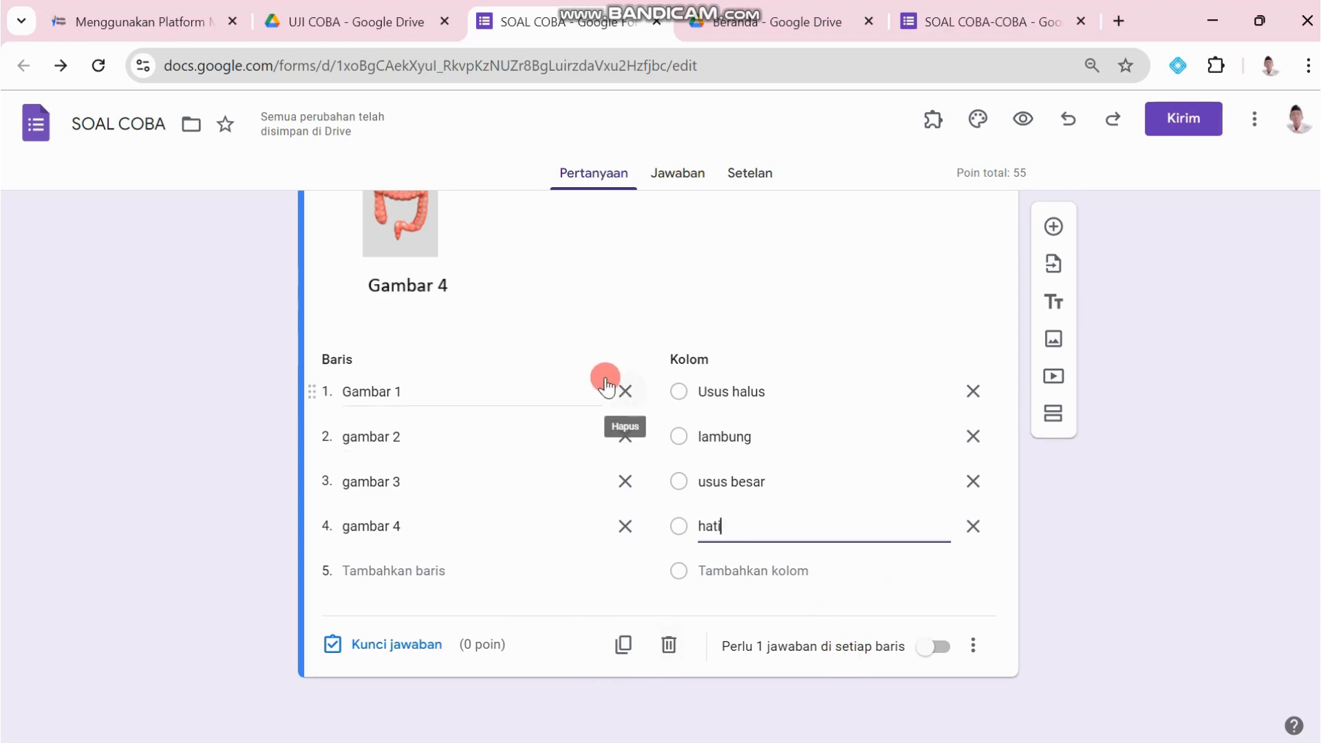
Step: Open the picture matching question's answer key and mark lambung for Gambar 1 and hati for gambar 2
click(404, 652)
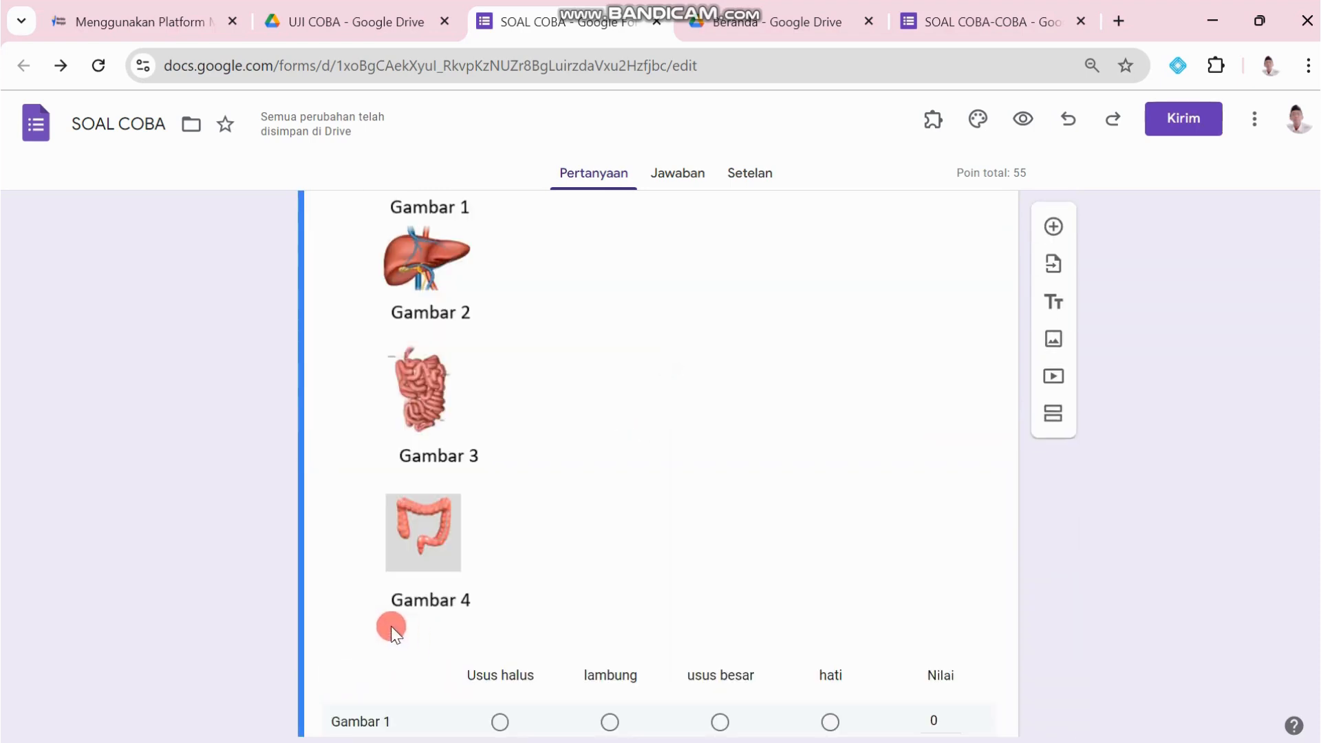
scroll(678, 512, down, 3)
scroll(658, 480, up, 7)
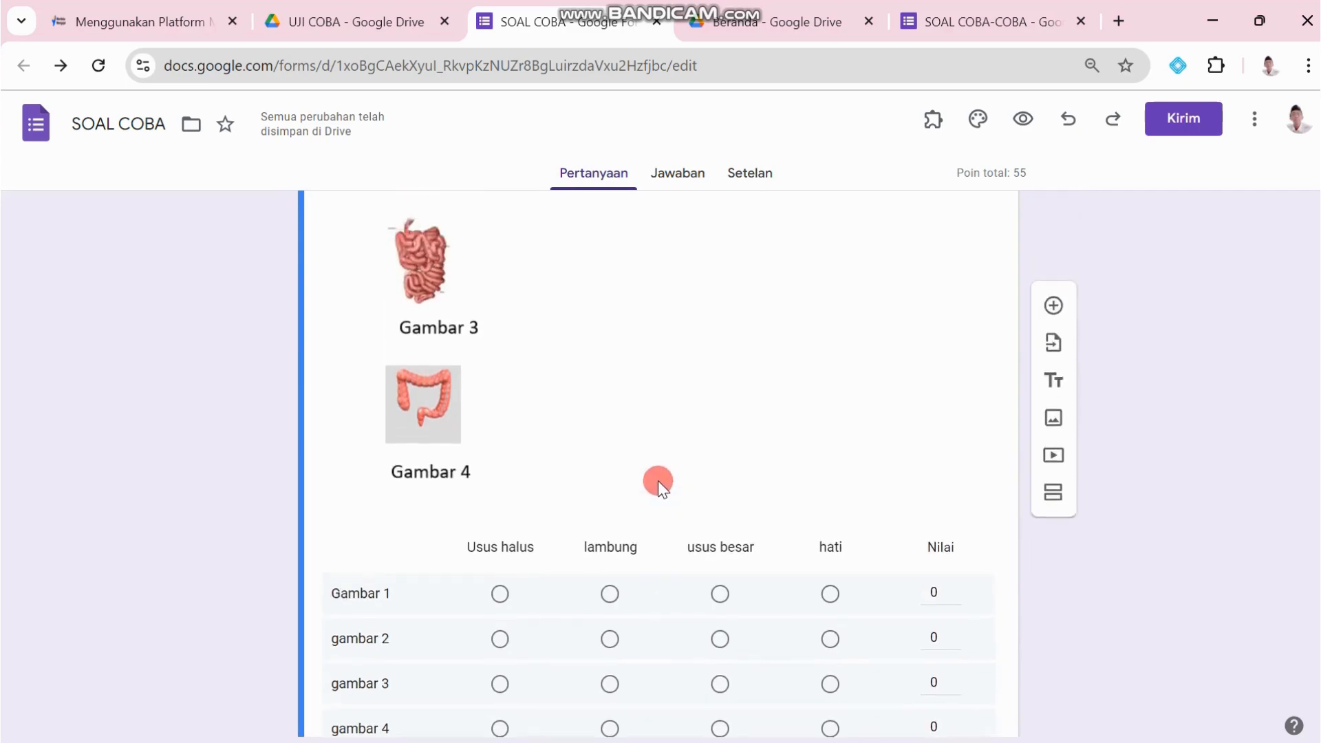
scroll(658, 480, down, 7)
click(610, 514)
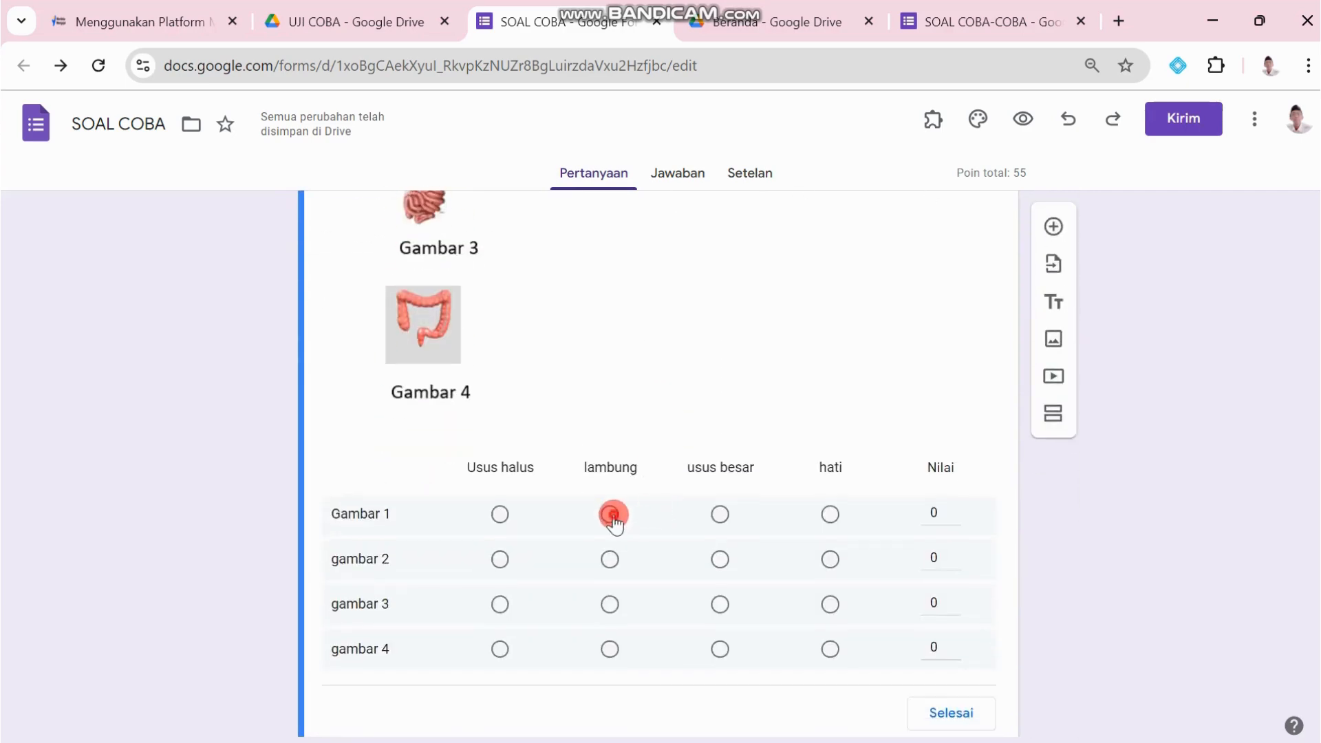
scroll(612, 426, up, 5)
scroll(612, 413, down, 6)
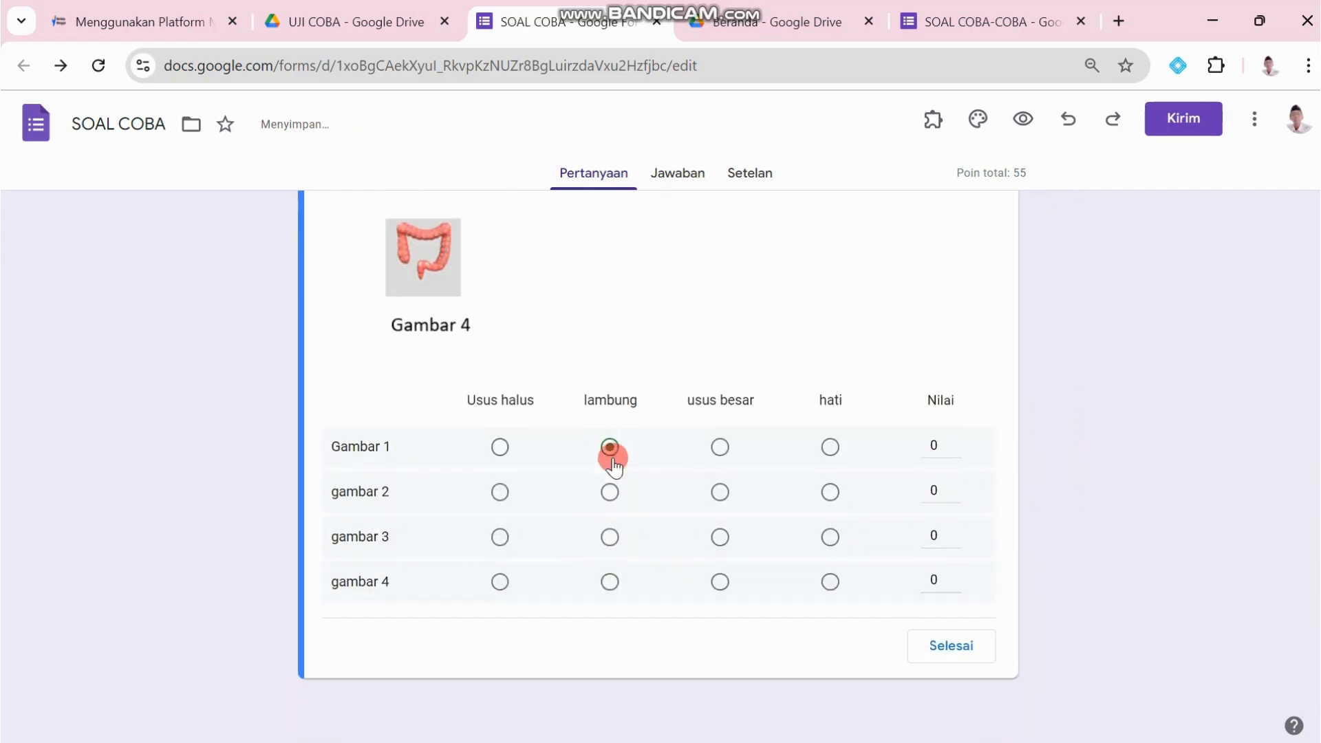
click(831, 491)
Step: Mark Usus halus as the correct answer for gambar 3 and usus besar for gambar 4
scroll(509, 299, up, 6)
scroll(522, 316, down, 5)
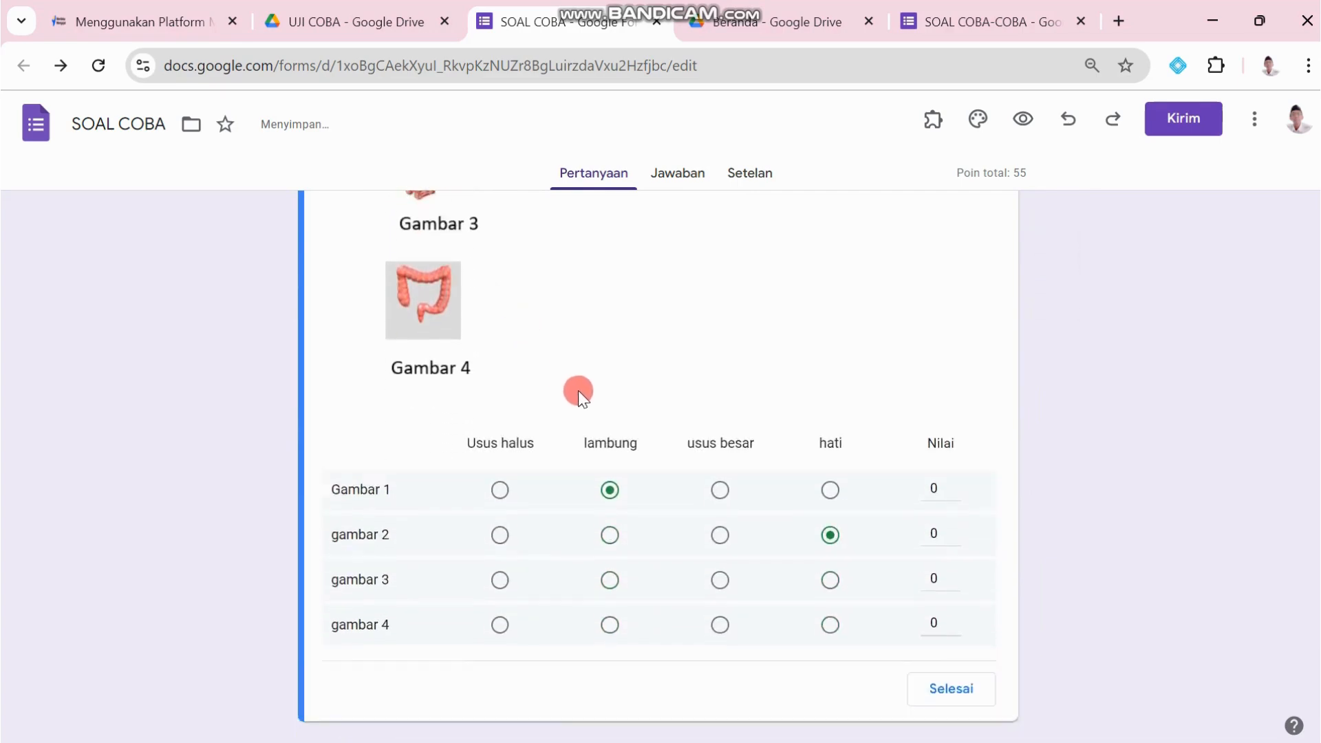
scroll(578, 390, down, 1)
click(500, 536)
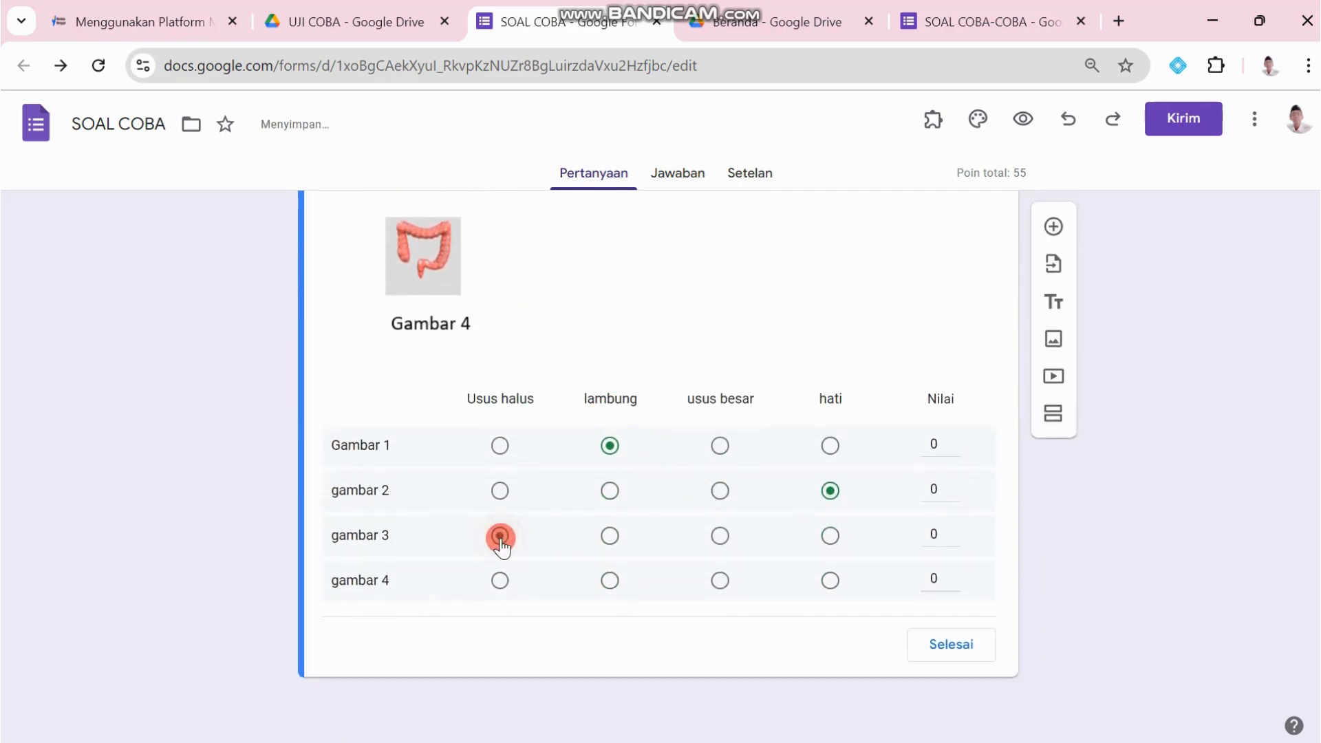
click(603, 436)
click(720, 582)
Step: Set 5 points for each of the four picture rows and finish the answer key
double_click(939, 448)
text(5)
double_click(938, 489)
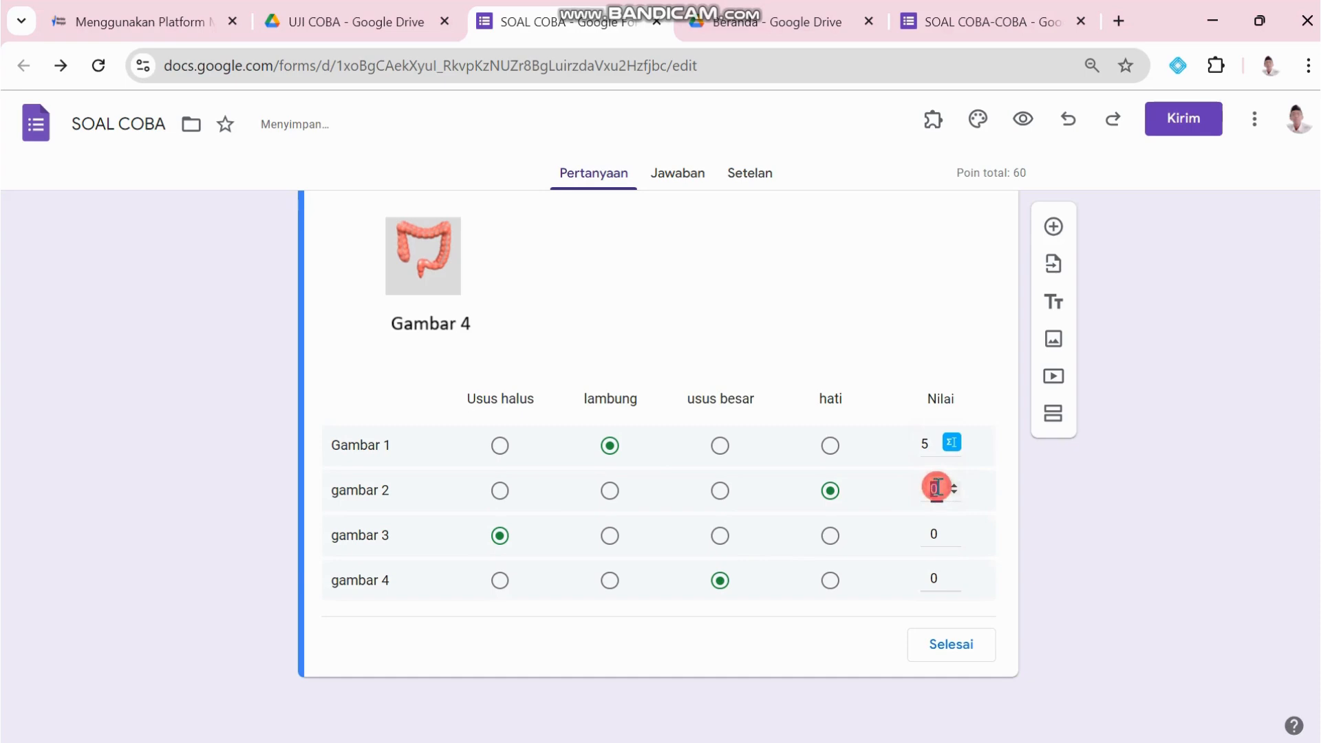
text(5)
double_click(940, 533)
text(5)
double_click(946, 575)
text(5)
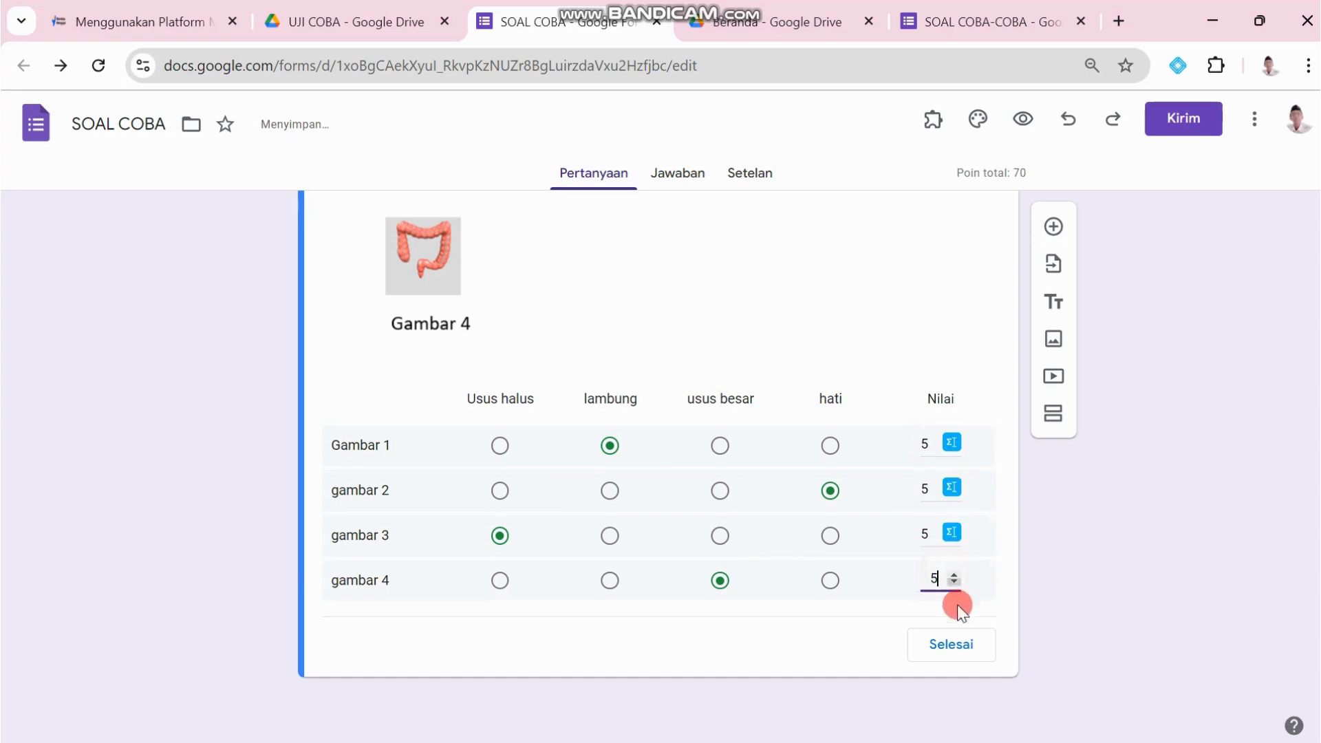
click(954, 642)
Step: Require one answer in every row of the picture matching question
scroll(839, 553, down, 10)
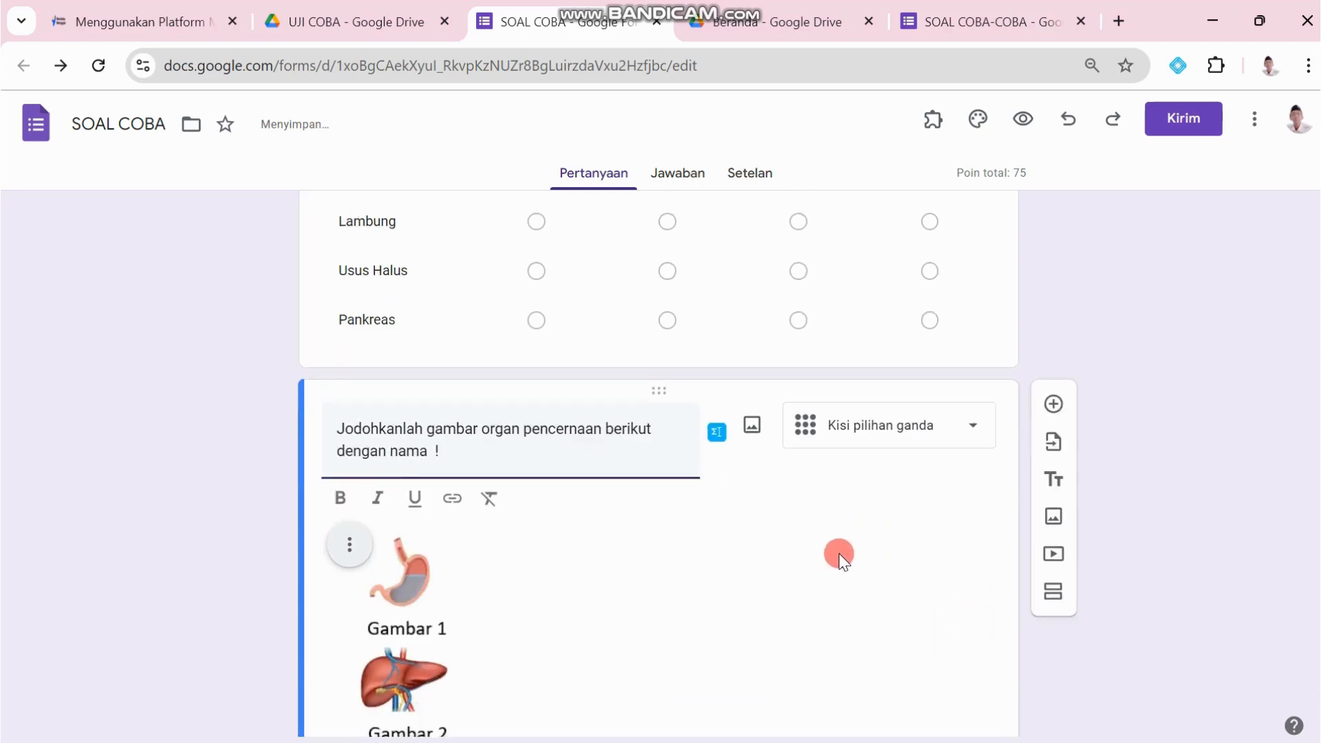
click(934, 647)
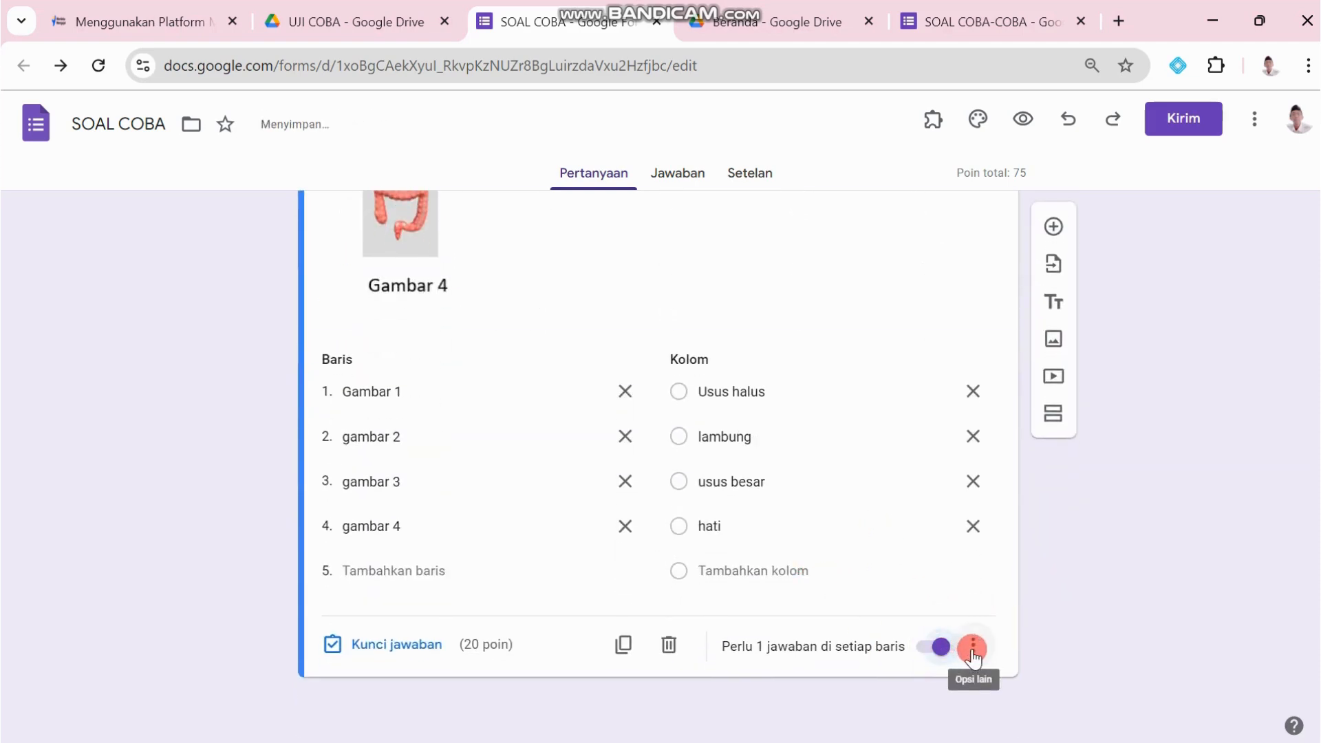
click(970, 648)
click(1052, 692)
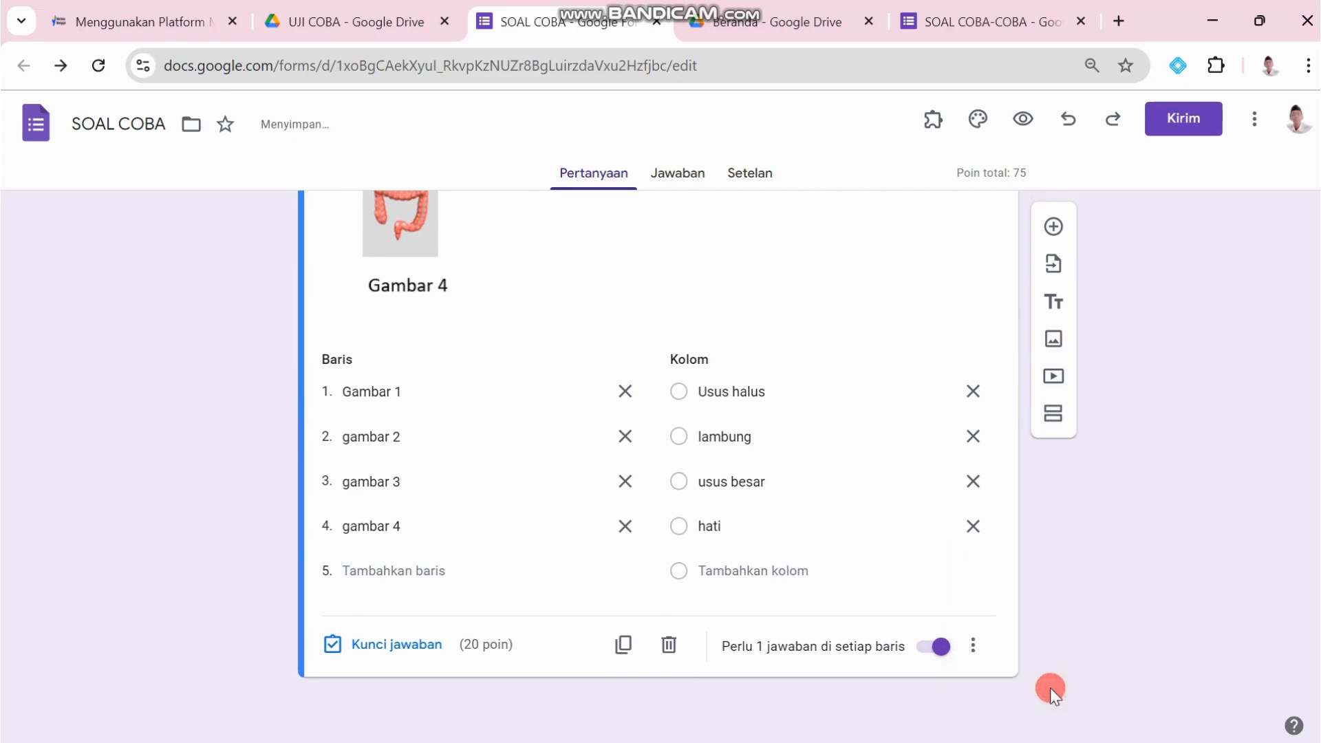
click(1051, 222)
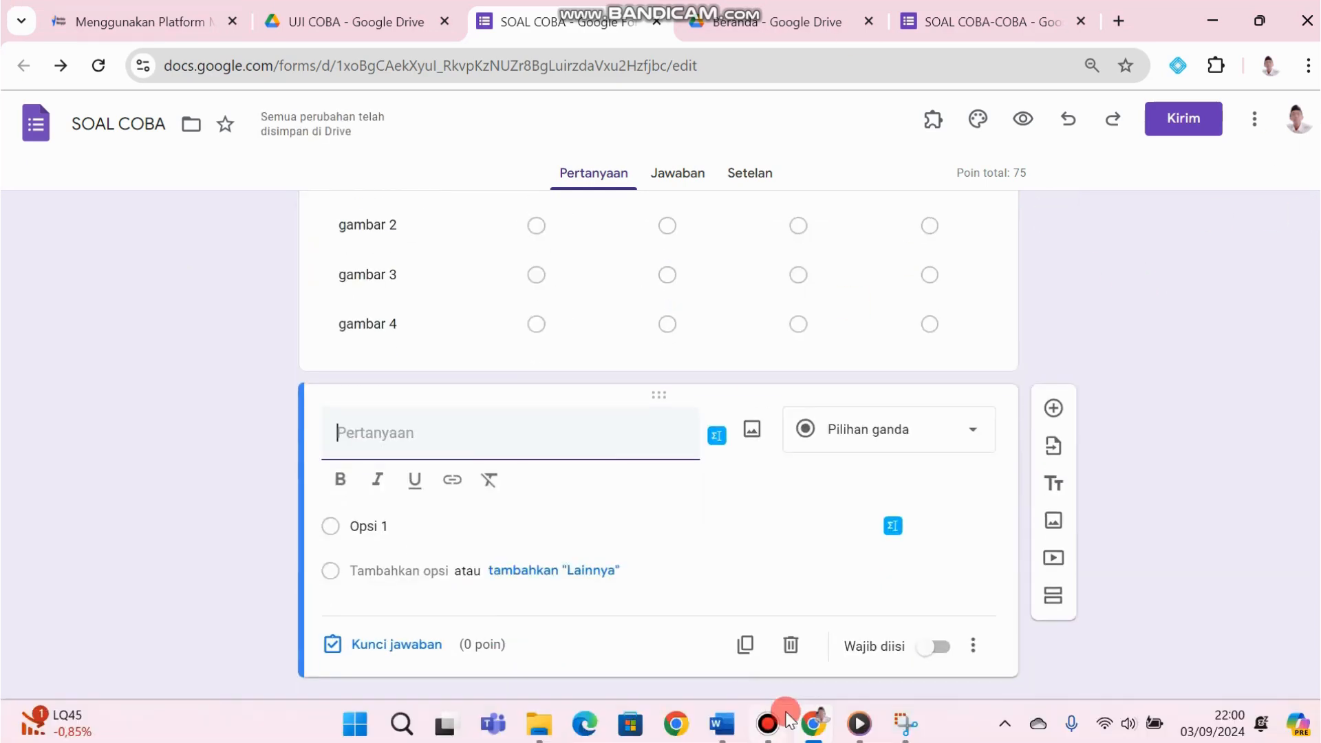
click(496, 485)
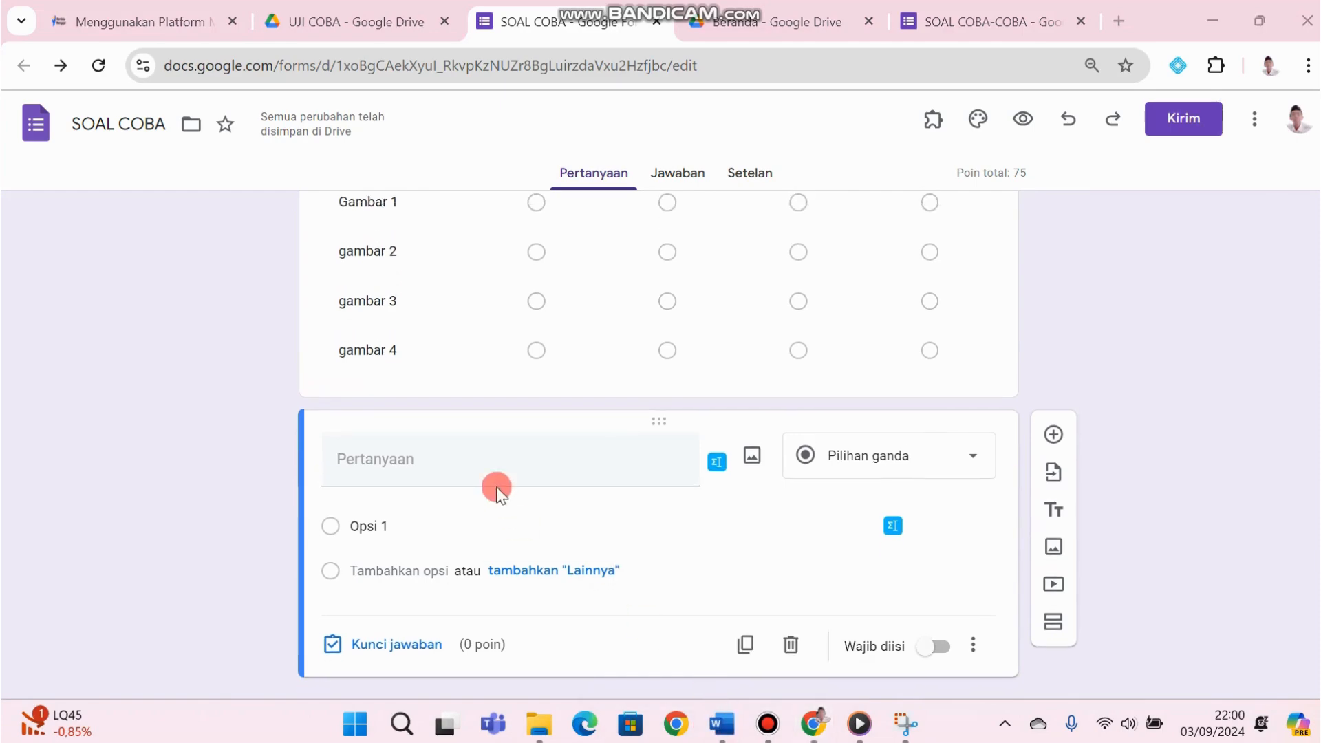
click(619, 543)
click(992, 255)
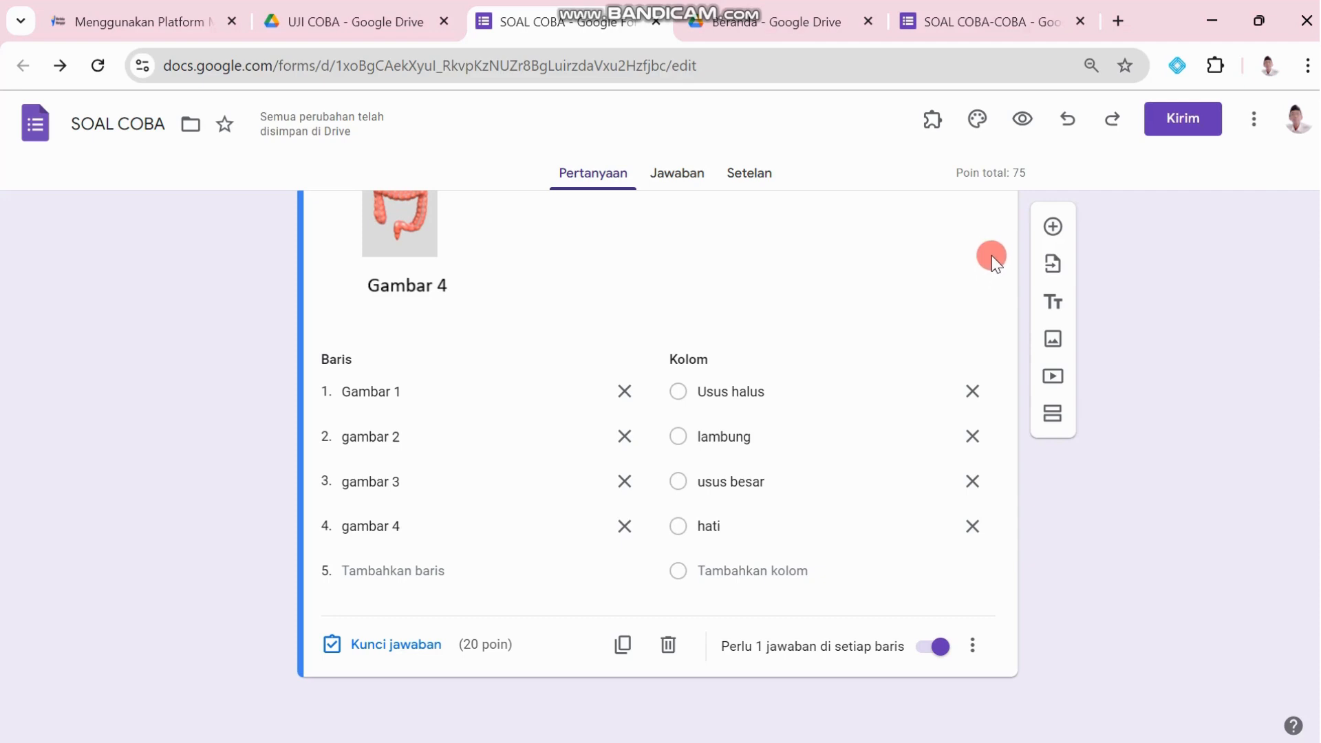
Step: Add a new question and fill its title with the text of question 9 copied from the Word document
click(1053, 229)
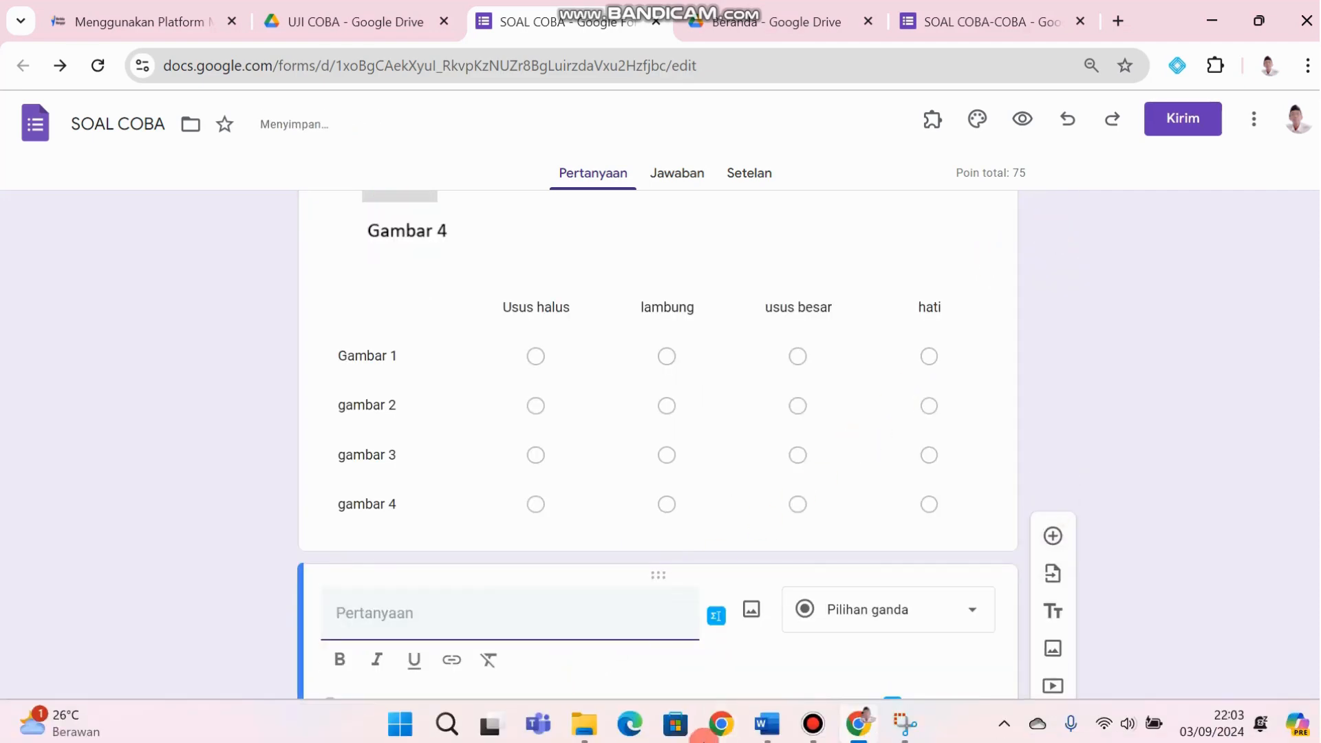
click(767, 724)
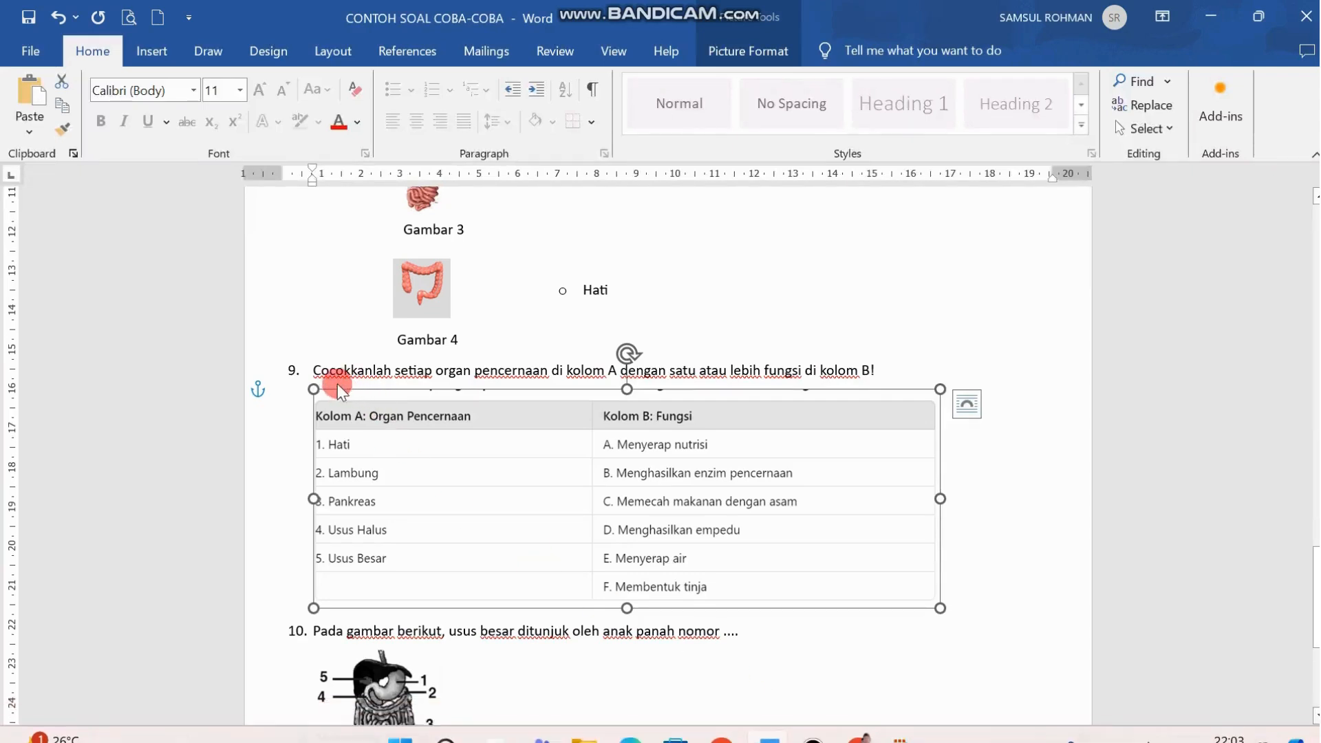
click(325, 368)
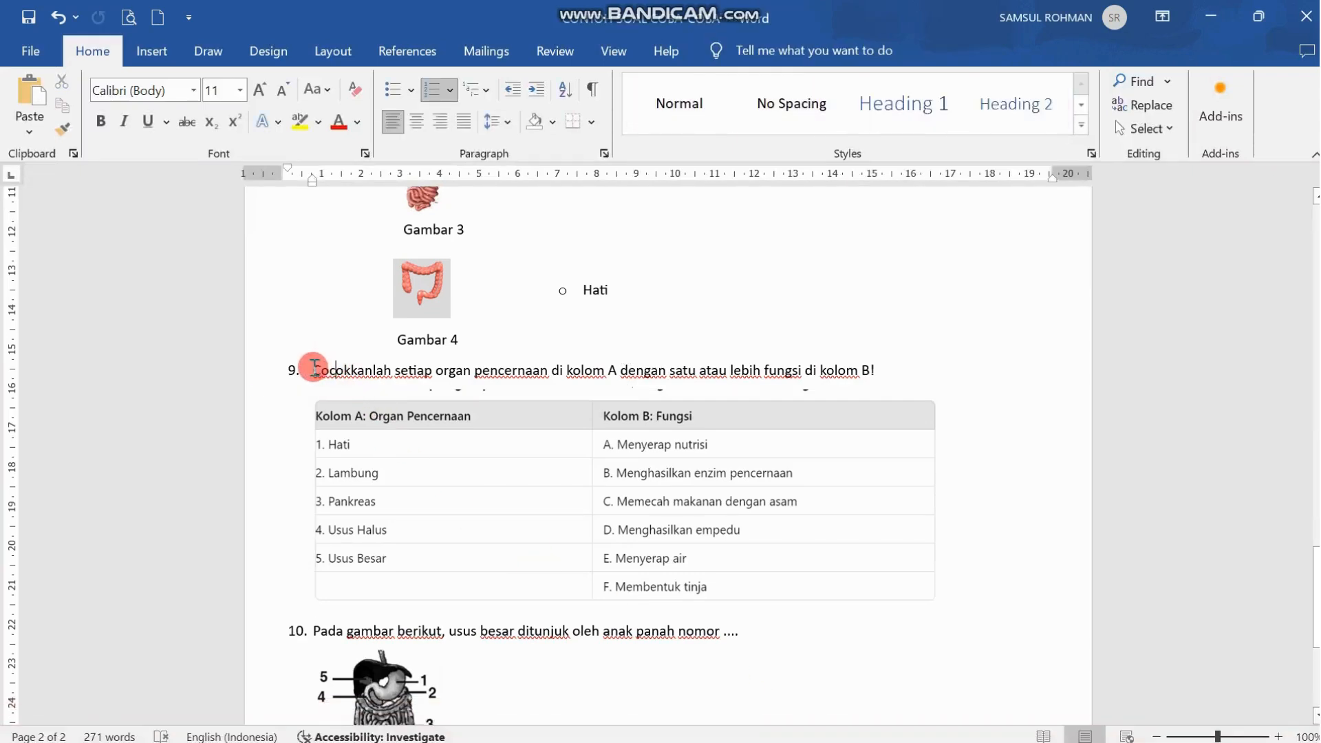
drag(314, 369, 855, 377)
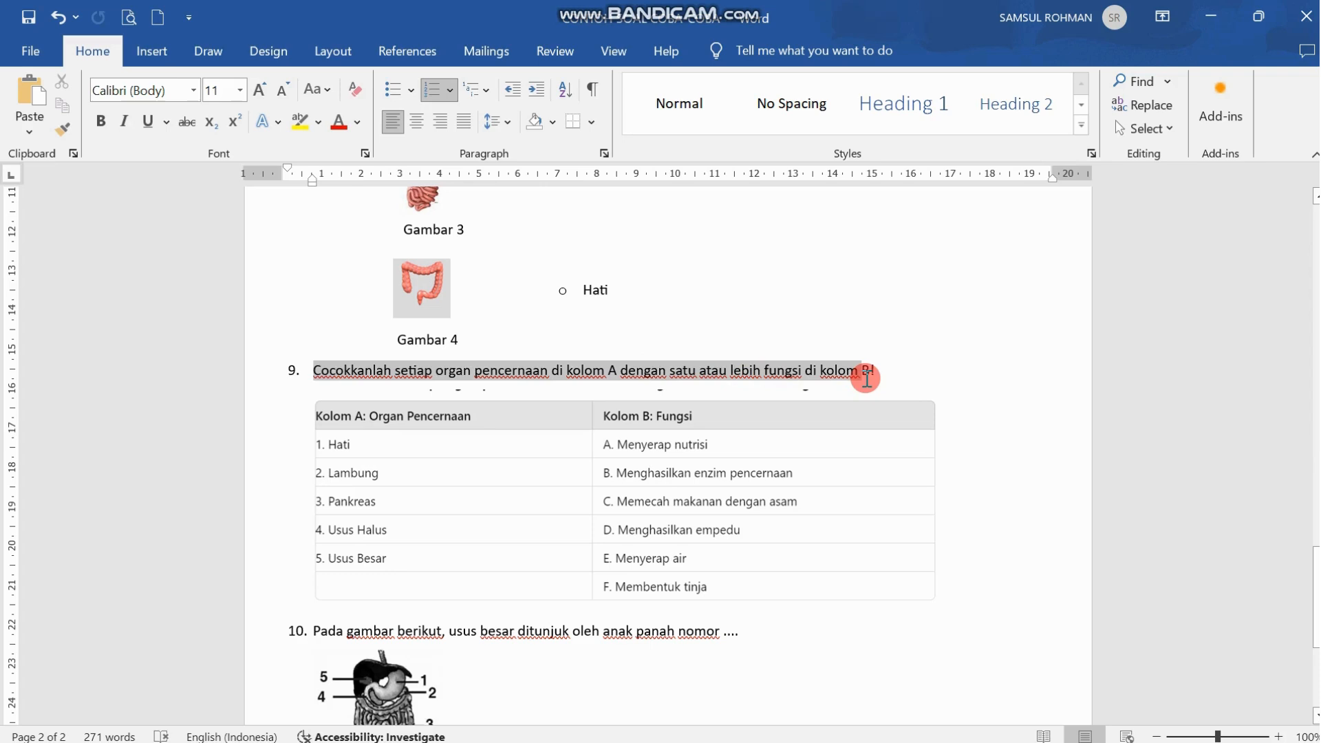
drag(867, 377, 887, 372)
key(ctrl+c)
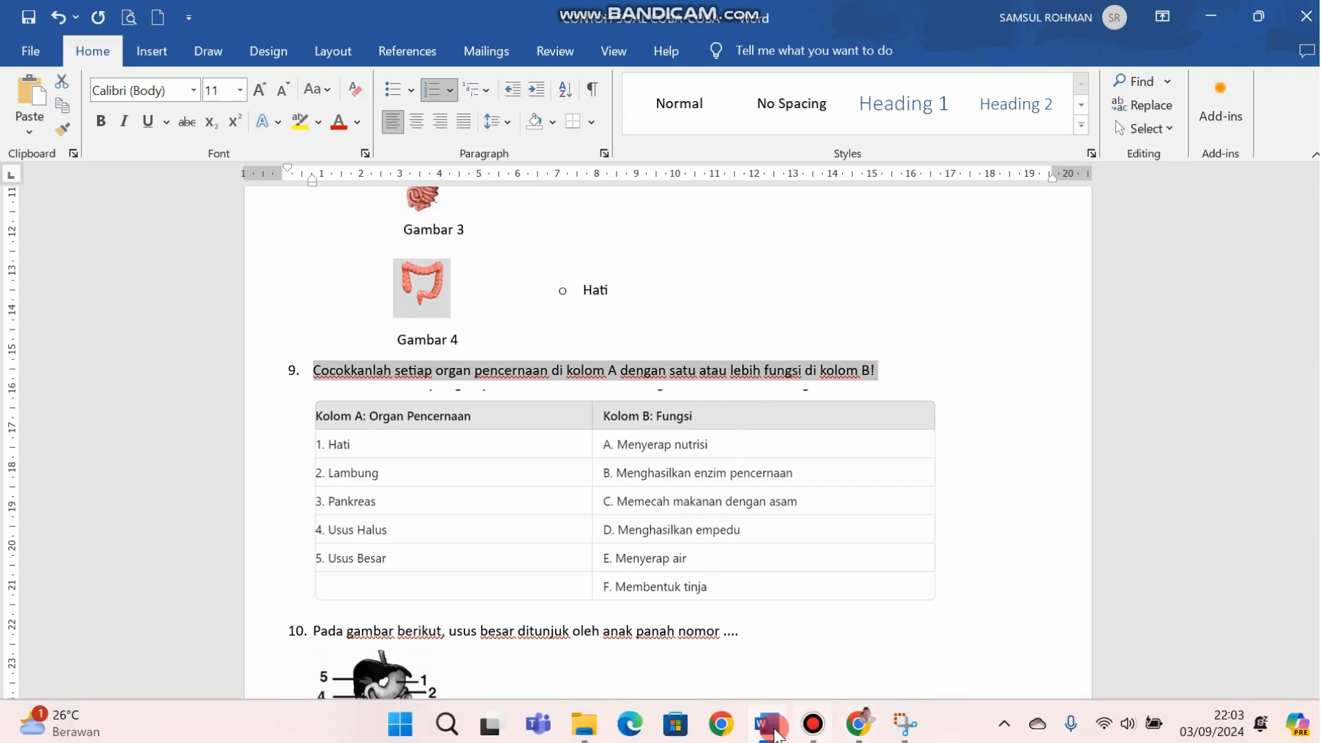
click(860, 722)
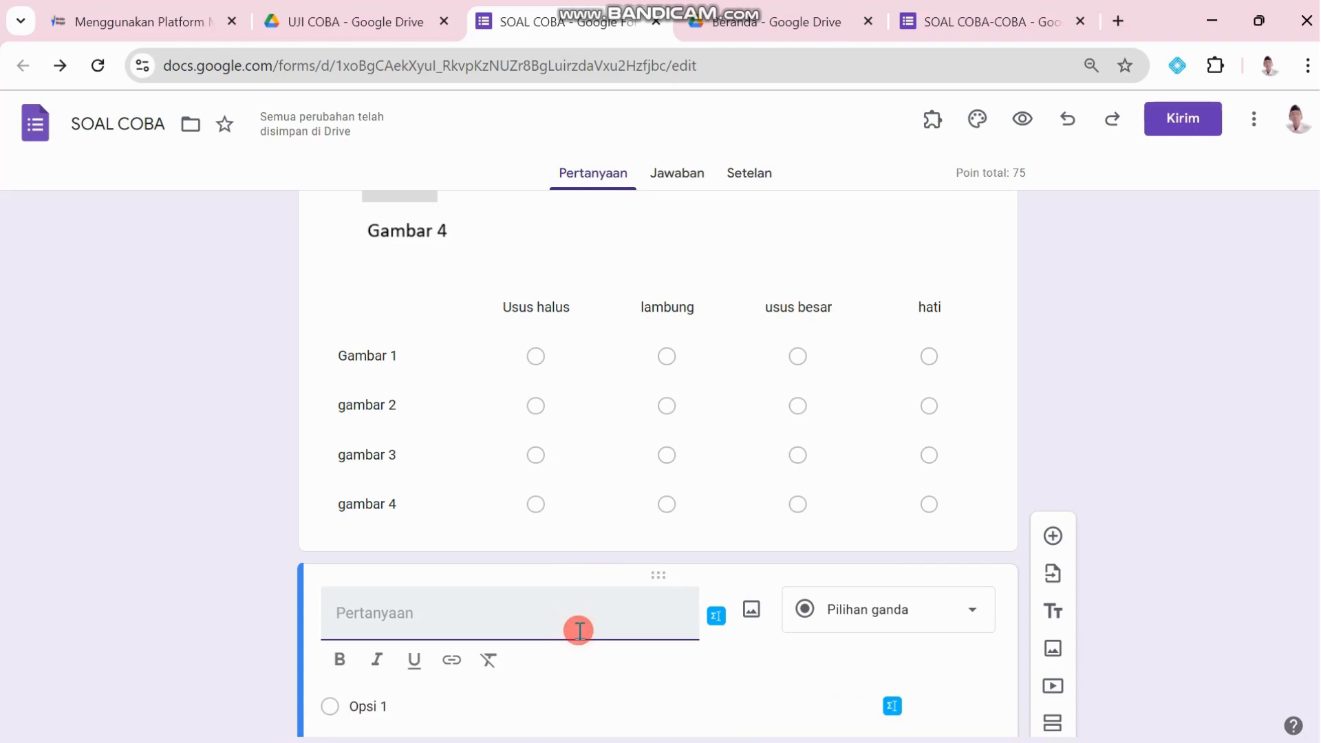
key(ctrl+v)
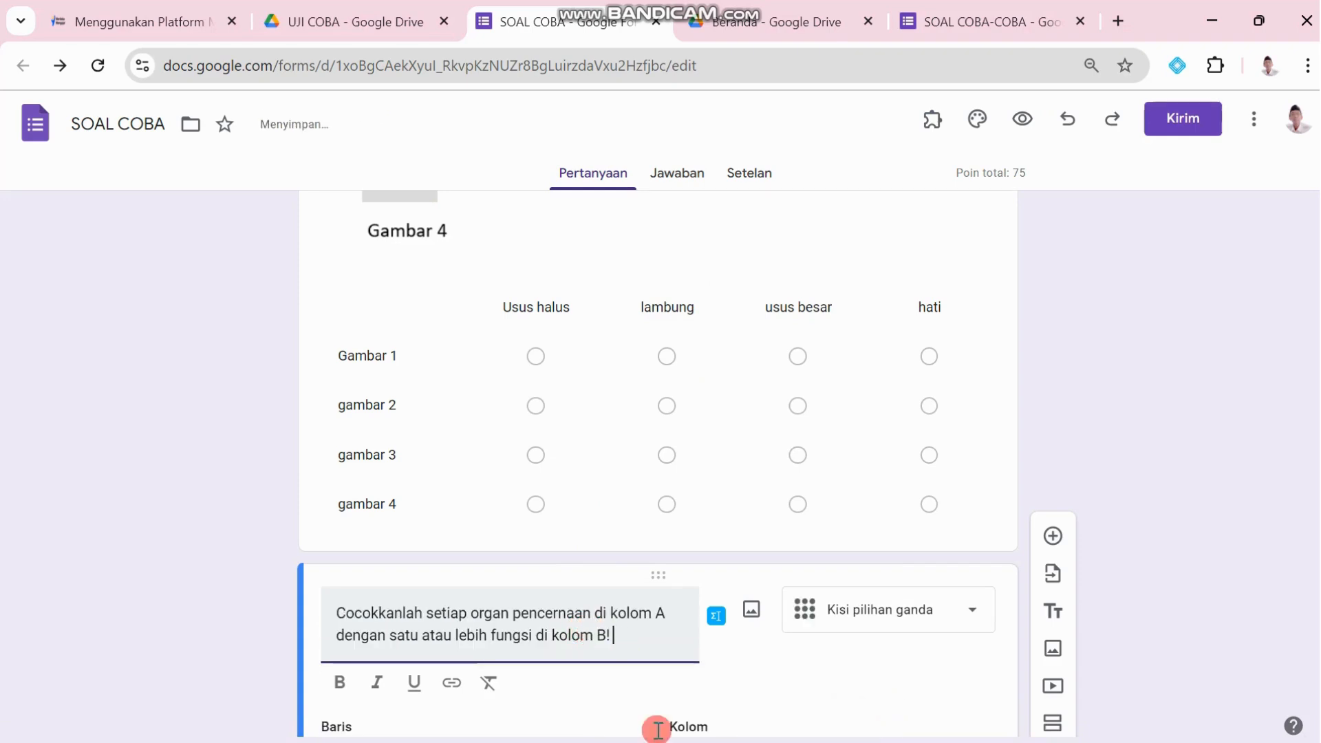
Step: Switch to Word and capture the Organ Pencernaan and Fungsi table of question 9 with Snipping Tool
click(766, 735)
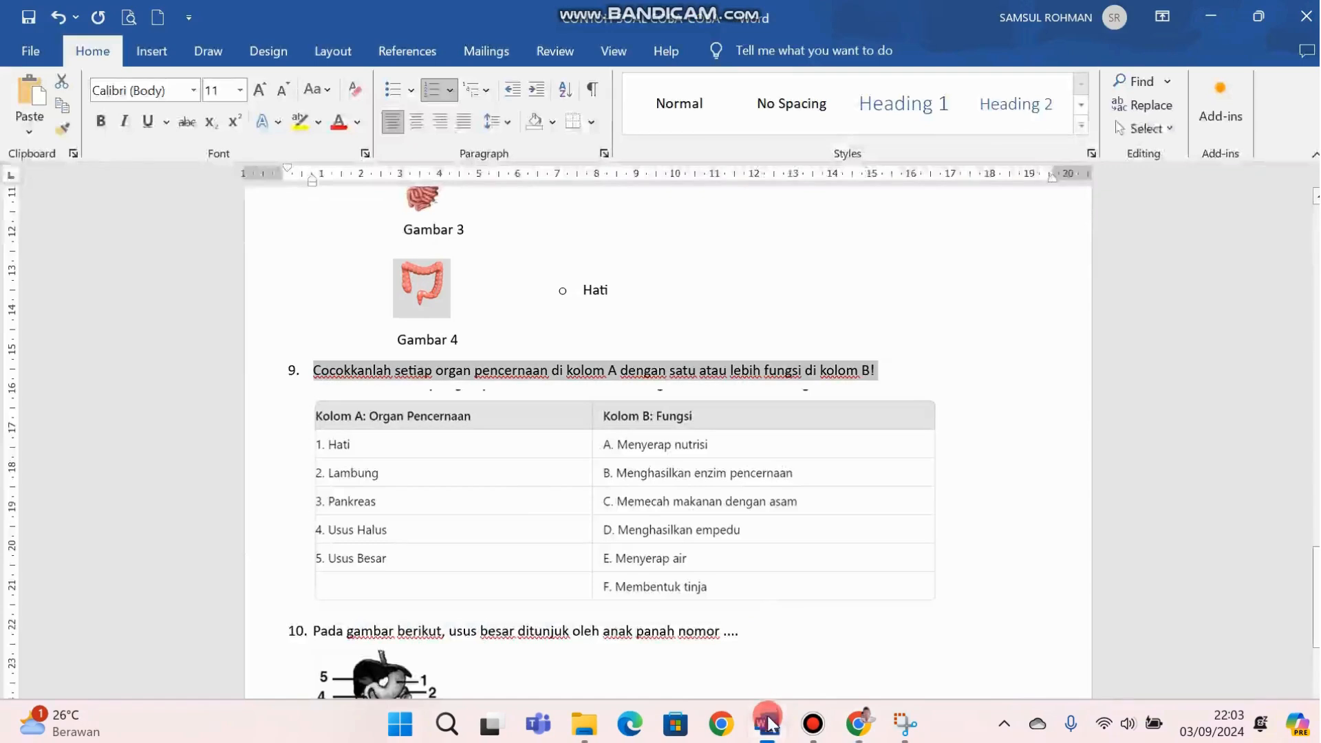
click(652, 474)
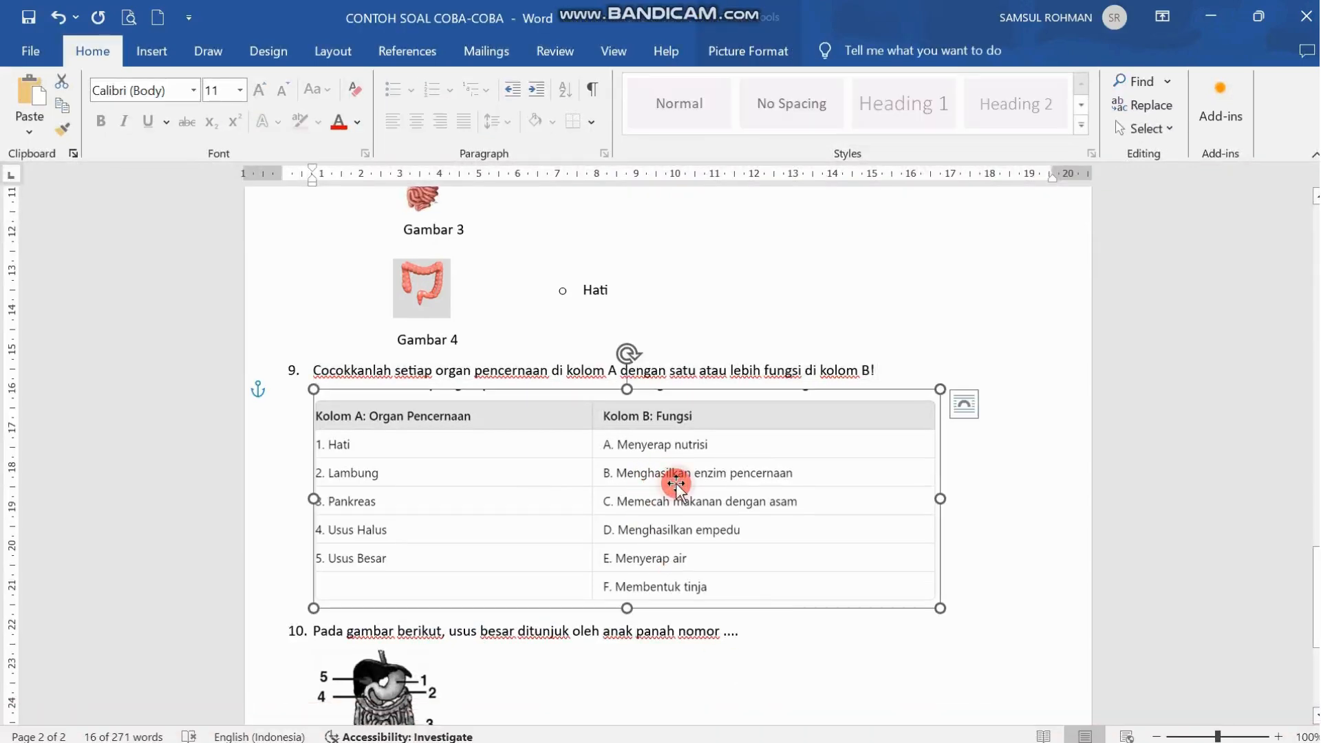
click(930, 304)
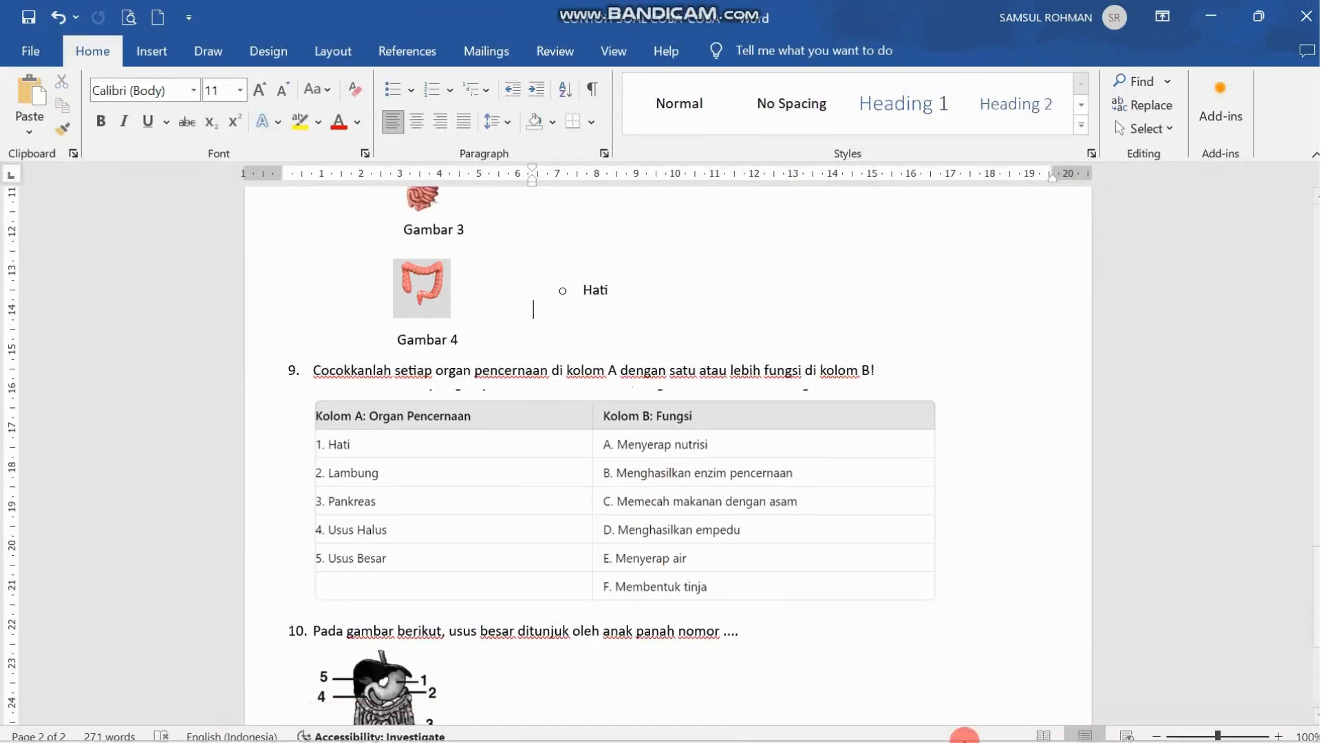
click(912, 734)
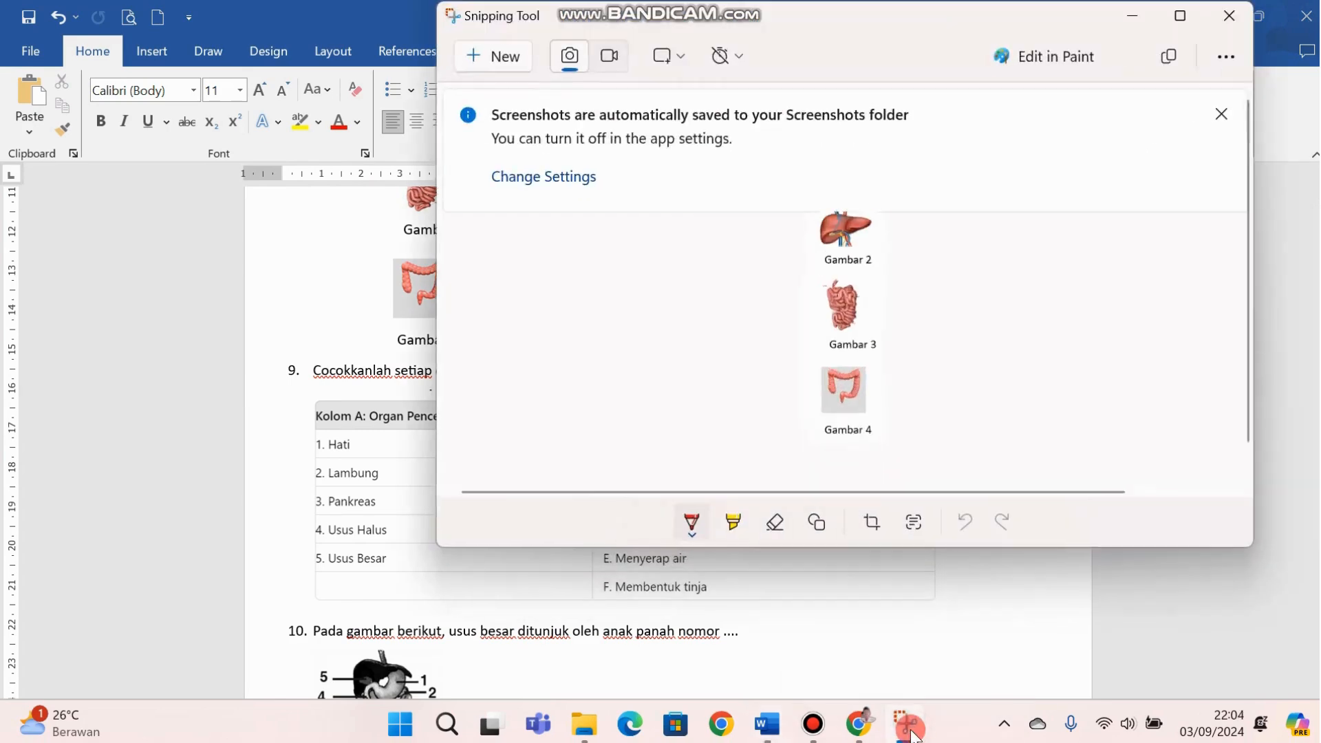
click(485, 55)
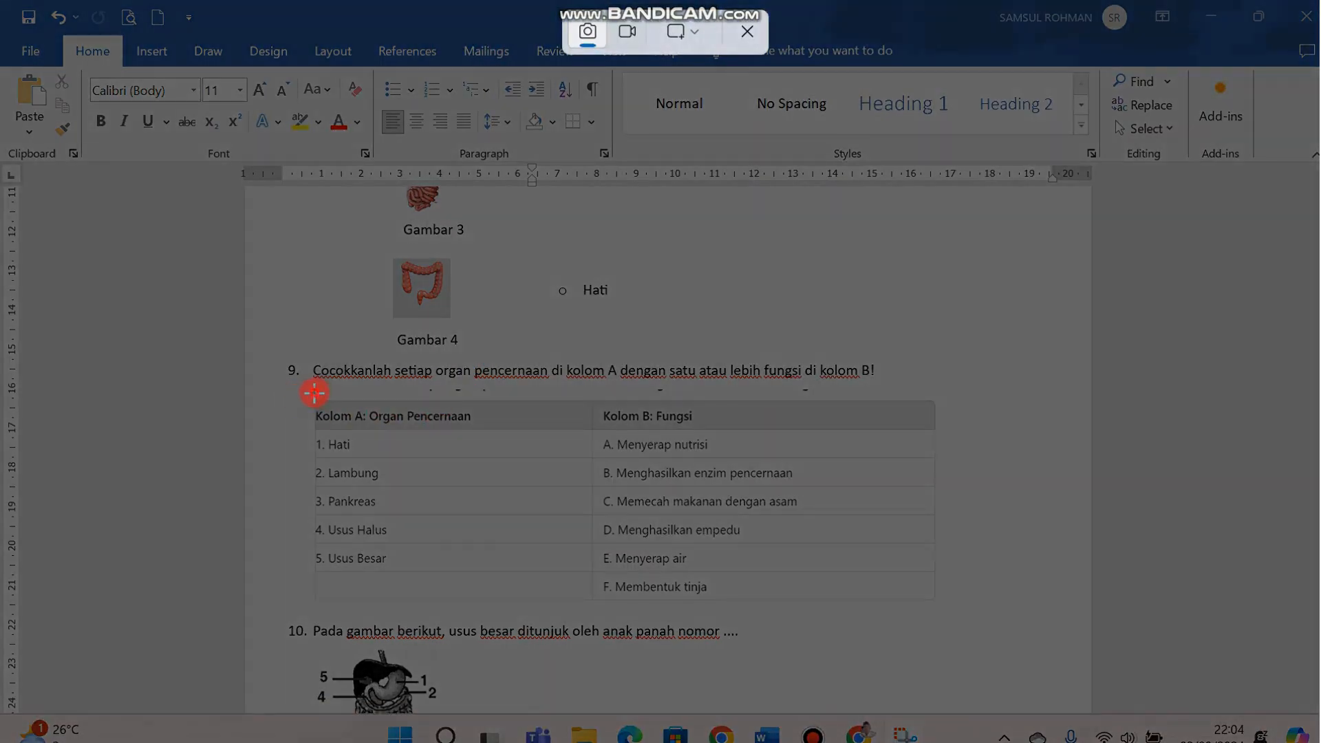
drag(314, 392, 937, 607)
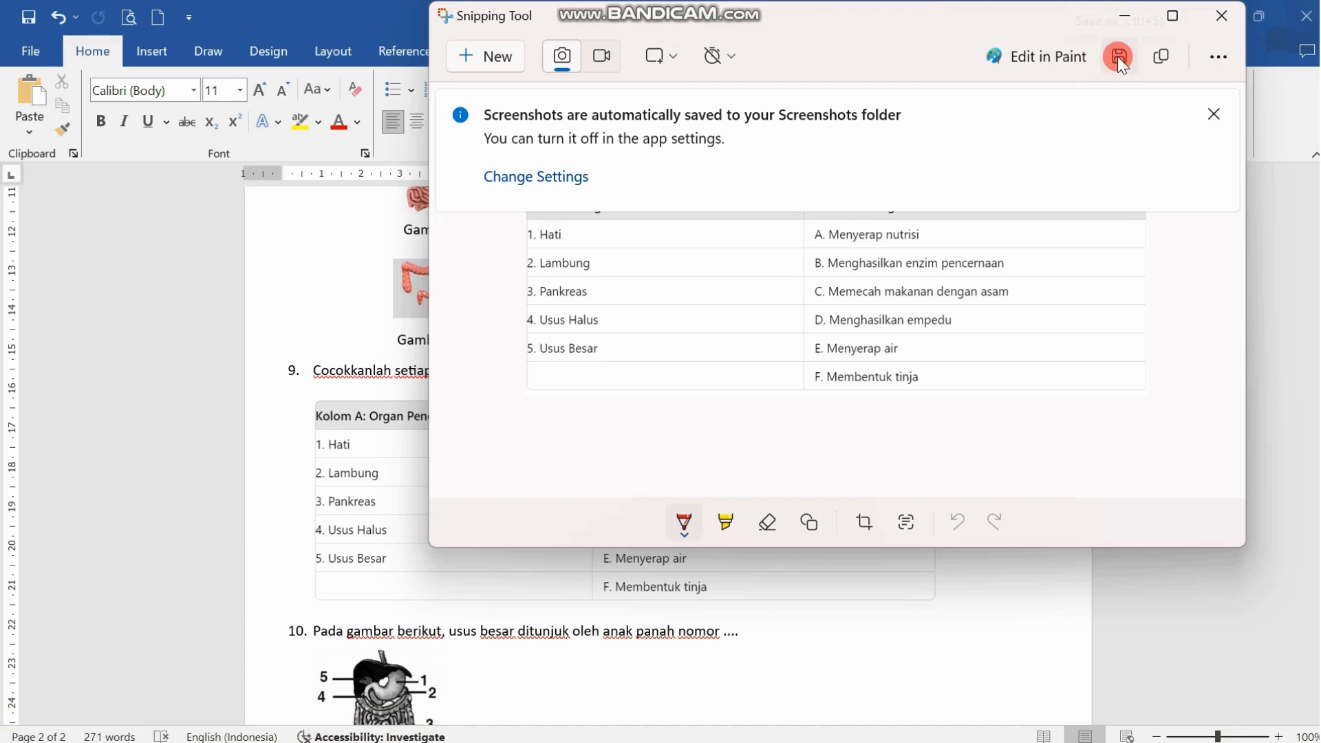
Step: Save the table capture as a PNG named organ dfan fungsi and put Snipping Tool away
click(1119, 56)
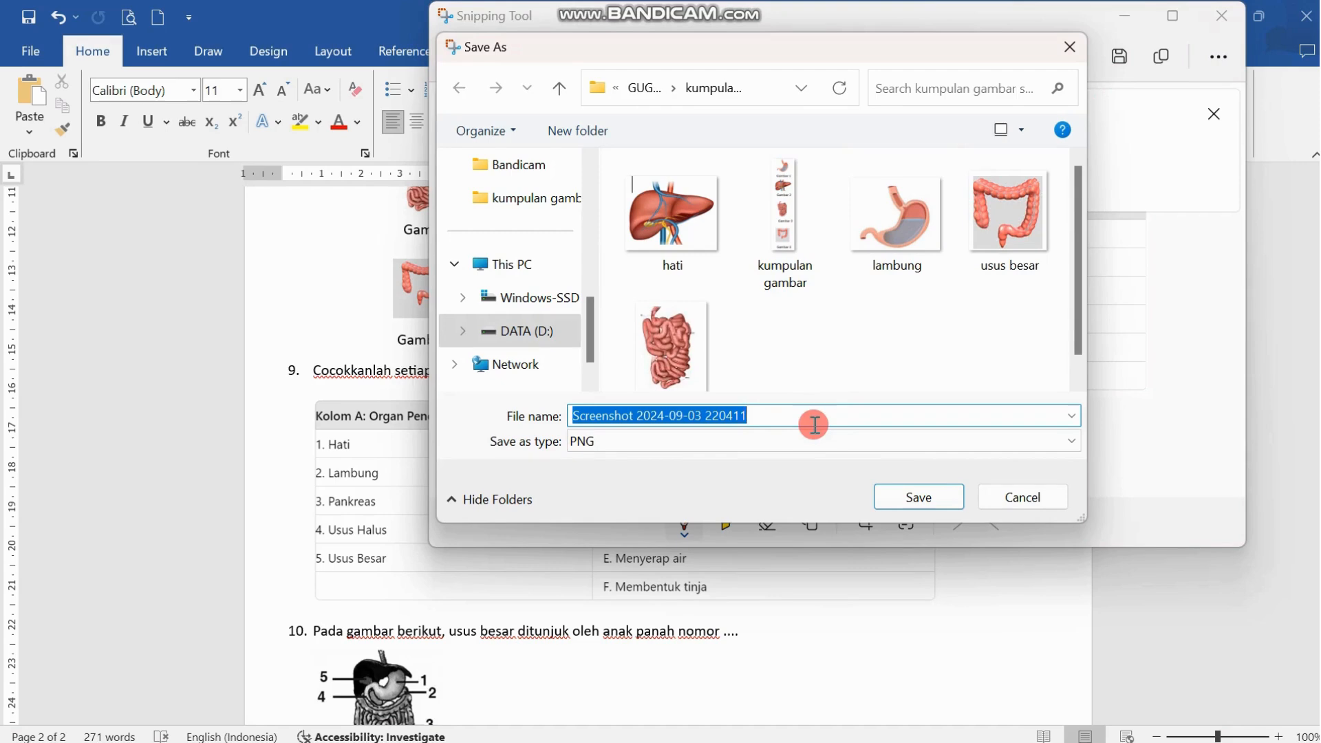
text(organ dfan fungsi)
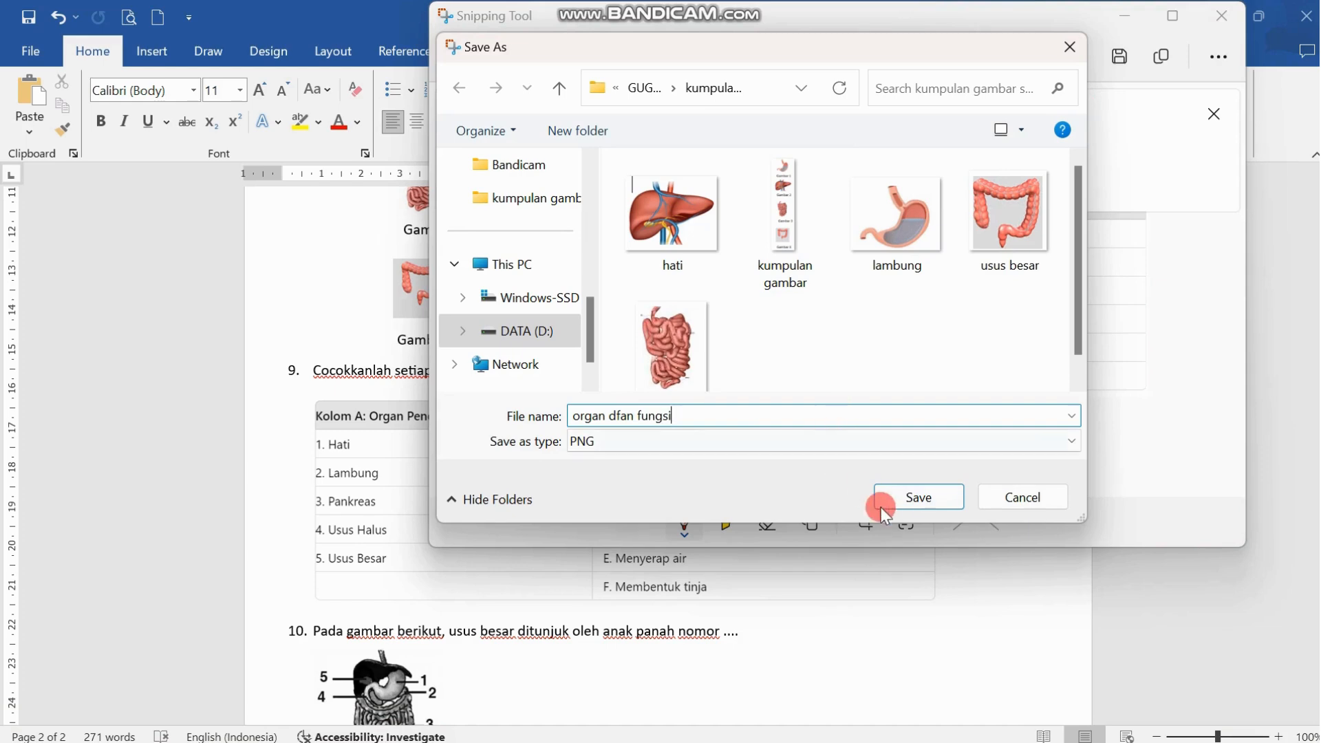
click(882, 508)
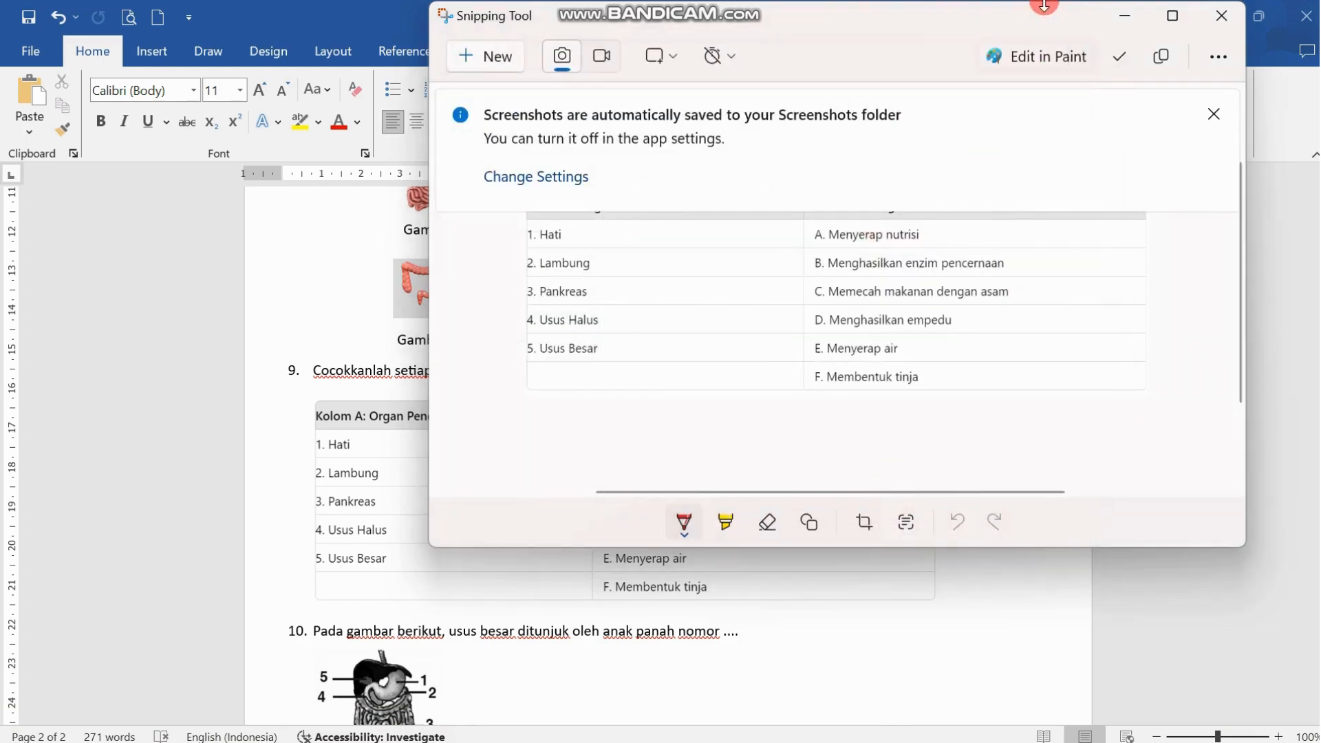
click(1123, 15)
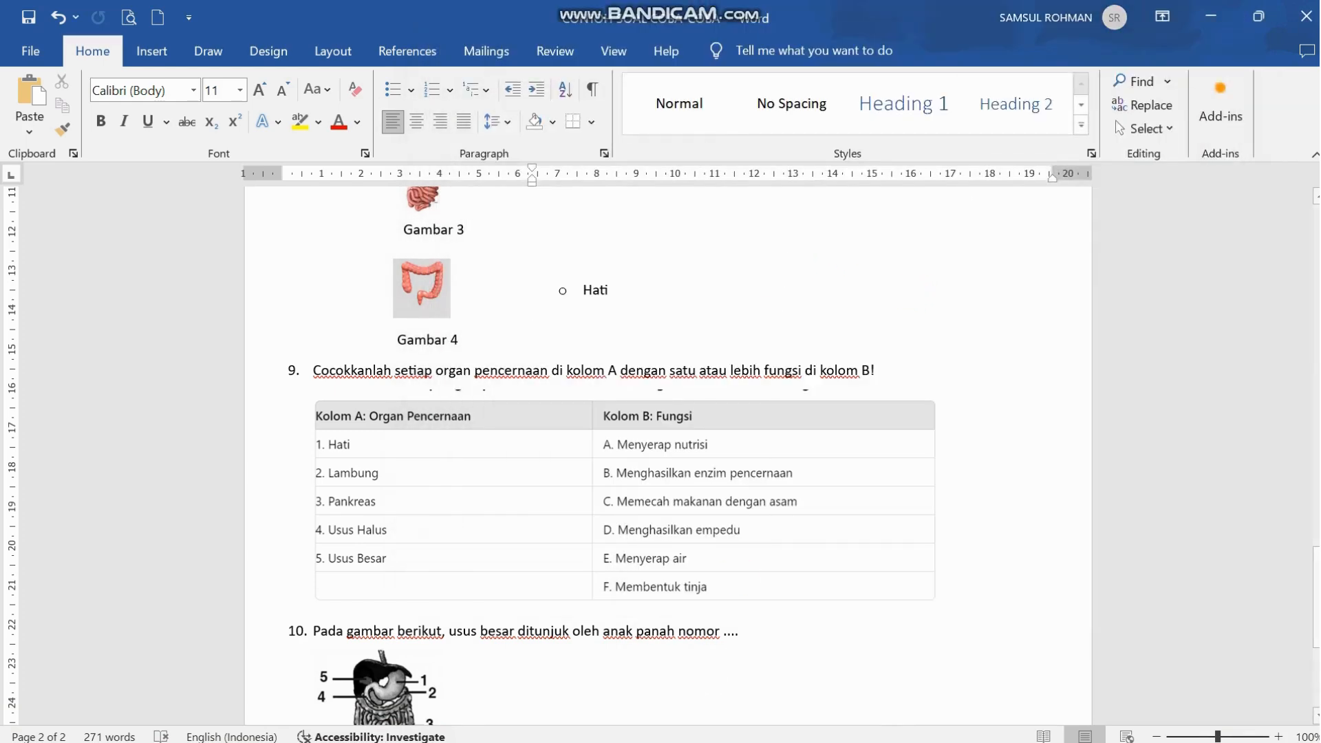
Step: Return to the form in Chrome and insert the image organ dfan fungsi into the new matching question
click(864, 735)
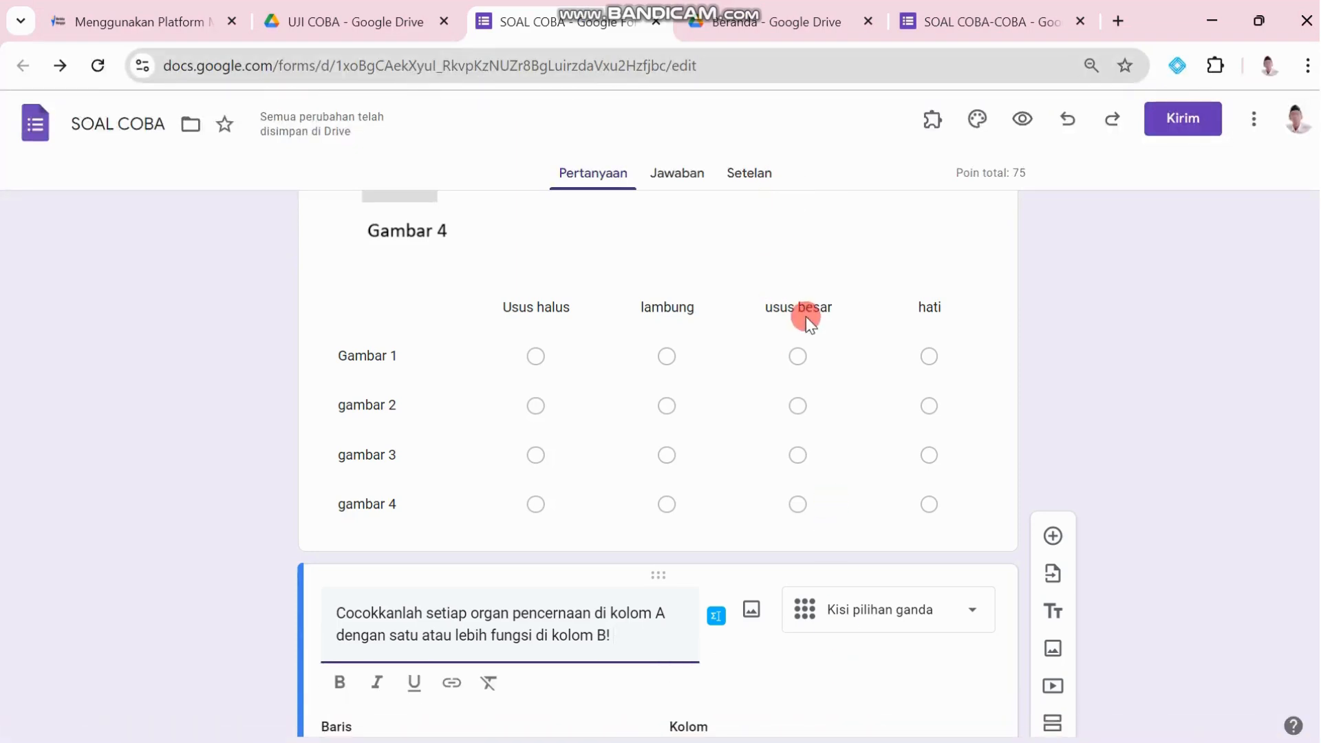
click(752, 610)
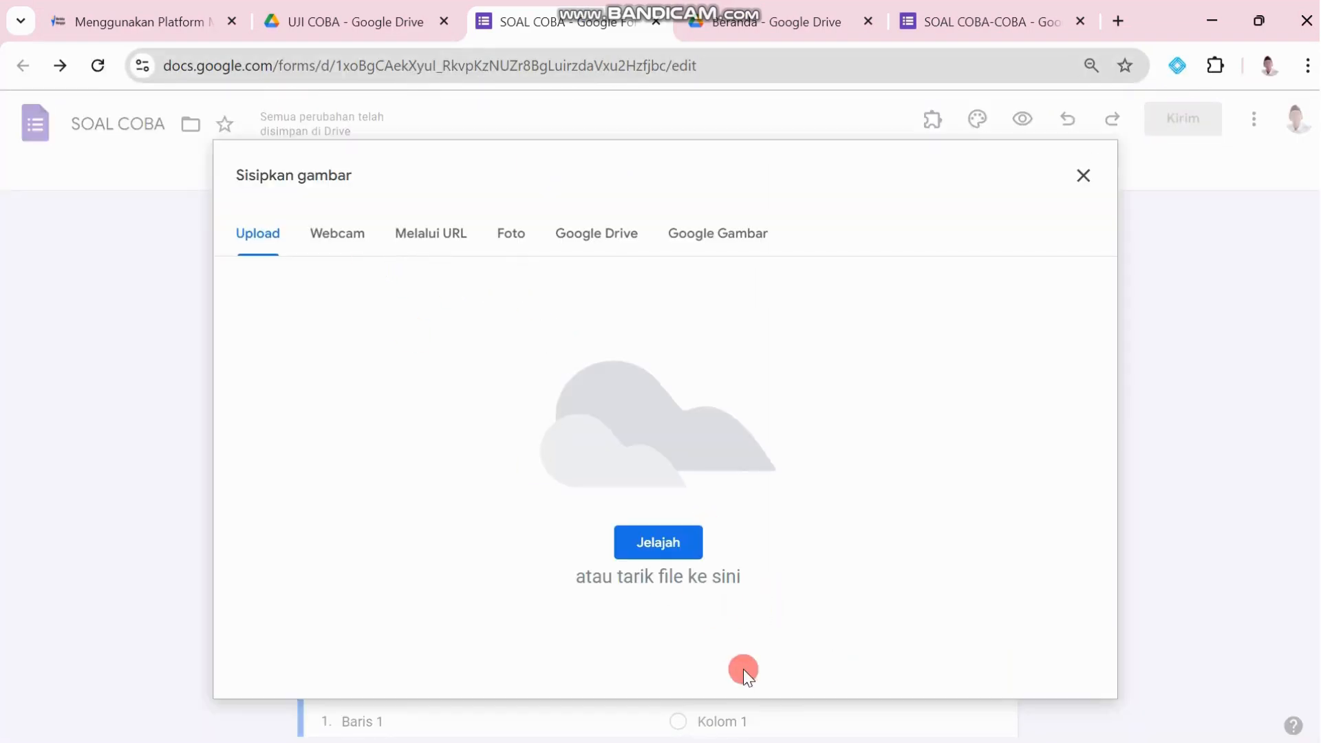
click(667, 558)
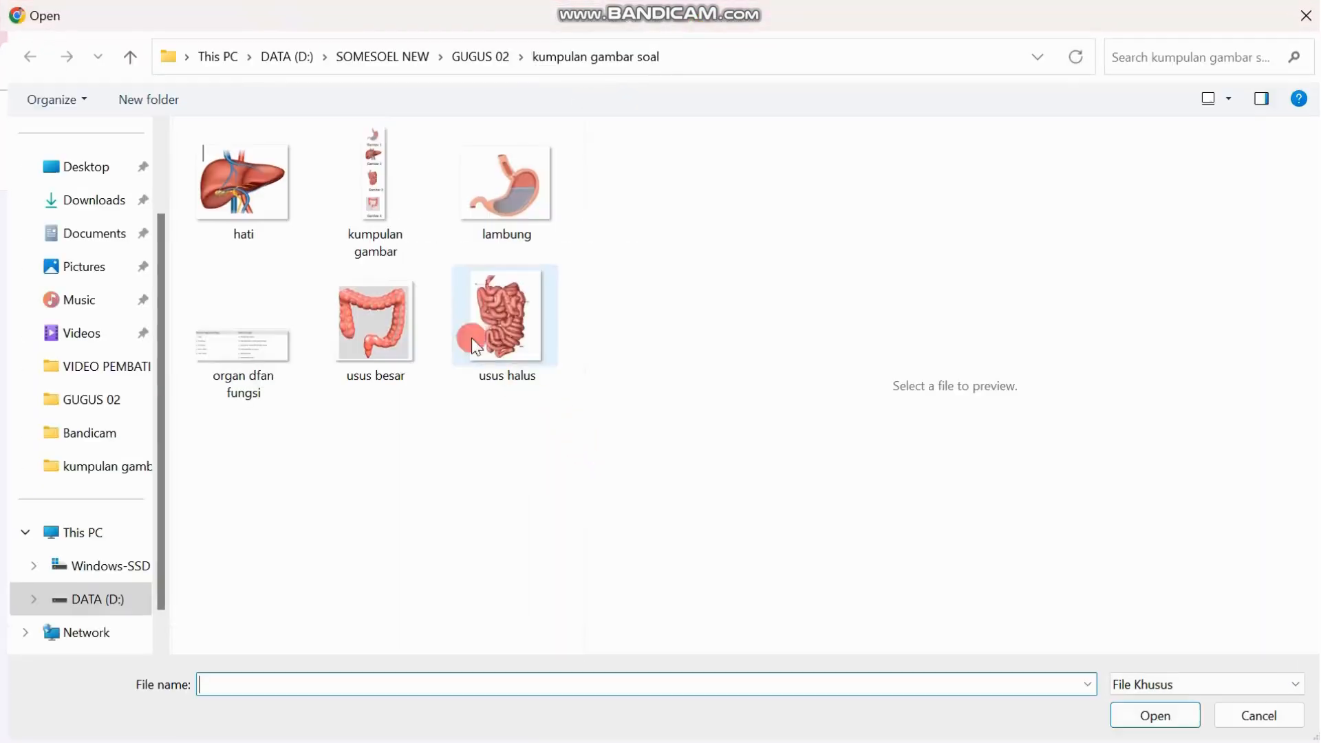
click(257, 345)
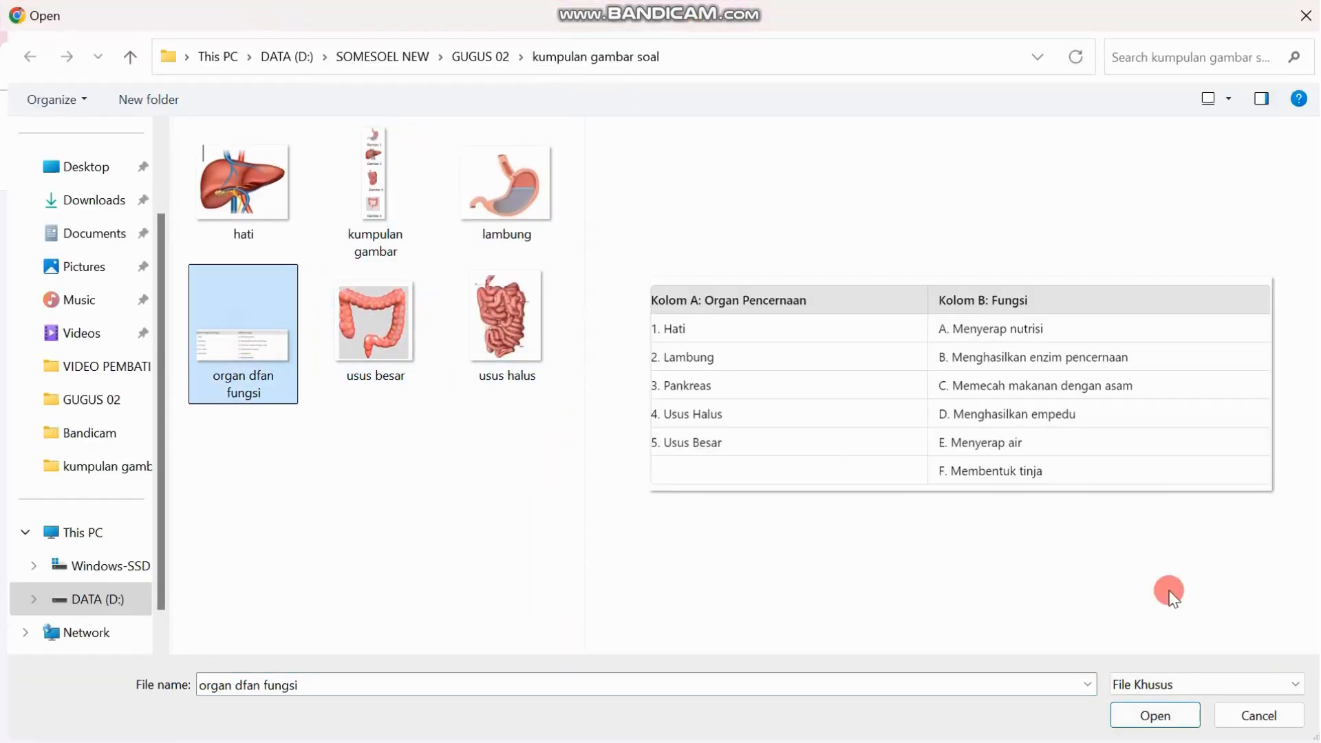
click(1140, 720)
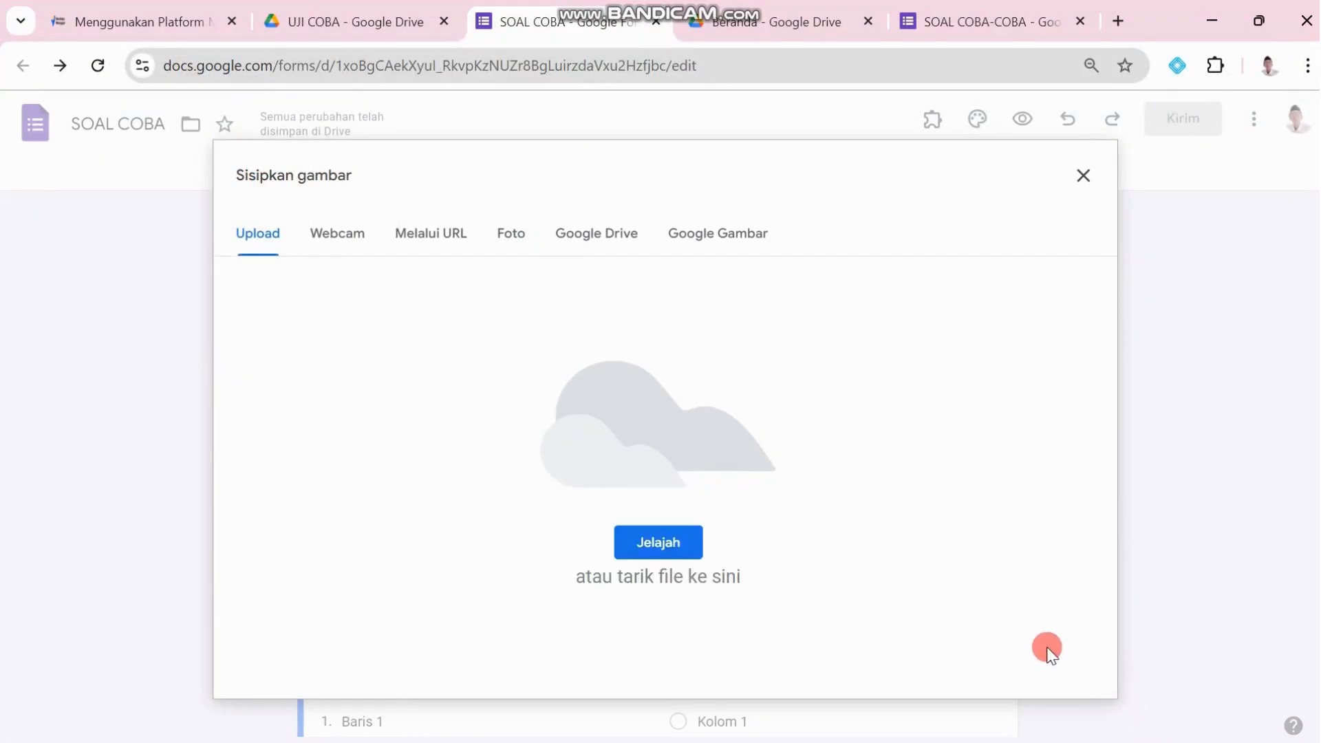
Step: Enter the grid rows hati, lambung, pankreas, usus halus and usus besar for the organ matching question
scroll(693, 564, down, 4)
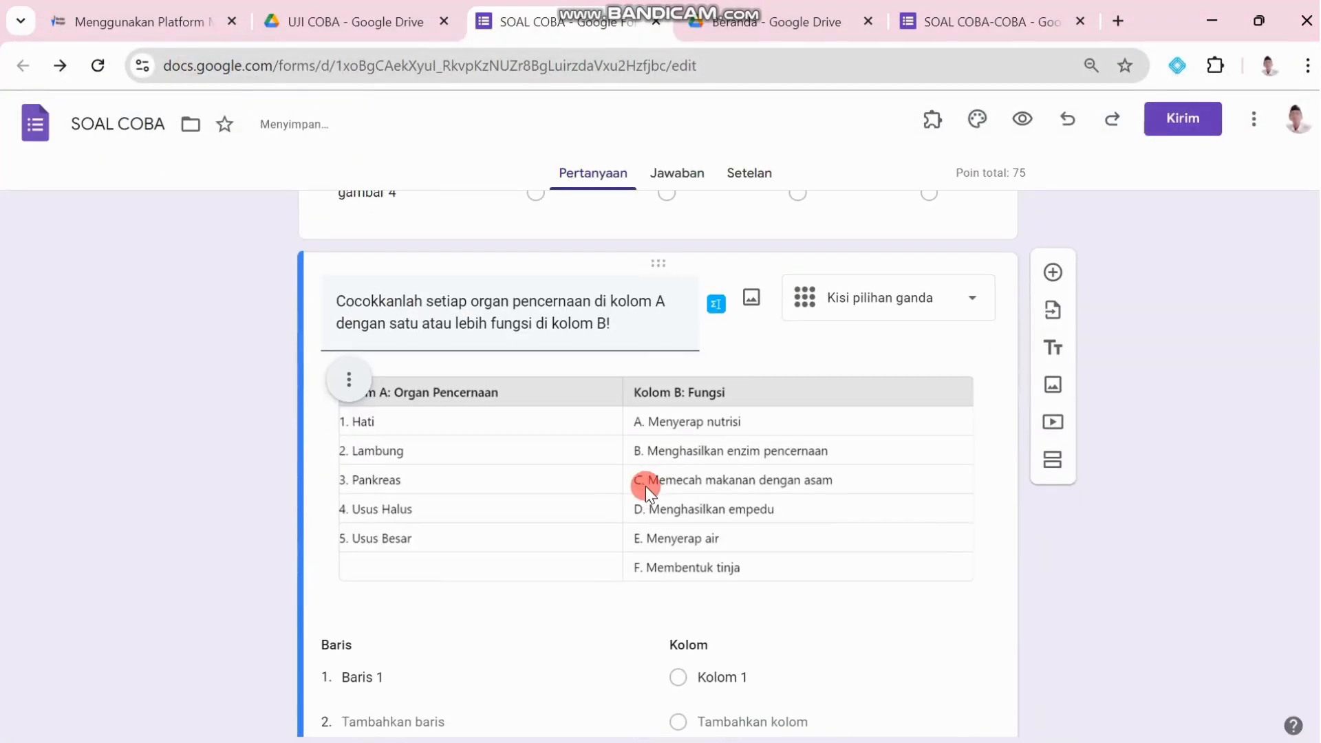
scroll(631, 473, down, 2)
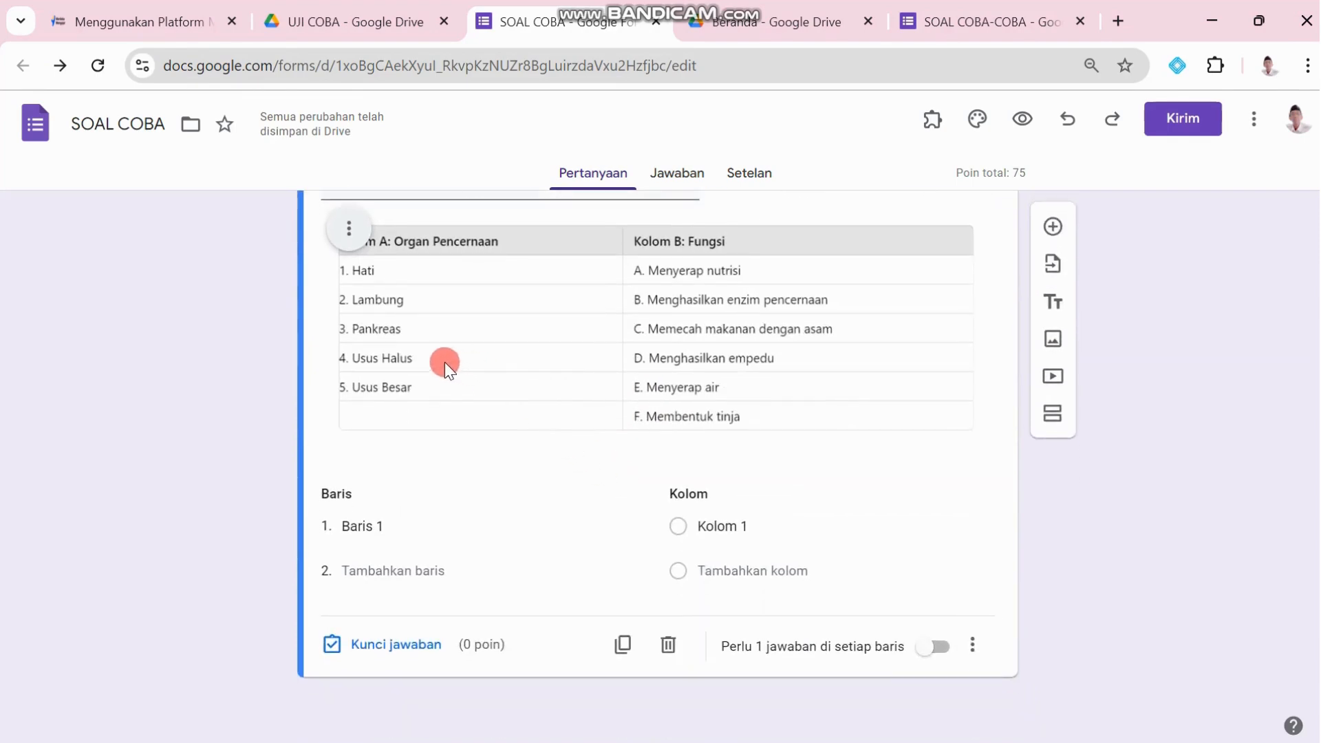
click(414, 534)
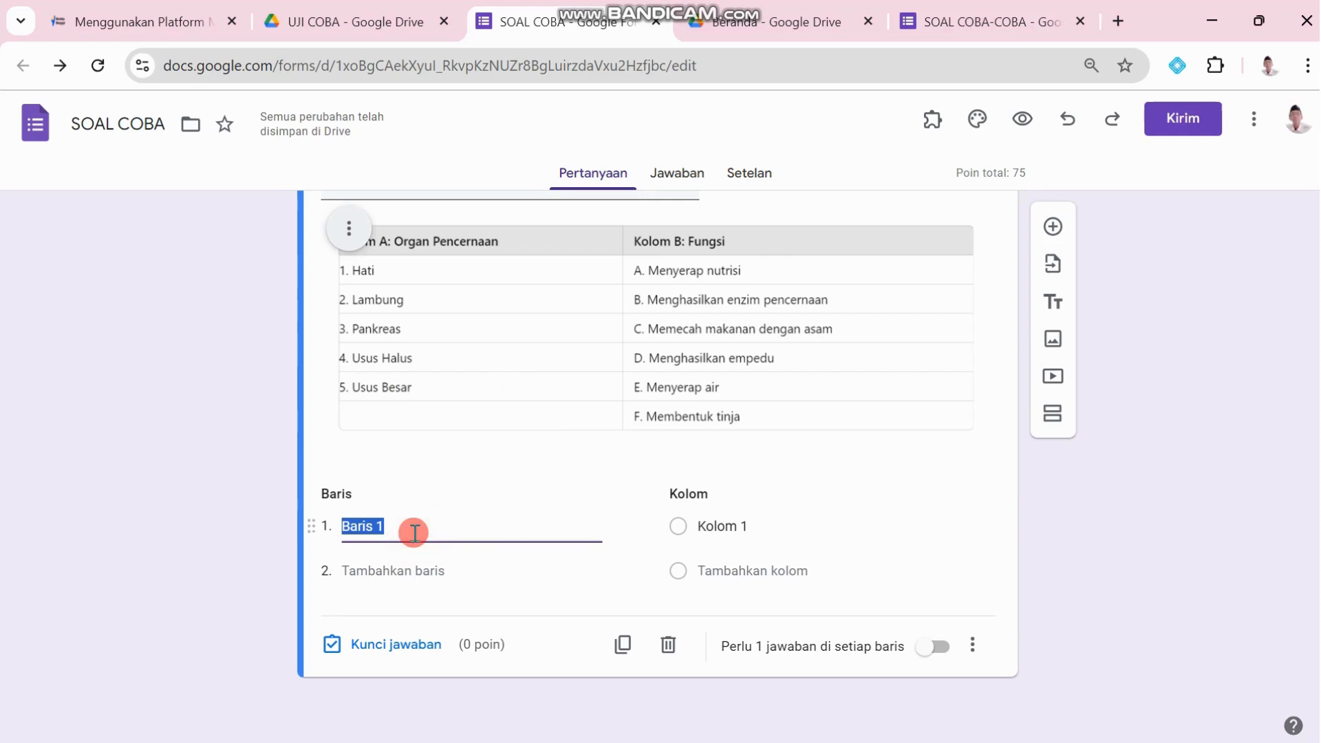
text(hati)
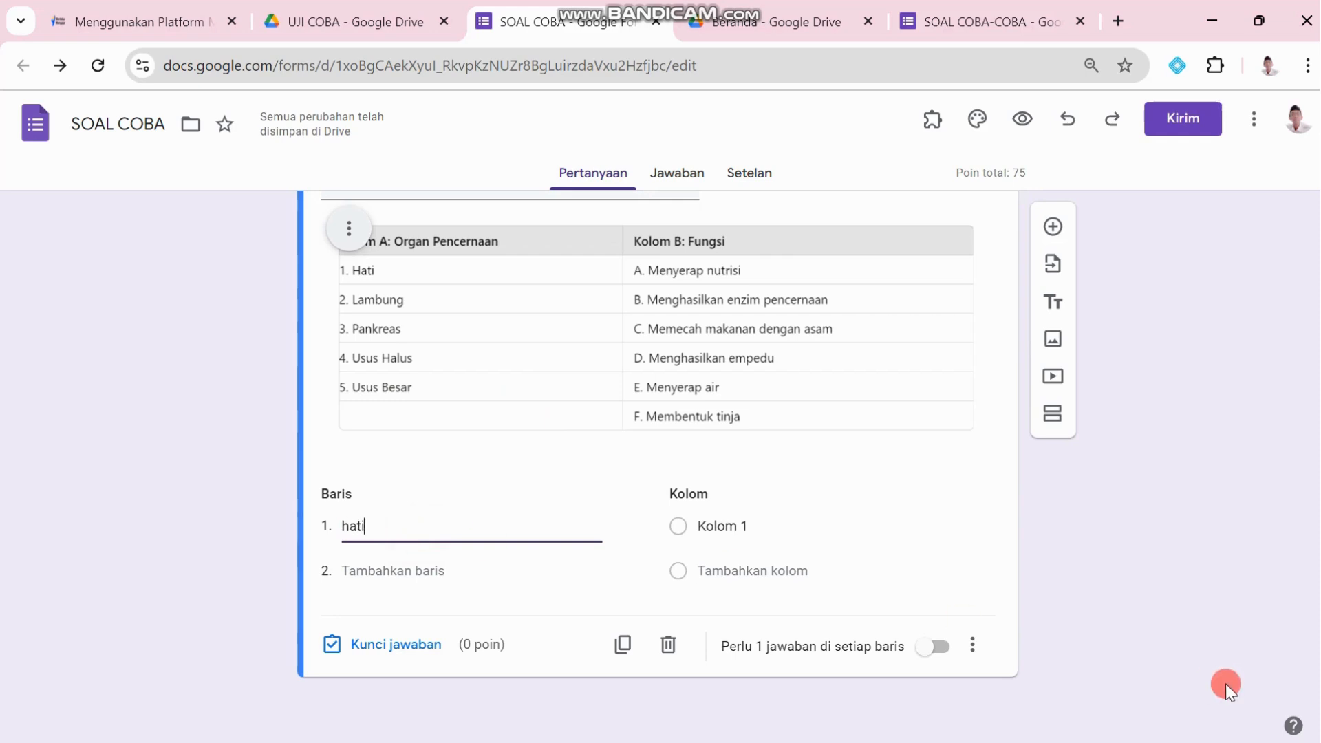
key(Return)
text(lambung)
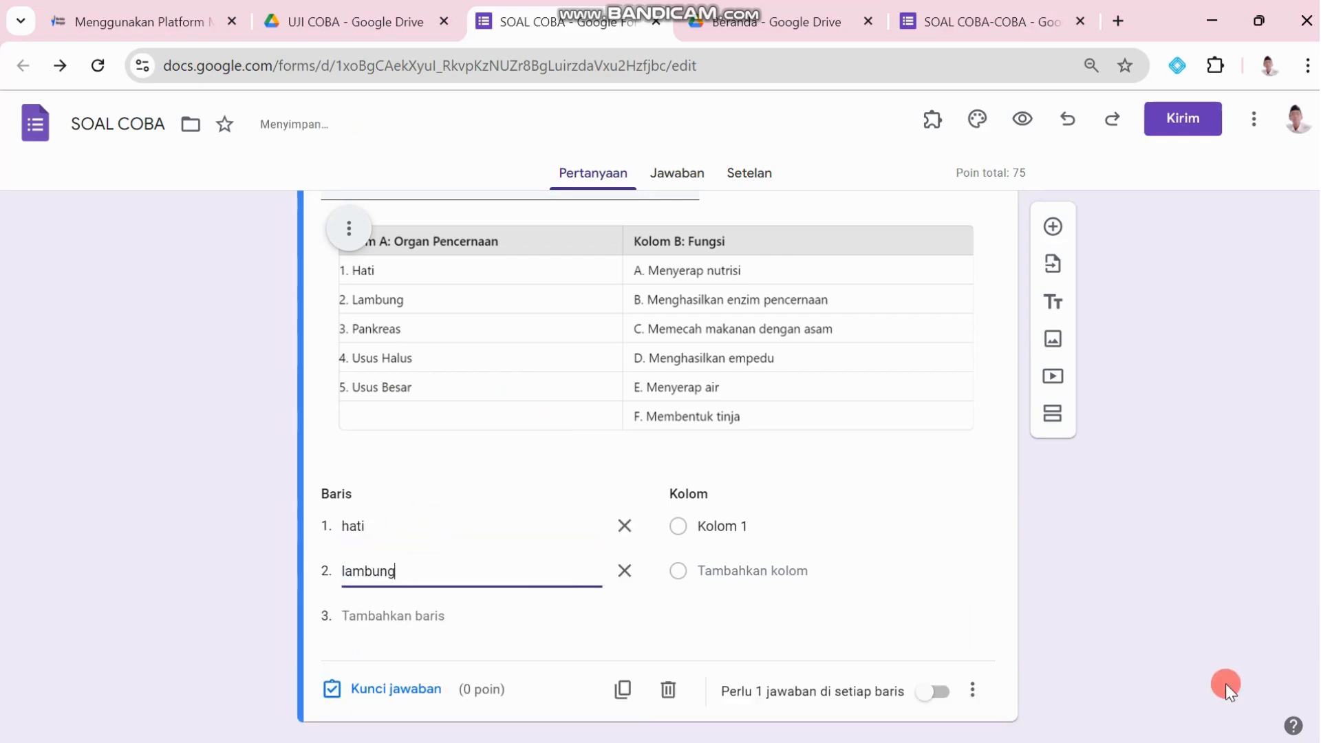
key(Return)
text(pang)
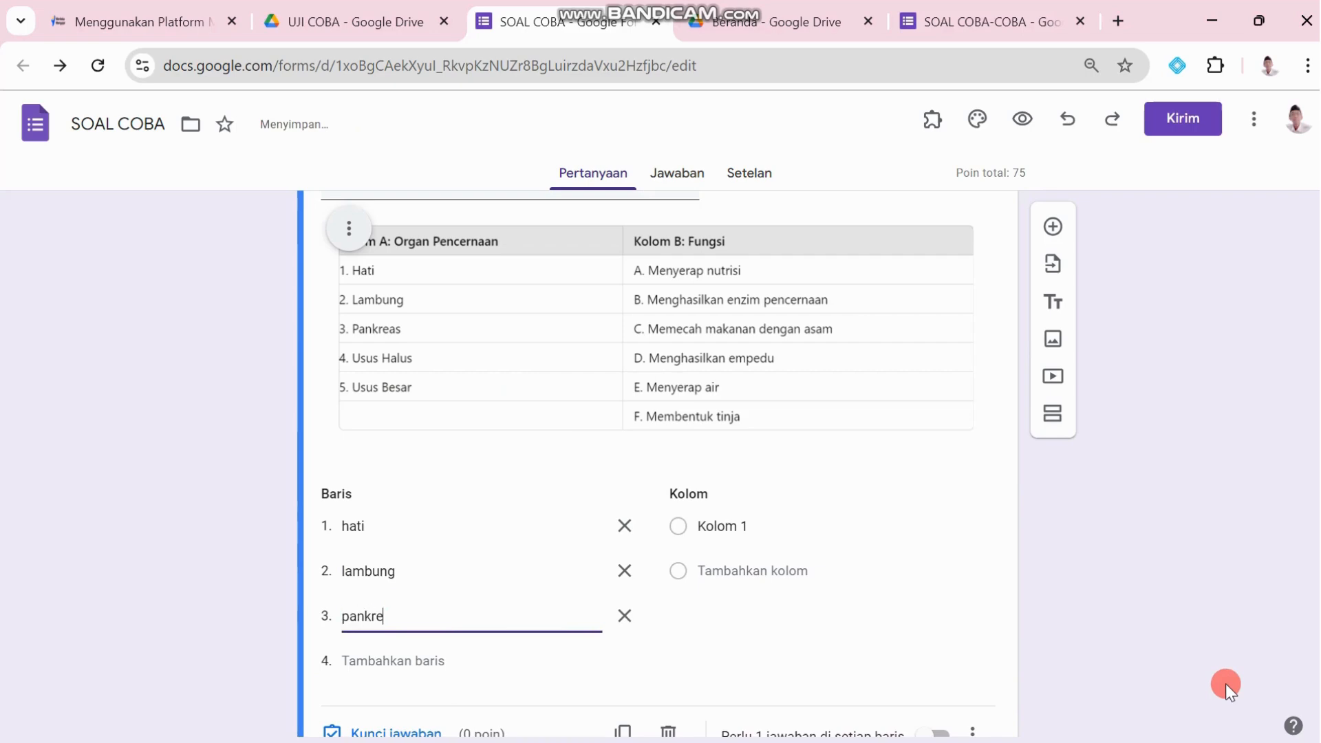
key(Return)
text(usu)
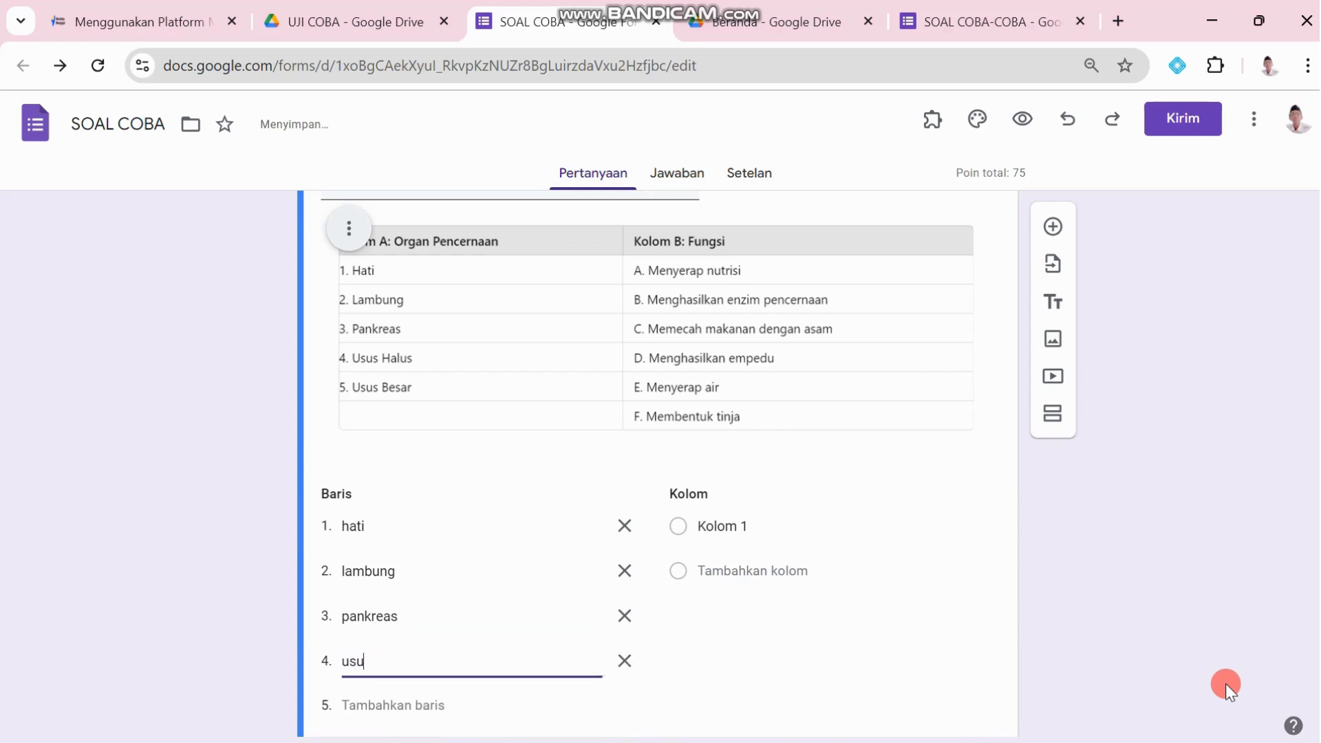
text(s halus)
key(Return)
text(usu)
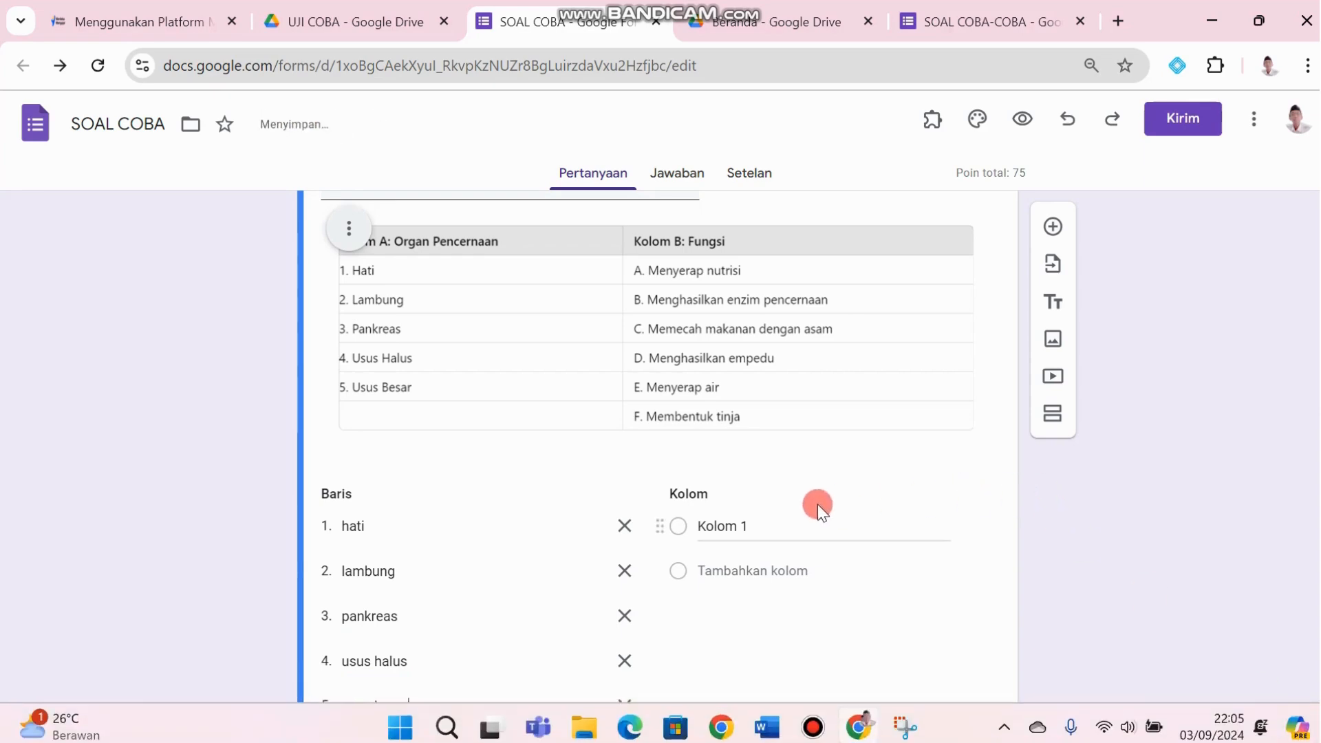
Step: Enter the first three grid columns as menyerap nutri, menghasilkan enzim pencernaan and memecah makanan dengan asam
click(784, 531)
text(menyerap nutri)
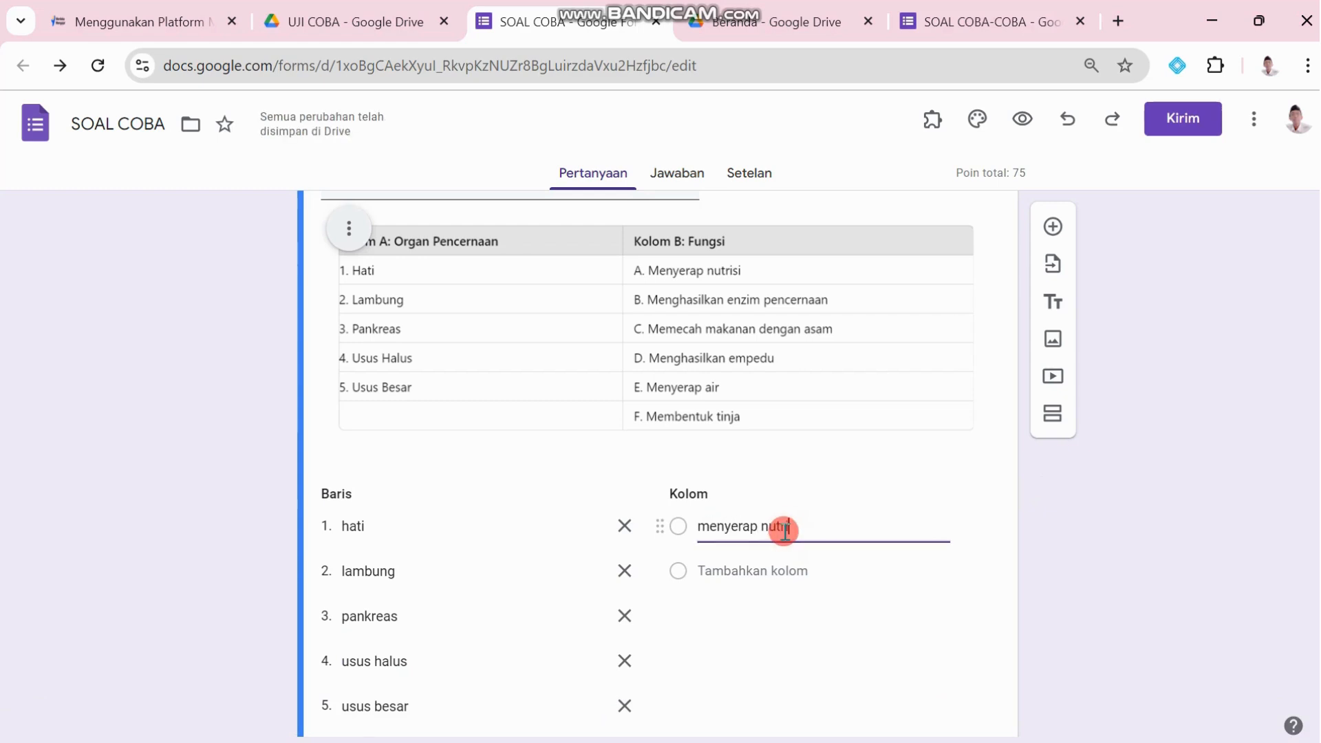
key(Return)
text(men)
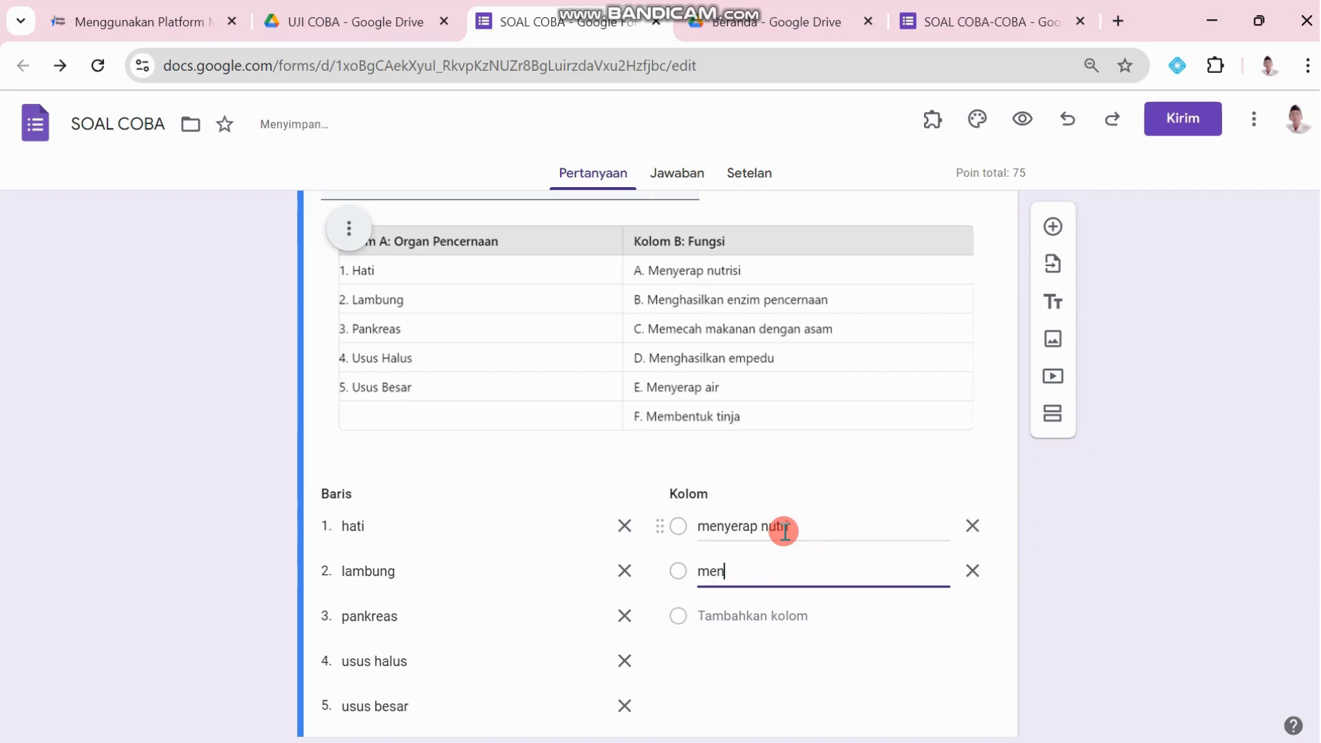
text(ghasila)
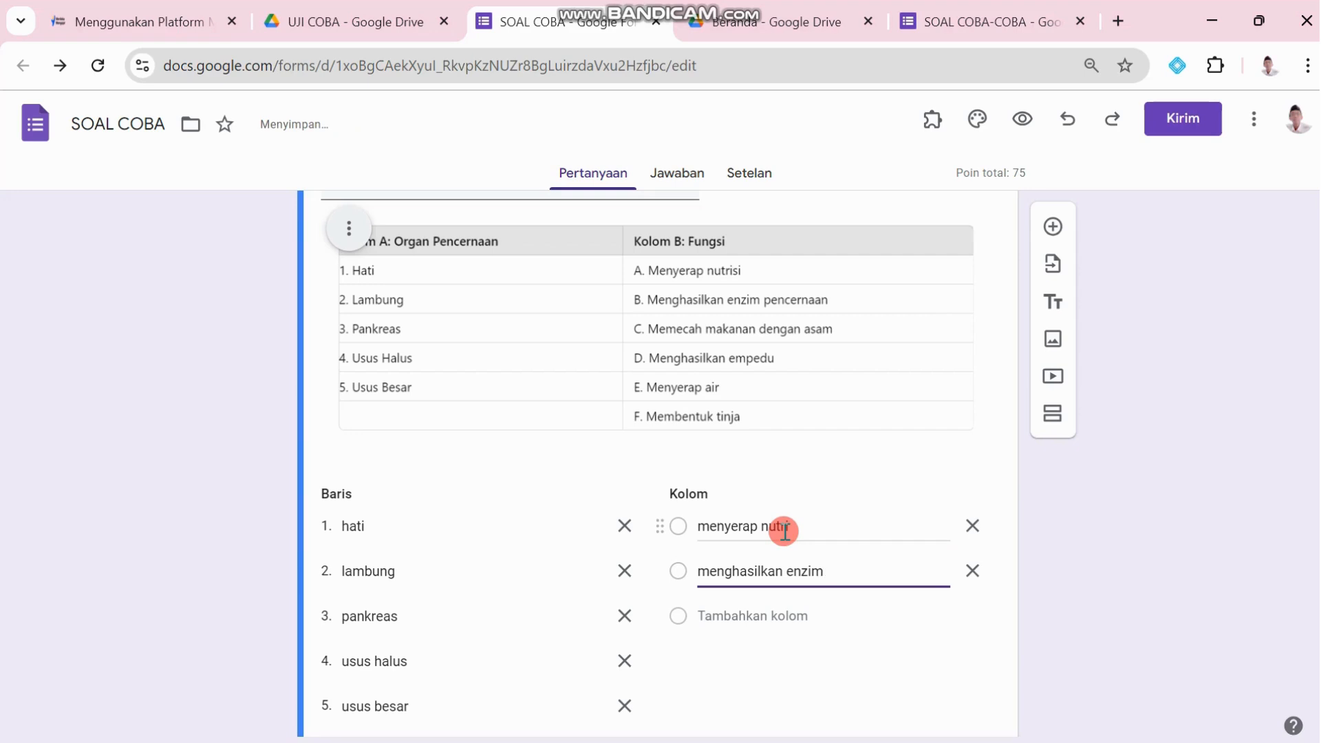
text(cern)
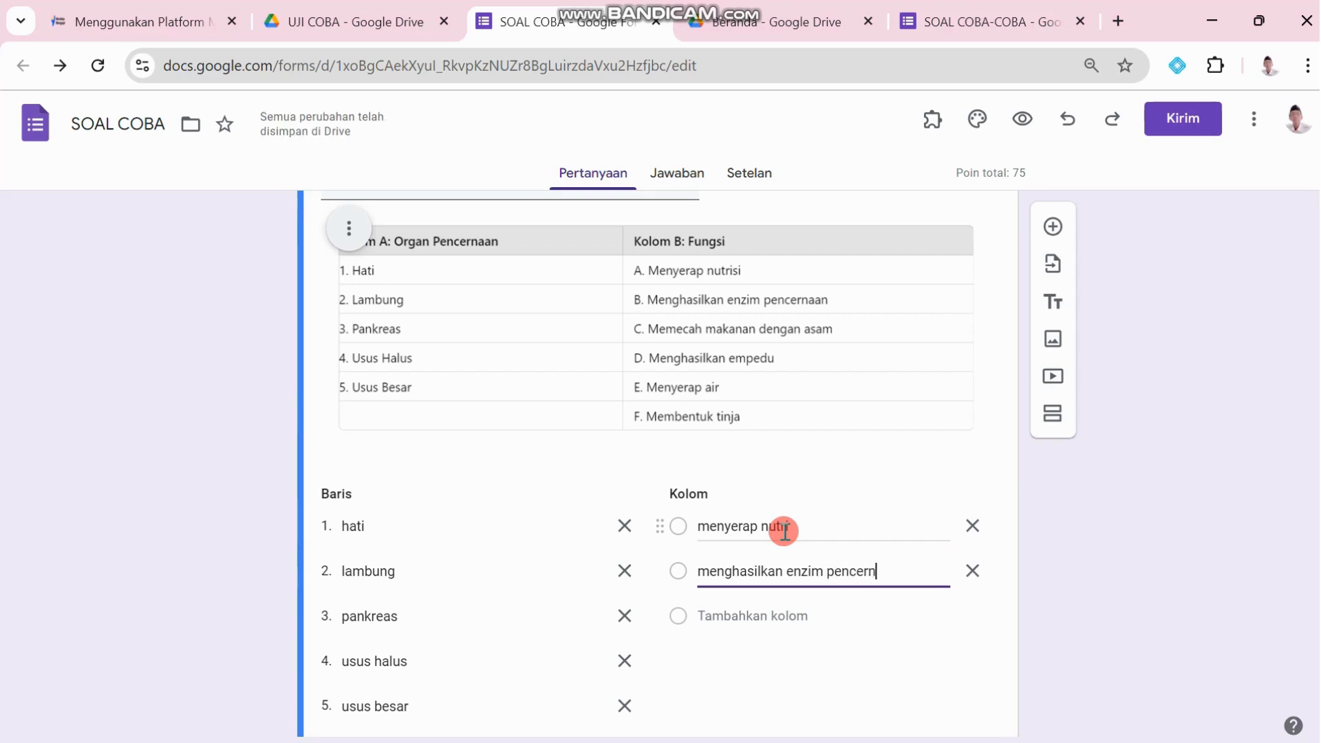
text(aan)
key(Return)
text(meme)
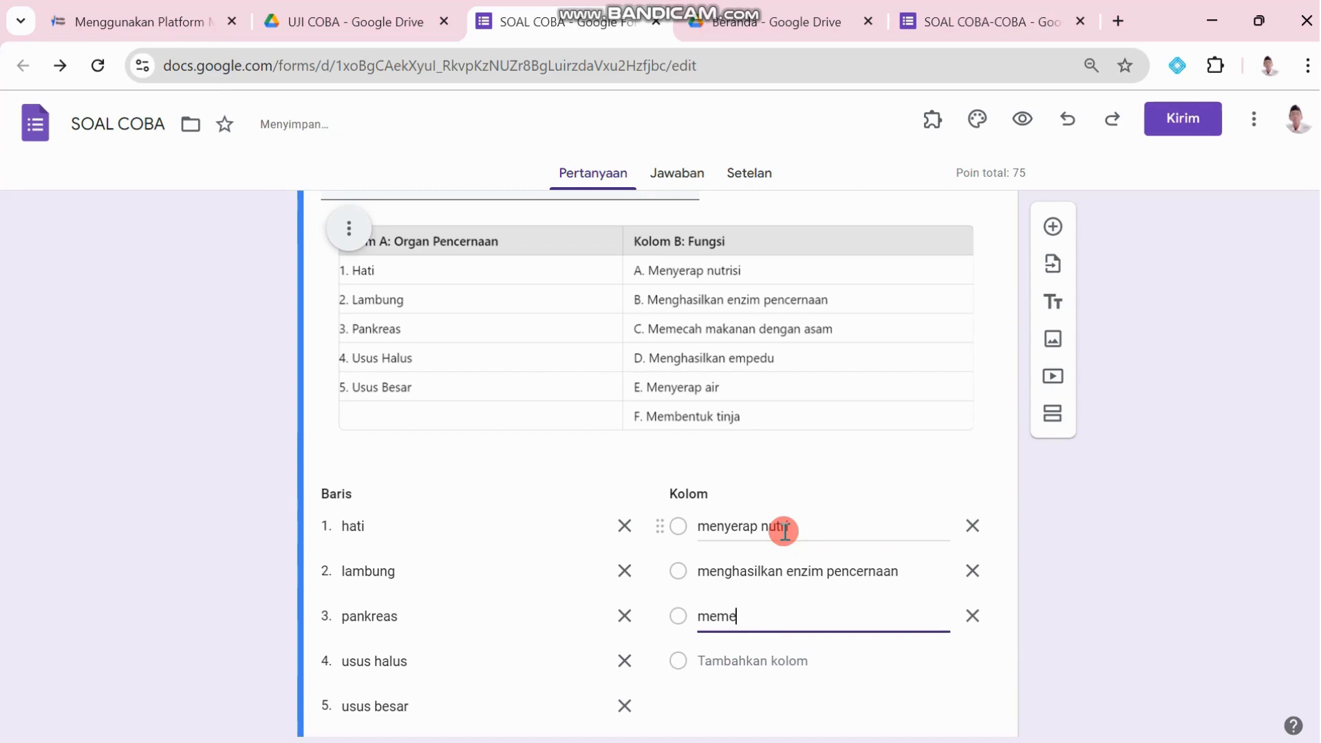
text(cah makanan dengan asam)
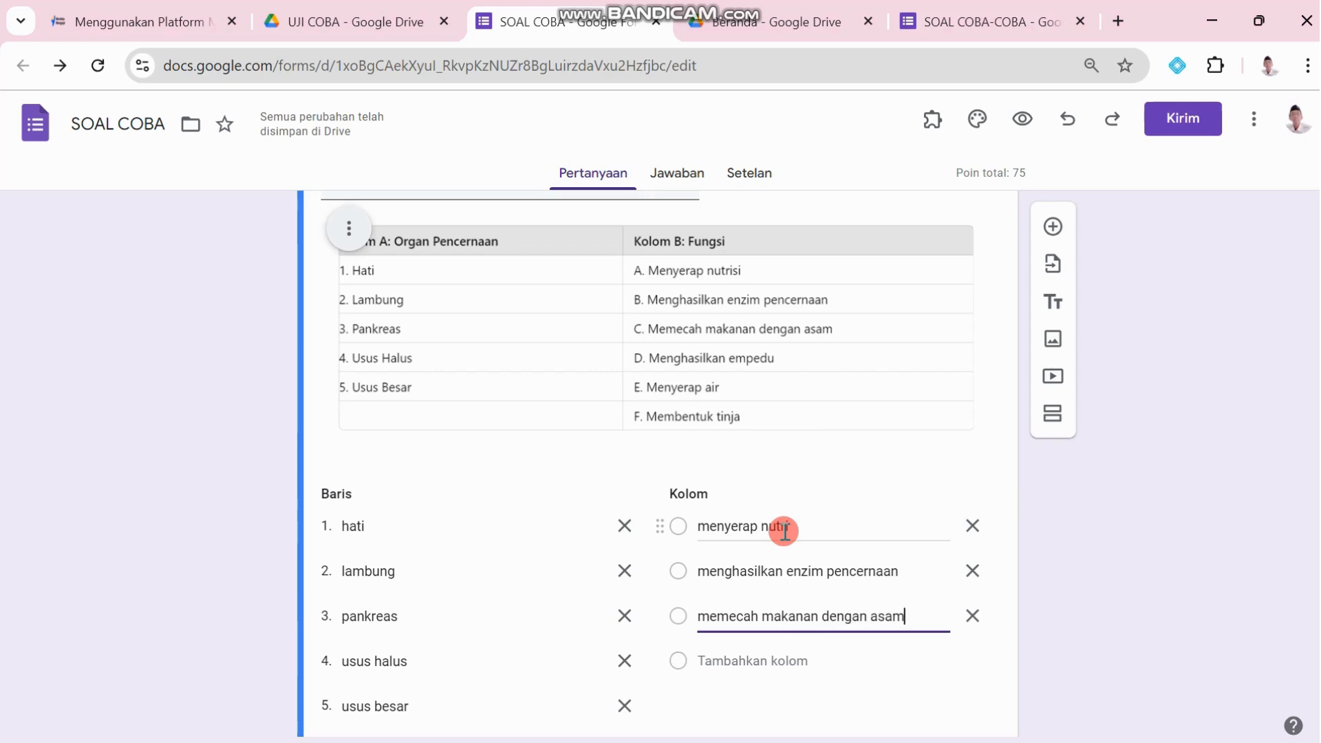
Step: Add the remaining grid columns mebghasilkan empedu, menyerap air and membentuk tinja
key(Return)
text(meb)
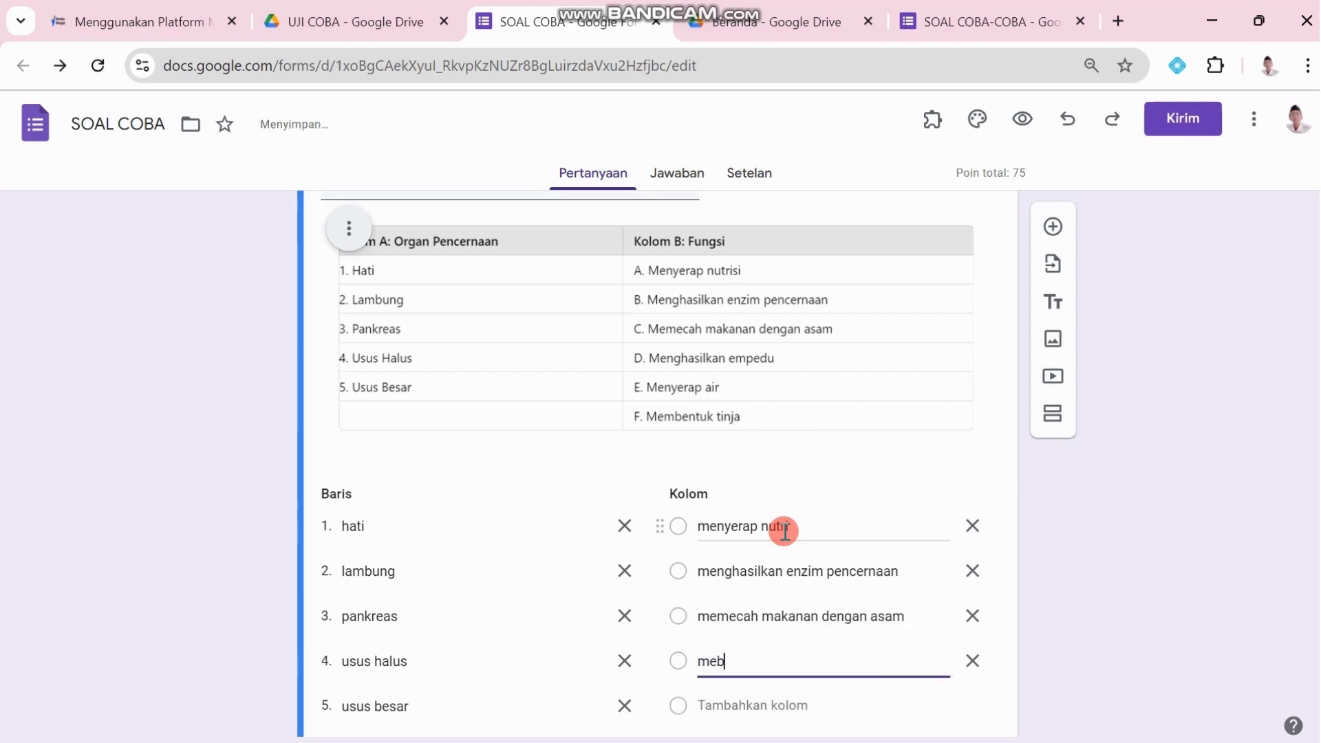
text(ghasilkan)
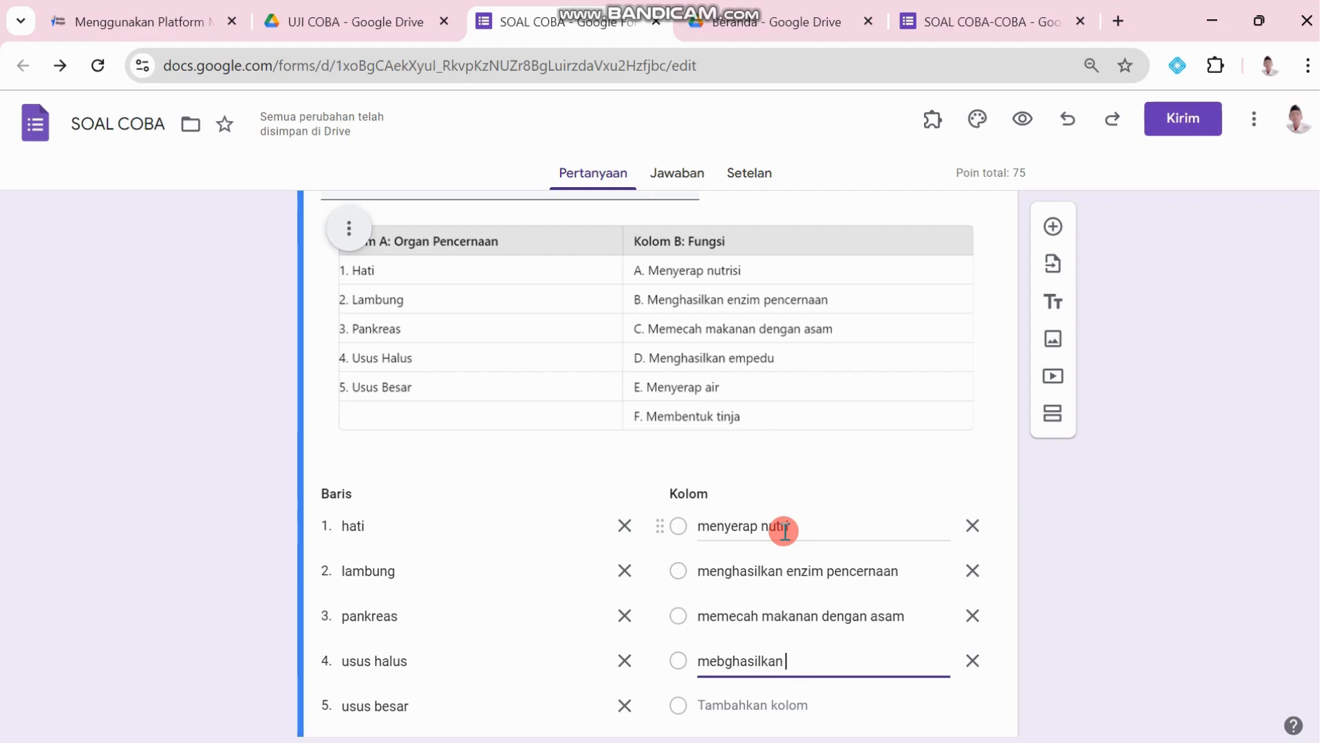
text( emped)
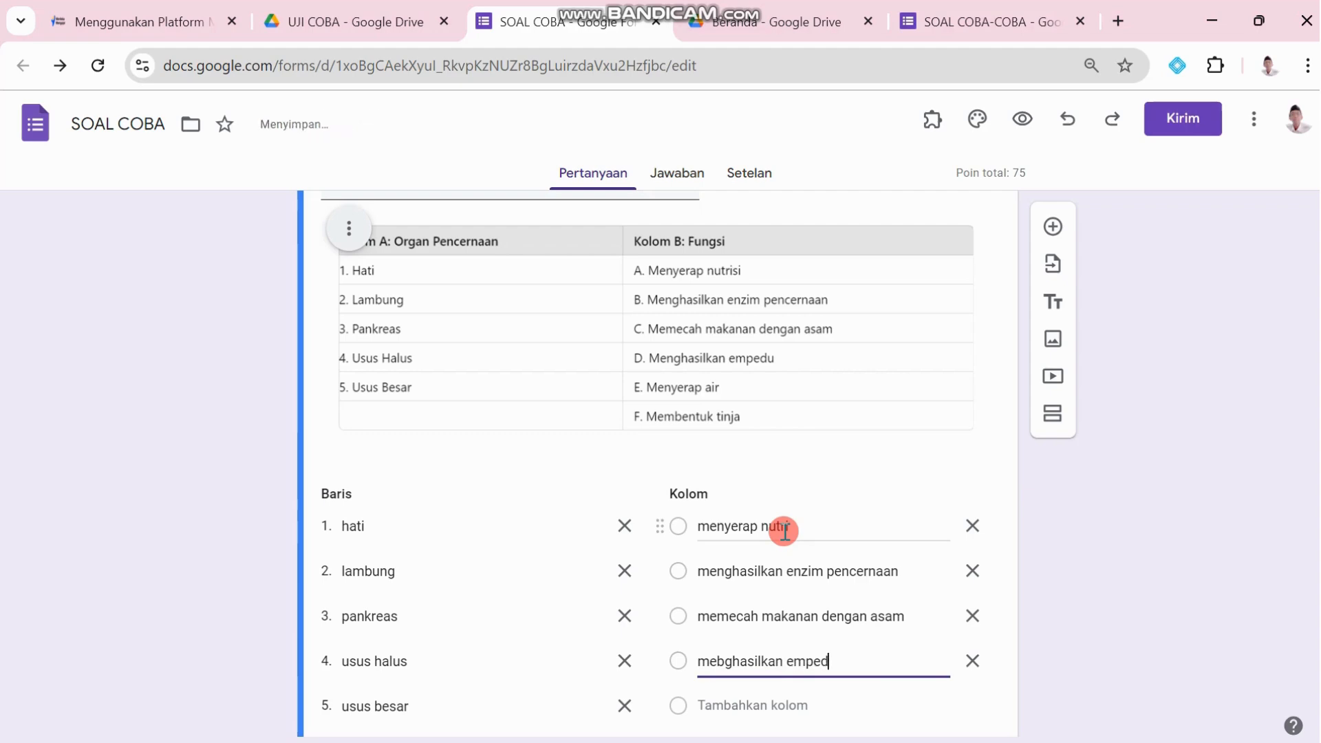
text(u)
key(Return)
text(menyerap air)
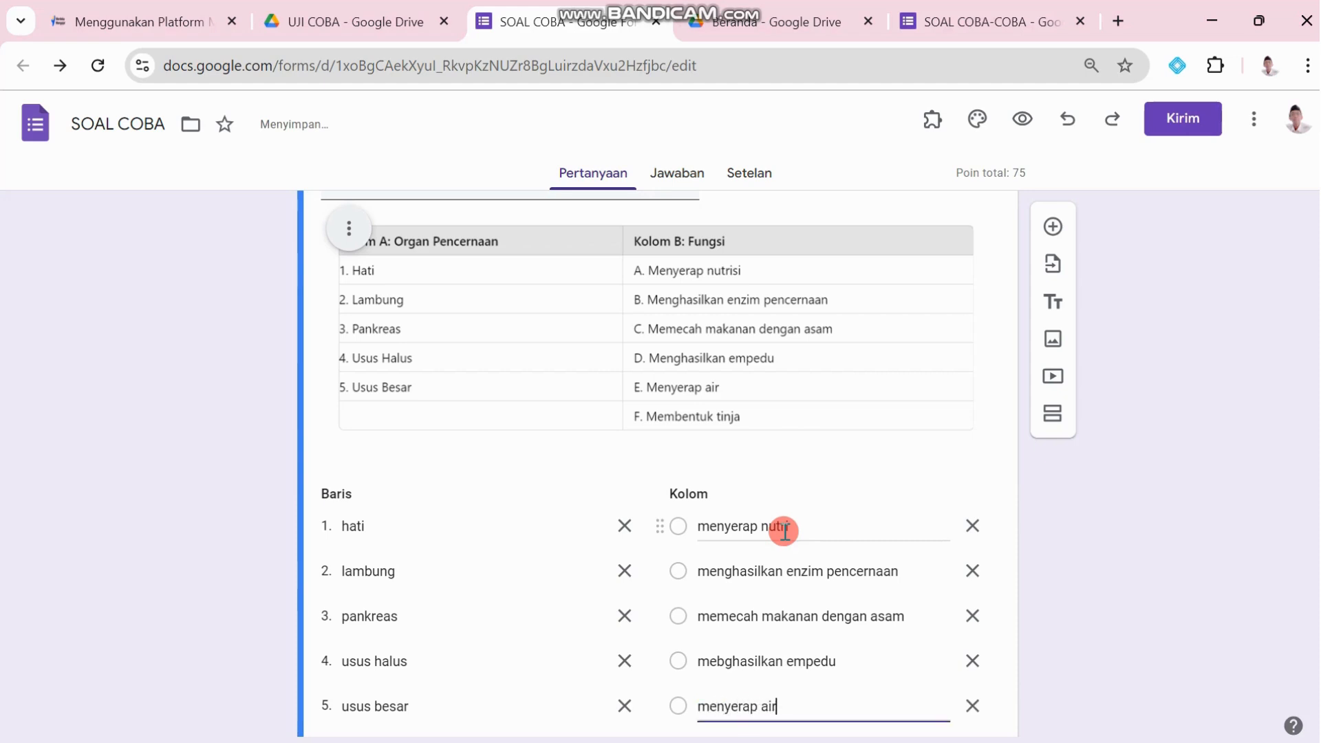
key(Return)
text(me)
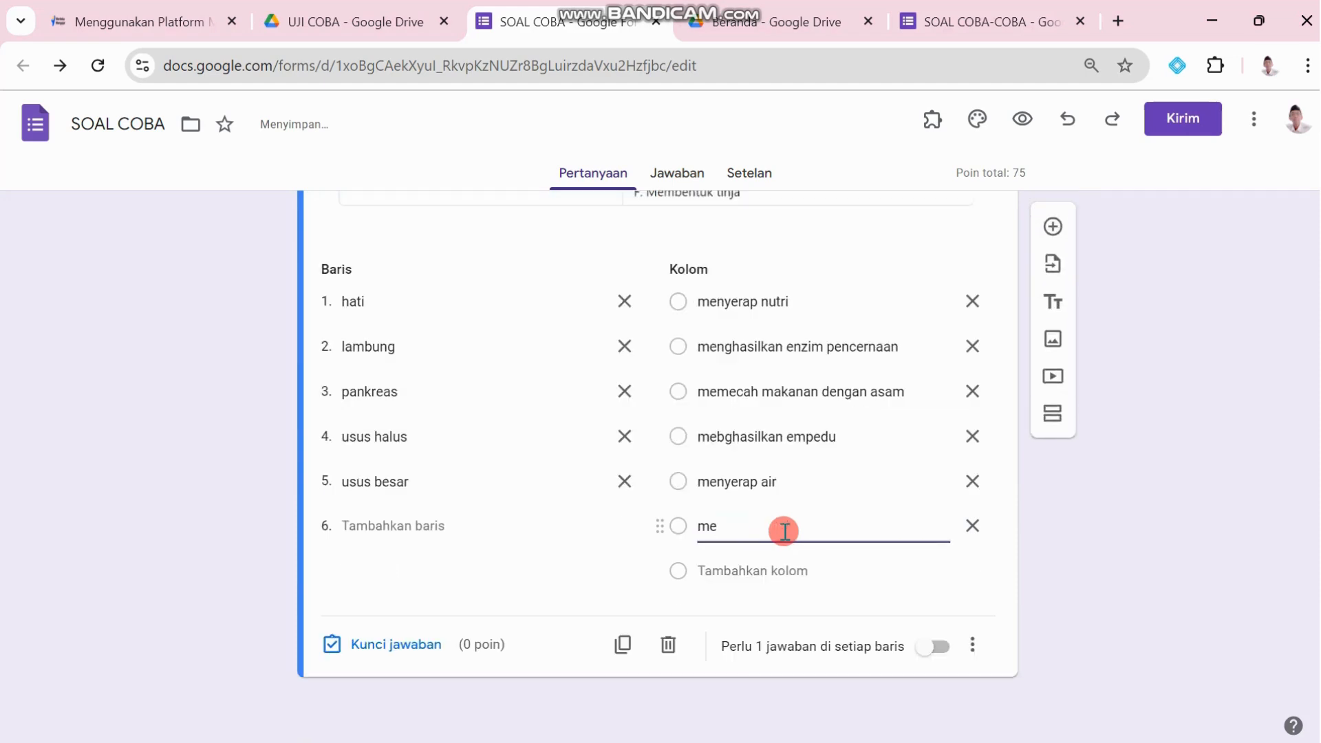
text(mbentuk tinja)
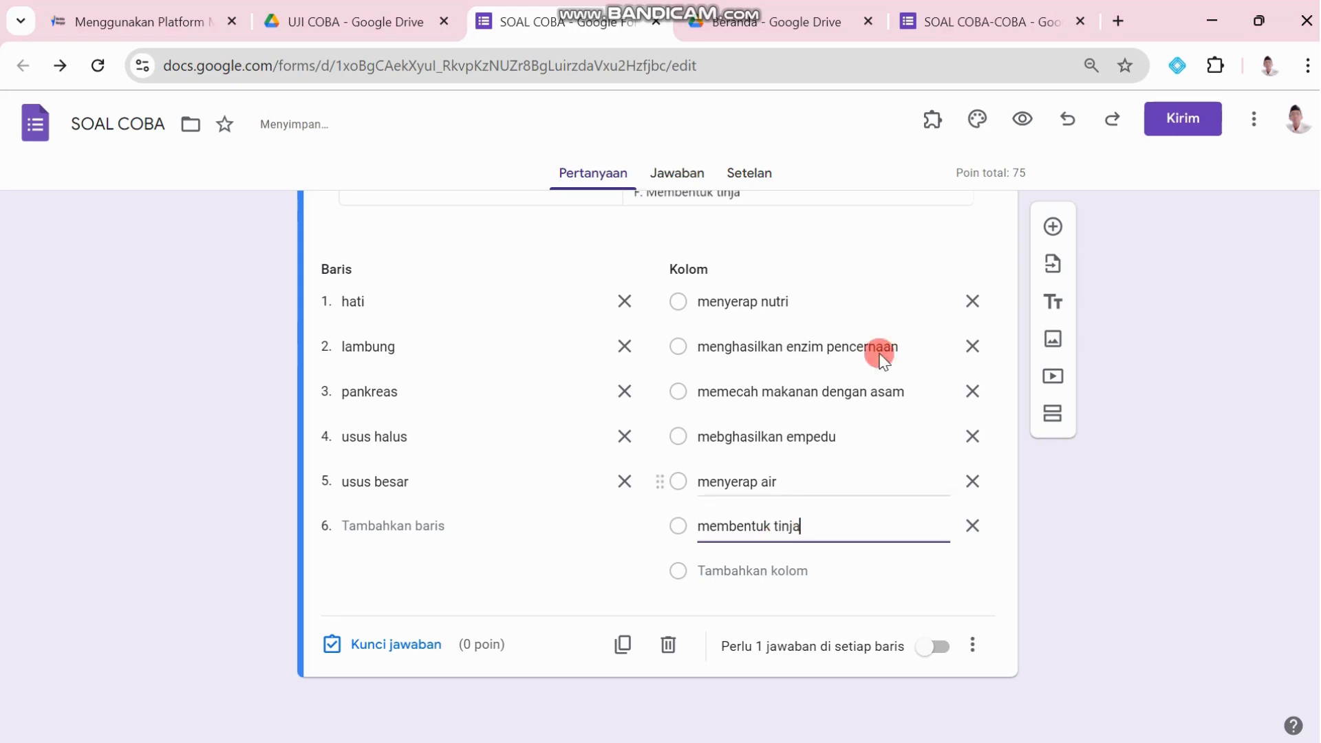
Step: Set the answer key: hati to empedu, lambung to asam, pankreas to enzim, usus halus to nutri, usus besar to menyerap air and membentuk tinja
click(426, 659)
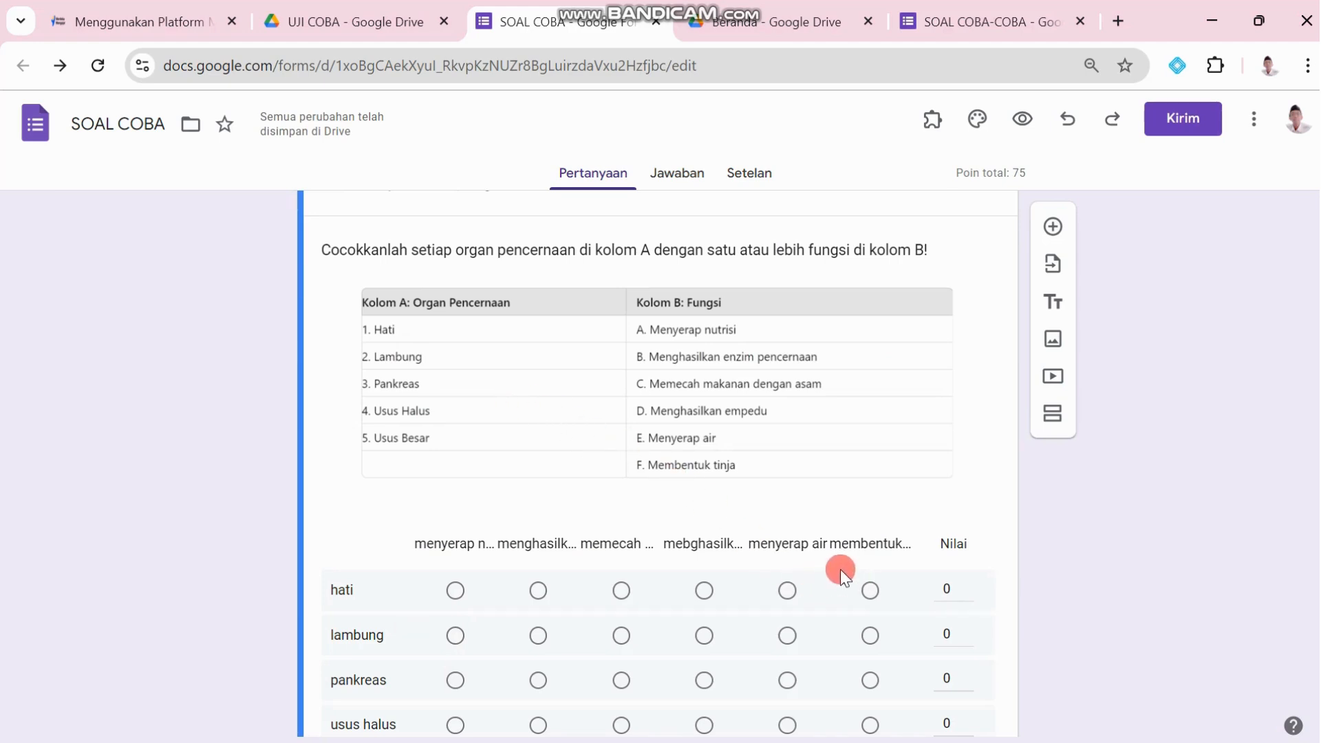
click(704, 592)
click(621, 635)
click(538, 683)
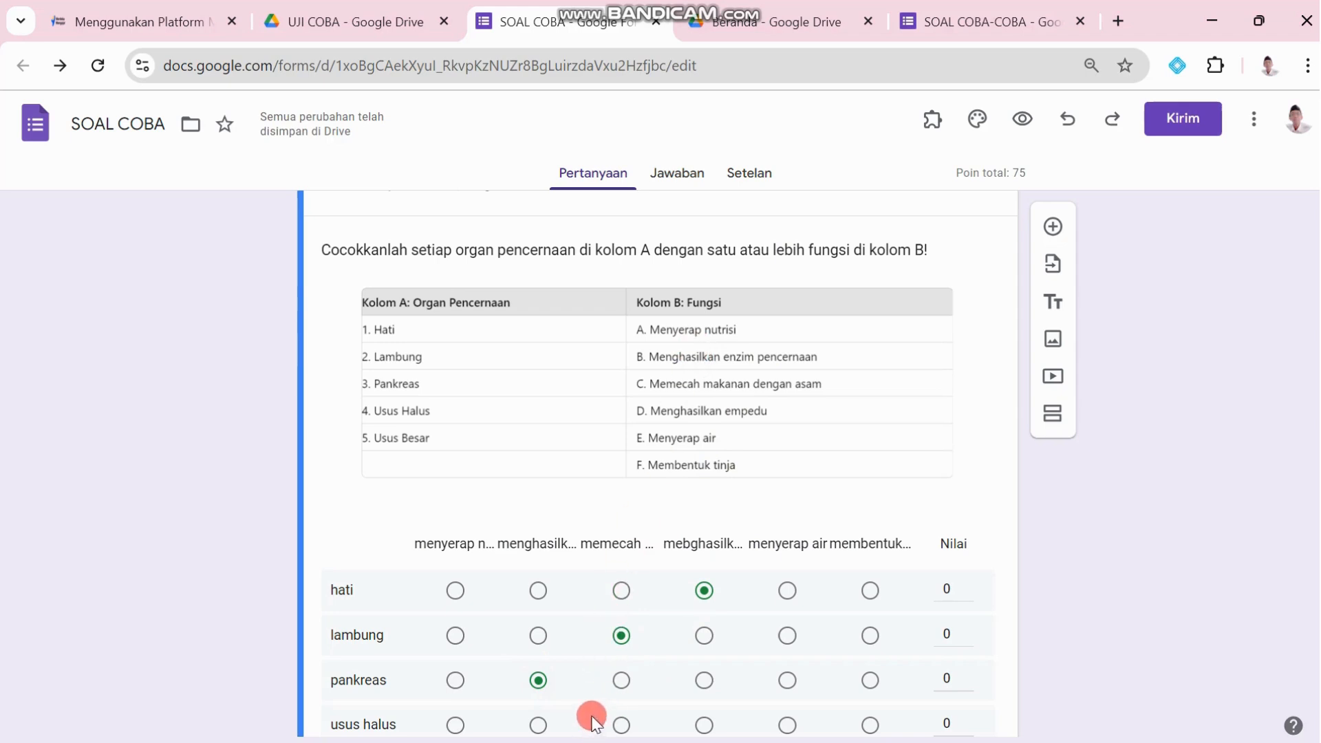
click(460, 722)
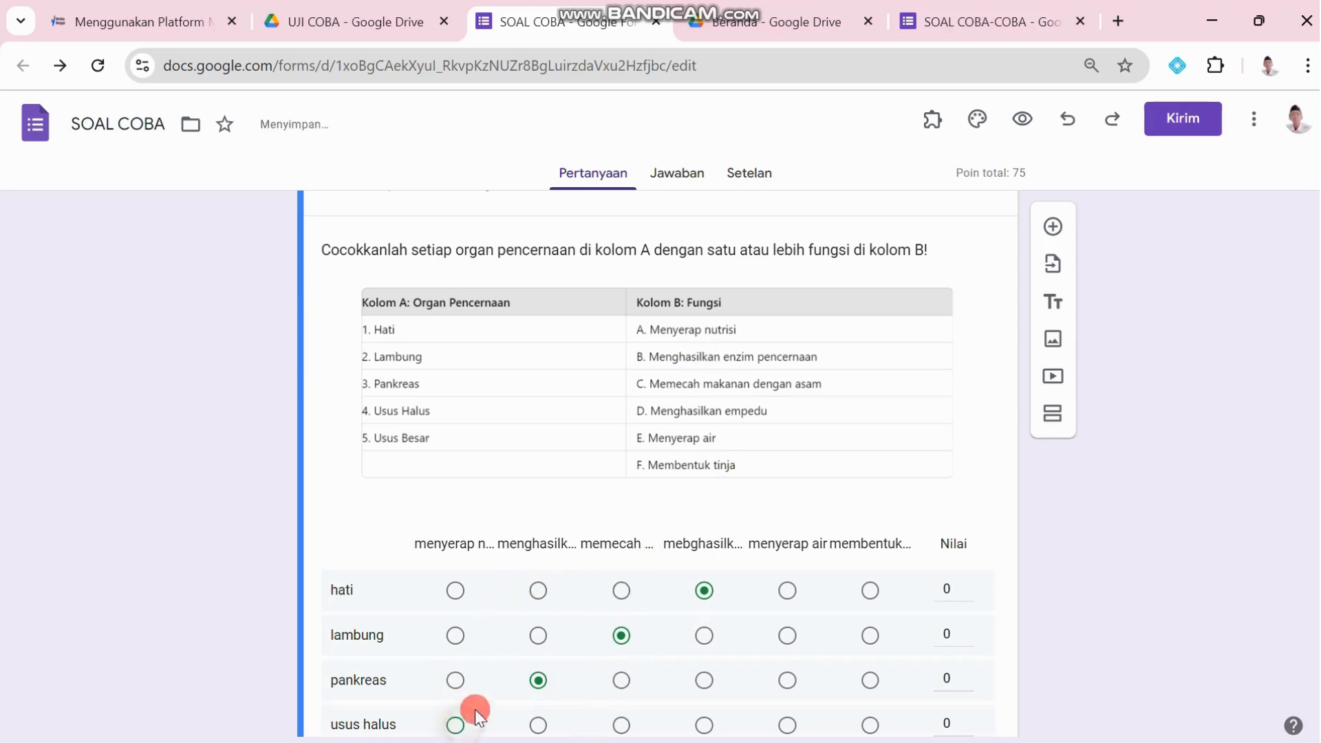
scroll(655, 551, down, 3)
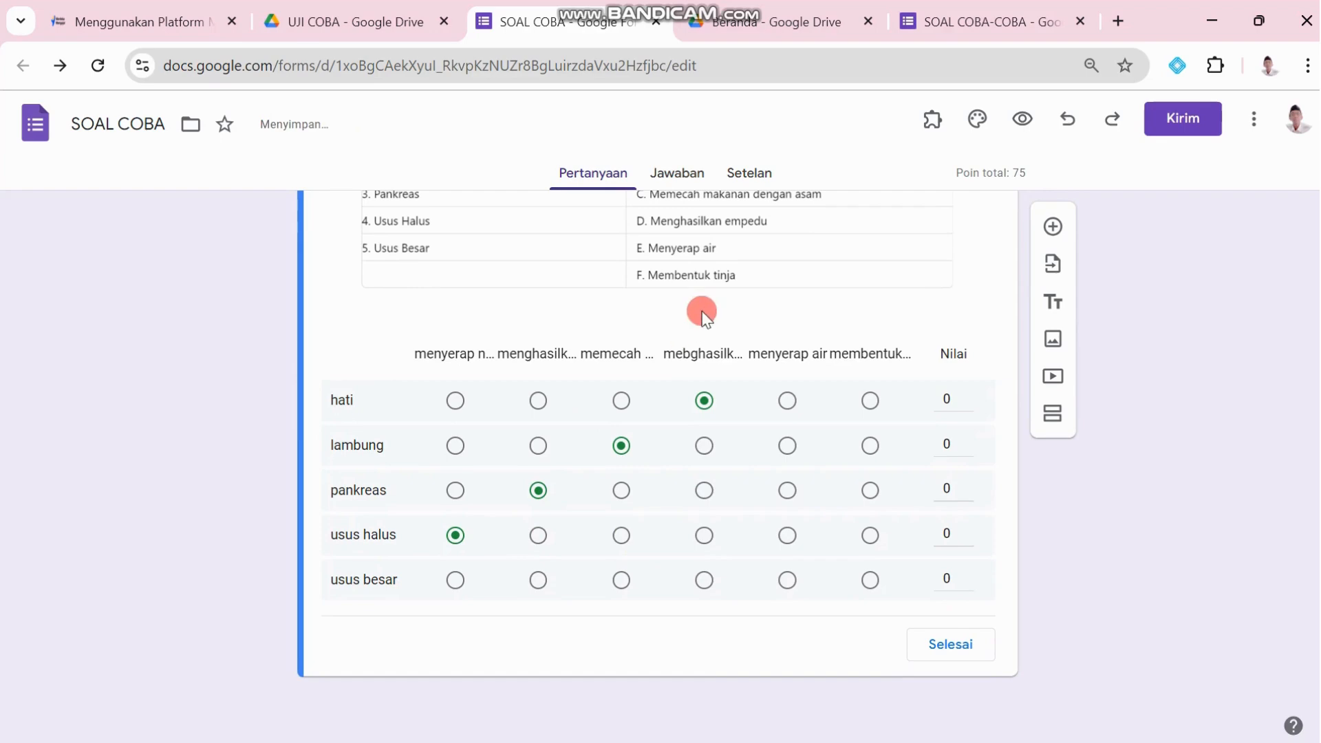
click(787, 580)
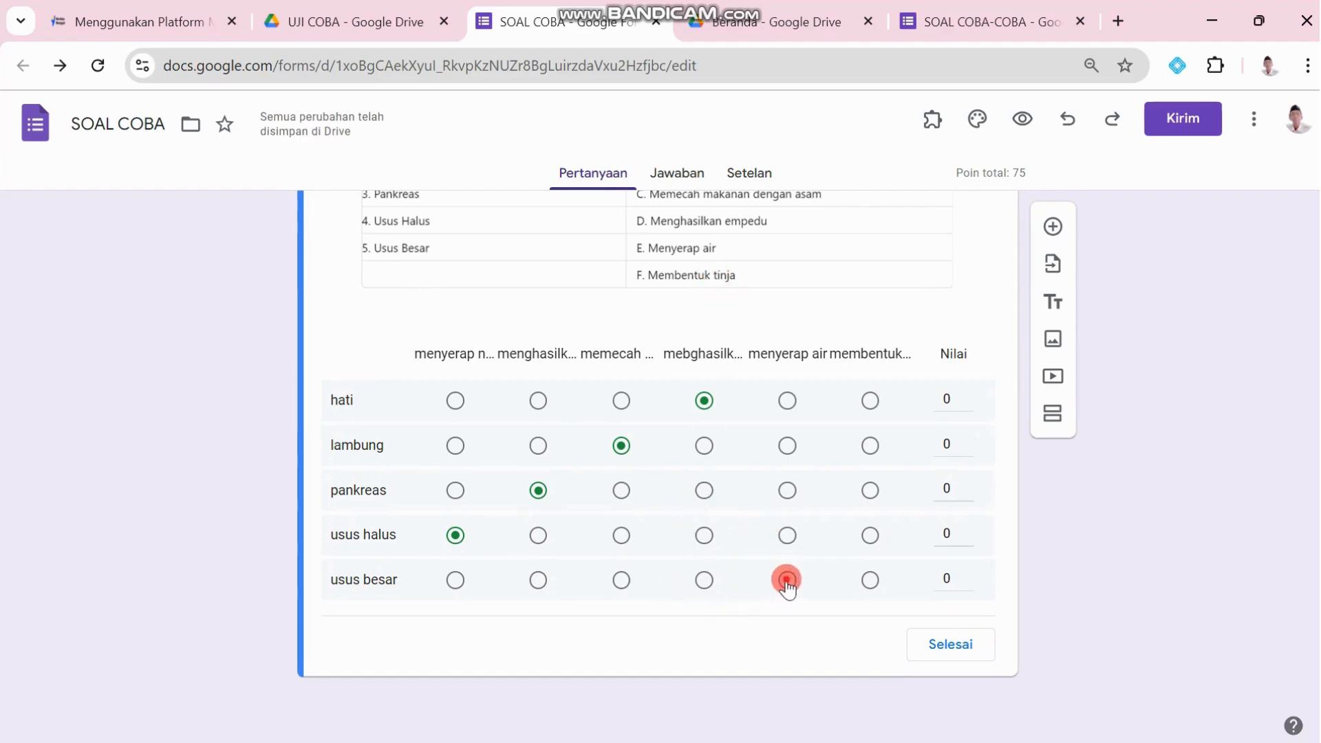
click(748, 313)
click(869, 580)
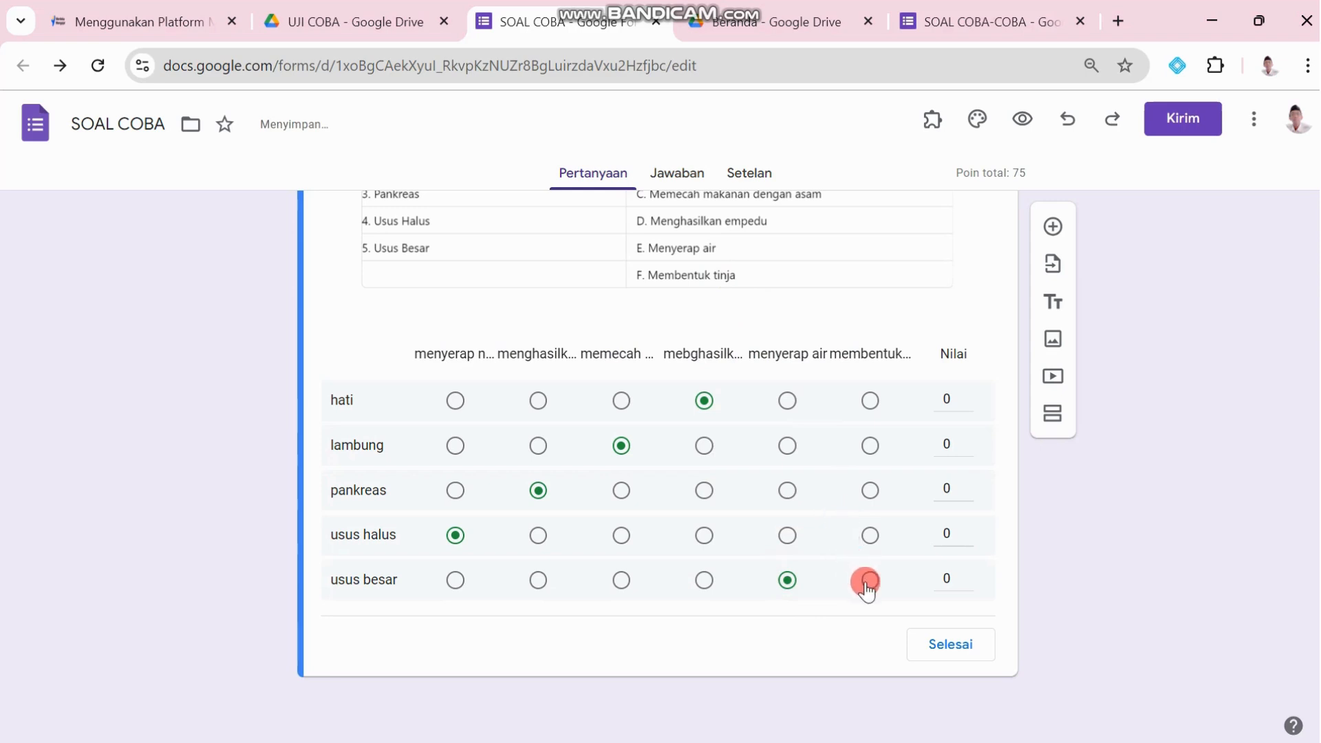
Step: Assign 5 points each to hati, lambung, pankreas and usus halus and 10 to usus besar, and finish the answer key
click(951, 399)
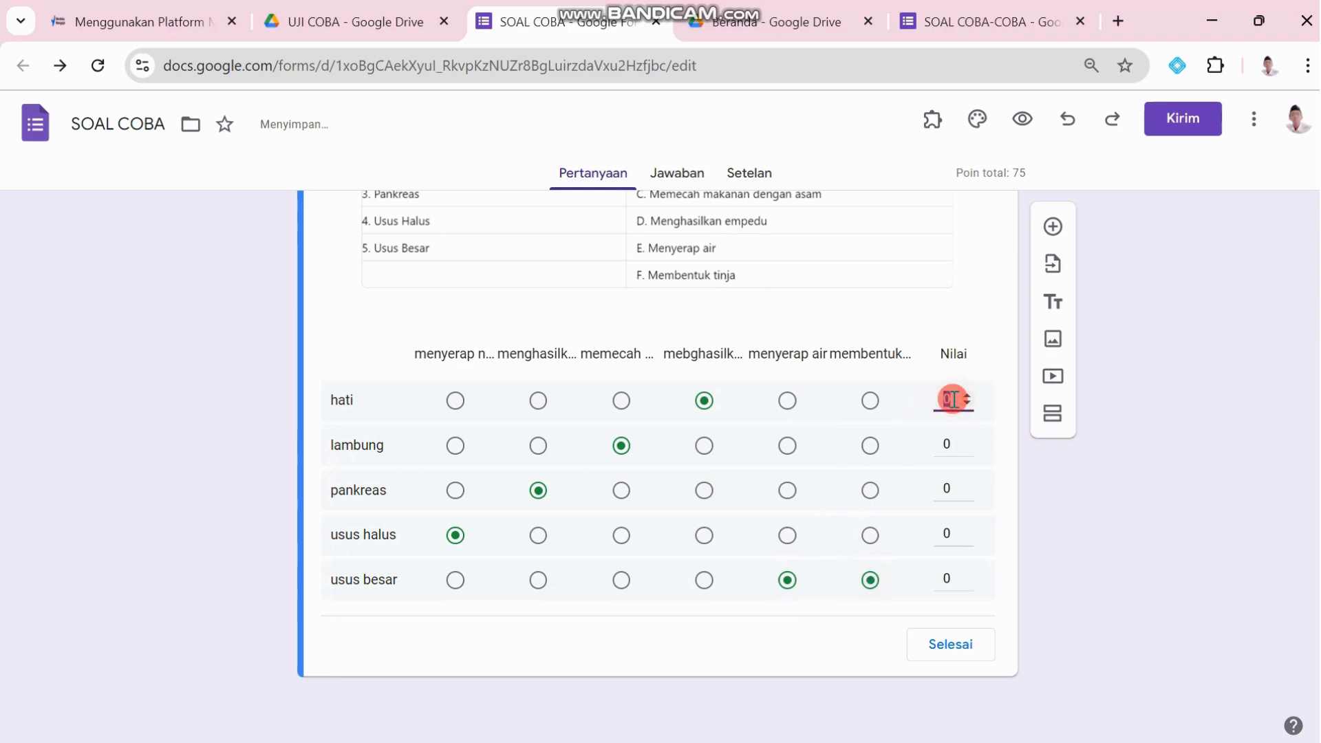
text(5)
click(947, 443)
text(5)
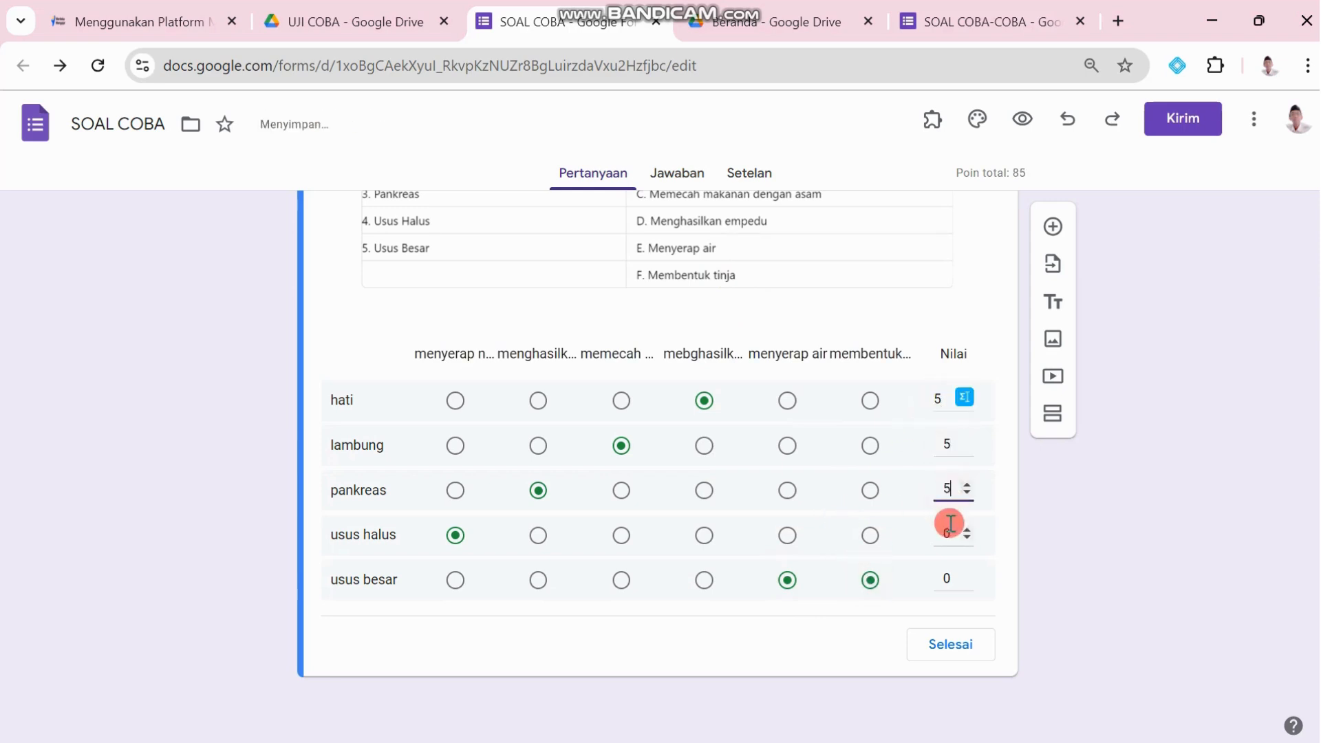
click(949, 533)
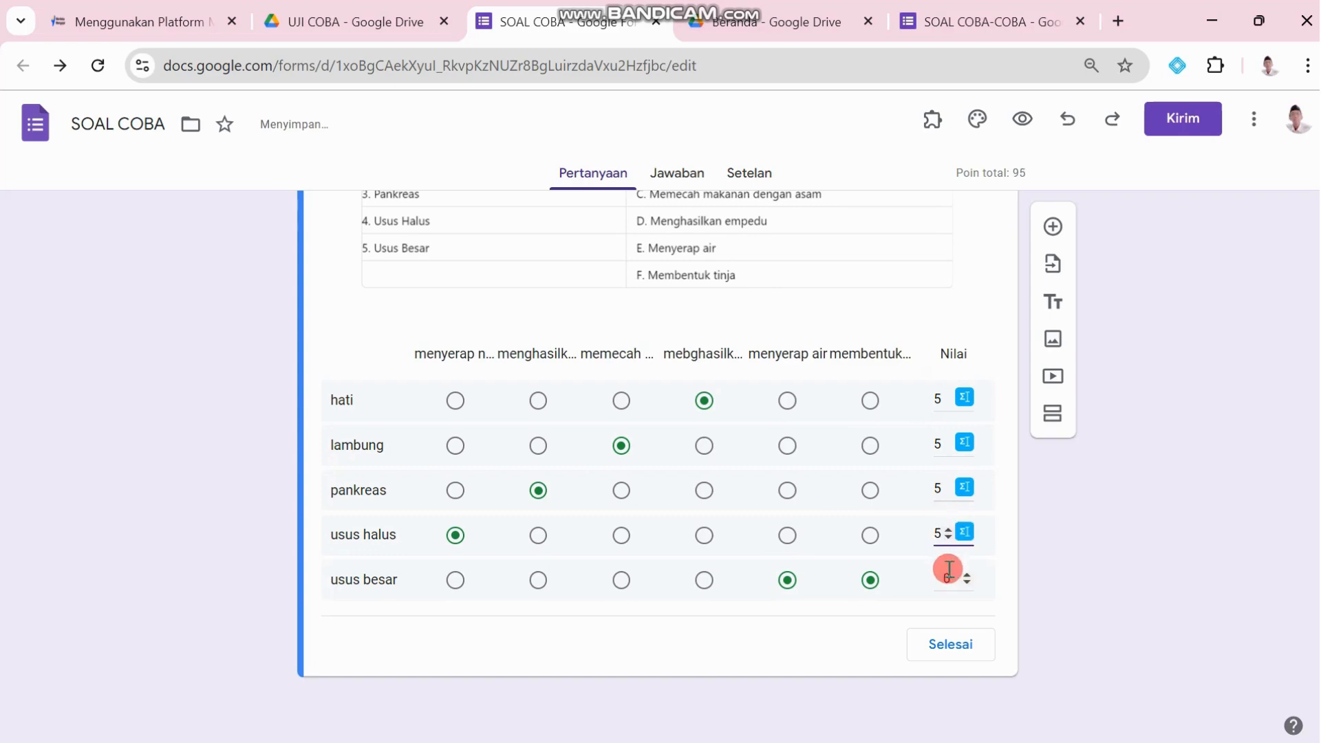
click(949, 580)
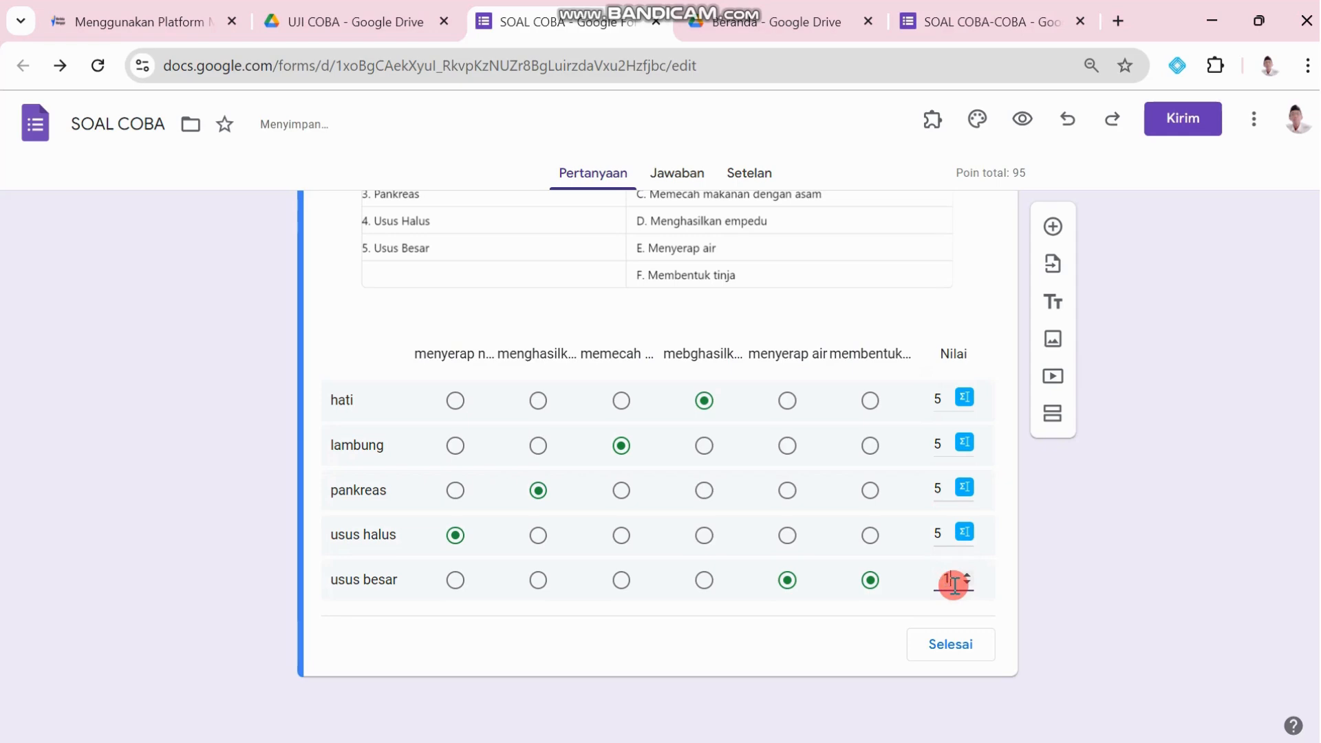
text(1)
click(950, 644)
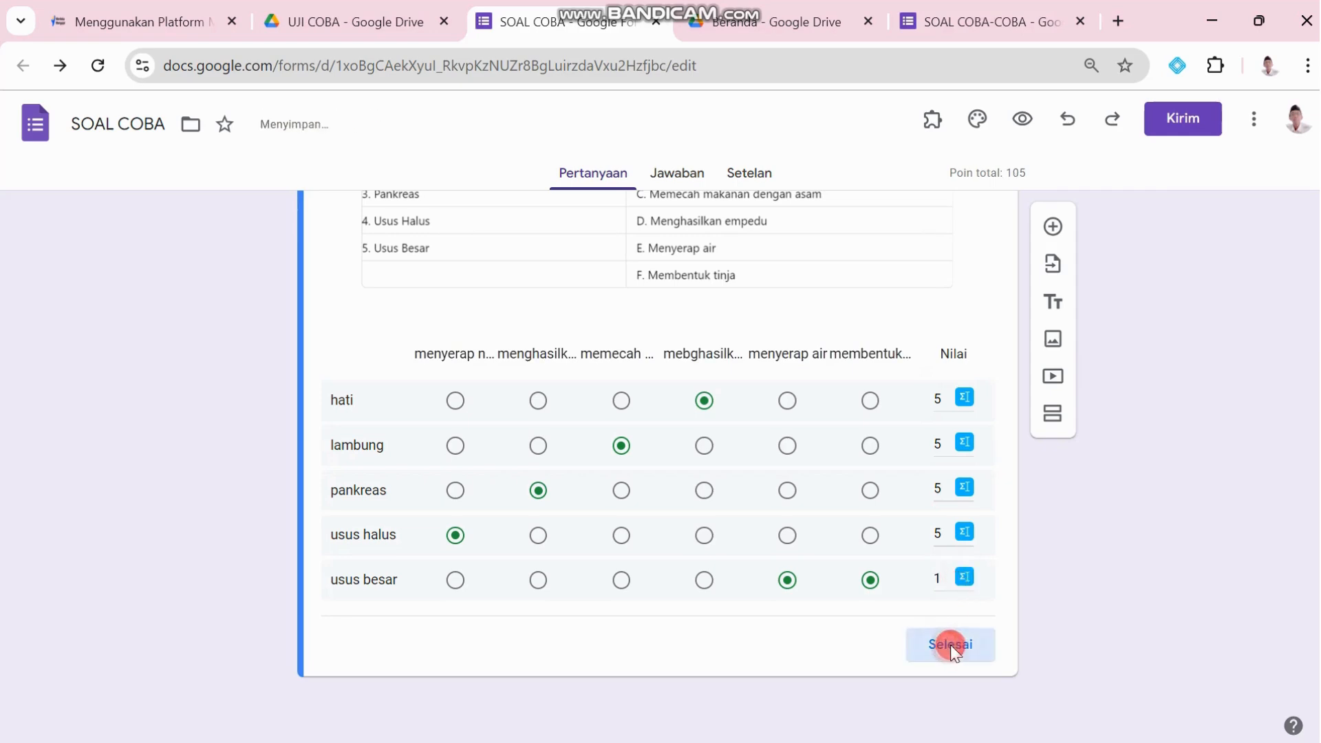
Step: Require one answer in every row of the organ matching question and enable Acak urutan baris
scroll(873, 623, down, 3)
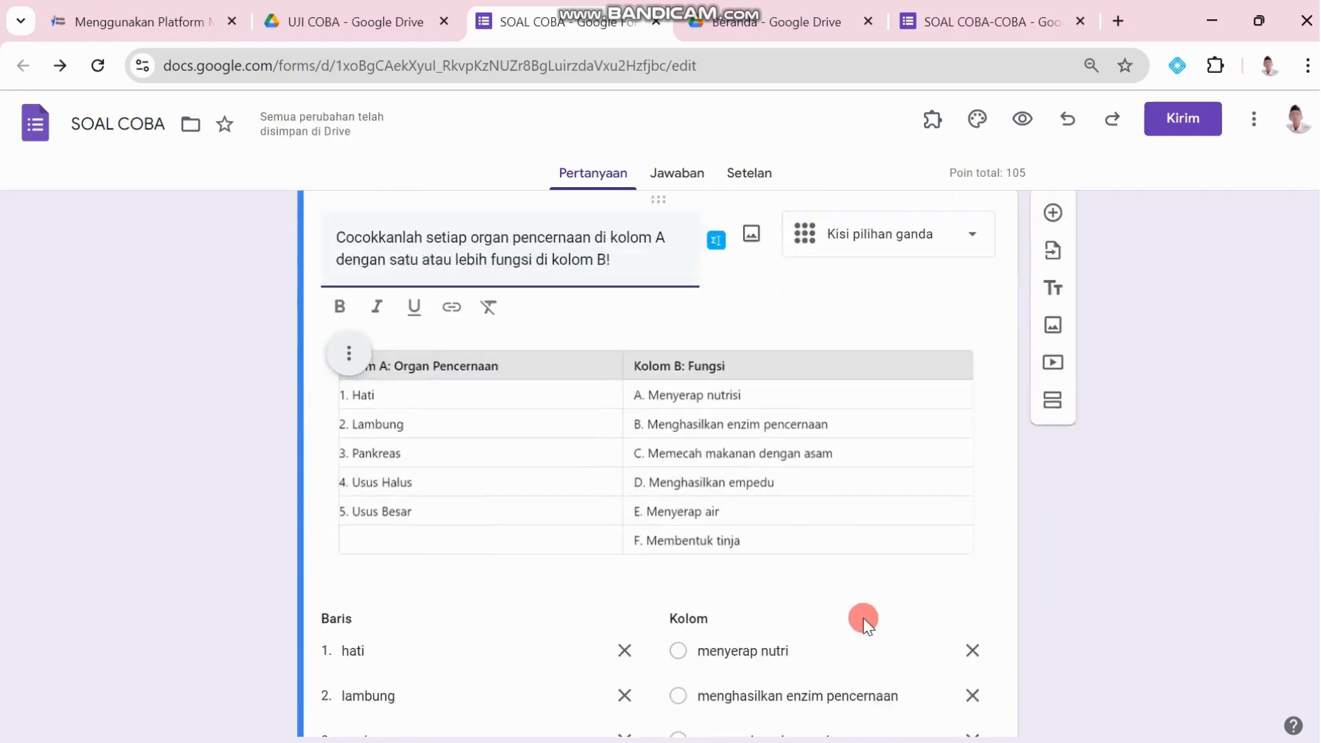
scroll(860, 612, down, 5)
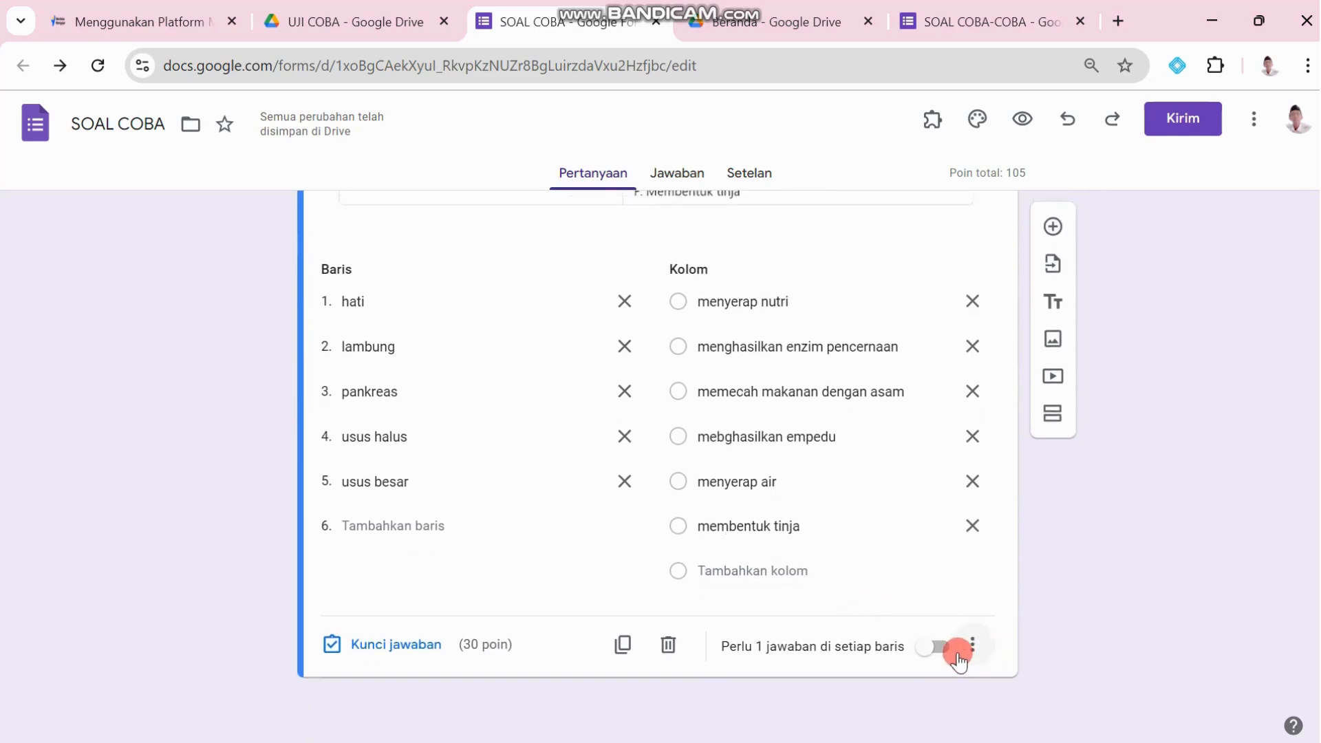
click(959, 650)
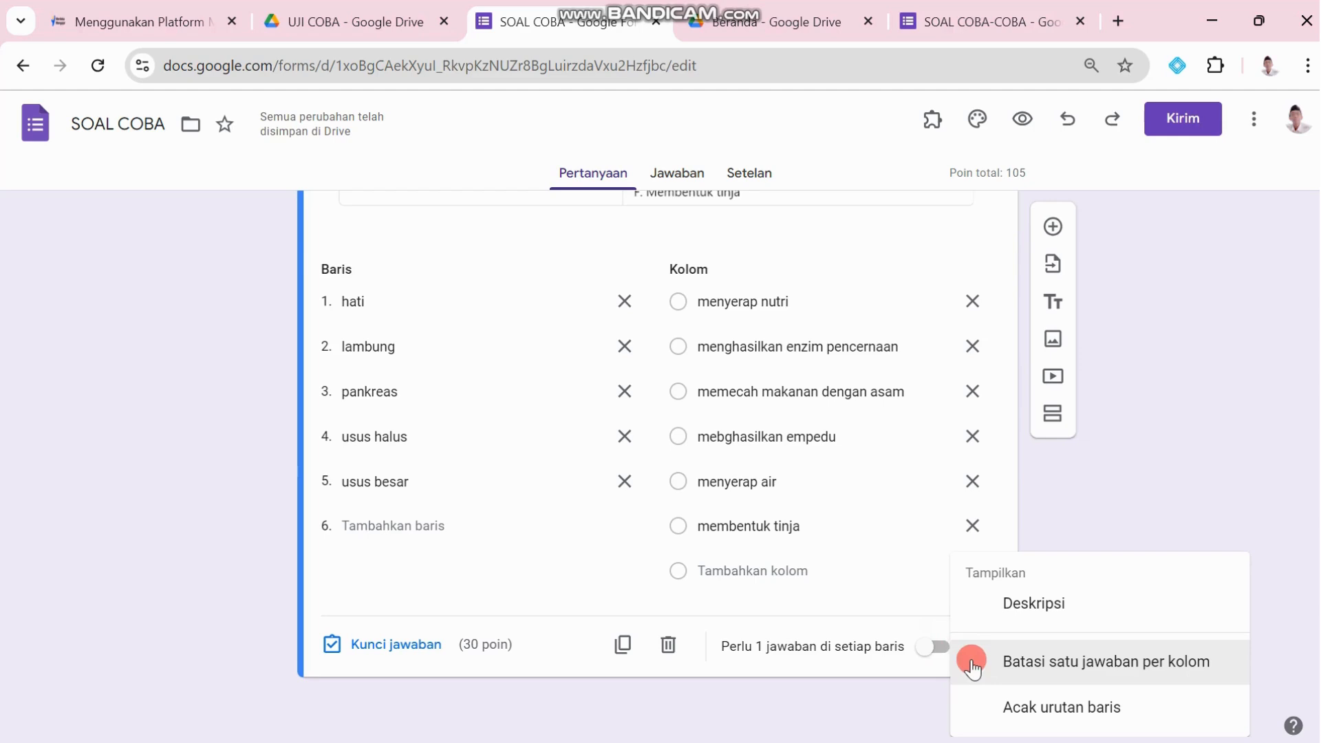
click(936, 646)
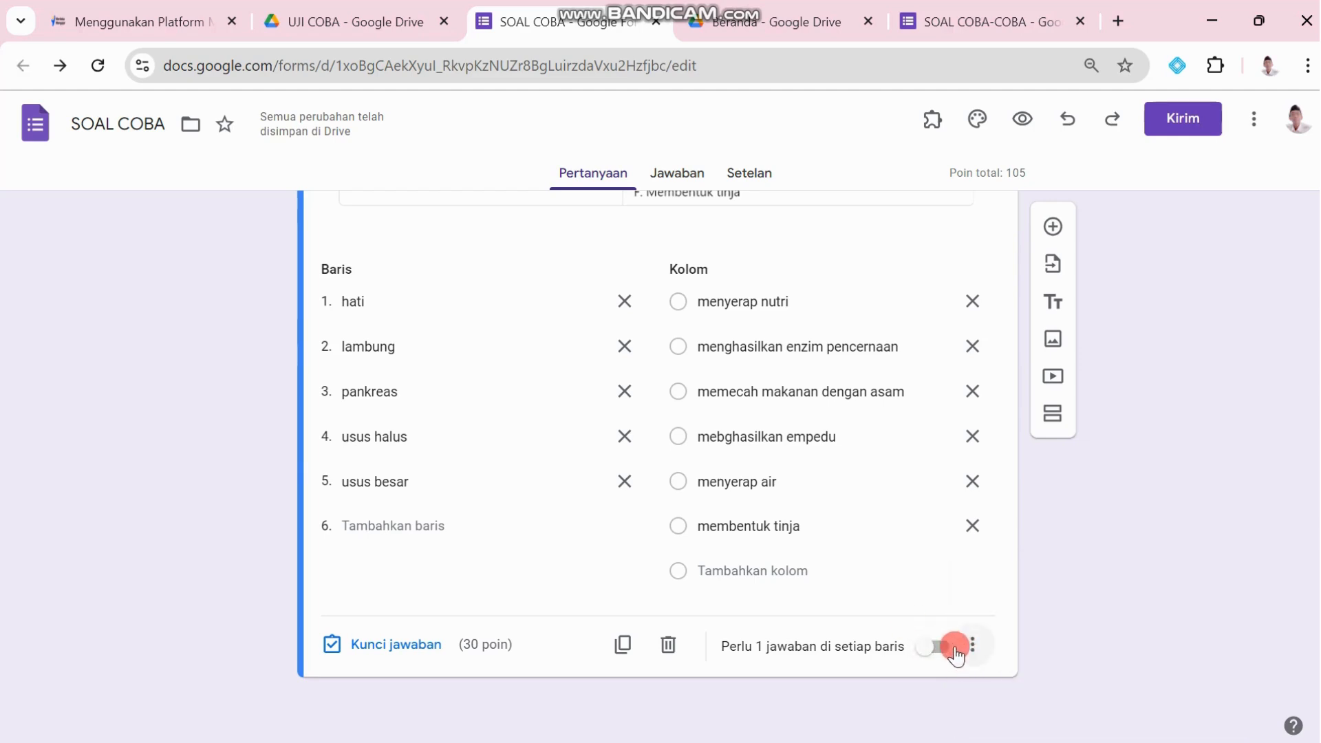
click(924, 647)
click(972, 645)
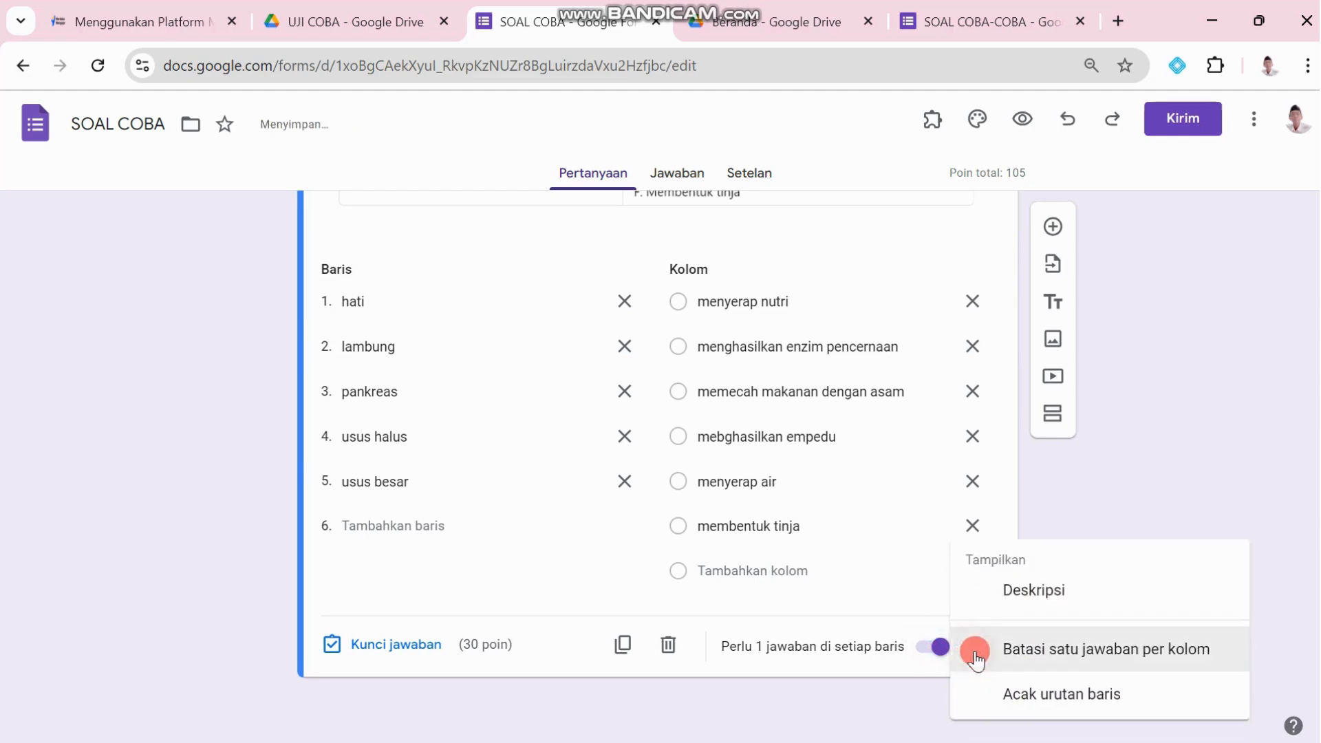
click(1047, 694)
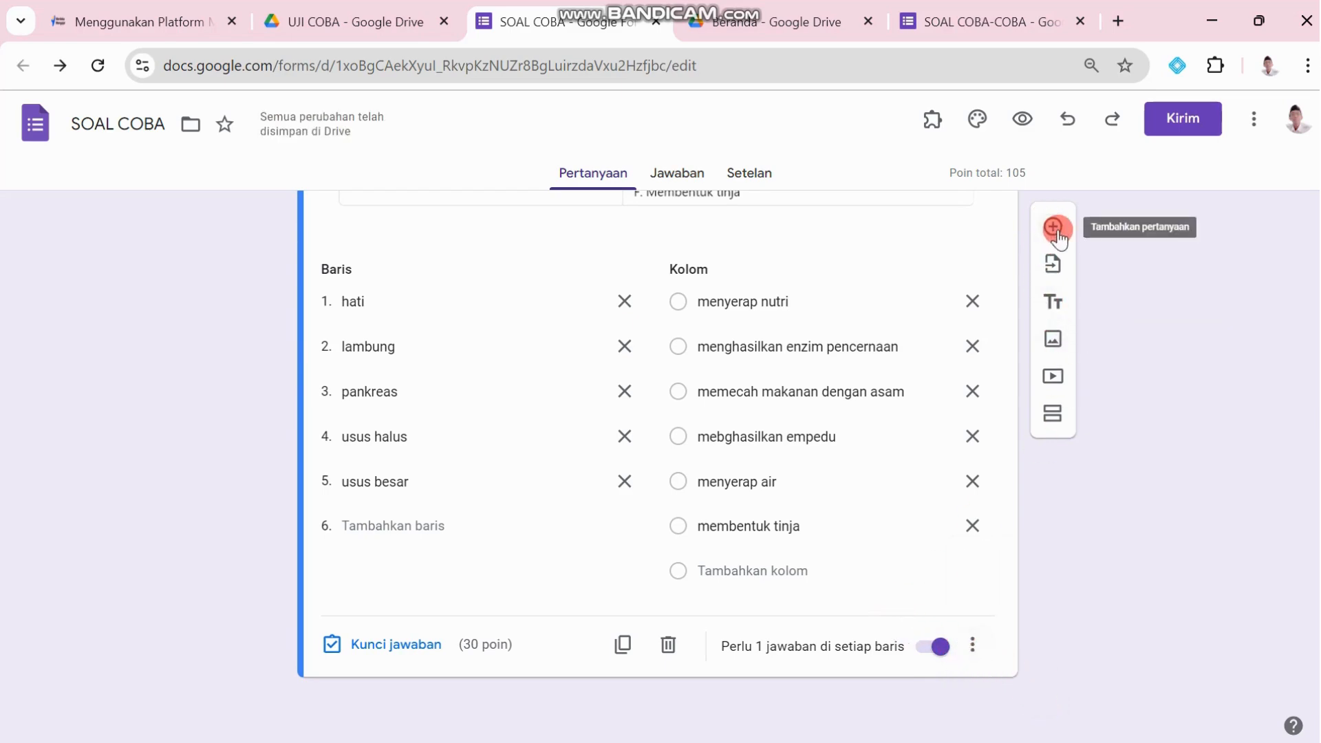
Step: Check question 10 in Word and return to the form in Chrome to add a new section below the organ matching question
click(768, 724)
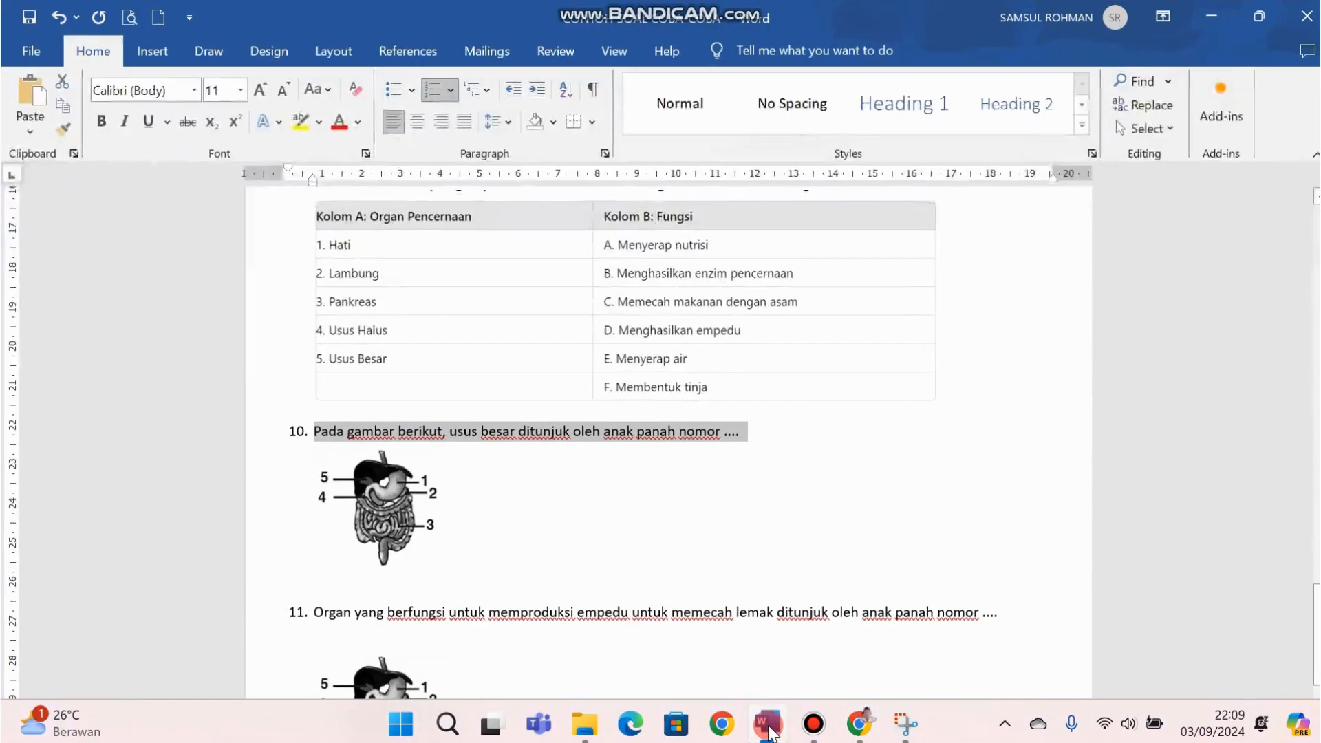
click(855, 733)
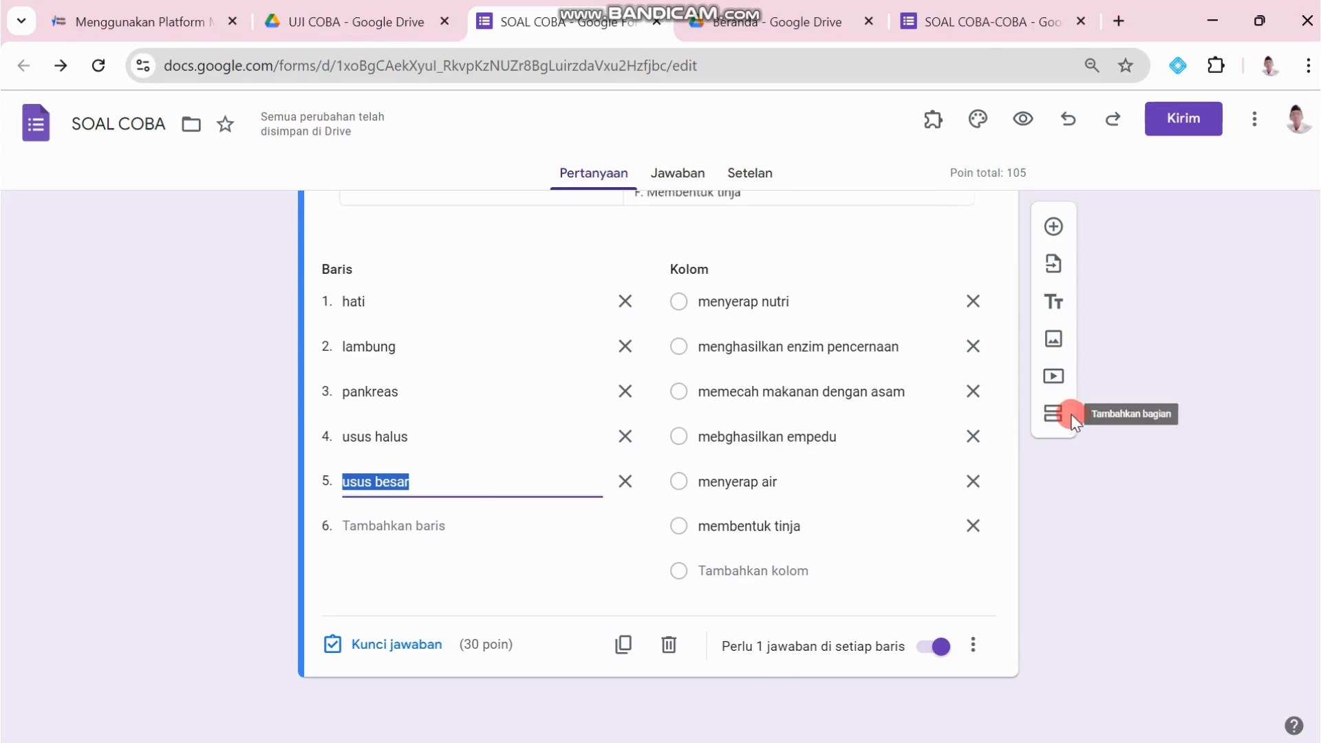
click(1053, 415)
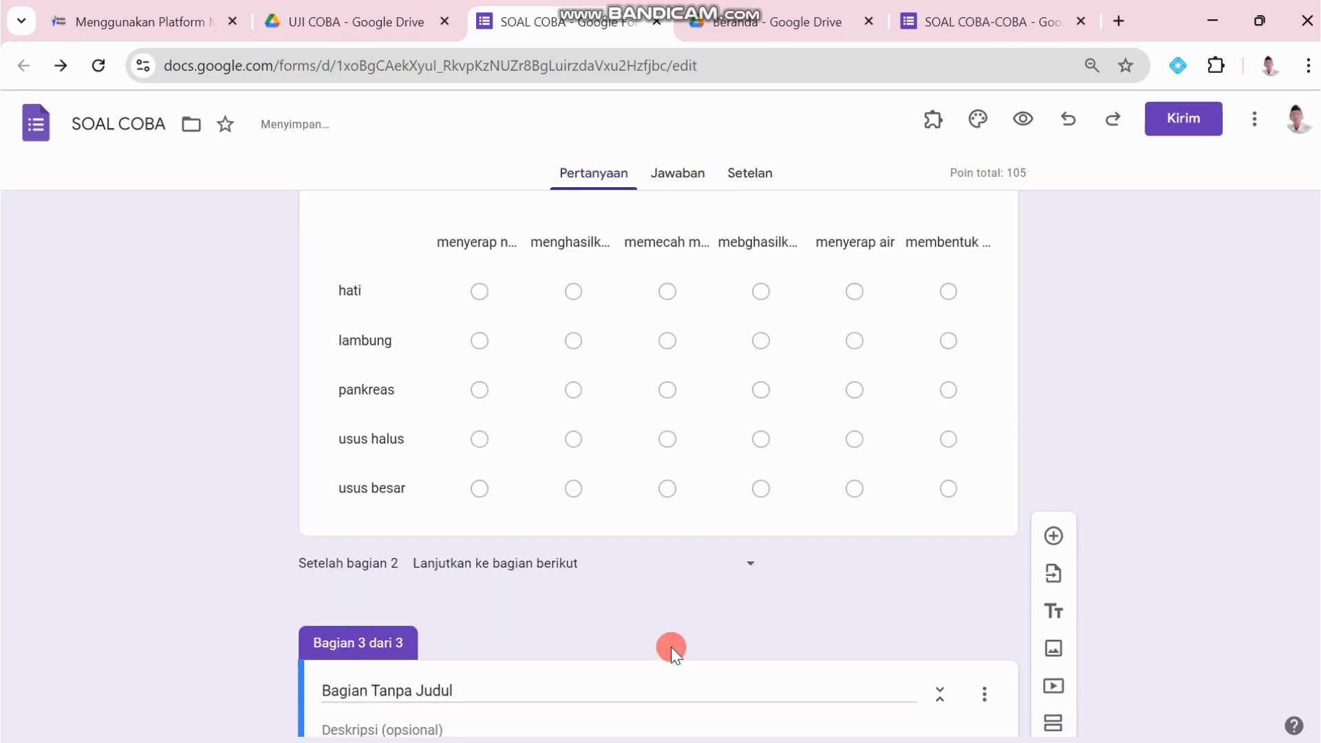
Step: Replace the title of section 3 with "Isilah titik-titik dengan jawaban yang benar !"
click(477, 690)
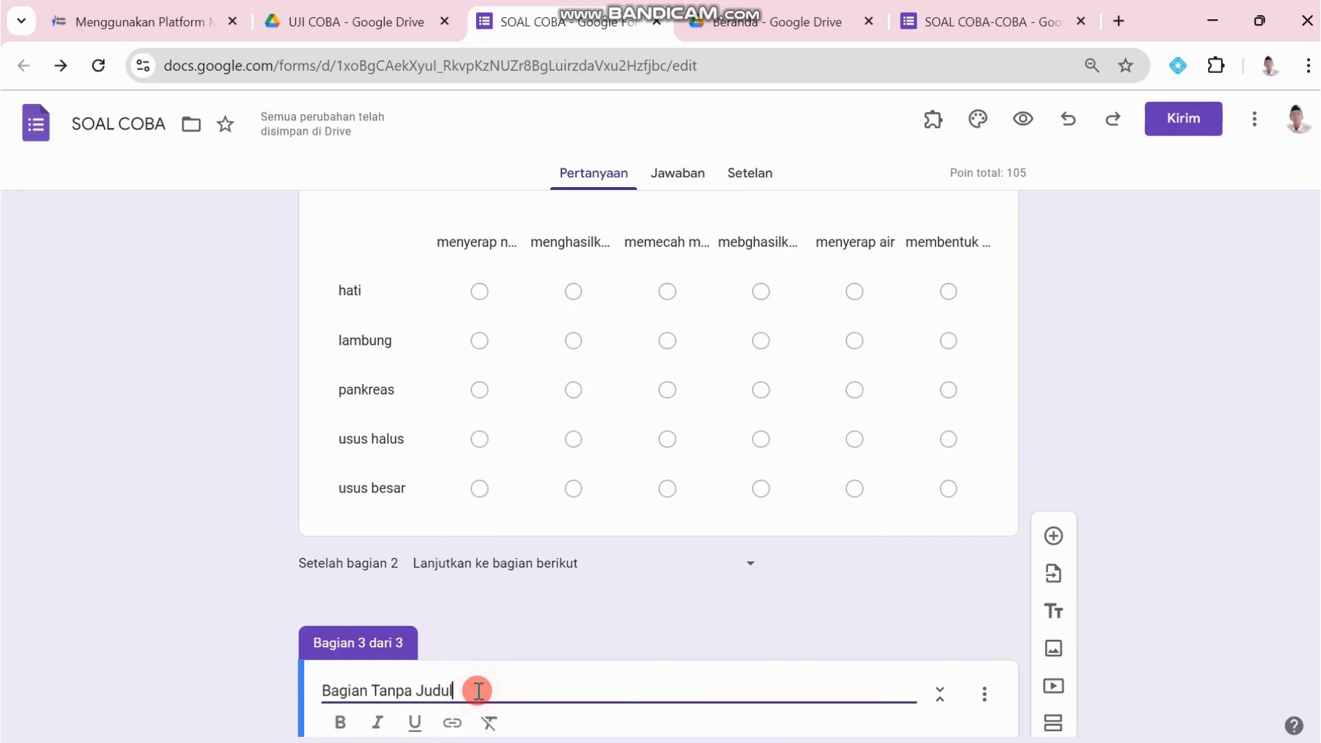
key(BackSpace)
key(BackSpace)
key(BackSpace)
key(BackSpace)
key(BackSpace)
key(BackSpace)
key(BackSpace)
key(BackSpace)
key(BackSpace)
key(BackSpace)
key(BackSpace)
key(BackSpace)
key(BackSpace)
key(BackSpace)
key(BackSpace)
key(BackSpace)
key(BackSpace)
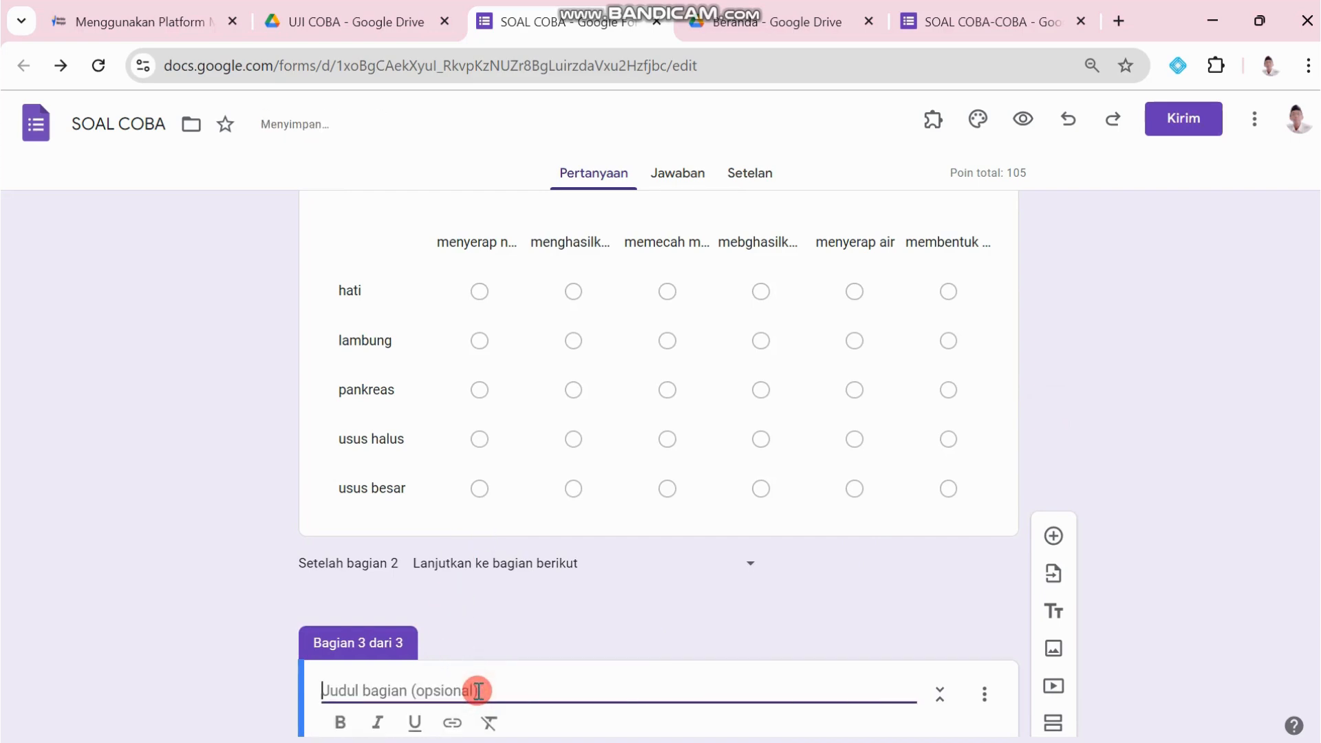
text(Isilah )
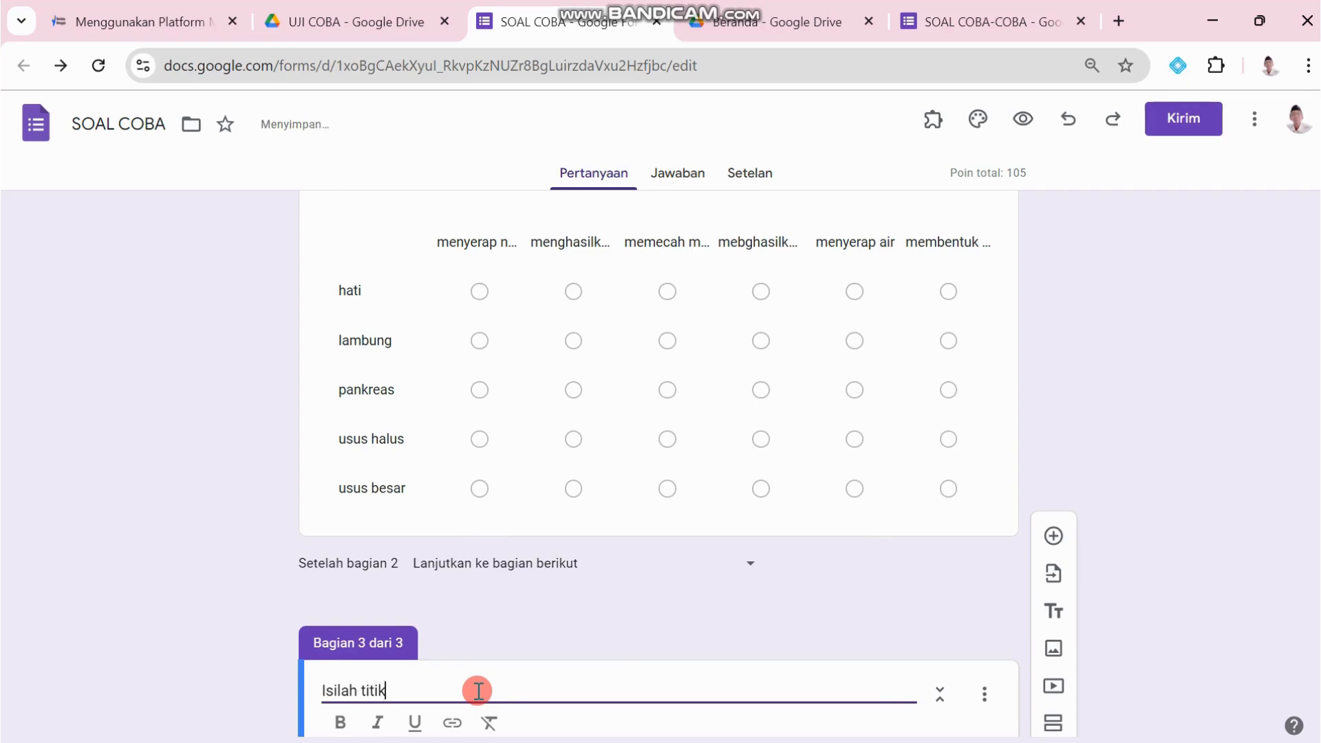
text(titik-ti)
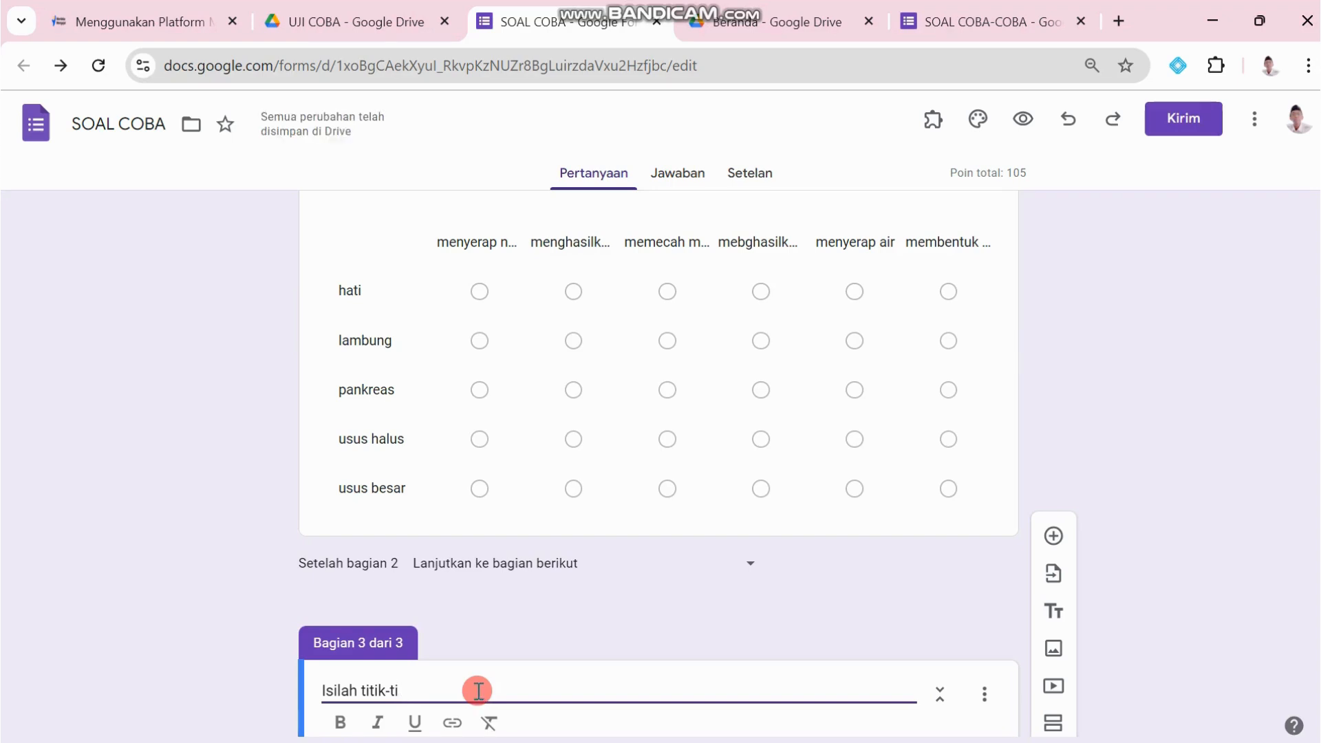
text(kik dengan )
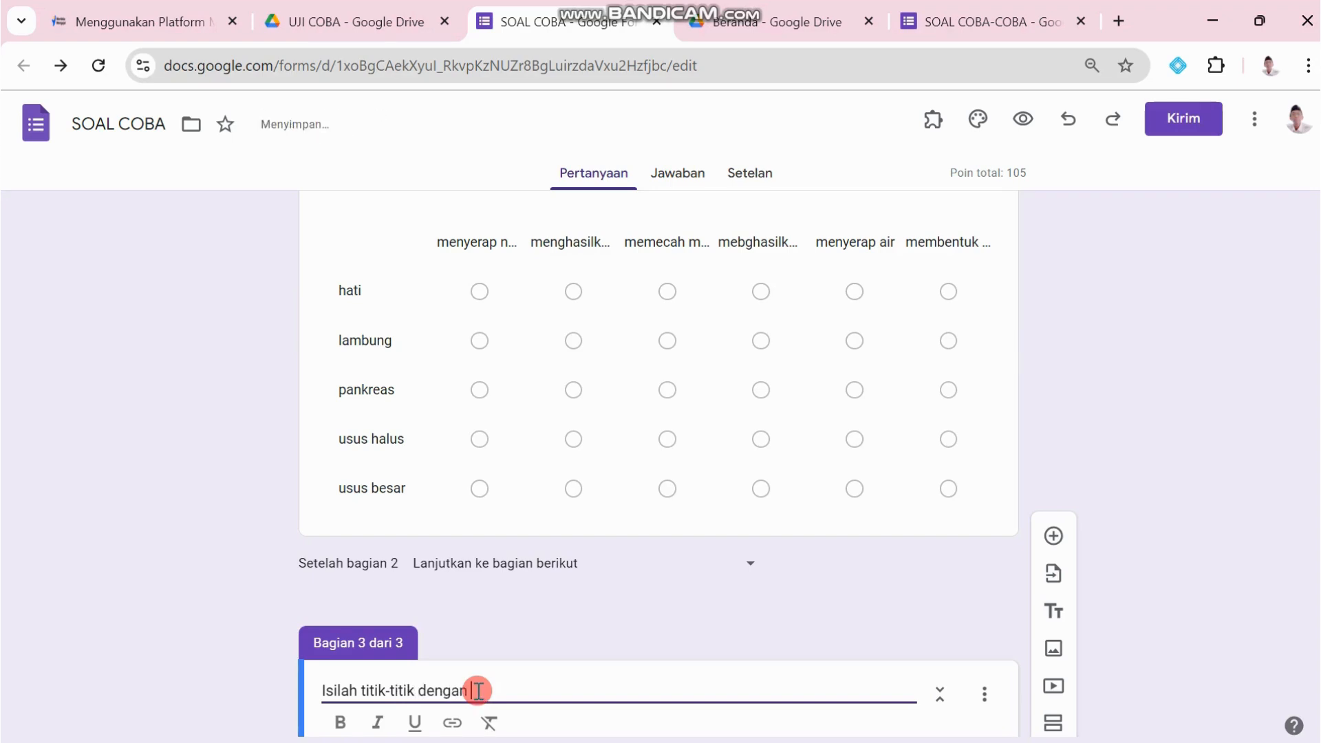
text(jawaban yang benar !)
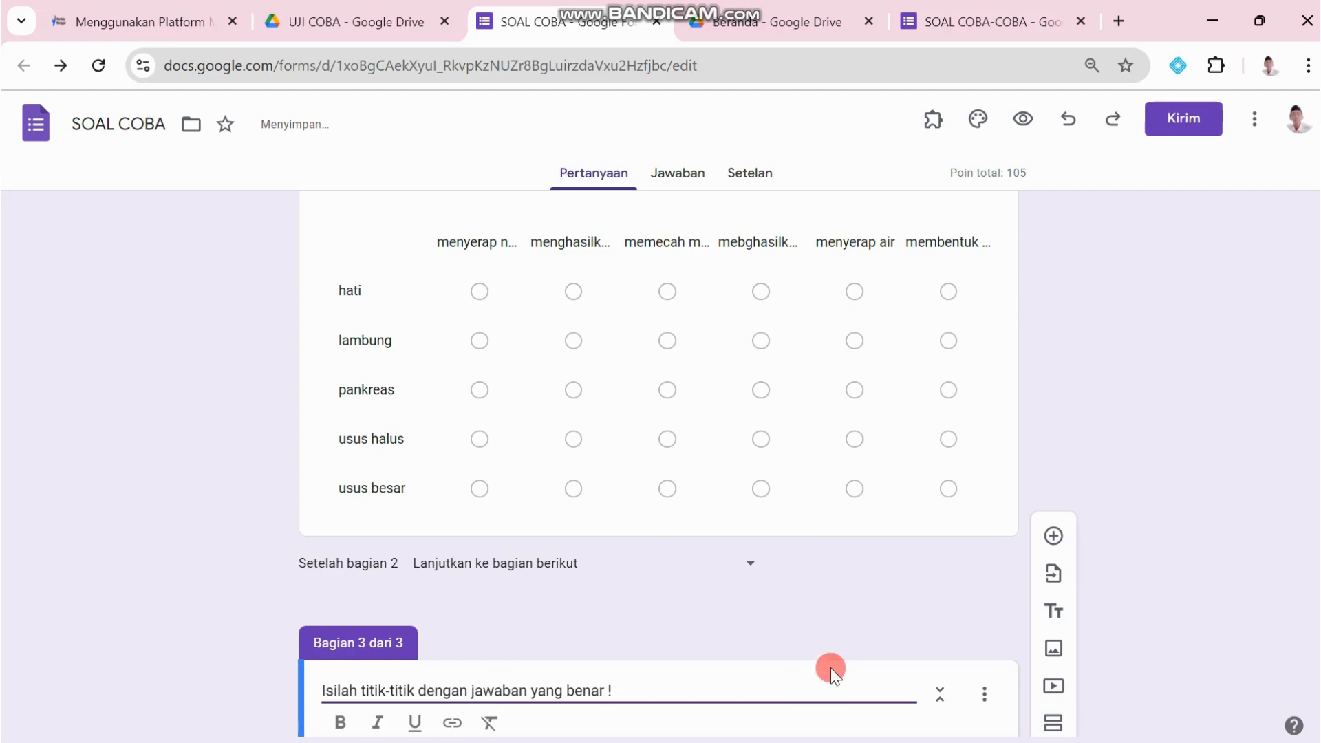
Step: Add a question to section 3 reading "Pada gambar berikut, usus besar ditunjuk oleh anak panah nomor ...." from Word, without its list number
scroll(839, 647, down, 2)
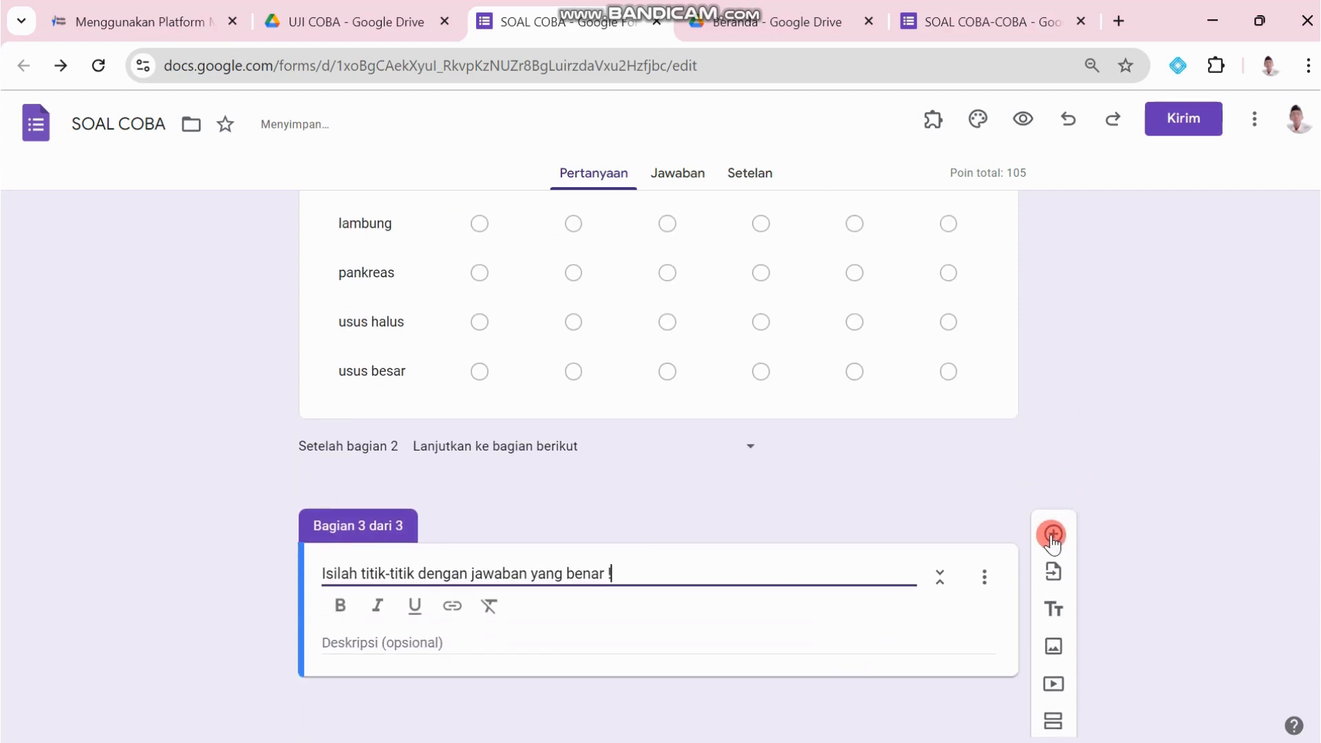
click(1054, 534)
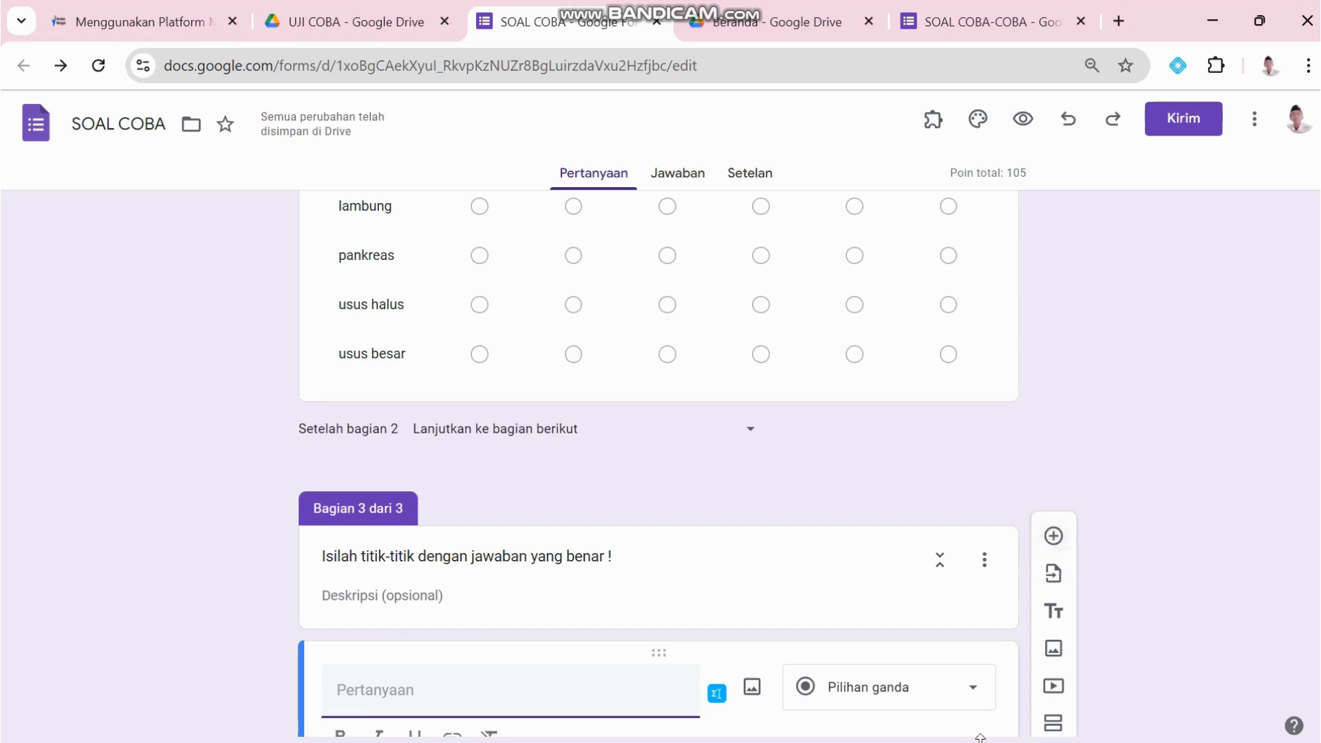
click(779, 735)
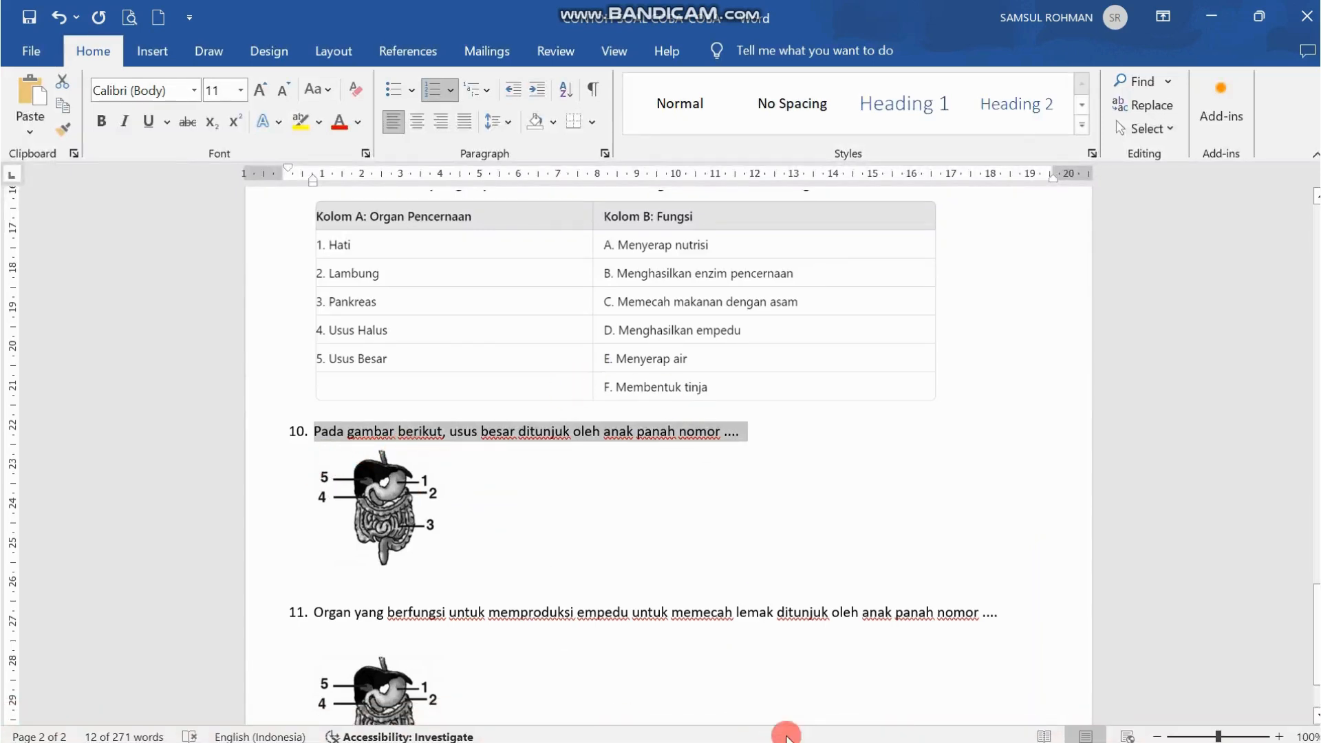
click(856, 728)
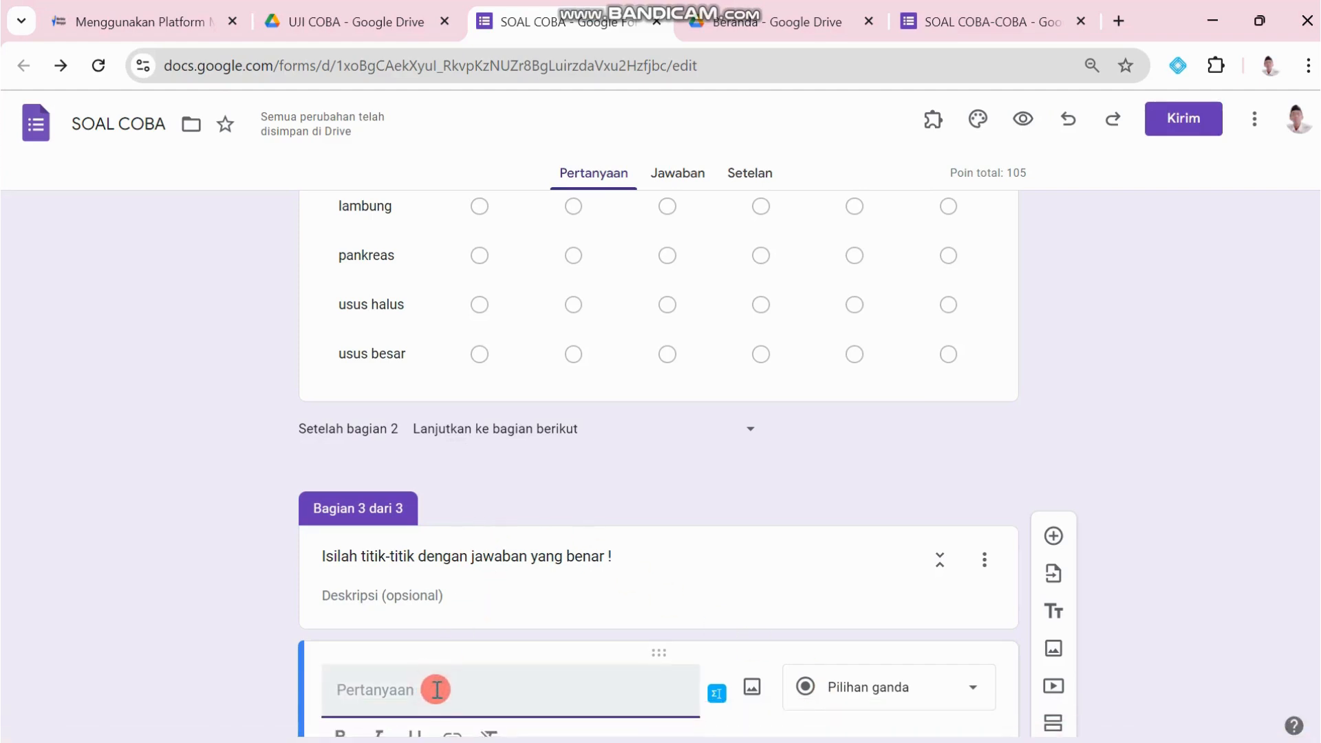
text(1.	Pada gambar berikut, usus besar ditunjuk oleh anak panah nomor ....)
drag(375, 703, 220, 700)
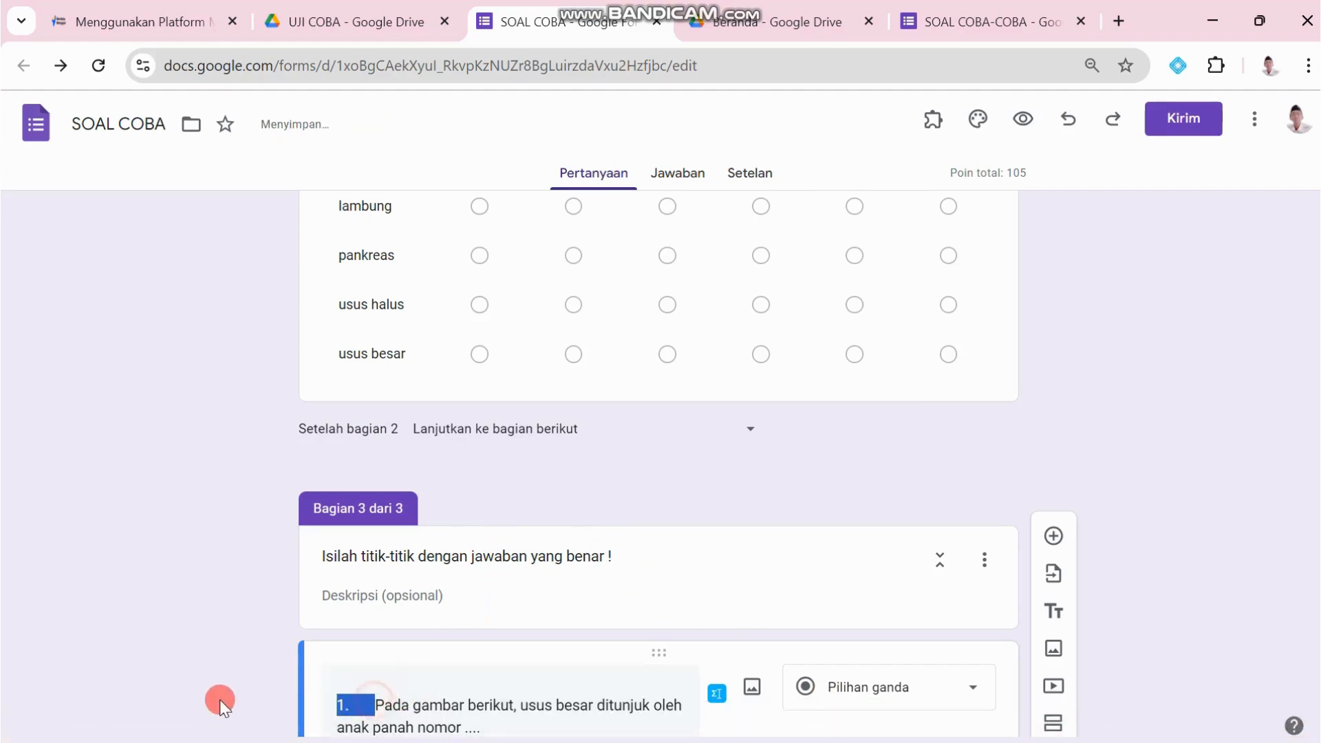
key(BackSpace)
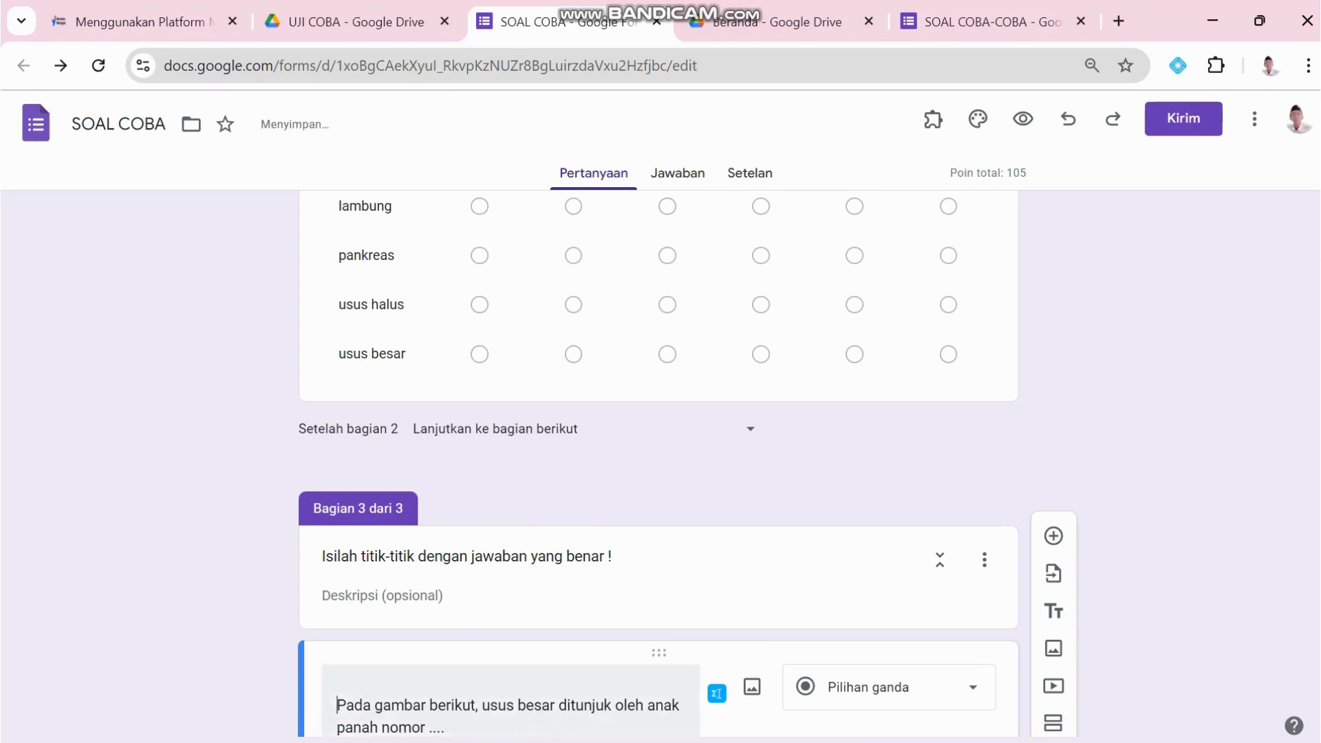
Step: Change the type of the usus besar arrow question to Jawaban singkat
scroll(672, 554, down, 4)
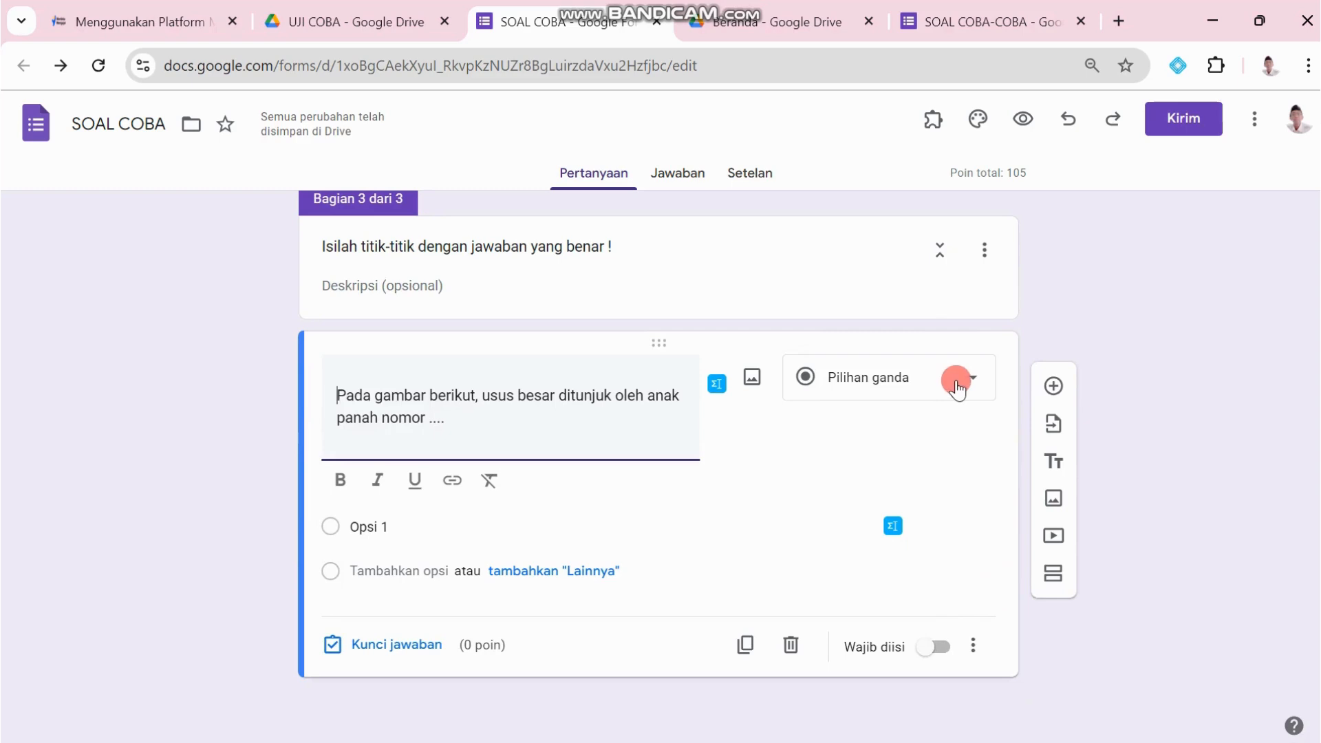
click(956, 383)
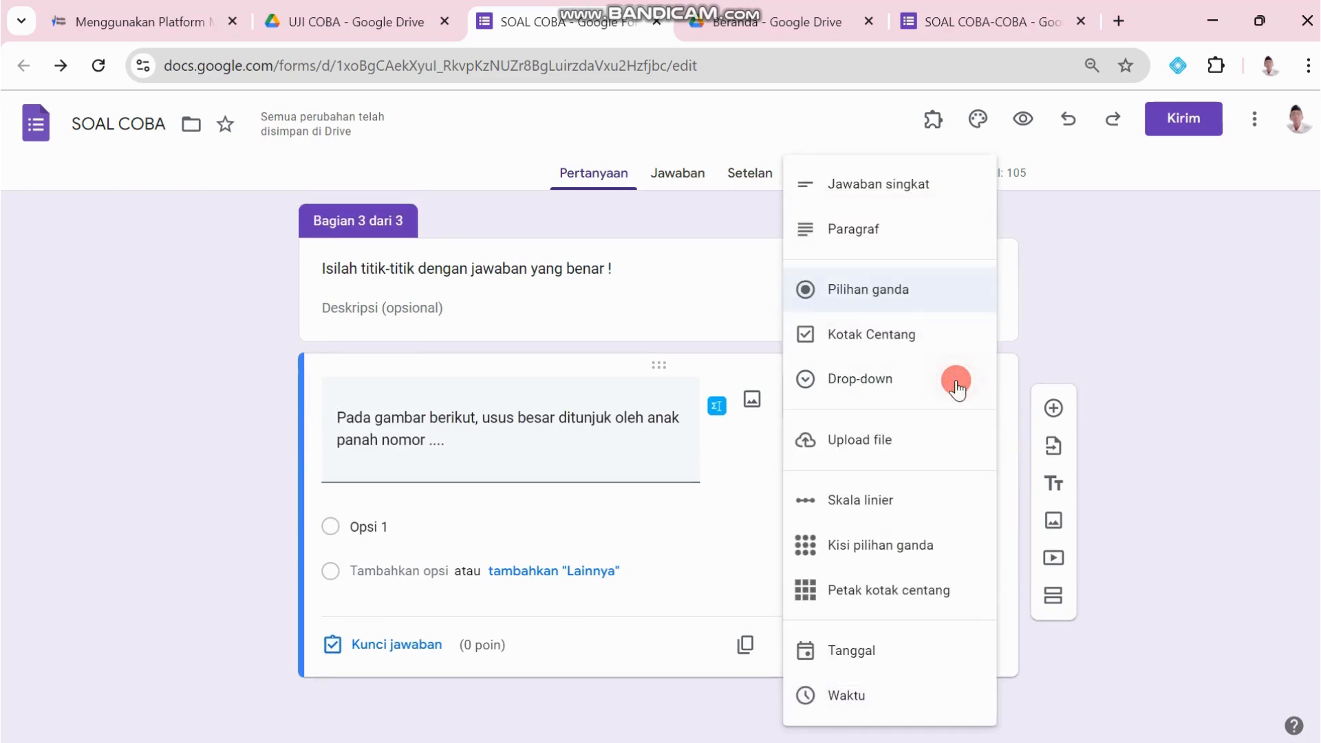
click(911, 188)
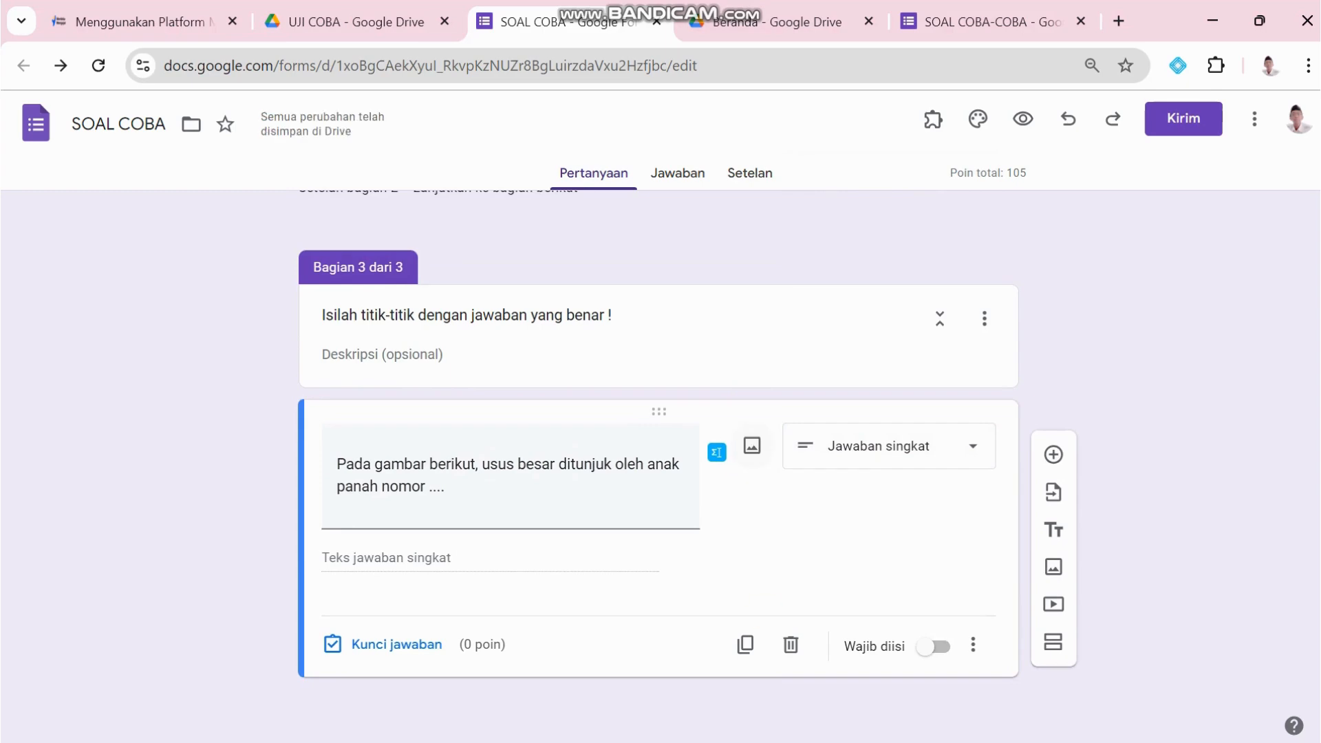
Step: Switch to Word and capture the numbered organ diagram under question 10 with Snipping Tool
mouse_move(756, 739)
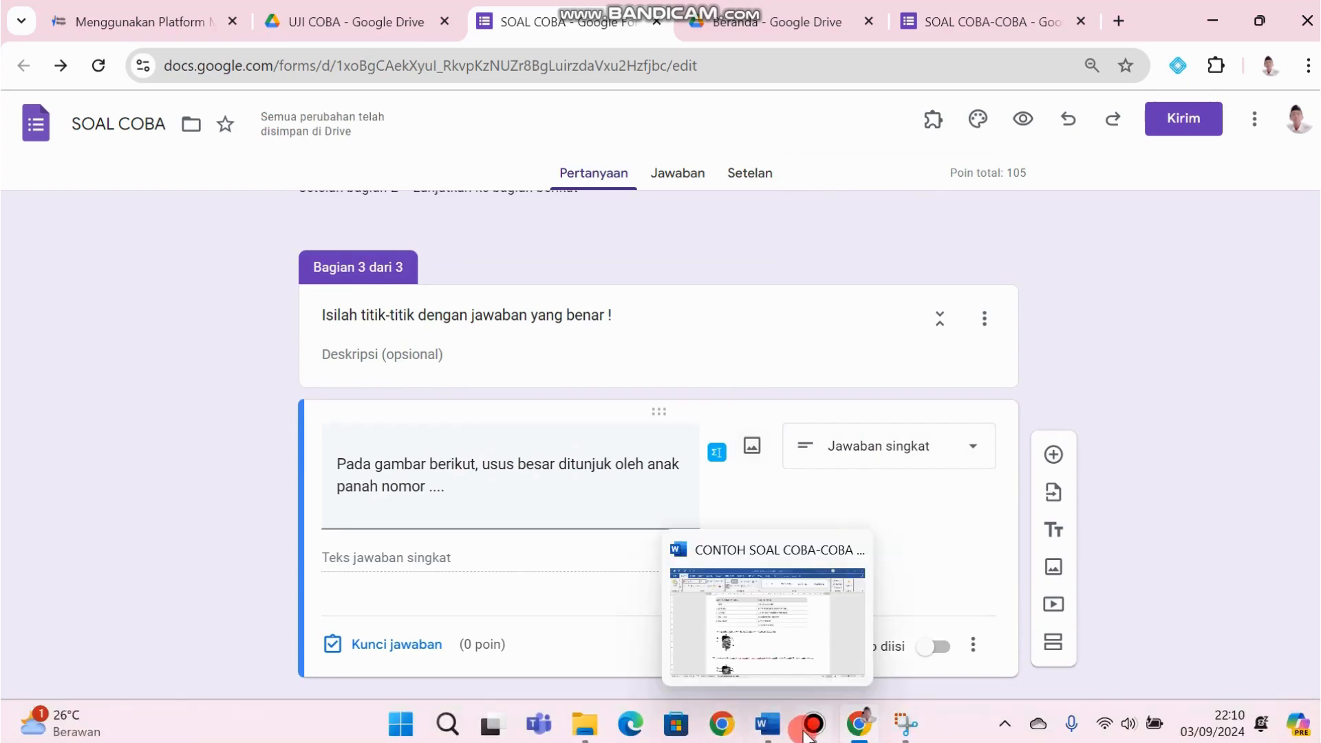
click(773, 731)
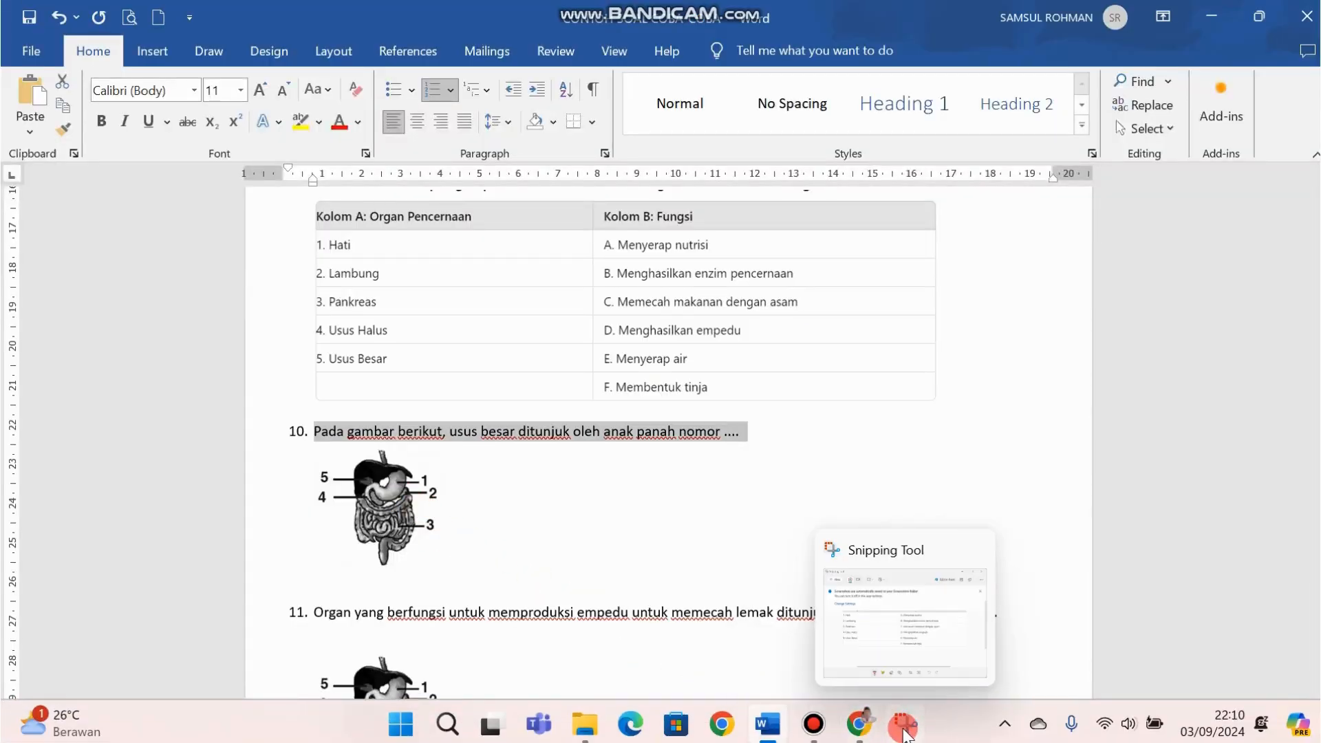
click(904, 733)
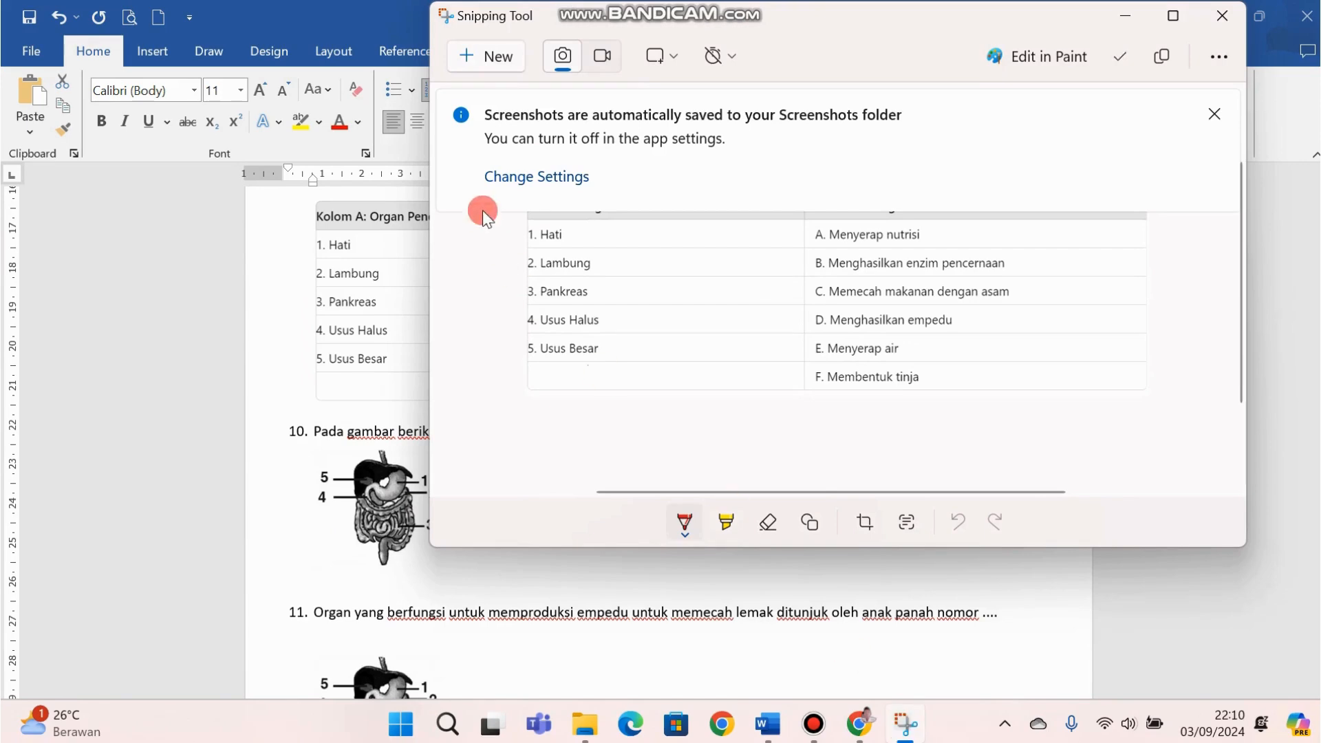
click(487, 64)
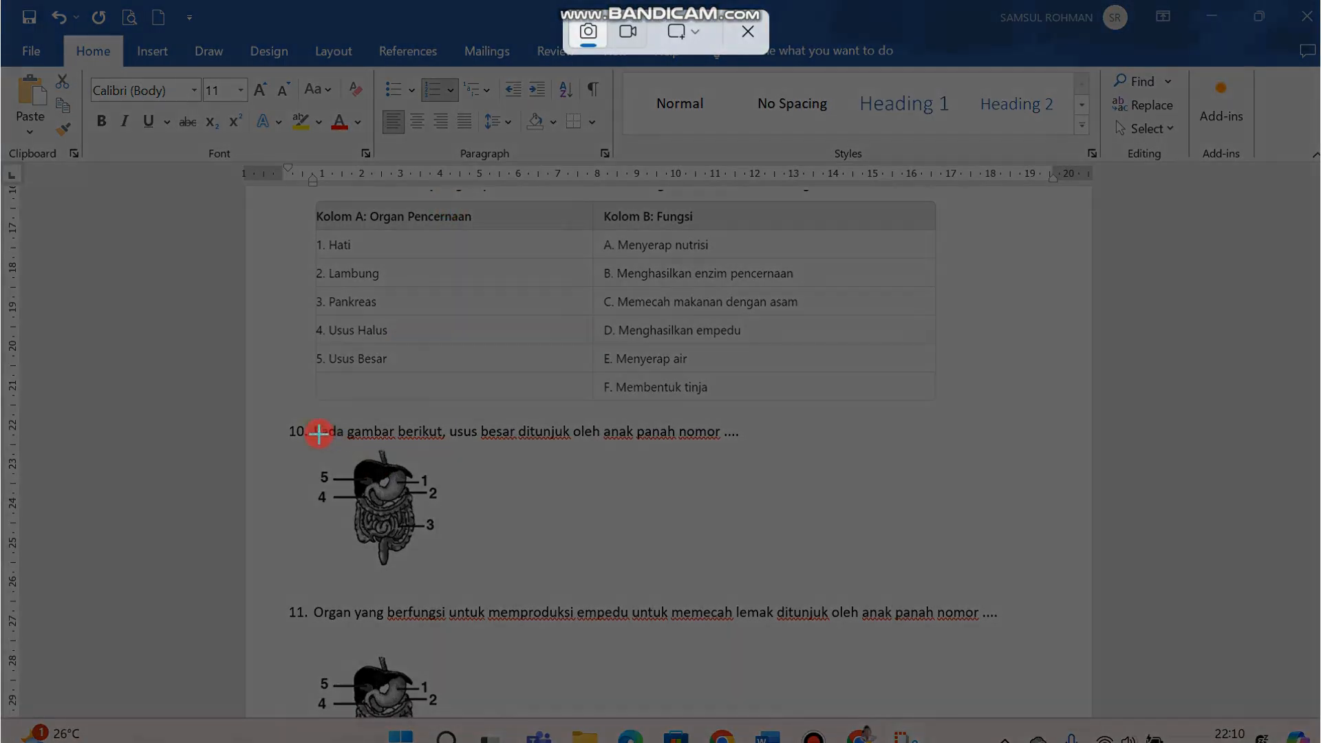
drag(312, 435, 451, 576)
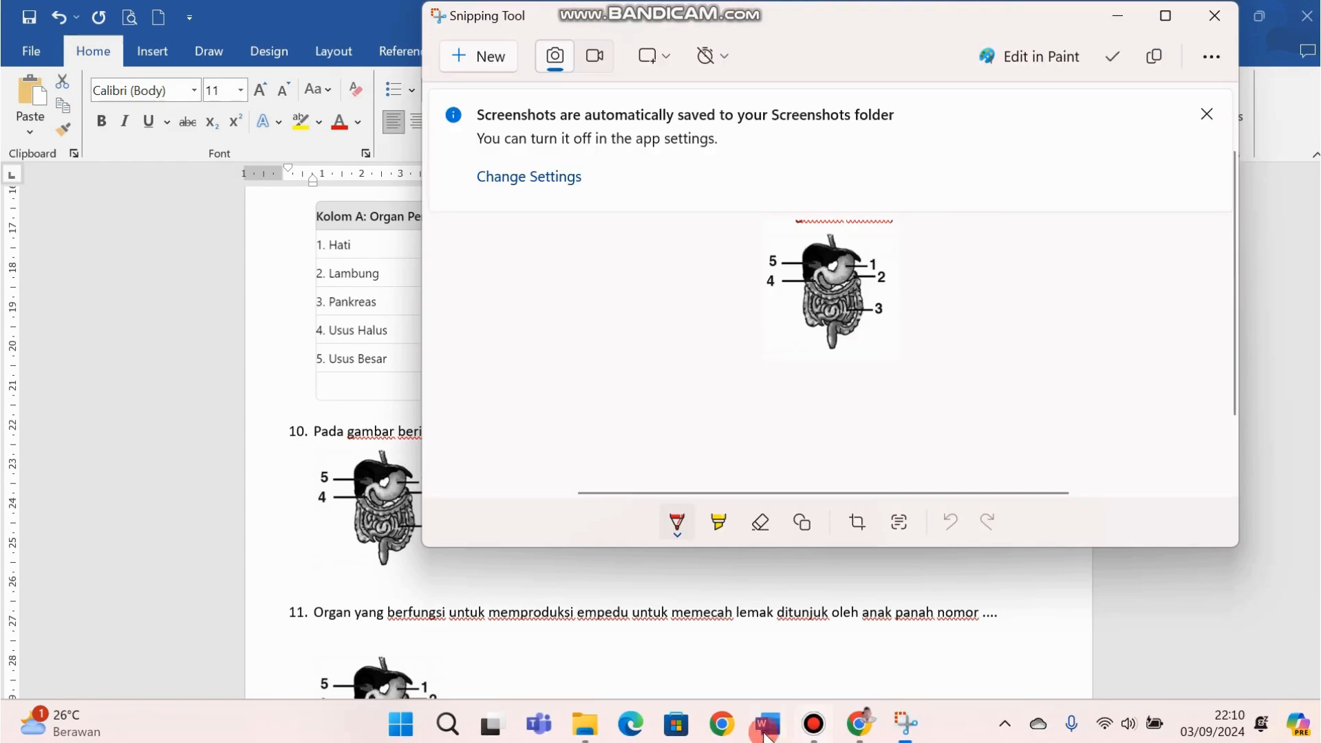
click(1153, 58)
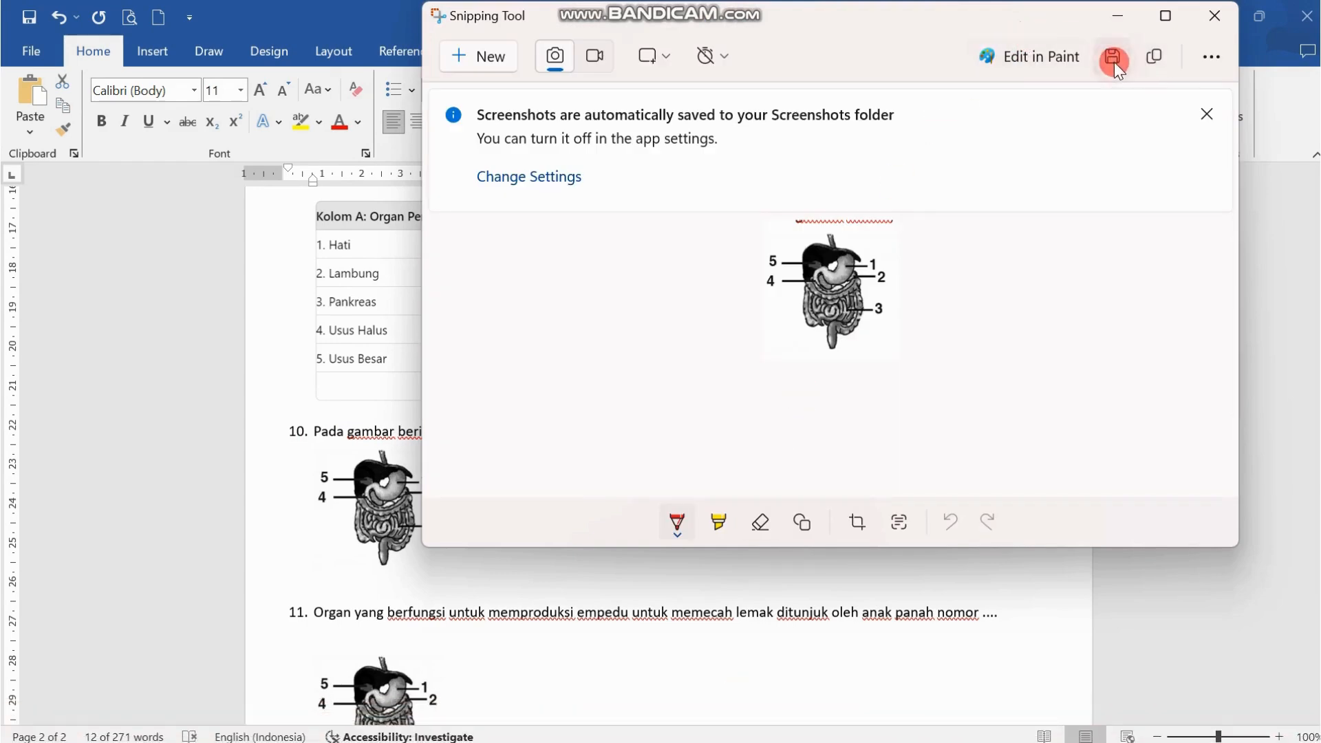
Step: Save the captured diagram as a PNG named "gbr organ" in the question image folder and put Snipping Tool away
click(1113, 59)
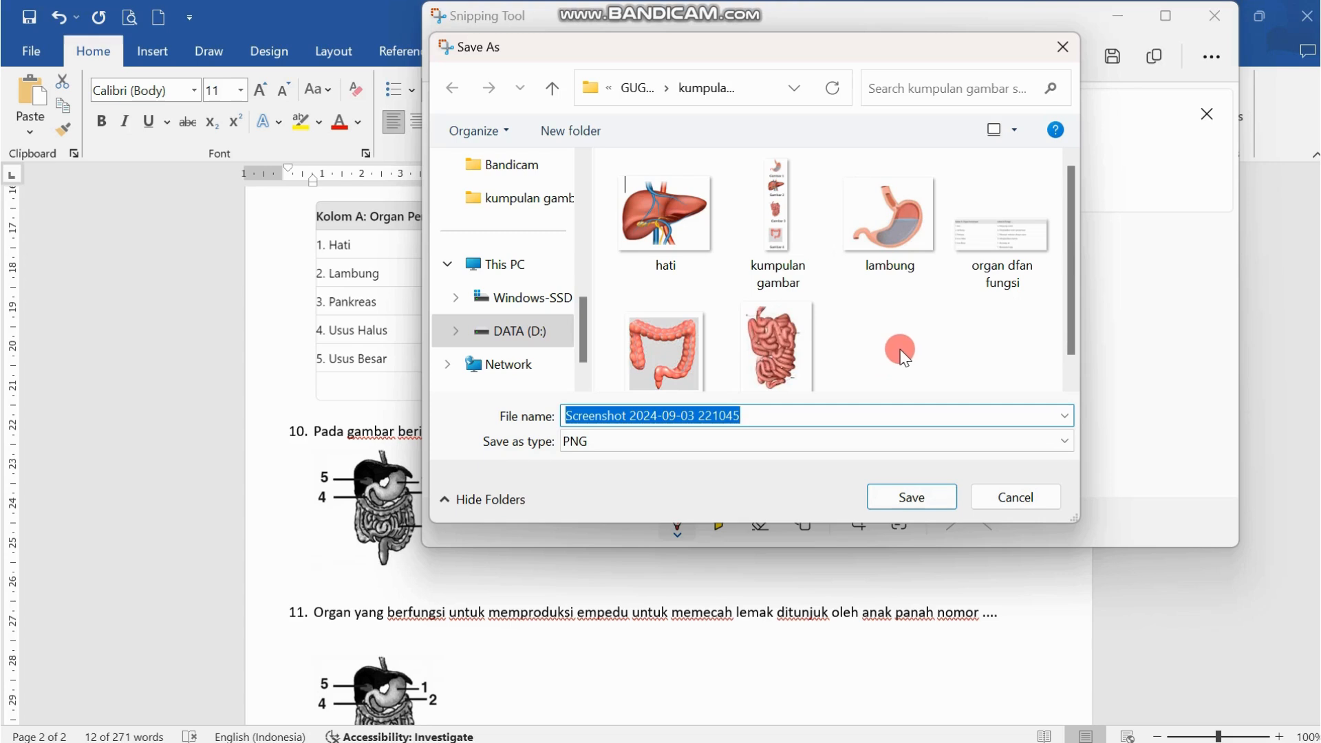
text(gbr oran)
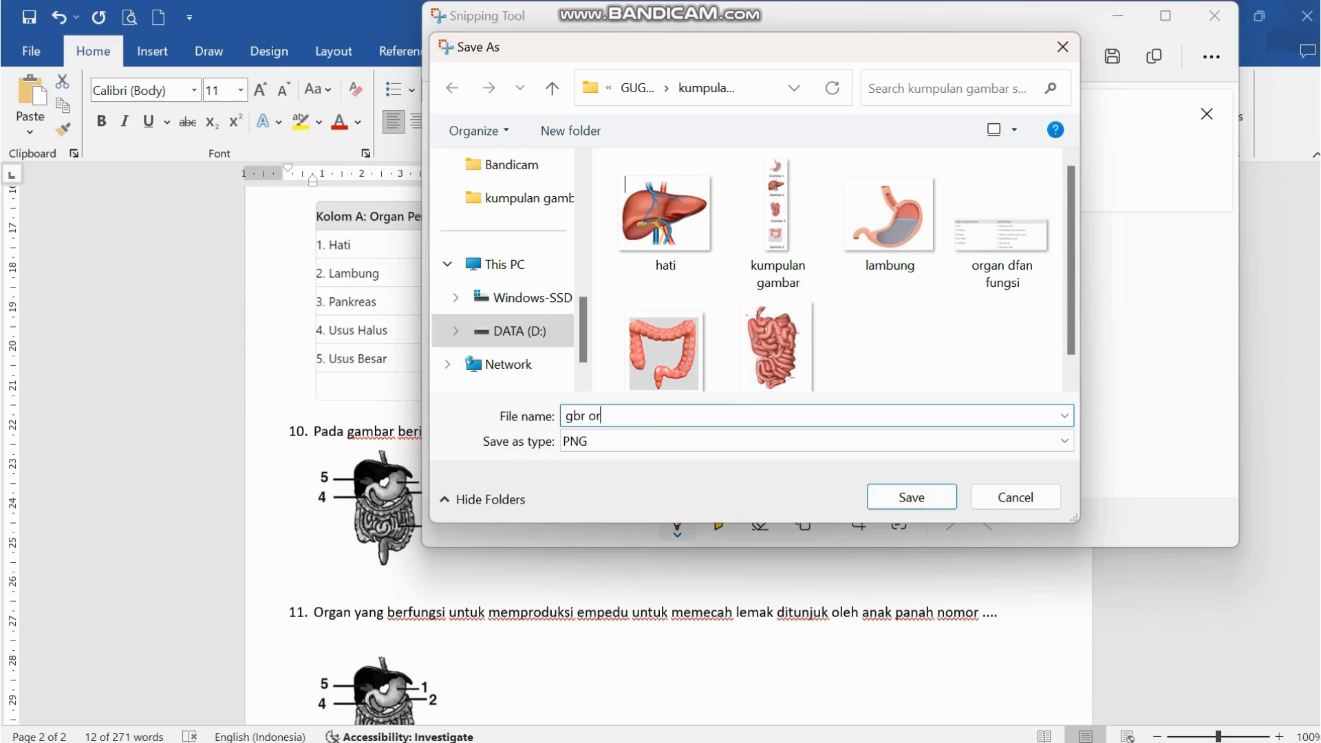
key(BackSpace)
key(BackSpace)
text(gan)
click(901, 351)
click(933, 497)
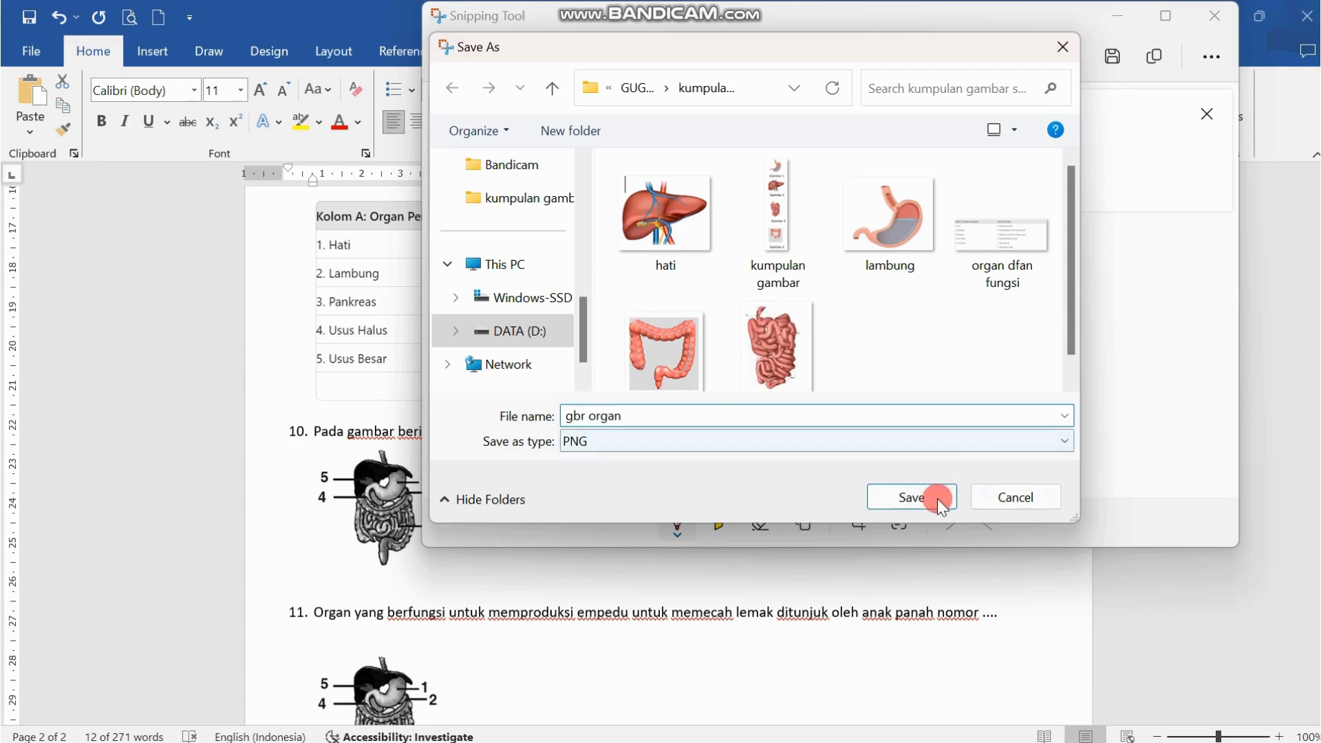
click(1158, 56)
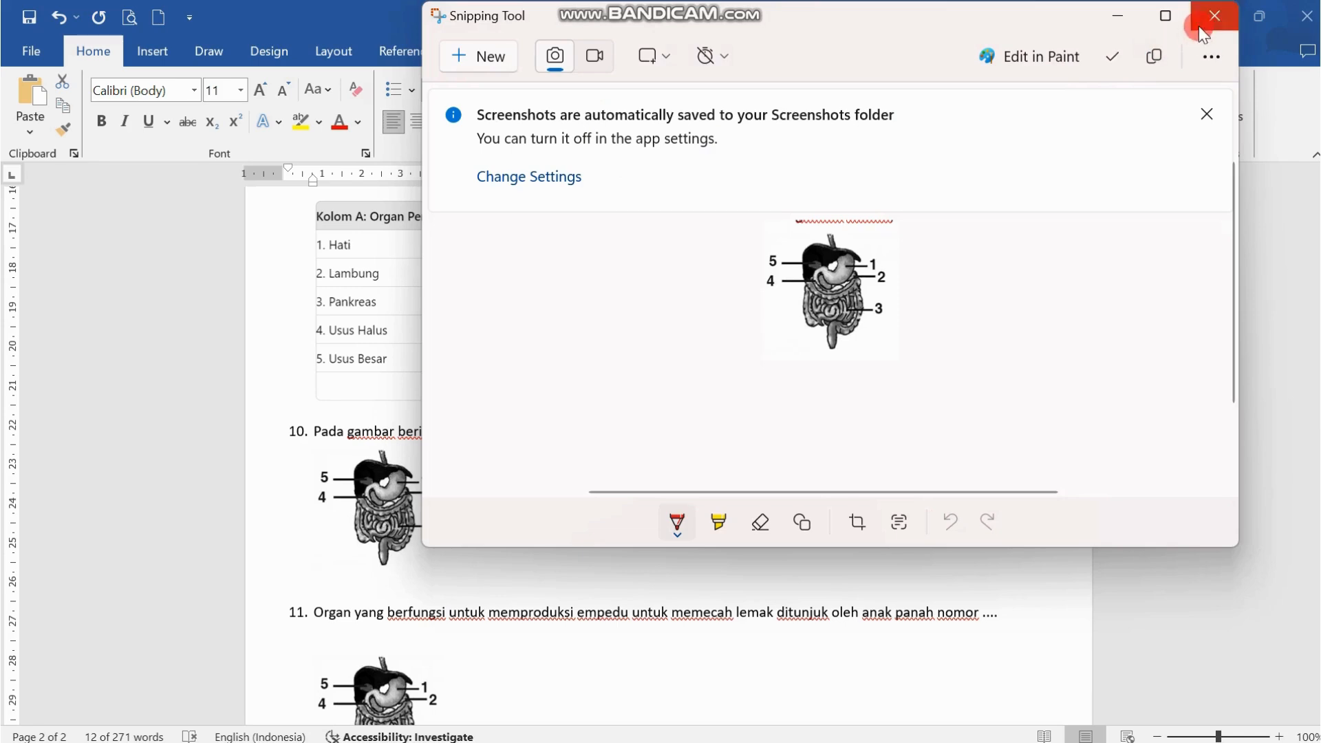
click(1125, 13)
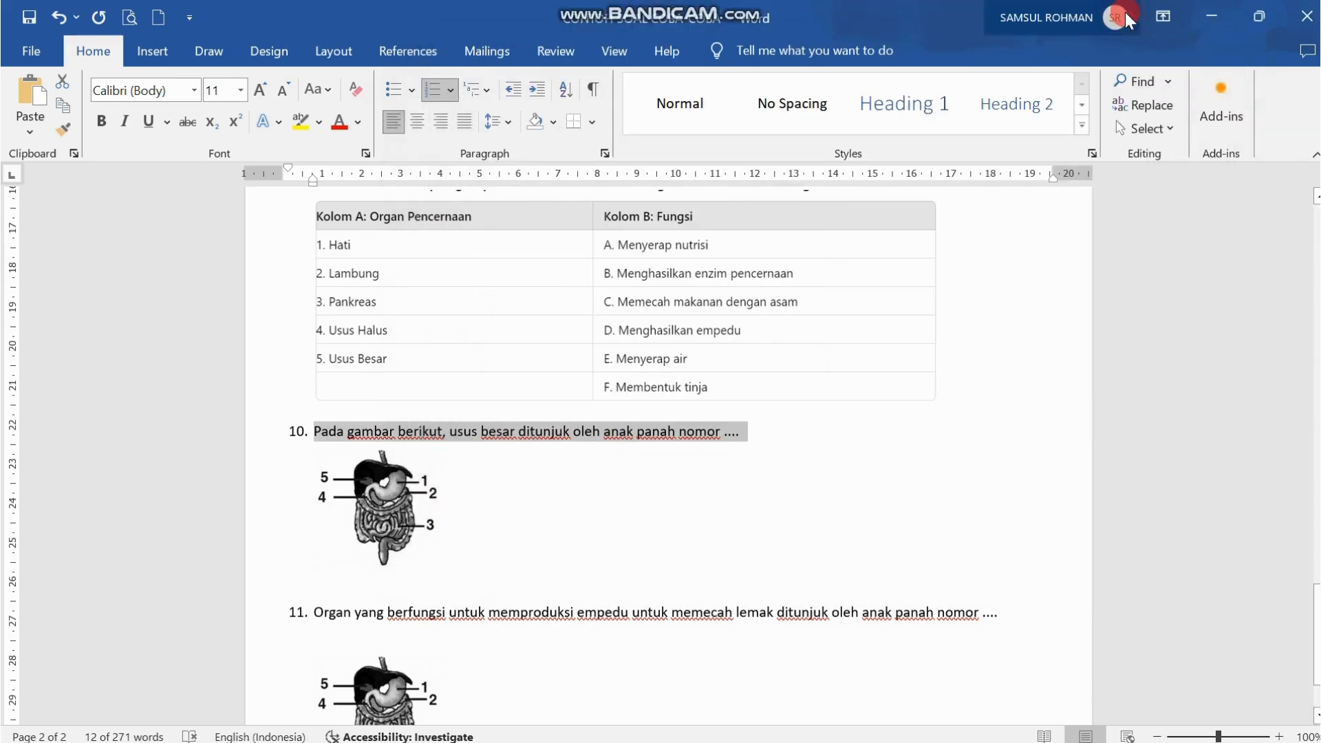
Step: Return to the form in Chrome and upload the image "gbr organ" into the usus besar arrow question
click(859, 735)
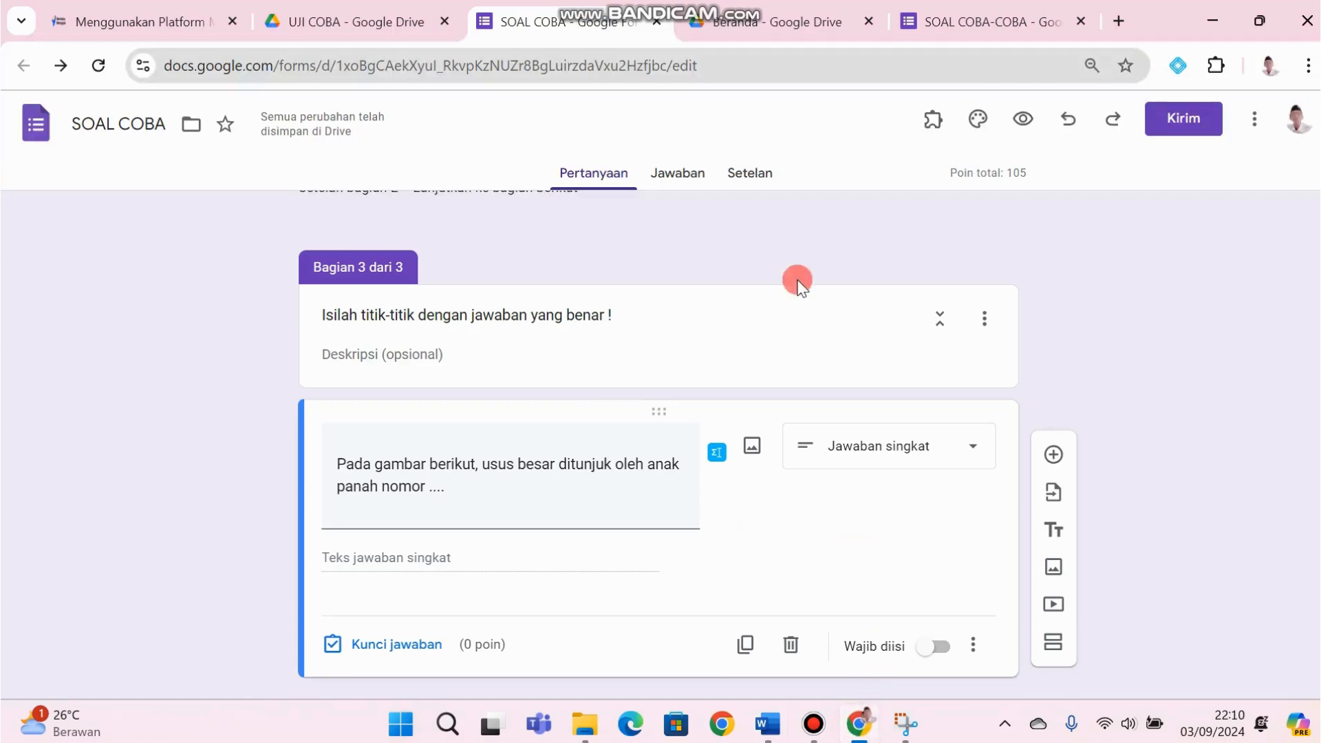
click(752, 455)
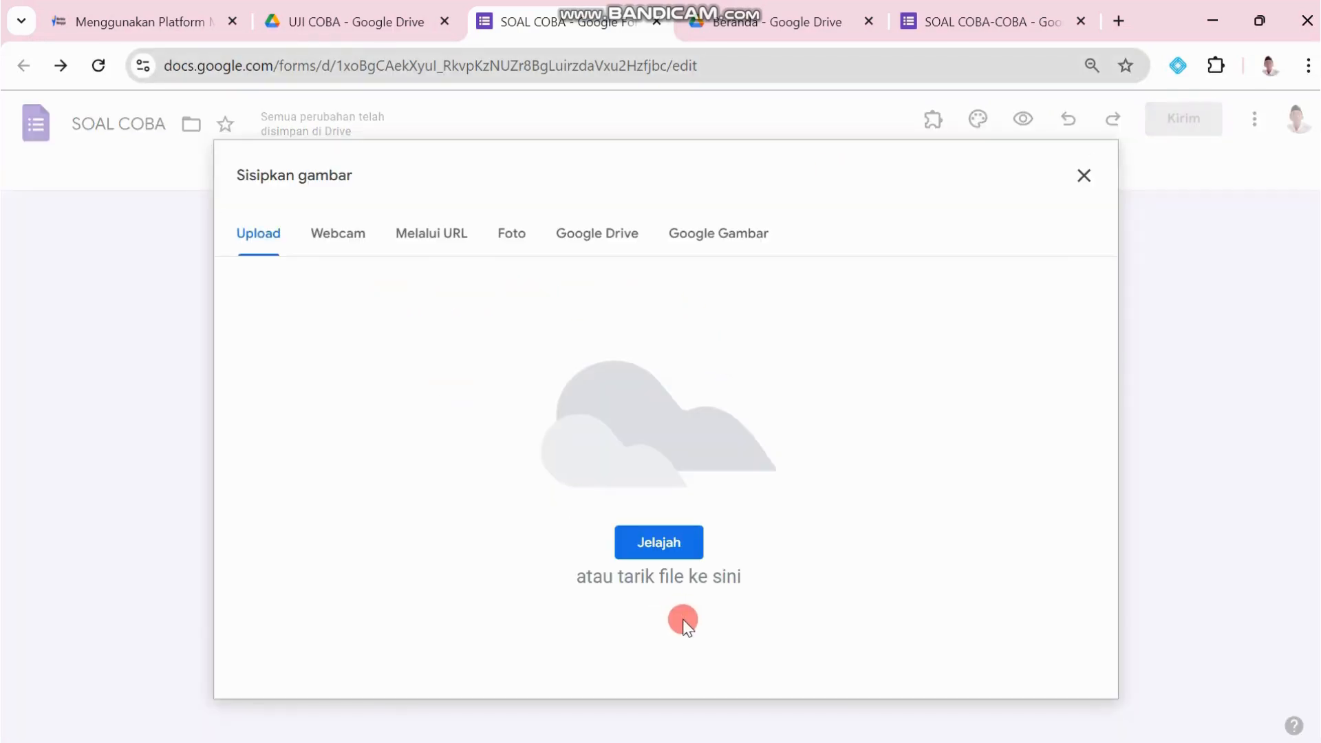
click(663, 543)
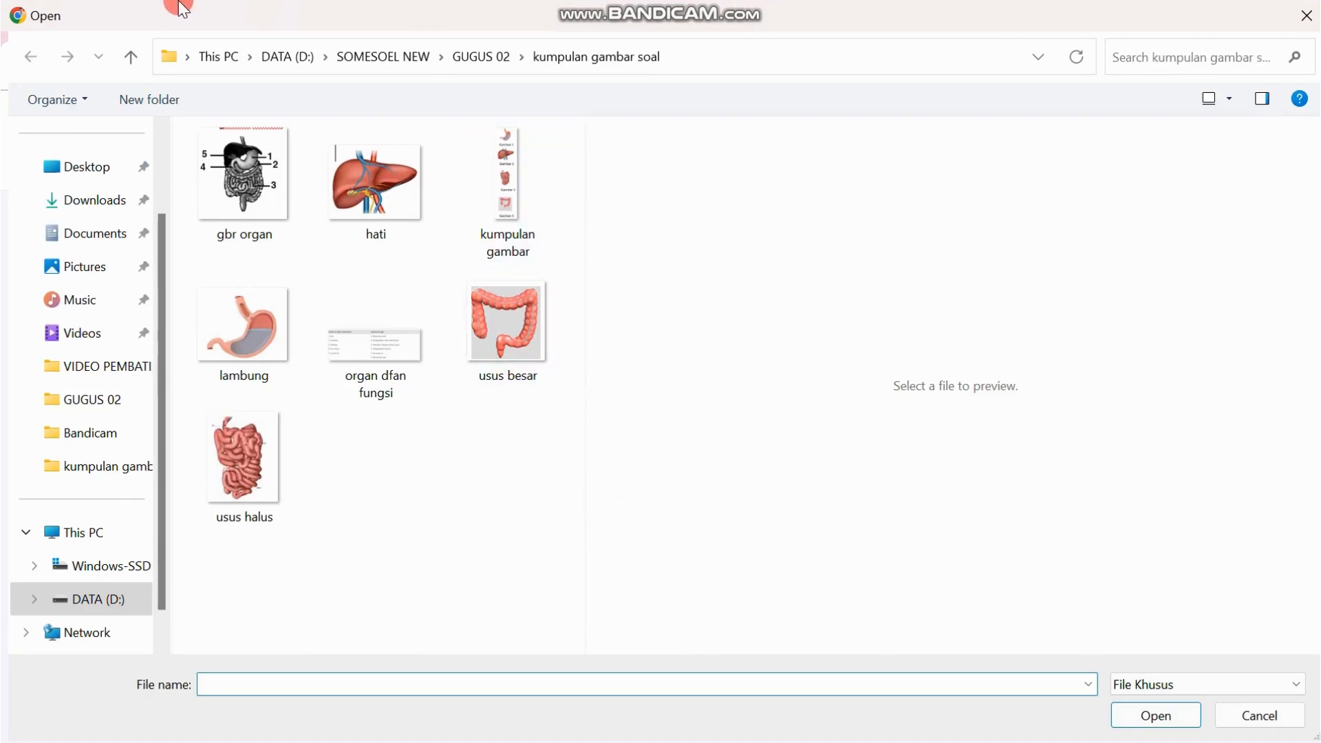
click(225, 190)
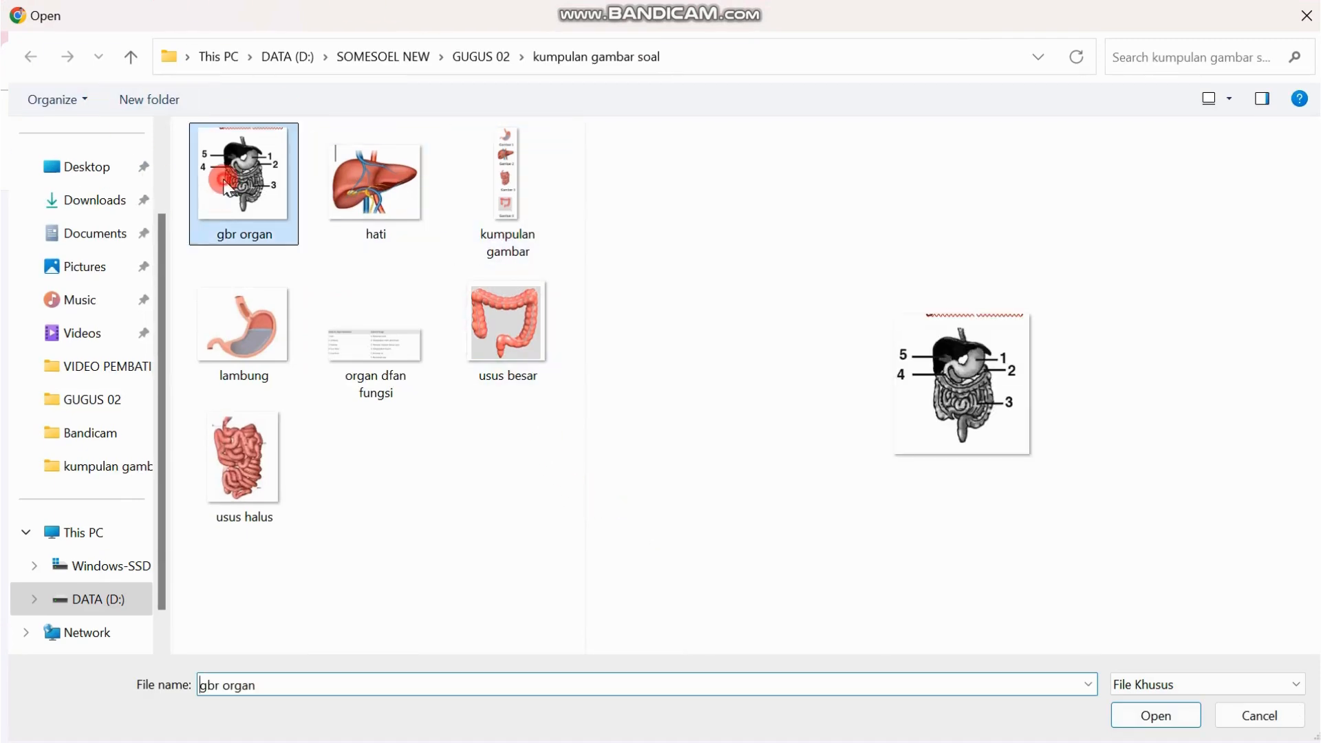
click(1133, 720)
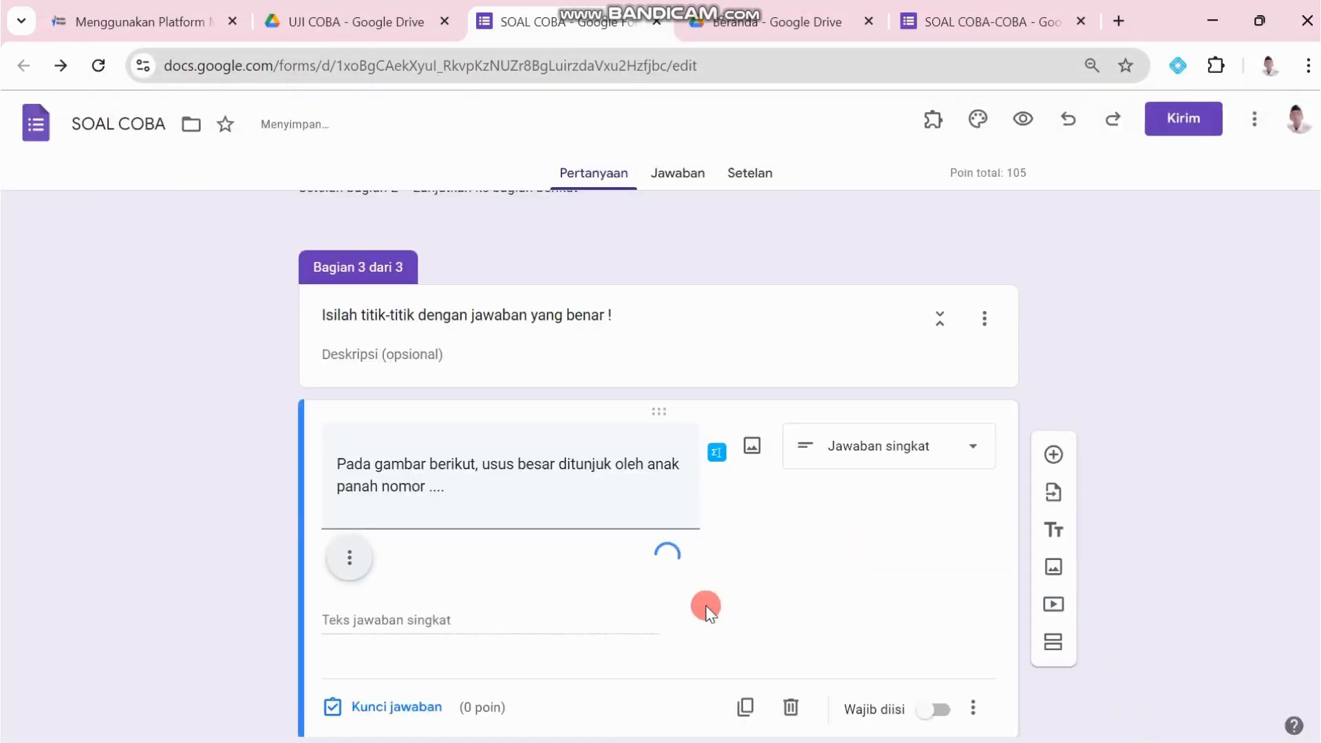
Step: Add "4" as a correct answer in the answer key of the usus besar arrow question
scroll(544, 596, down, 3)
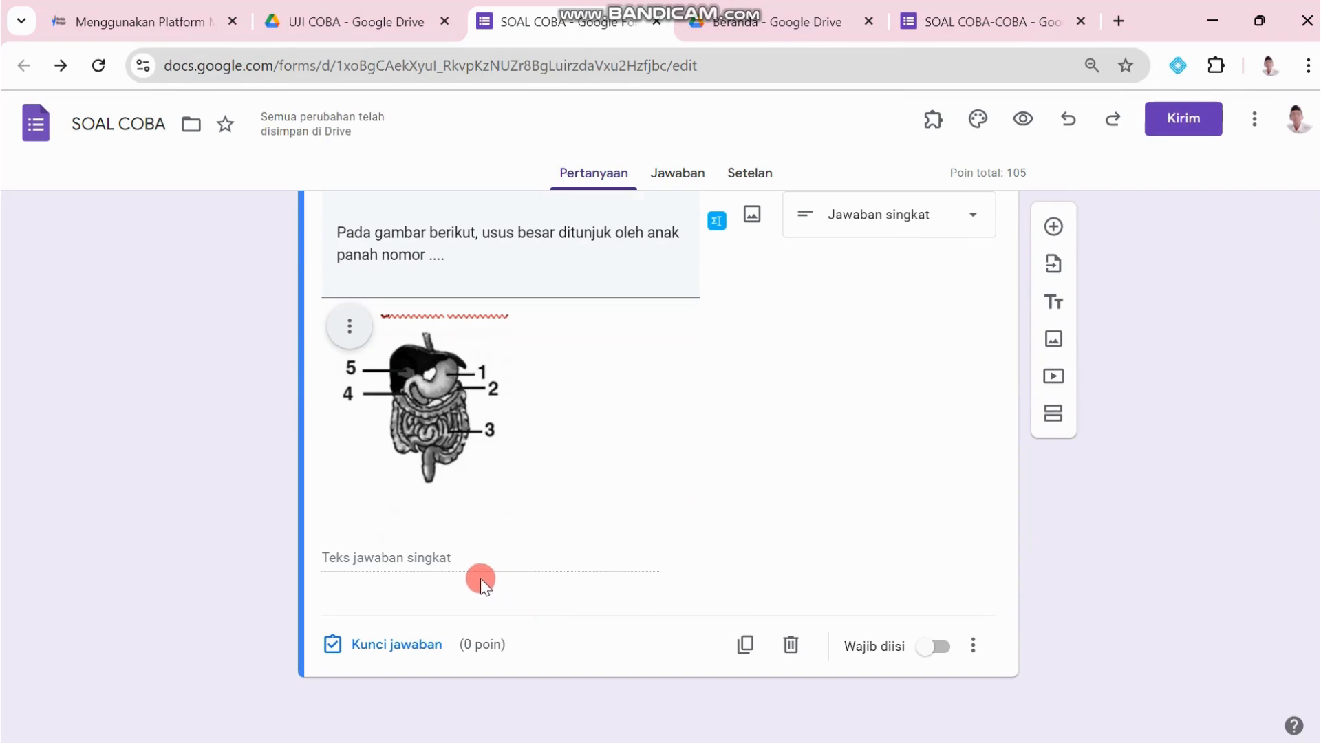
click(431, 644)
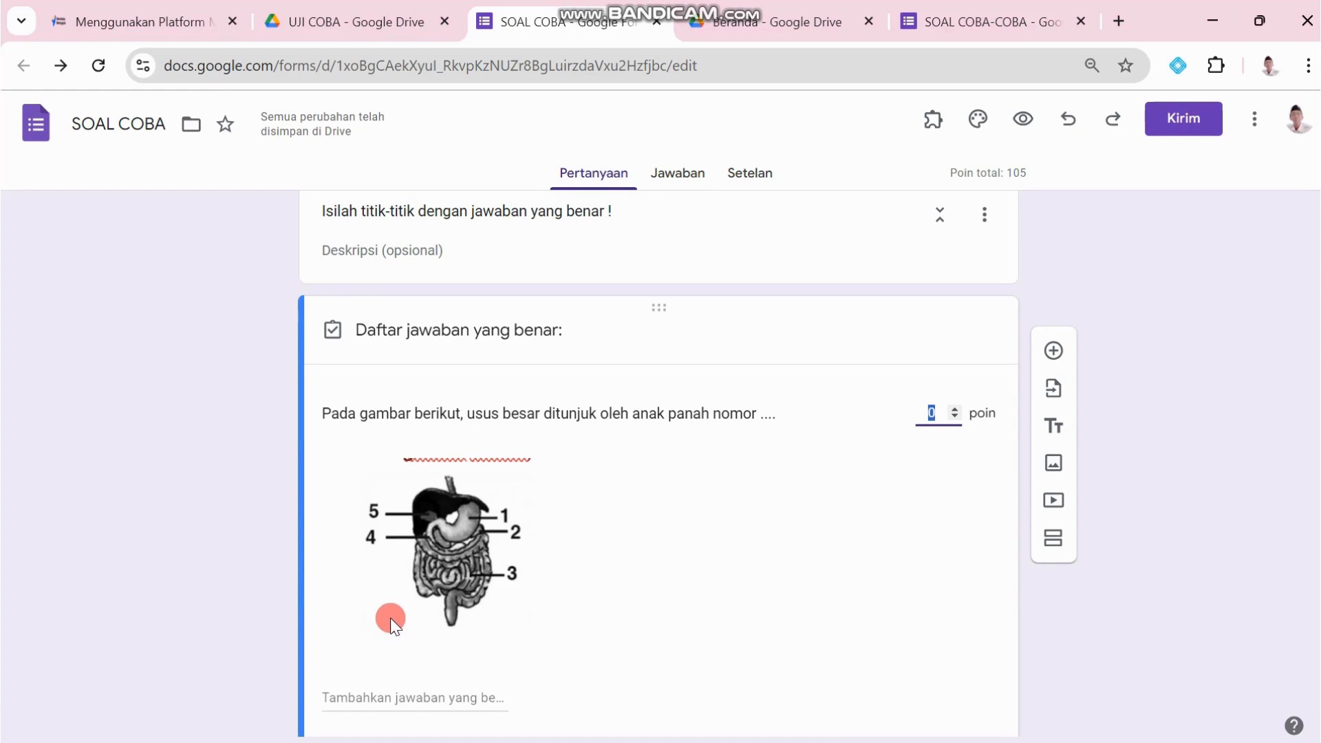
scroll(390, 618, down, 3)
click(396, 491)
key(ctrl+v)
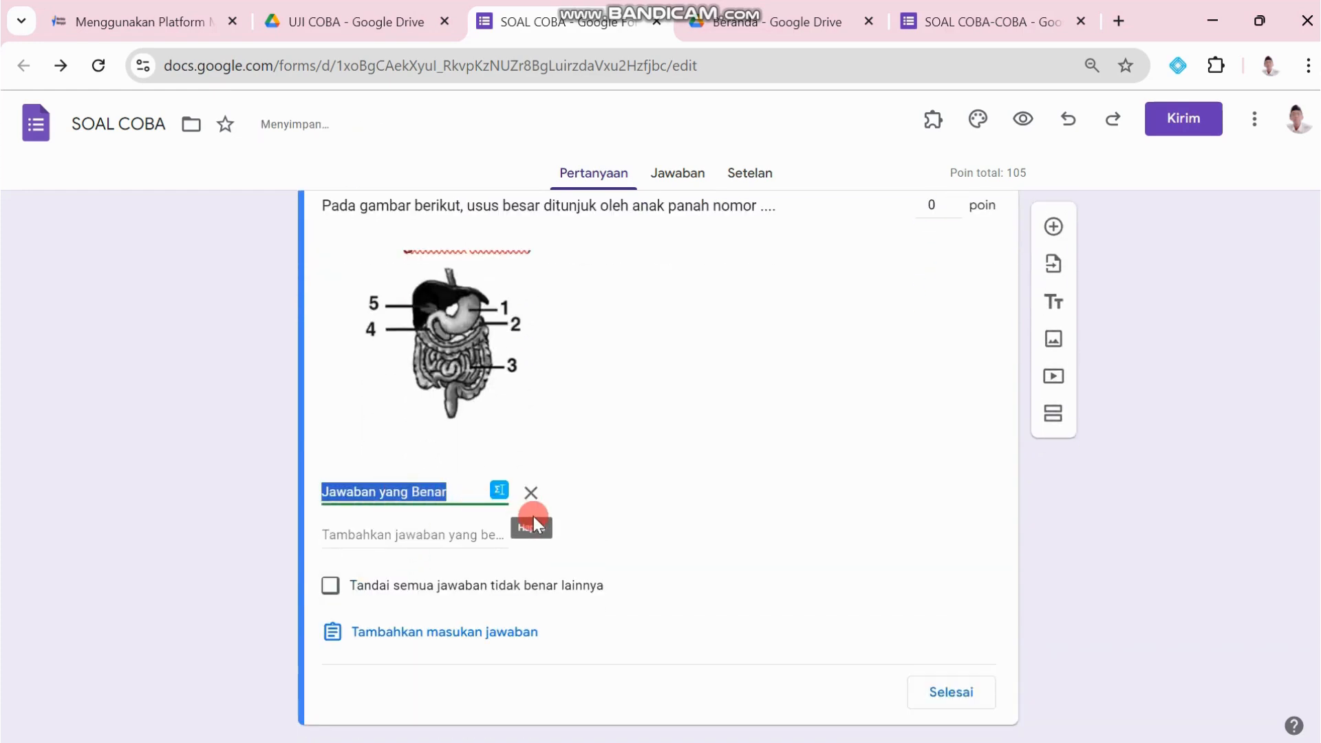
scroll(552, 361, up, 3)
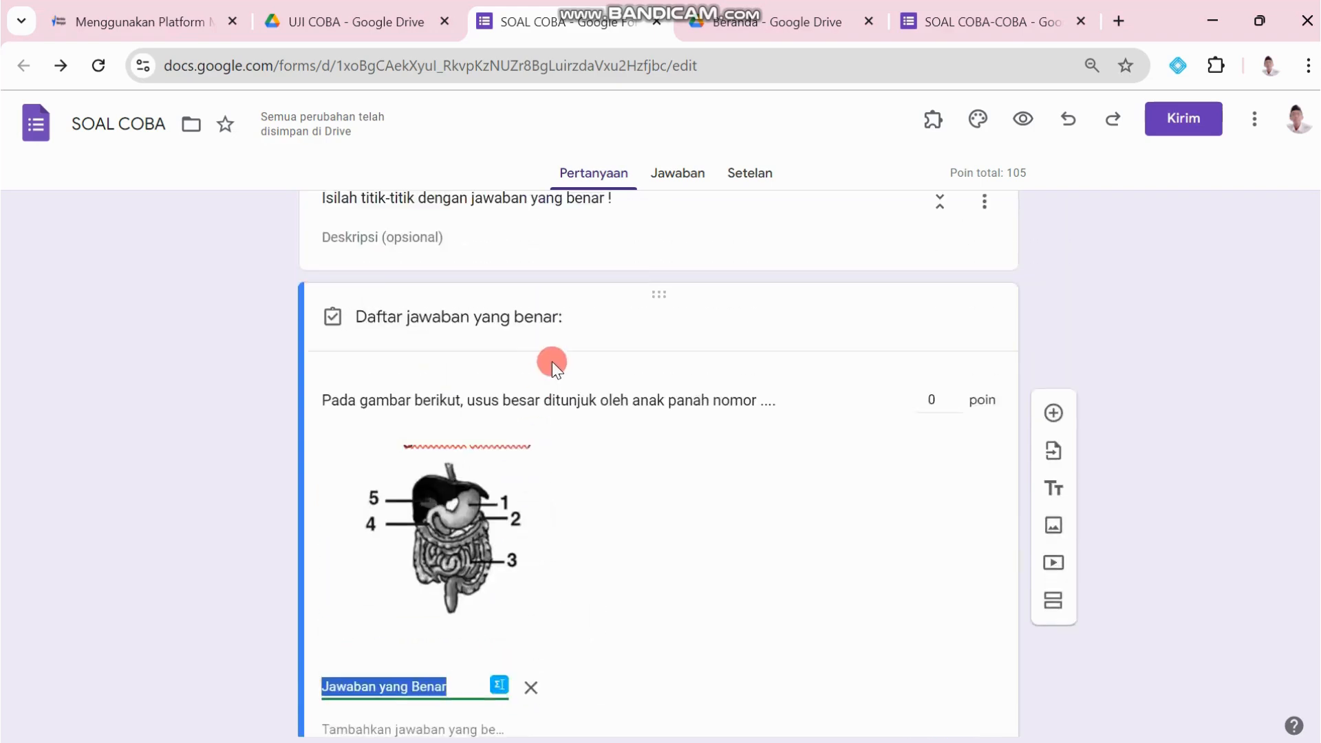
text(4)
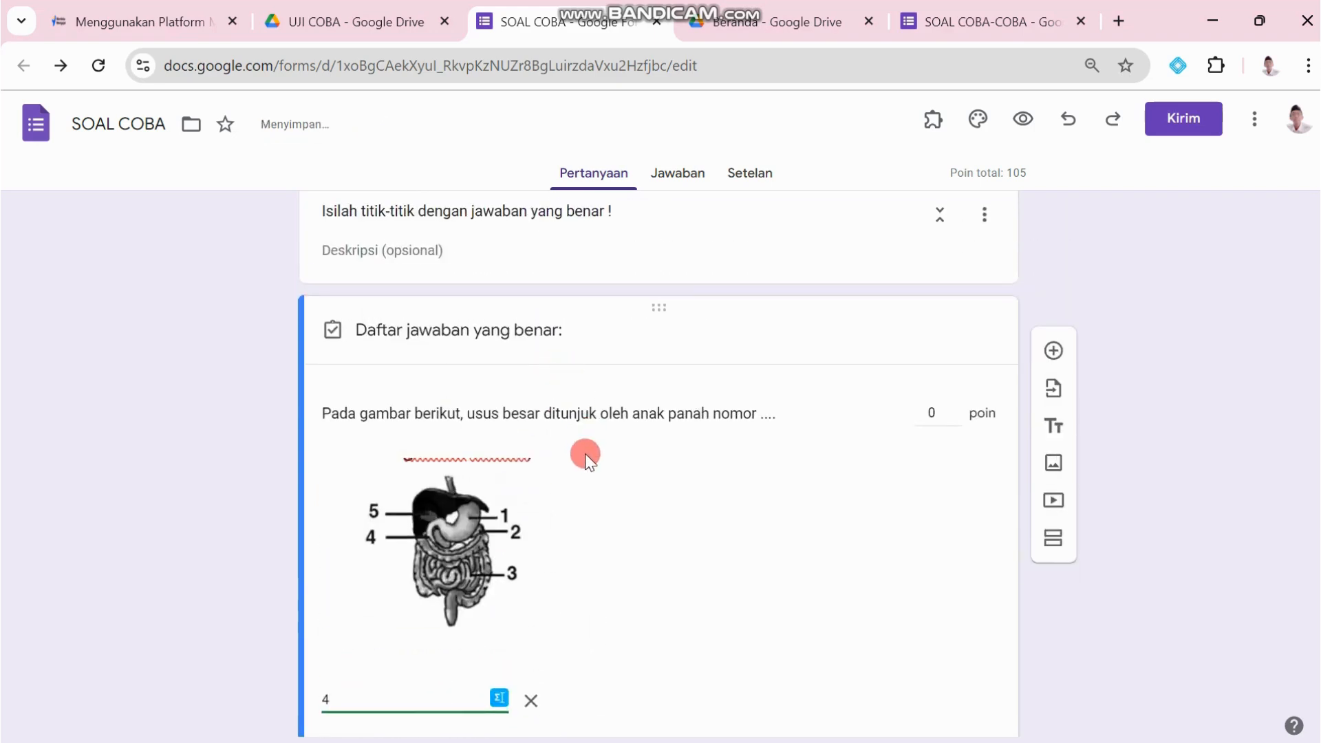
scroll(591, 481, down, 3)
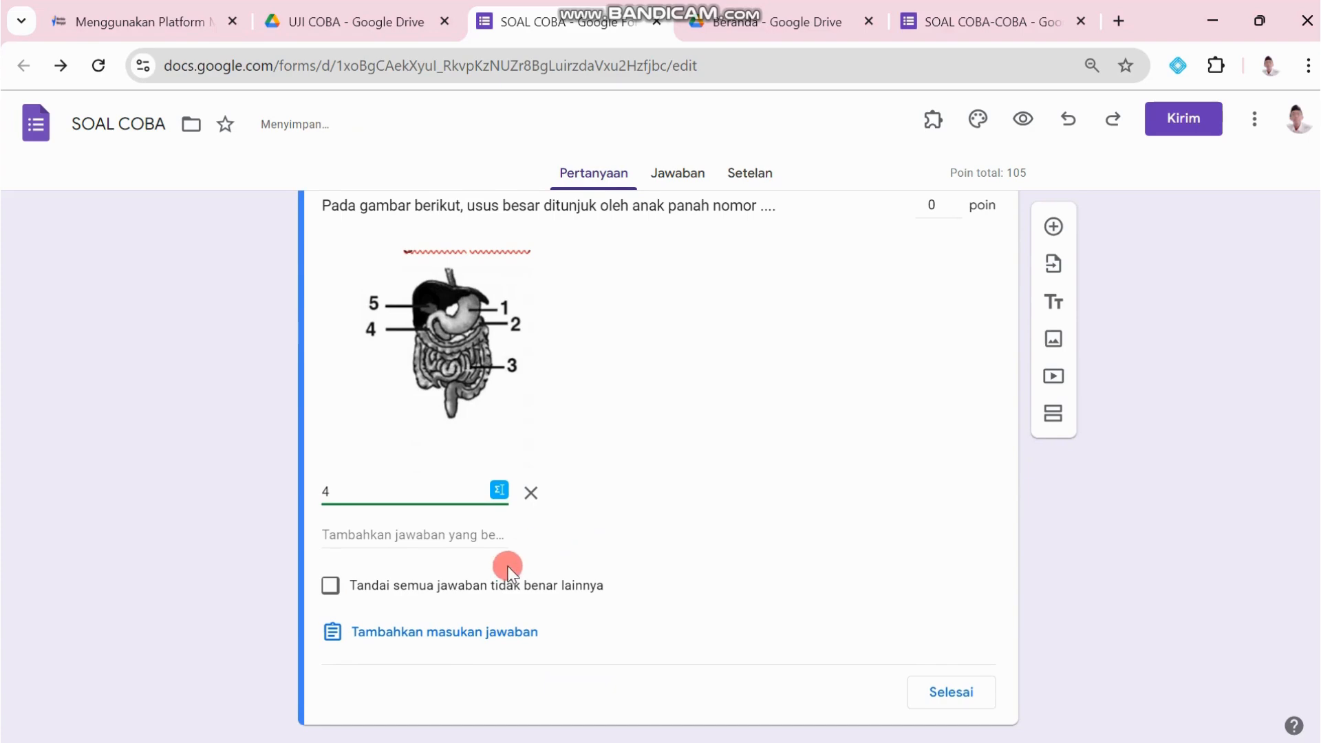
Step: Add the spelled-out alternatives "Empat" and "empat" as further correct answers for the usus besar arrow question
click(395, 536)
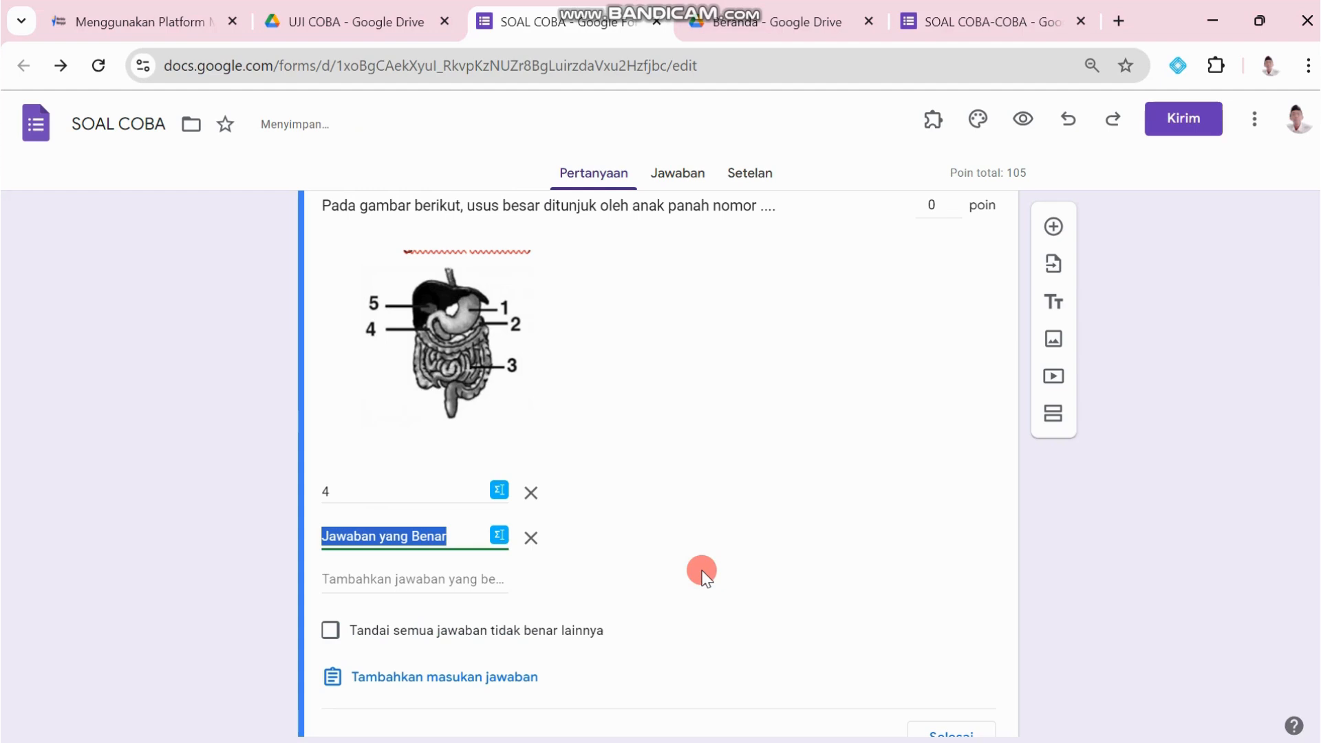
text(E)
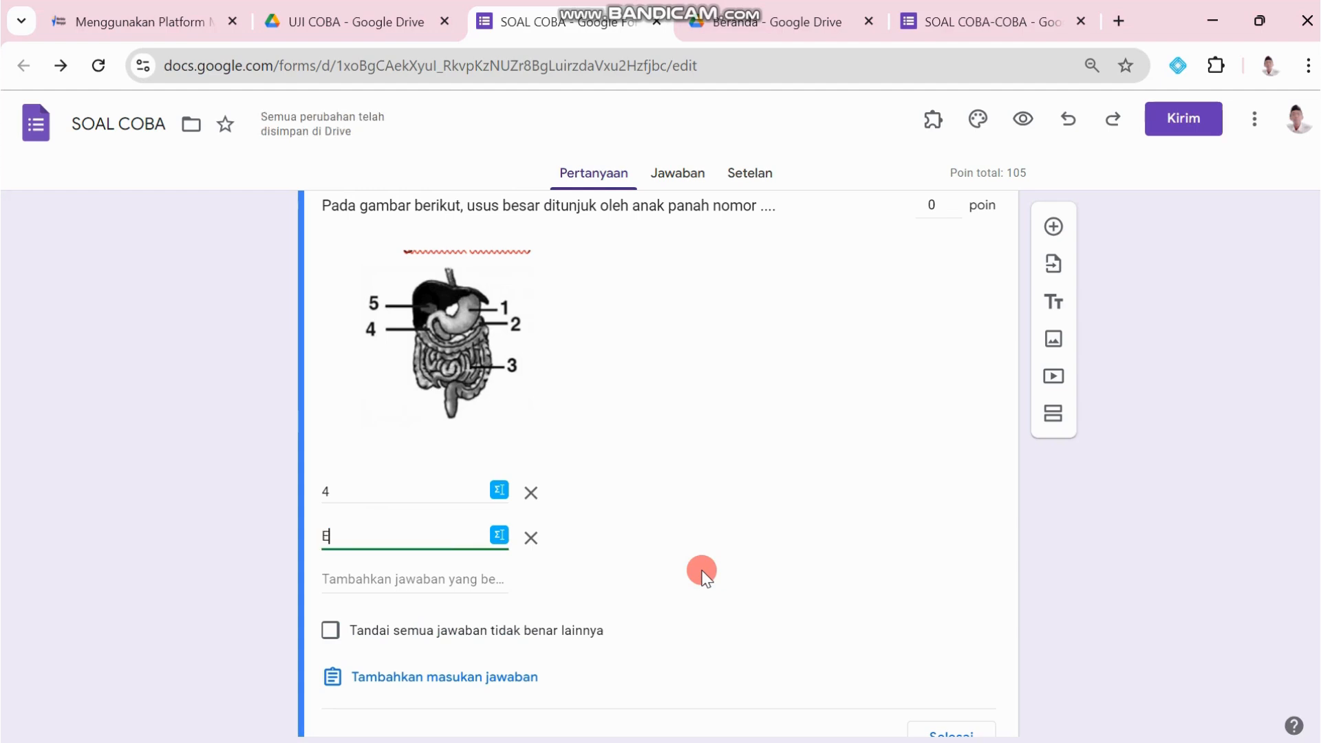
text(mpat)
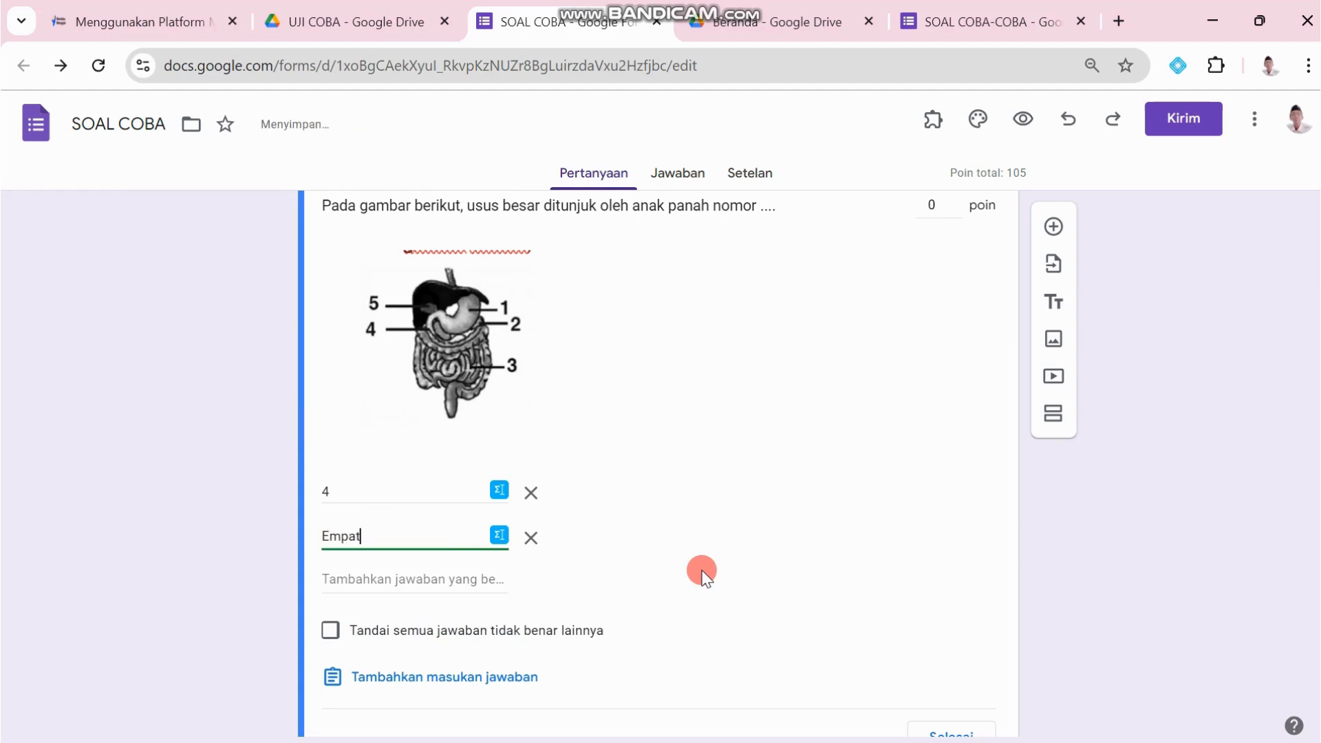
key(Return)
text(em)
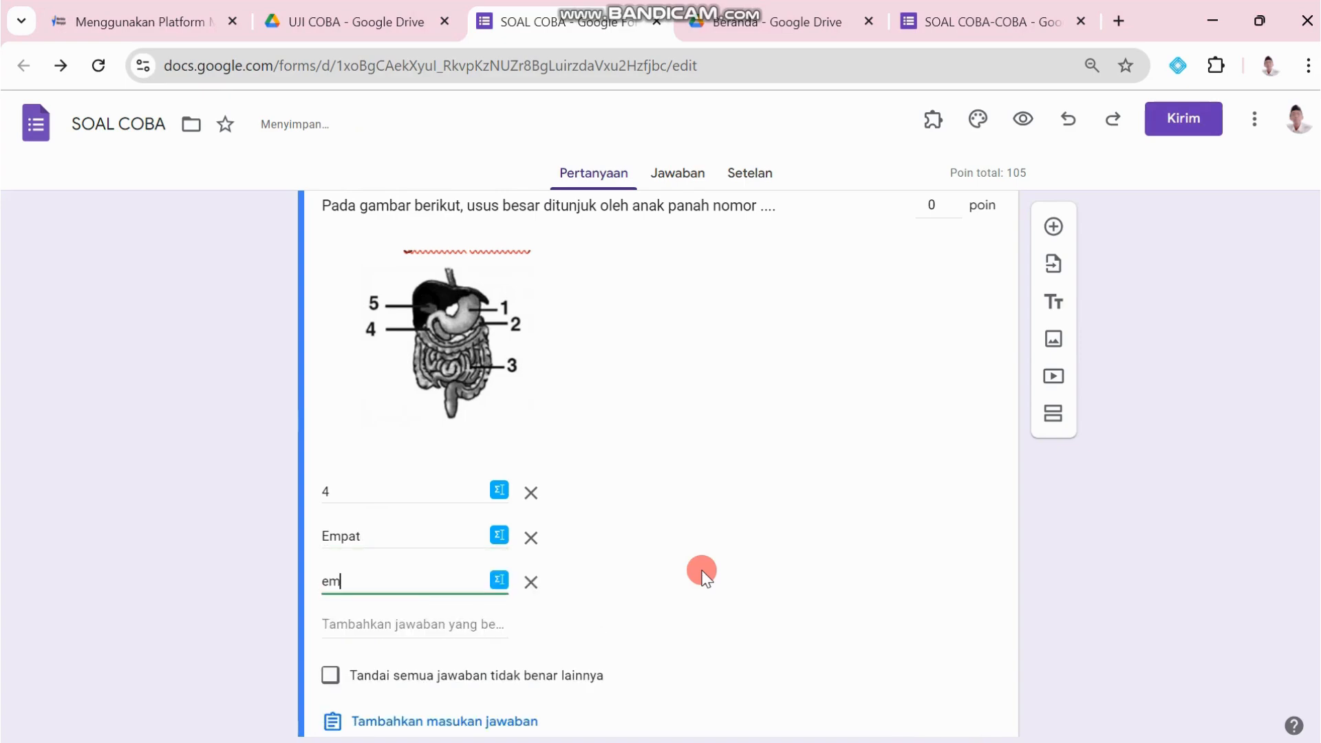
text(pat)
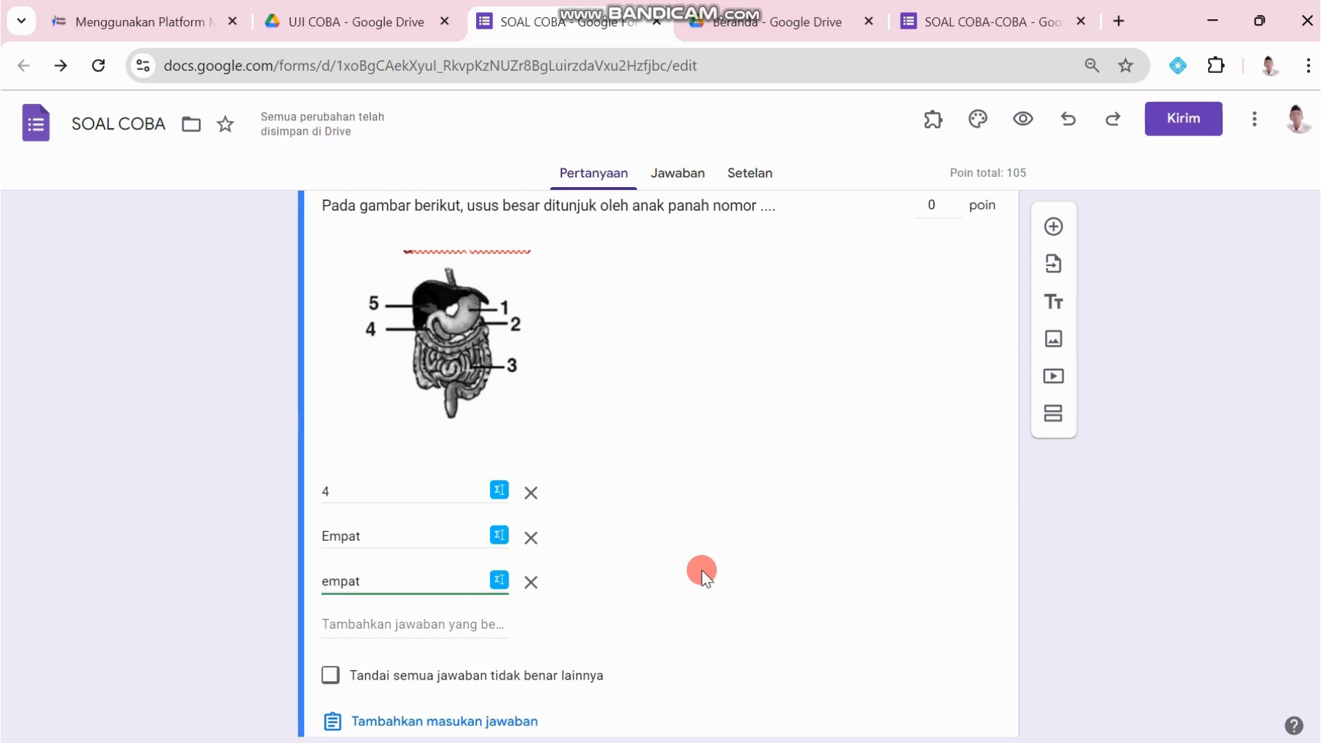
Step: Give the usus besar arrow question 10 points and finish its answer key
scroll(664, 498, up, 3)
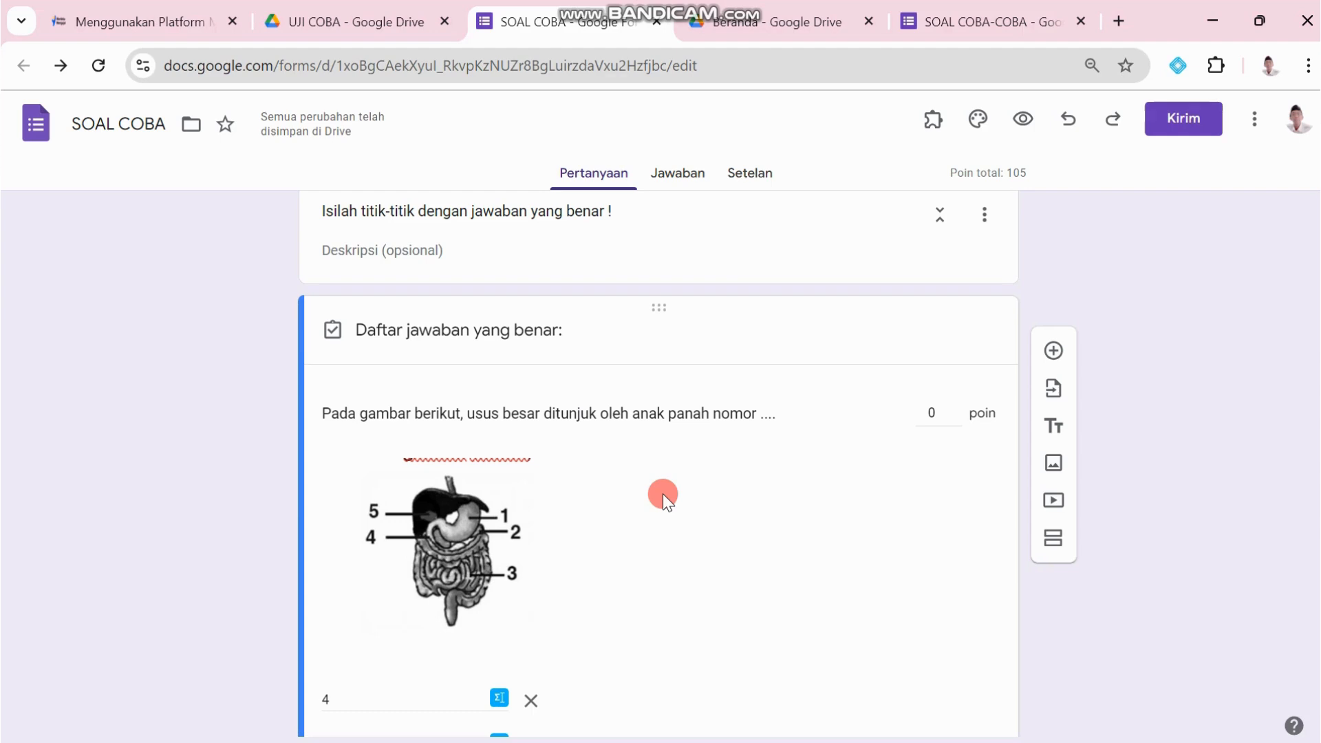
scroll(662, 493, down, 3)
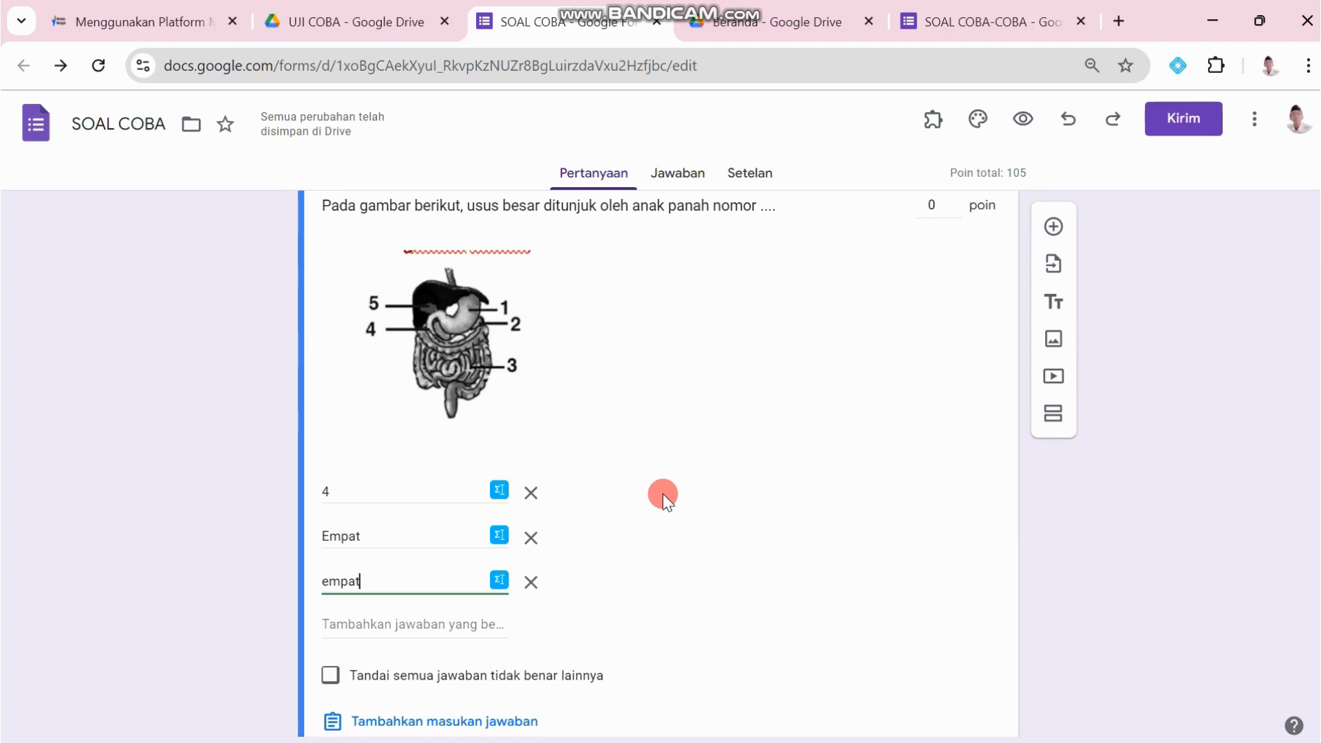
scroll(663, 493, down, 2)
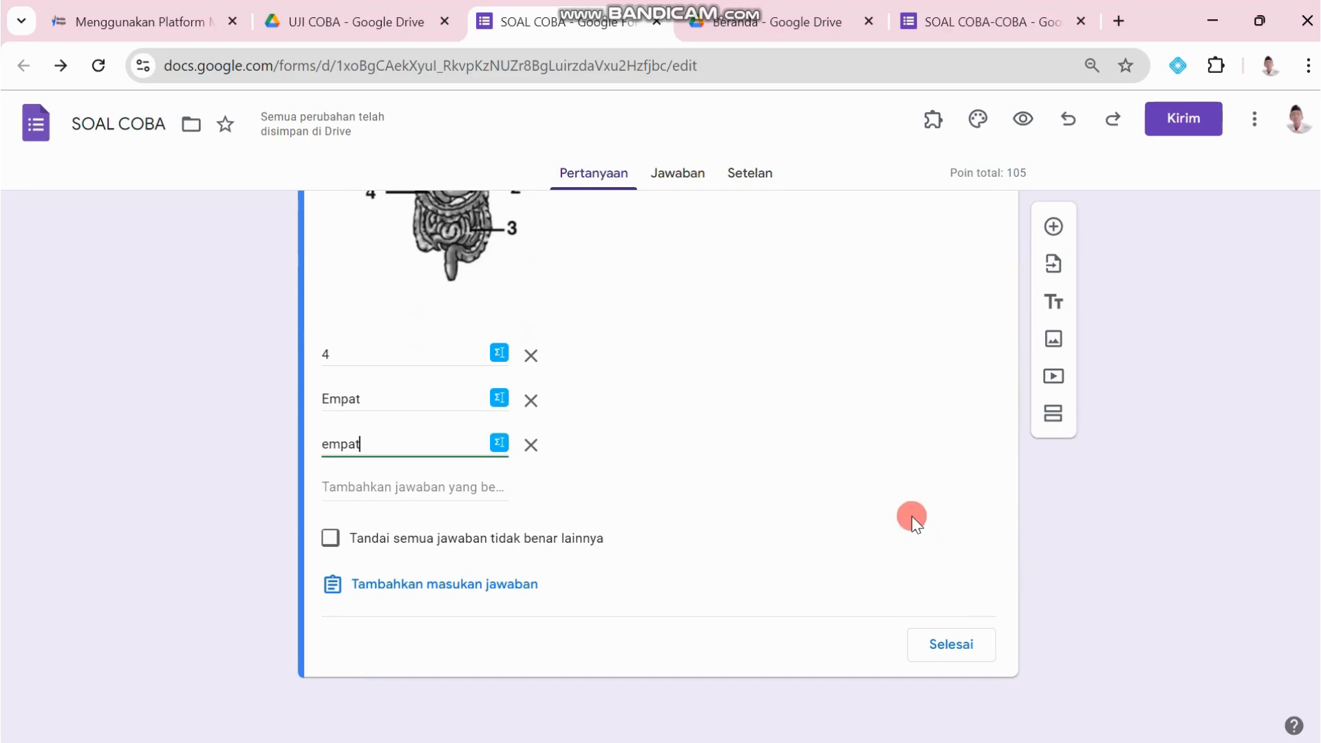
scroll(901, 479, up, 3)
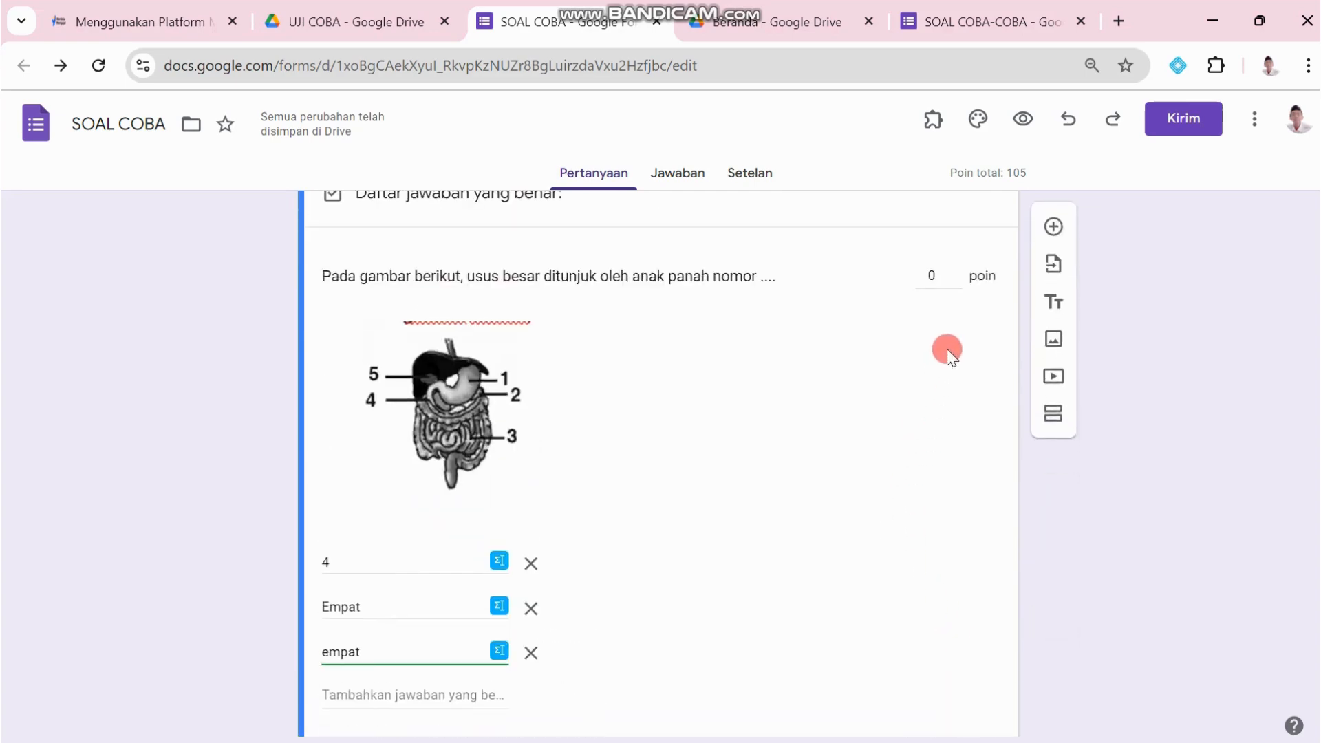
click(941, 275)
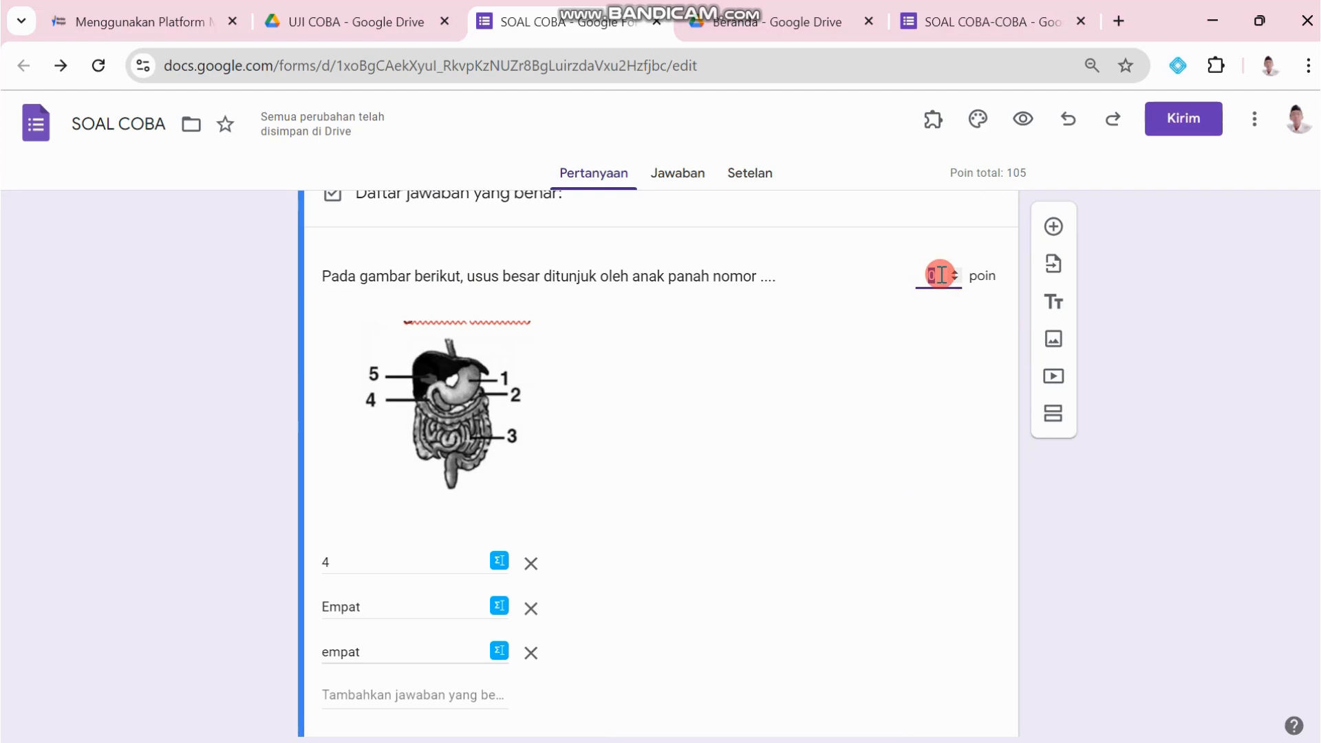
text(10)
scroll(901, 509, down, 2)
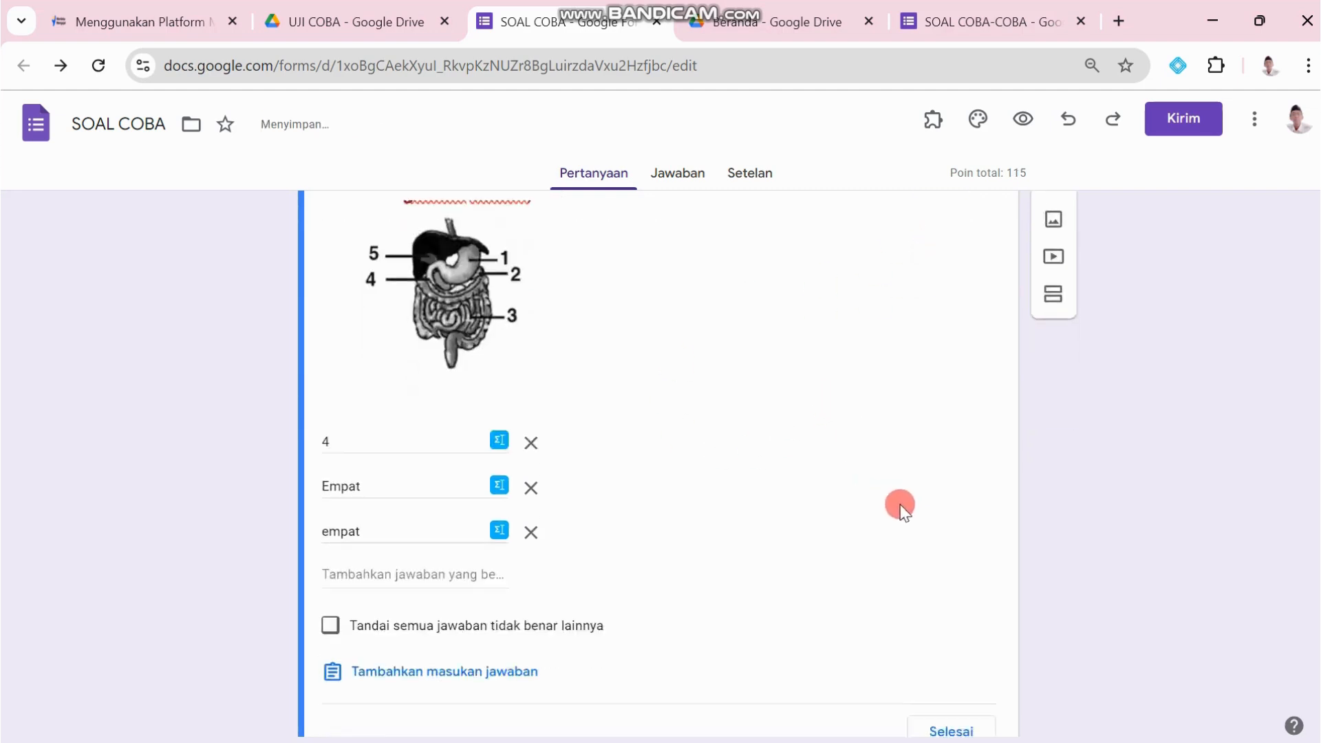
scroll(921, 565, down, 1)
click(963, 646)
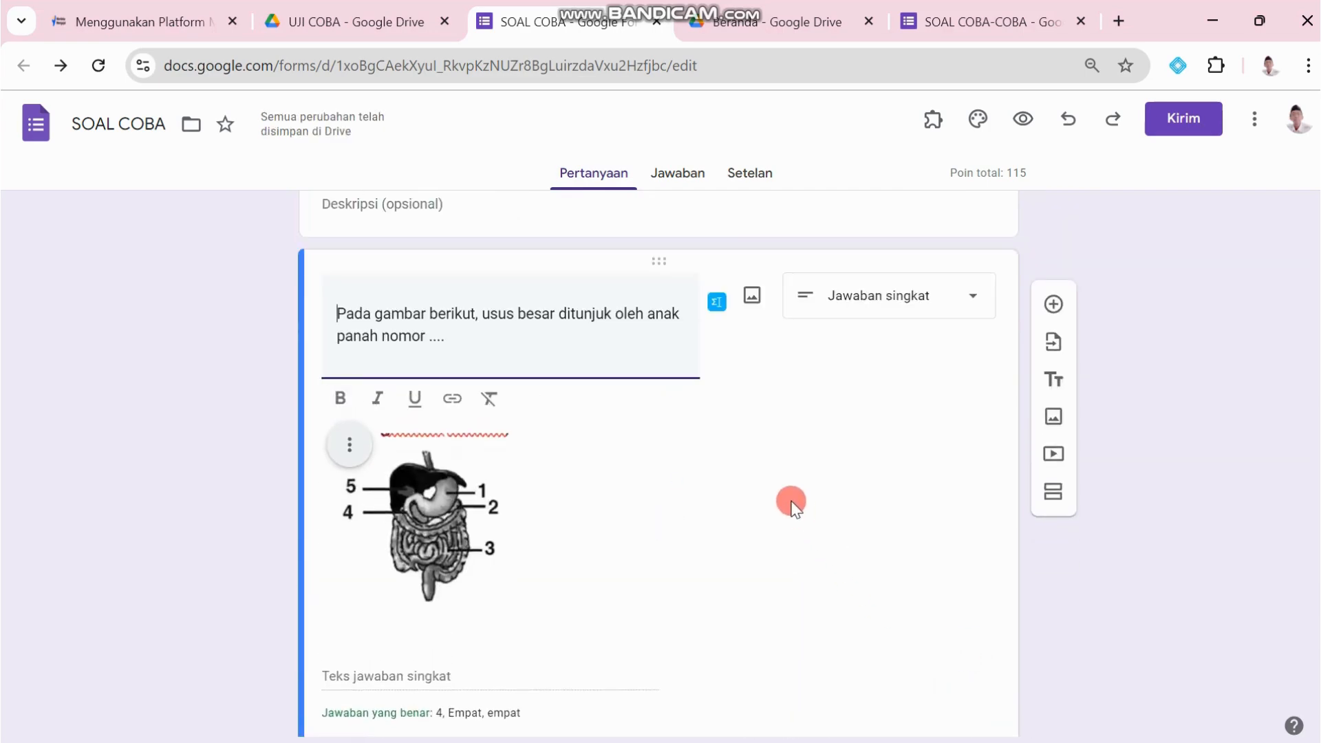
Step: Mark the usus besar arrow question as required (Wajib diisi)
scroll(791, 503, down, 2)
click(945, 654)
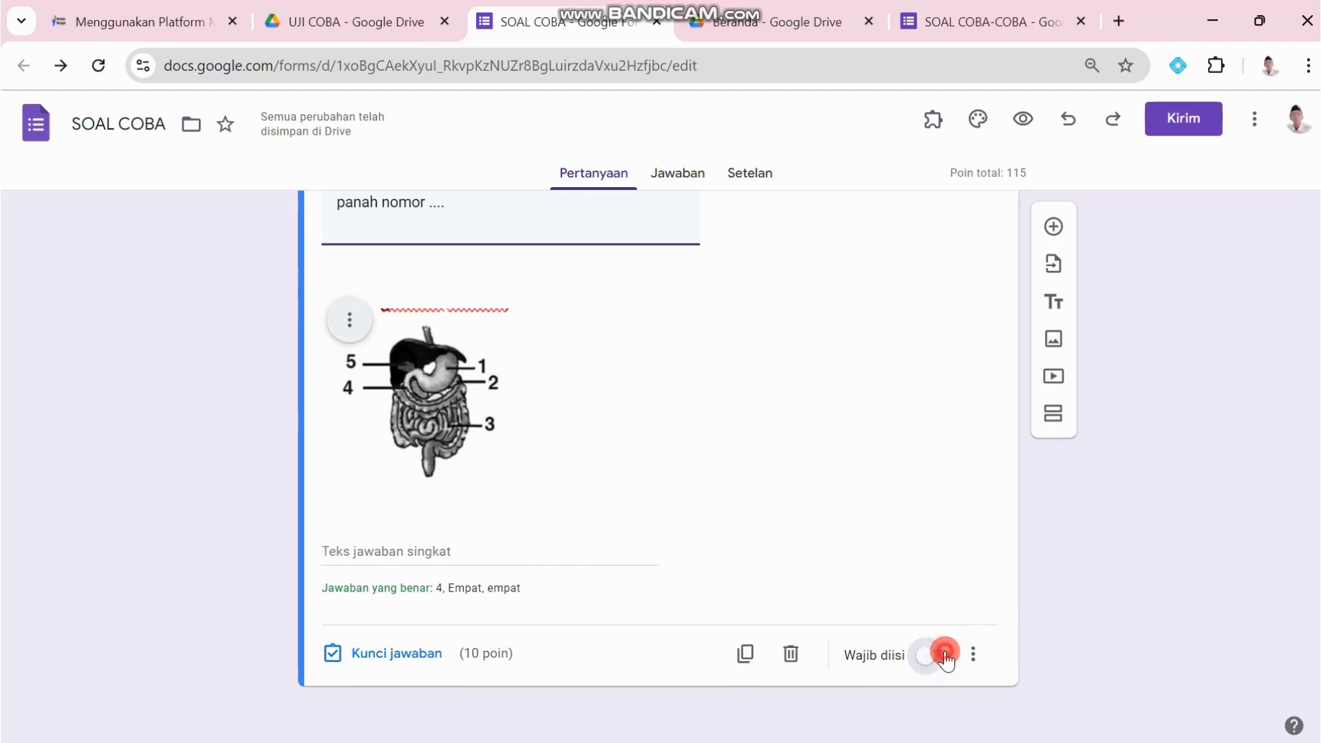
click(941, 648)
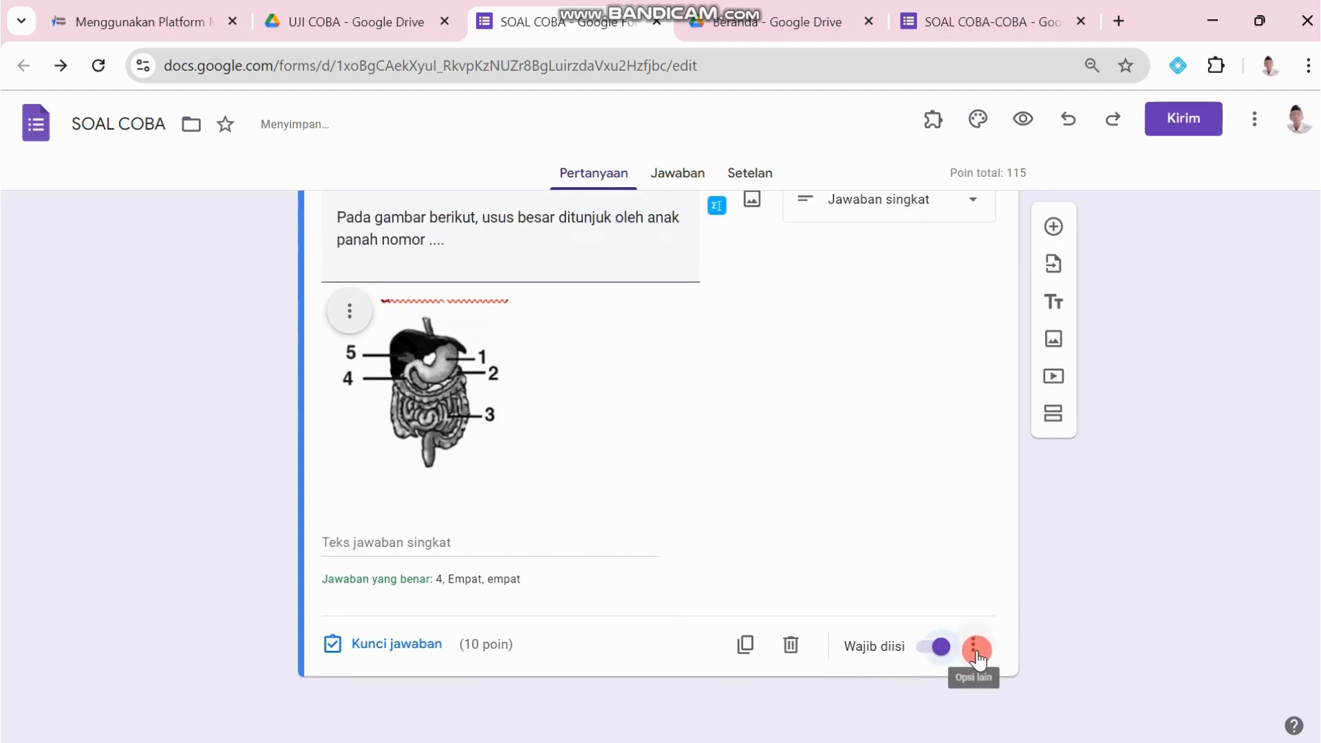
click(975, 650)
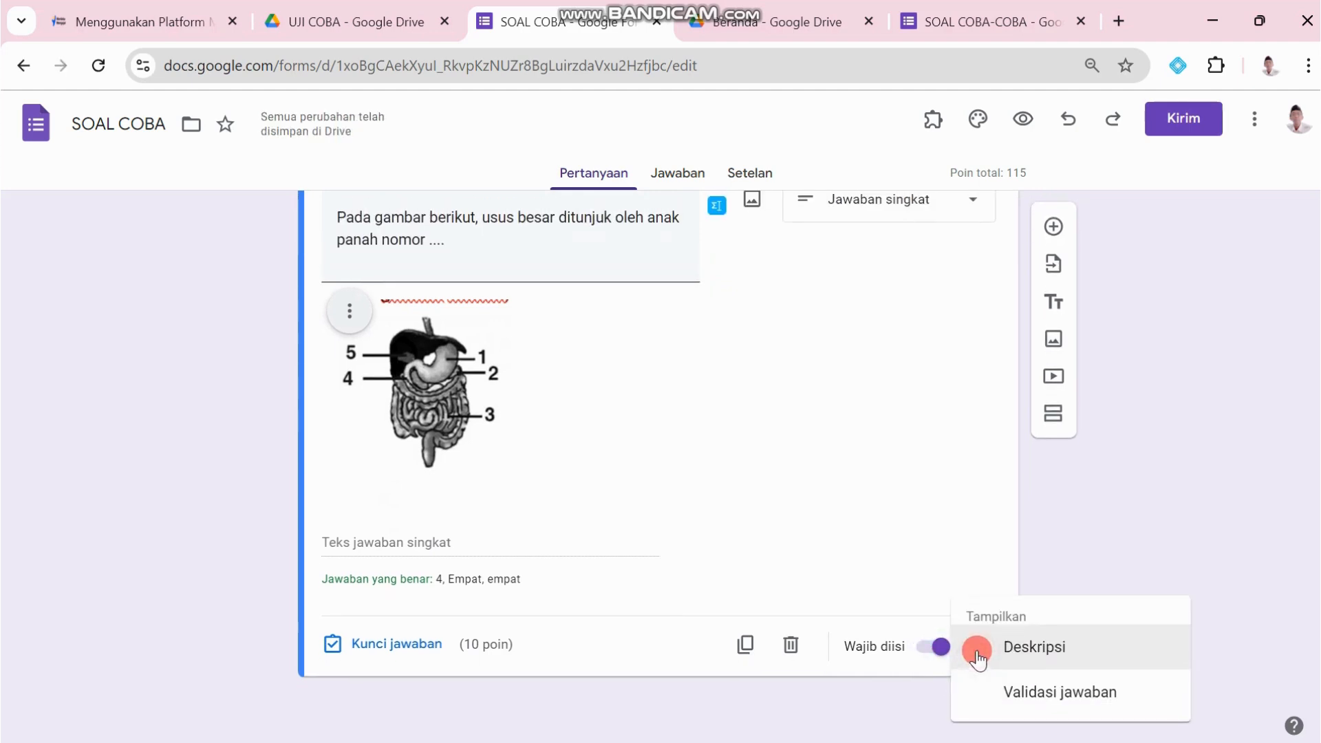
click(907, 651)
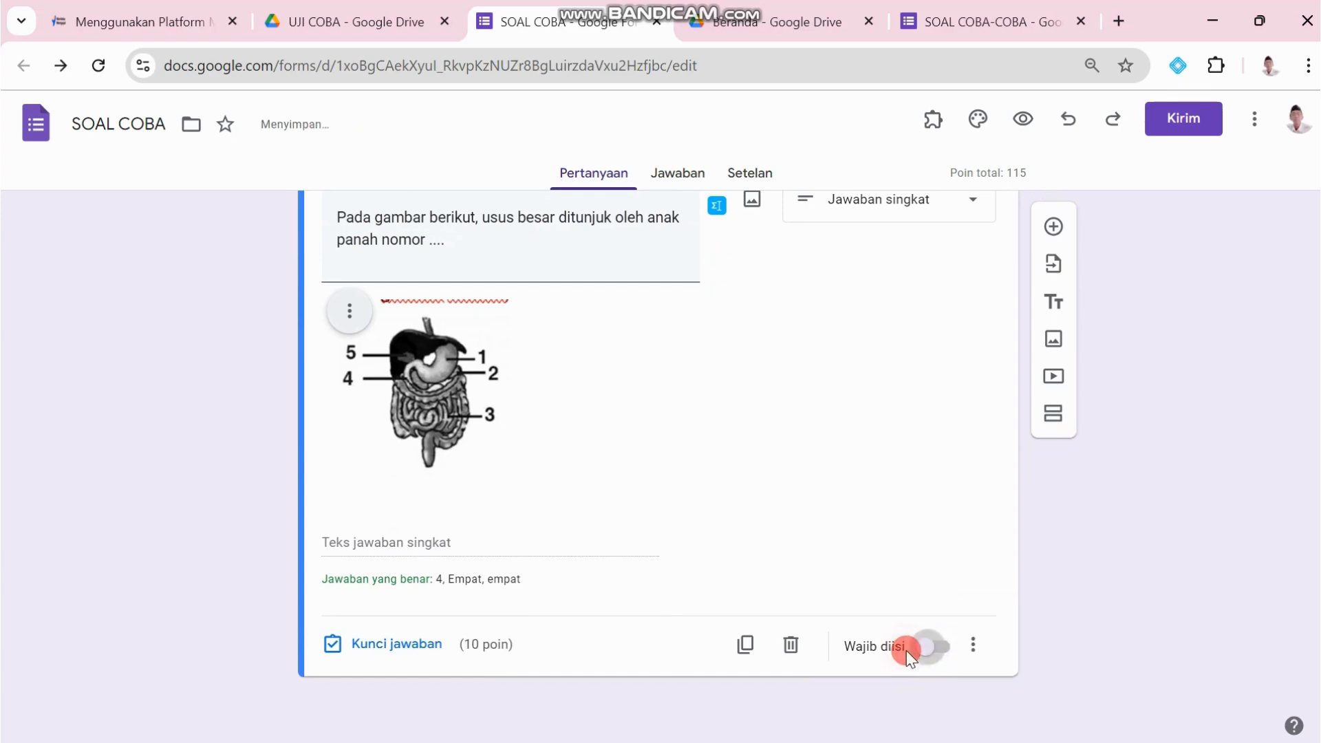
click(906, 651)
Step: Shorten the form's share link and copy it, leaving e-mail collection unchanged, and close the sharing options
scroll(903, 439, up, 3)
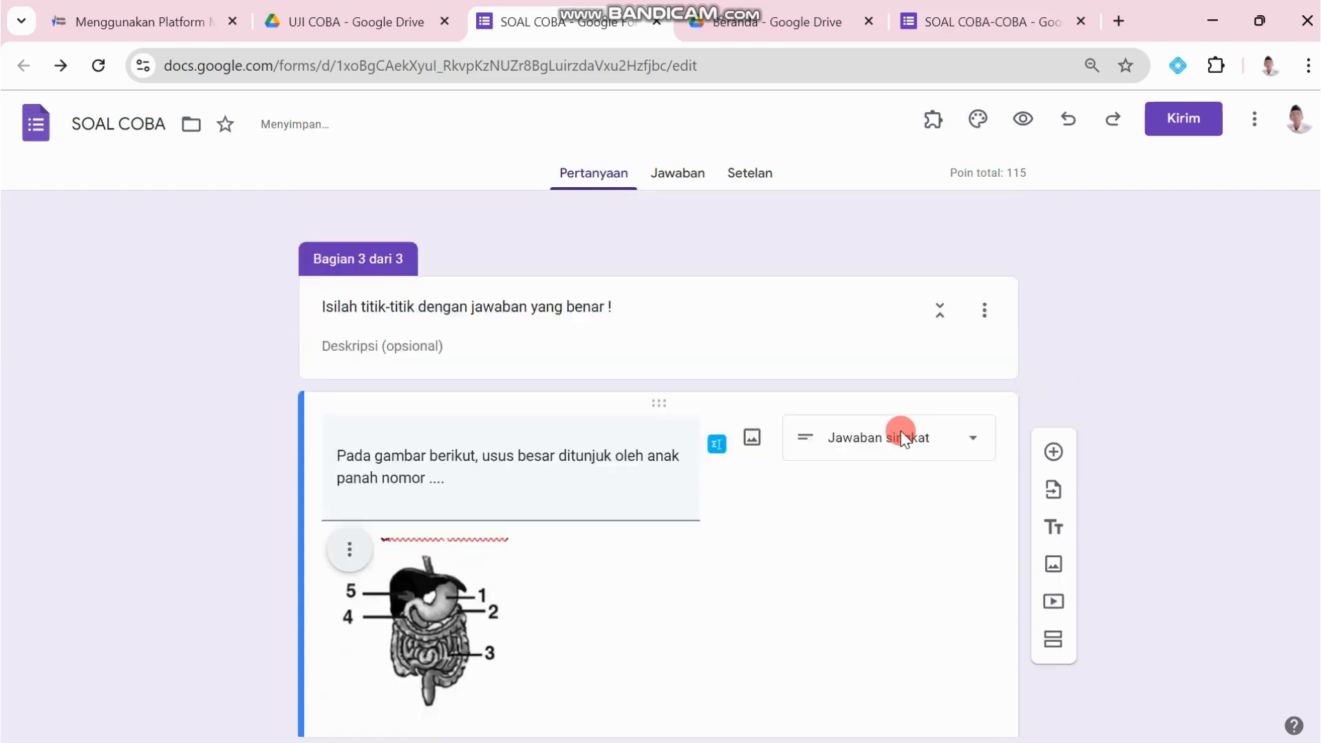
scroll(899, 431, up, 3)
scroll(899, 431, down, 6)
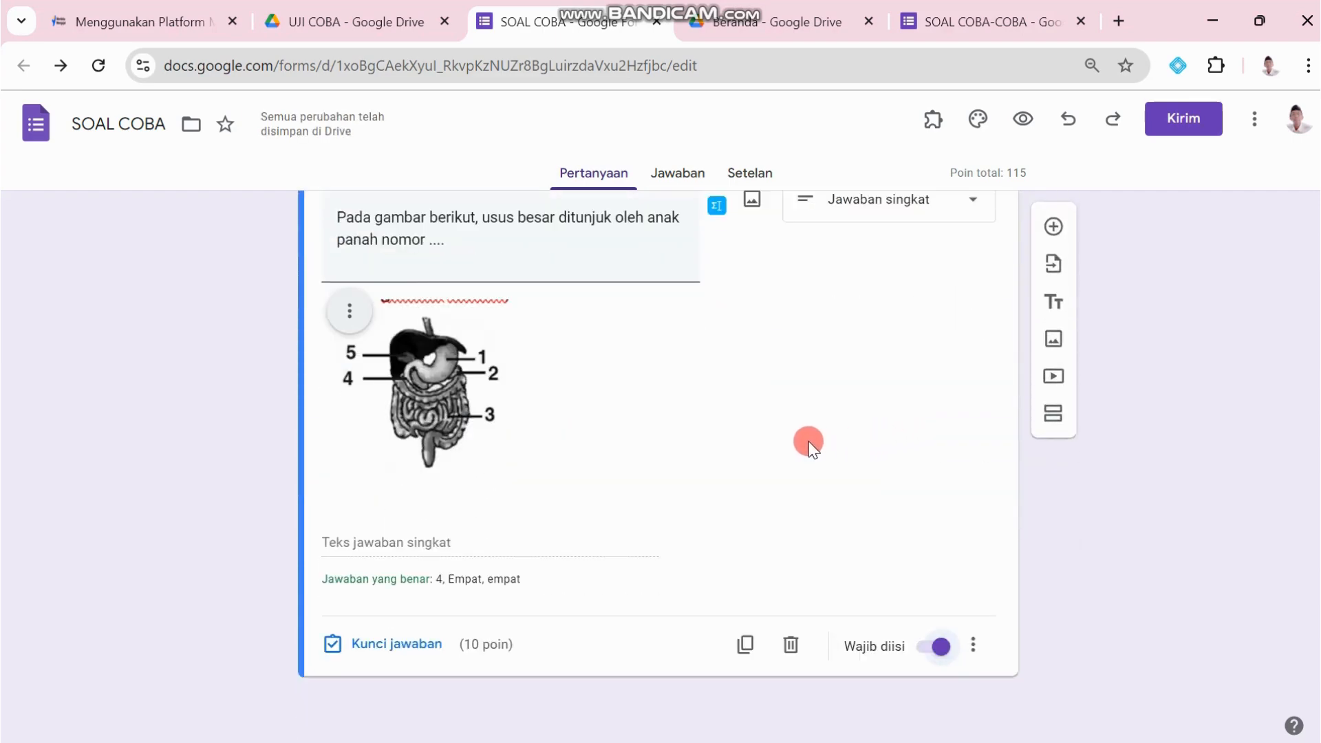
scroll(809, 444, up, 12)
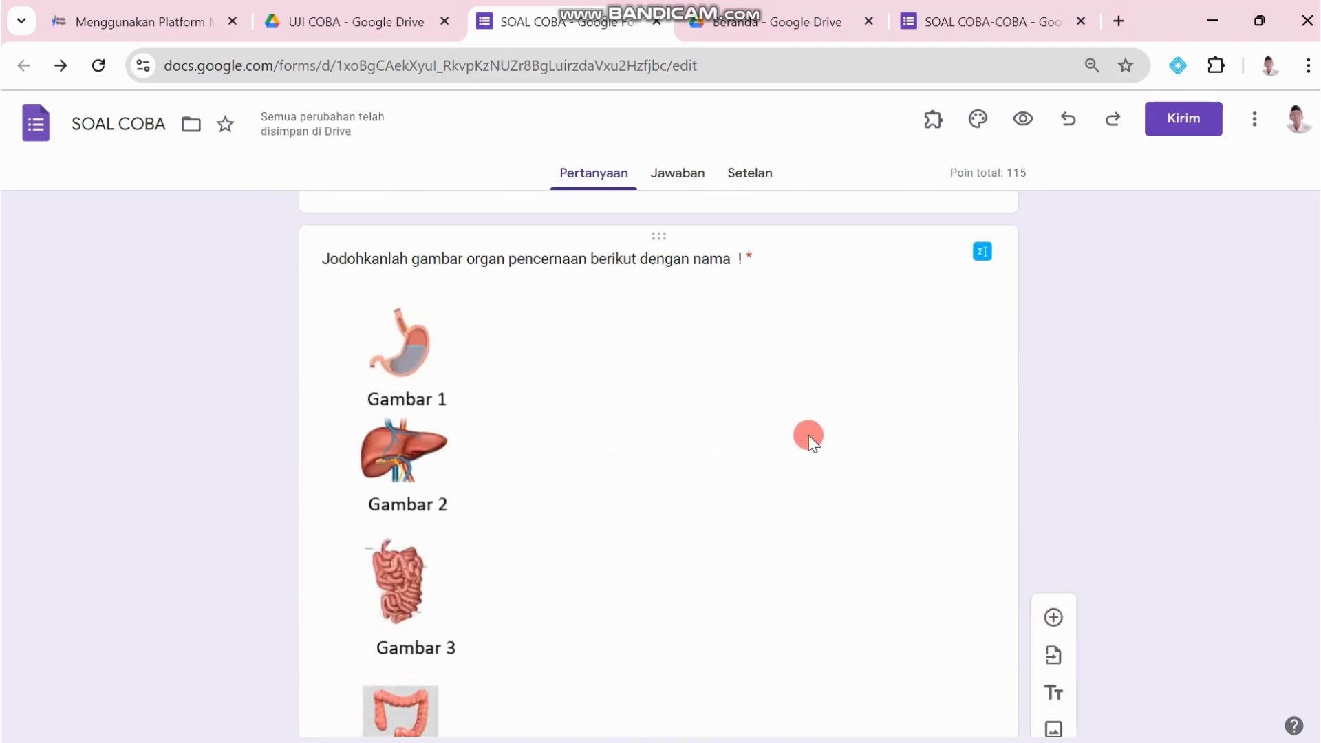
scroll(809, 440, up, 15)
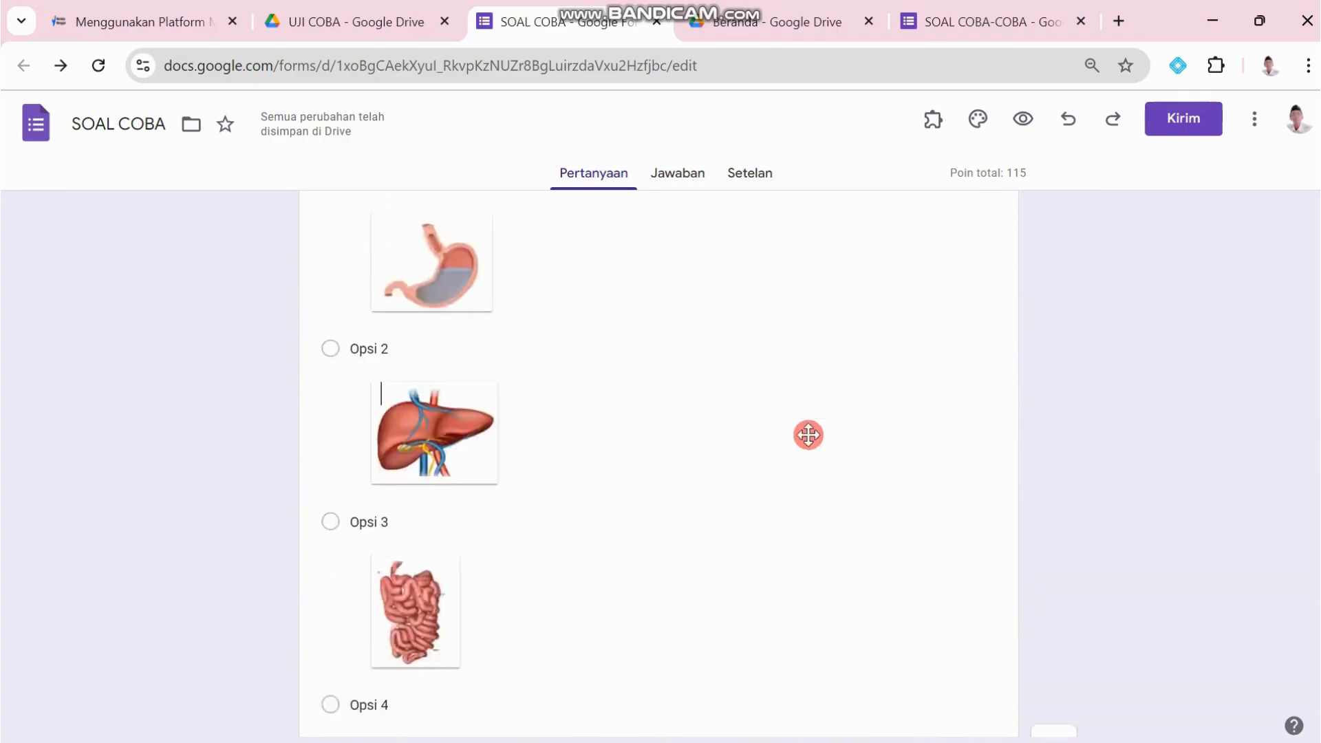
scroll(808, 435, up, 15)
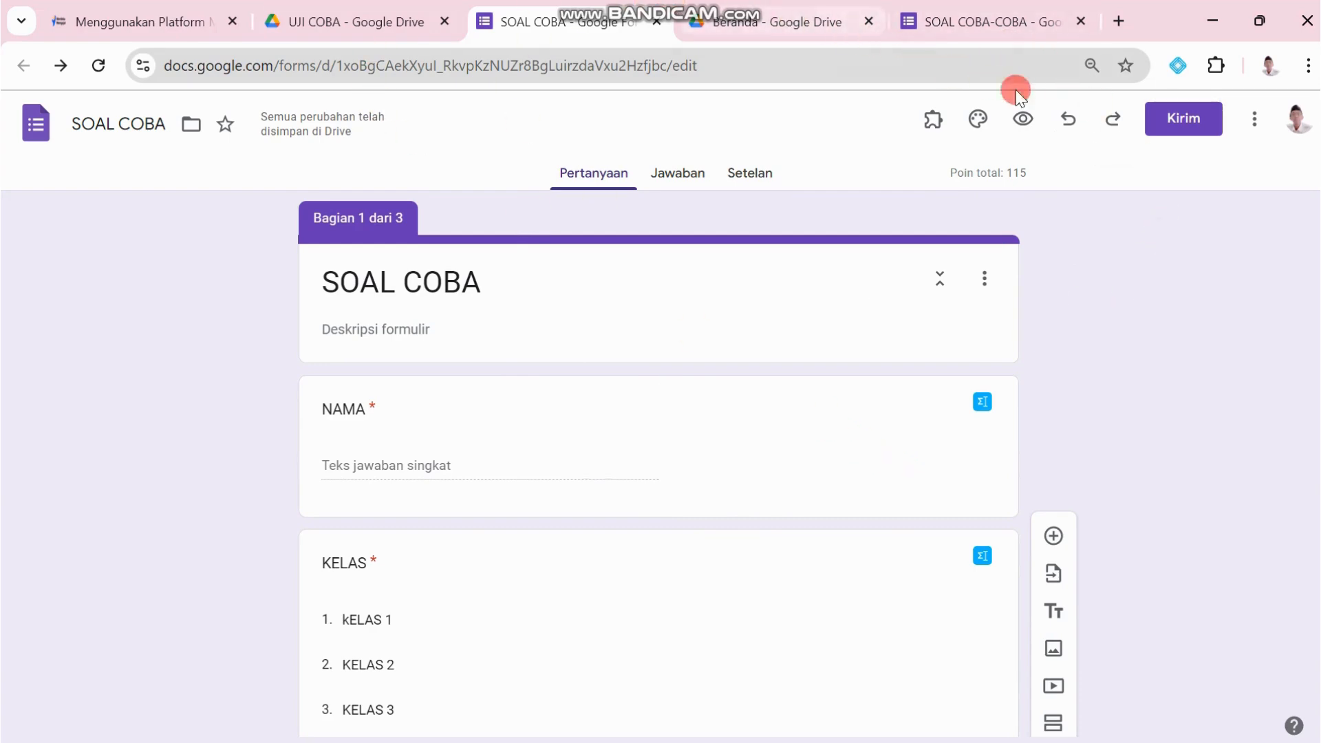
click(1181, 121)
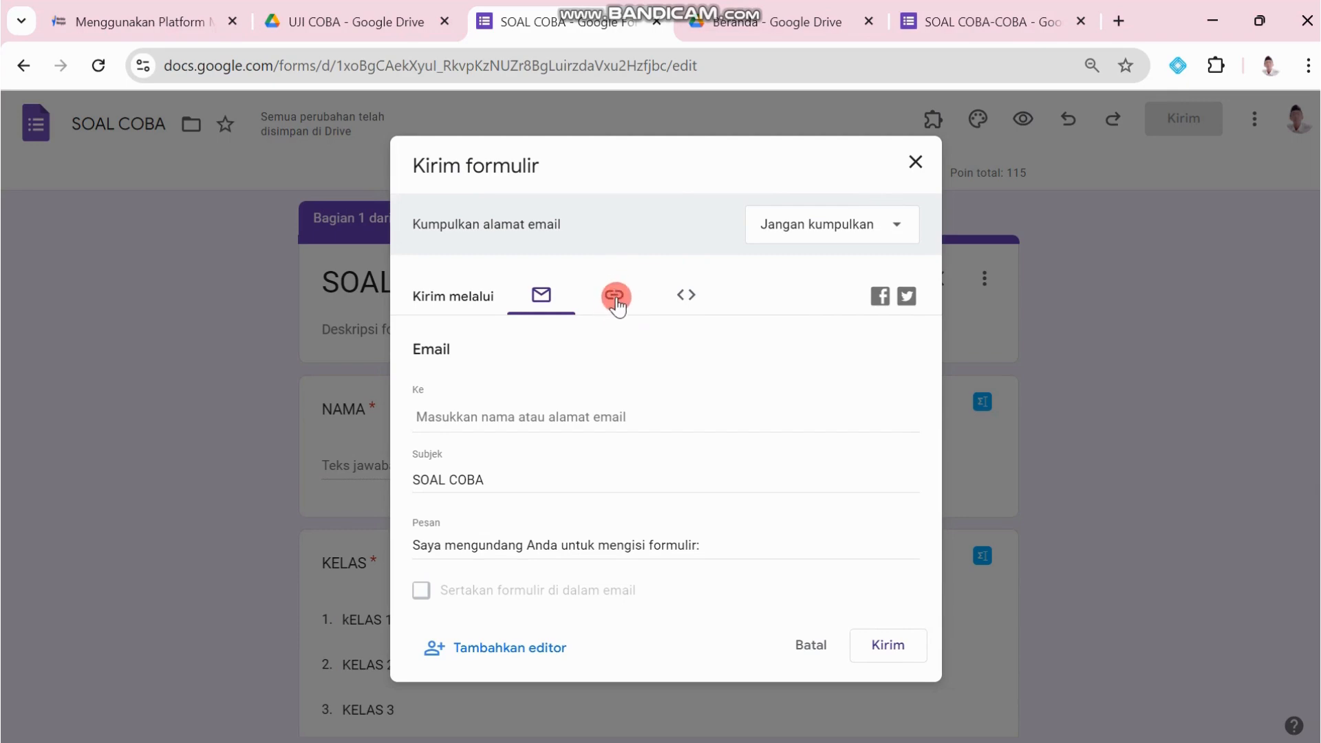
click(615, 297)
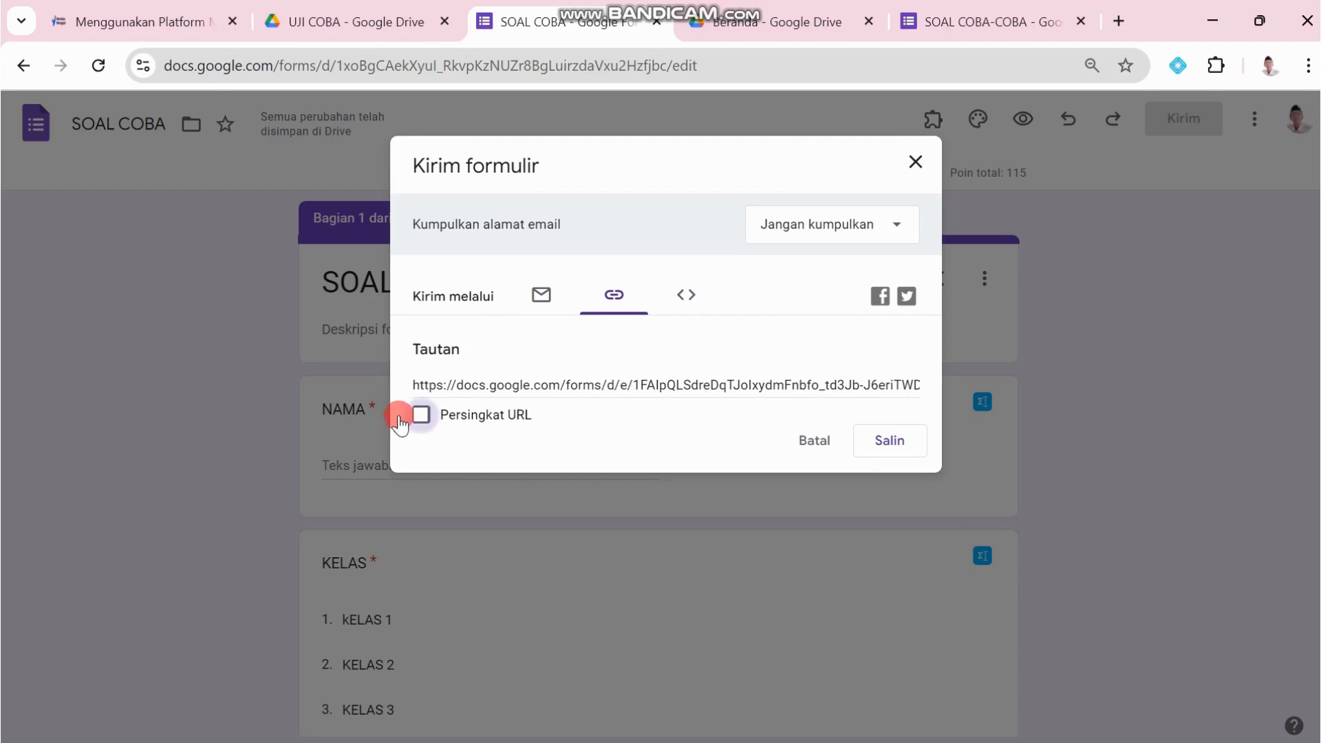
click(421, 415)
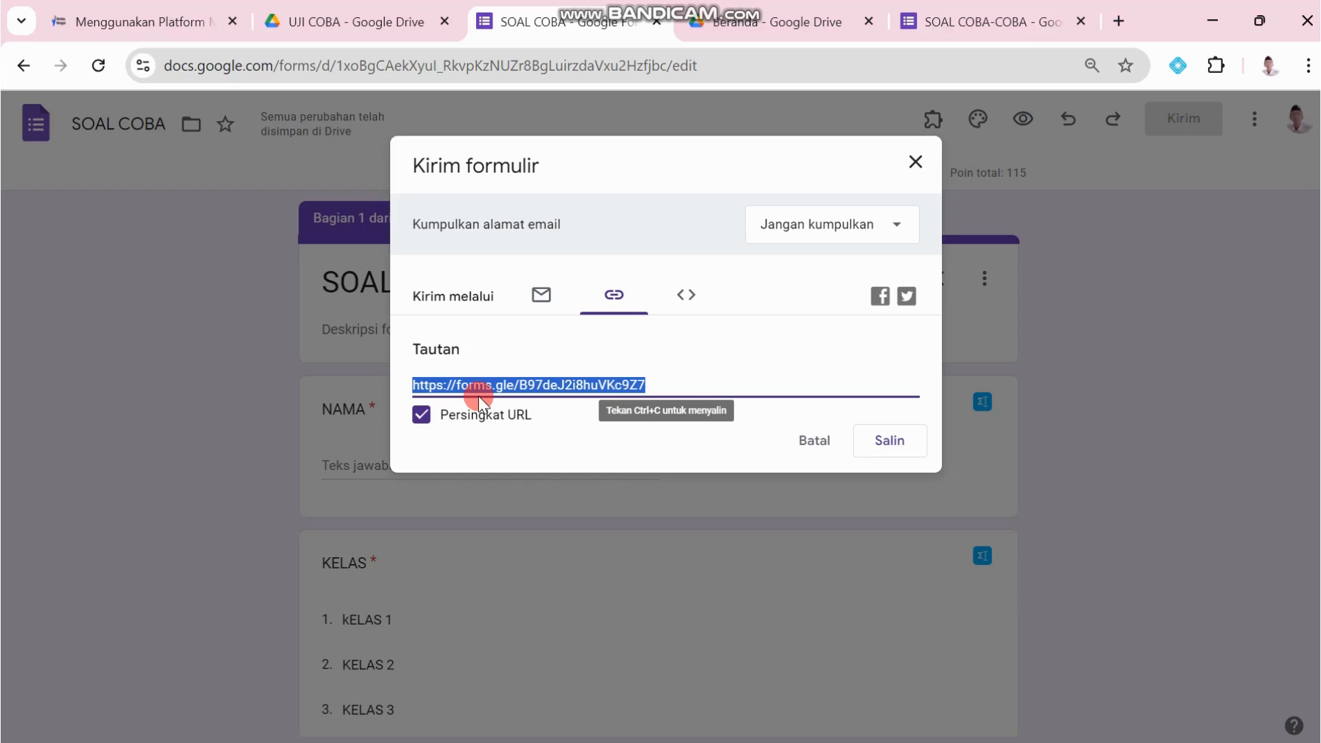
click(902, 442)
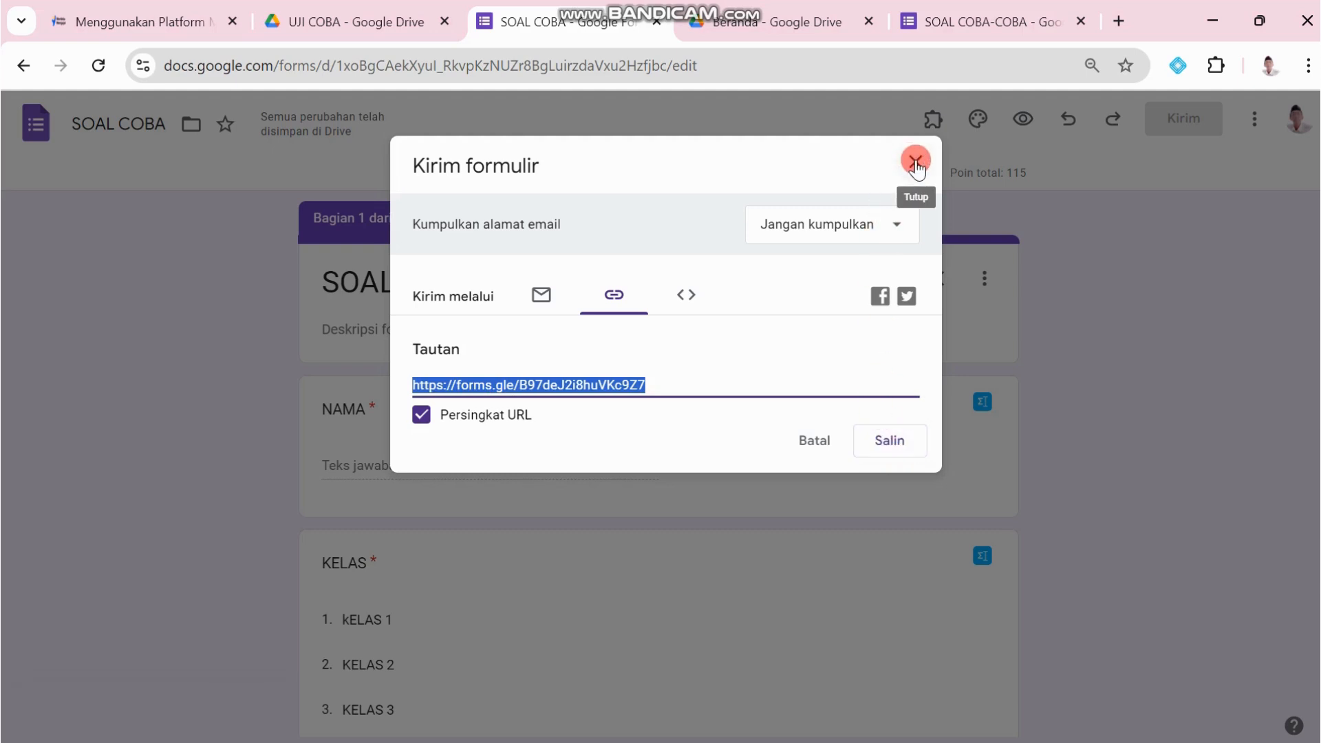
click(915, 163)
click(1097, 15)
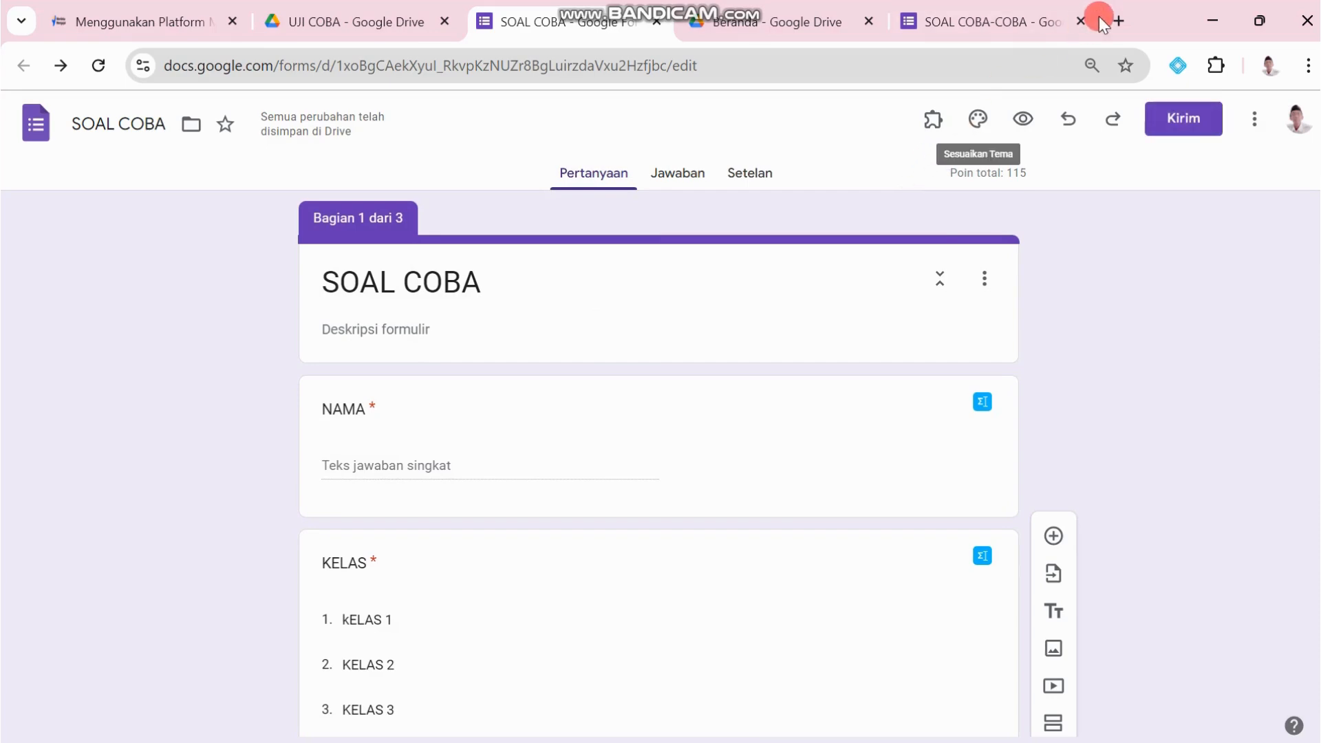
mouse_move(1077, 20)
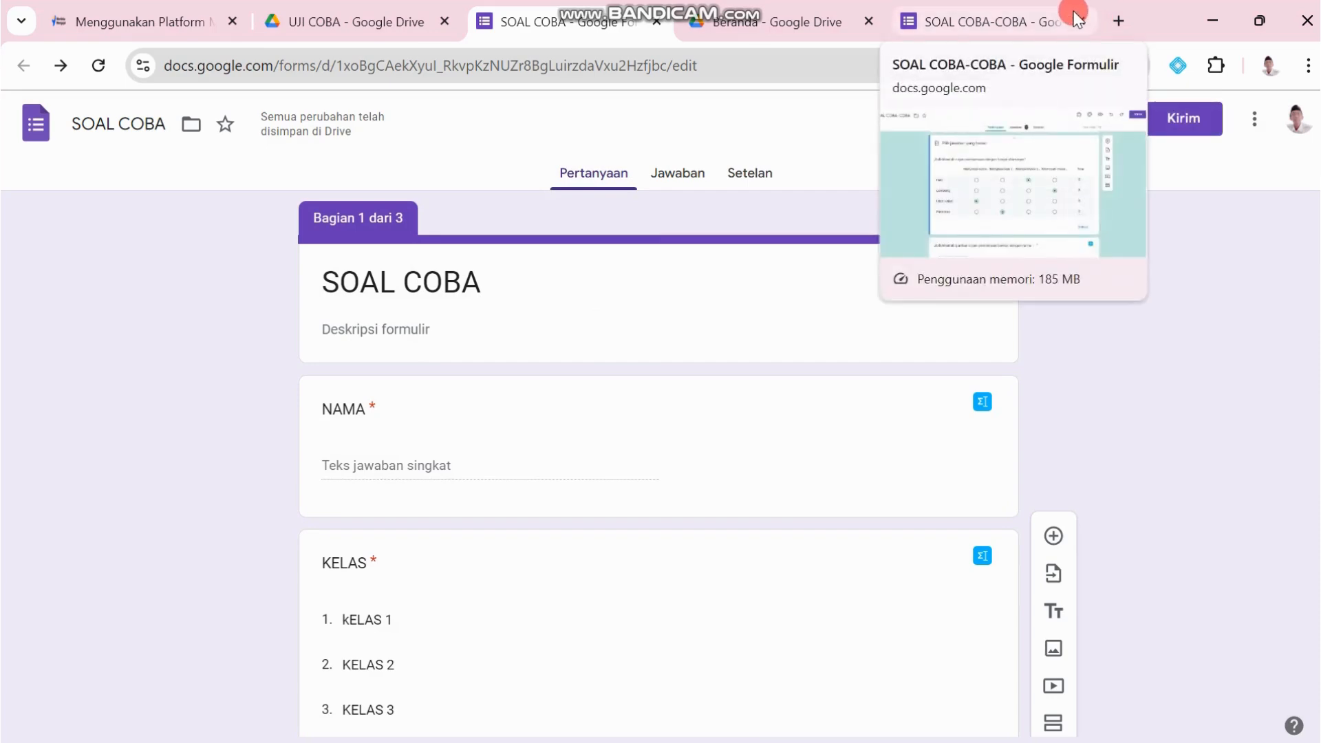